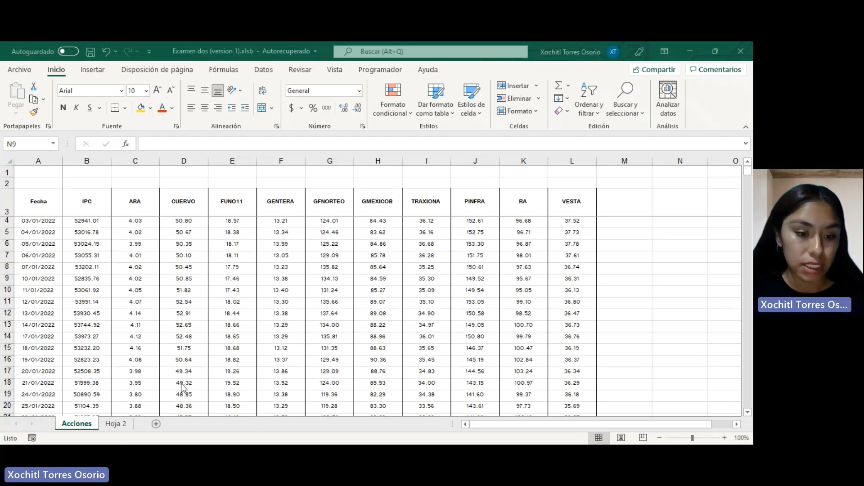
# - Calculate the first daily IPC return in C4 of Hoja 2 with the formula =(Acciones!B5/Acciones!B4)-1
pyautogui.click(115, 425)
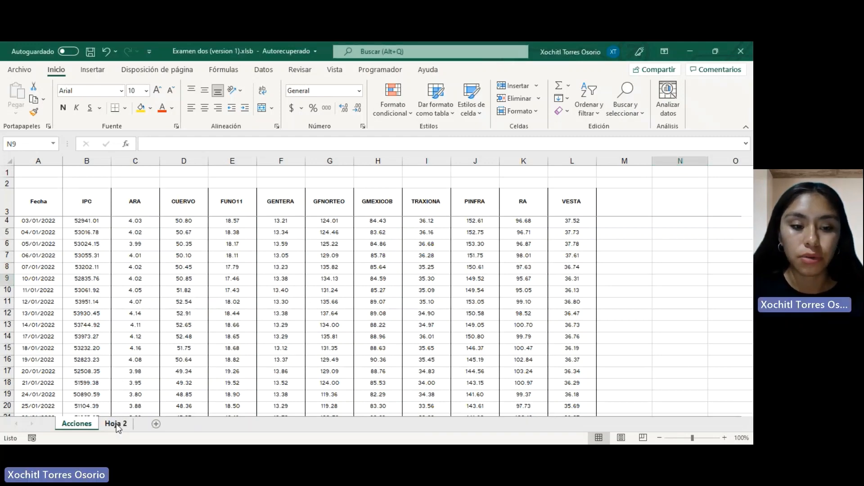
pyautogui.click(116, 426)
pyautogui.click(110, 190)
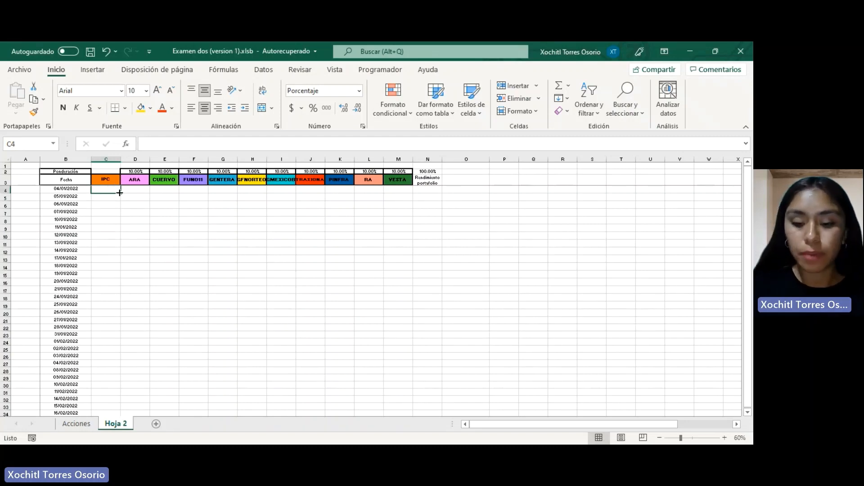
pyautogui.write('=')
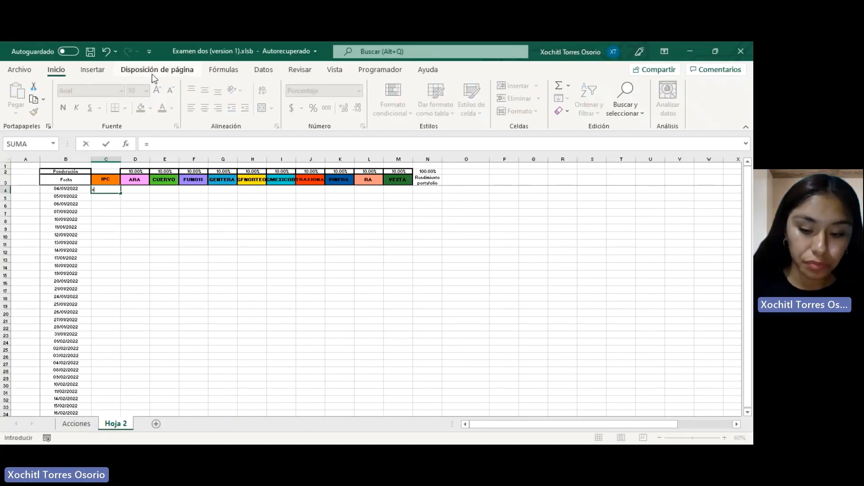
pyautogui.write('(')
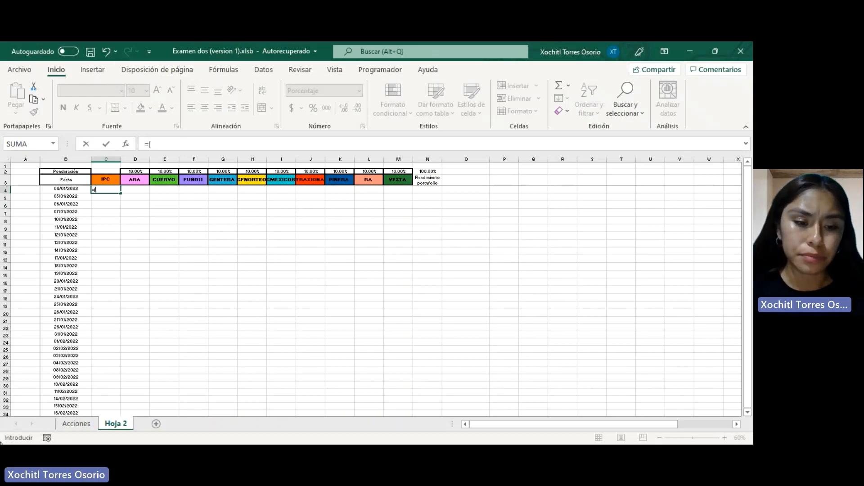
pyautogui.click(79, 425)
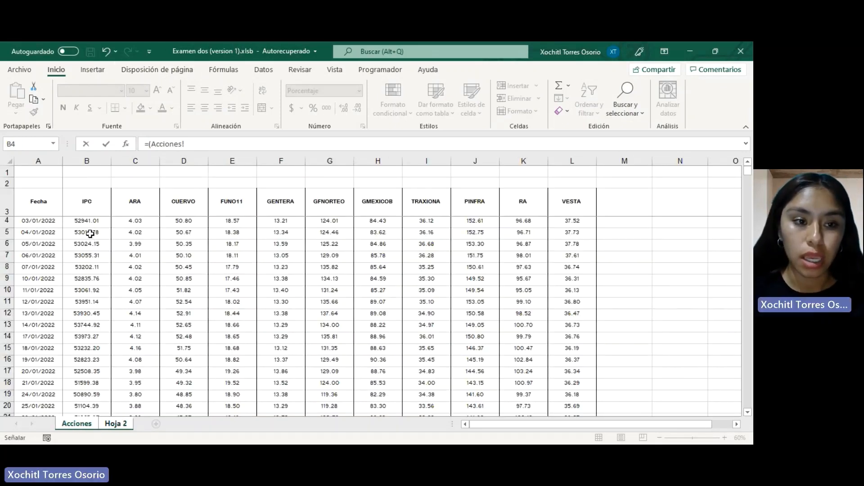
pyautogui.click(89, 233)
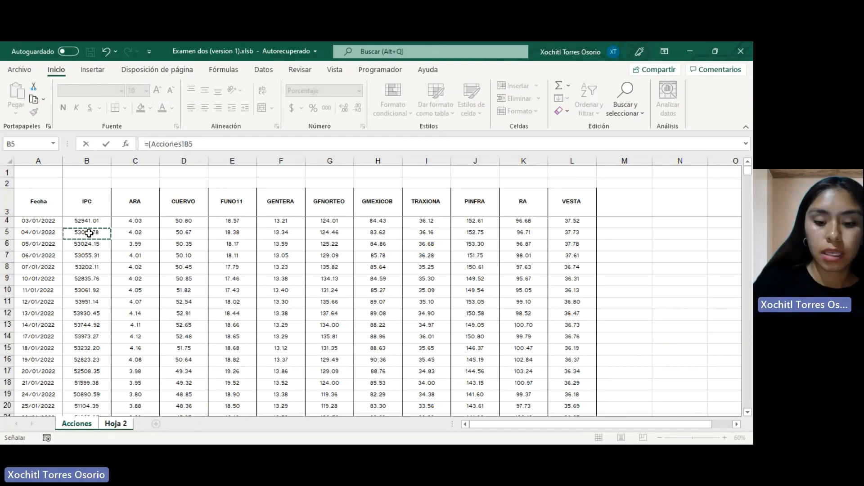
pyautogui.write('/')
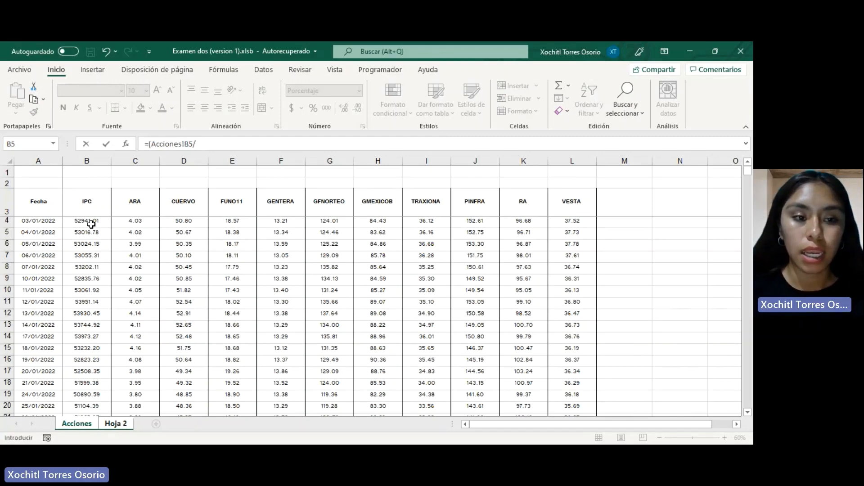
pyautogui.click(91, 224)
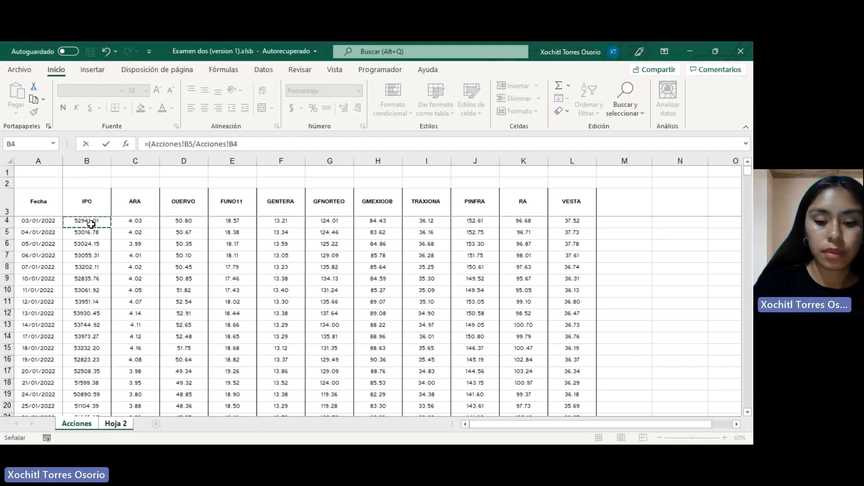
pyautogui.write(')-1')
pyautogui.press('Return')
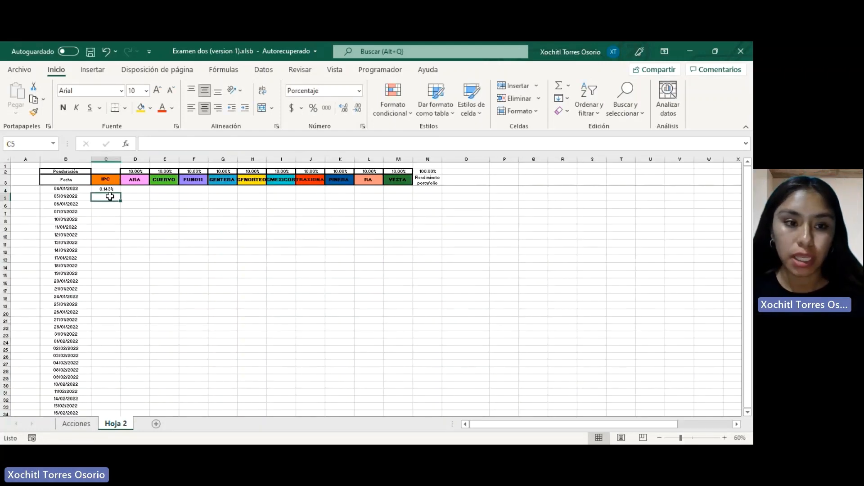
# - Copy the return formula from C4 across to the VESTA column and down through all the dates
pyautogui.click(111, 189)
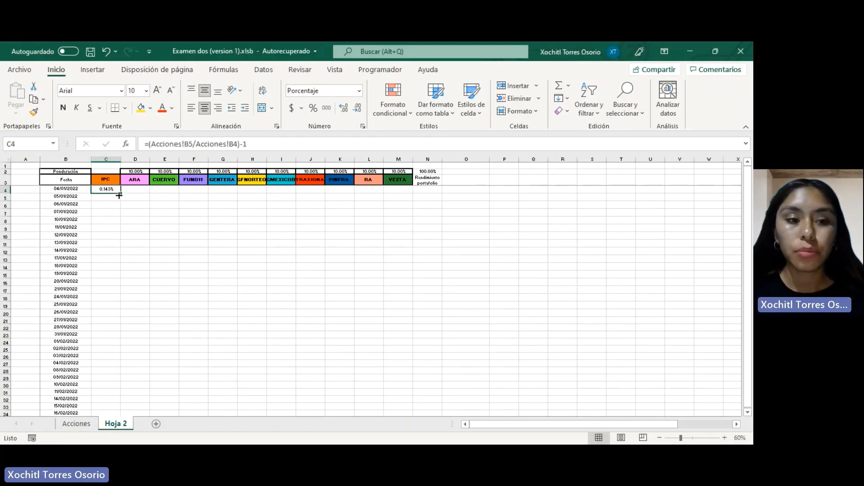
pyautogui.moveTo(122, 193); pyautogui.dragTo(414, 192)
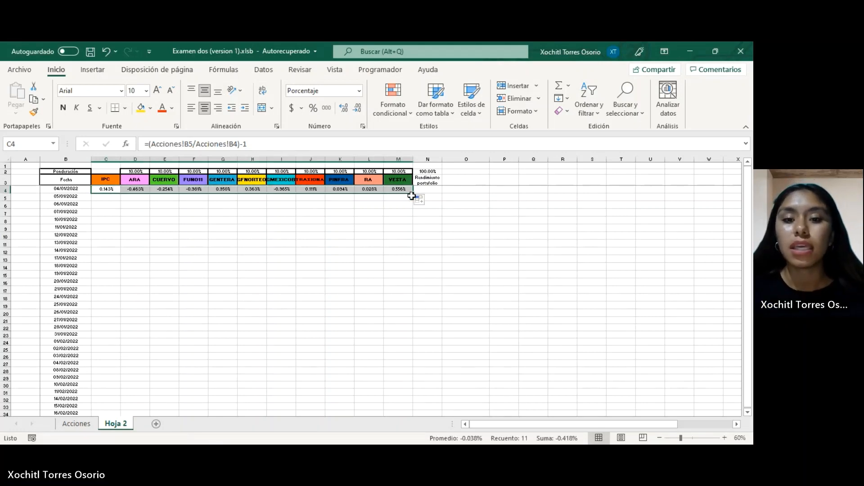
pyautogui.doubleClick(413, 193)
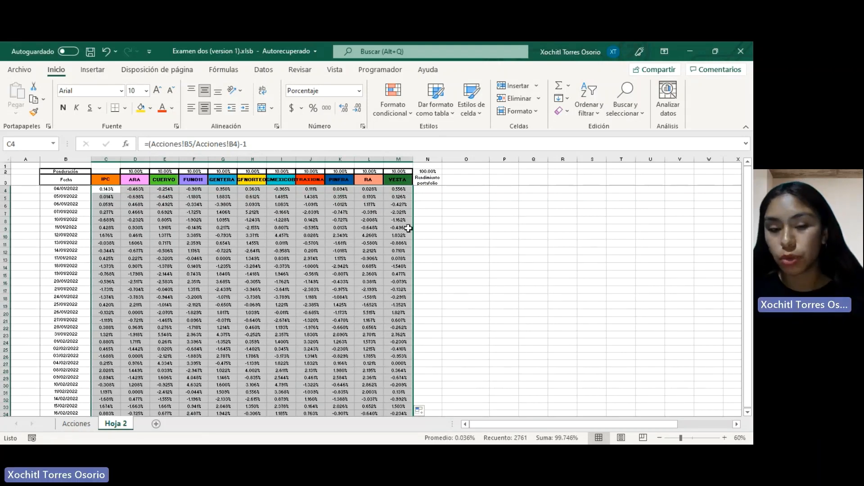
# - Begin a SUMAPRODUCTO formula in N4 combining the stock returns D4:M4 with the weights D2:M2
pyautogui.click(429, 193)
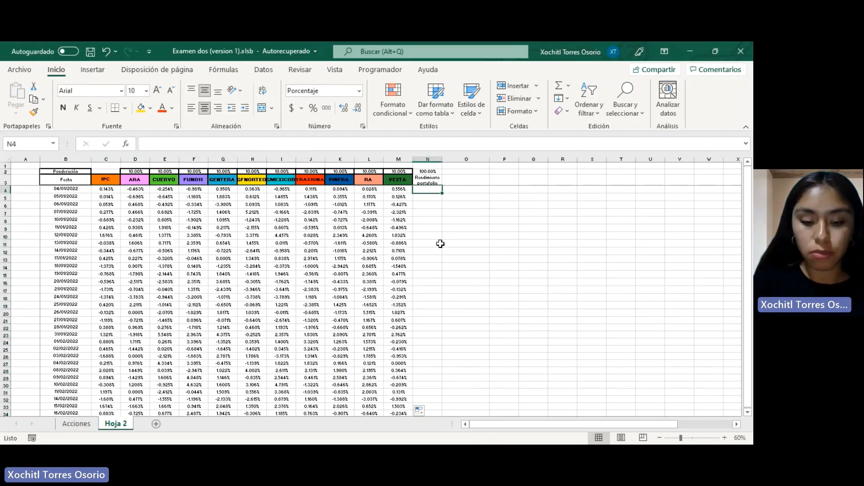
pyautogui.write('=suma')
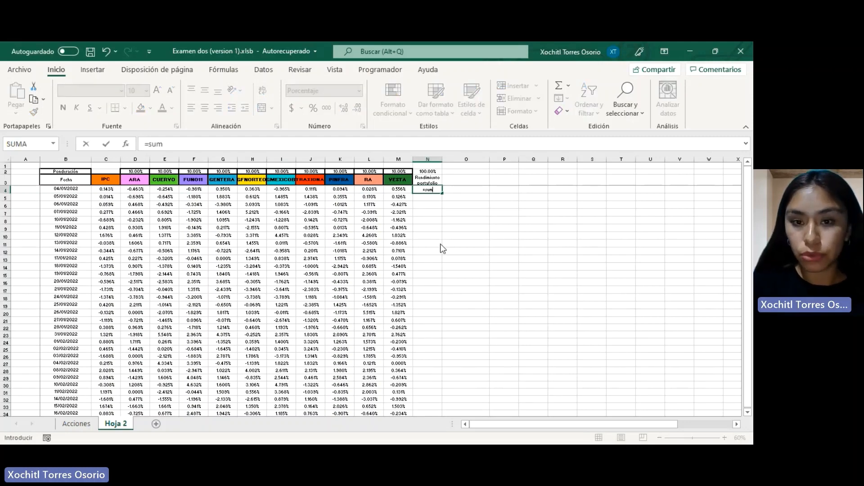
pyautogui.doubleClick(479, 229)
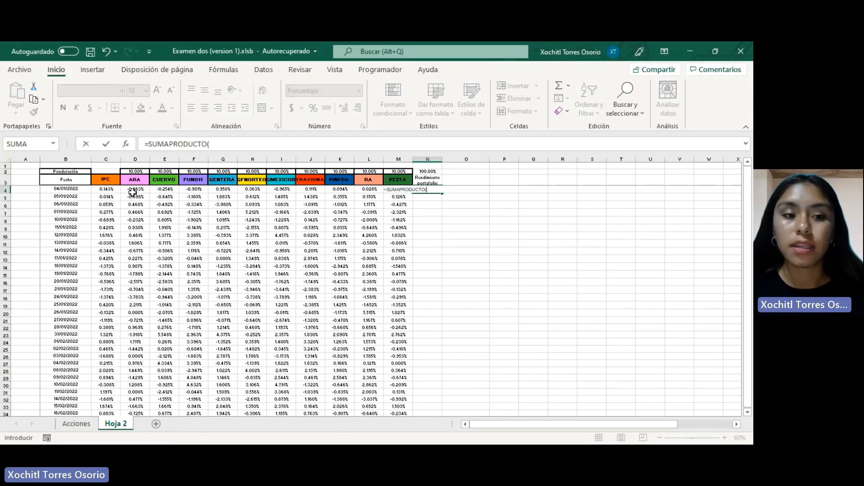
pyautogui.moveTo(132, 191); pyautogui.dragTo(421, 193)
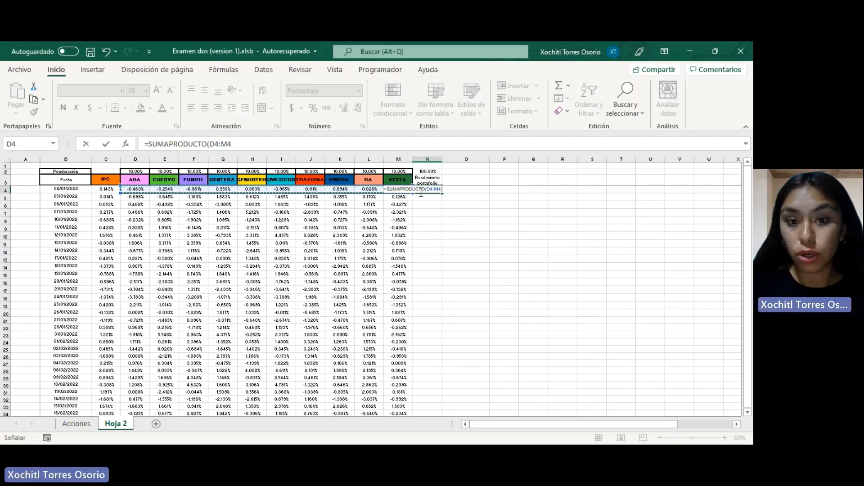
pyautogui.write(',')
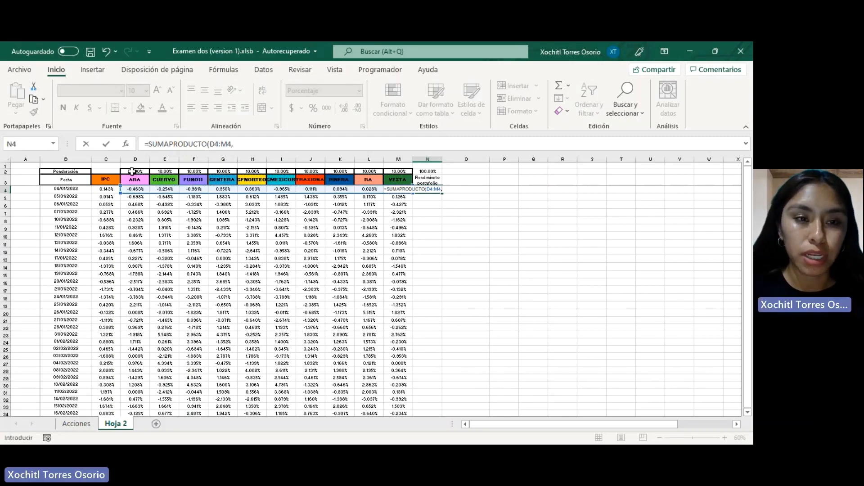
pyautogui.moveTo(131, 172); pyautogui.dragTo(398, 171)
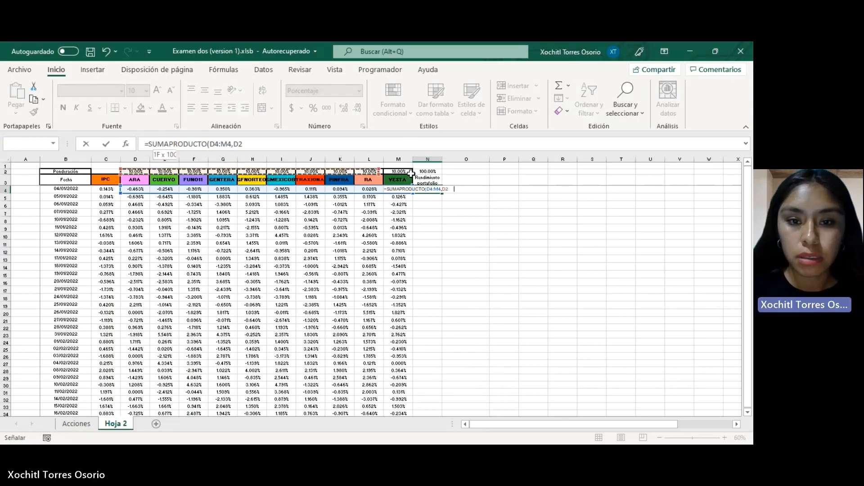
# - Make the weights range absolute as $D$2:$M$2 and complete the SUMAPRODUCTO formula in N4
pyautogui.click(265, 145)
pyautogui.press('F4')
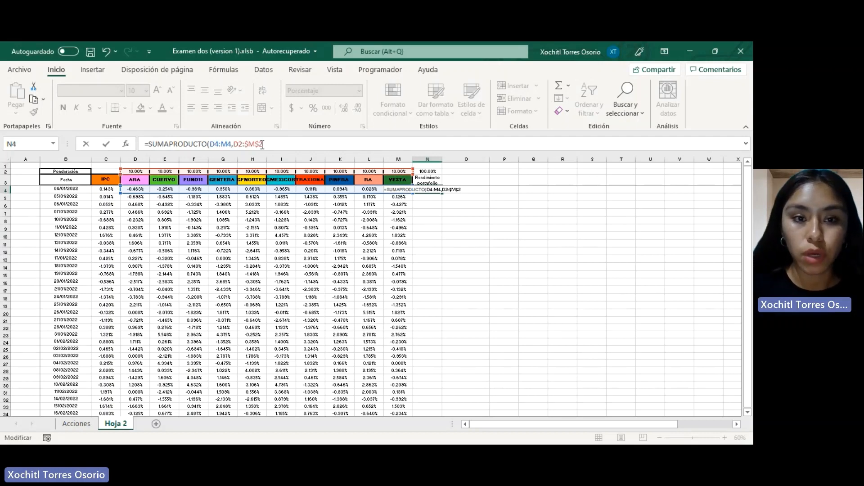
pyautogui.press('F4')
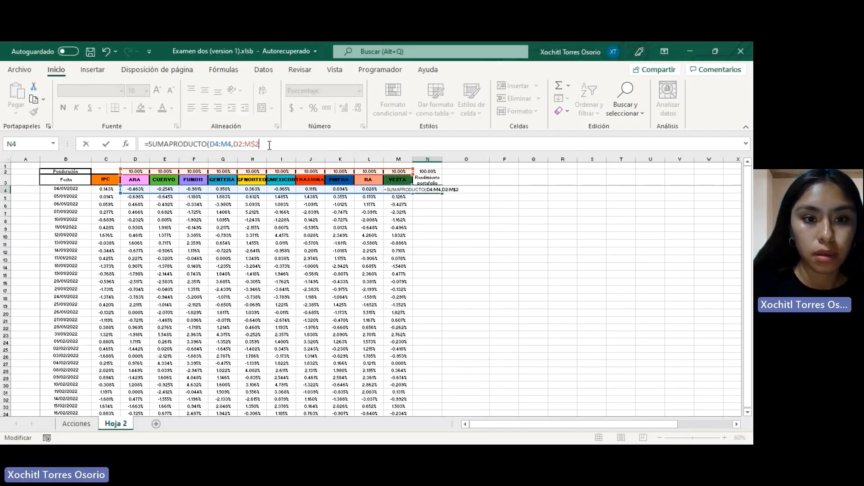
pyautogui.press('F4')
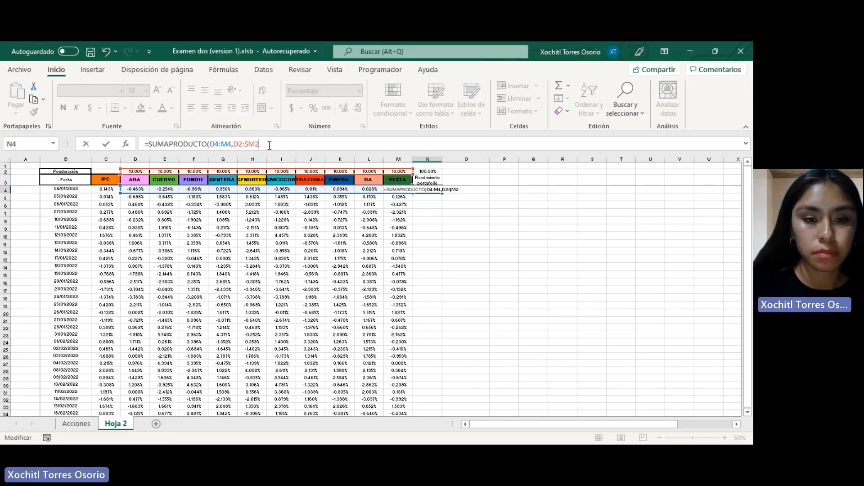
pyautogui.press('F4')
pyautogui.press('F4')
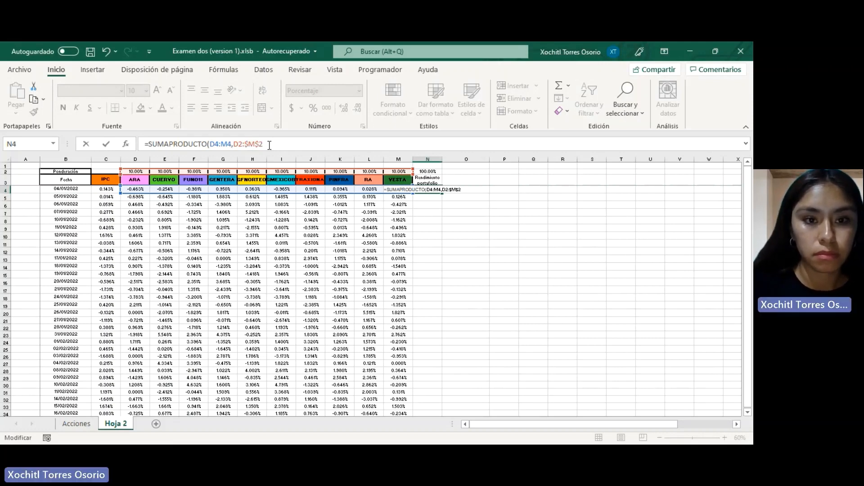
pyautogui.click(234, 144)
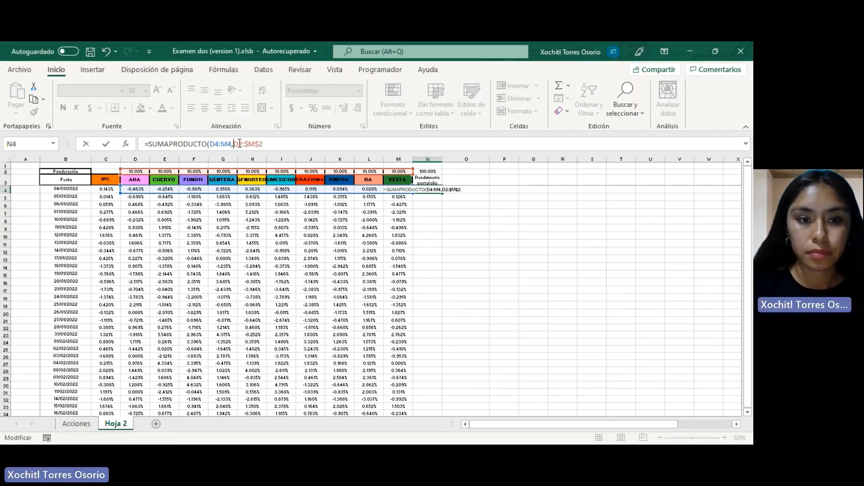
pyautogui.press('F4')
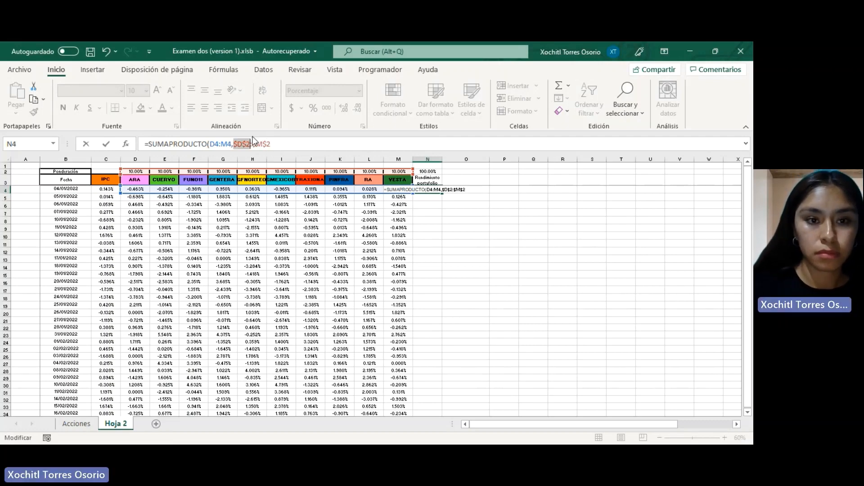
pyautogui.click(300, 147)
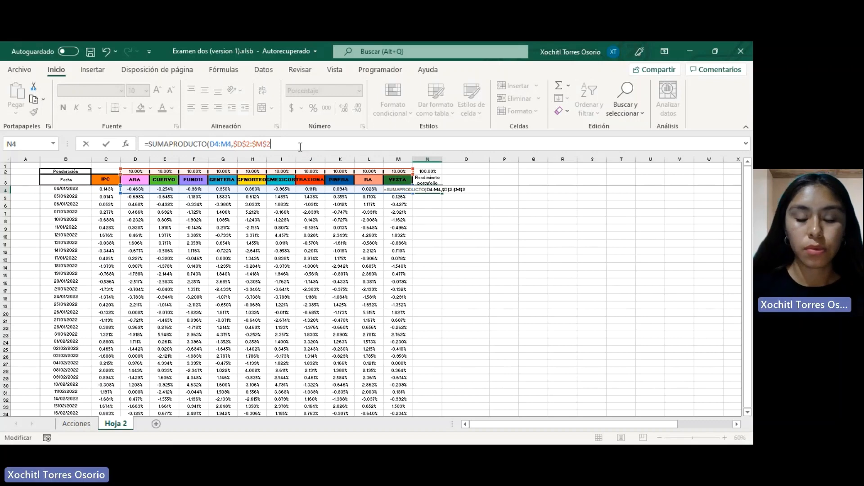
pyautogui.write(')')
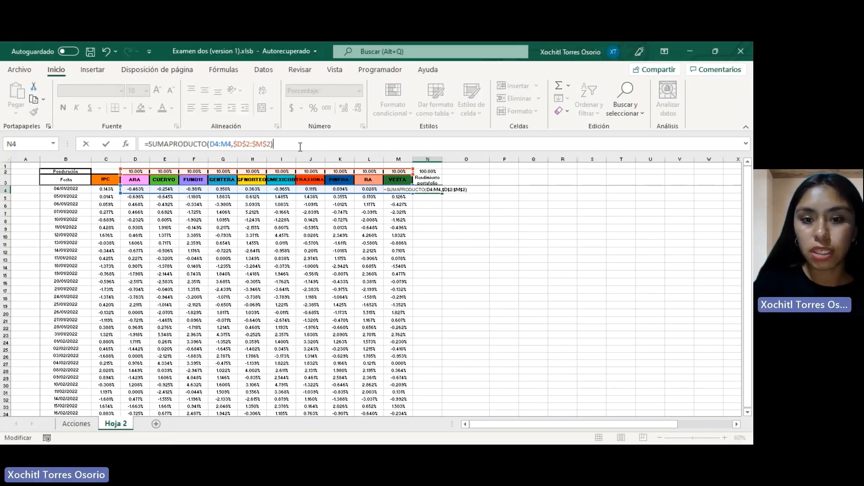
pyautogui.press('Return')
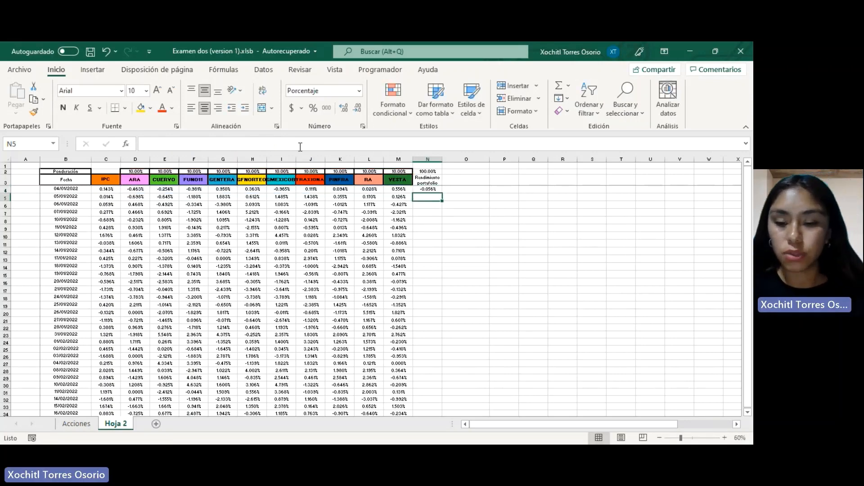
# - Fill the portfolio return formula from N4 down through all the dates
pyautogui.click(419, 189)
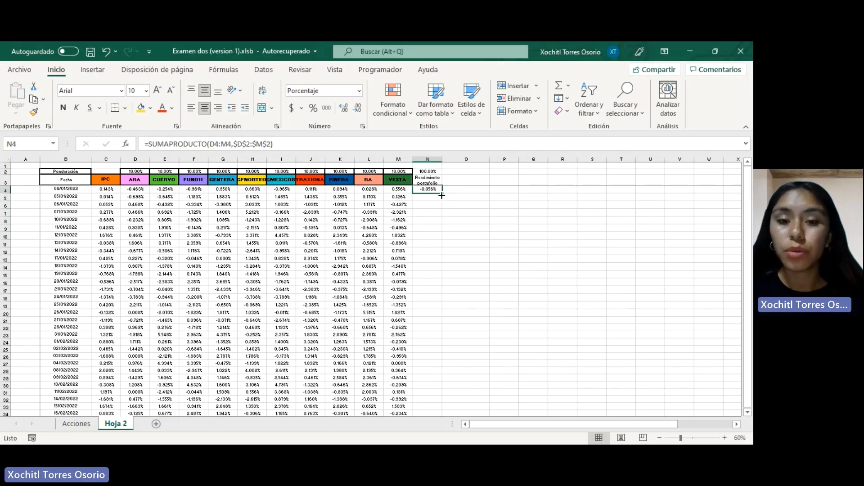
pyautogui.doubleClick(445, 194)
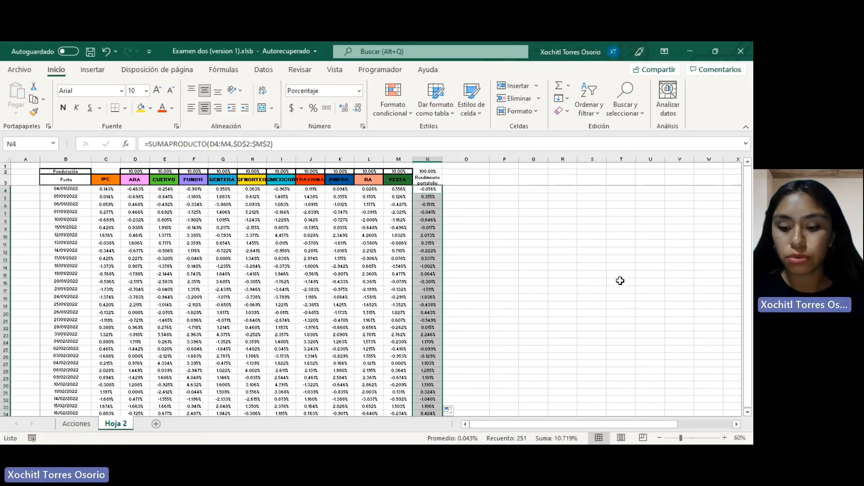
# - Widen column B so the statistics labels below the returns table fit inside their cells
pyautogui.hotkey('ctrl', 'shift', 'Down')
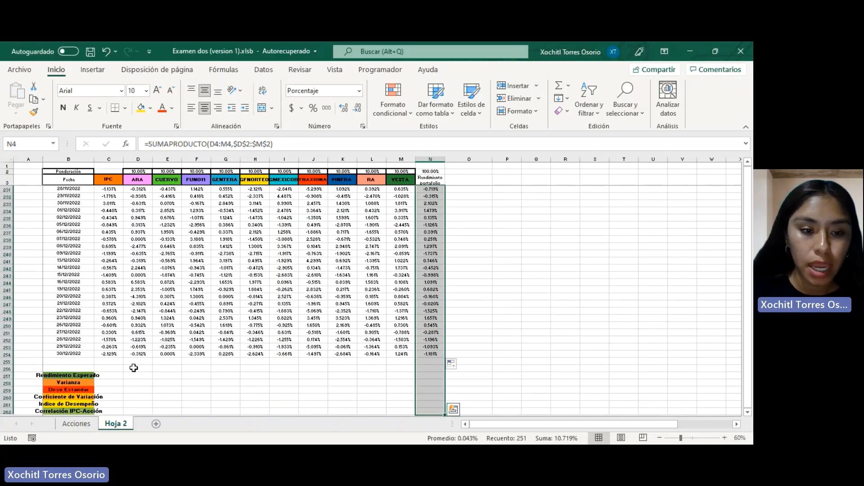
pyautogui.click(106, 374)
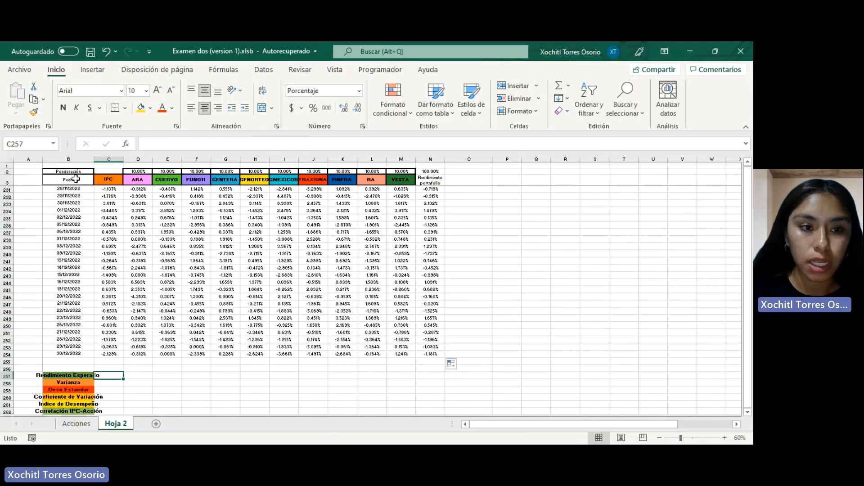
pyautogui.moveTo(95, 160); pyautogui.dragTo(109, 160)
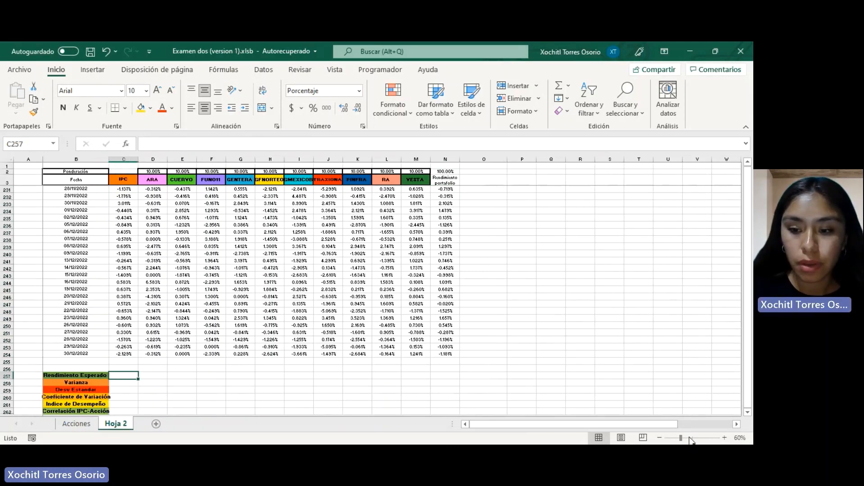
# - Calculate the IPC's Rendimiento Esperado in C257 with the formula =PROMEDIO(C4:C254)
pyautogui.moveTo(680, 438); pyautogui.dragTo(686, 436)
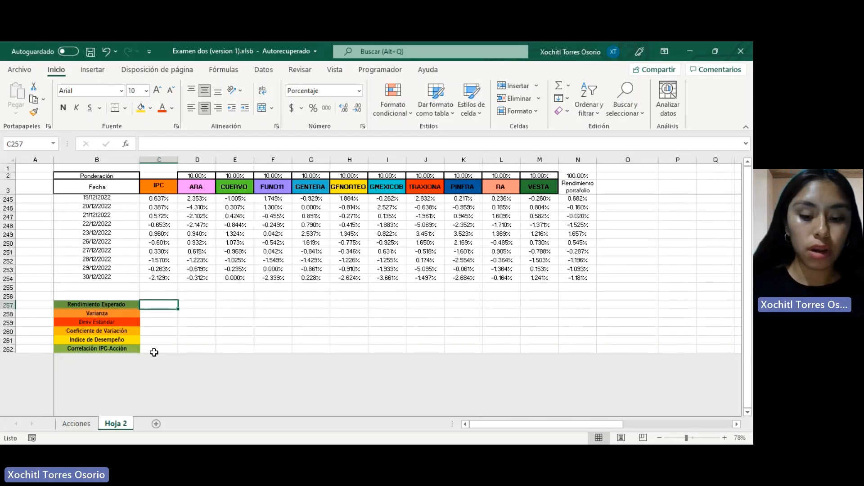
pyautogui.write('=')
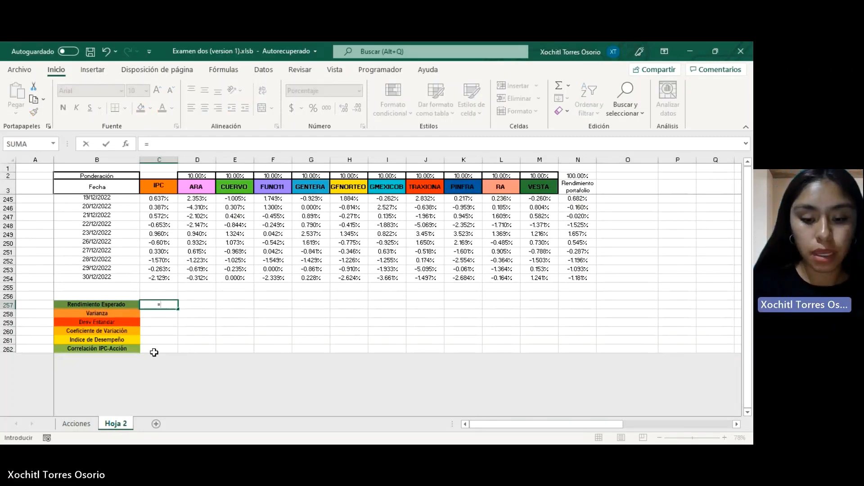
pyautogui.write('prome')
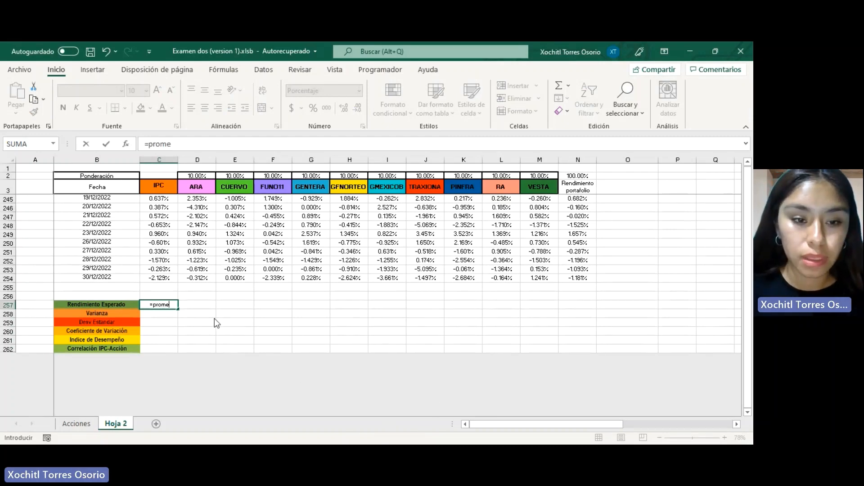
pyautogui.press('Tab')
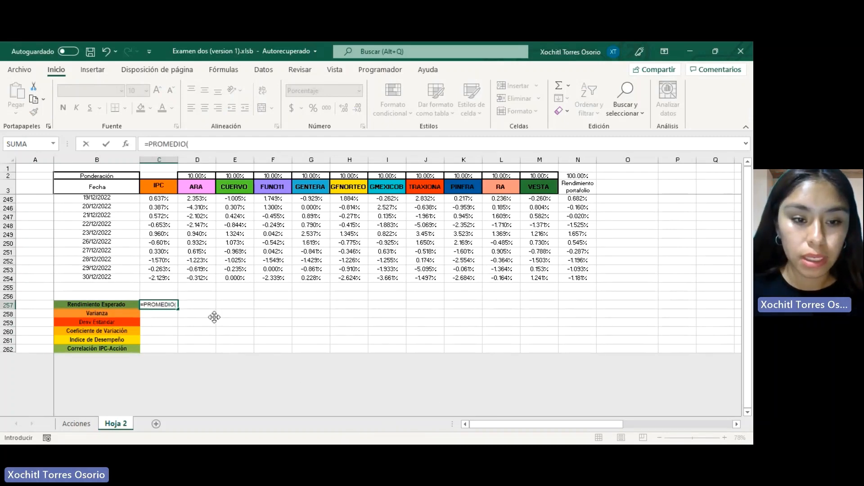
pyautogui.click(164, 280)
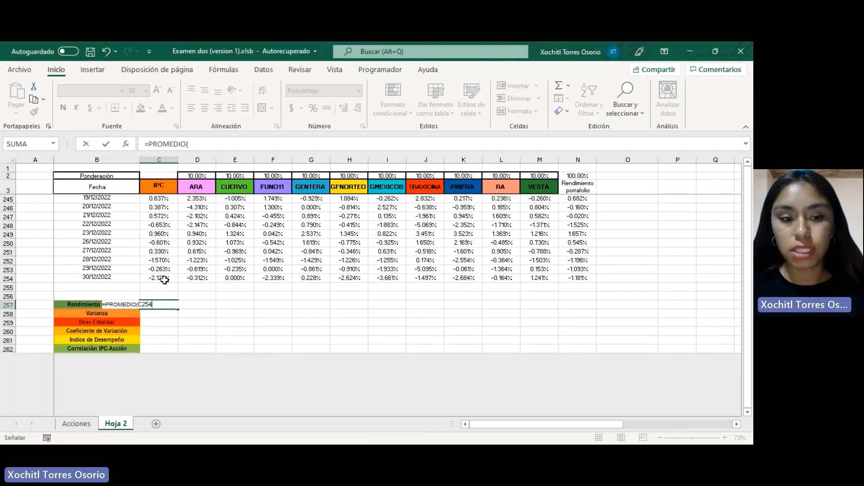
pyautogui.hotkey('ctrl', 'shift', 'Up')
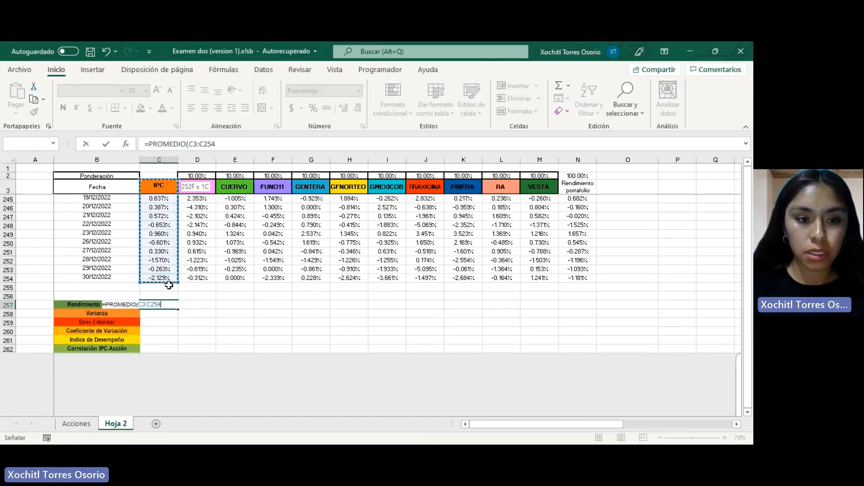
pyautogui.hotkey('shift', 'Down')
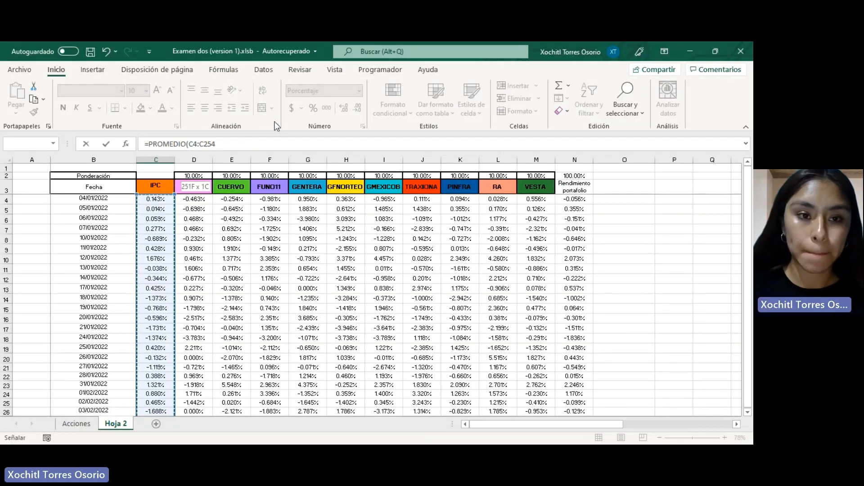
pyautogui.click(269, 149)
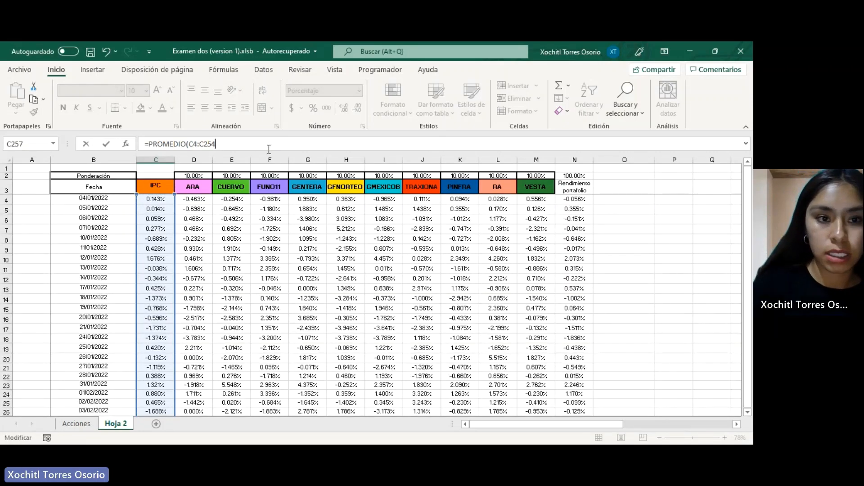
pyautogui.write(')')
pyautogui.hotkey('ctrl', 'Return')
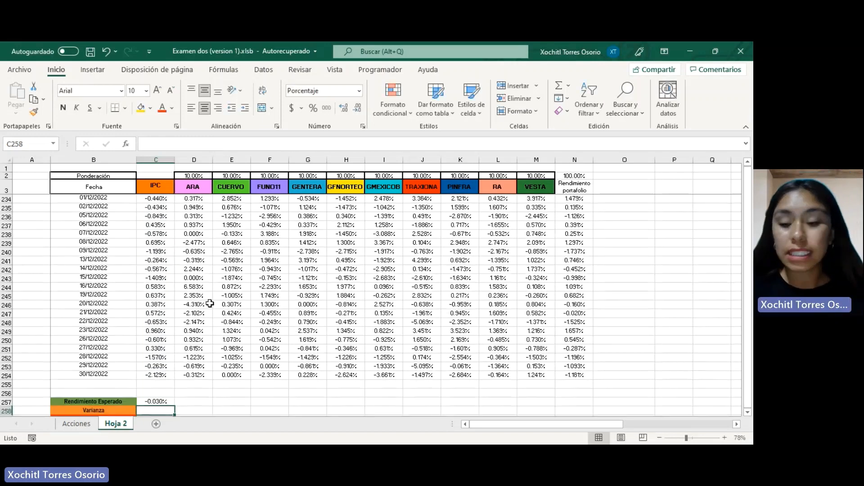
# - Fill the Rendimiento Esperado formula from C257 across all the stocks and the portfolio to N257
pyautogui.click(162, 401)
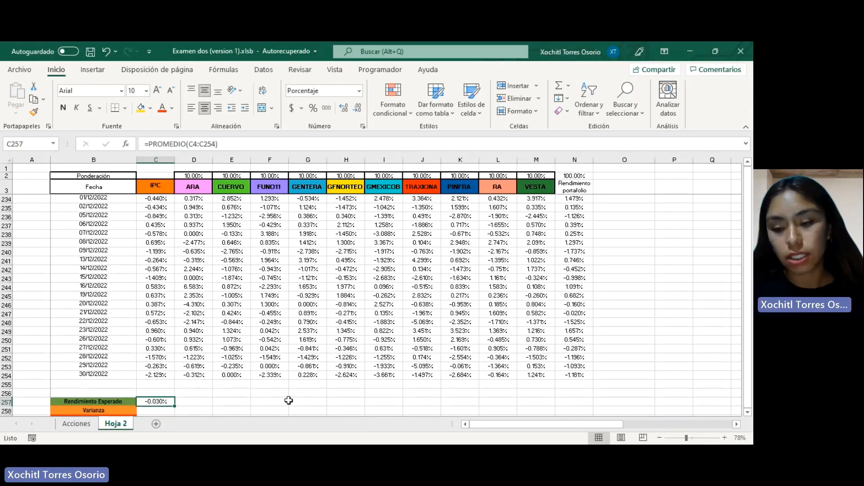
pyautogui.moveTo(175, 407); pyautogui.dragTo(517, 400)
pyautogui.moveTo(567, 402); pyautogui.dragTo(577, 397)
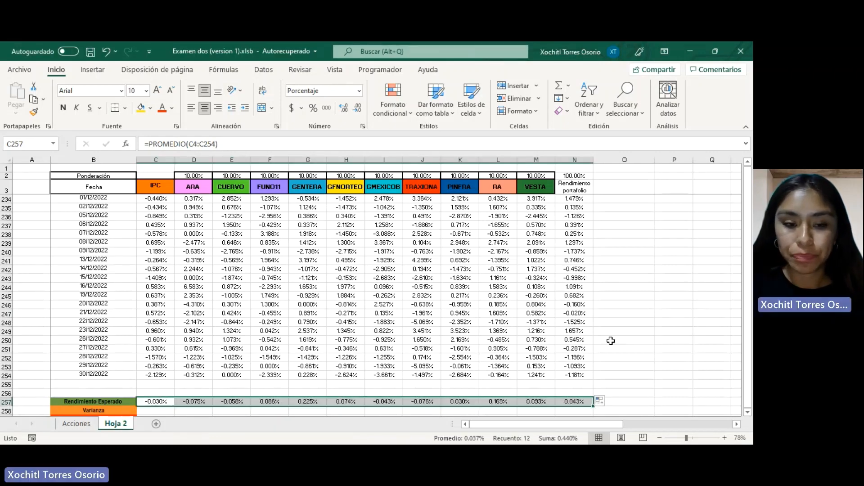
# - Calculate the Varianza in C258 with =VAR.P(C4:C254) and fill the formula across to N258
pyautogui.scroll(-3, 593, 340)
pyautogui.click(157, 331)
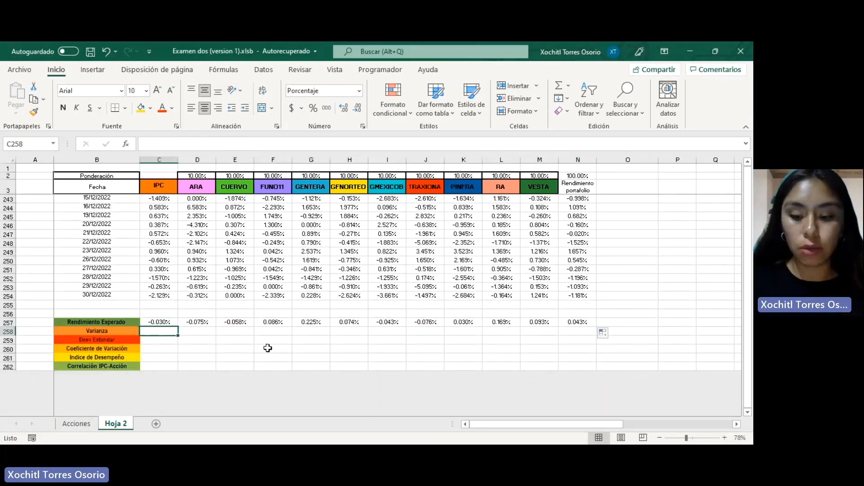
pyautogui.write('=var')
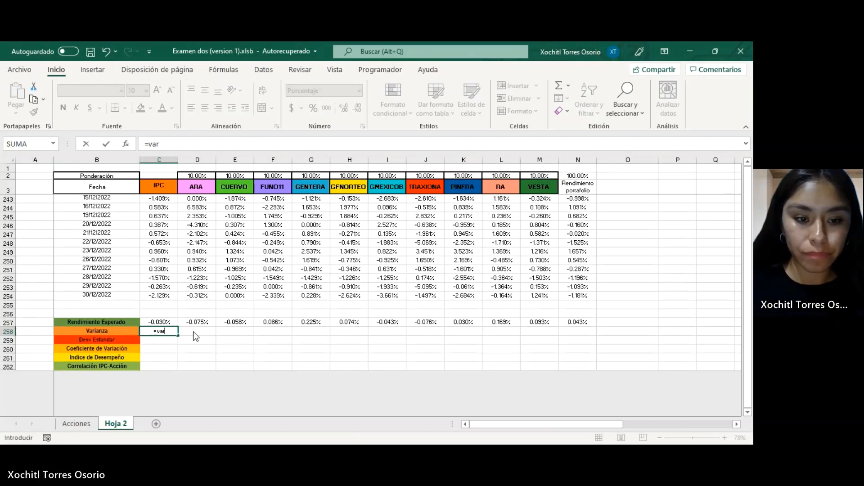
pyautogui.press('Down')
pyautogui.press('Tab')
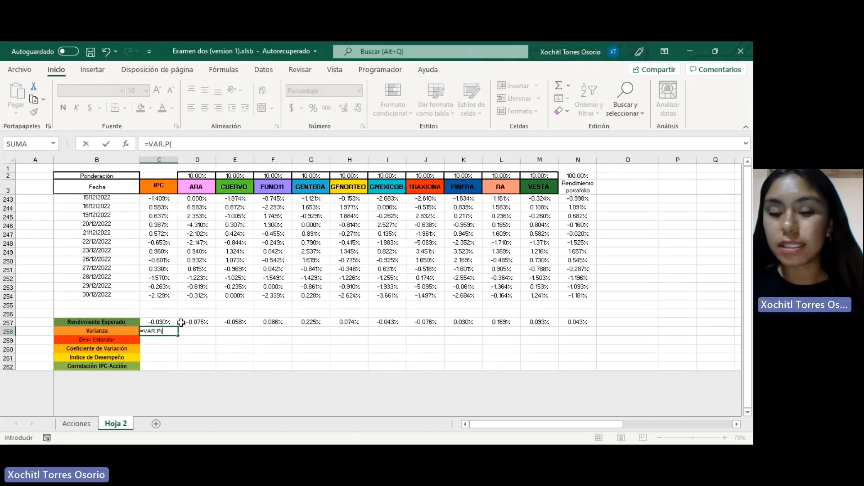
pyautogui.click(165, 297)
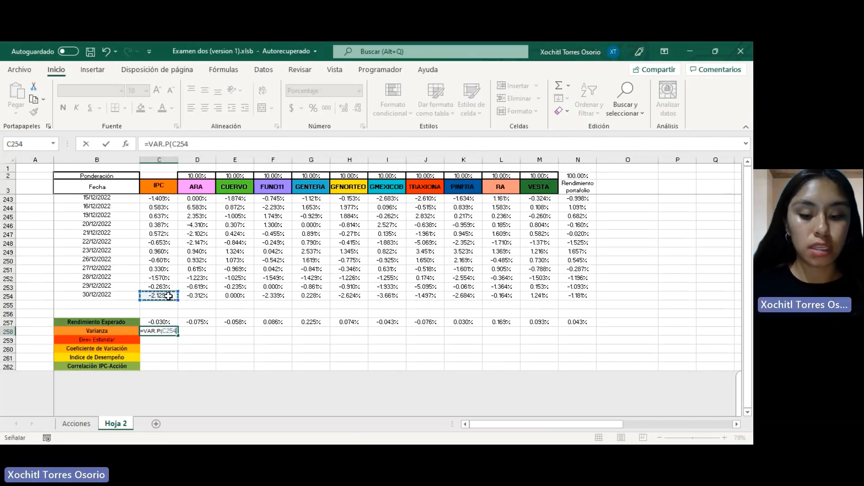
pyautogui.hotkey('ctrl', 'shift', 'Up')
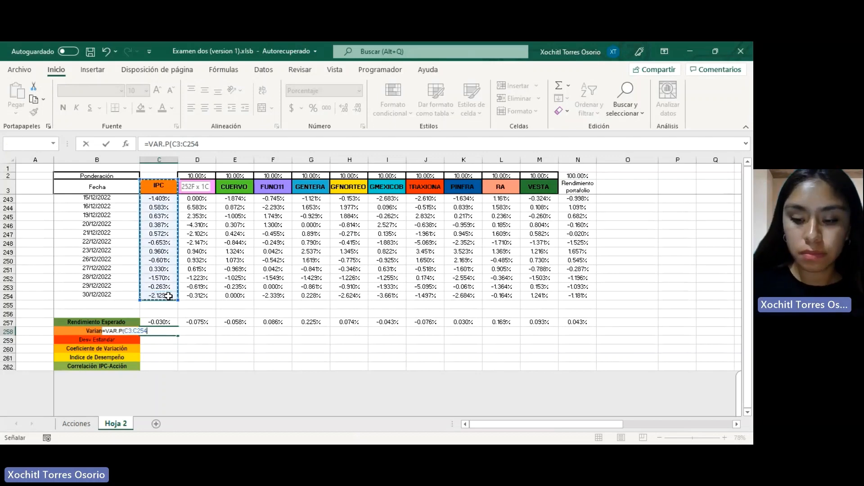
pyautogui.hotkey('shift', 'Down')
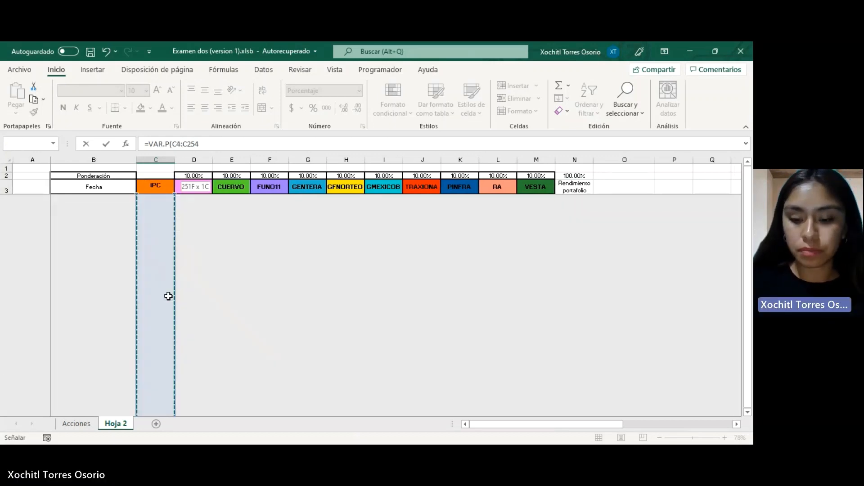
pyautogui.write(')')
pyautogui.press('Return')
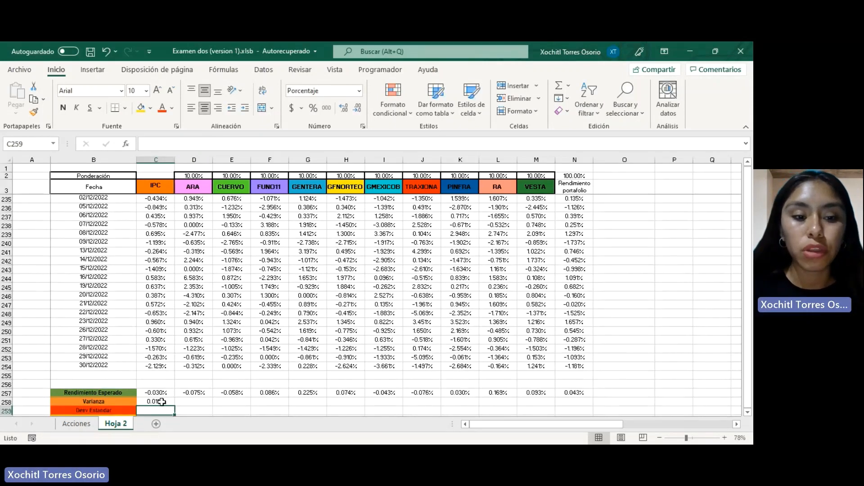
pyautogui.click(167, 402)
pyautogui.moveTo(175, 406); pyautogui.dragTo(586, 401)
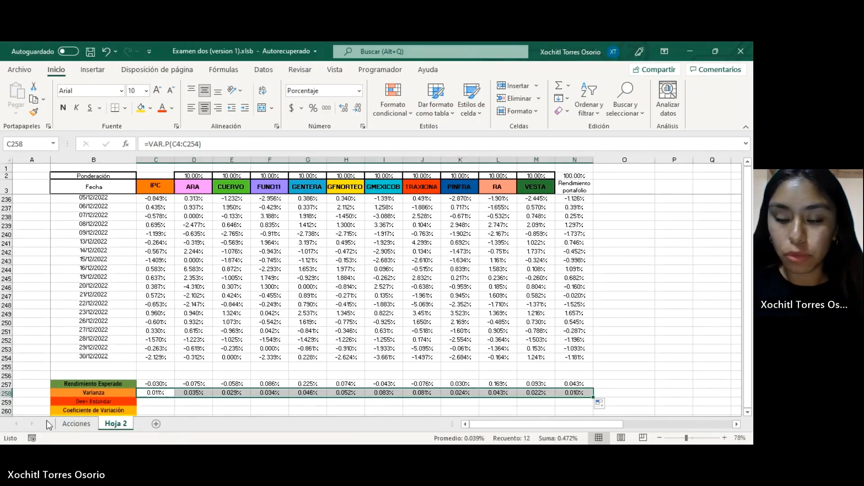
# - Calculate the standard deviation in C259 with =DESVEST.P(C4:C254) and fill the formula across to N259
pyautogui.click(148, 403)
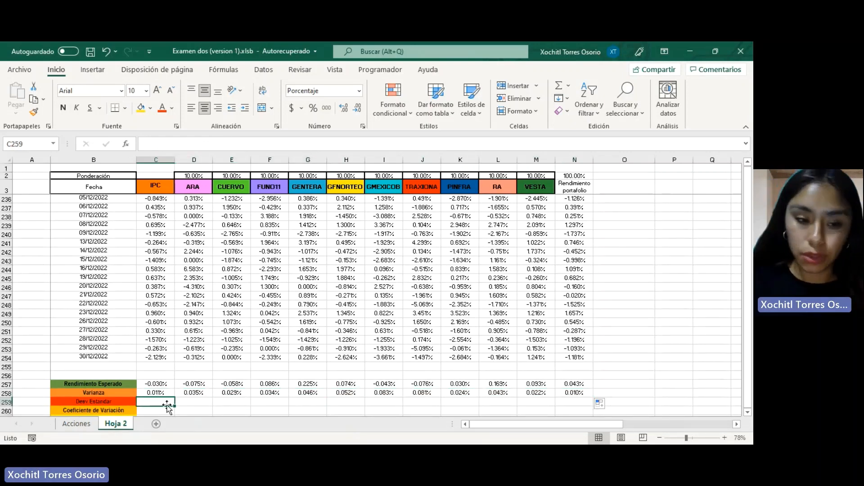
pyautogui.write('=des')
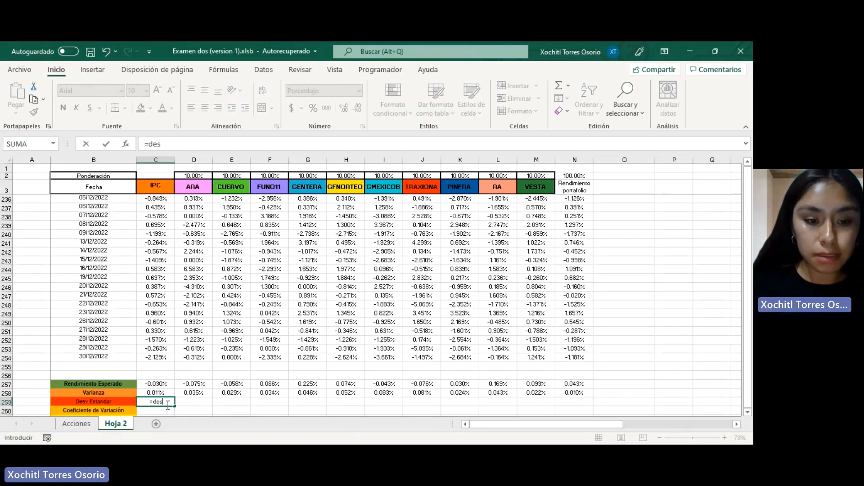
pyautogui.press('Down')
pyautogui.press('Down')
pyautogui.press('Down')
pyautogui.press('Tab')
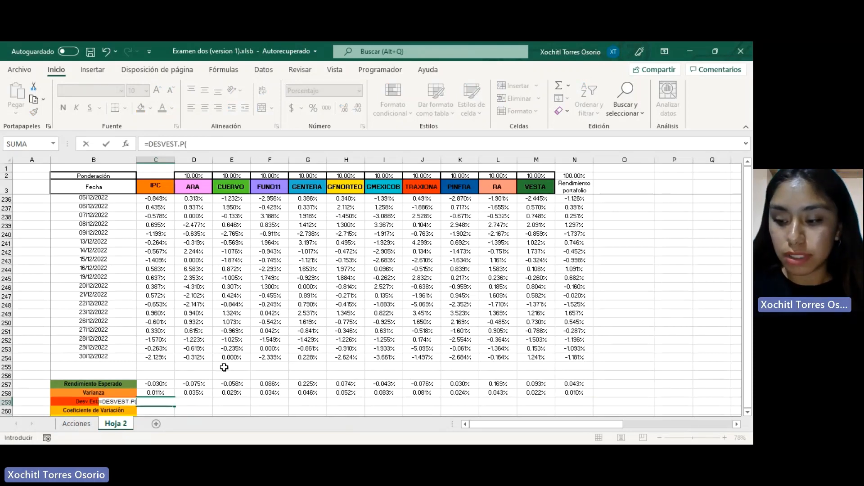
pyautogui.click(158, 358)
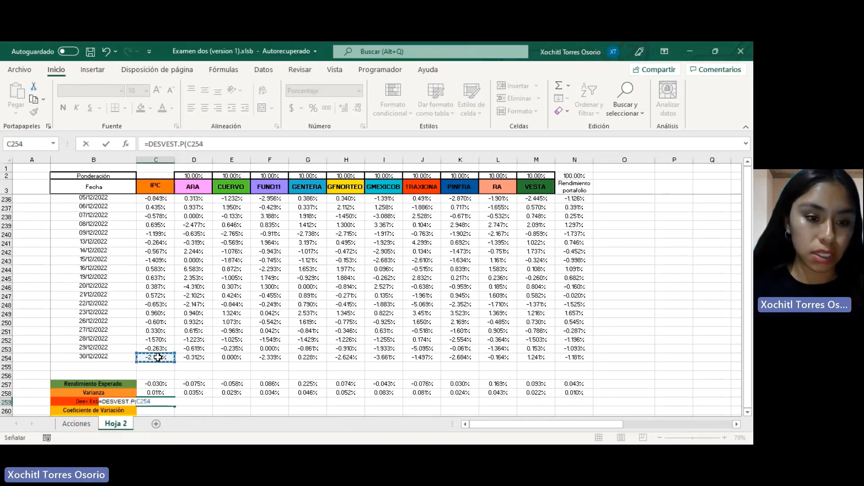
pyautogui.hotkey('ctrl', 'shift', 'Up')
pyautogui.press('Return')
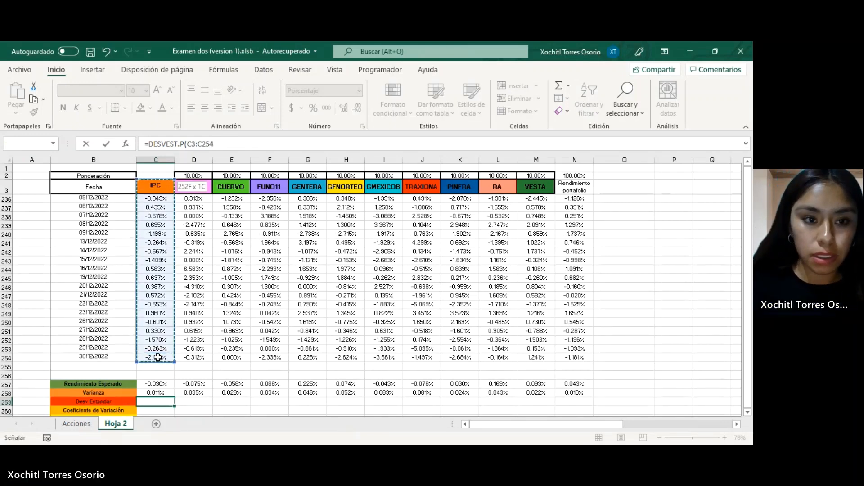
pyautogui.hotkey('shift', 'Down')
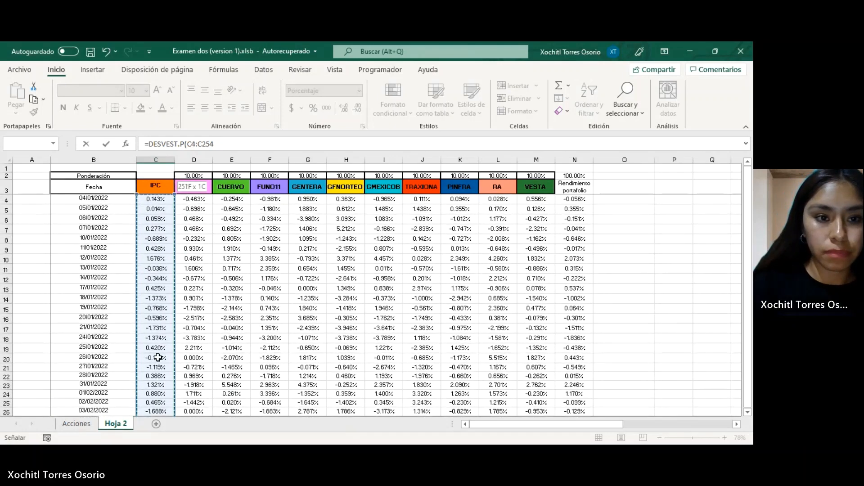
pyautogui.write(')')
pyautogui.press('Return')
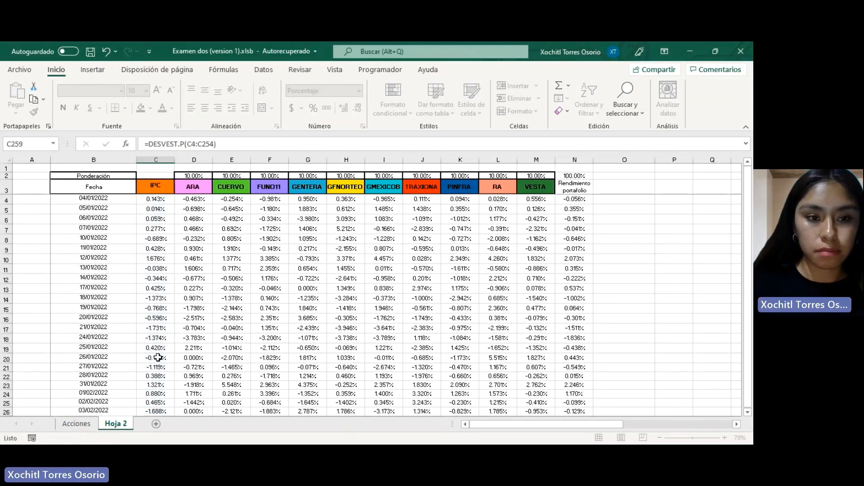
pyautogui.click(158, 401)
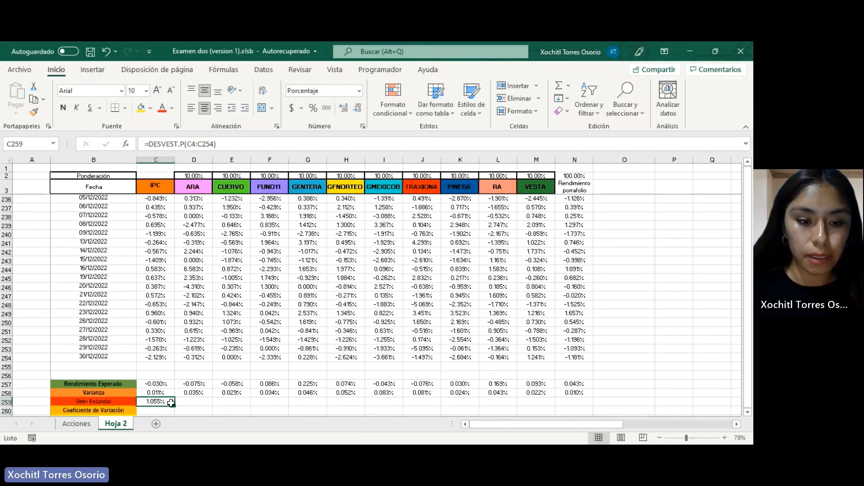
pyautogui.moveTo(174, 407); pyautogui.dragTo(581, 387)
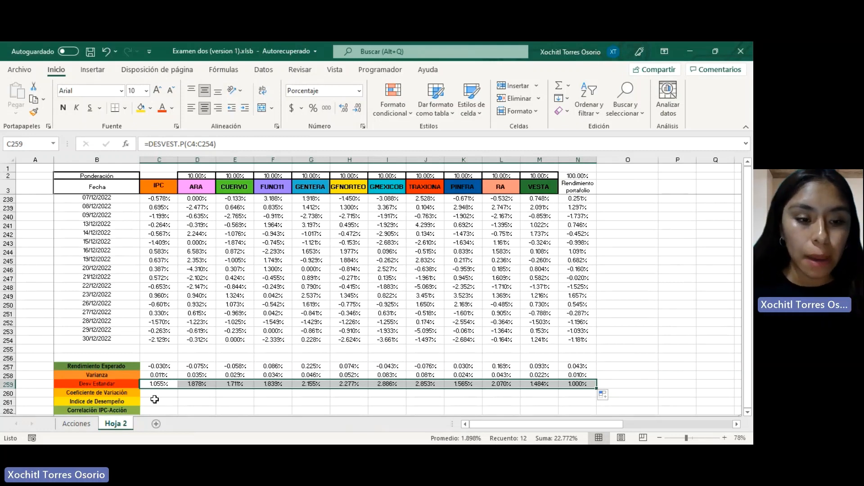
# - Calculate ARA's Coeficiente de Variación in D260 with =D259/D257 and fill the formula across to N260
pyautogui.click(157, 393)
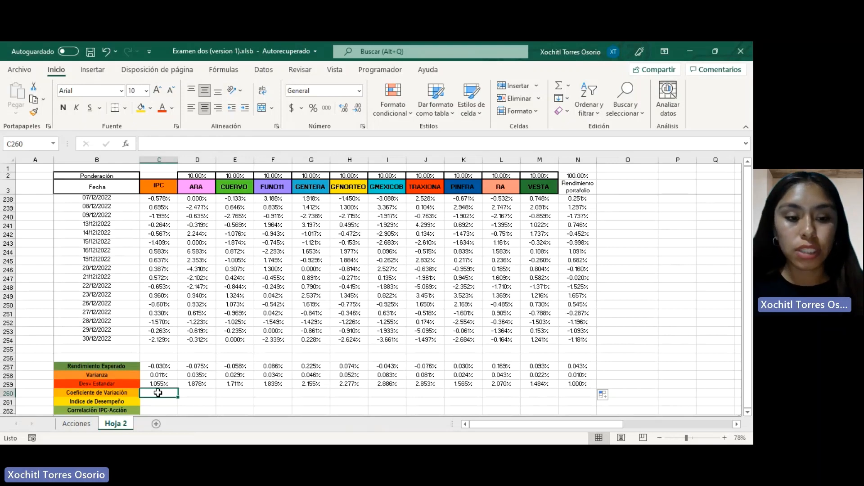
pyautogui.click(196, 393)
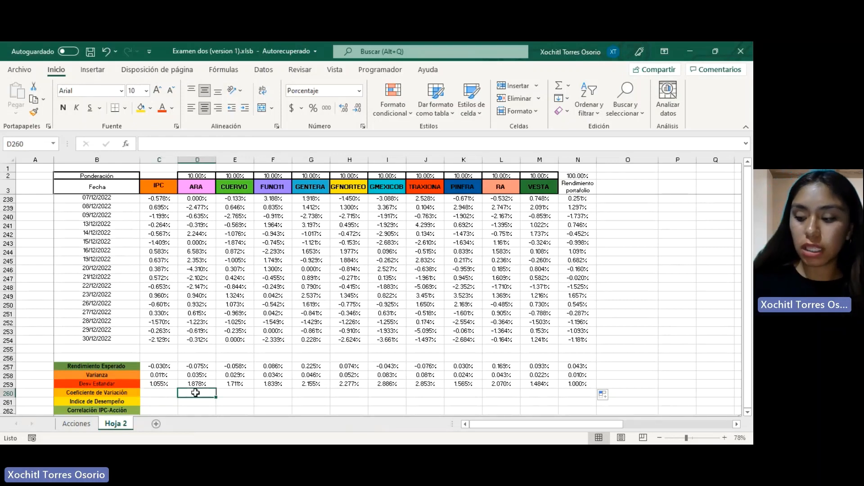
pyautogui.write('=')
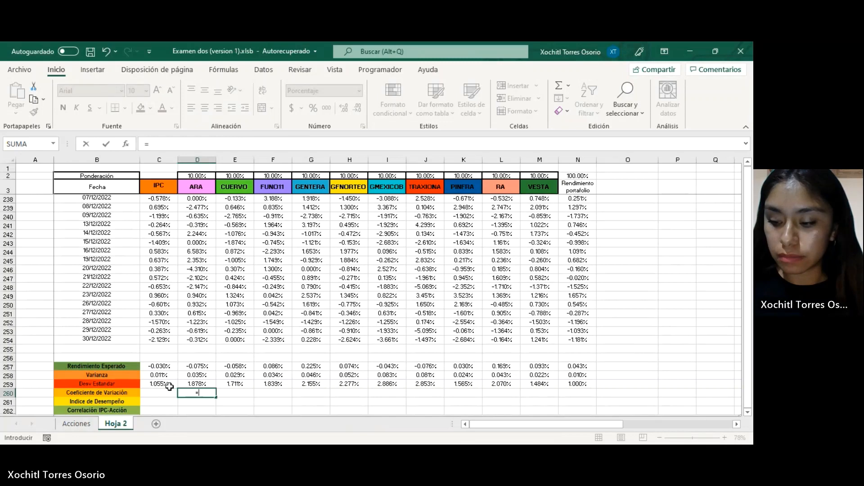
pyautogui.click(194, 383)
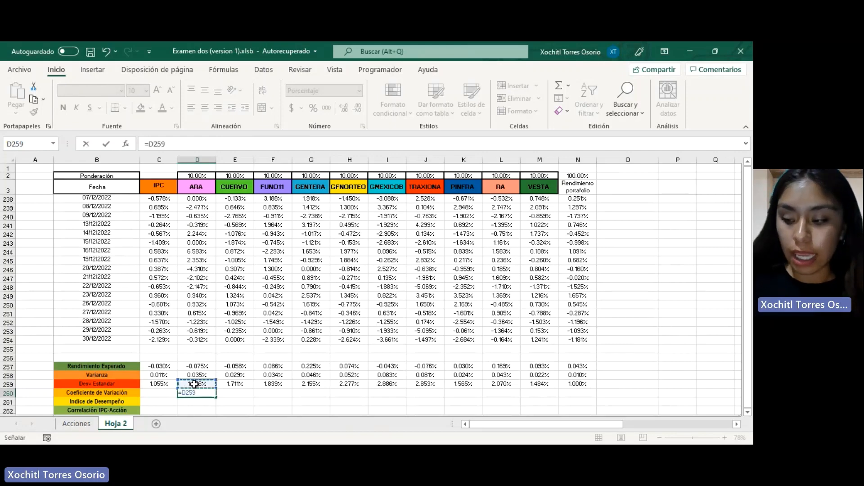
pyautogui.write('/')
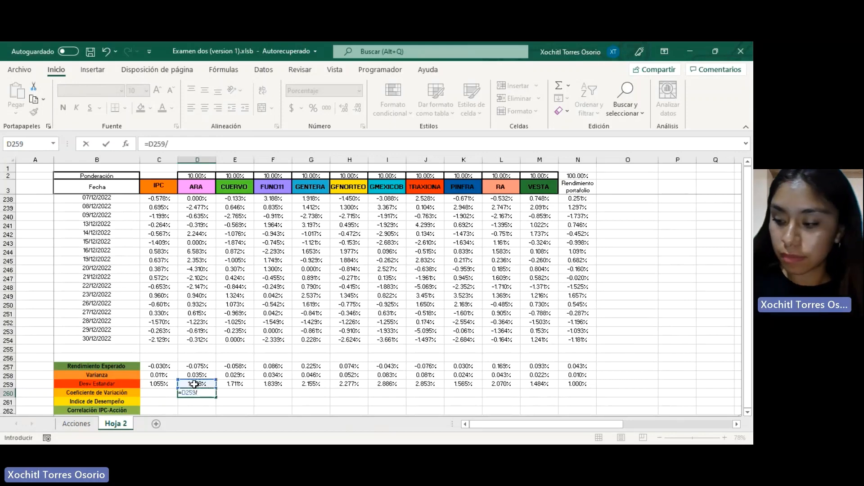
pyautogui.click(201, 366)
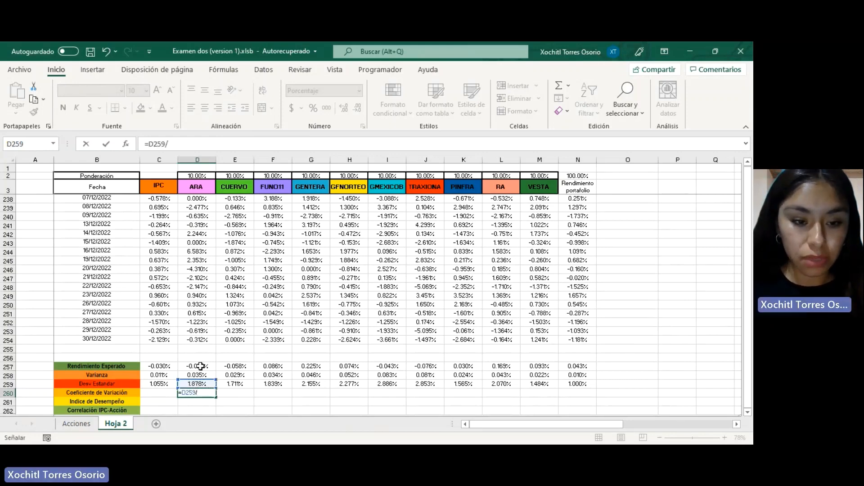
pyautogui.click(201, 366)
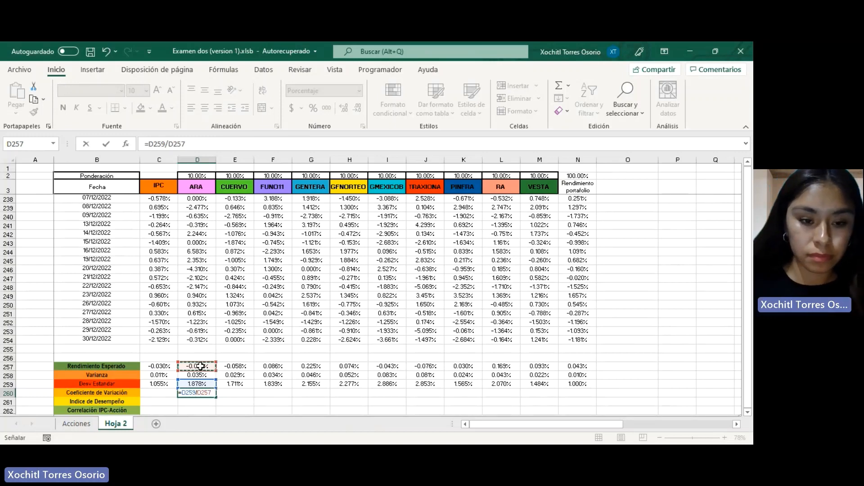
pyautogui.press('Return')
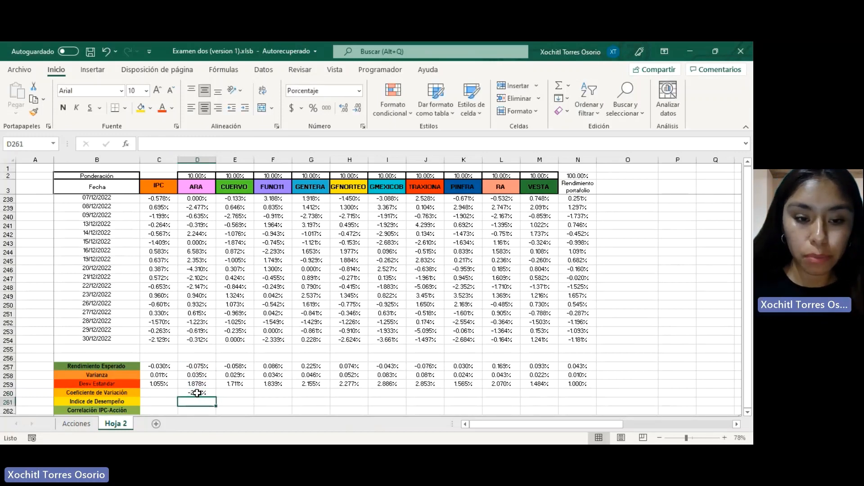
pyautogui.click(198, 394)
pyautogui.moveTo(216, 397); pyautogui.dragTo(582, 394)
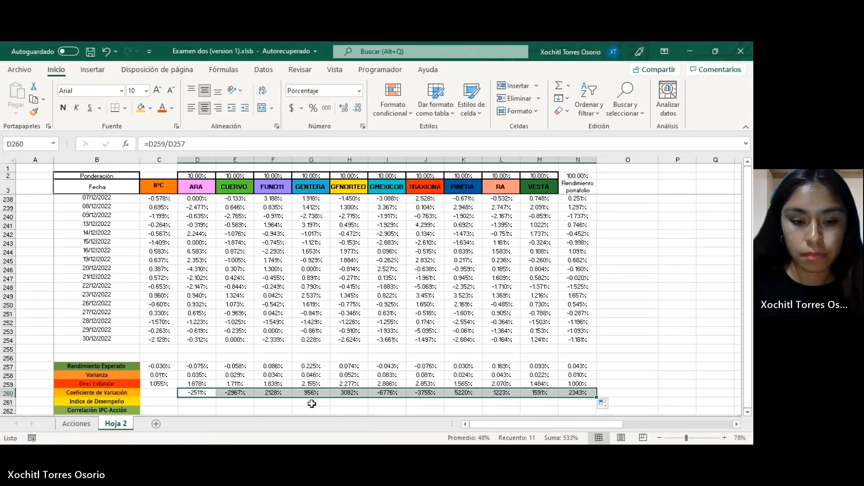
# - Calculate ARA's Indice de Desempeño in D261 with =D257/D259 and fill the formula across to N261
pyautogui.click(190, 401)
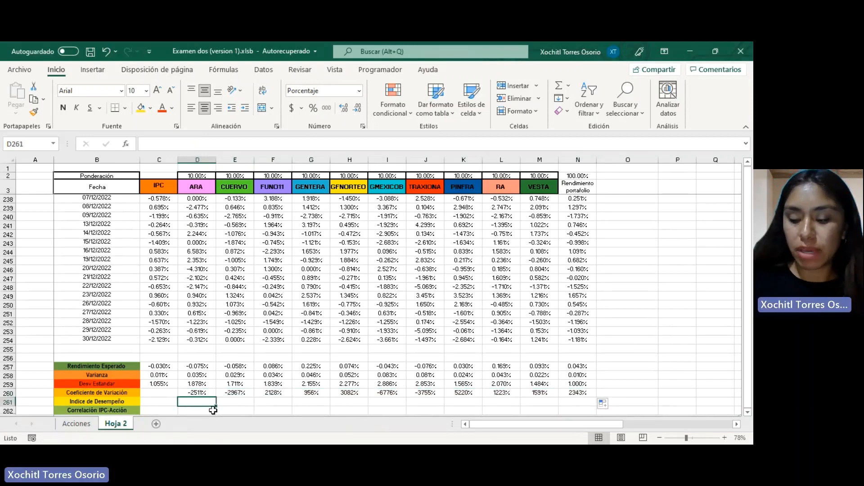
pyautogui.write('=')
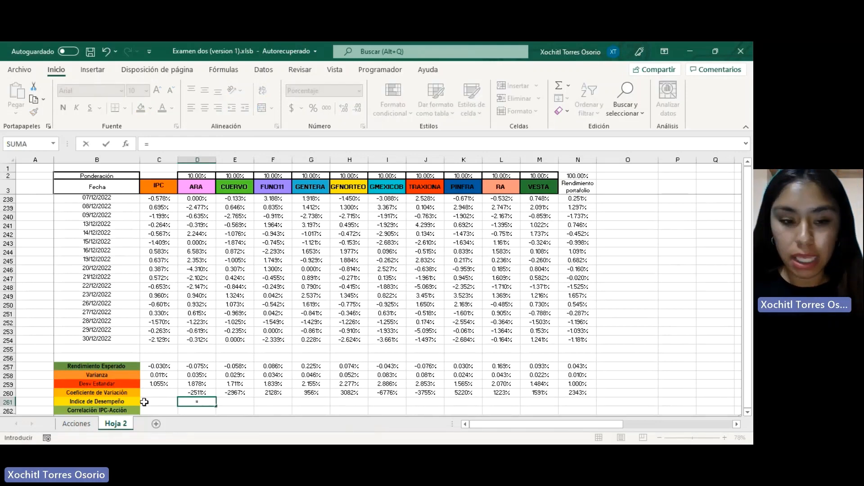
pyautogui.click(190, 367)
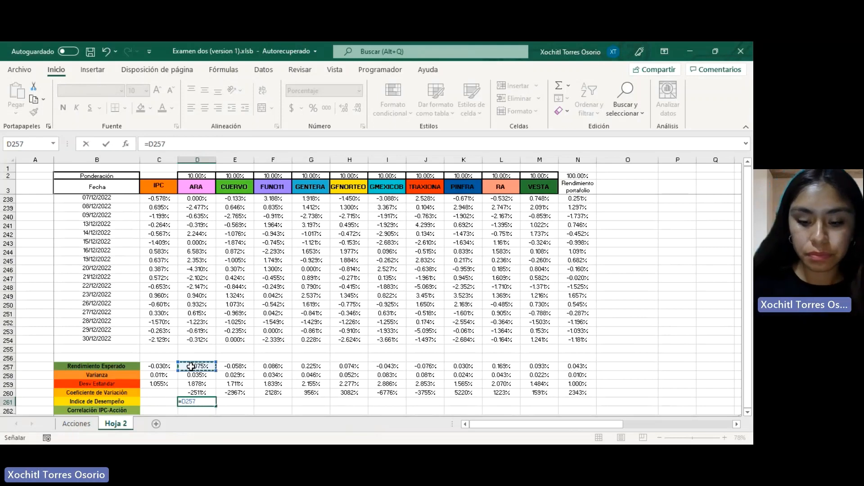
pyautogui.write('/')
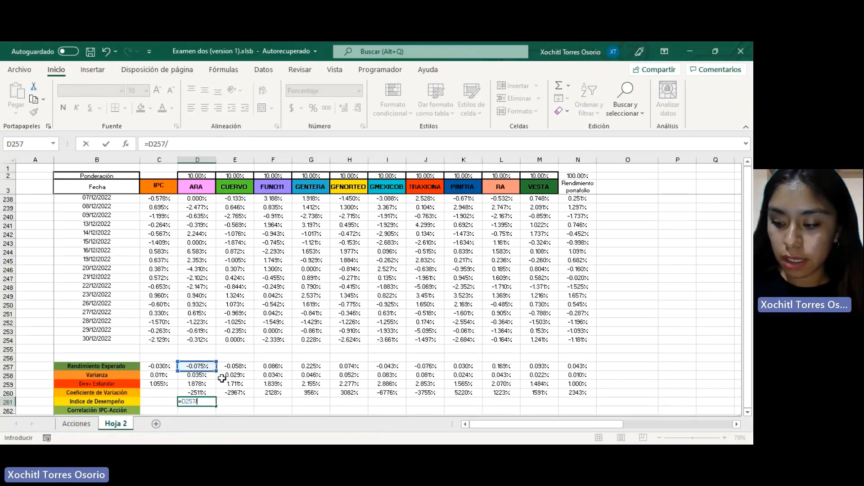
pyautogui.click(193, 384)
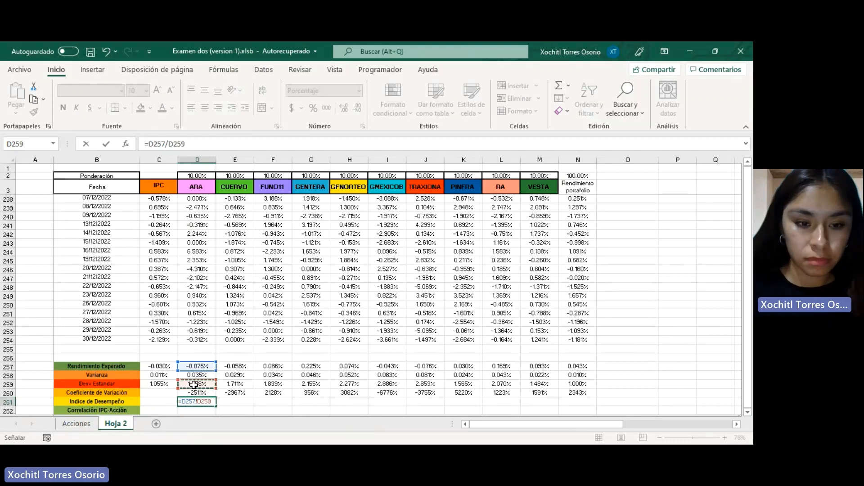
pyautogui.press('Return')
pyautogui.click(197, 402)
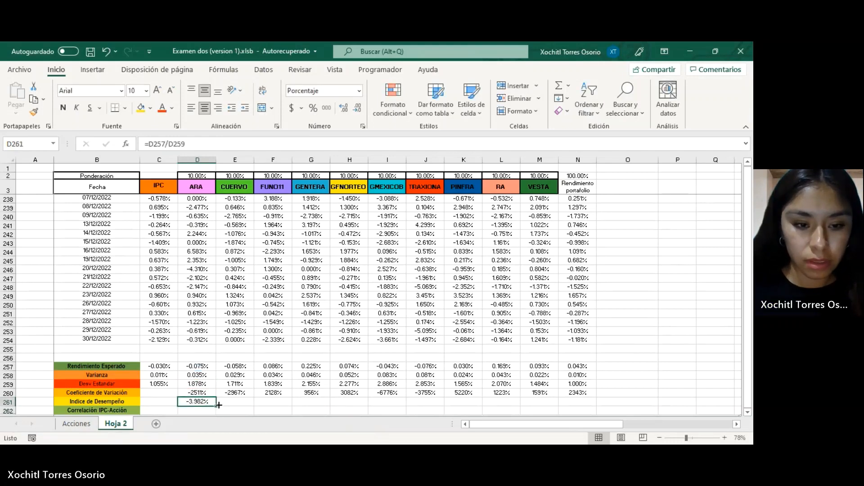
pyautogui.moveTo(217, 407); pyautogui.dragTo(579, 404)
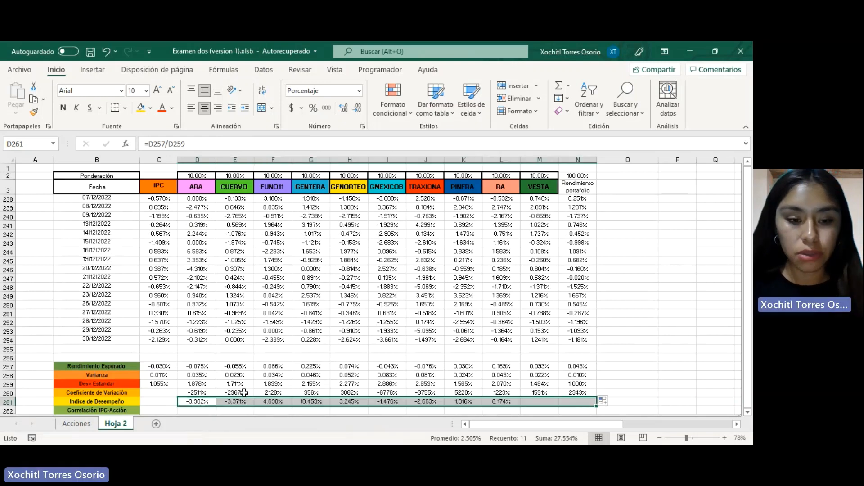
# - Write the Correlación IPC-Acción formula for ARA in D262 as =COEF.DE.CORREL(C4:C254,D4:D254)
pyautogui.scroll(-2, 208, 386)
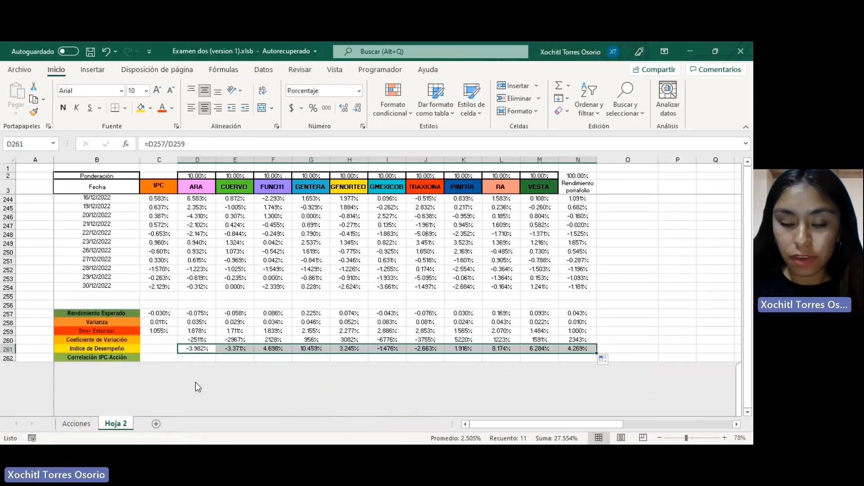
pyautogui.click(189, 358)
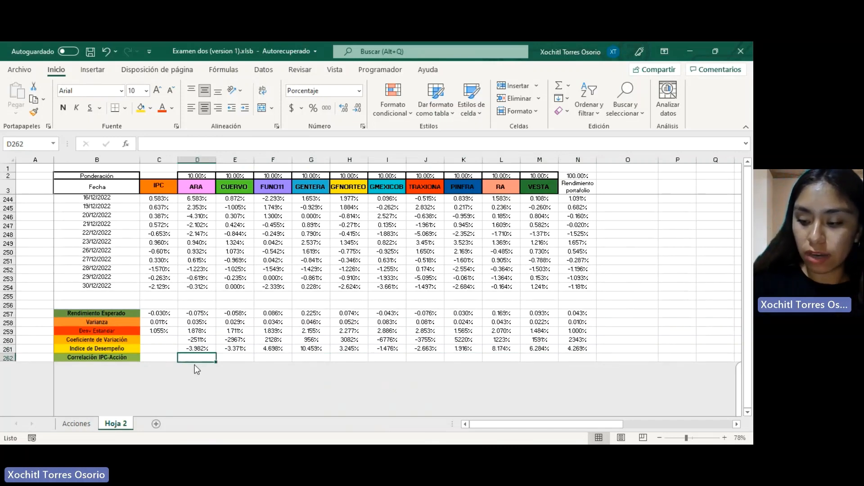
pyautogui.write('=co')
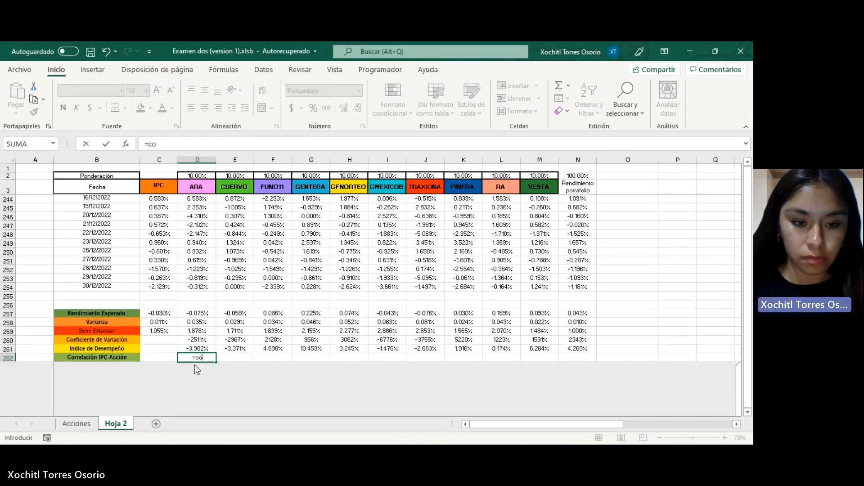
pyautogui.doubleClick(247, 353)
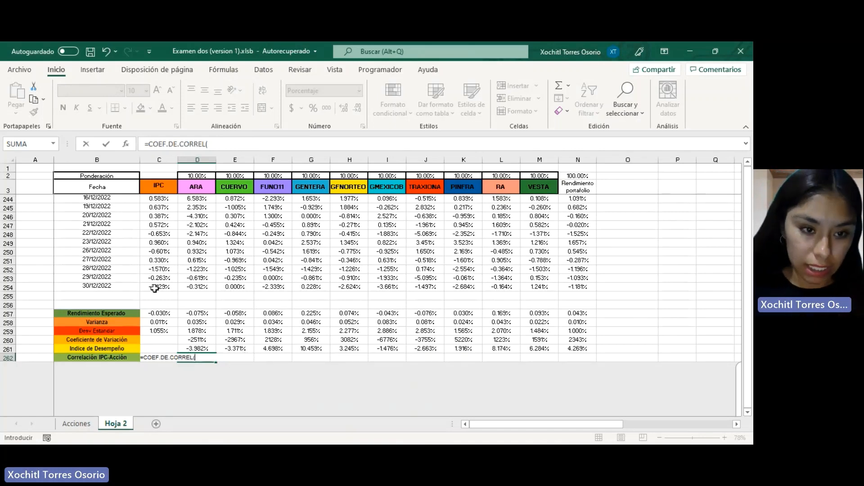
pyautogui.click(154, 289)
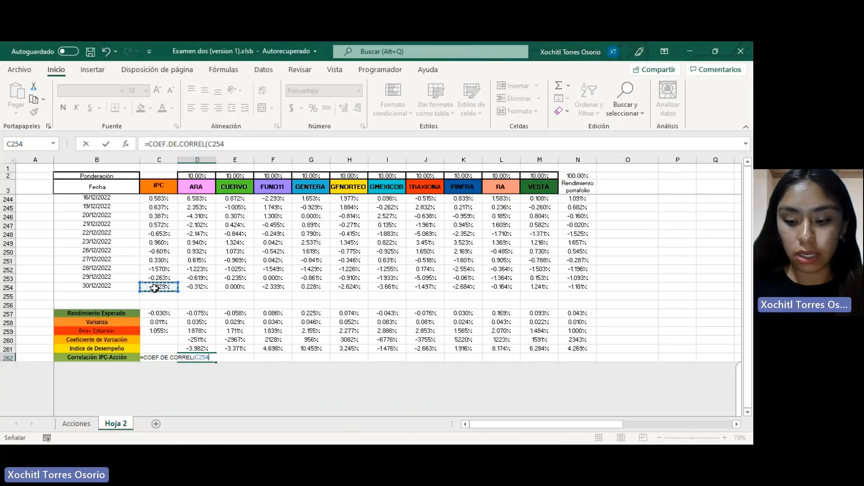
pyautogui.hotkey('ctrl', 'shift', 'Up')
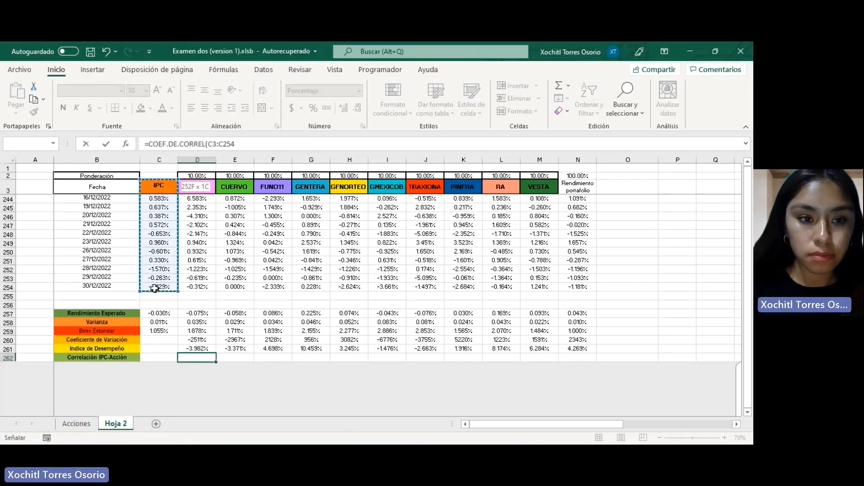
pyautogui.hotkey('shift', 'Down')
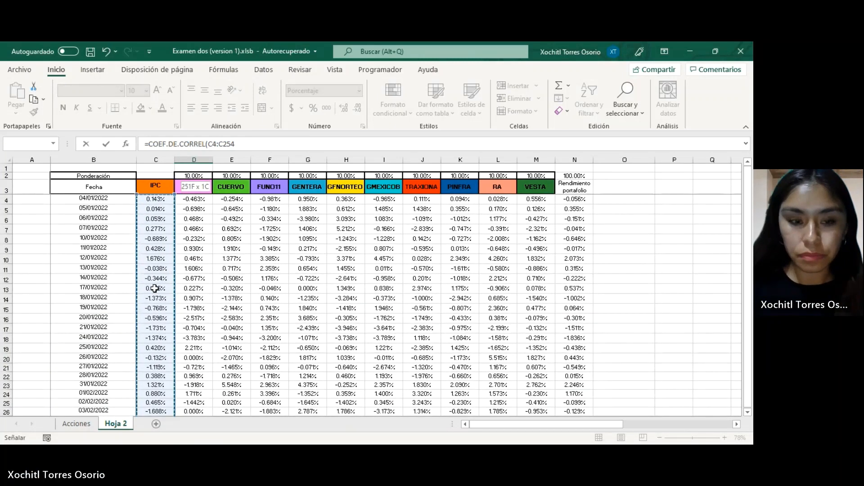
pyautogui.write(',')
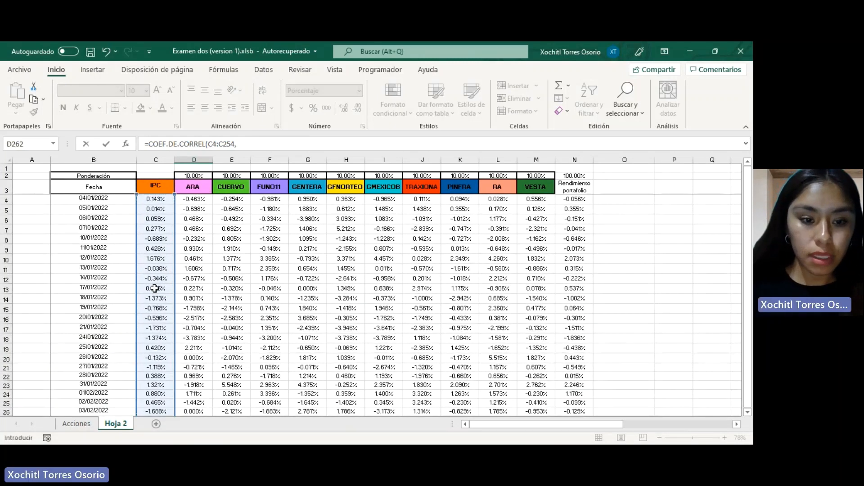
pyautogui.click(192, 200)
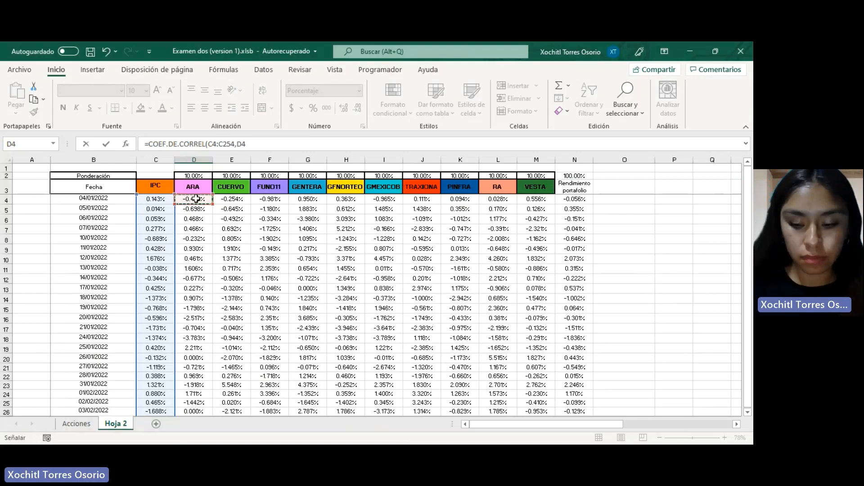
pyautogui.hotkey('ctrl', 'shift', 'Down')
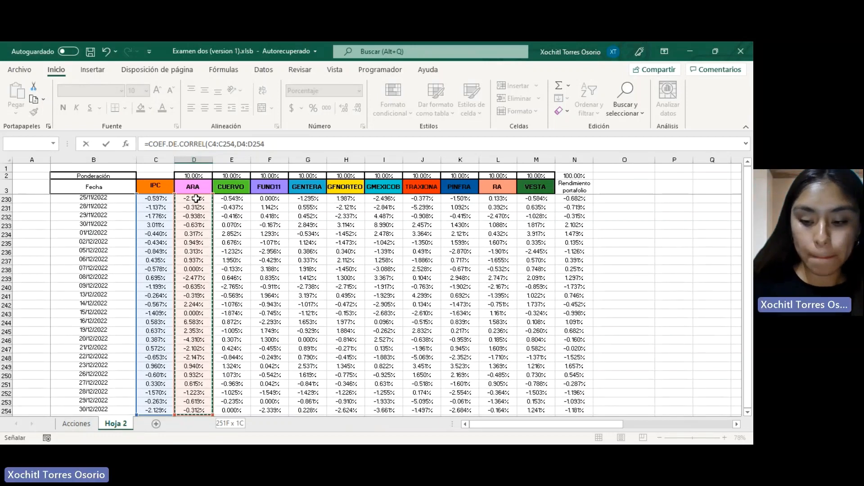
pyautogui.write(')')
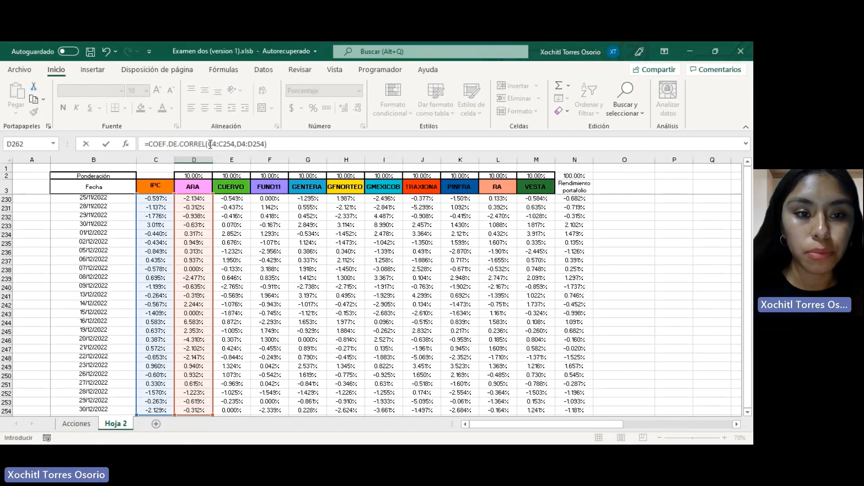
# - Make the IPC range in D262's correlation formula absolute as $C$4:$C$254, keep D4:D254 relative, and enter the formula
pyautogui.click(209, 144)
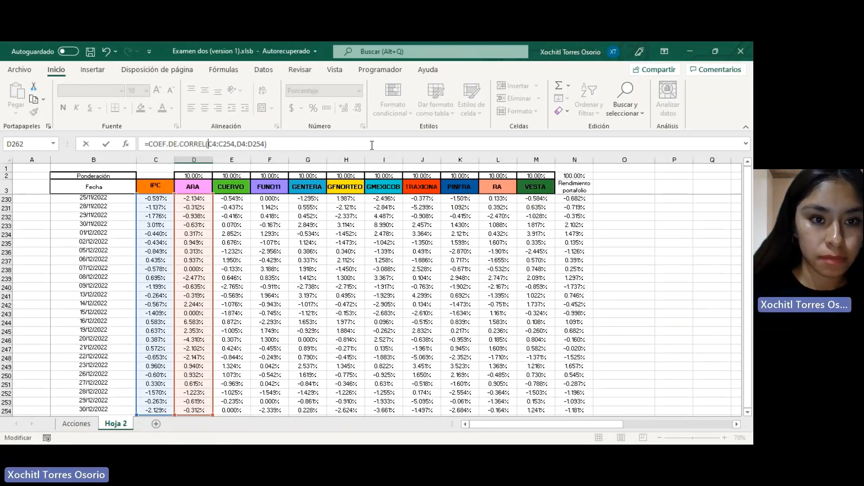
pyautogui.click(234, 144)
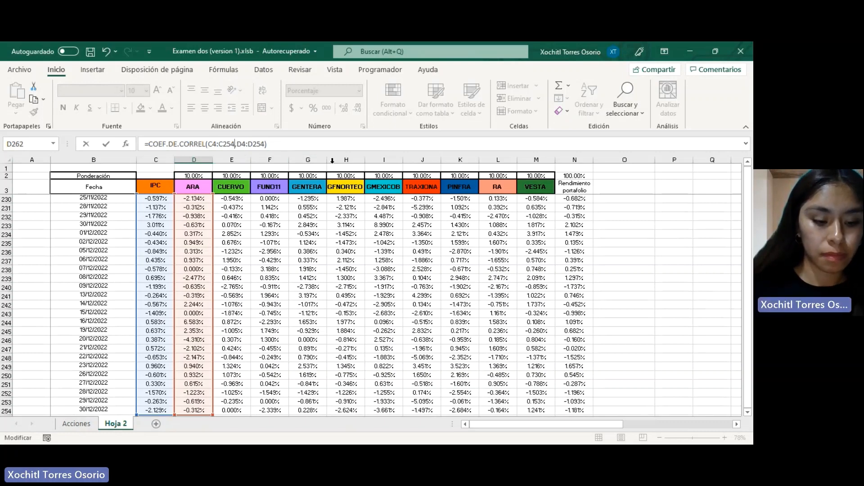
pyautogui.press('F4')
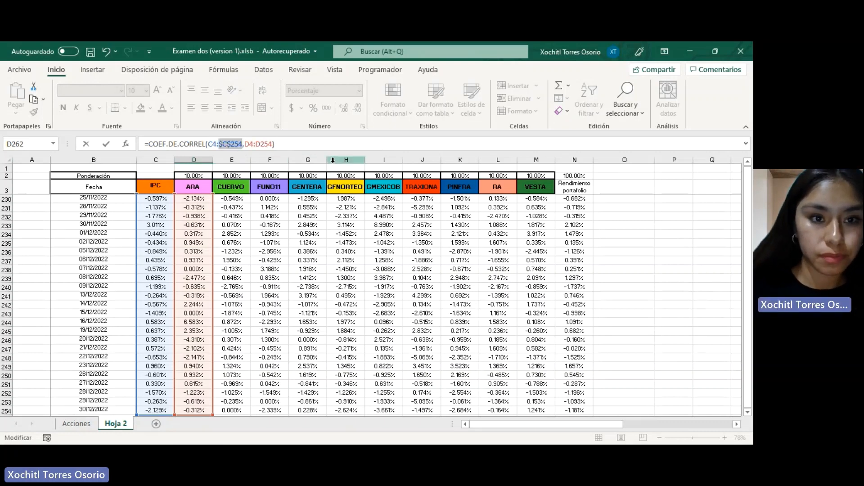
pyautogui.click(208, 144)
pyautogui.press('F4')
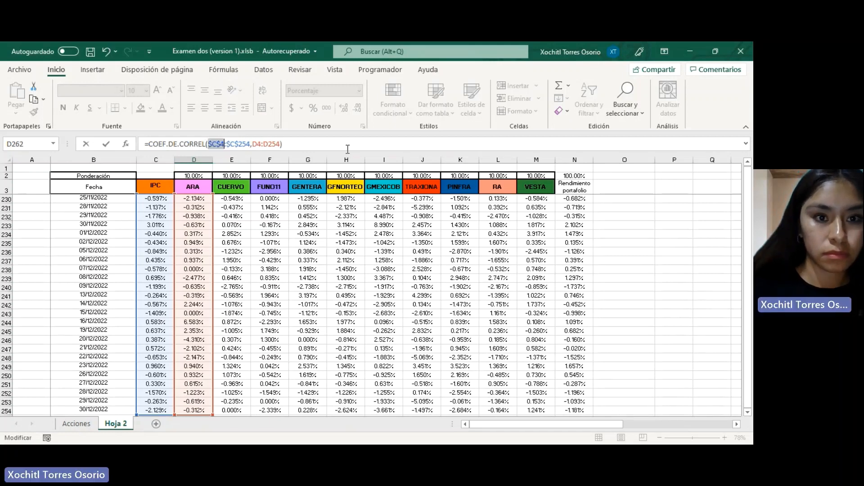
pyautogui.press('End')
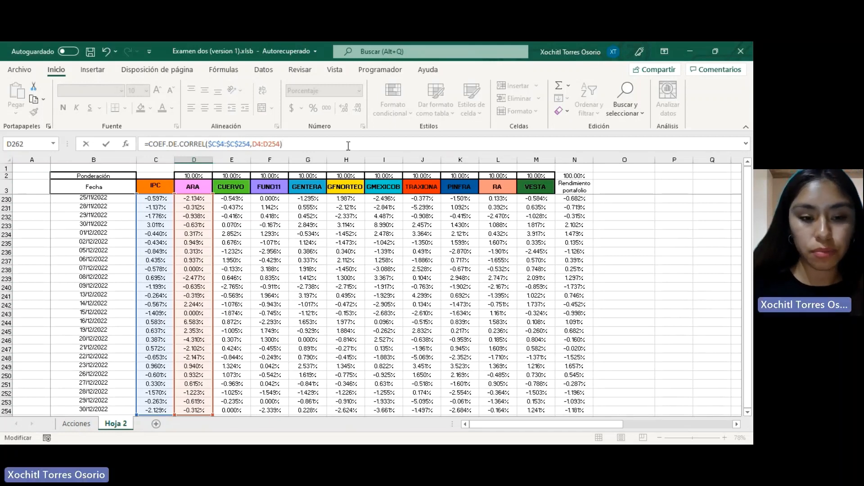
pyautogui.press('Return')
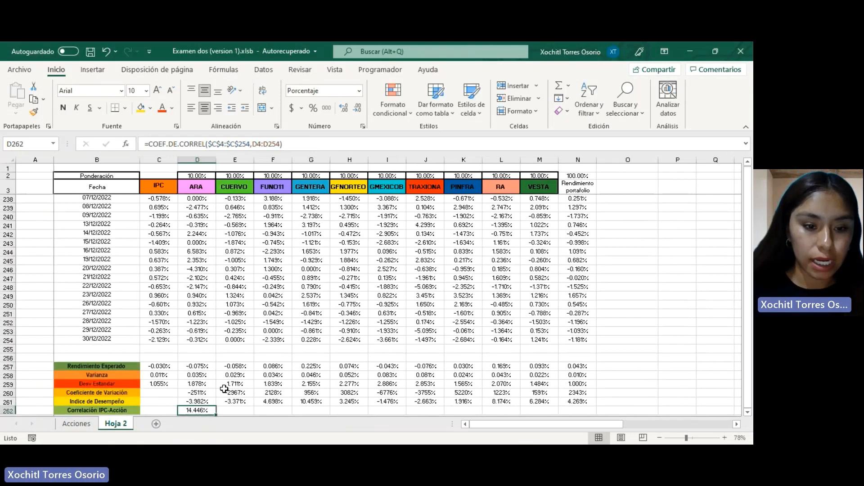
pyautogui.doubleClick(200, 411)
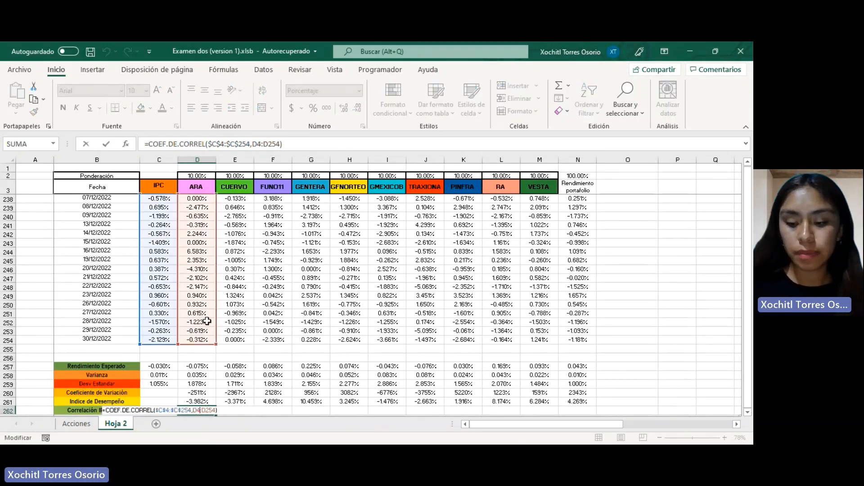
pyautogui.press('Escape')
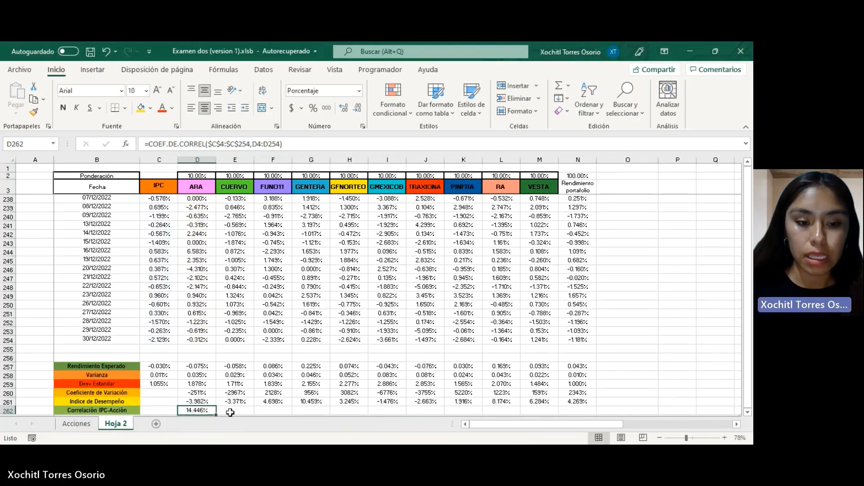
# - Fill ARA's Correlación IPC-Acción formula from D262 across to N262 and check the ranges used by CUERVO's formula in E262
pyautogui.scroll(-1, 221, 386)
pyautogui.moveTo(216, 388); pyautogui.dragTo(586, 383)
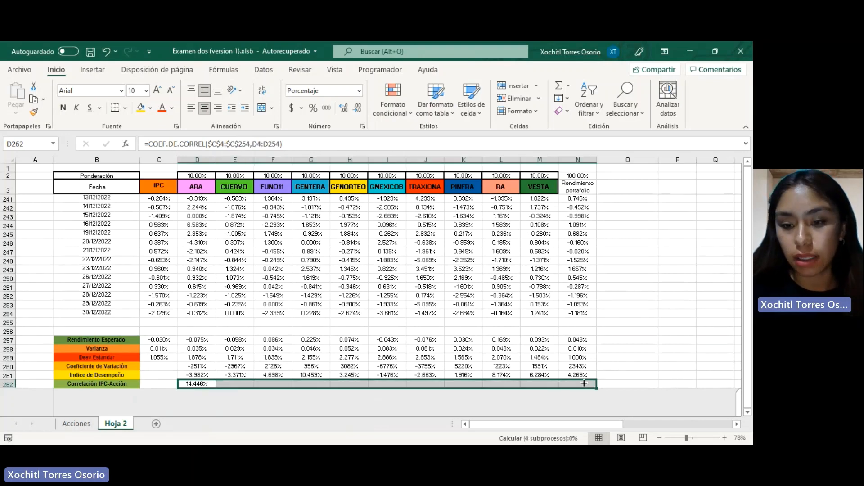
pyautogui.click(235, 384)
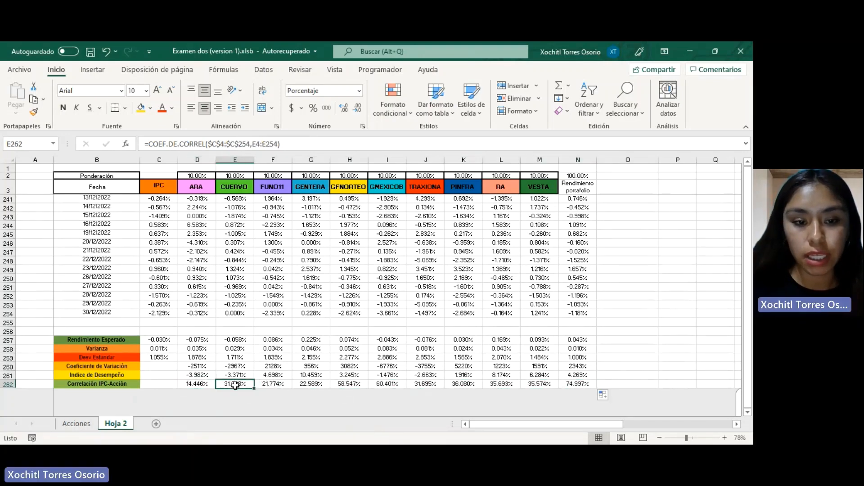
pyautogui.doubleClick(235, 384)
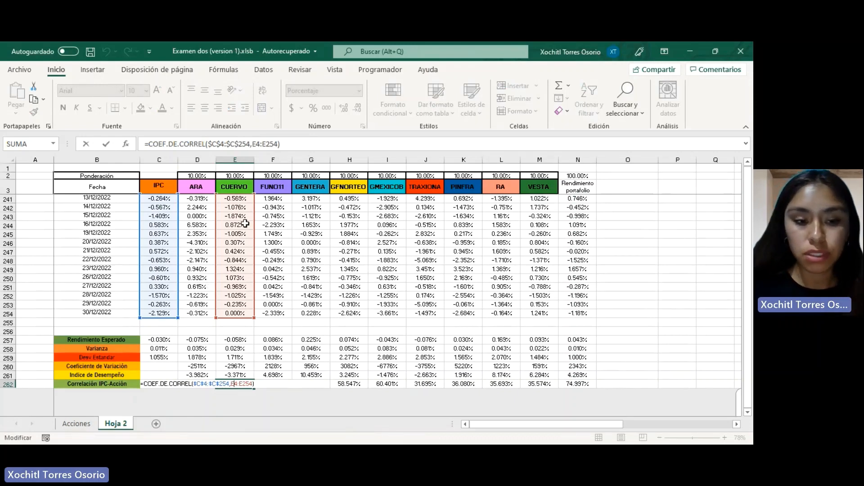
pyautogui.press('Return')
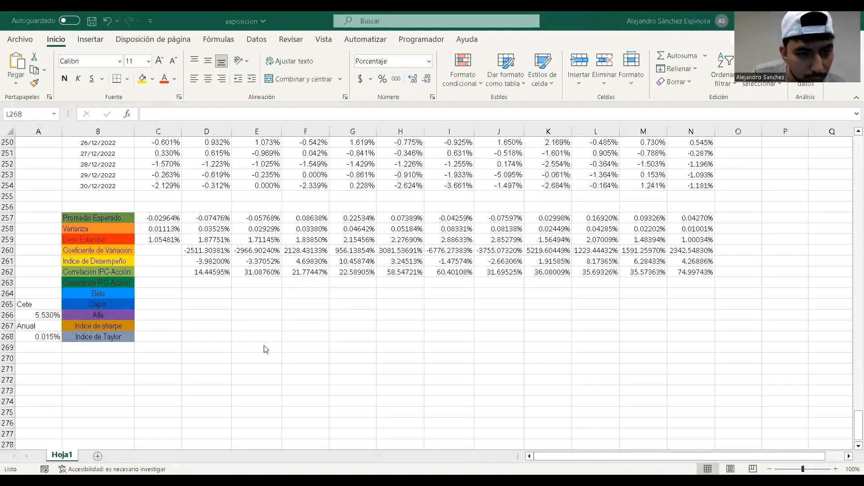
# - Start ARA's Covarianza IPC-Acción formula in D263 with COVARIANCE.P, using the IPC returns C4:C254 as the first array
pyautogui.click(204, 284)
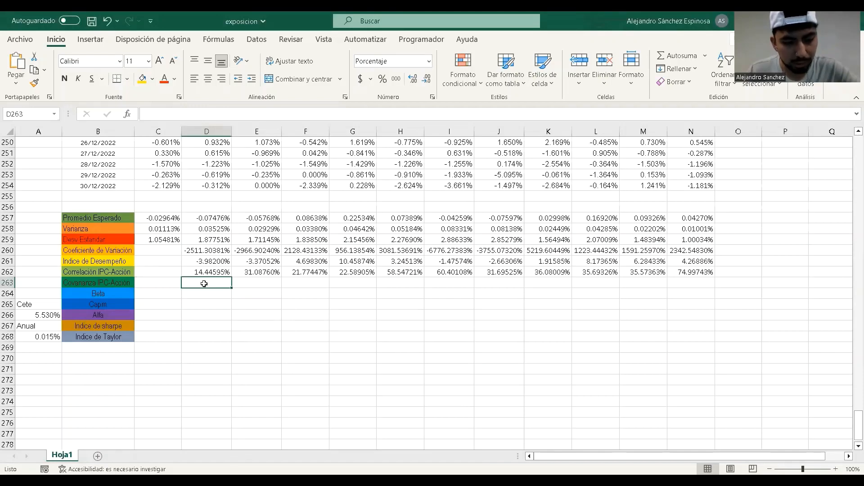
pyautogui.write('=')
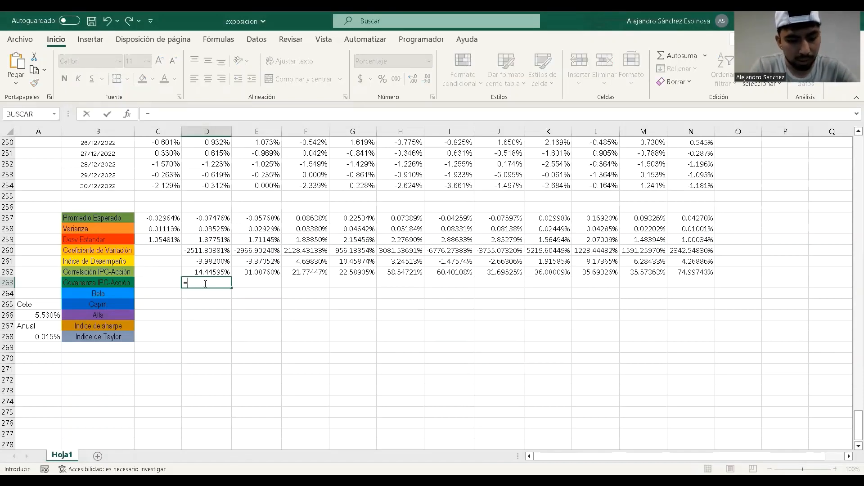
pyautogui.write('c')
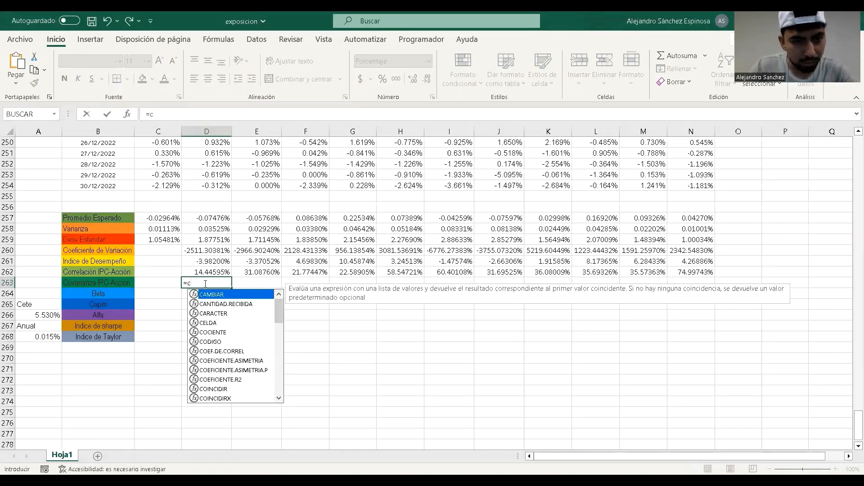
pyautogui.write('ova')
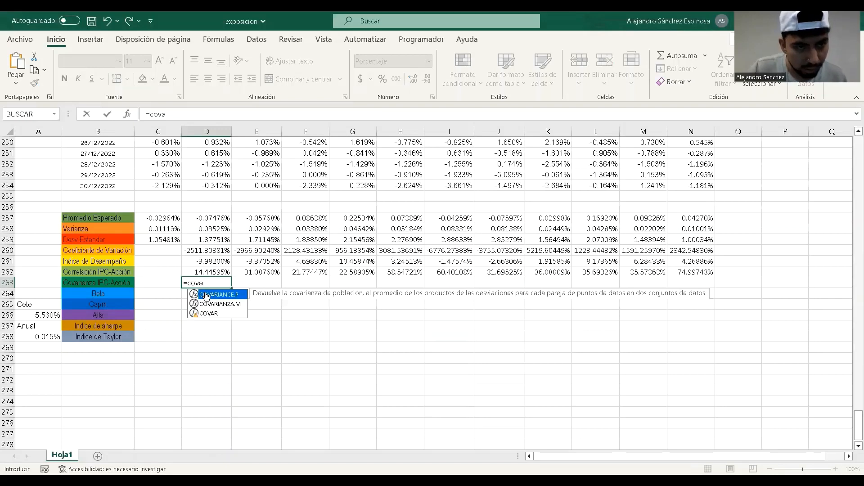
pyautogui.doubleClick(206, 296)
pyautogui.click(167, 185)
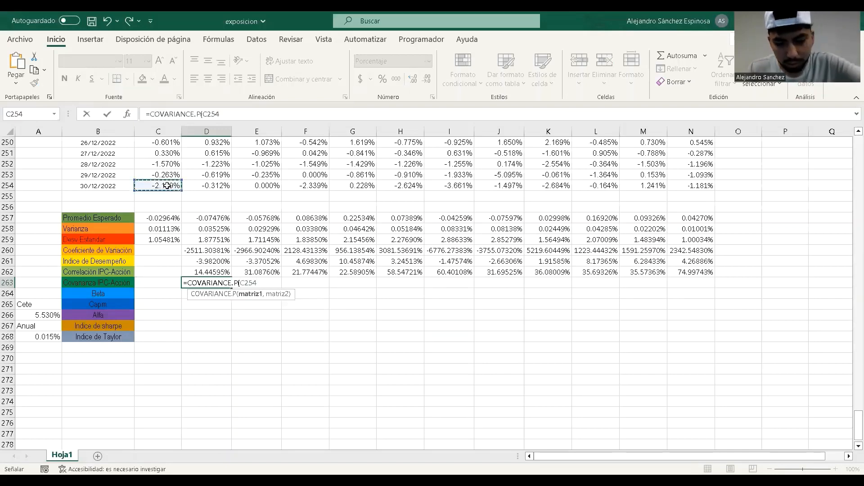
pyautogui.hotkey('ctrl', 'shift', 'Up')
pyautogui.hotkey('shift', 'Down')
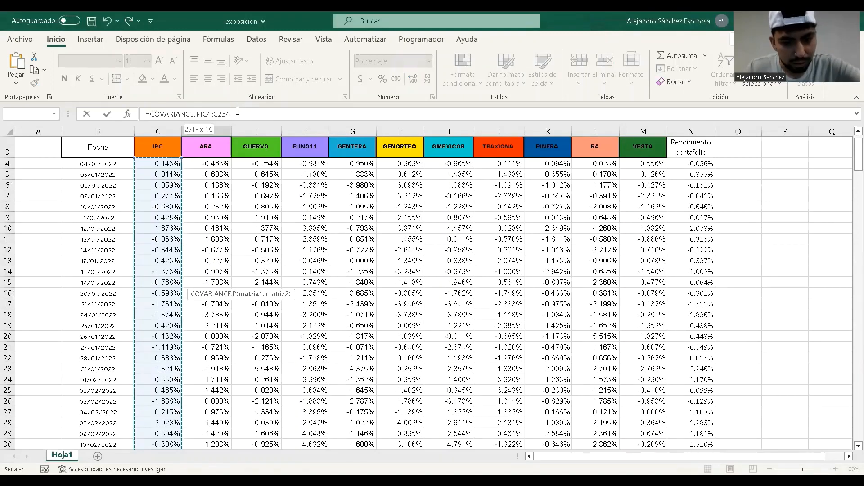
pyautogui.write(',')
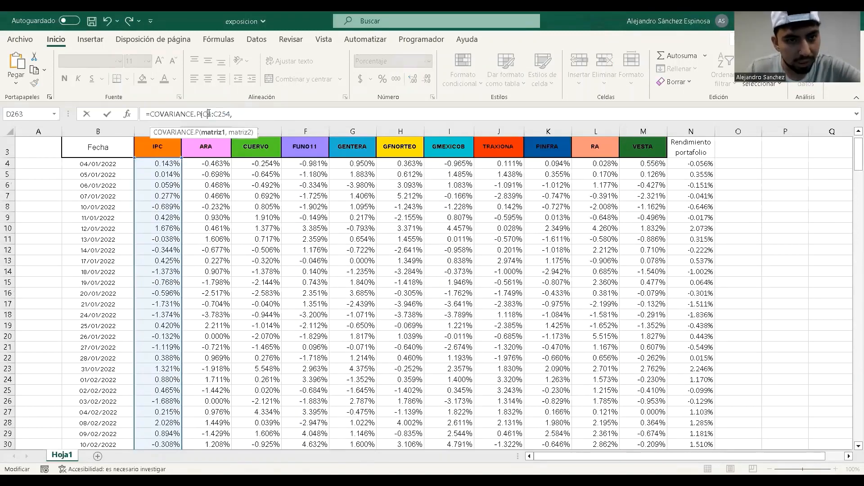
# - Make the IPC range in D263's covariance formula absolute as $C$4:$C$254
pyautogui.click(209, 114)
pyautogui.press('F4')
pyautogui.click(234, 113)
pyautogui.press('F4')
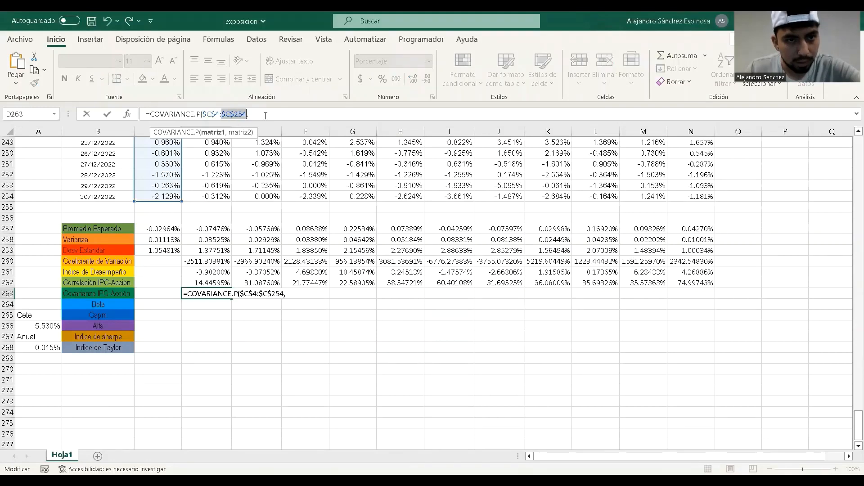
# - Add ARA's returns D4:D254 as the second array of D263's covariance formula, close it and enter it
pyautogui.click(265, 115)
pyautogui.click(225, 198)
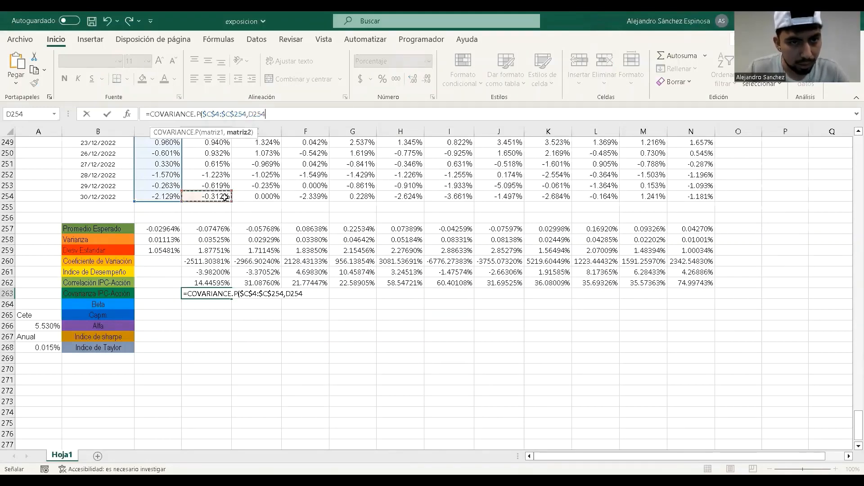
pyautogui.hotkey('ctrl', 'shift', 'Up')
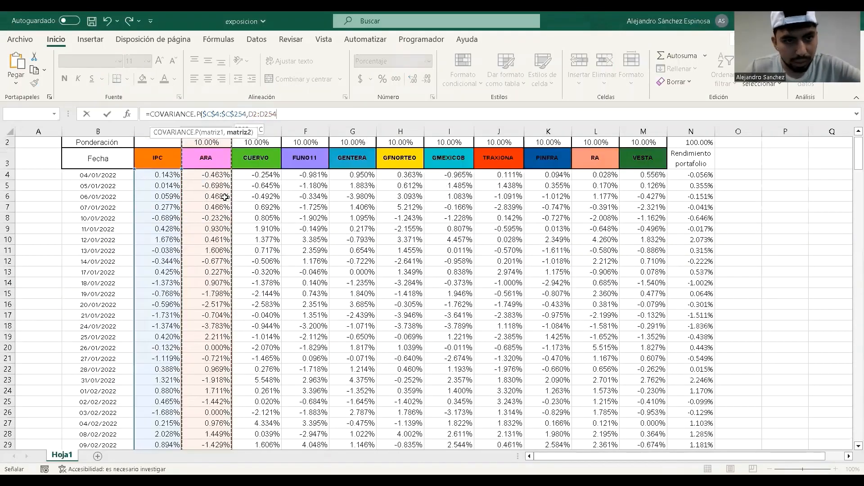
pyautogui.hotkey('shift', 'Down')
pyautogui.hotkey('shift', 'Down')
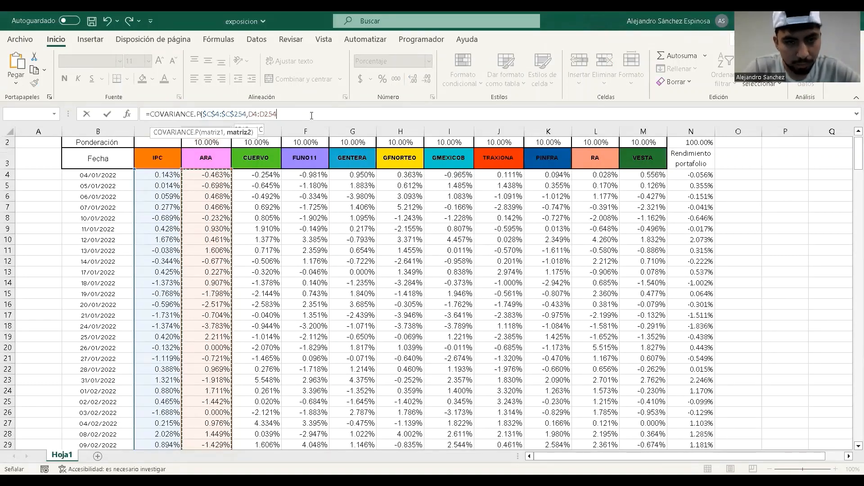
pyautogui.write(')')
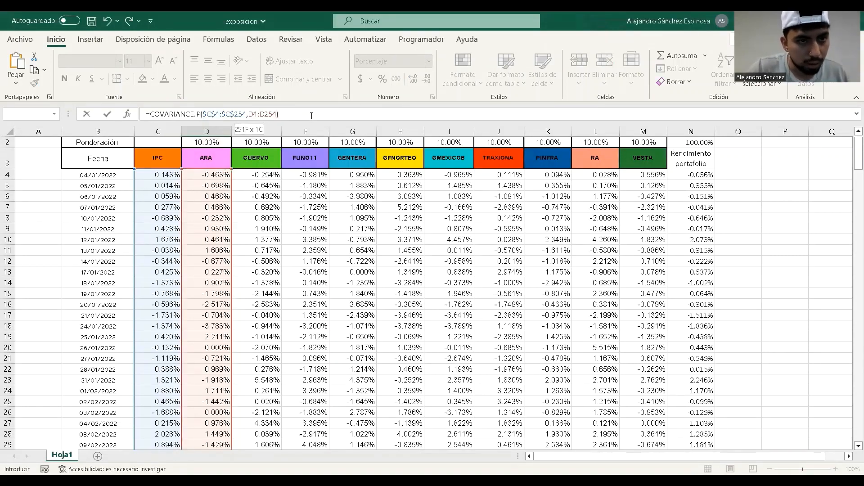
pyautogui.press('Return')
# - Fill the Covarianza IPC-Acción formula from D263 across to N263
pyautogui.scroll(-2, 284, 396)
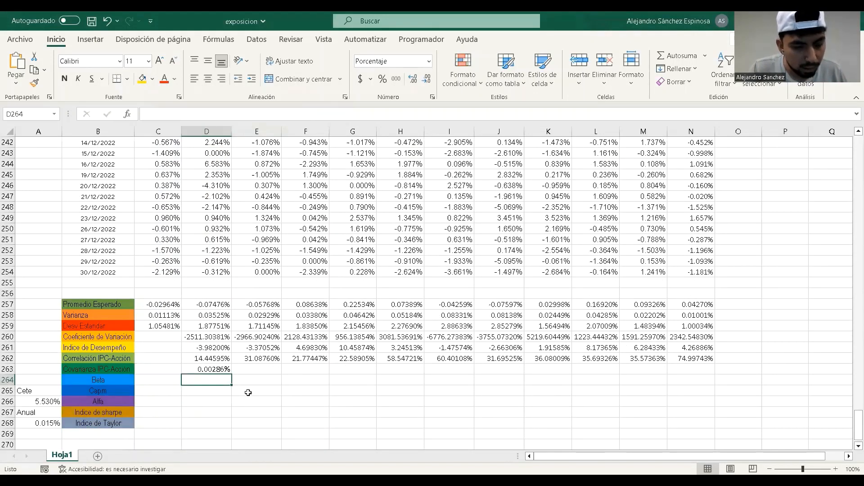
pyautogui.click(223, 370)
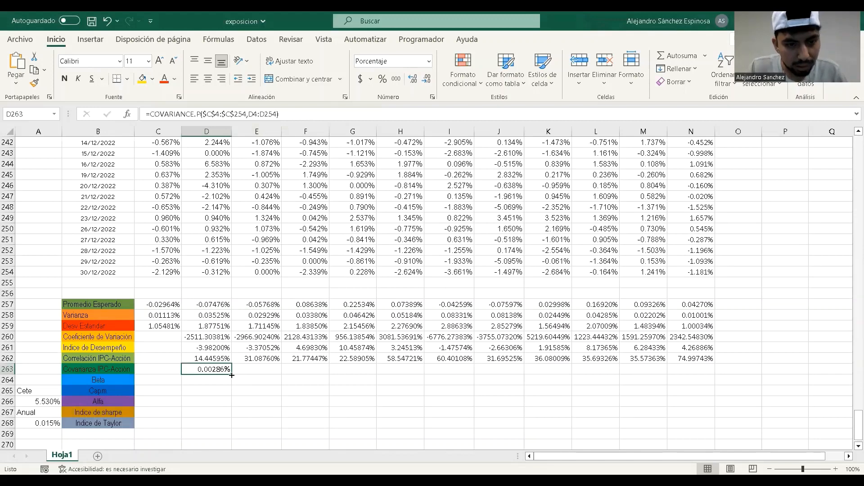
pyautogui.moveTo(231, 374); pyautogui.dragTo(702, 377)
# - Start ARA's Beta formula in D264 with PENDIENTE, using ARA's returns D4:D254 as conocido_y
pyautogui.scroll(-1, 270, 374)
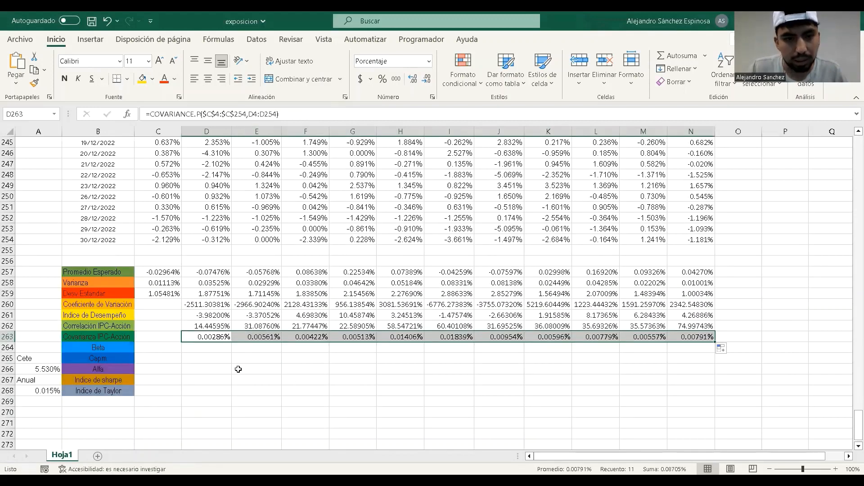
pyautogui.click(215, 350)
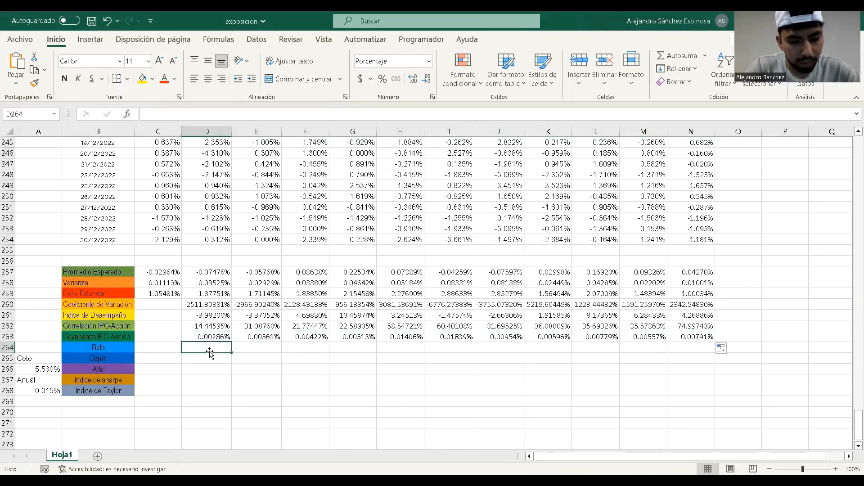
pyautogui.write('=')
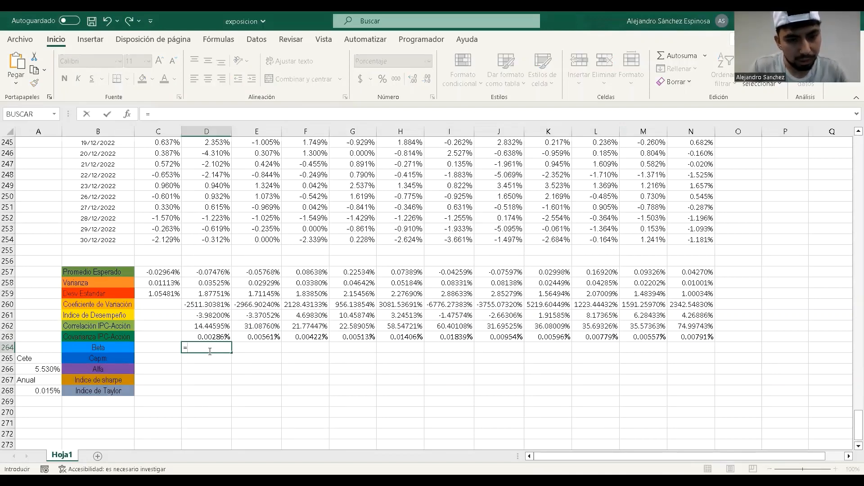
pyautogui.write('pendi')
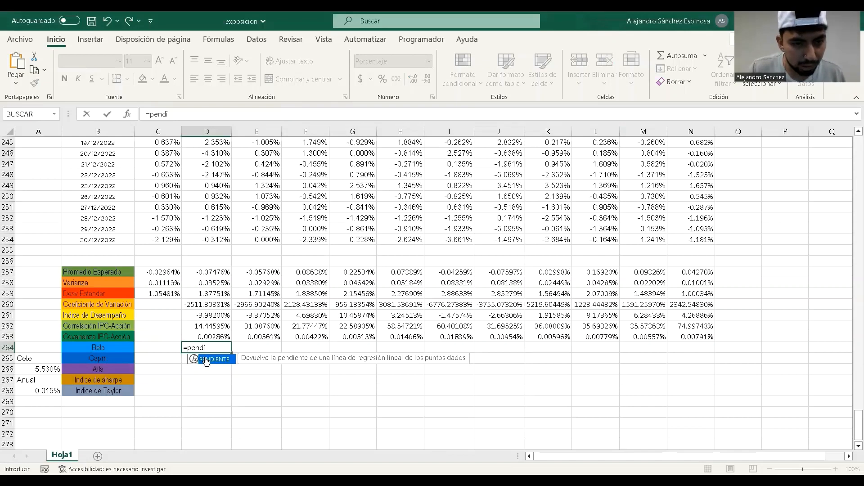
pyautogui.doubleClick(206, 360)
pyautogui.click(858, 424)
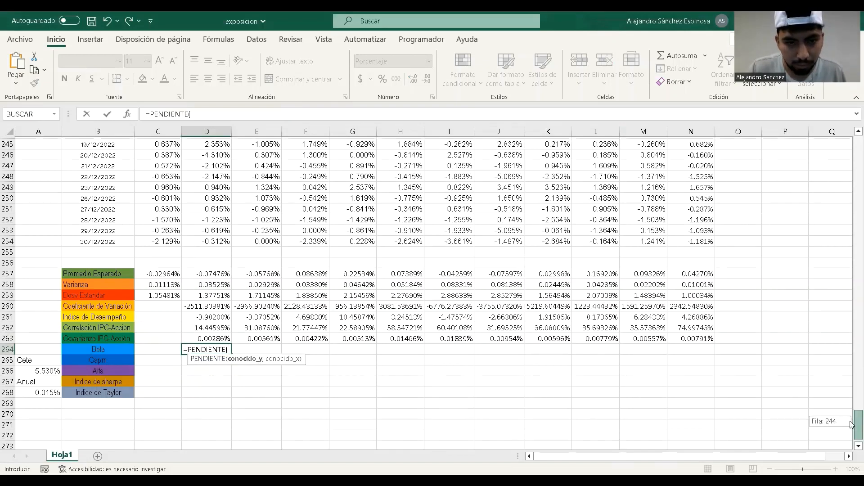
pyautogui.click(218, 244)
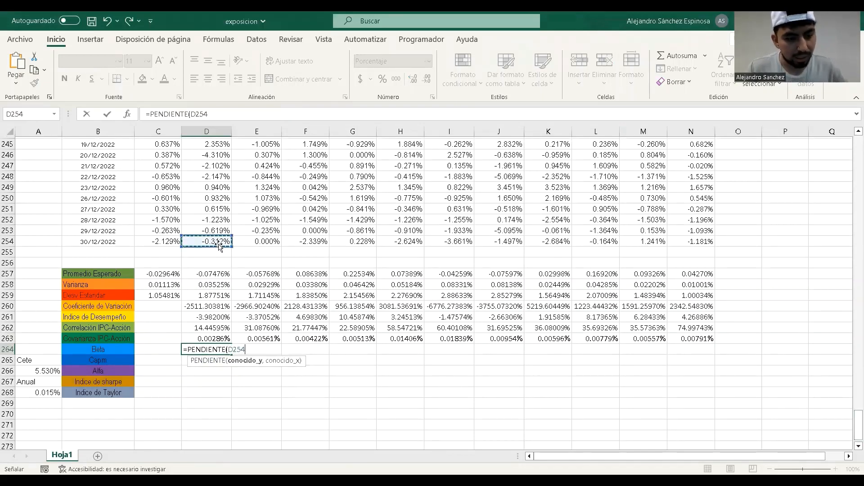
pyautogui.hotkey('ctrl', 'shift', 'Up')
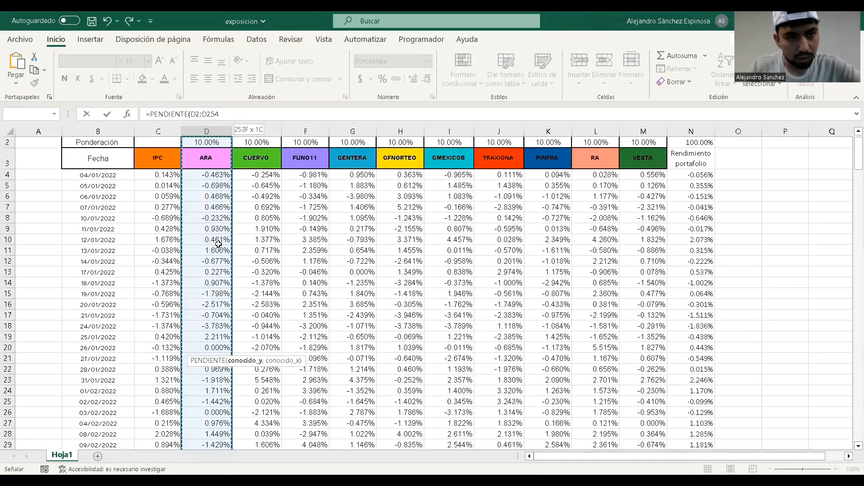
pyautogui.hotkey('shift', 'Down')
pyautogui.hotkey('shift', 'Down')
pyautogui.write(',')
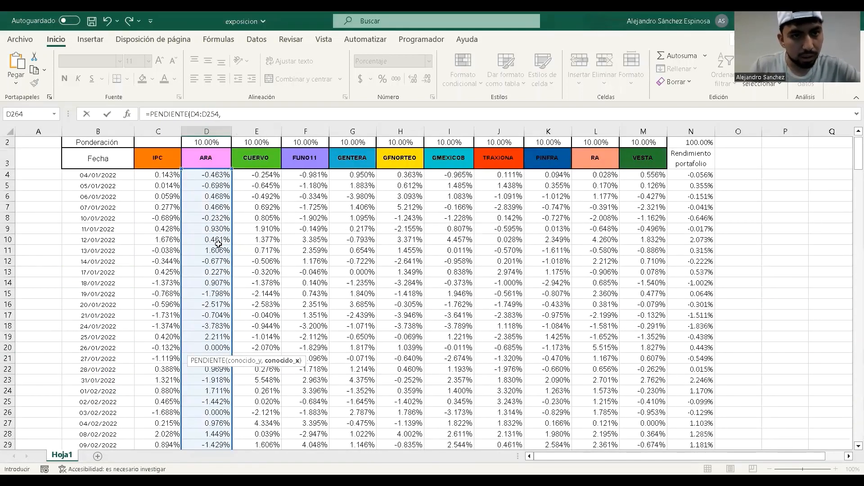
# - Add the absolute IPC range $C$4:$C$254 as conocido_x in D264's PENDIENTE formula, close it and enter it
pyautogui.click(167, 173)
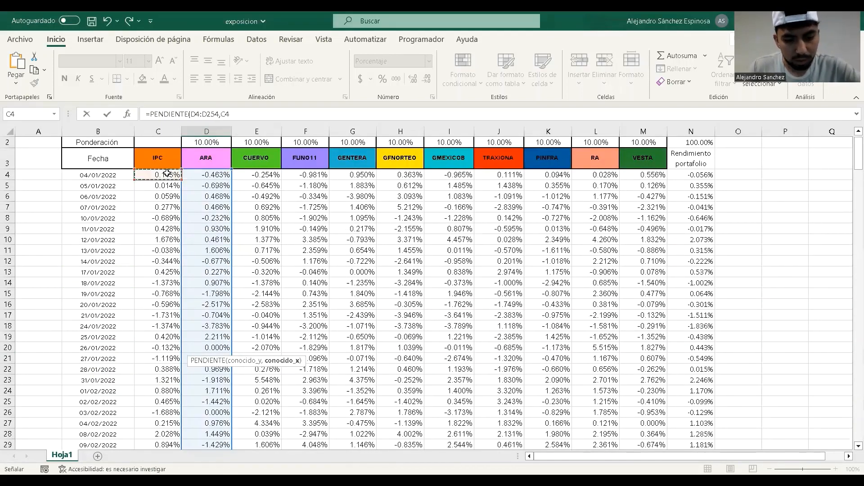
pyautogui.hotkey('ctrl', 'shift', 'Down')
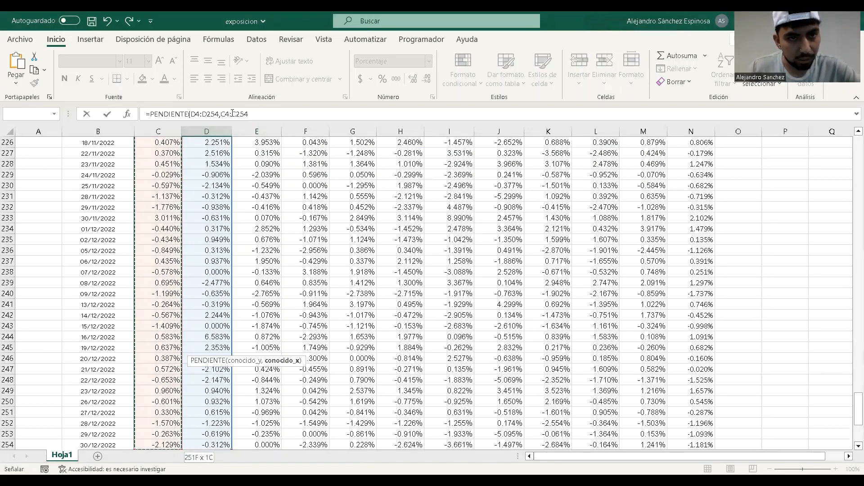
pyautogui.scroll(-8, 255, 124)
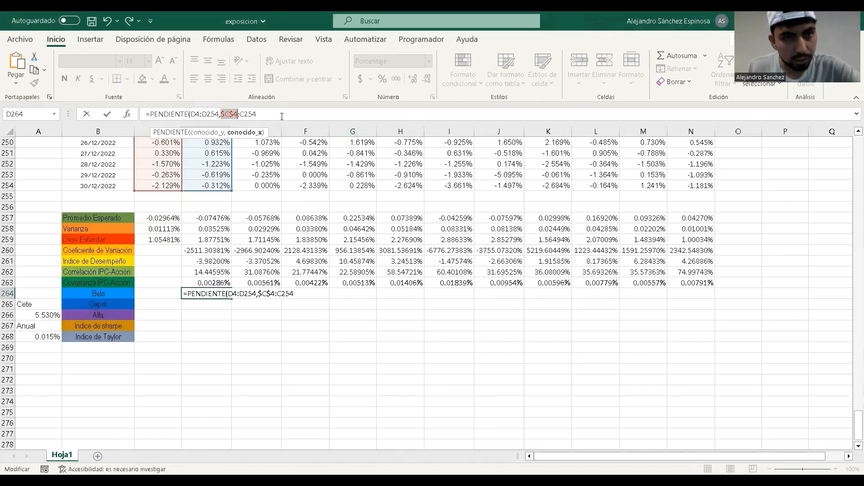
pyautogui.press('F4')
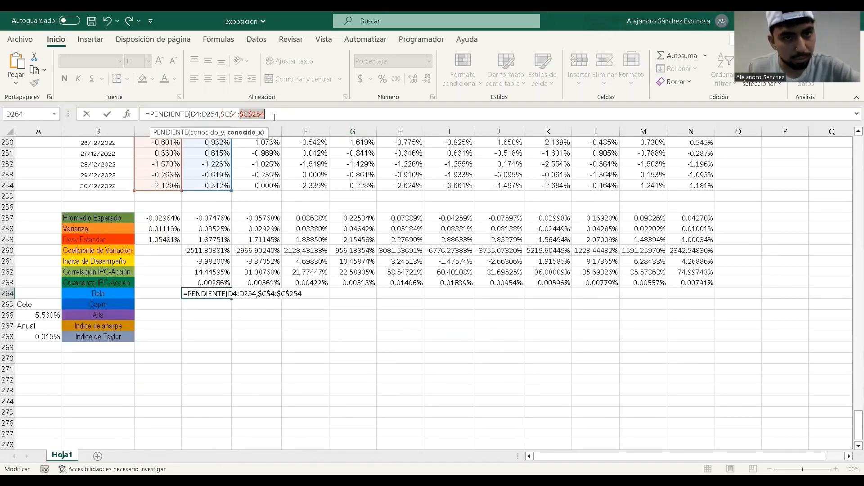
pyautogui.click(275, 116)
pyautogui.write(')')
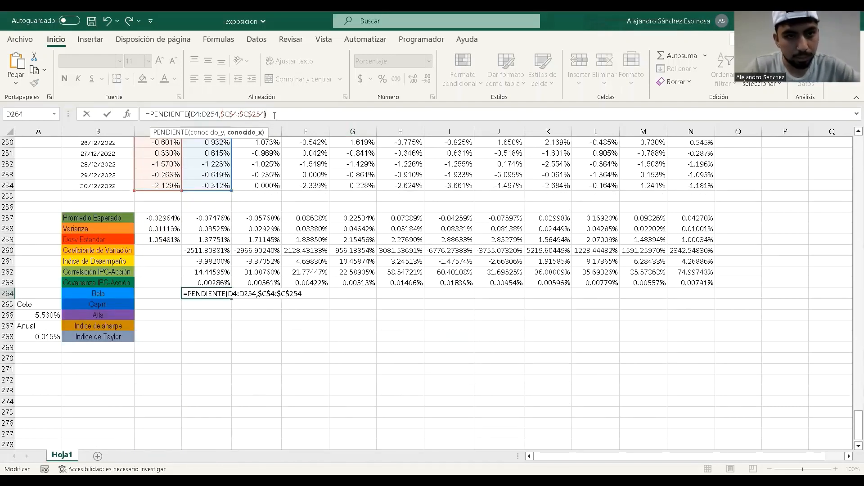
pyautogui.press('Return')
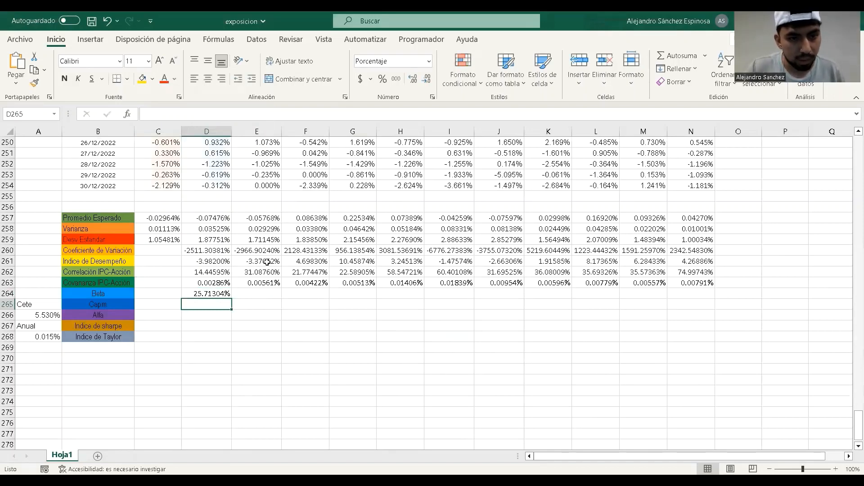
# - Fill the Beta formula from D264 across to N264, then select ARA's Capm cell D265
pyautogui.click(217, 298)
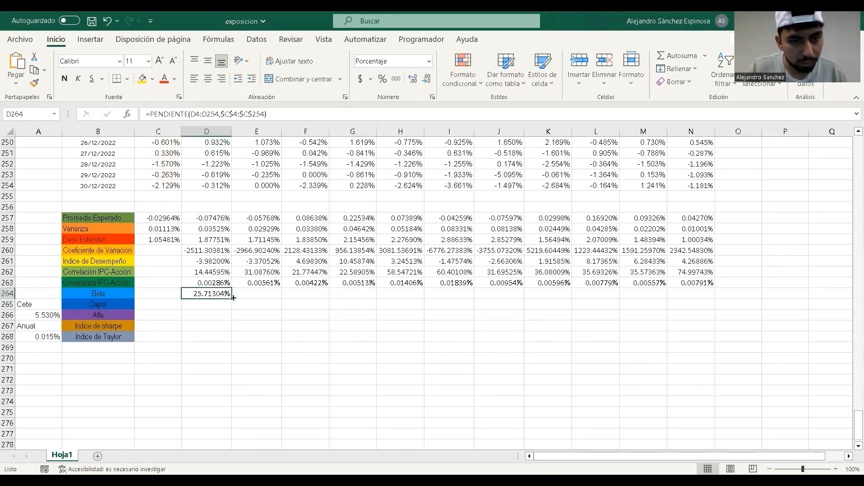
pyautogui.moveTo(231, 299); pyautogui.dragTo(717, 300)
pyautogui.click(260, 328)
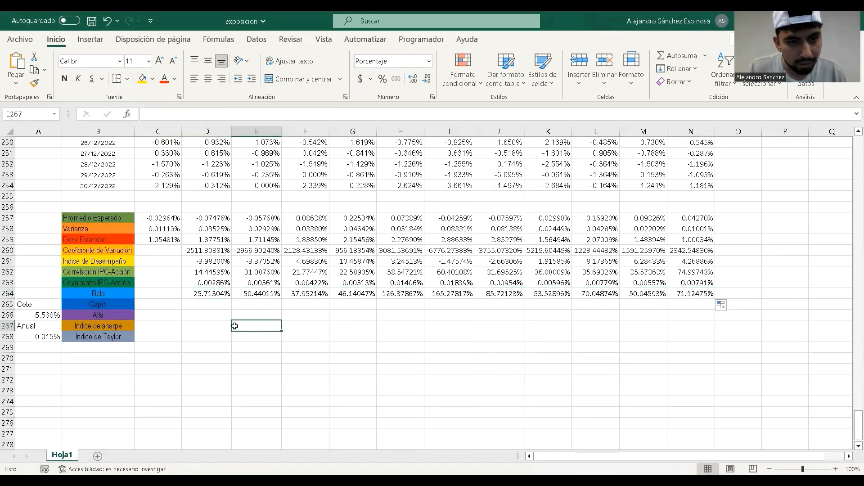
pyautogui.click(211, 306)
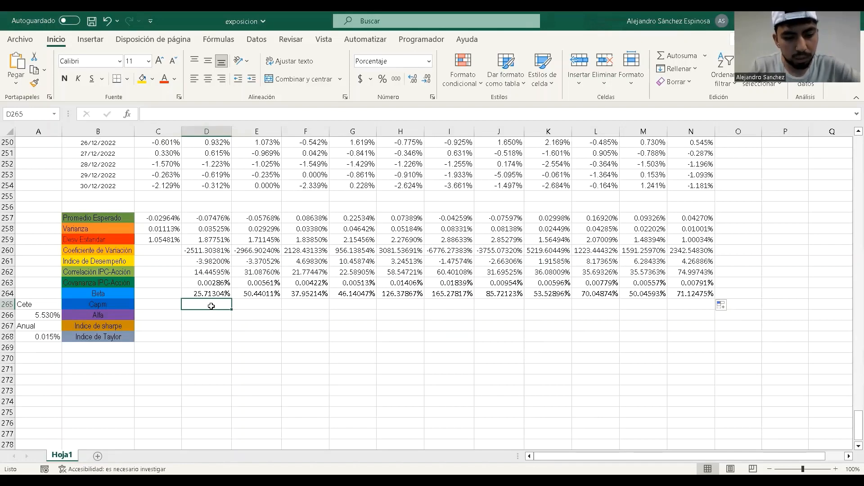
# - Build ARA's Capm formula in D265 as =A268+D264*(C257-A268, leaving the parenthesis open
pyautogui.write('=')
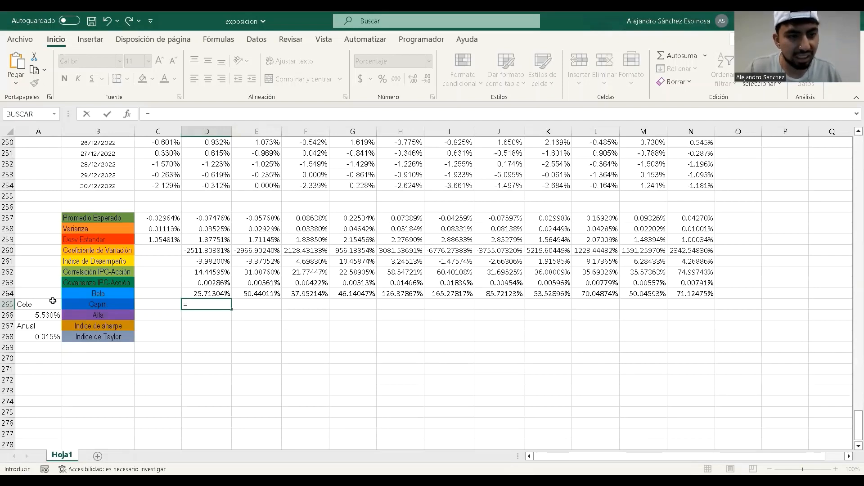
pyautogui.click(49, 344)
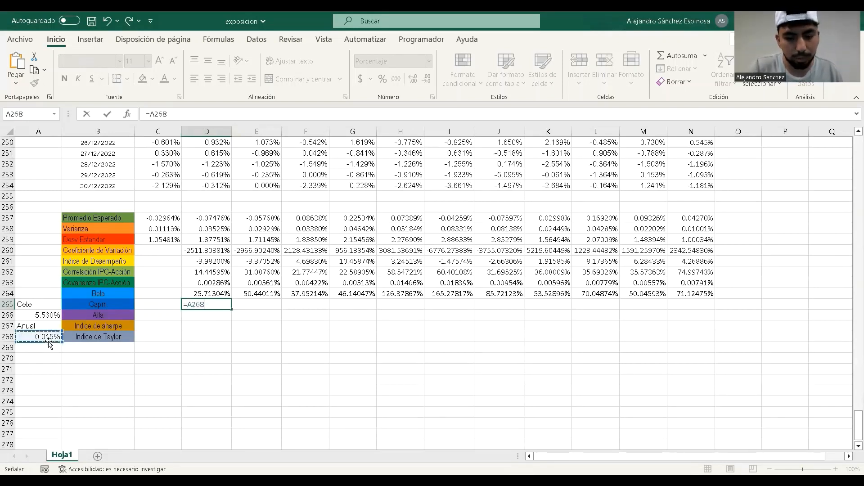
pyautogui.write('+')
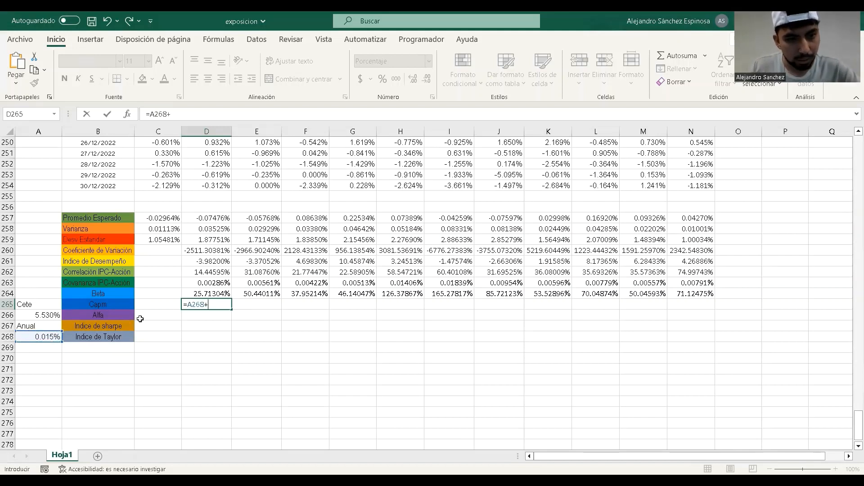
pyautogui.click(210, 295)
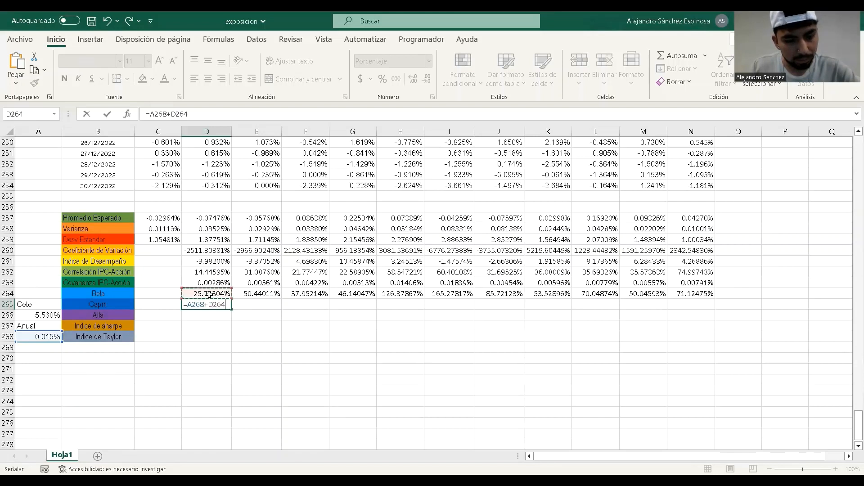
pyautogui.write('*(')
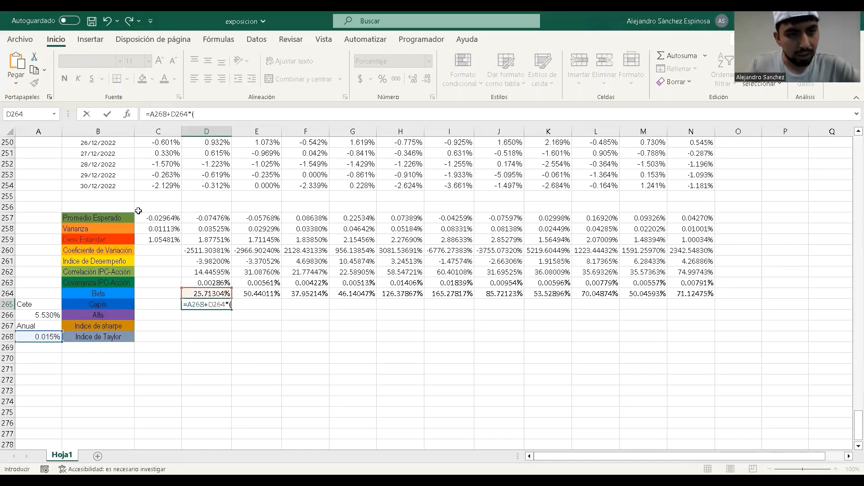
pyautogui.click(162, 217)
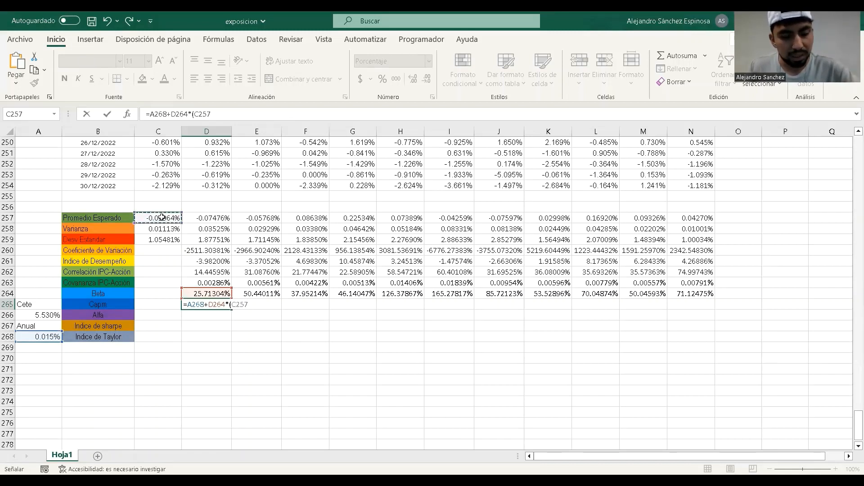
pyautogui.write('-')
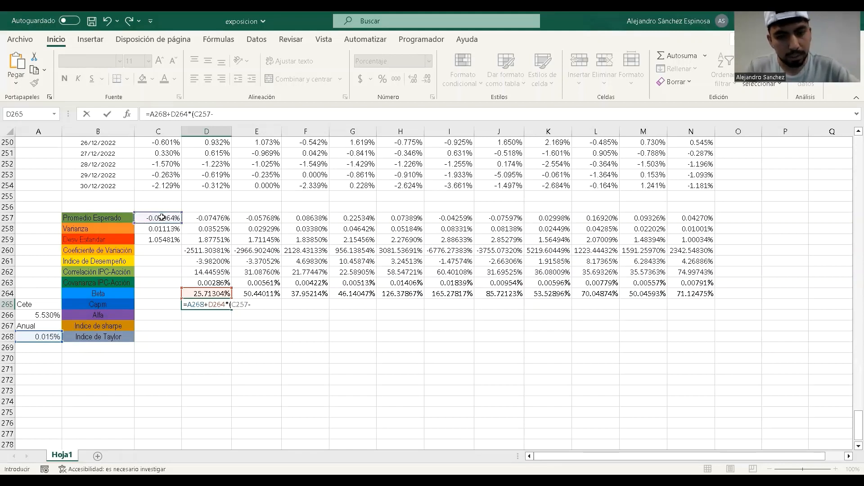
pyautogui.click(46, 335)
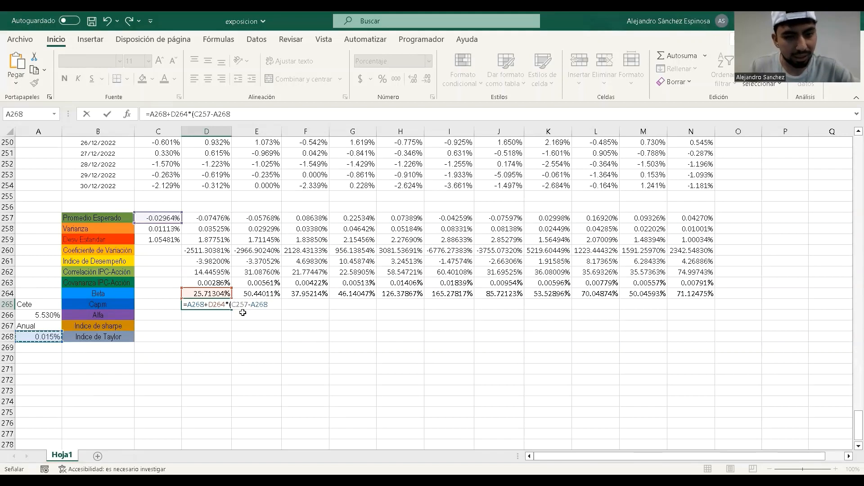
# - Complete D265 with absolute references as =$A$268+D264*($C$257-$A$268) and fill it across to N265
pyautogui.click(198, 305)
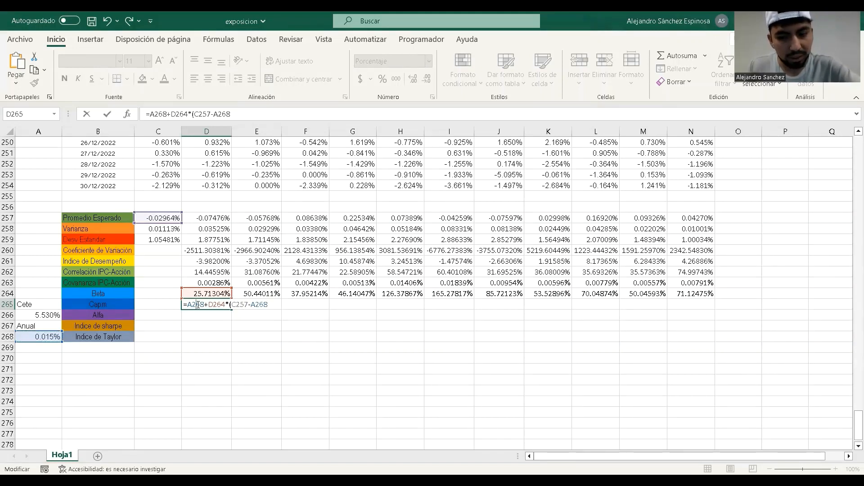
pyautogui.press('F4')
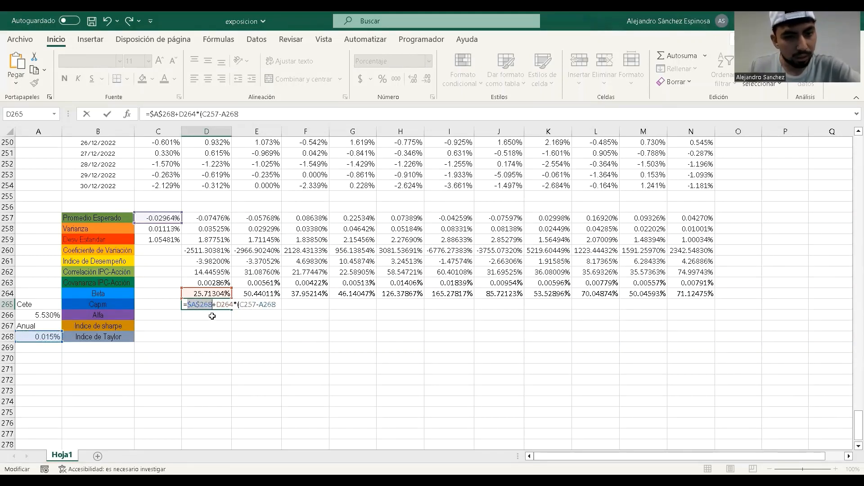
pyautogui.click(272, 306)
pyautogui.press('F4')
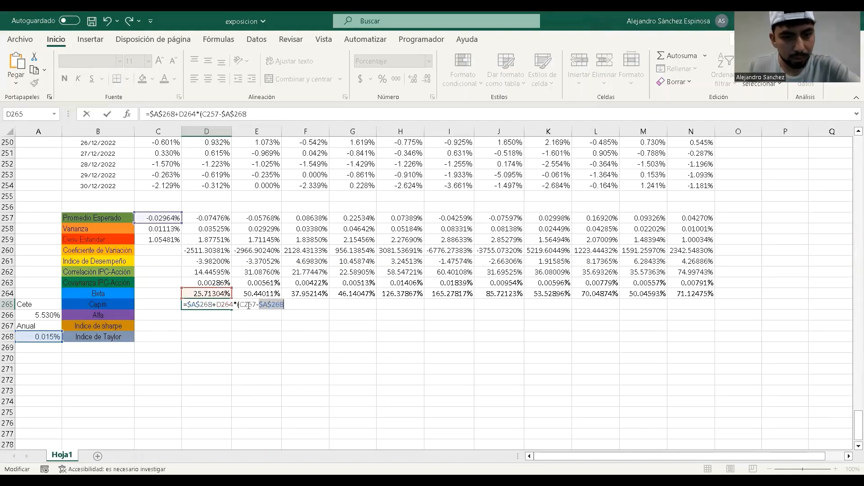
pyautogui.click(249, 305)
pyautogui.press('F4')
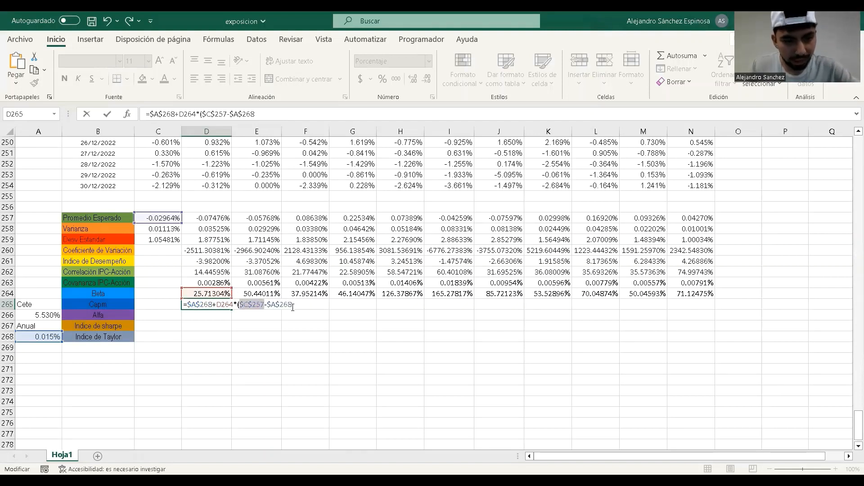
pyautogui.click(292, 307)
pyautogui.write(')')
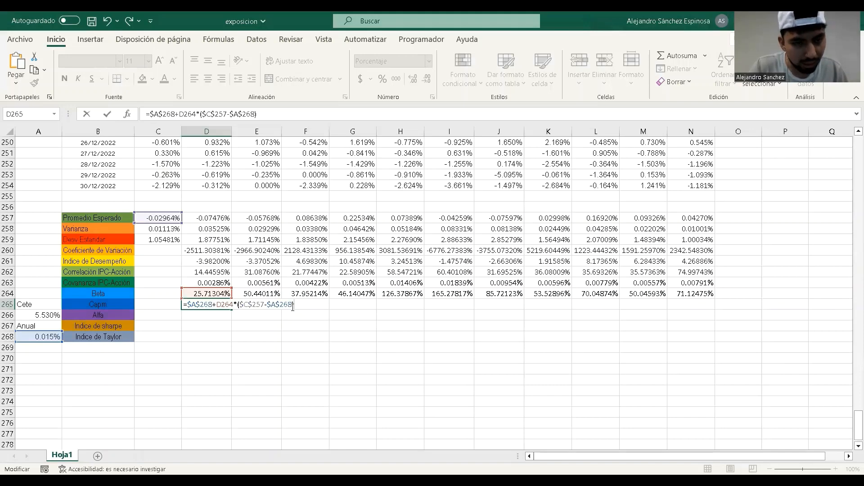
pyautogui.press('Return')
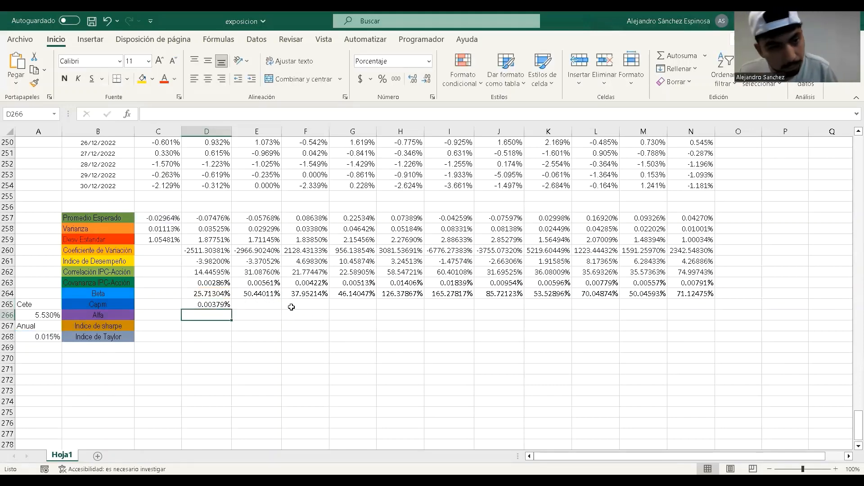
pyautogui.click(209, 306)
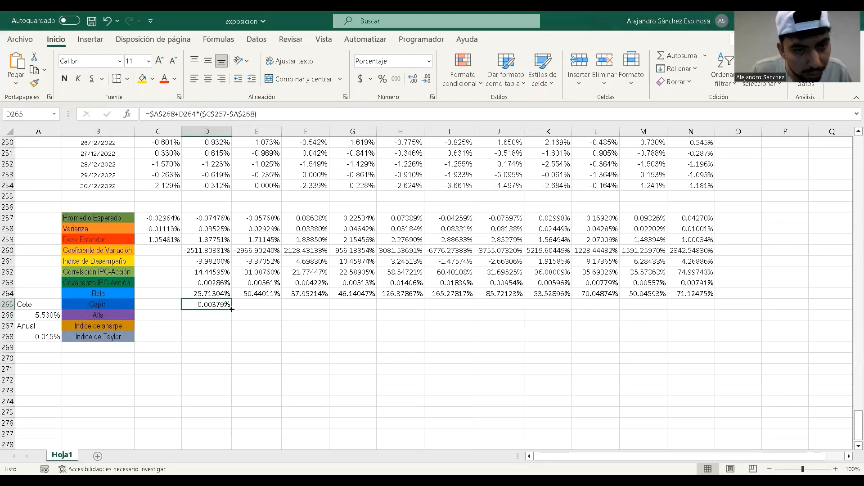
pyautogui.moveTo(232, 309); pyautogui.dragTo(710, 305)
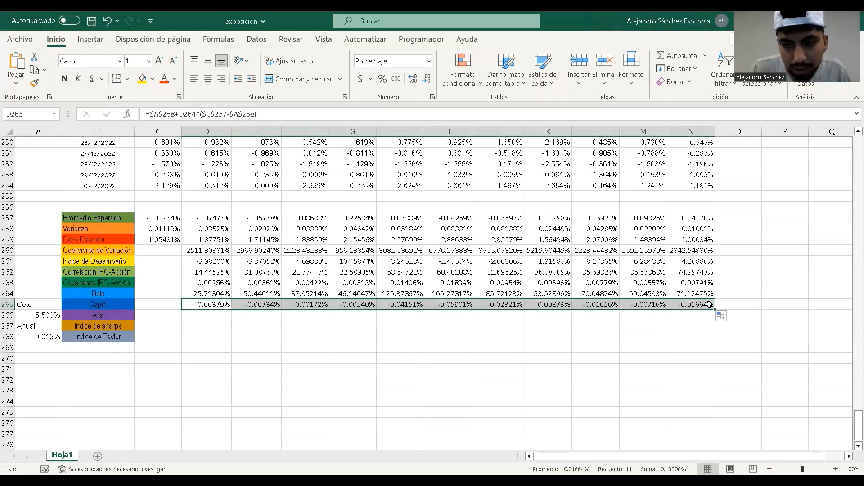
# - Calculate ARA's Alfa in D266 as =D257-D265 and fill the formula across to N266
pyautogui.click(207, 316)
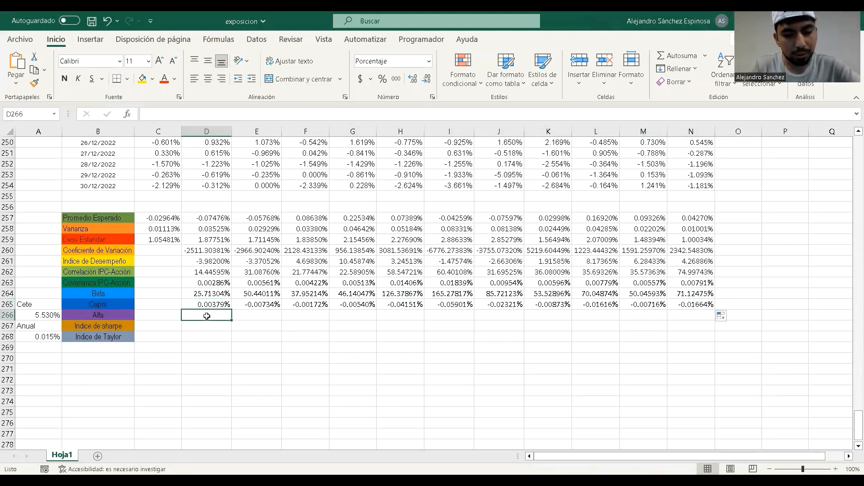
pyautogui.write('=')
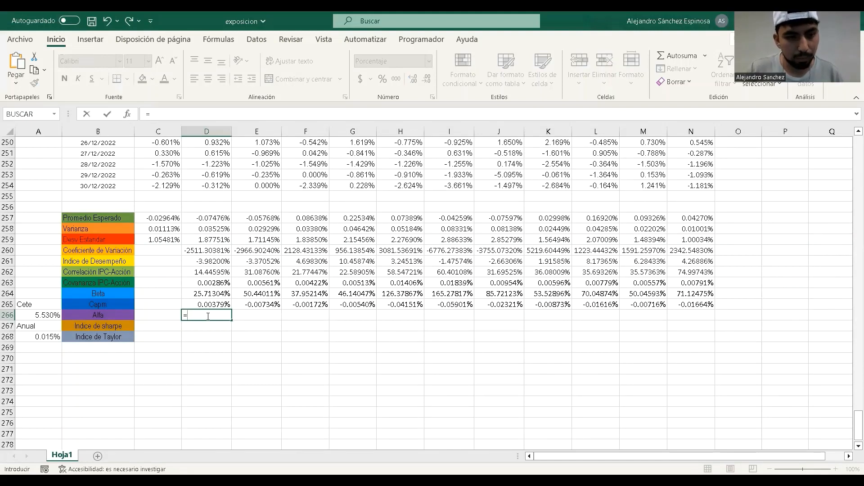
pyautogui.click(206, 217)
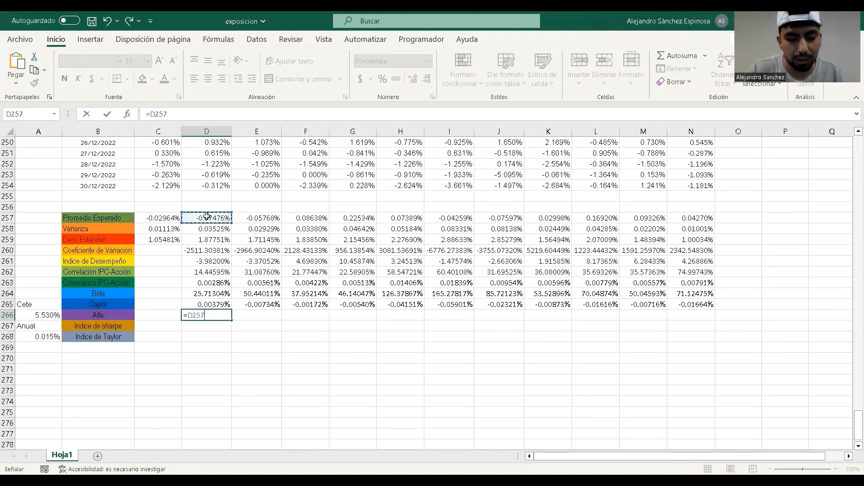
pyautogui.write('-')
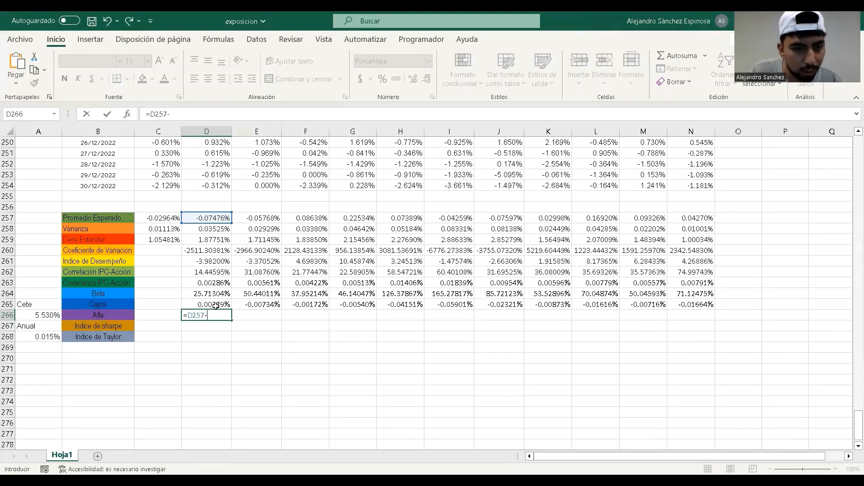
pyautogui.click(216, 306)
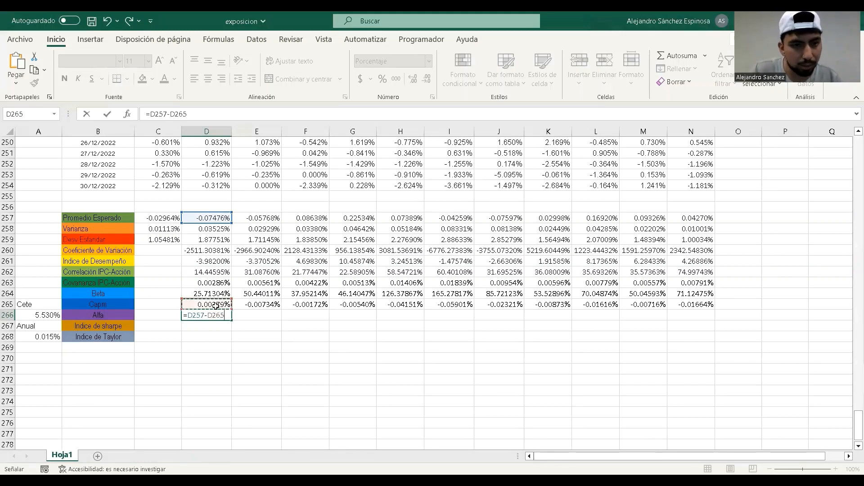
pyautogui.press('Return')
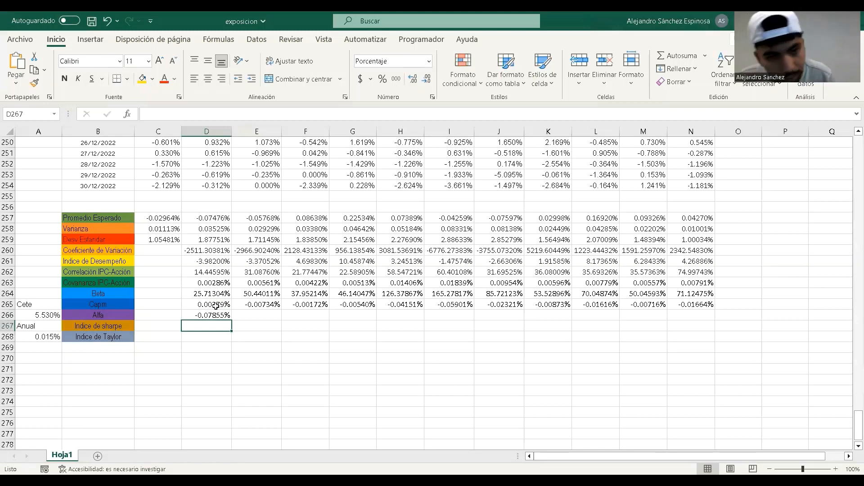
pyautogui.click(207, 317)
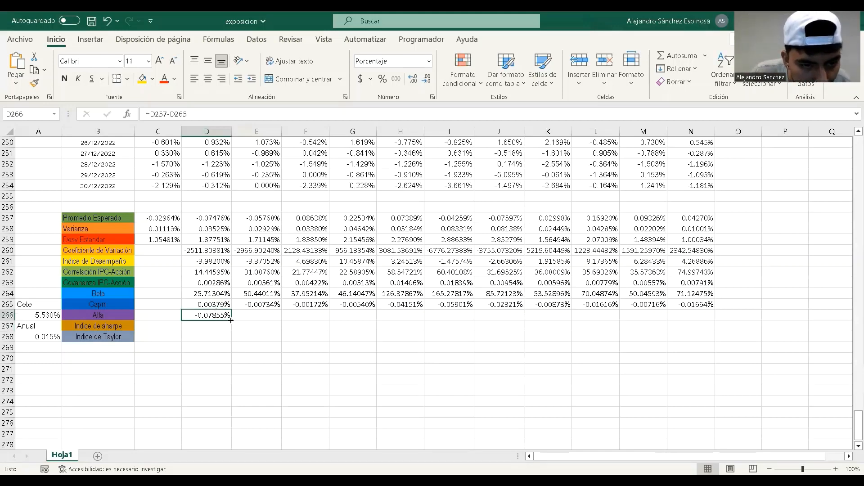
pyautogui.moveTo(231, 321); pyautogui.dragTo(717, 316)
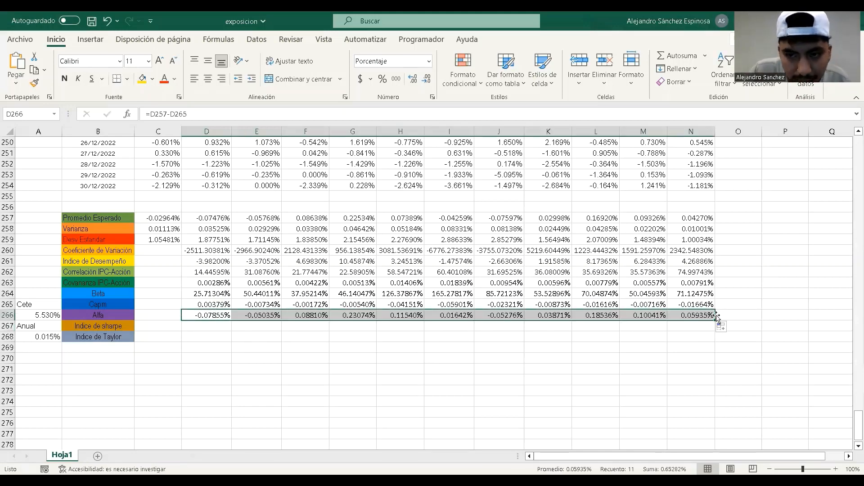
# - Build ARA's Indice de sharpe formula in D267 as =(D257-A268)/D259
pyautogui.click(212, 328)
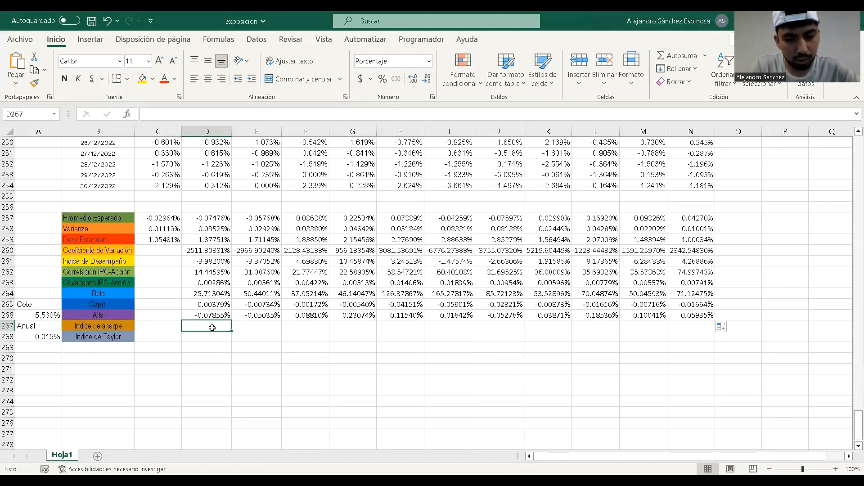
pyautogui.write('=')
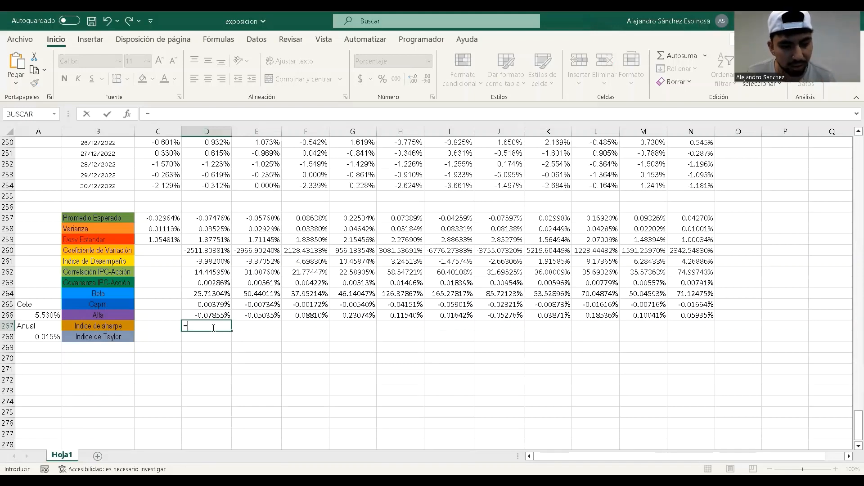
pyautogui.write('(')
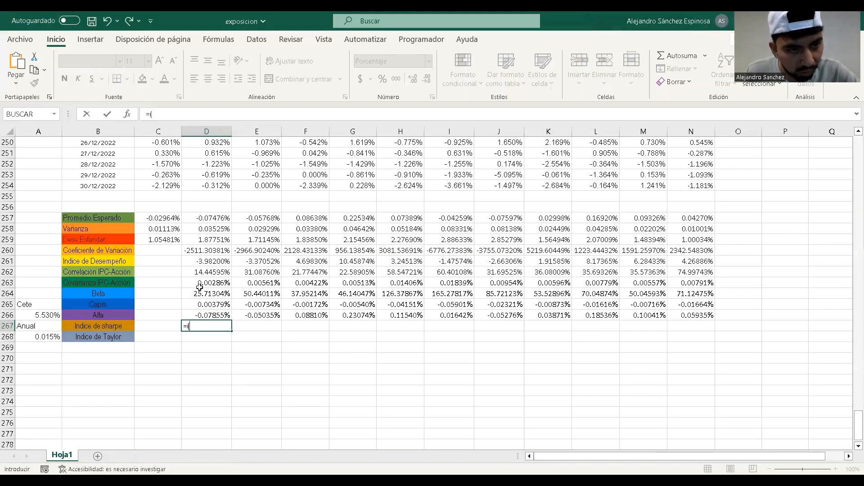
pyautogui.click(208, 218)
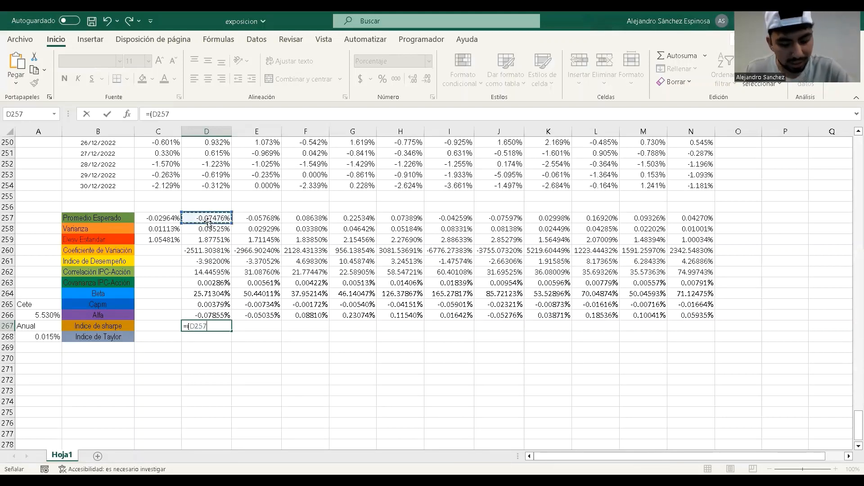
pyautogui.write('-')
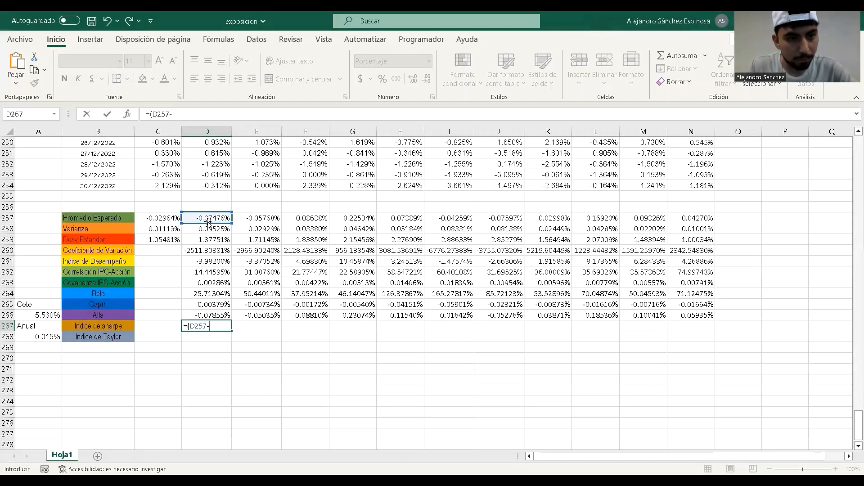
pyautogui.click(50, 336)
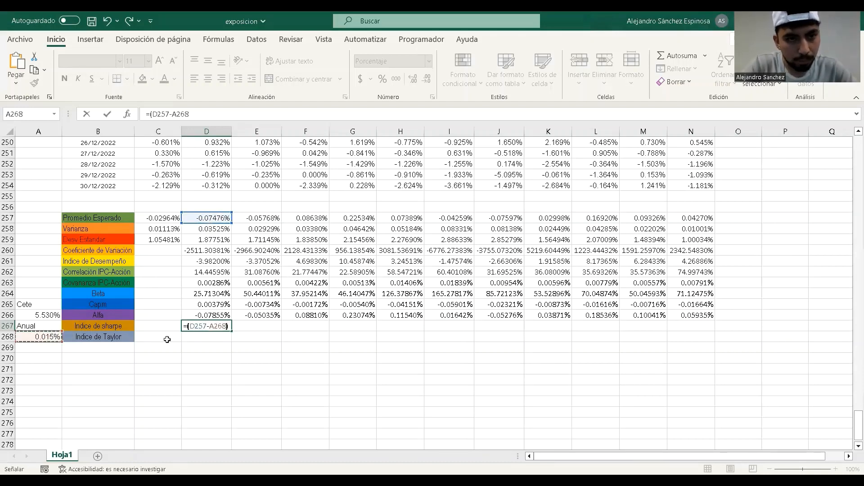
pyautogui.write(')/')
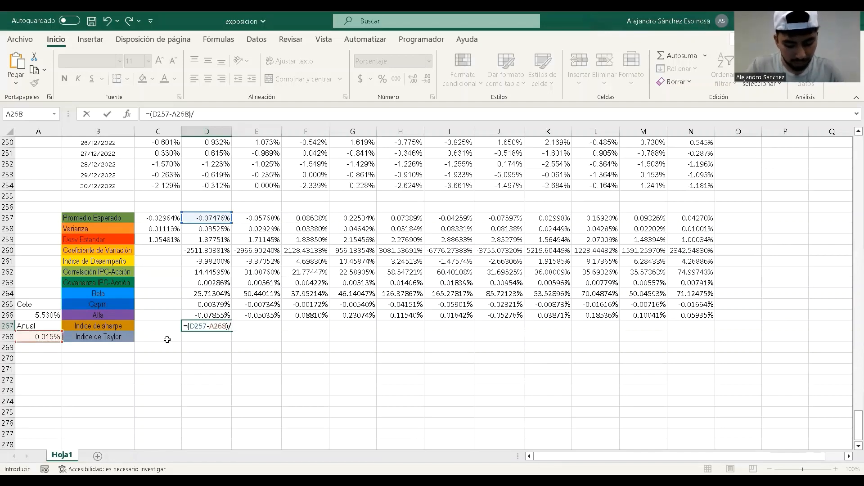
pyautogui.click(205, 240)
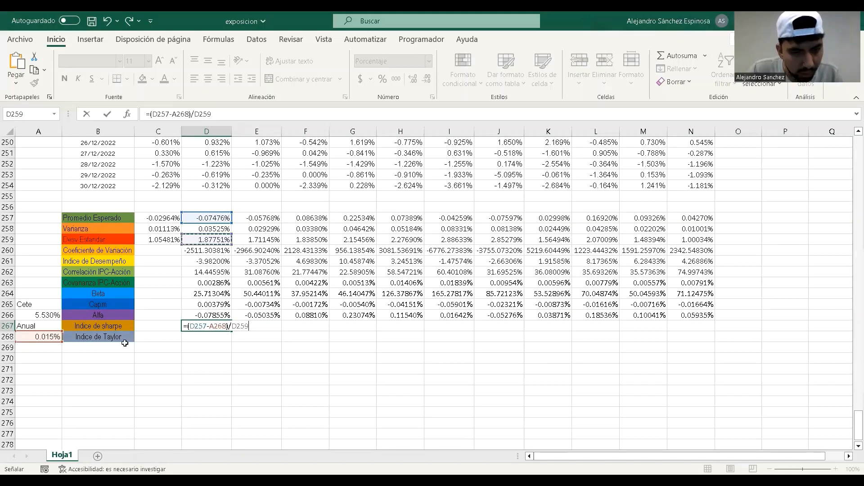
# - Make the A268 reference absolute ($A$268) in D267's Sharpe formula and enter it
pyautogui.click(216, 329)
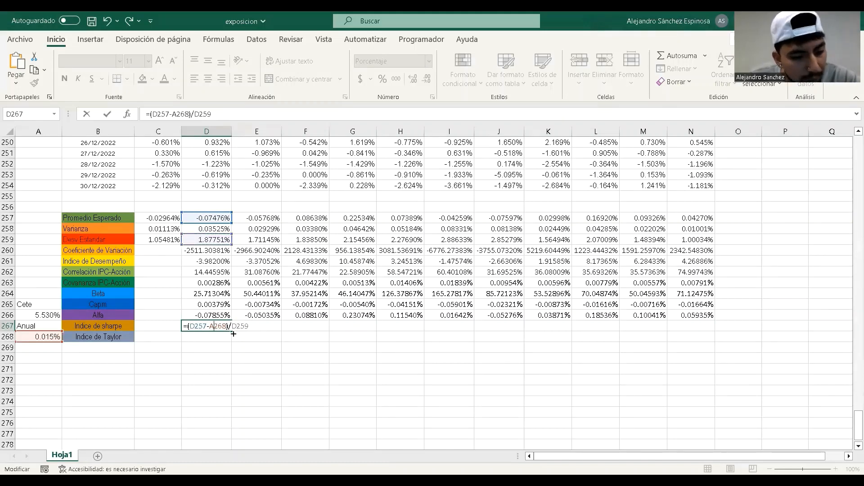
pyautogui.press('F4')
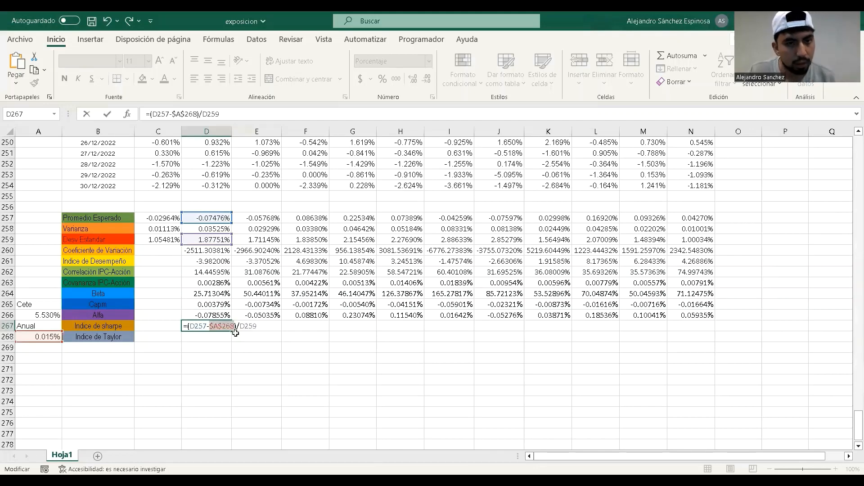
pyautogui.click(221, 115)
pyautogui.press('Return')
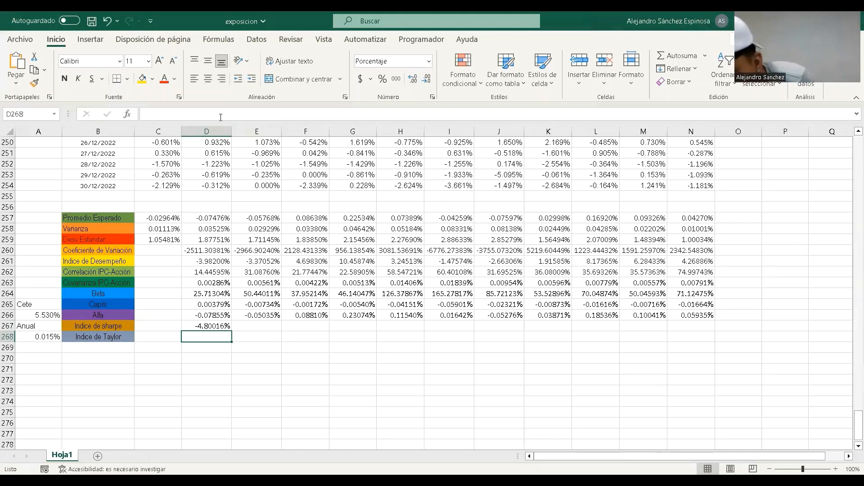
# - Fill ARA's Indice de sharpe formula across to N267 and start the Indice de Taylor formula in D268
pyautogui.click(225, 326)
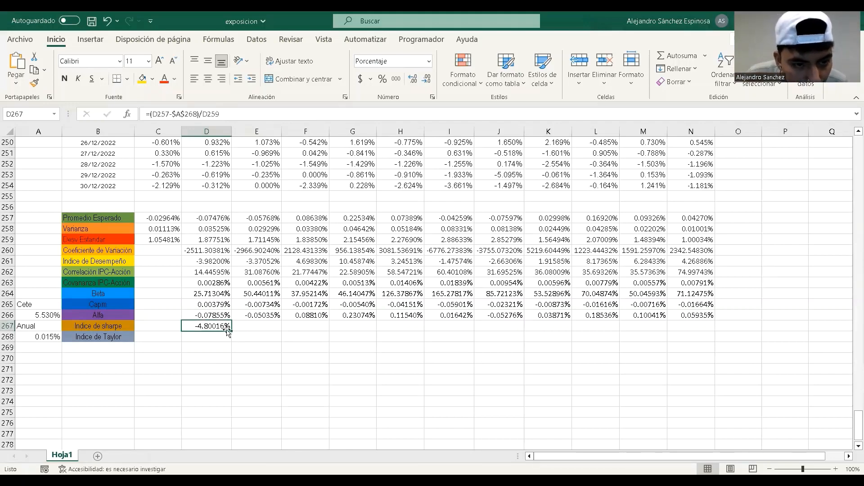
pyautogui.moveTo(231, 330); pyautogui.dragTo(700, 351)
pyautogui.click(214, 348)
pyautogui.click(214, 337)
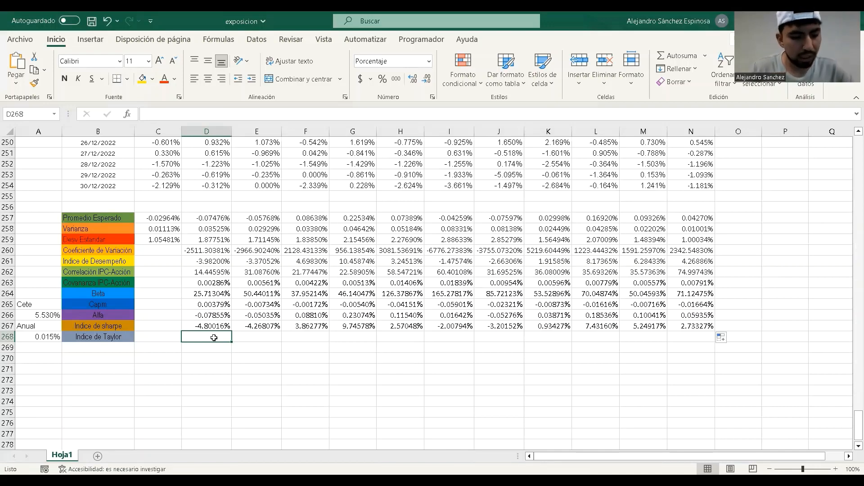
pyautogui.write('=')
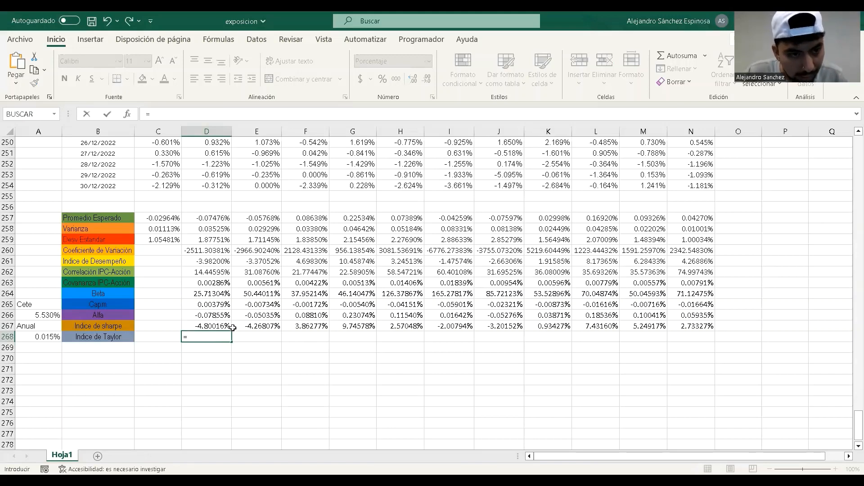
pyautogui.click(51, 338)
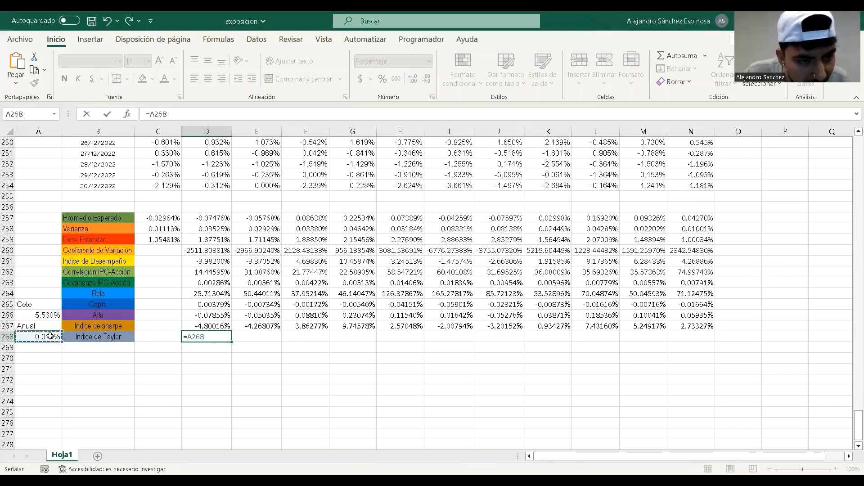
pyautogui.press('BackSpace')
pyautogui.press('BackSpace')
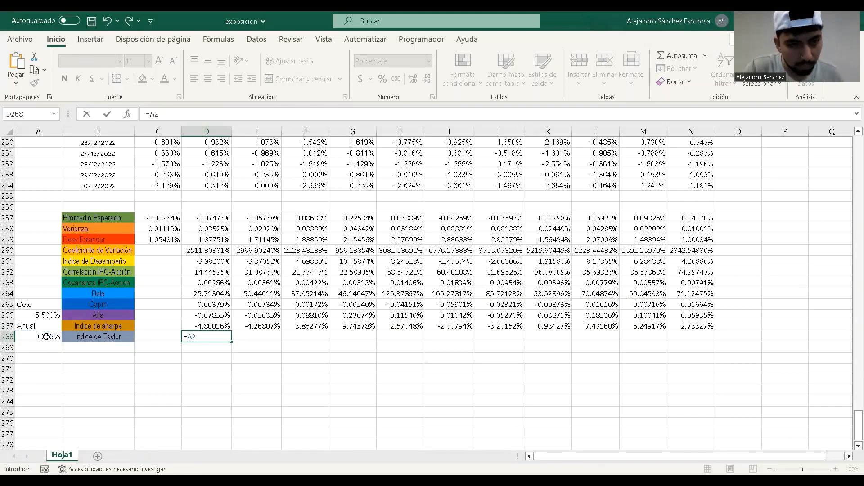
pyautogui.press('BackSpace')
pyautogui.press('BackSpace')
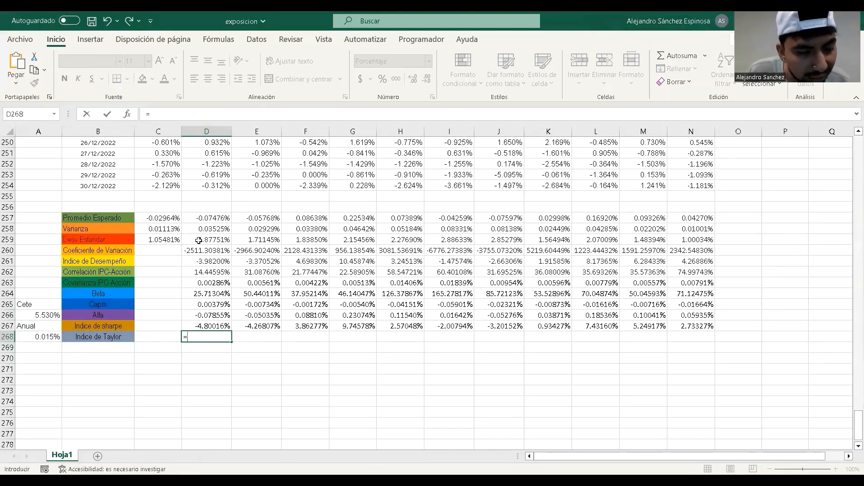
pyautogui.click(215, 216)
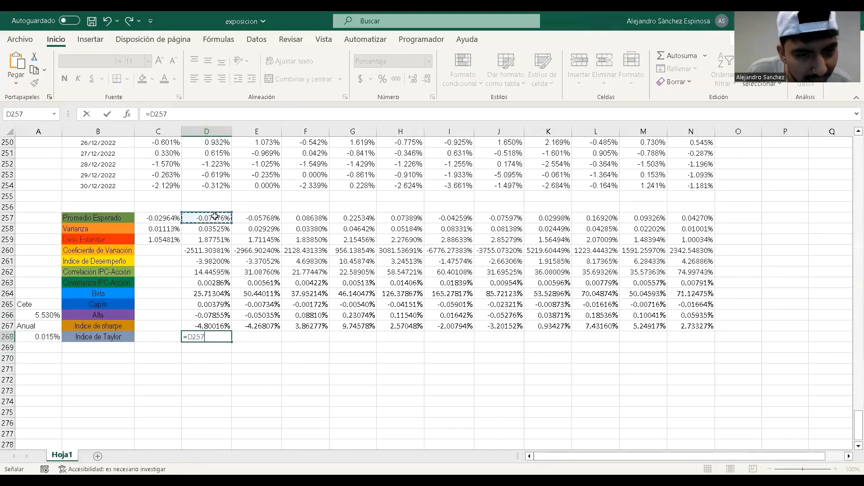
pyautogui.press('BackSpace')
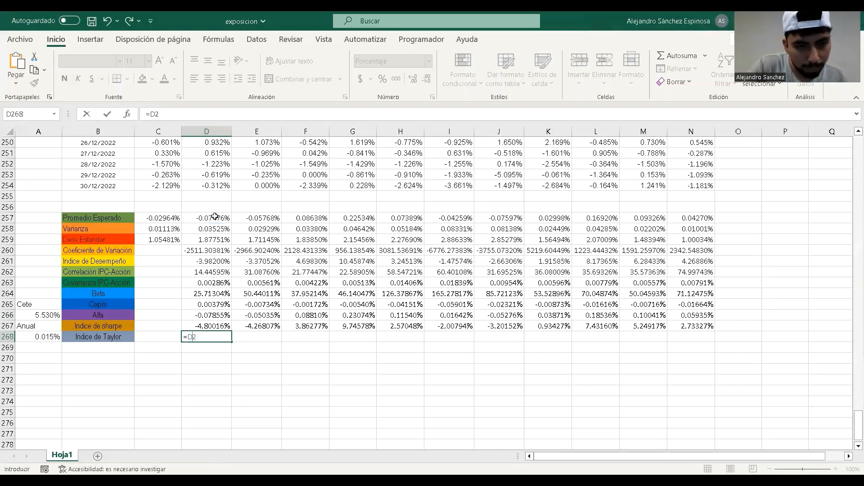
# - Build ARA's Indice de Taylor formula in D268 as =(D257-A268)/D264
pyautogui.write('(')
pyautogui.click(215, 217)
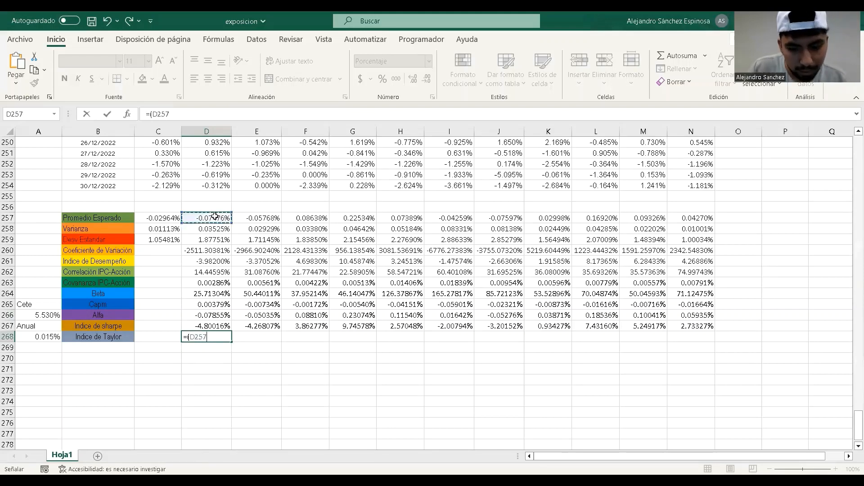
pyautogui.write('-')
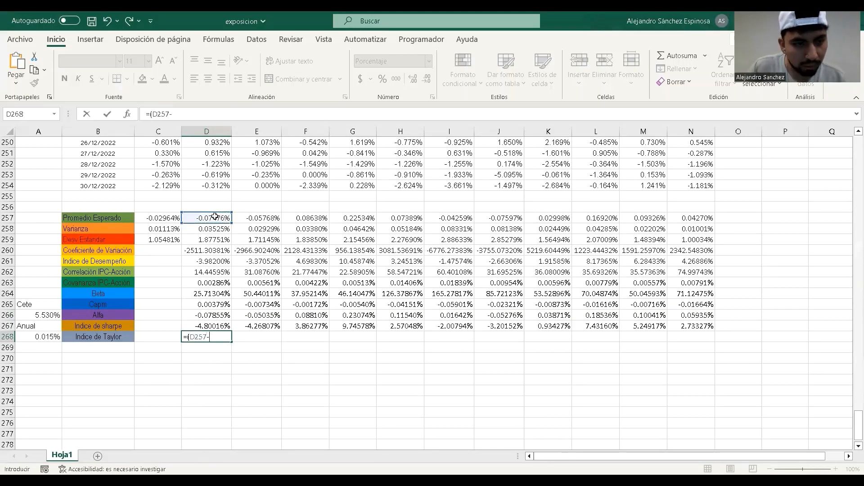
pyautogui.click(54, 339)
pyautogui.write(')/')
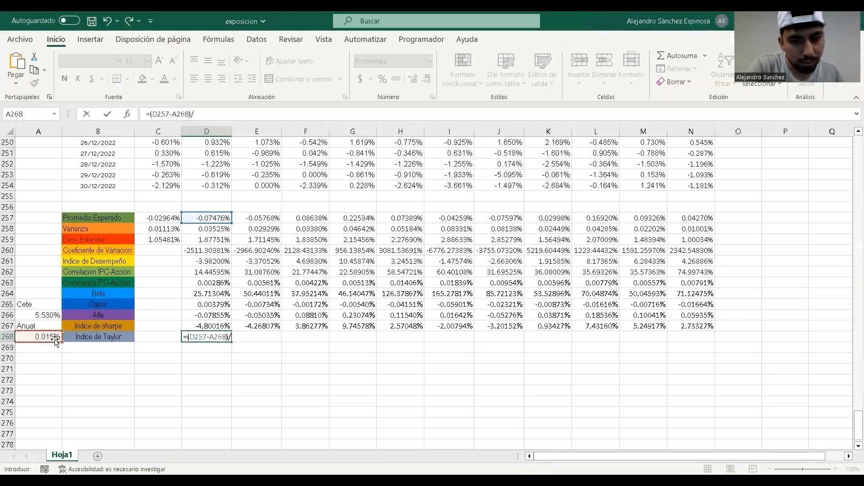
pyautogui.click(207, 294)
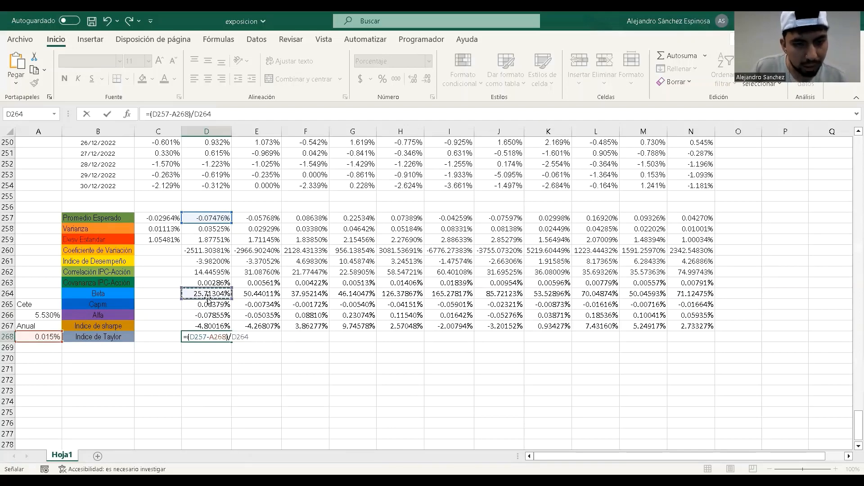
# - Make the A268 reference absolute ($A$268) in D268's Taylor formula, enter it and fill it across to N268
pyautogui.click(217, 337)
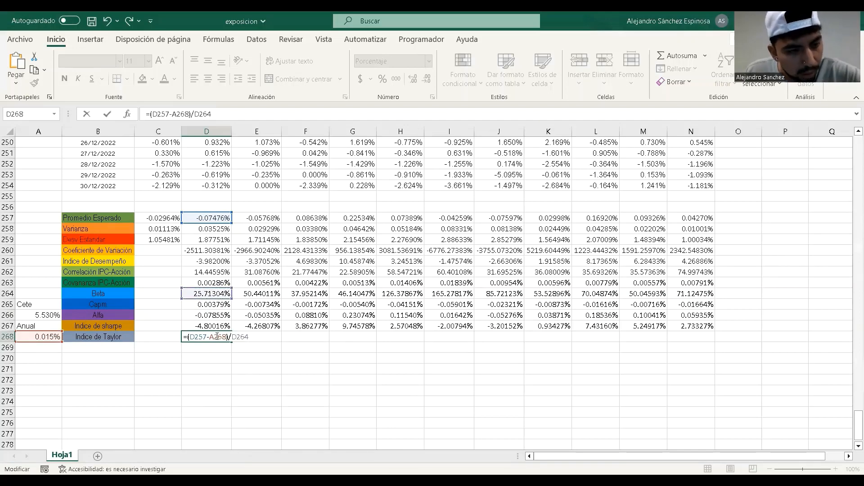
pyautogui.press('F4')
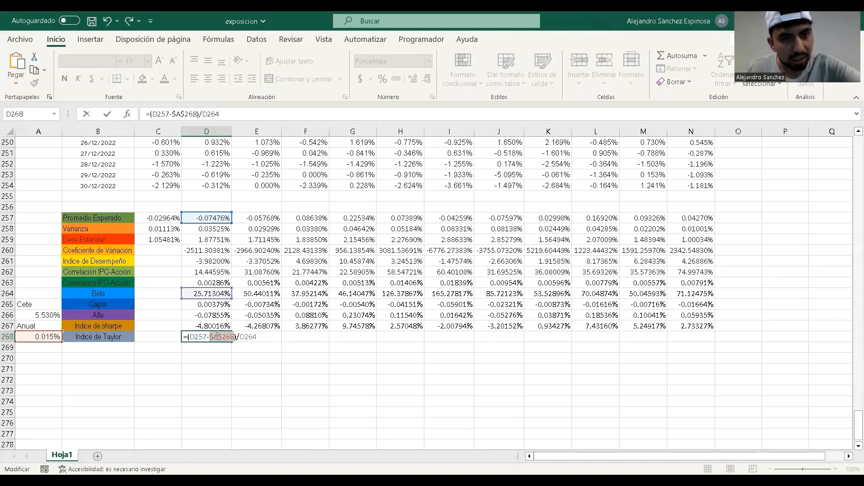
pyautogui.hotkey('ctrl', 'Return')
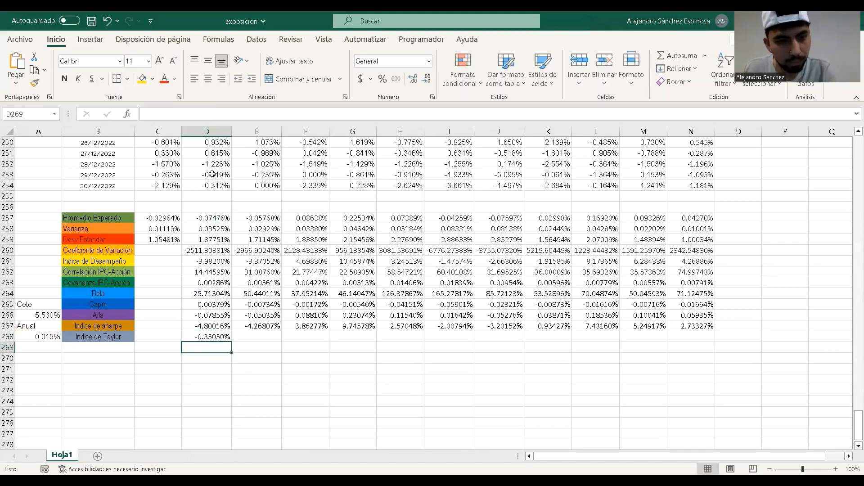
pyautogui.moveTo(231, 340); pyautogui.dragTo(702, 360)
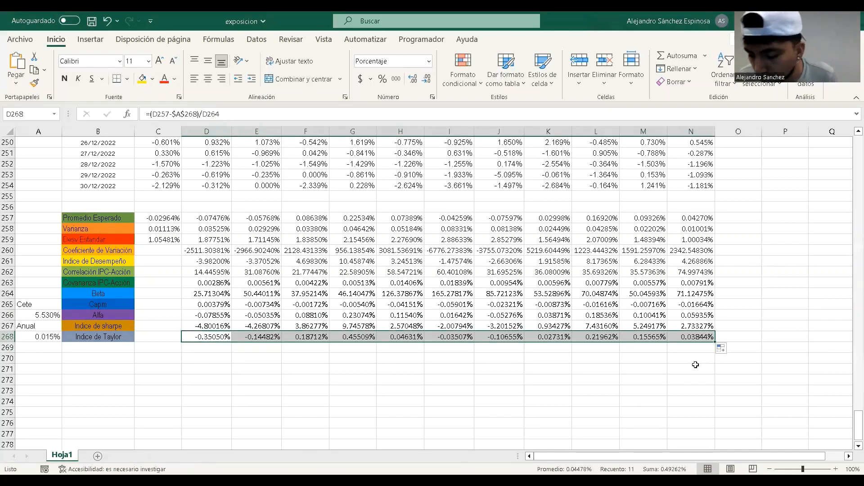
pyautogui.click(624, 388)
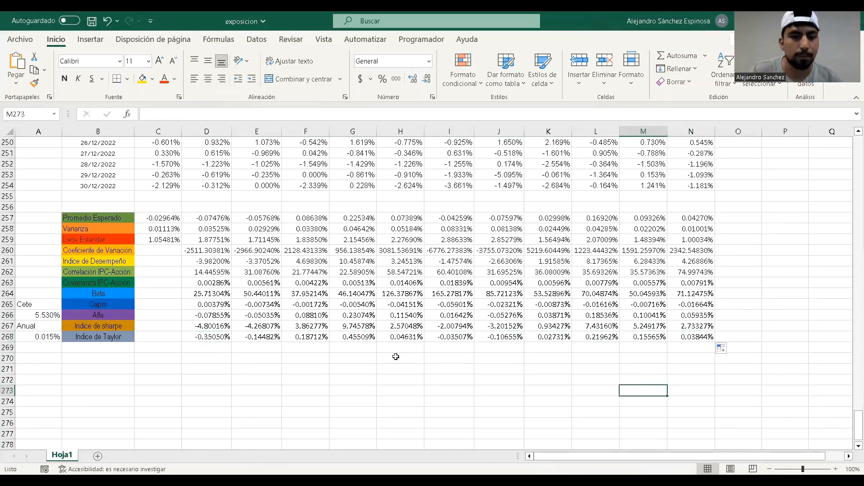
# - Start a Covarianza analysis from the data analysis tools for the daily return table
pyautogui.scroll(2, 201, 389)
pyautogui.scroll(-2, 202, 389)
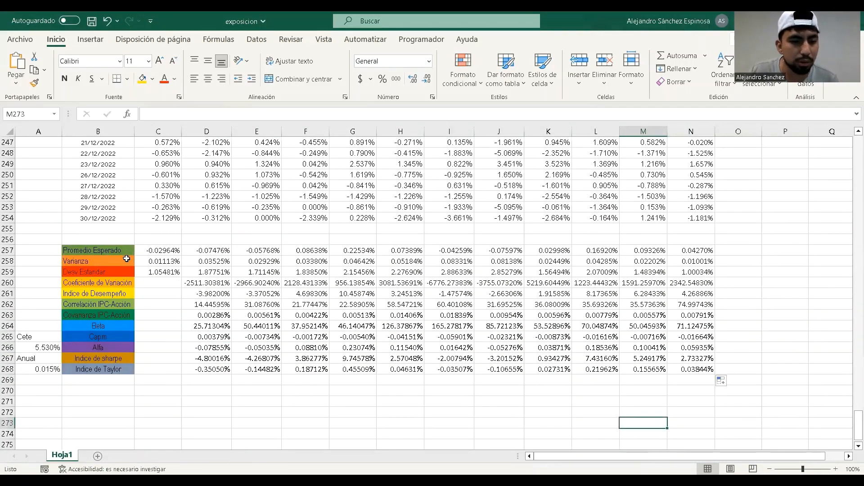
pyautogui.scroll(10, 136, 349)
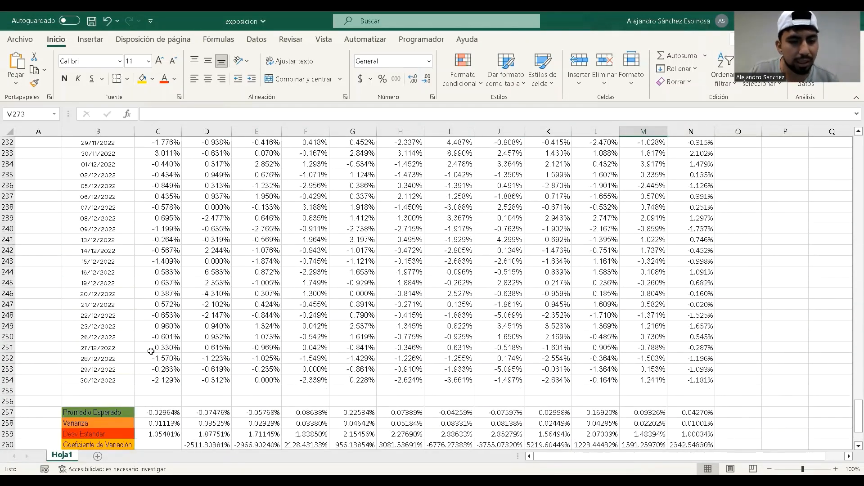
pyautogui.scroll(20, 155, 351)
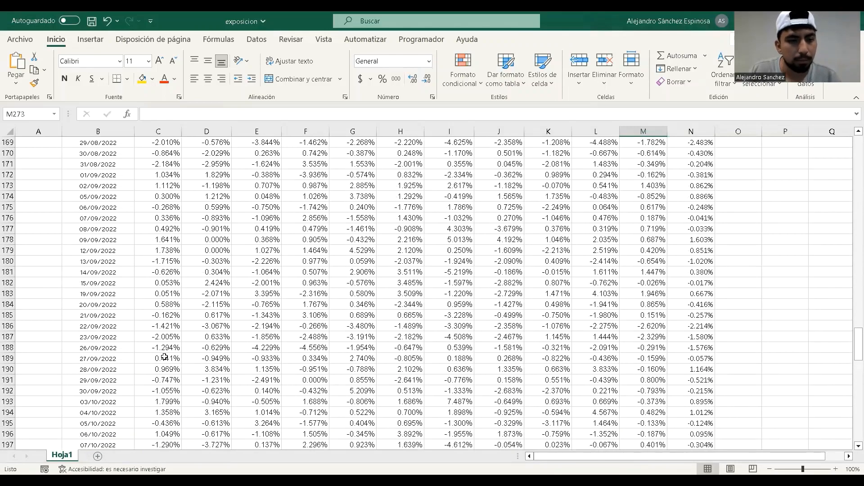
pyautogui.scroll(20, 165, 356)
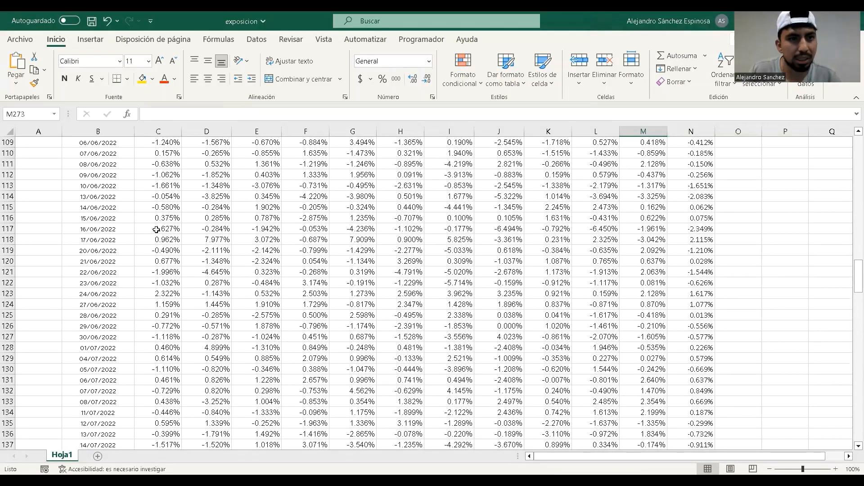
pyautogui.scroll(4, 170, 200)
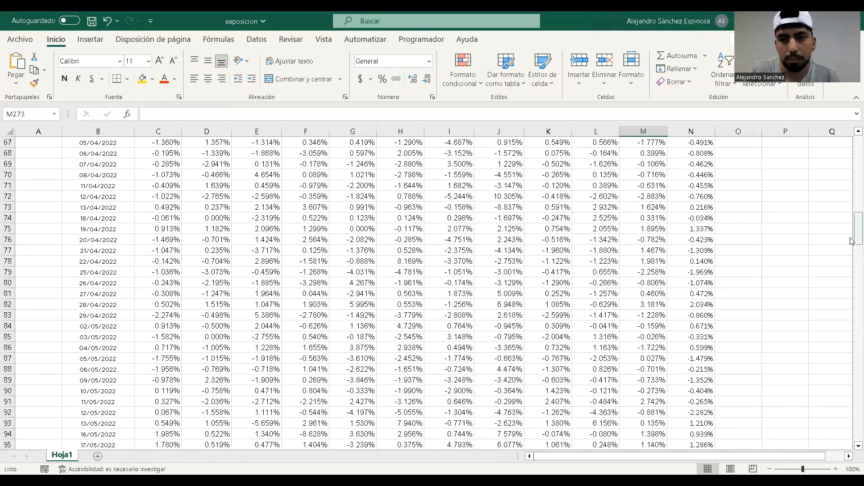
pyautogui.moveTo(853, 228); pyautogui.dragTo(852, 139)
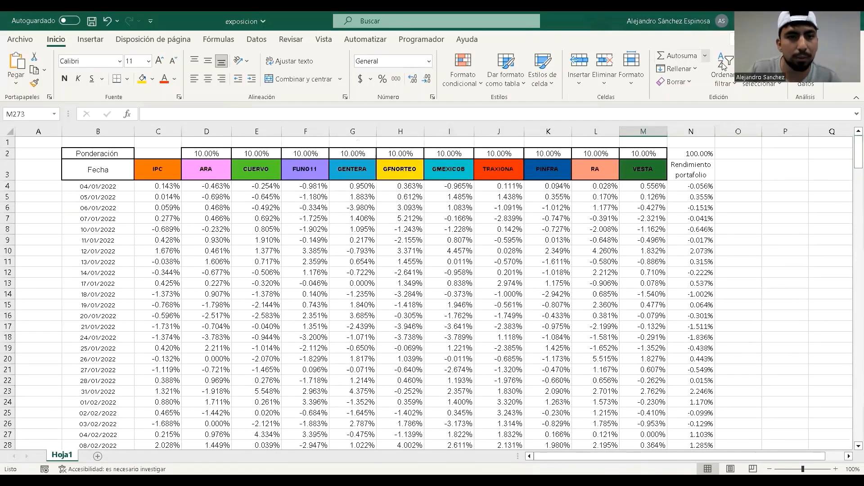
pyautogui.click(153, 41)
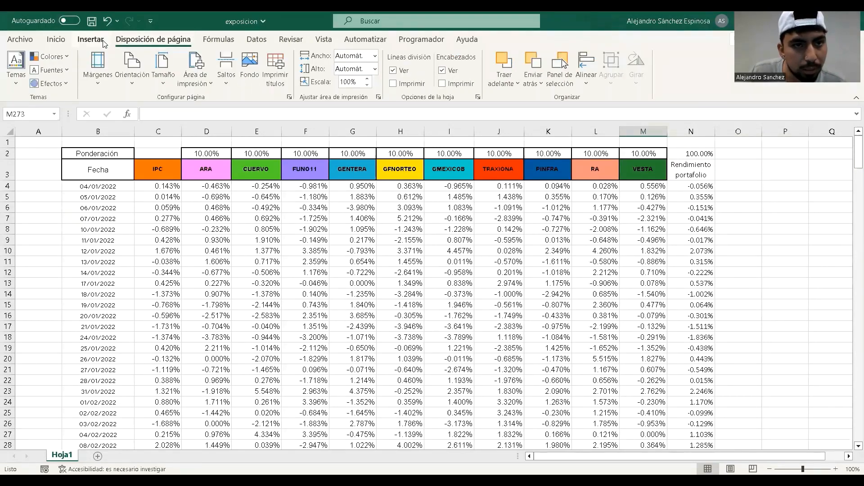
pyautogui.click(90, 40)
pyautogui.click(257, 40)
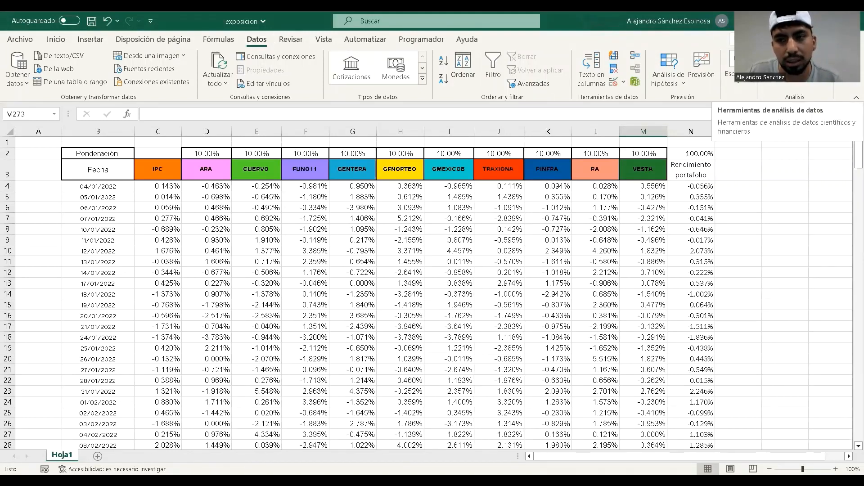
pyautogui.click(794, 57)
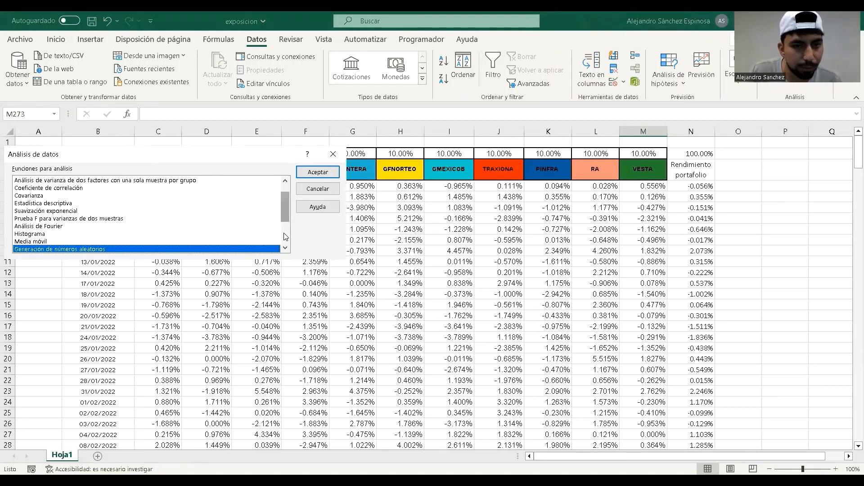
pyautogui.moveTo(285, 217); pyautogui.dragTo(287, 190)
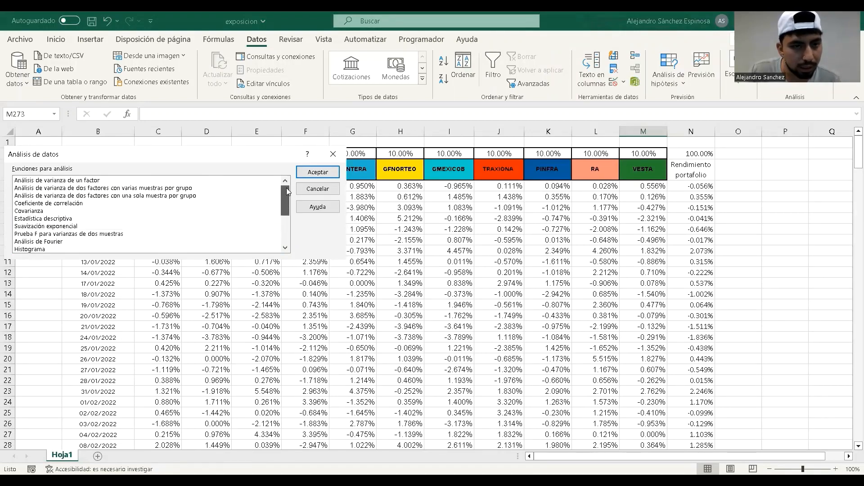
pyautogui.click(24, 212)
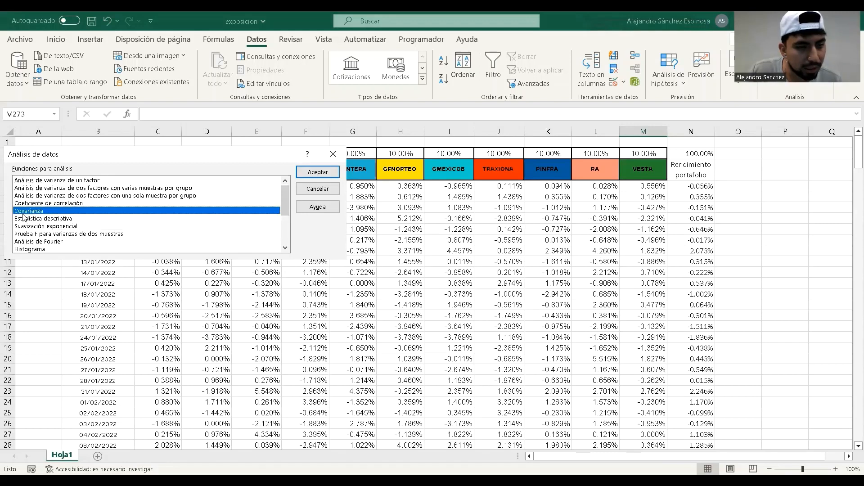
pyautogui.click(332, 176)
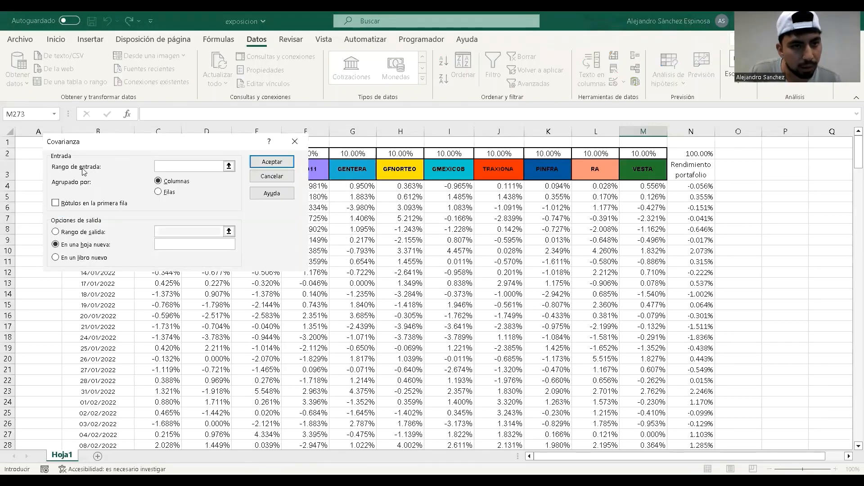
# - Set the Covarianza input range to the ten stocks' daily returns, $D$4:$M$254
pyautogui.click(228, 166)
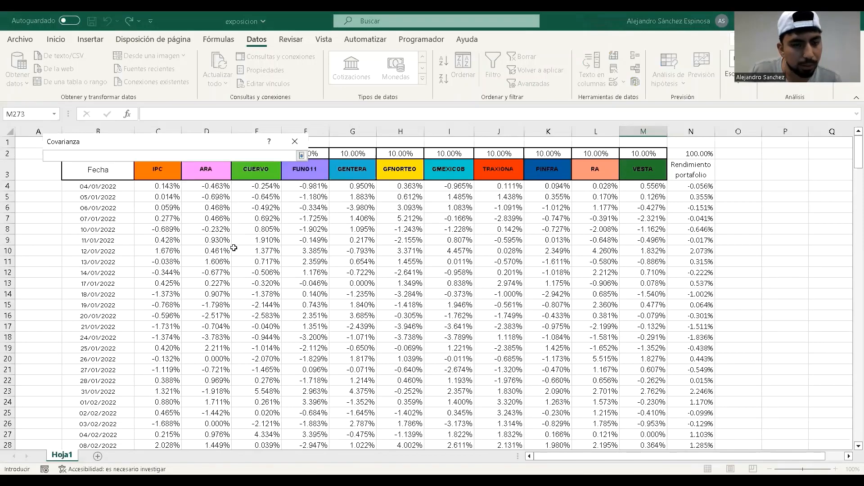
pyautogui.click(207, 187)
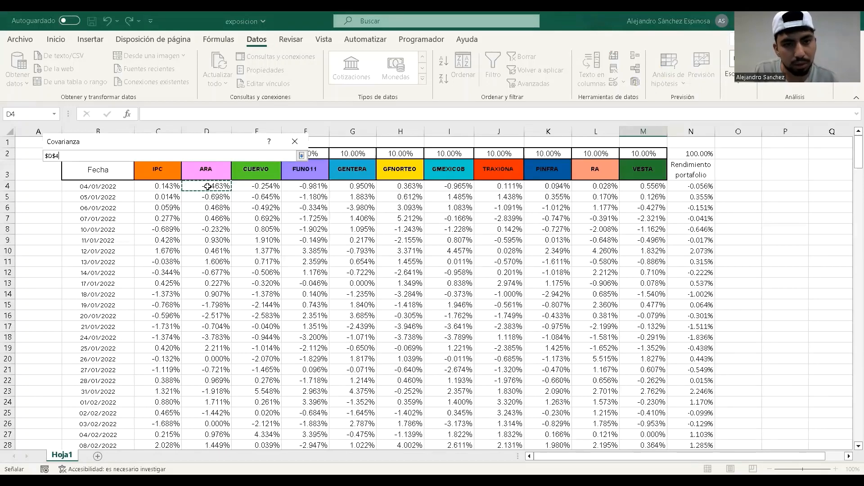
pyautogui.hotkey('shift', 'Right')
pyautogui.hotkey('shift', 'Right')
pyautogui.hotkey('shift', 'Right')
pyautogui.hotkey('shift', 'Right')
pyautogui.hotkey('shift', 'Right')
pyautogui.hotkey('shift', 'Right')
pyautogui.hotkey('shift', 'Right')
pyautogui.hotkey('shift', 'Right')
pyautogui.hotkey('shift', 'Right')
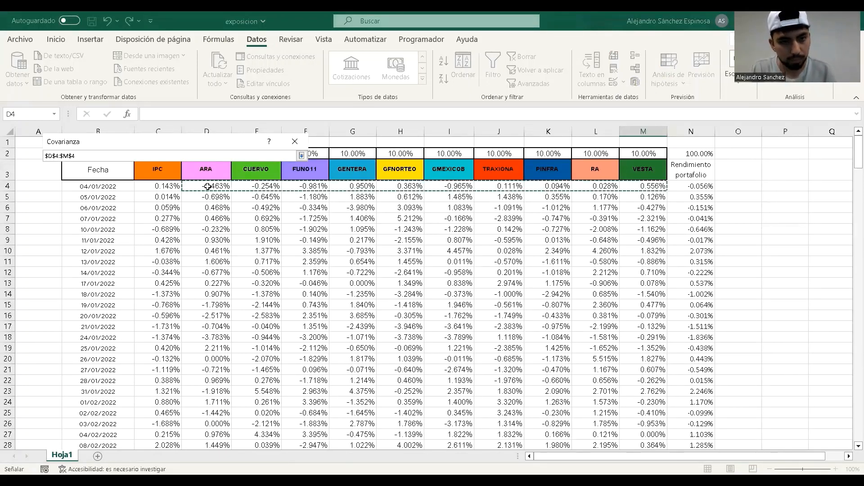
pyautogui.hotkey('ctrl', 'shift', 'Down')
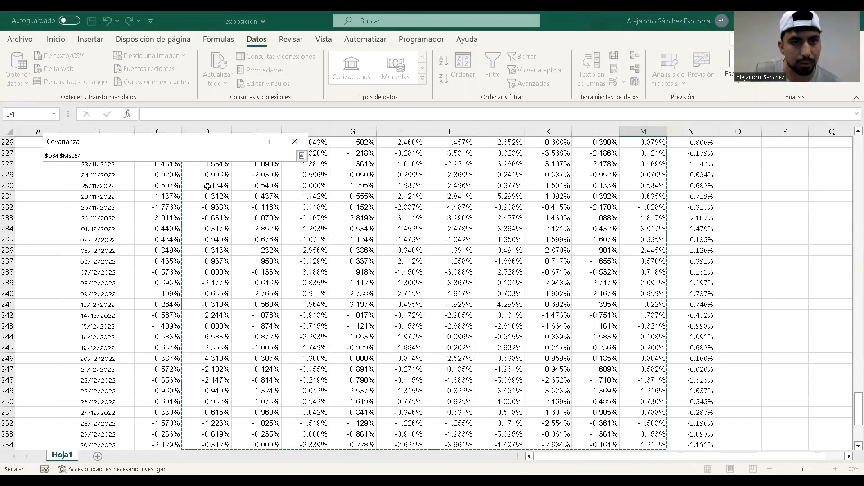
pyautogui.scroll(-2, 328, 172)
pyautogui.scroll(4, 316, 267)
pyautogui.scroll(20, 317, 267)
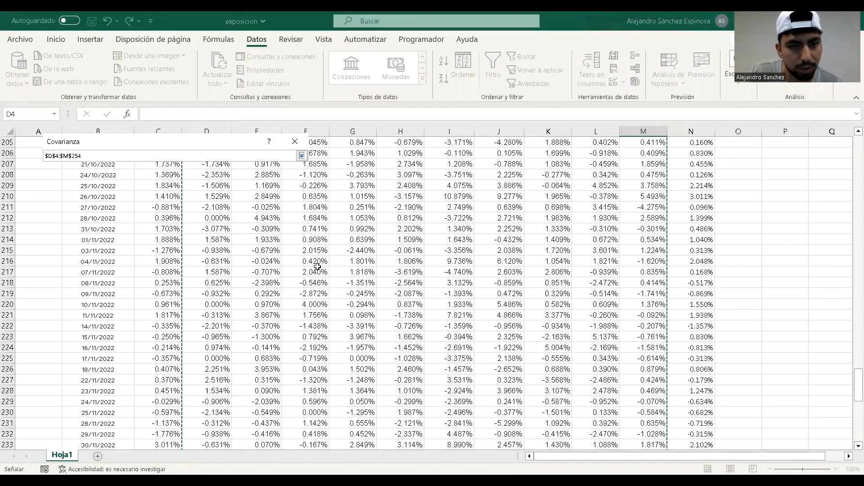
pyautogui.scroll(20, 318, 266)
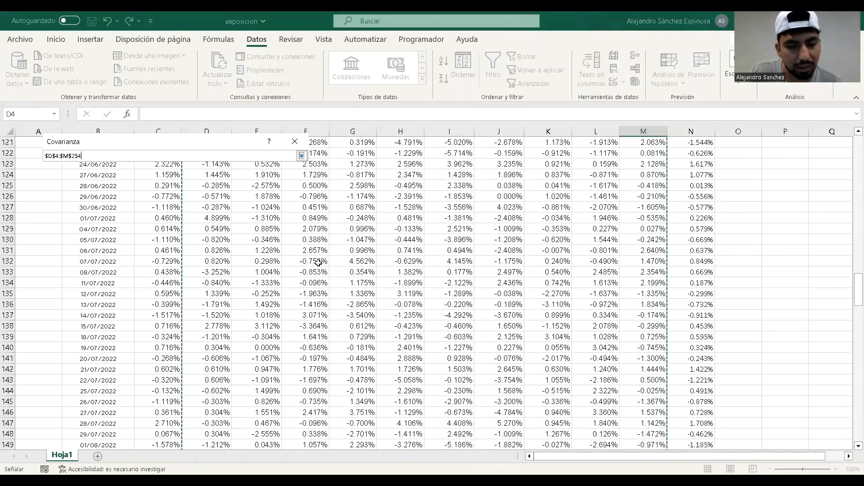
pyautogui.scroll(8, 322, 251)
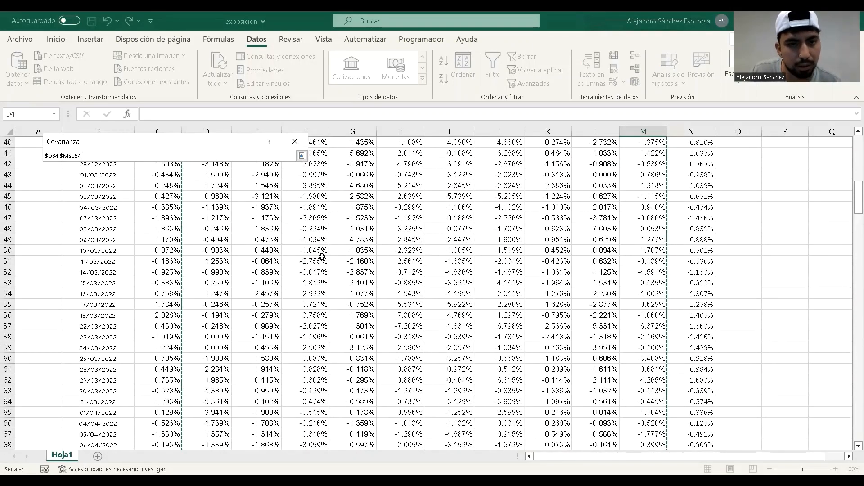
pyautogui.scroll(-18, 315, 225)
pyautogui.scroll(-11, 317, 224)
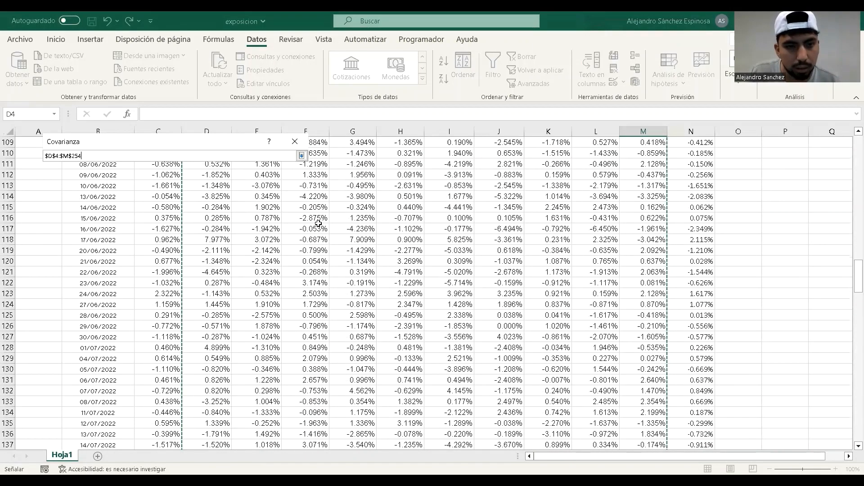
pyautogui.click(302, 156)
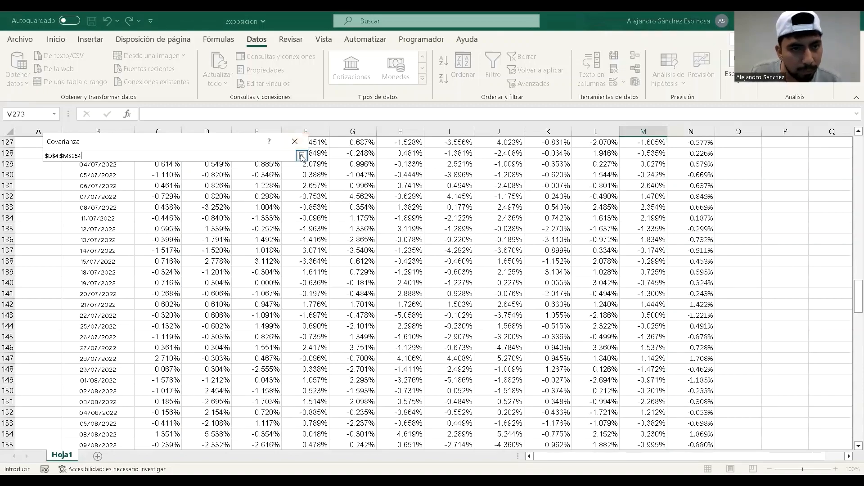
# - Set the output range to $C$273 below the indicators table and run the Covarianza analysis
pyautogui.scroll(-15, 206, 203)
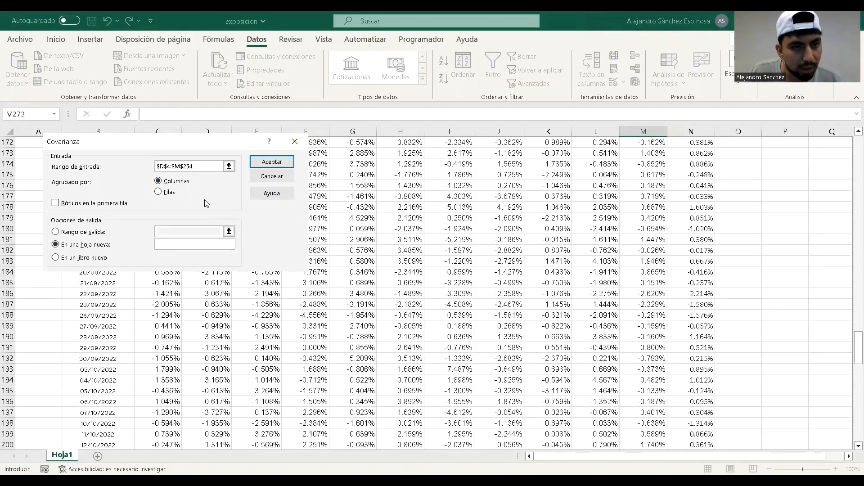
pyautogui.scroll(-20, 205, 203)
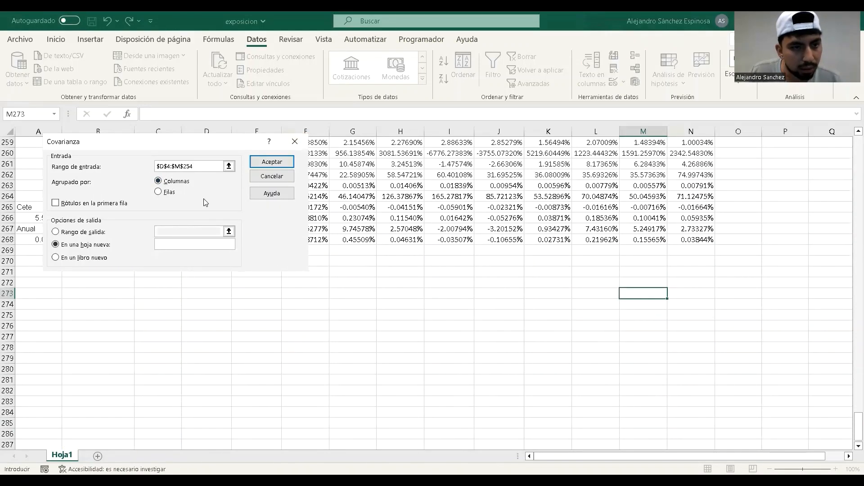
pyautogui.scroll(2, 205, 203)
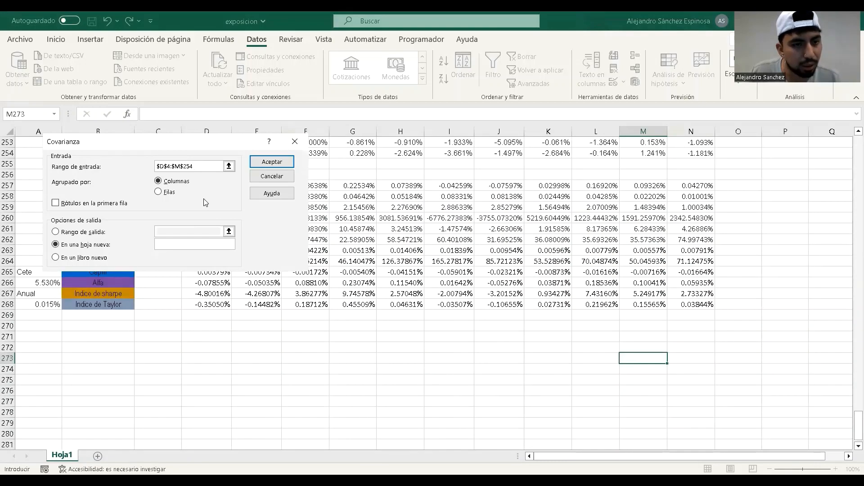
pyautogui.click(56, 232)
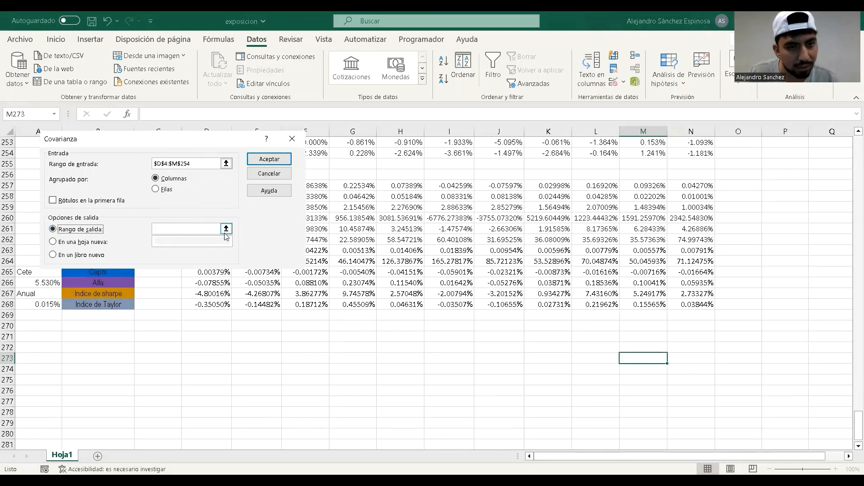
pyautogui.click(226, 229)
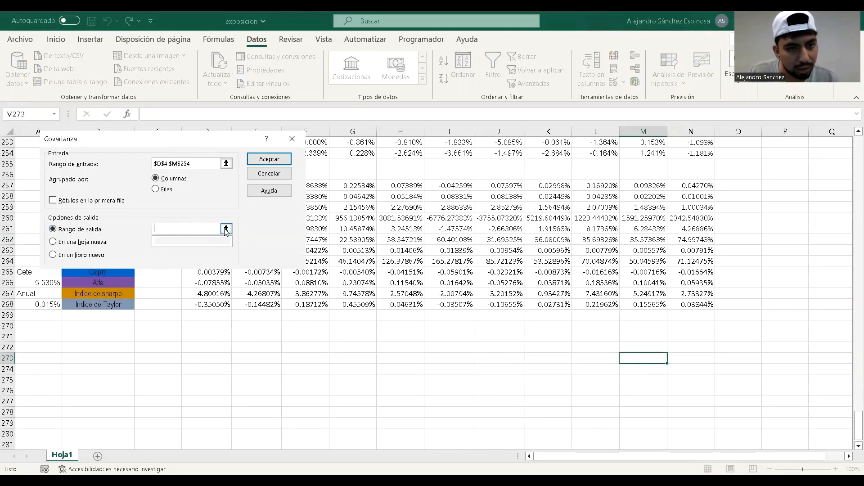
pyautogui.click(149, 354)
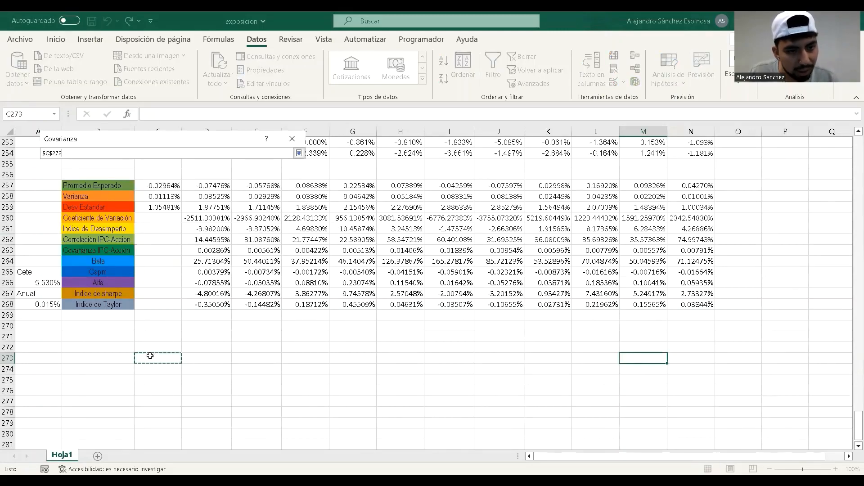
pyautogui.click(299, 154)
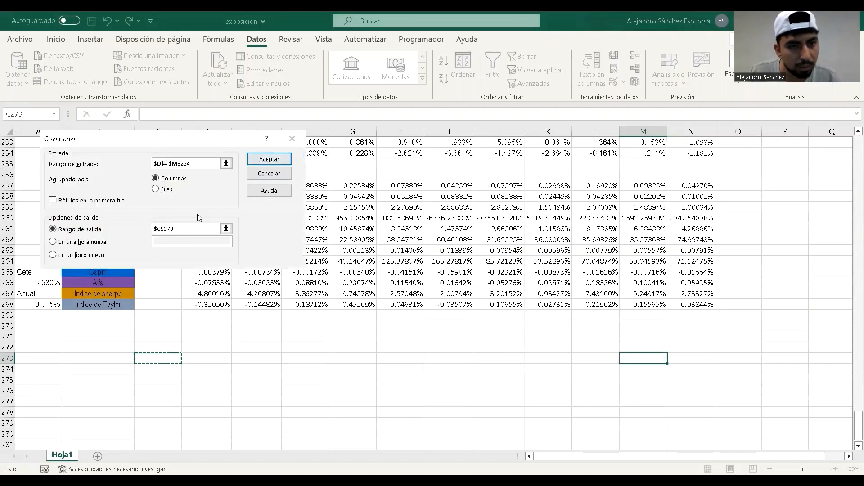
pyautogui.click(259, 161)
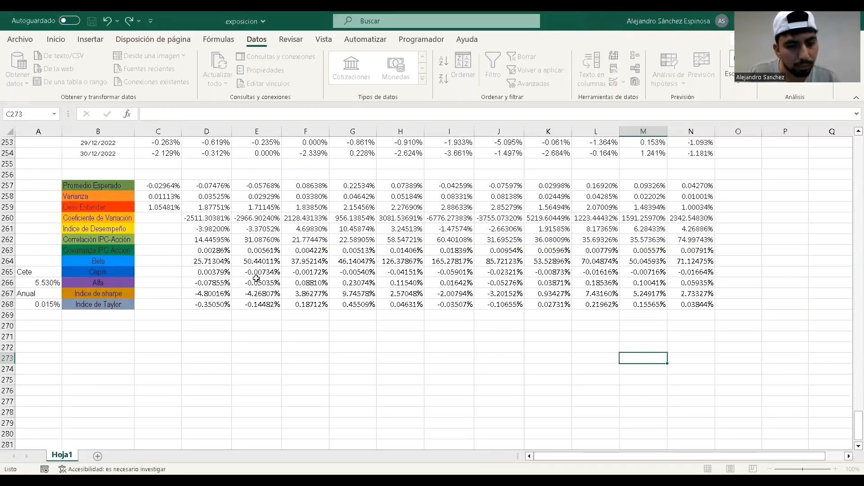
pyautogui.scroll(-4, 255, 277)
pyautogui.click(269, 369)
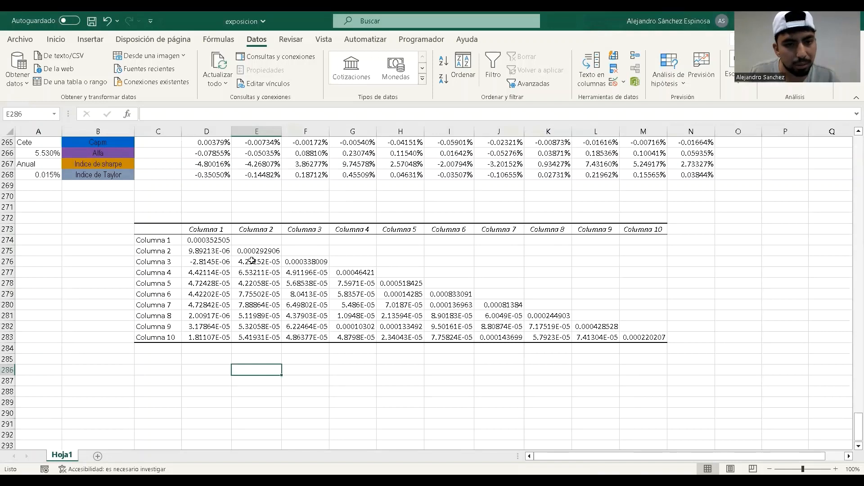
# - Examine the covariance matrix's blank cells in row 274 against the Columna 1 covariances in D275:D283
pyautogui.click(250, 242)
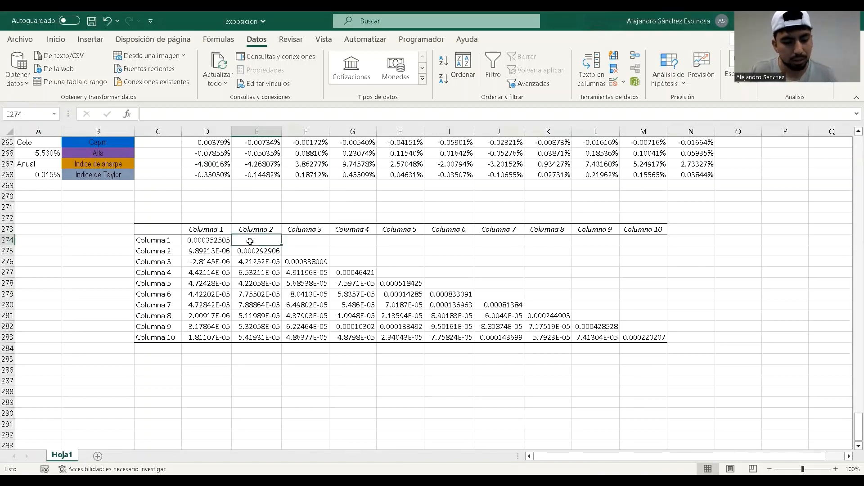
pyautogui.hotkey('shift', 'Right')
pyautogui.hotkey('shift', 'Right')
pyautogui.hotkey('shift', 'Right')
pyautogui.hotkey('shift', 'Right')
pyautogui.hotkey('shift', 'Right')
pyautogui.hotkey('shift', 'Right')
pyautogui.hotkey('shift', 'Right')
pyautogui.hotkey('shift', 'Right')
pyautogui.hotkey('shift', 'Right')
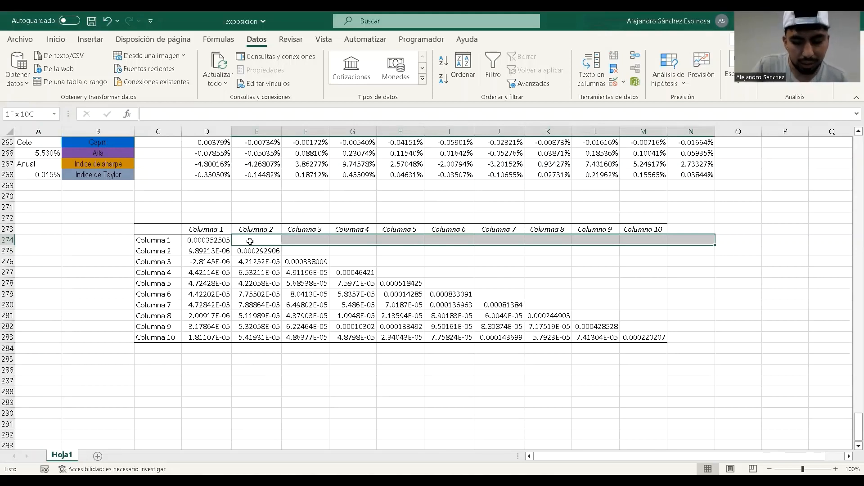
pyautogui.press('Left')
pyautogui.press('Down')
pyautogui.hotkey('shift', 'Down')
pyautogui.hotkey('shift', 'Down')
pyautogui.hotkey('shift', 'Down')
pyautogui.hotkey('shift', 'Down')
pyautogui.hotkey('shift', 'Down')
pyautogui.hotkey('shift', 'Down')
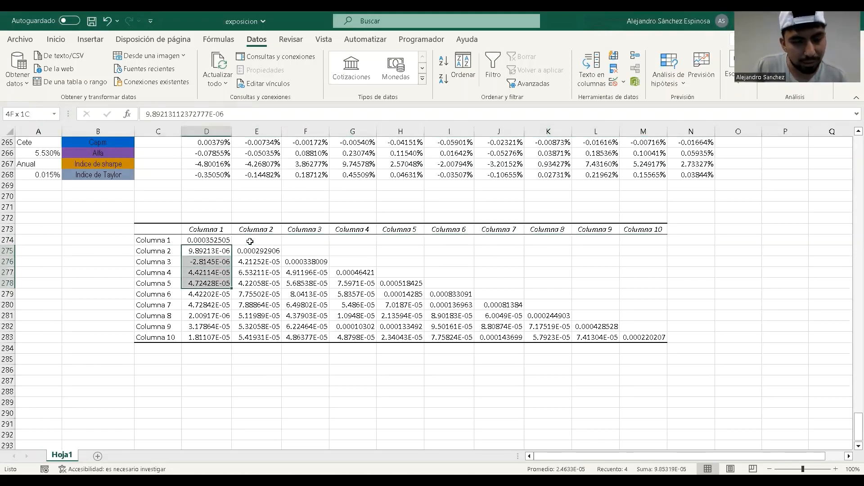
pyautogui.hotkey('shift', 'Down')
pyautogui.hotkey('shift', 'Down')
pyautogui.hotkey('shift', 'Down')
pyautogui.hotkey('shift', 'Up')
pyautogui.hotkey('shift', 'Up')
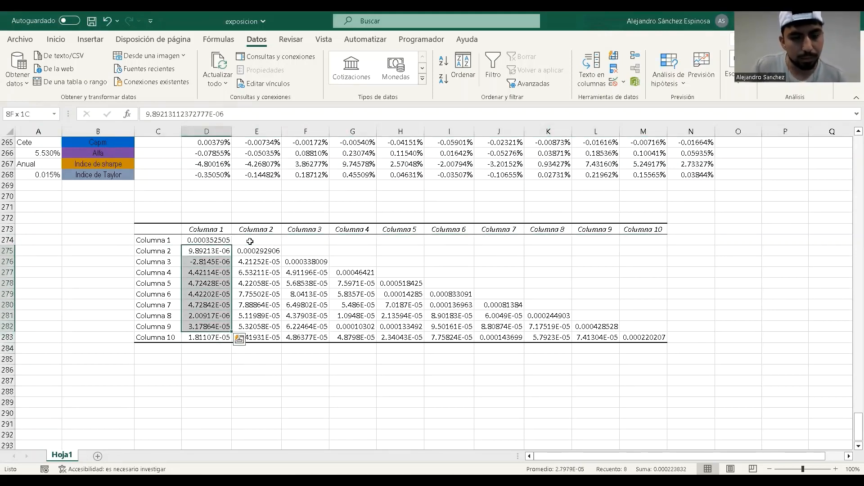
pyautogui.click(246, 390)
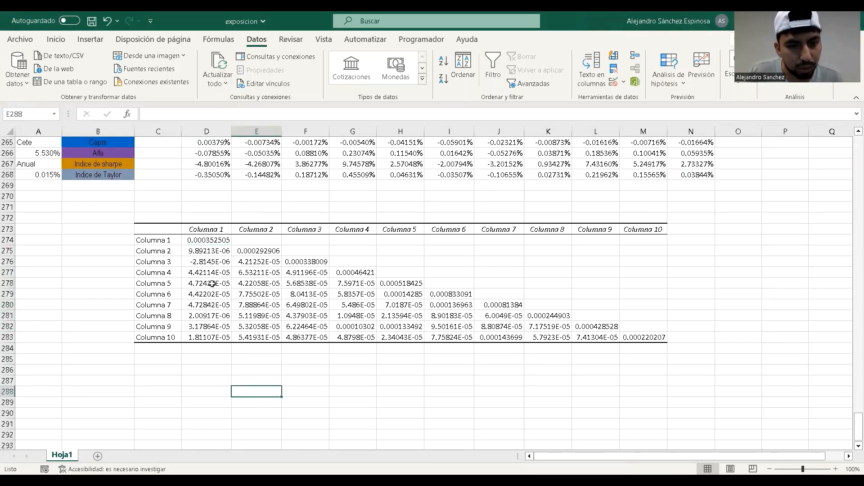
pyautogui.moveTo(210, 253); pyautogui.dragTo(212, 338)
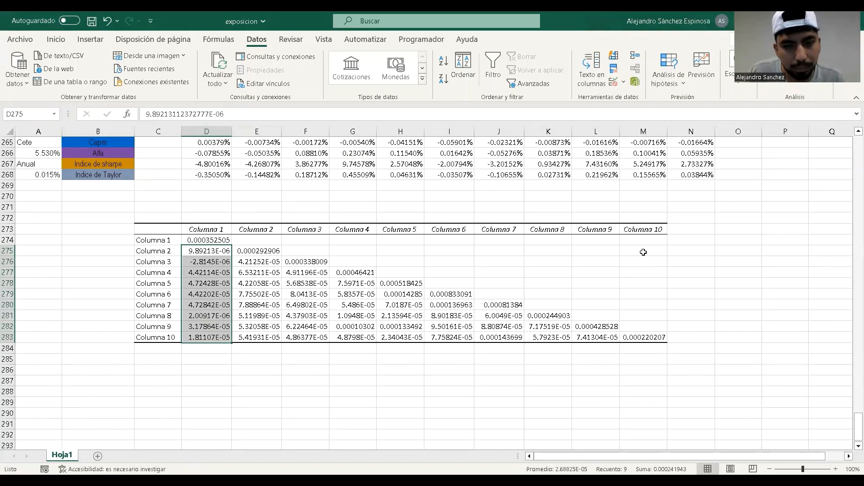
pyautogui.scroll(2, 158, 273)
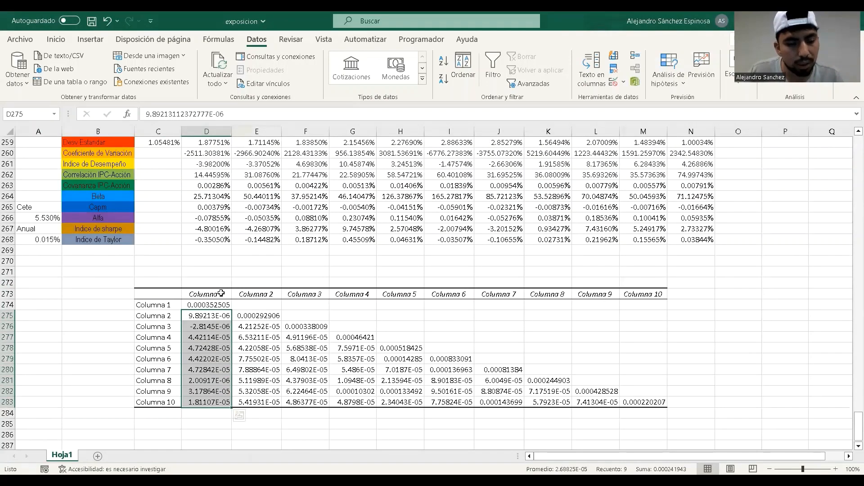
pyautogui.scroll(-2, 234, 315)
# - Copy the ten coloured stock headers ARA to VESTA from D3:M3 over the covariance matrix's column headings starting at D273
pyautogui.scroll(20, 257, 344)
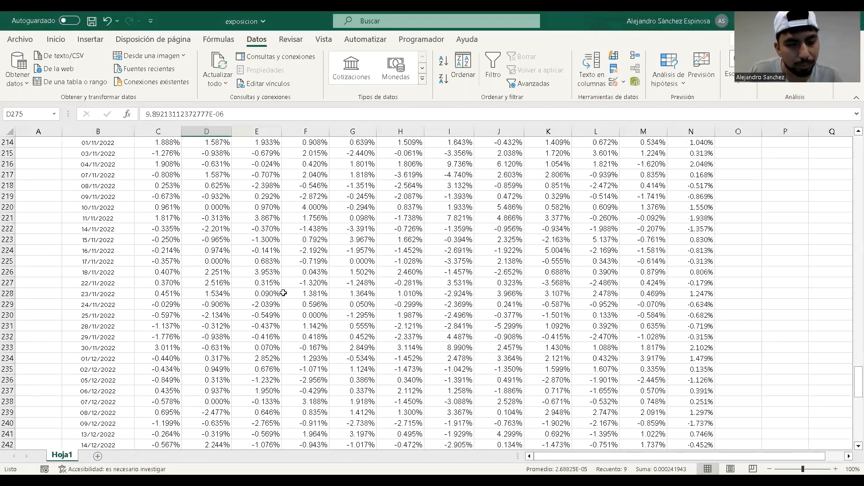
pyautogui.moveTo(852, 366); pyautogui.dragTo(852, 147)
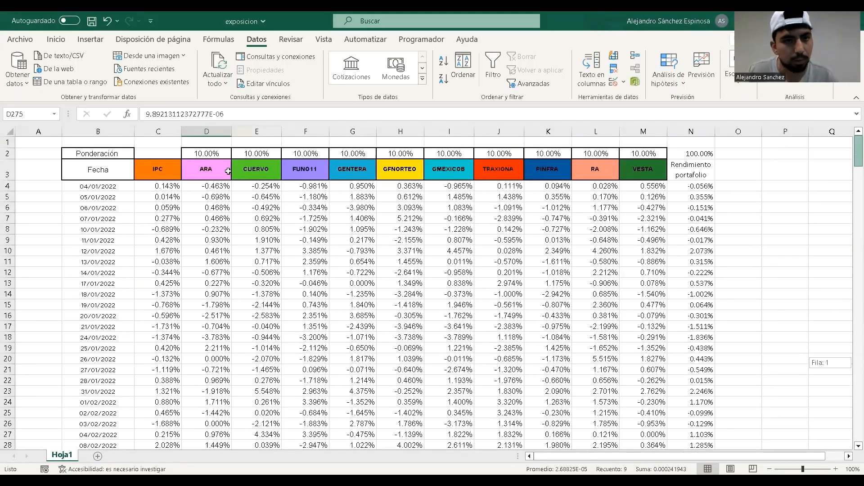
pyautogui.click(213, 174)
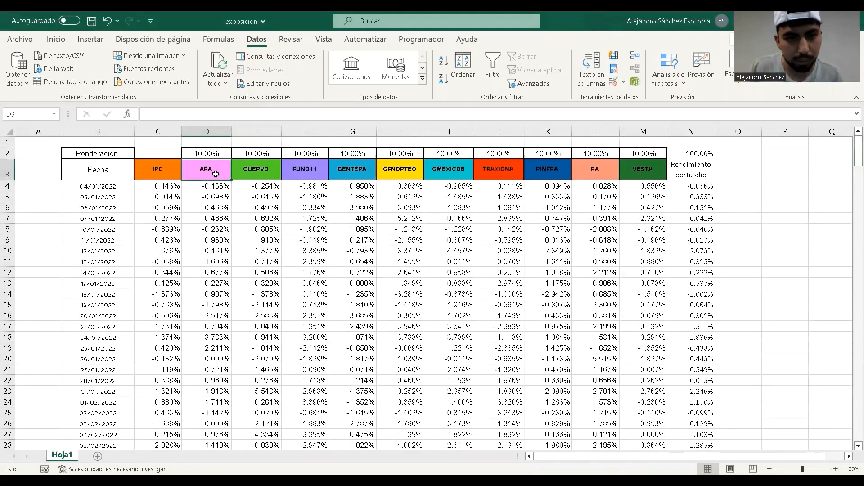
pyautogui.hotkey('shift', 'Right')
pyautogui.hotkey('shift', 'Right')
pyautogui.hotkey('shift', 'Right')
pyautogui.hotkey('shift', 'Right')
pyautogui.hotkey('shift', 'Right')
pyautogui.hotkey('shift', 'Right')
pyautogui.hotkey('shift', 'Right')
pyautogui.hotkey('shift', 'Right')
pyautogui.hotkey('shift', 'Right')
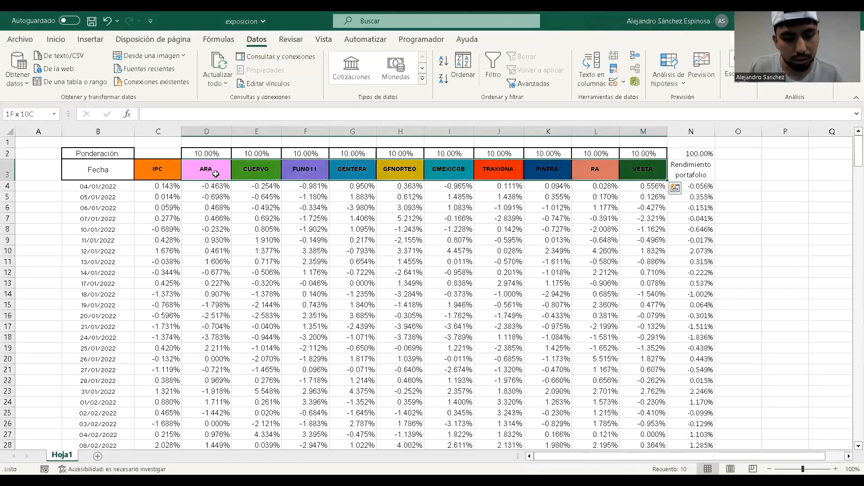
pyautogui.hotkey('ctrl', 'c')
pyautogui.scroll(-20, 234, 256)
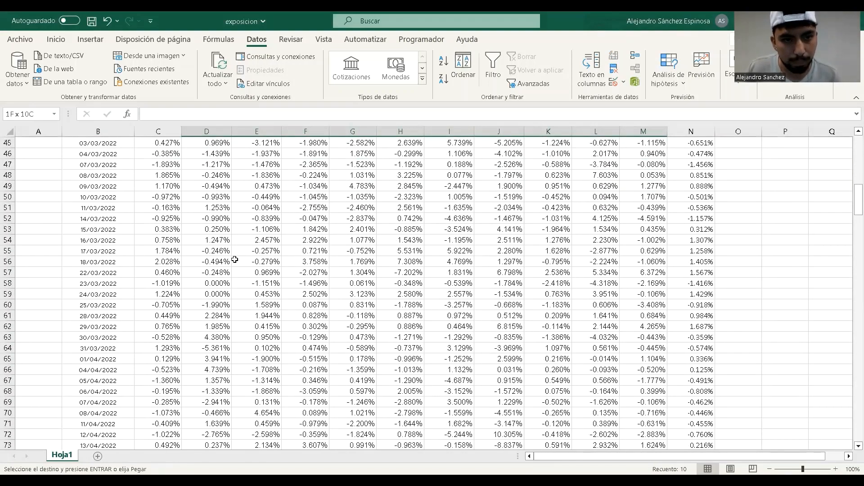
pyautogui.scroll(-20, 234, 256)
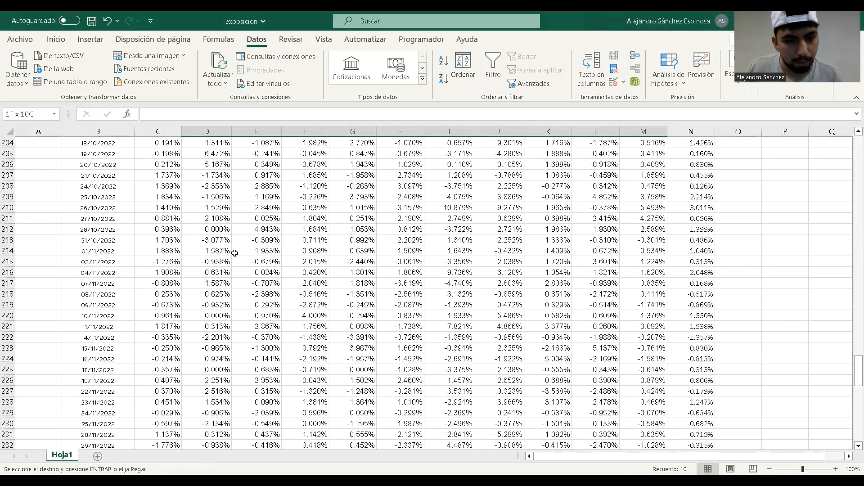
pyautogui.scroll(-10, 234, 253)
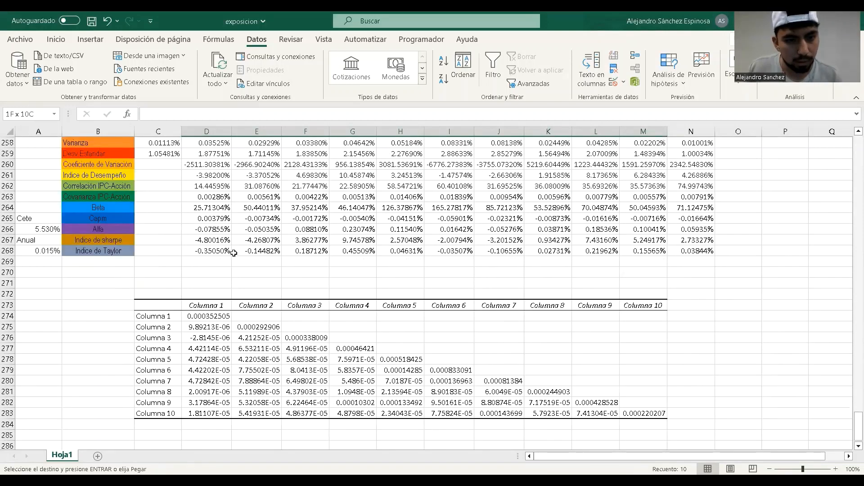
pyautogui.click(199, 304)
pyautogui.hotkey('ctrl', 'v')
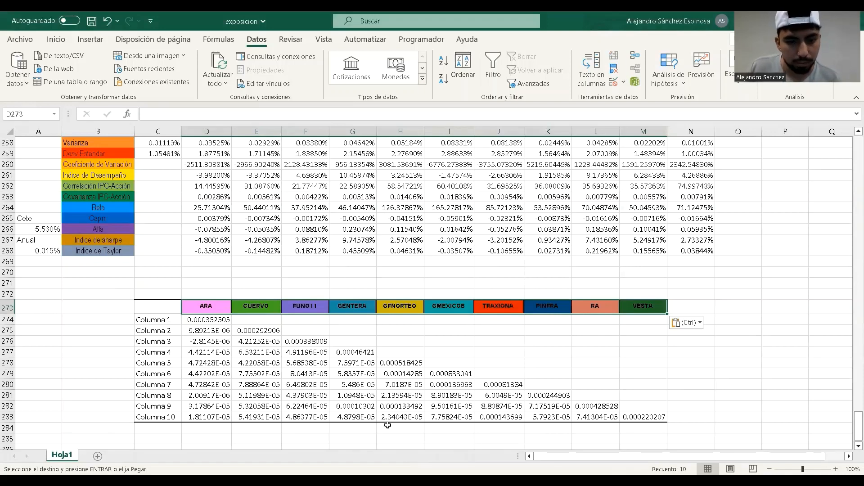
# - Paste the copied coloured stock headers ARA to VESTA transposed over the covariance matrix's row labels in C274:C283
pyautogui.click(208, 437)
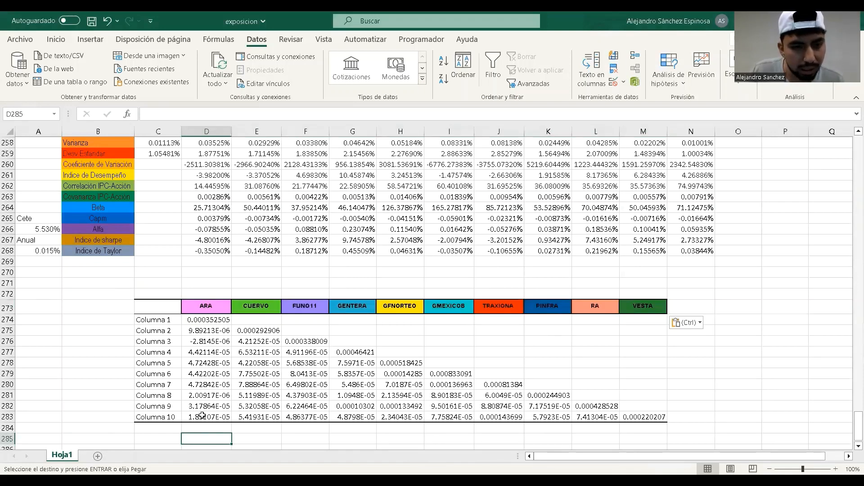
pyautogui.click(170, 321)
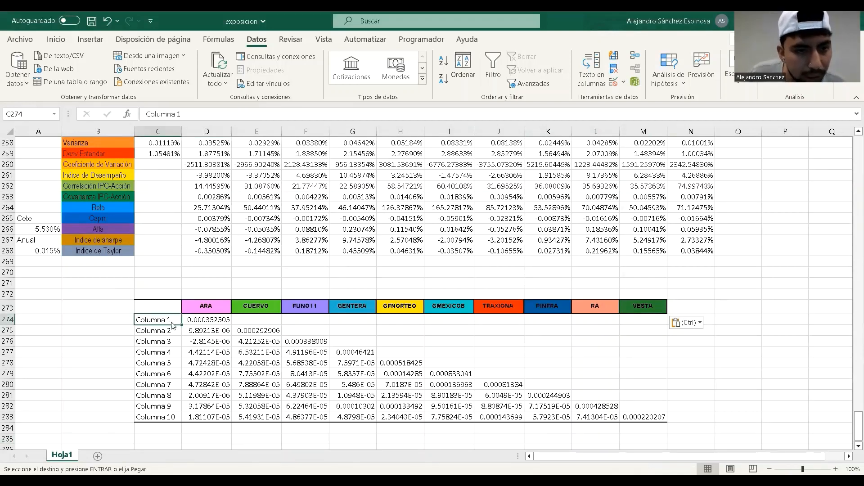
pyautogui.rightClick(172, 325)
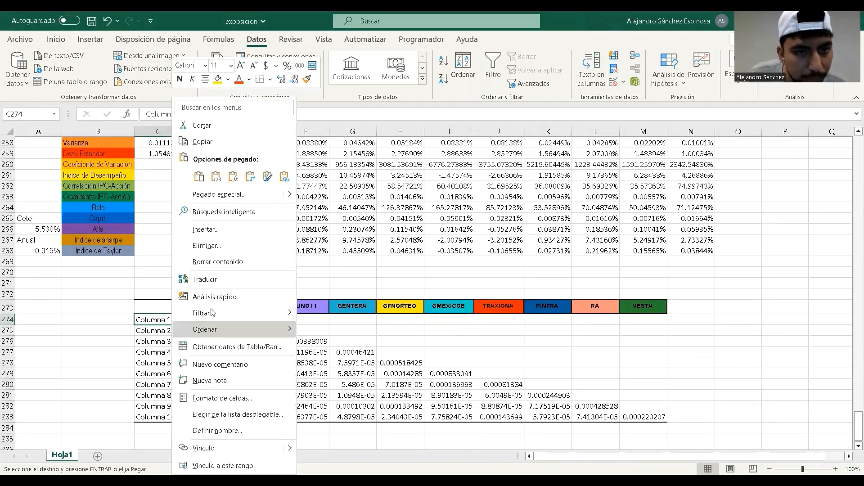
pyautogui.click(284, 176)
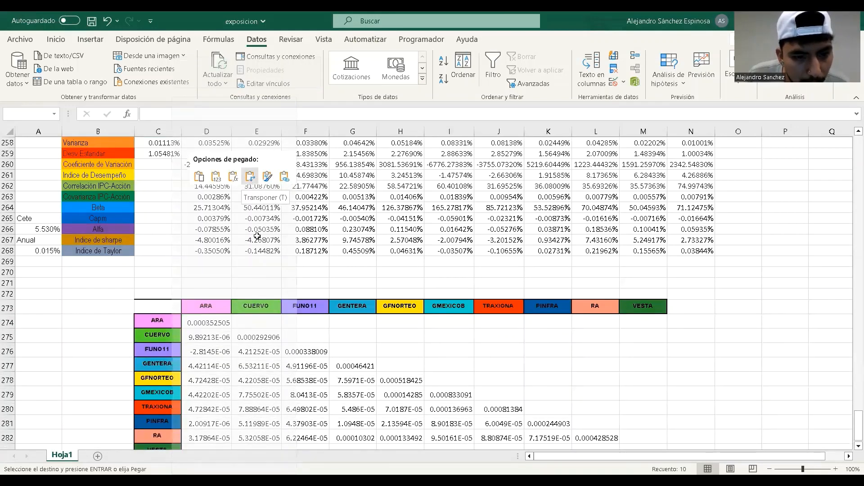
pyautogui.scroll(-3, 274, 348)
pyautogui.click(280, 379)
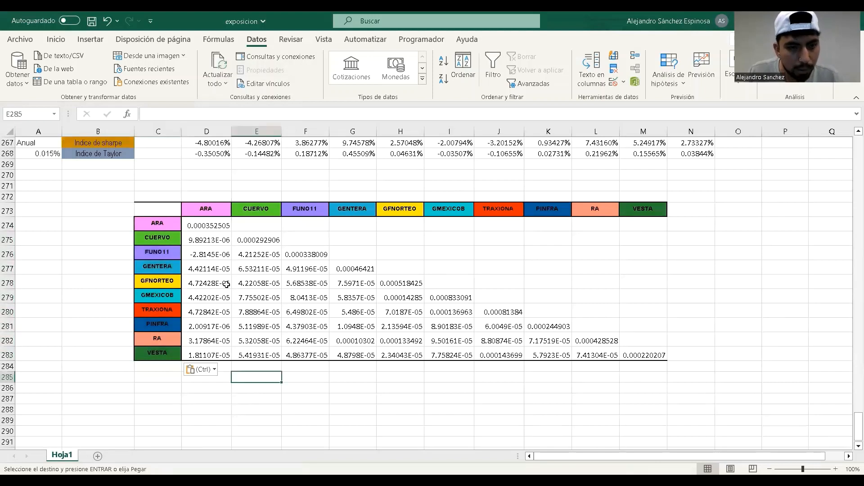
# - Fill the covariance matrix's ten diagonal variance cells, from D274 down to M283, with the standard dark green colour
pyautogui.click(213, 228)
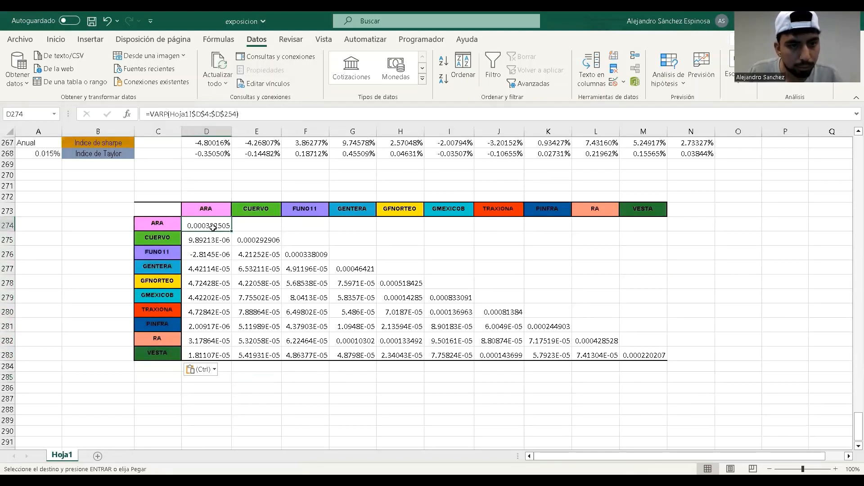
pyautogui.click(56, 40)
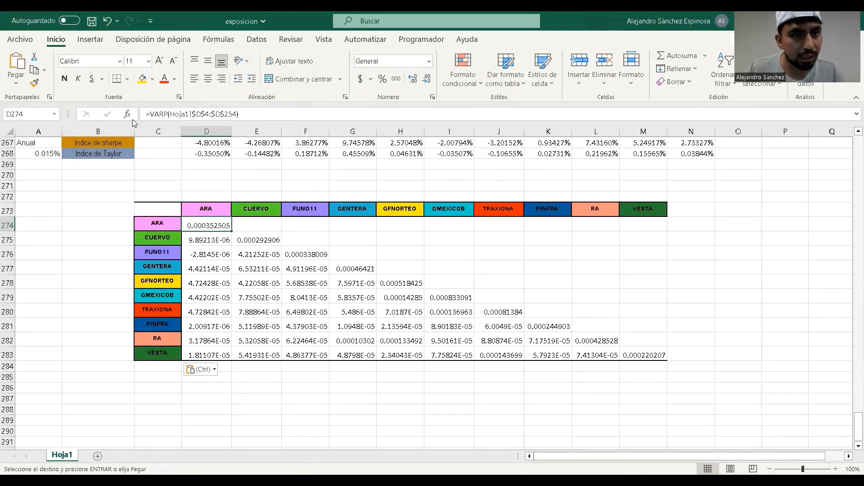
pyautogui.click(153, 80)
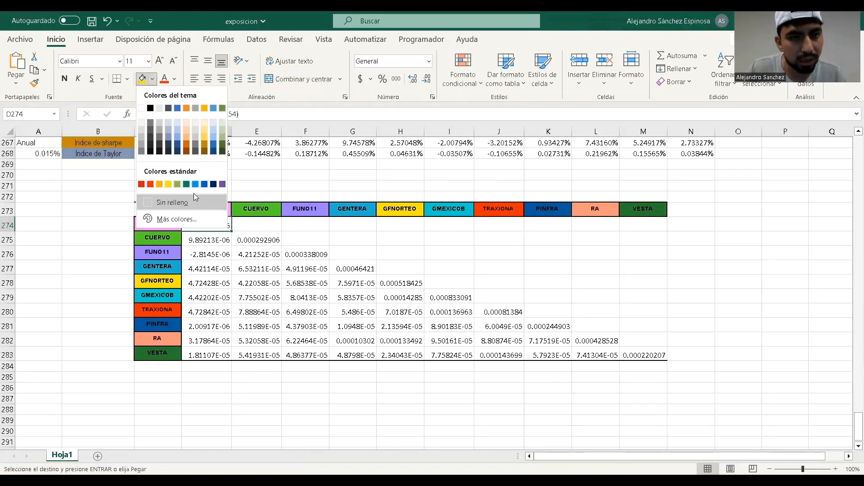
pyautogui.click(188, 184)
pyautogui.click(248, 238)
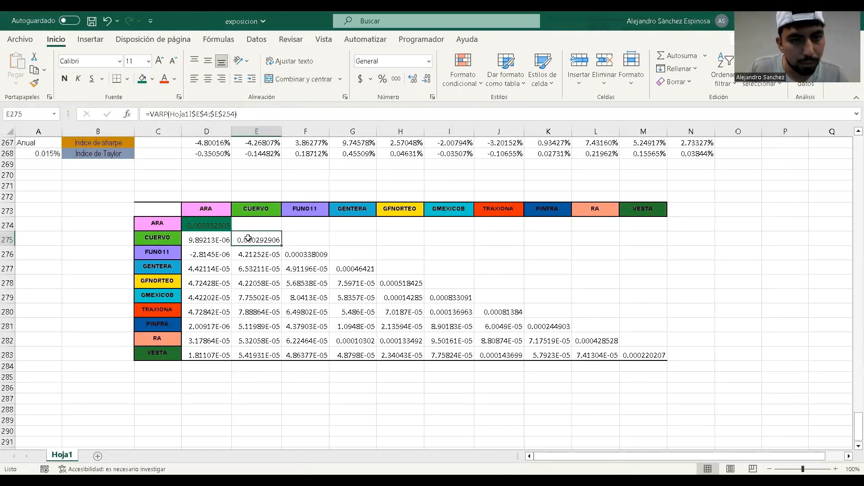
pyautogui.click(142, 79)
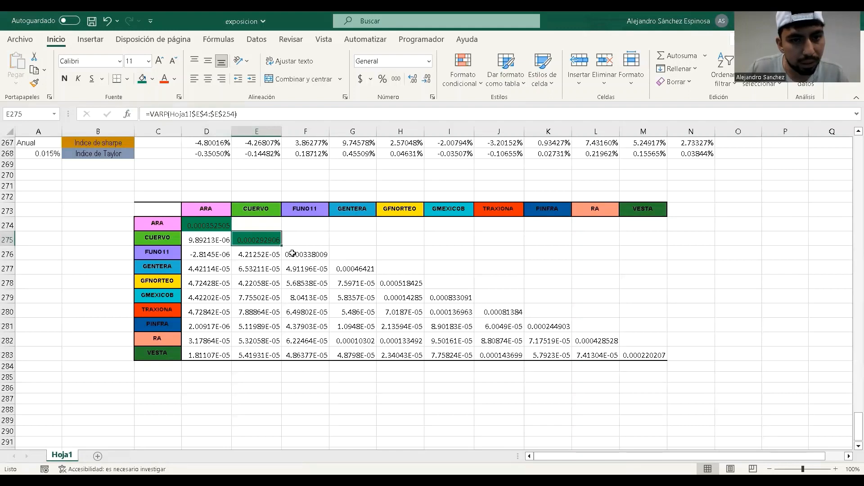
pyautogui.click(293, 253)
pyautogui.click(143, 80)
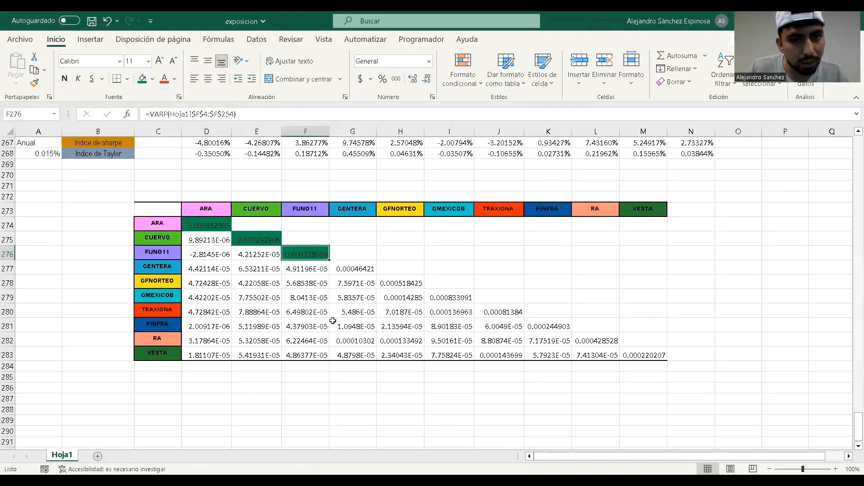
pyautogui.click(333, 270)
pyautogui.click(143, 79)
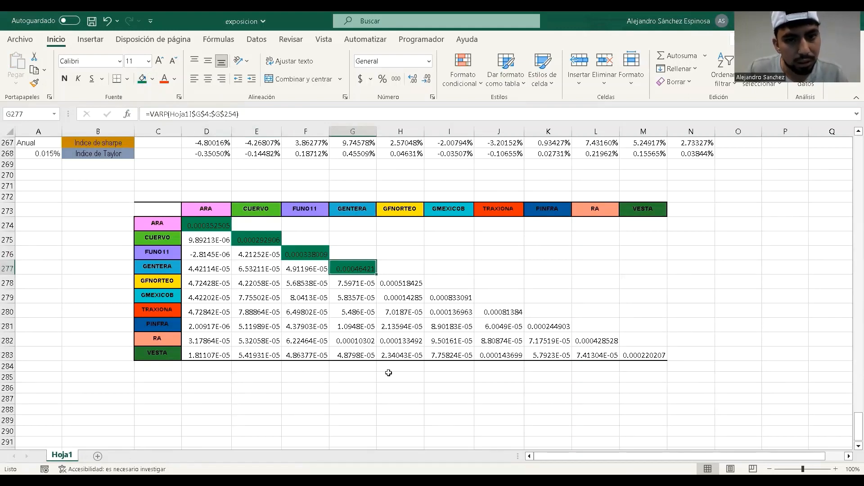
pyautogui.click(397, 284)
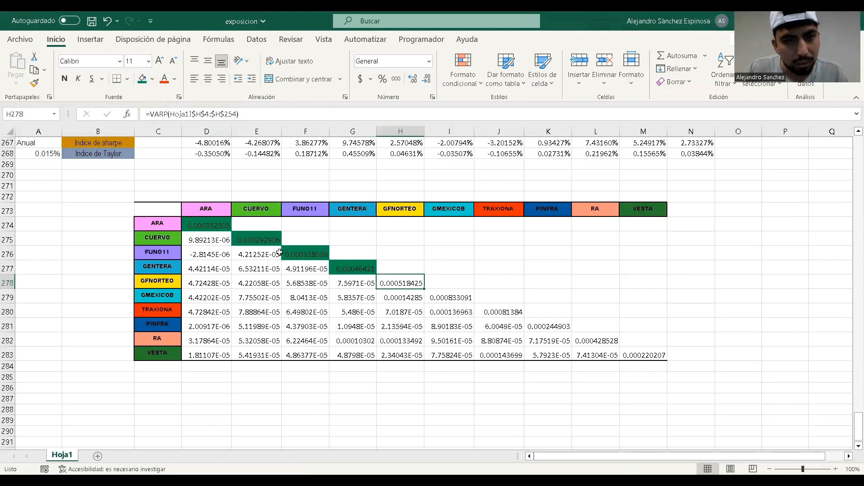
pyautogui.click(143, 79)
pyautogui.click(442, 296)
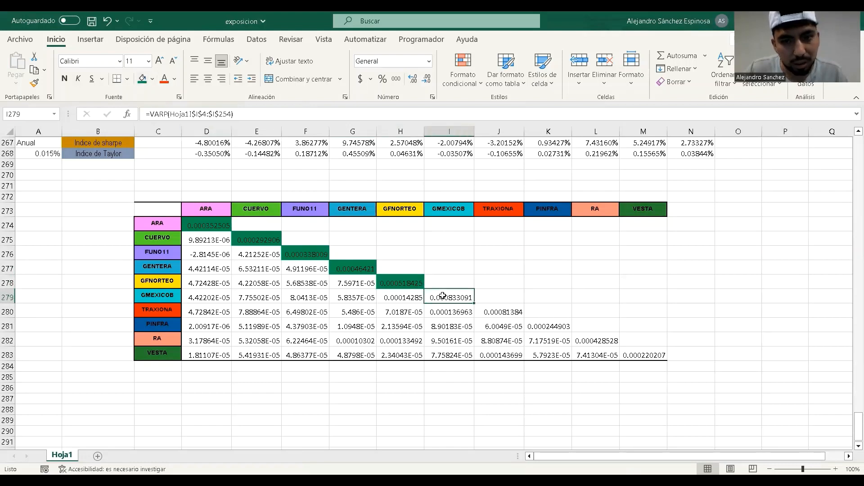
pyautogui.click(142, 83)
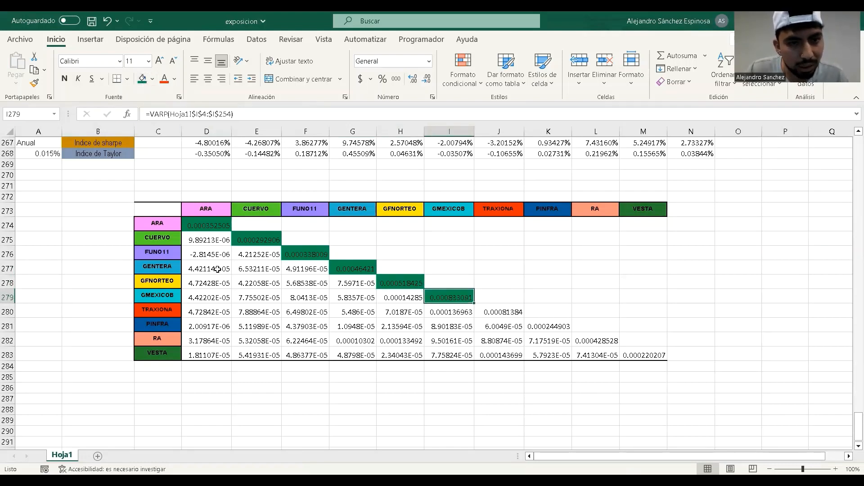
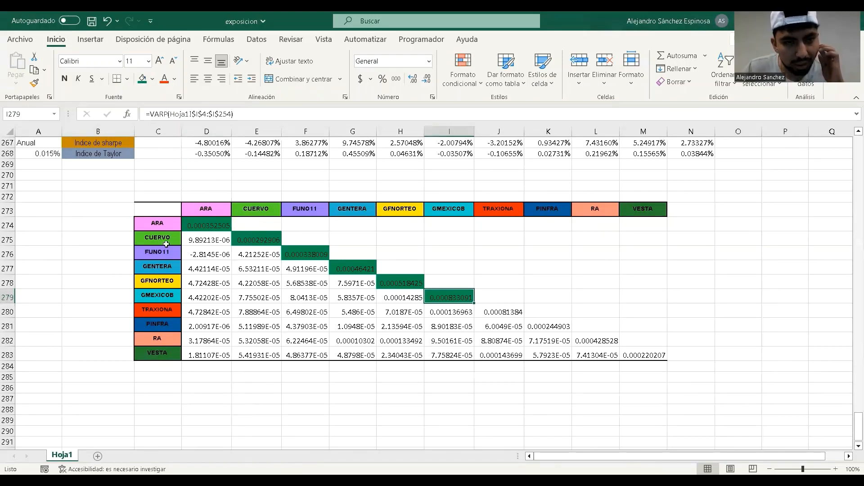
pyautogui.click(503, 314)
pyautogui.click(145, 80)
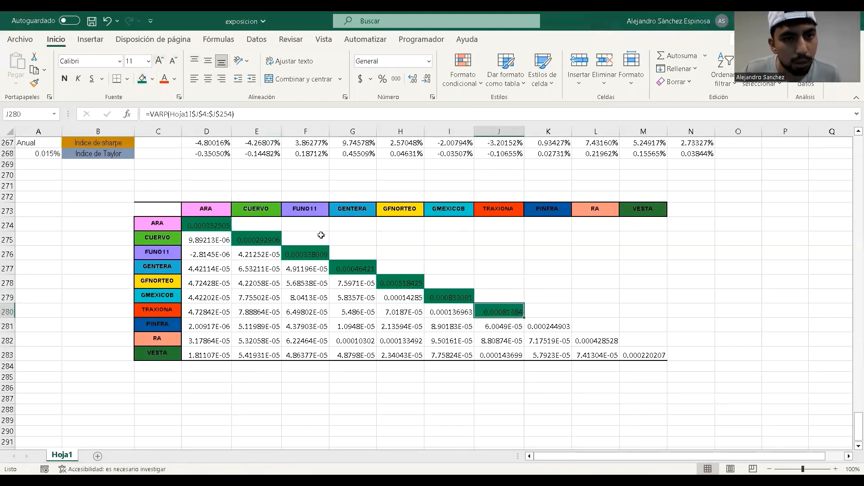
pyautogui.click(558, 325)
pyautogui.click(143, 79)
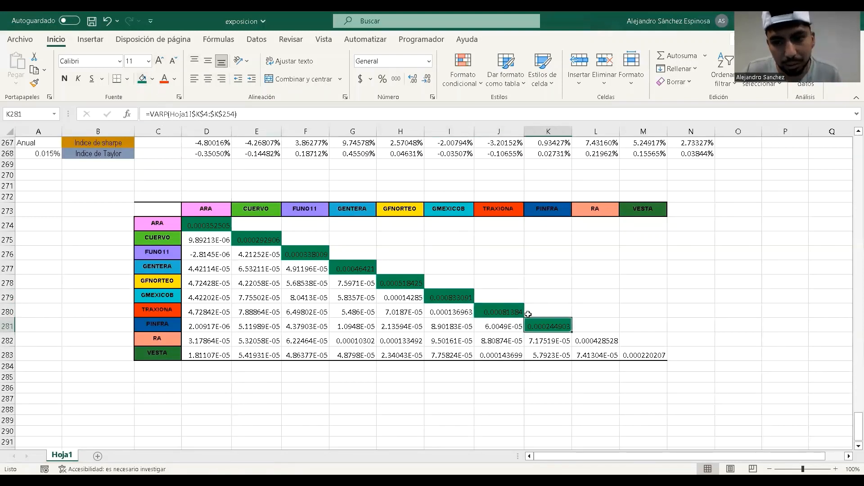
pyautogui.click(587, 342)
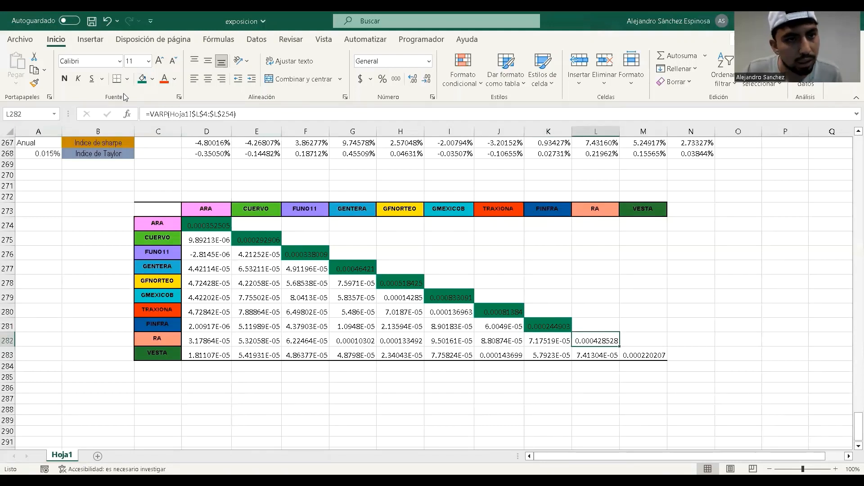
pyautogui.click(142, 79)
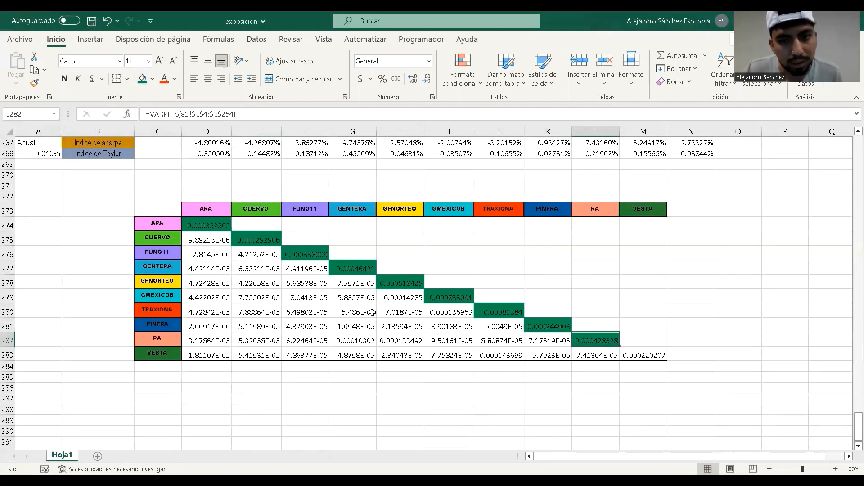
pyautogui.click(638, 353)
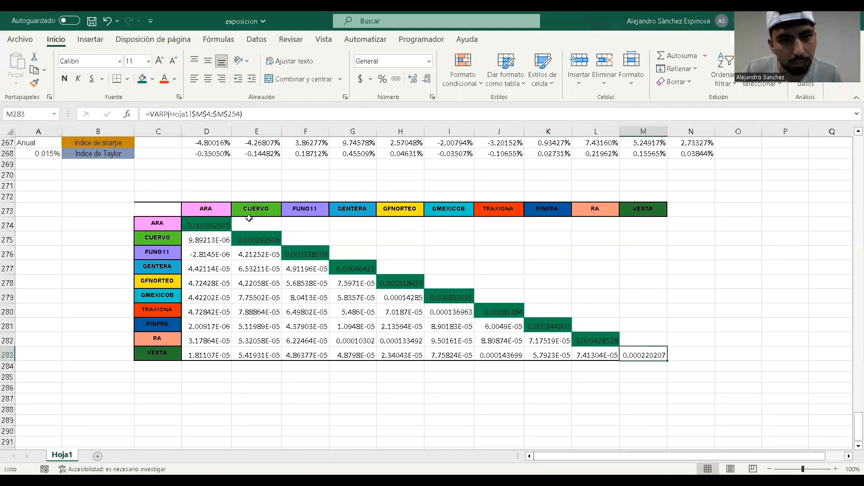
pyautogui.click(143, 80)
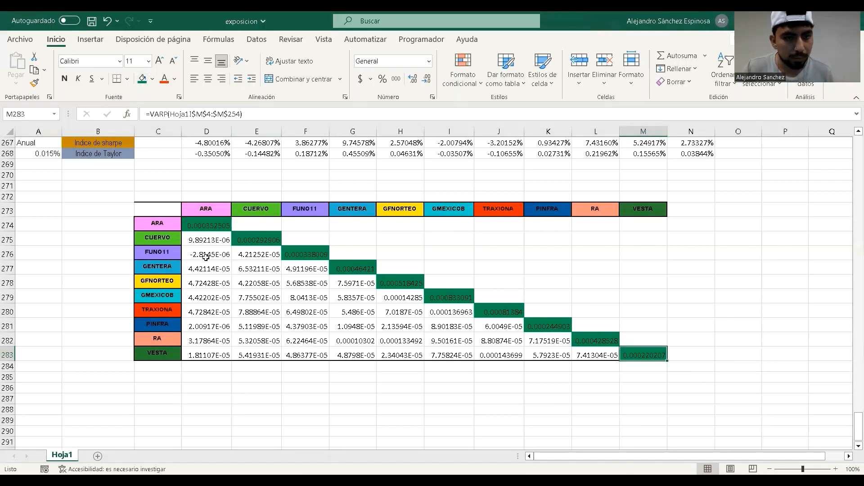
# - Copy the ARA covariances in D275:D283 and paste them transposed along row 274, starting at E274
pyautogui.moveTo(208, 242); pyautogui.dragTo(226, 355)
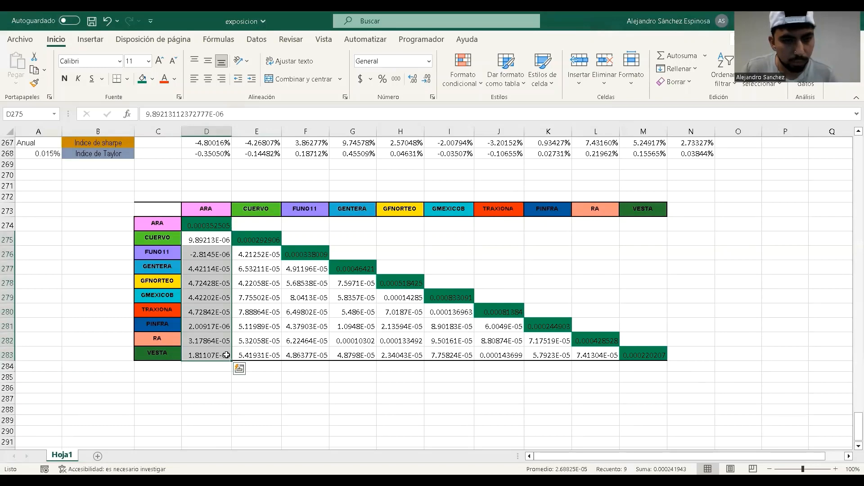
pyautogui.hotkey('ctrl', 'c')
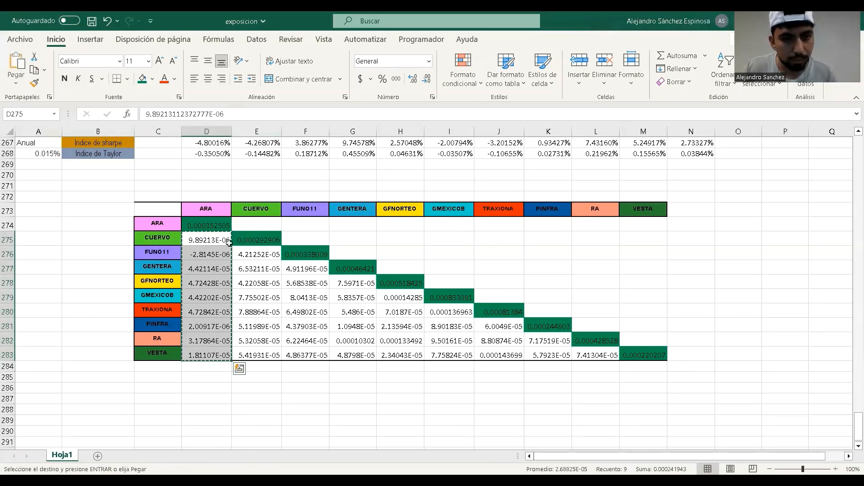
pyautogui.click(275, 226)
pyautogui.rightClick(291, 221)
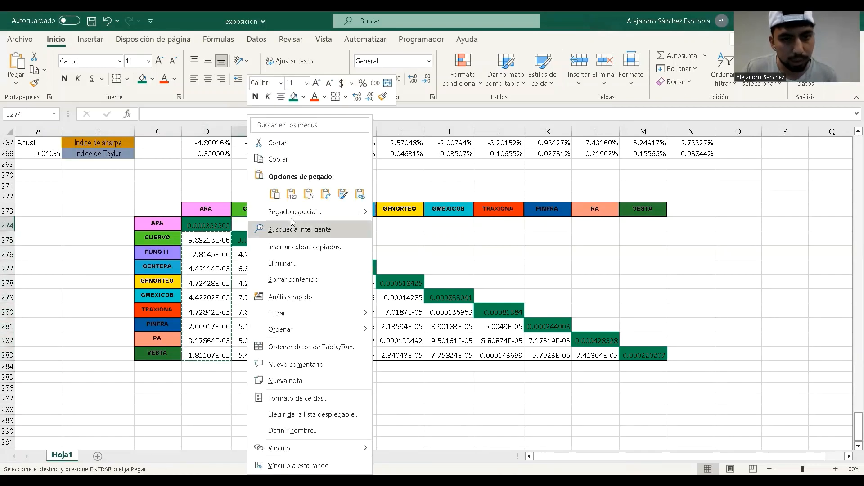
pyautogui.click(324, 196)
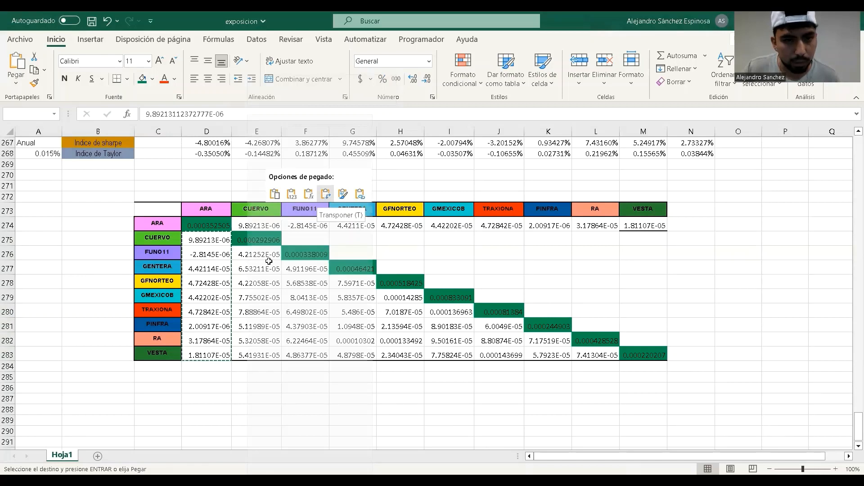
# - Copy the CUERVO covariances in E276:E283 and paste them transposed along row 275, starting at F275
pyautogui.moveTo(267, 254); pyautogui.dragTo(279, 355)
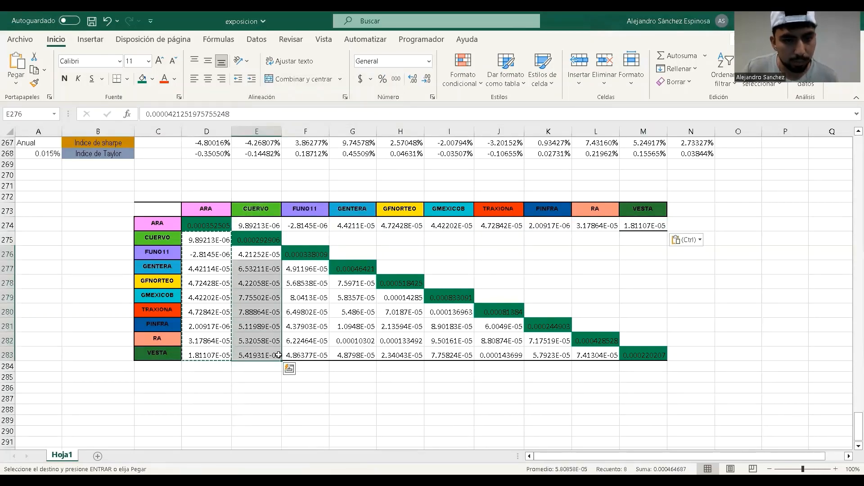
pyautogui.hotkey('ctrl', 'c')
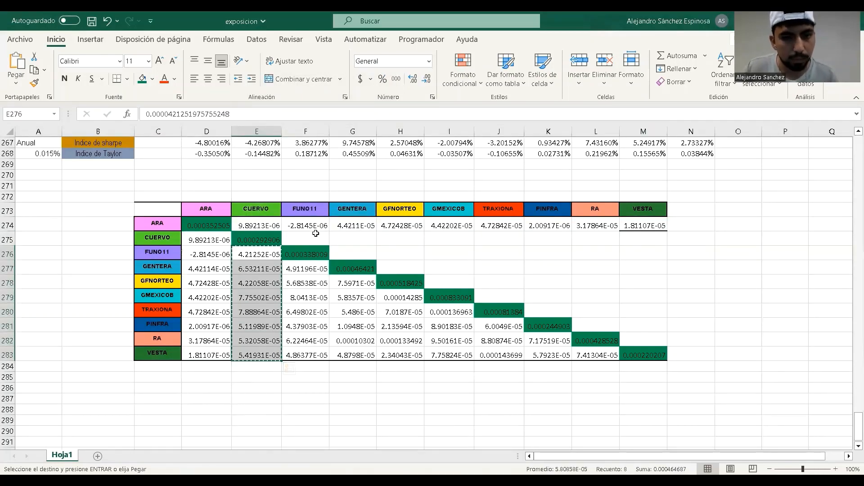
pyautogui.rightClick(316, 236)
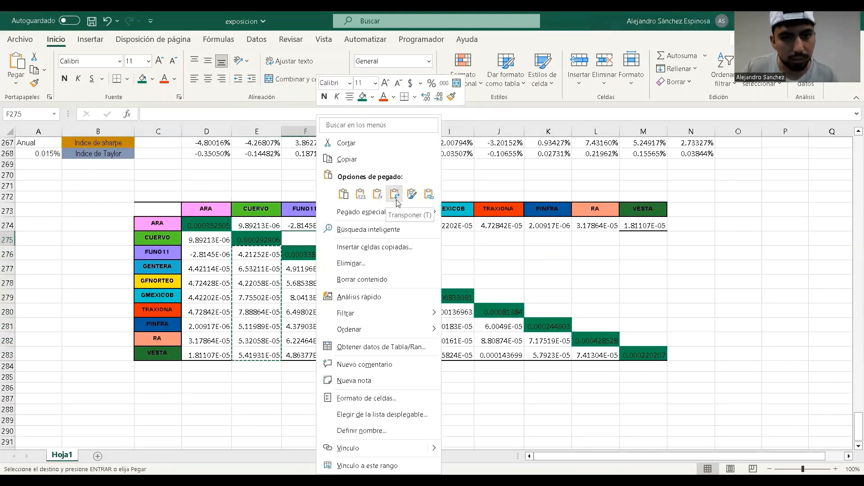
pyautogui.click(396, 198)
# - Copy the FUNO11 covariances in F277:F283 and paste them transposed along row 276, starting at G276
pyautogui.click(294, 270)
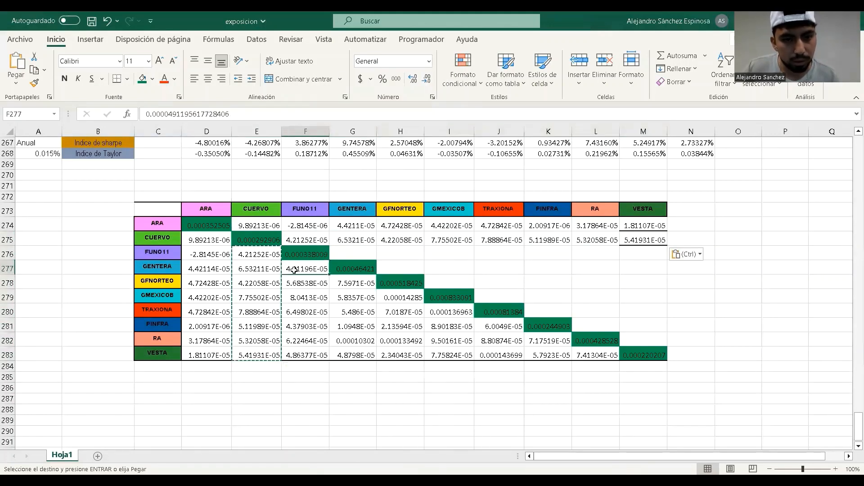
pyautogui.moveTo(294, 270); pyautogui.dragTo(309, 352)
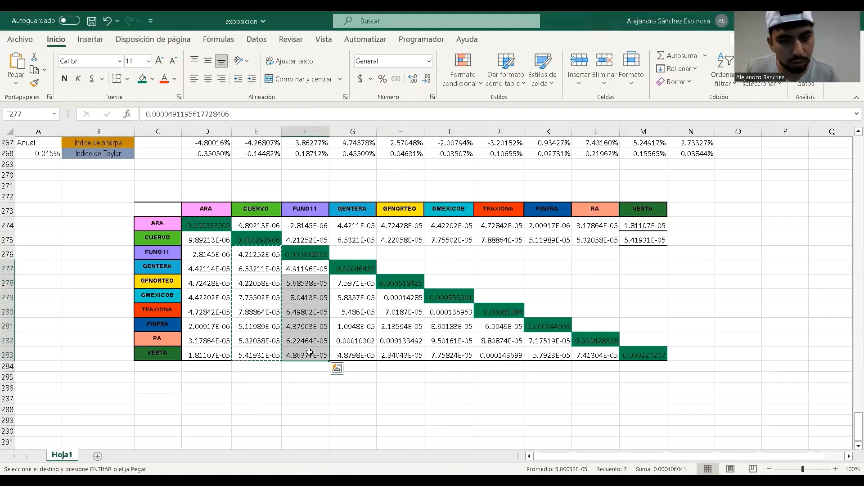
pyautogui.hotkey('ctrl', 'c')
pyautogui.click(352, 255)
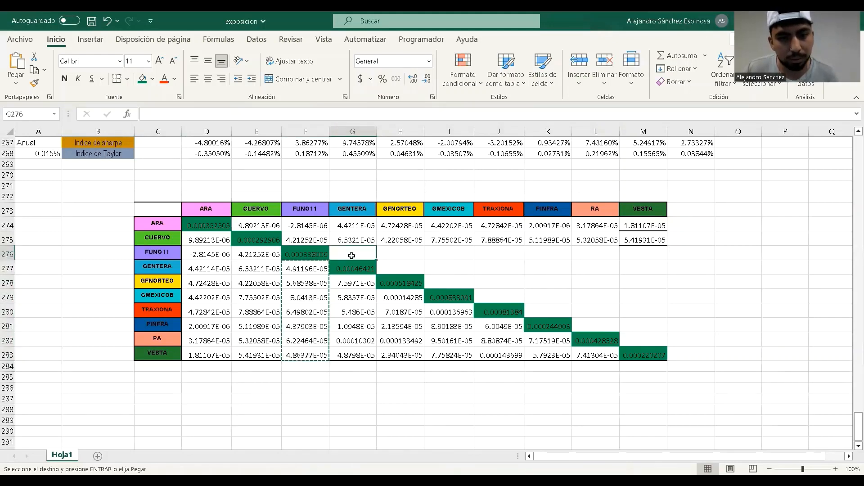
pyautogui.rightClick(351, 256)
pyautogui.click(431, 194)
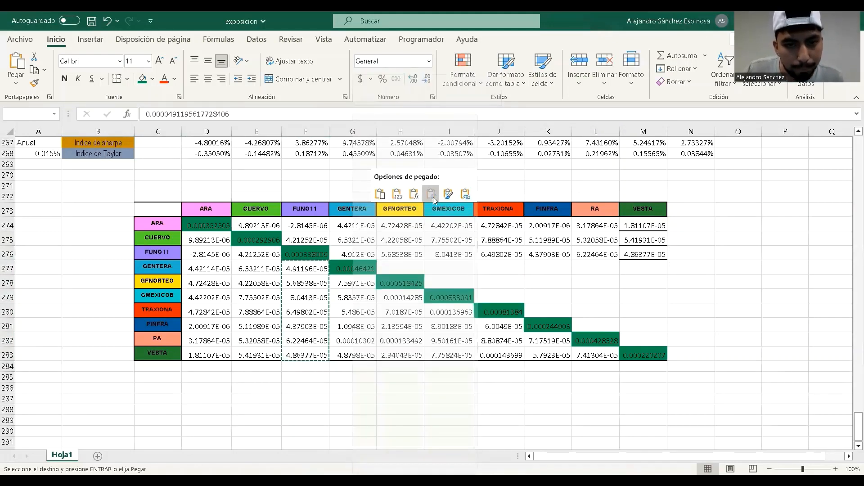
pyautogui.click(432, 196)
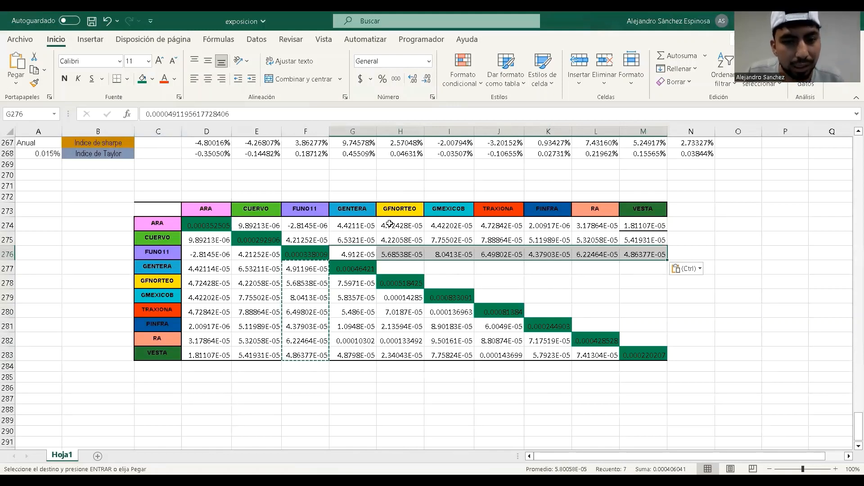
# - Copy the GENTERA covariances in G278:G283 and paste them transposed along row 277, starting at H277
pyautogui.click(356, 282)
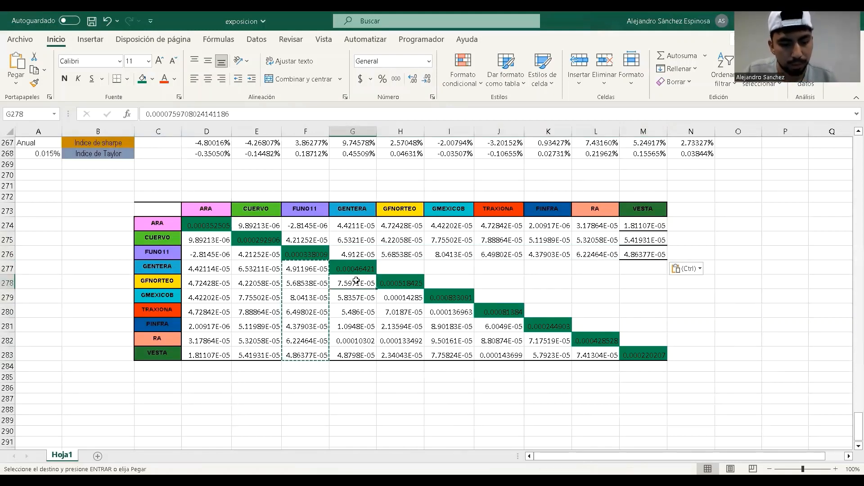
pyautogui.hotkey('shift', 'Down')
pyautogui.hotkey('shift', 'Down')
pyautogui.hotkey('shift', 'Down')
pyautogui.hotkey('shift', 'Down')
pyautogui.hotkey('shift', 'Down')
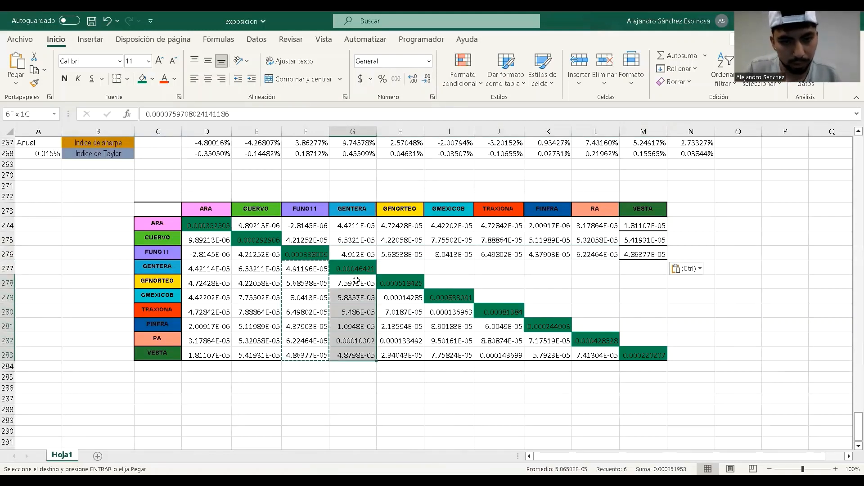
pyautogui.hotkey('ctrl', 'c')
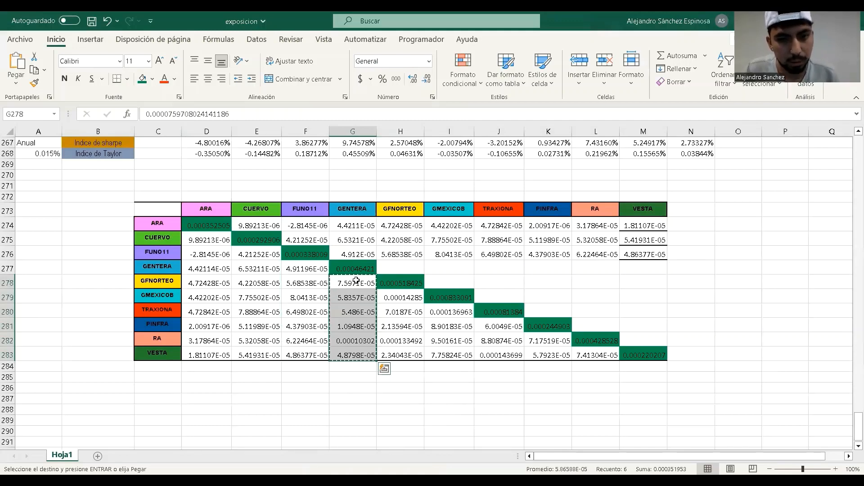
pyautogui.click(416, 267)
pyautogui.rightClick(416, 267)
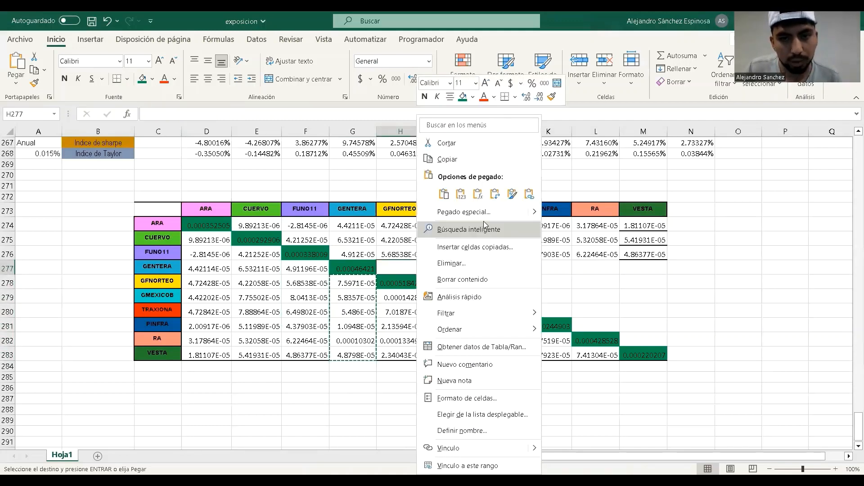
pyautogui.click(495, 194)
# - Copy the GFNORTEO covariances in H279:H283 and paste them transposed along row 278, starting at I278
pyautogui.moveTo(400, 297); pyautogui.dragTo(403, 351)
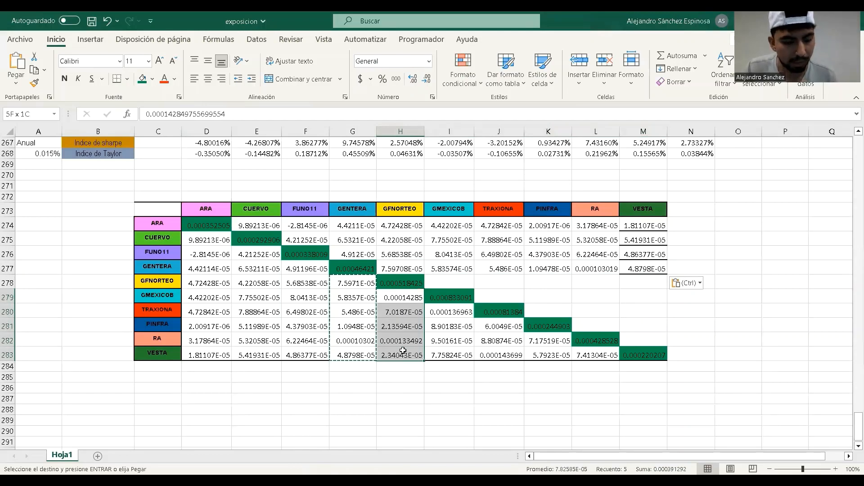
pyautogui.hotkey('ctrl', 'c')
pyautogui.click(444, 282)
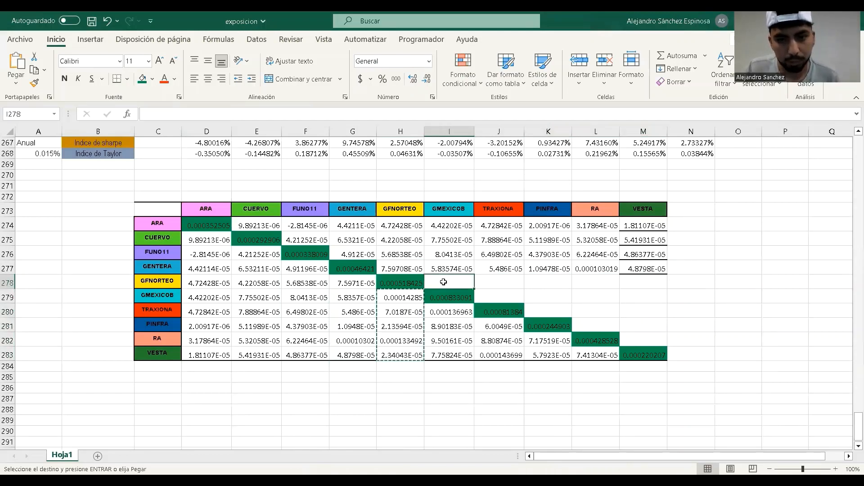
pyautogui.rightClick(444, 282)
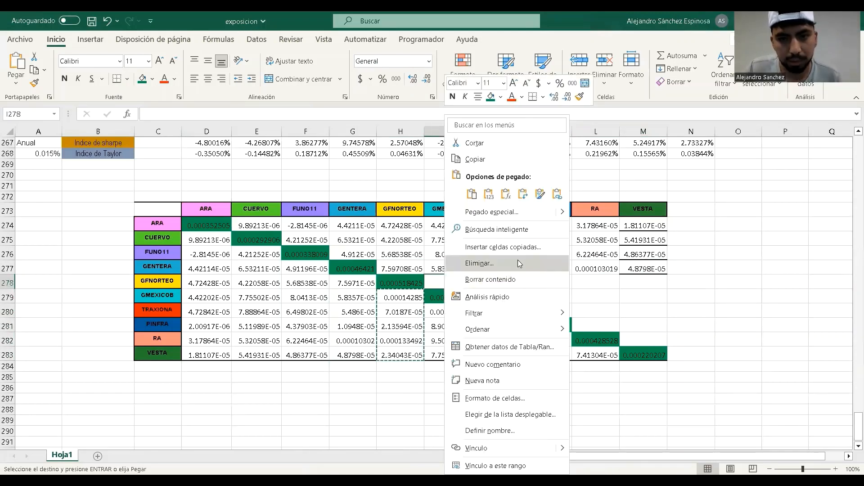
pyautogui.click(522, 194)
# - Copy the GMEXICOB covariances in I280:I283 and paste them transposed along row 279, starting at J279
pyautogui.moveTo(449, 311); pyautogui.dragTo(450, 351)
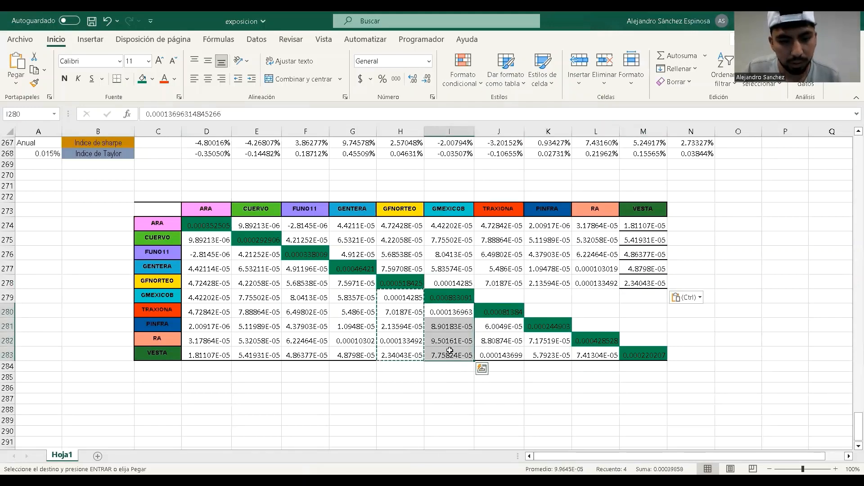
pyautogui.hotkey('ctrl', 'c')
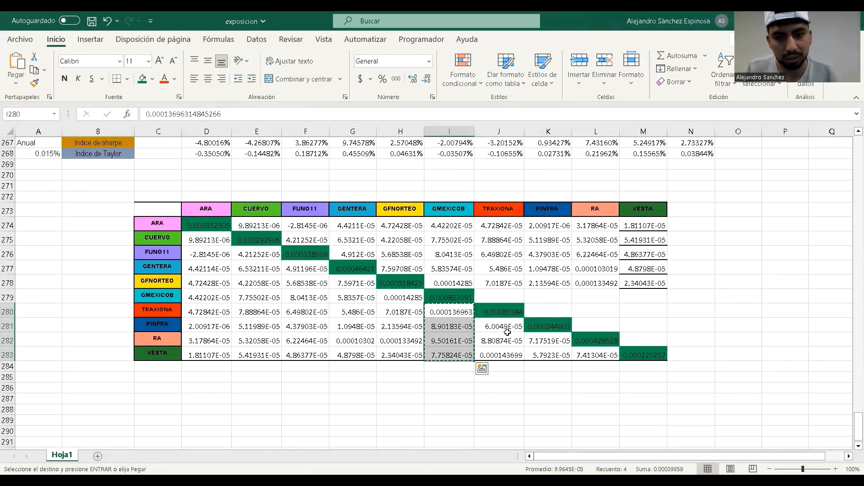
pyautogui.click(500, 298)
pyautogui.rightClick(503, 301)
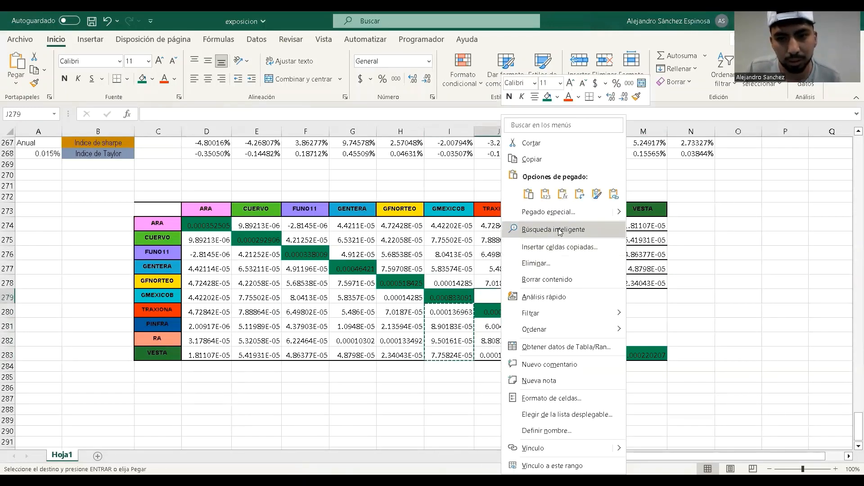
pyautogui.click(585, 196)
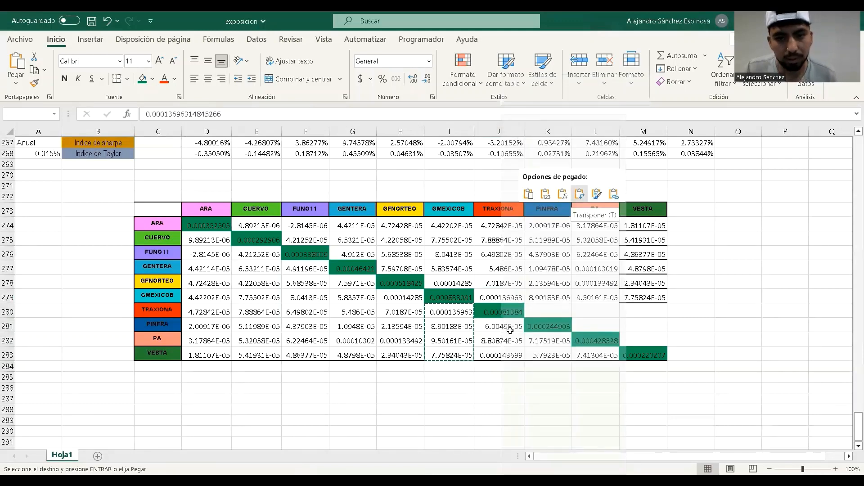
# - Copy the TRAXIONA covariances in J281:J283 and paste them transposed along row 280, starting at K280
pyautogui.moveTo(510, 331); pyautogui.dragTo(509, 353)
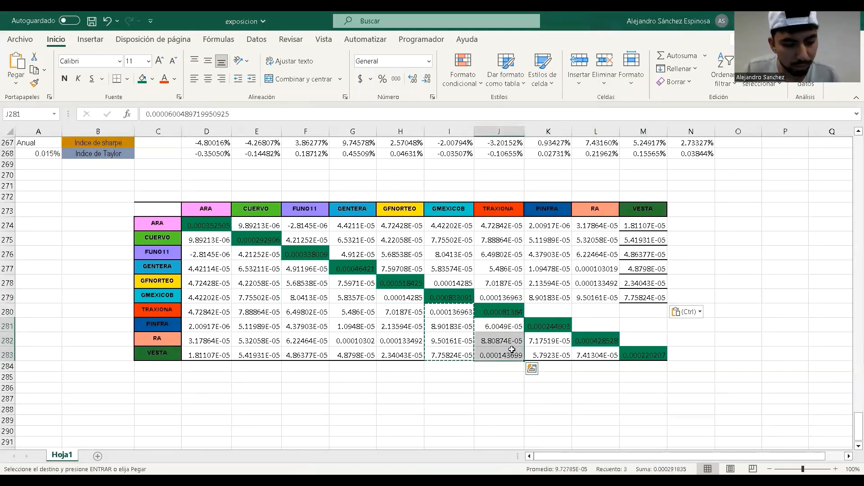
pyautogui.hotkey('ctrl', 'c')
pyautogui.click(564, 313)
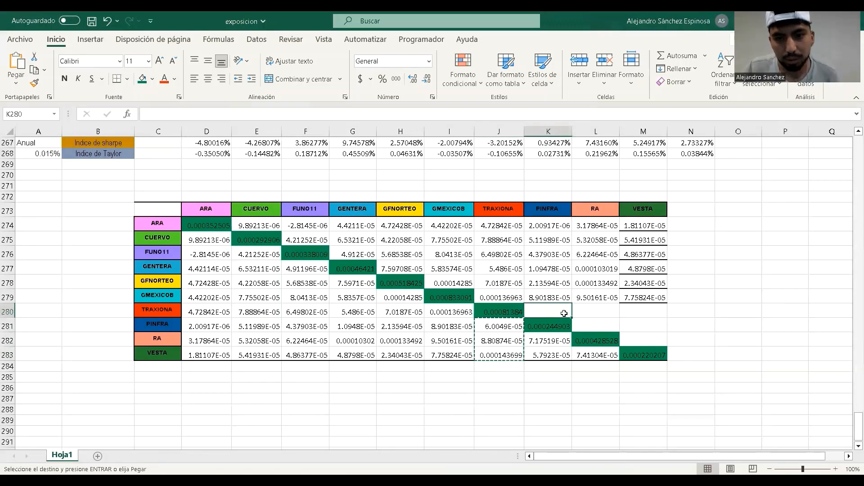
pyautogui.rightClick(564, 313)
pyautogui.click(643, 194)
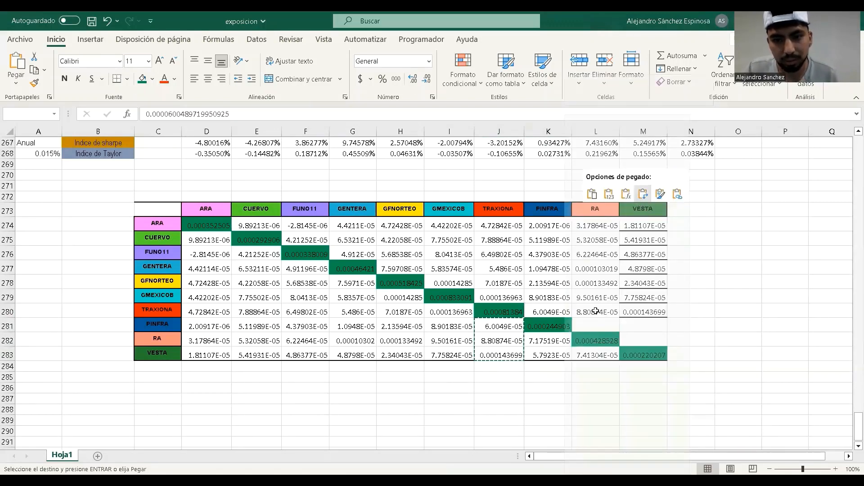
# - Copy the PINFRA covariances in K282:K283 and paste them transposed along row 281, starting at L281
pyautogui.moveTo(550, 340); pyautogui.dragTo(550, 356)
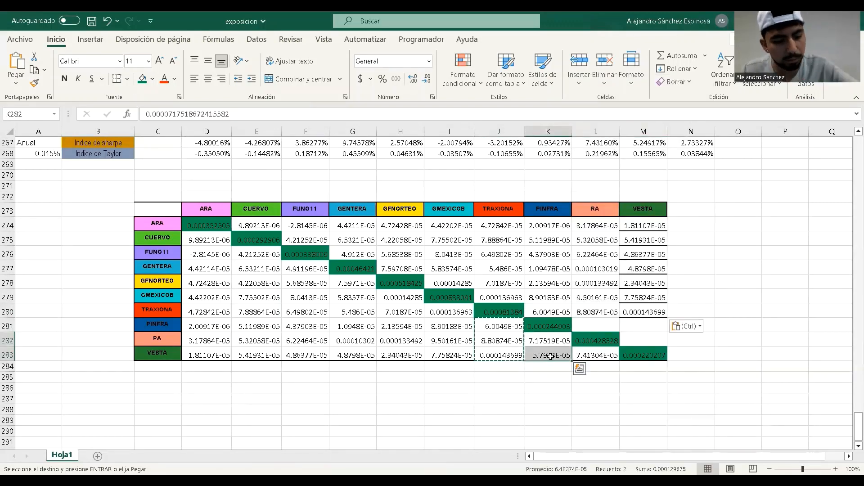
pyautogui.hotkey('ctrl', 'c')
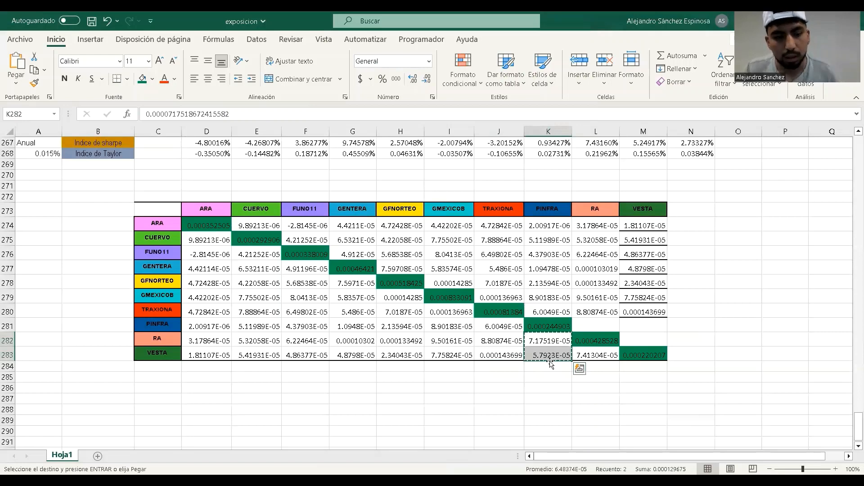
pyautogui.click(595, 328)
pyautogui.rightClick(596, 326)
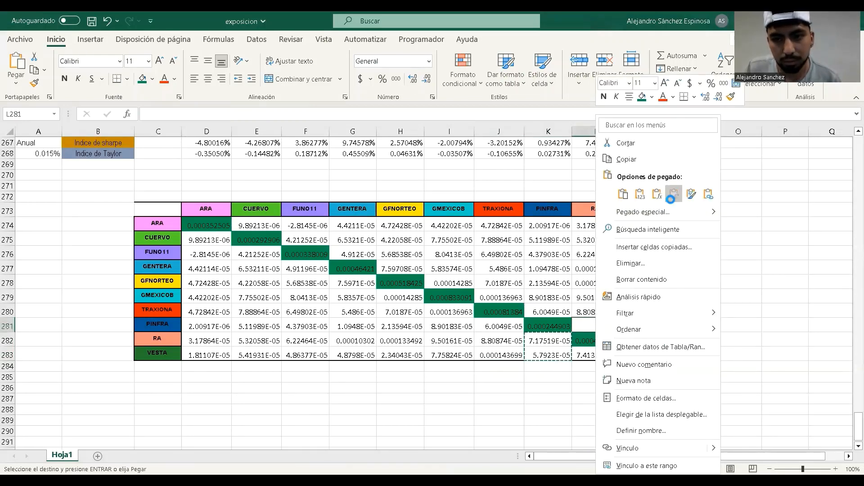
pyautogui.click(671, 198)
# - Copy the RA–VESTA covariance from L283 into M282 to complete the symmetric matrix
pyautogui.click(594, 356)
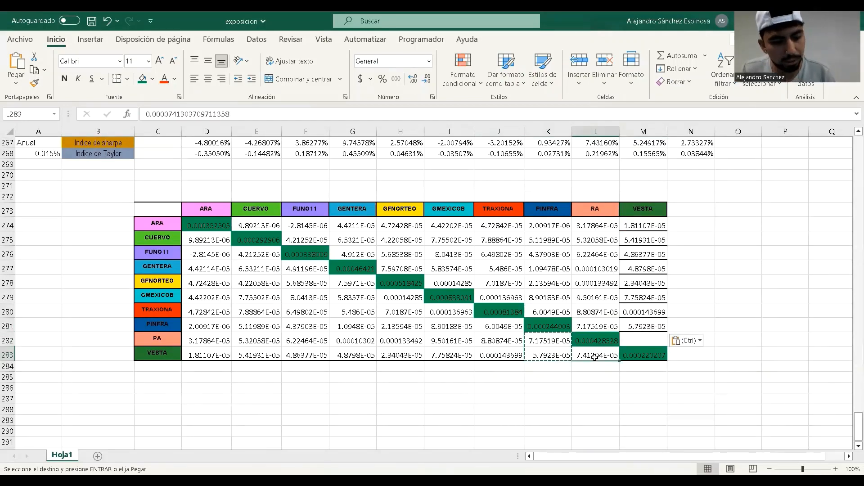
pyautogui.hotkey('ctrl', 'c')
pyautogui.click(630, 342)
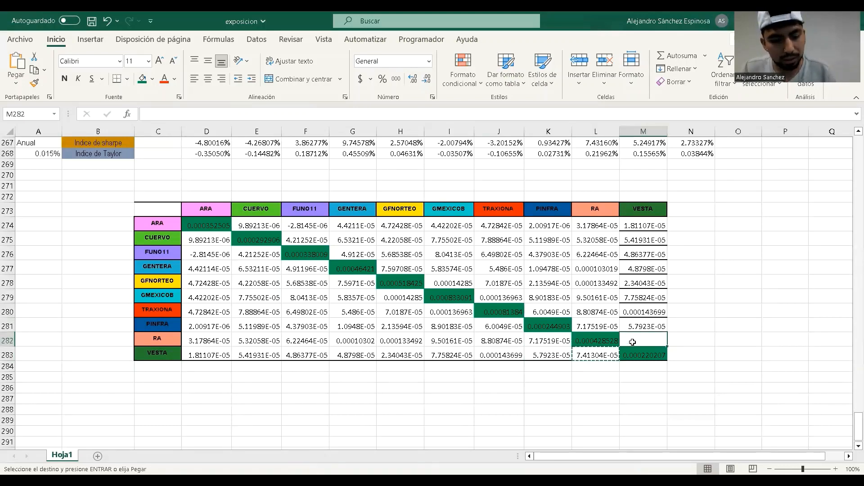
pyautogui.hotkey('ctrl', 'v')
pyautogui.click(613, 376)
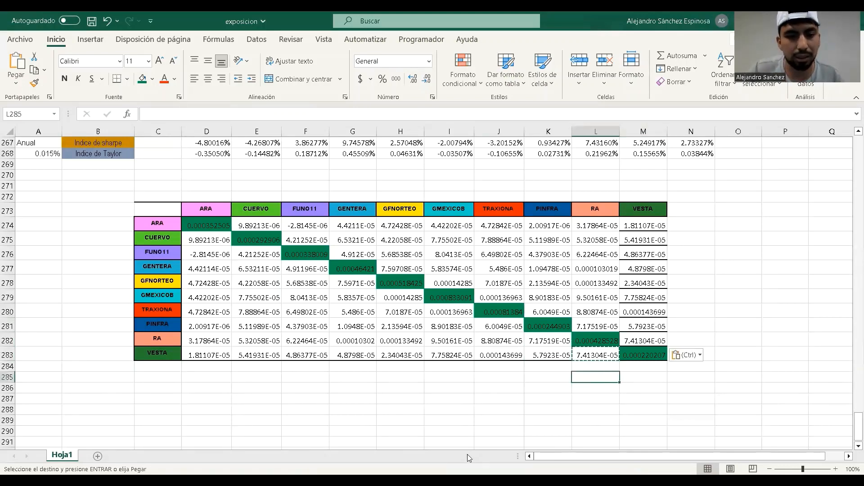
# - Enter the title "Matriz de covarianza" in D271, above the matrix headers
pyautogui.scroll(-1, 413, 424)
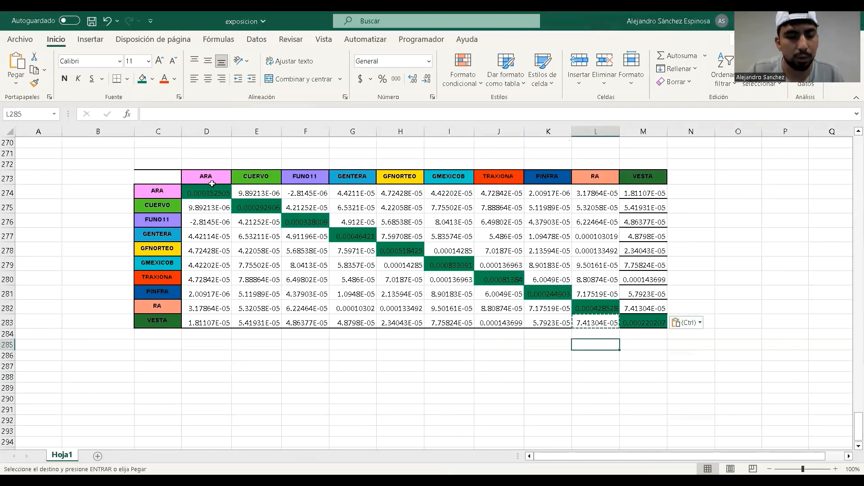
pyautogui.scroll(4, 239, 258)
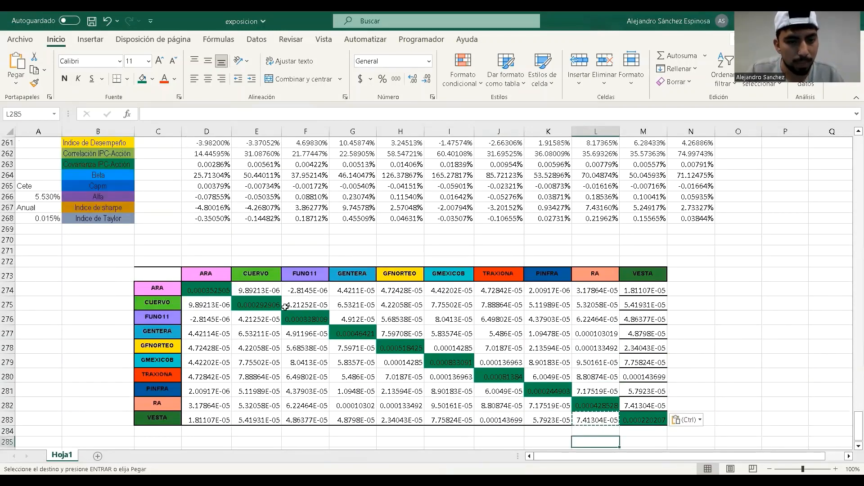
pyautogui.scroll(-1, 278, 287)
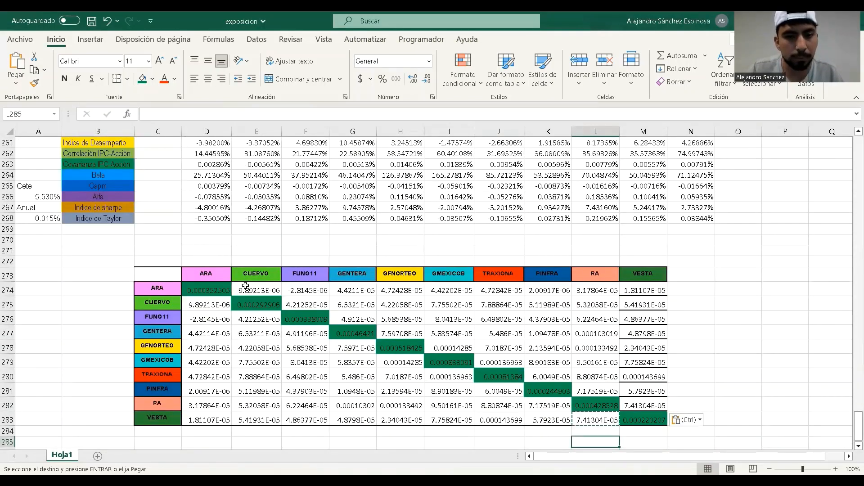
pyautogui.scroll(-2, 246, 285)
pyautogui.click(223, 183)
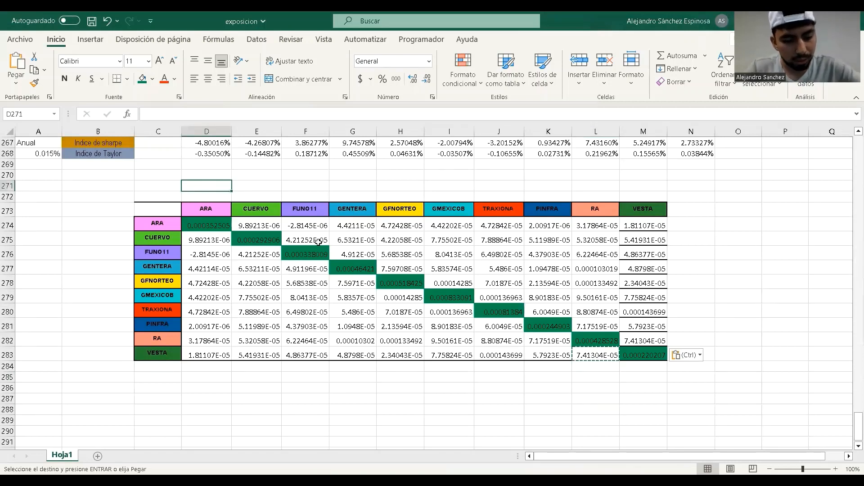
pyautogui.write('Matriz de cova')
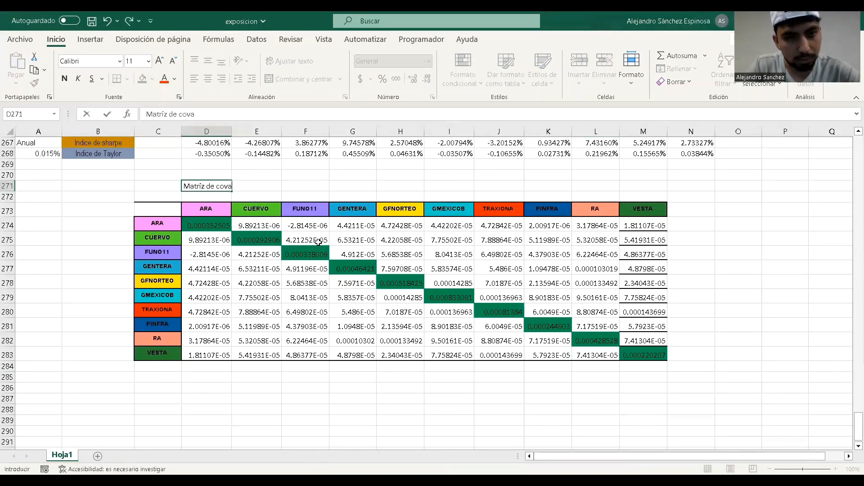
pyautogui.write('rianza')
pyautogui.press('Return')
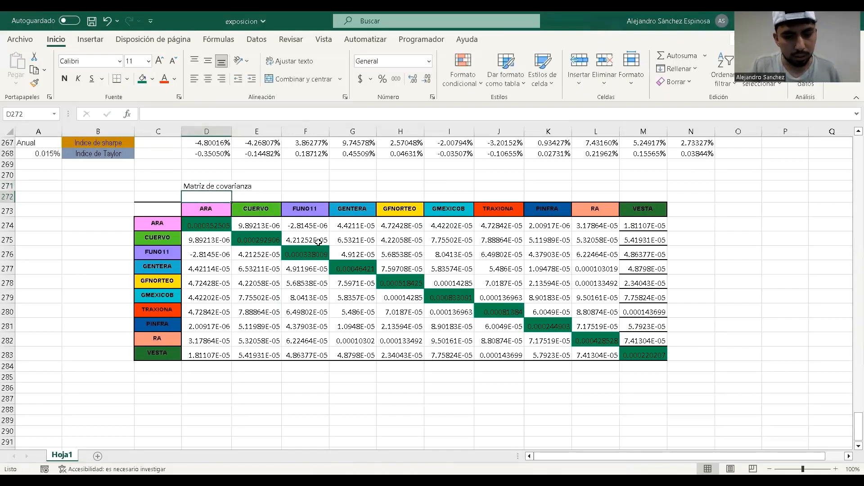
# - Merge and center the matrix title across D271:M271 and fill it with the dark green colour
pyautogui.press('Up')
pyautogui.hotkey('shift', 'Right')
pyautogui.hotkey('shift', 'Right')
pyautogui.hotkey('shift', 'Right')
pyautogui.hotkey('shift', 'Right')
pyautogui.hotkey('shift', 'Right')
pyautogui.hotkey('shift', 'Right')
pyautogui.hotkey('shift', 'Right')
pyautogui.hotkey('shift', 'Right')
pyautogui.hotkey('shift', 'Right')
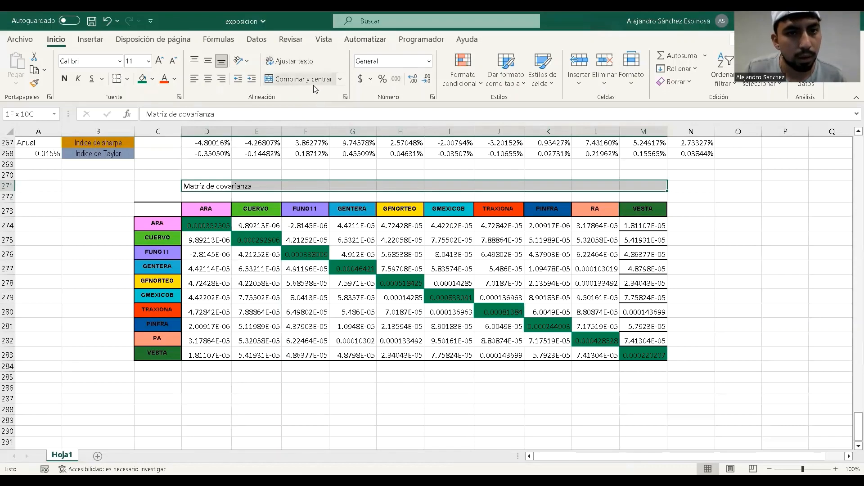
pyautogui.click(297, 79)
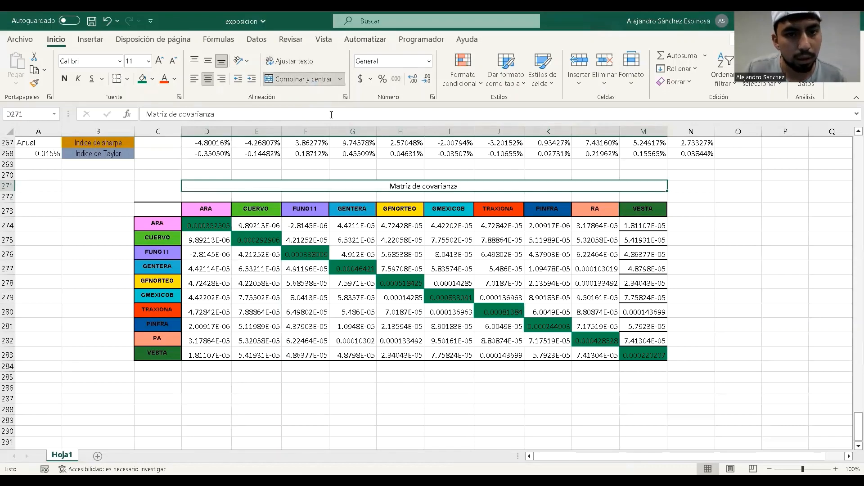
pyautogui.click(141, 82)
# - Start a Coeficiente de correlación analysis with the ten stocks' daily returns in D4:M254 as the input range
pyautogui.scroll(-1, 289, 428)
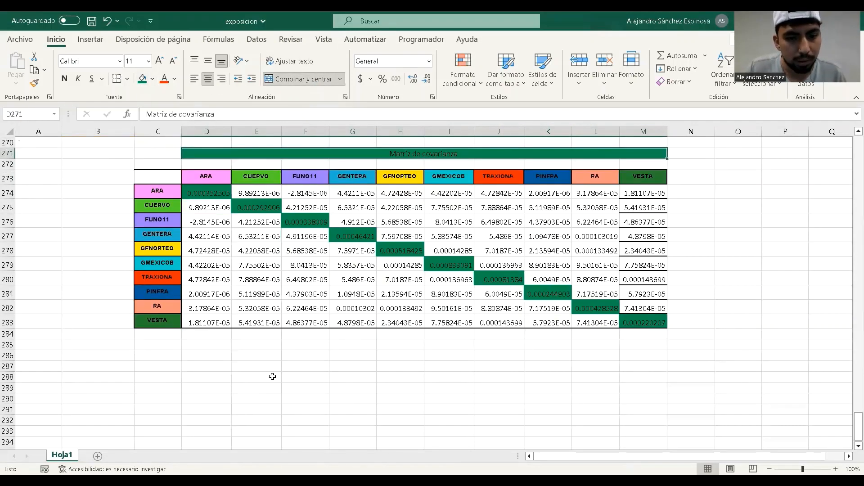
pyautogui.click(238, 361)
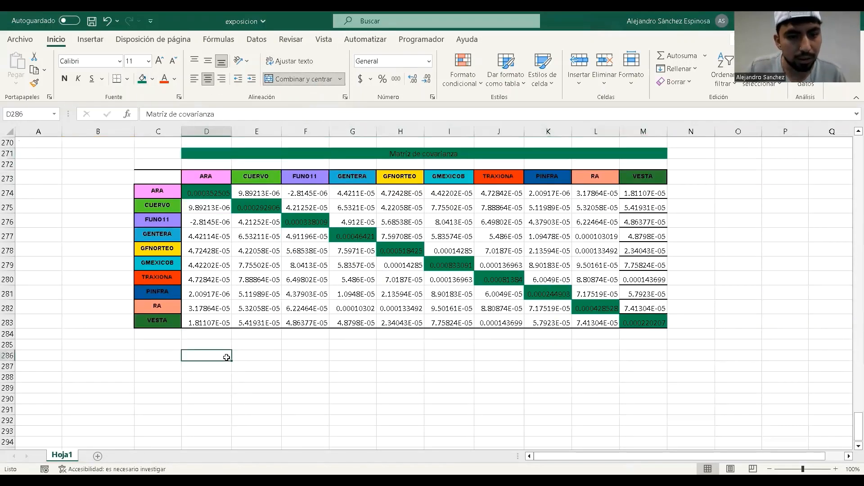
pyautogui.click(266, 41)
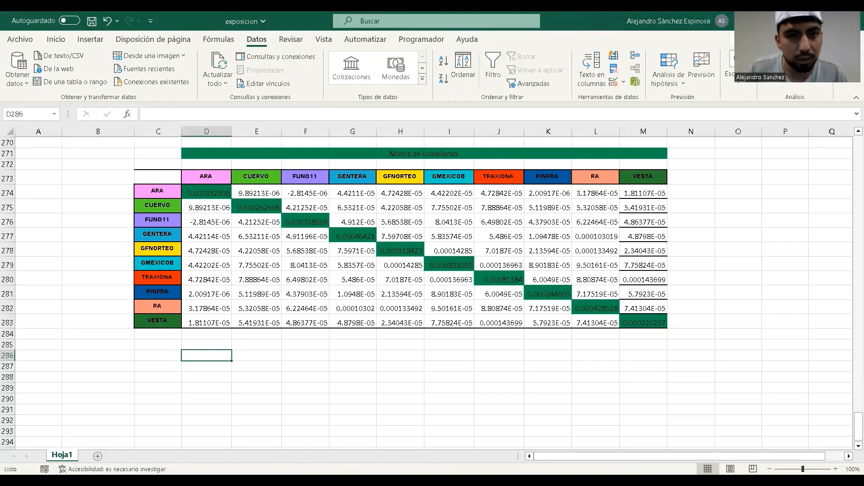
pyautogui.click(793, 56)
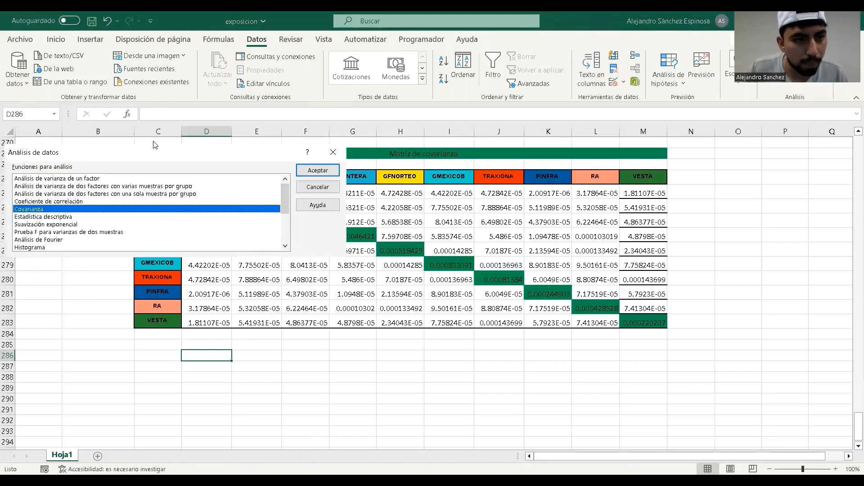
pyautogui.click(50, 203)
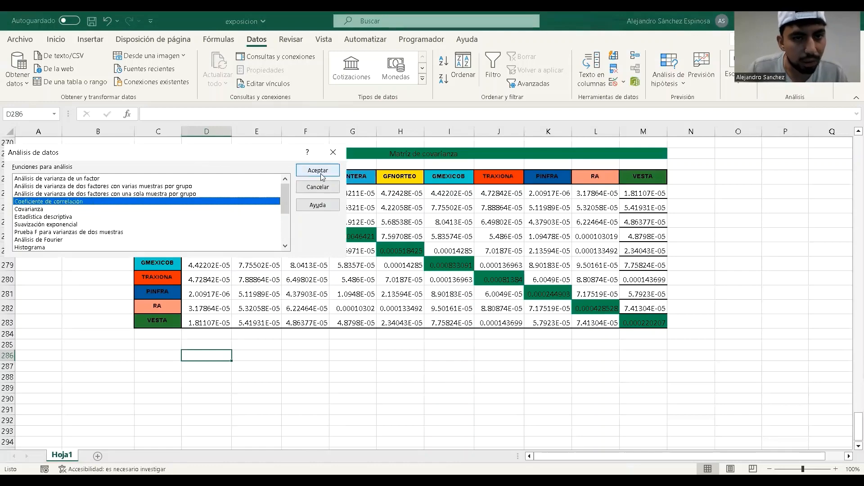
pyautogui.click(306, 167)
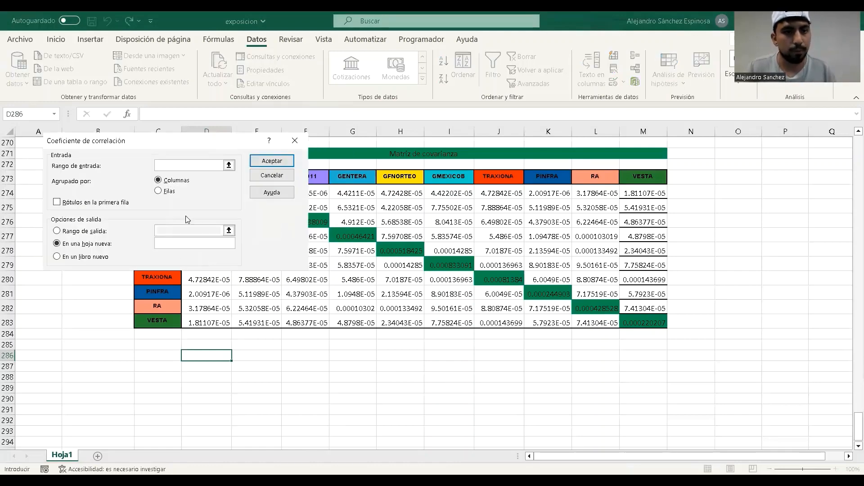
pyautogui.click(229, 165)
pyautogui.scroll(20, 484, 244)
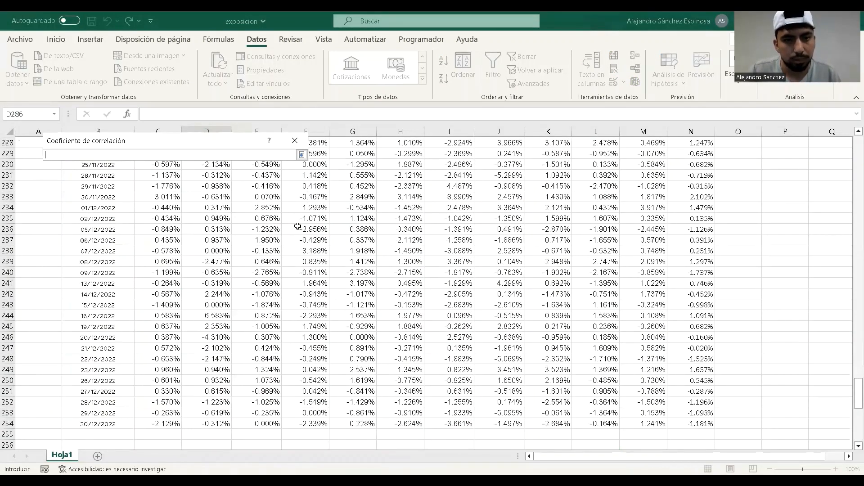
pyautogui.moveTo(853, 326); pyautogui.dragTo(852, 144)
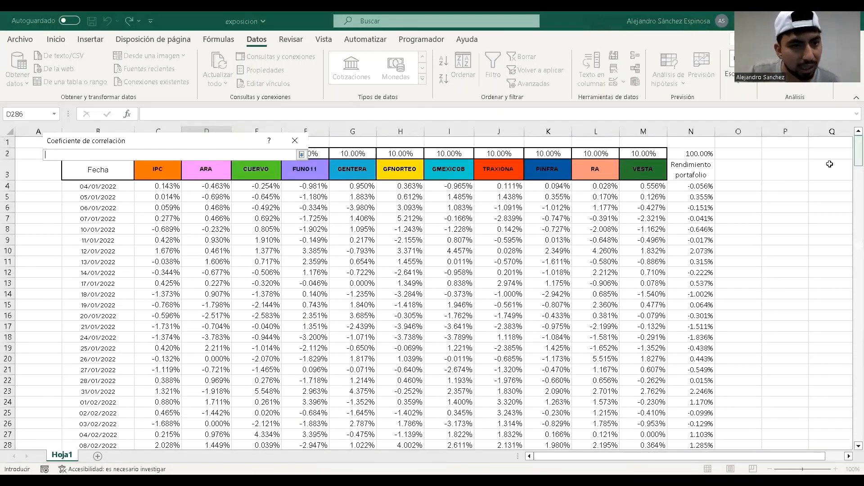
pyautogui.click(200, 186)
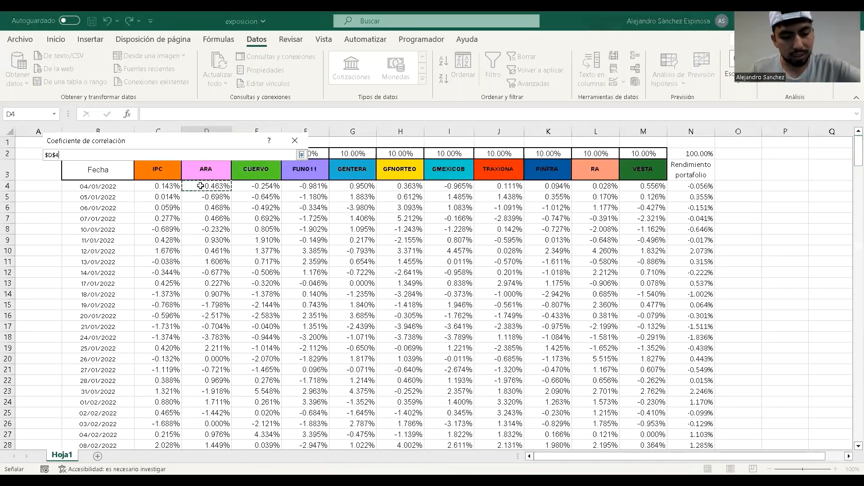
pyautogui.hotkey('shift', 'Right')
pyautogui.hotkey('shift', 'Right')
pyautogui.hotkey('shift', 'Right')
pyautogui.hotkey('shift', 'Right')
pyautogui.hotkey('shift', 'Right')
pyautogui.hotkey('shift', 'Right')
pyautogui.hotkey('shift', 'Right')
pyautogui.hotkey('shift', 'Right')
pyautogui.hotkey('shift', 'Right')
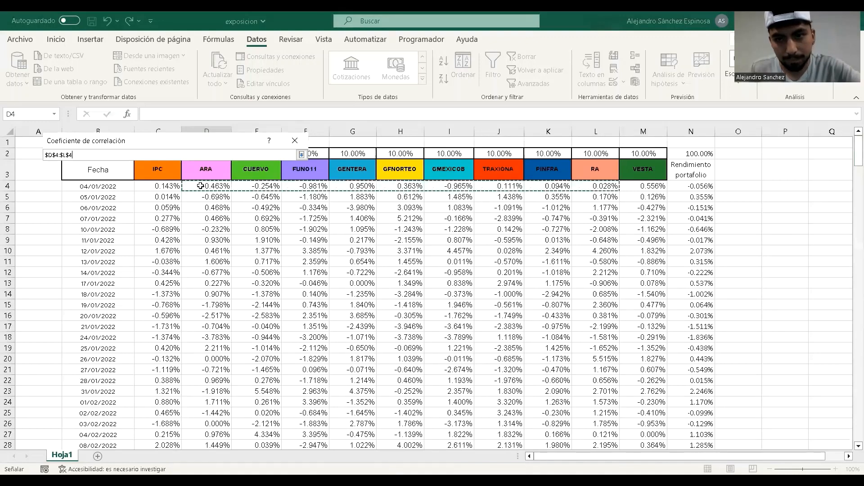
pyautogui.hotkey('ctrl', 'shift', 'Down')
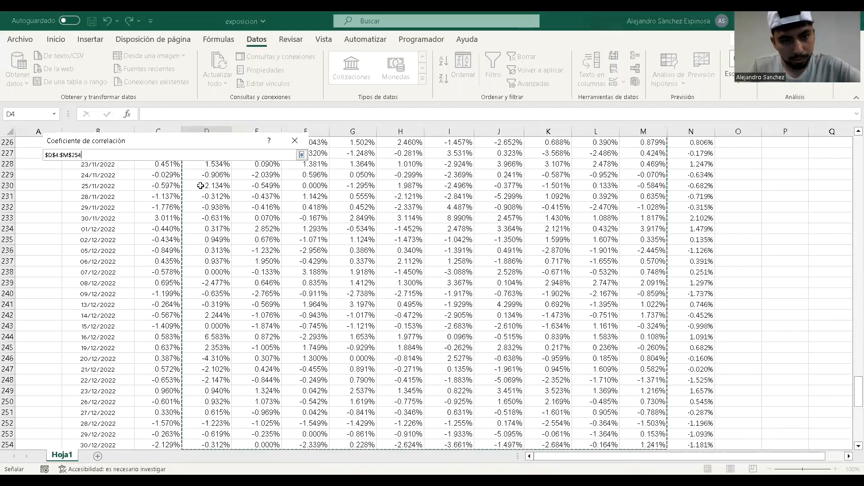
pyautogui.click(302, 154)
# - Set the correlation output range to C288, below the covariance matrix, and generate the matrix
pyautogui.scroll(-11, 324, 175)
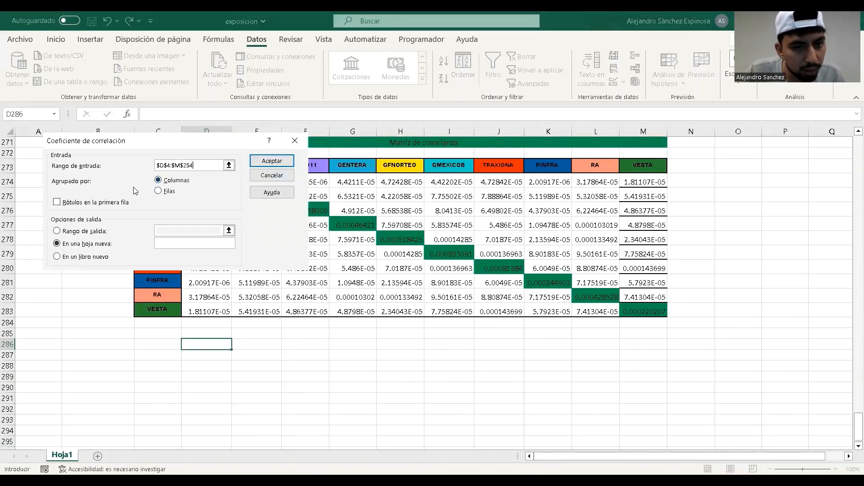
pyautogui.click(57, 231)
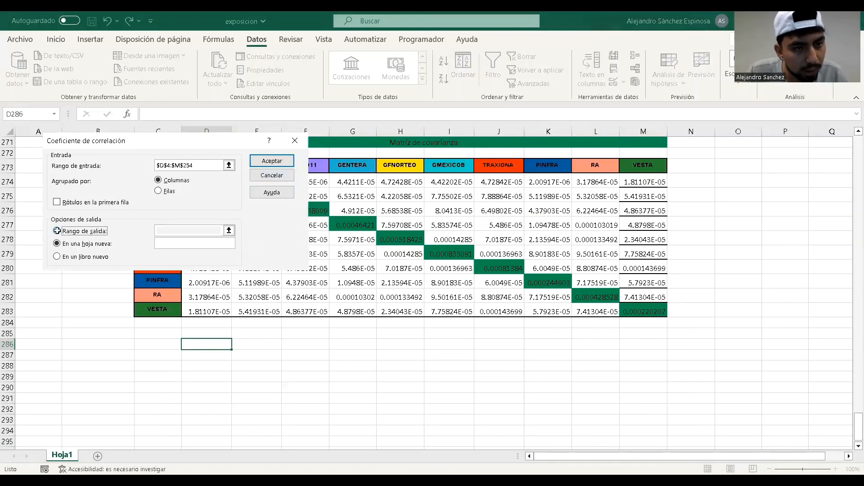
pyautogui.click(225, 228)
pyautogui.click(162, 362)
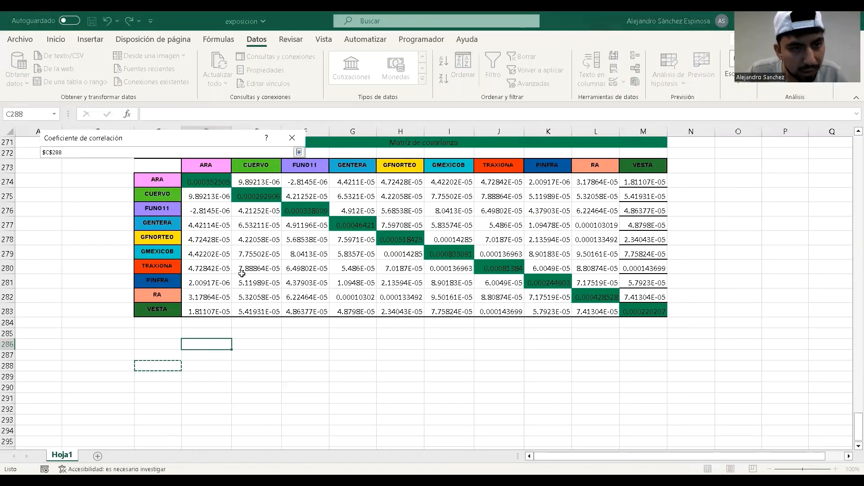
pyautogui.click(298, 153)
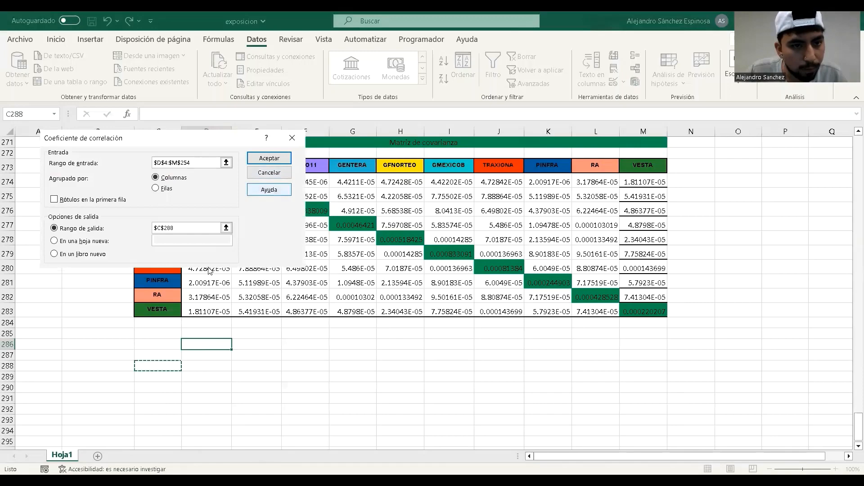
pyautogui.click(269, 158)
# - Copy the coloured stock labels in C274:C283 over the correlation matrix's row labels, starting at C289
pyautogui.scroll(2, 236, 279)
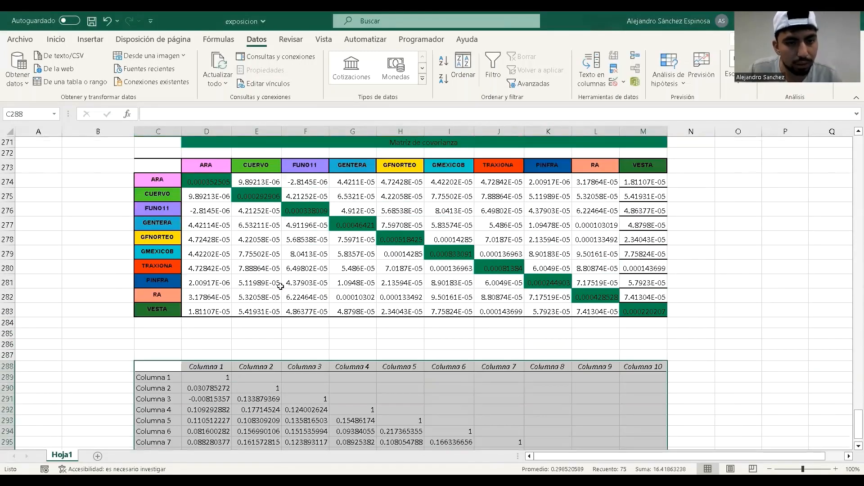
pyautogui.scroll(-1, 235, 279)
pyautogui.scroll(2, 235, 279)
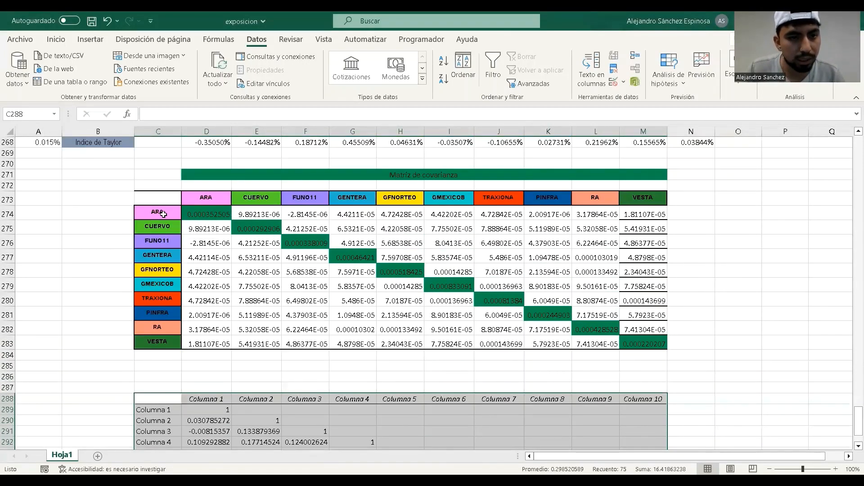
pyautogui.moveTo(159, 213); pyautogui.dragTo(162, 336)
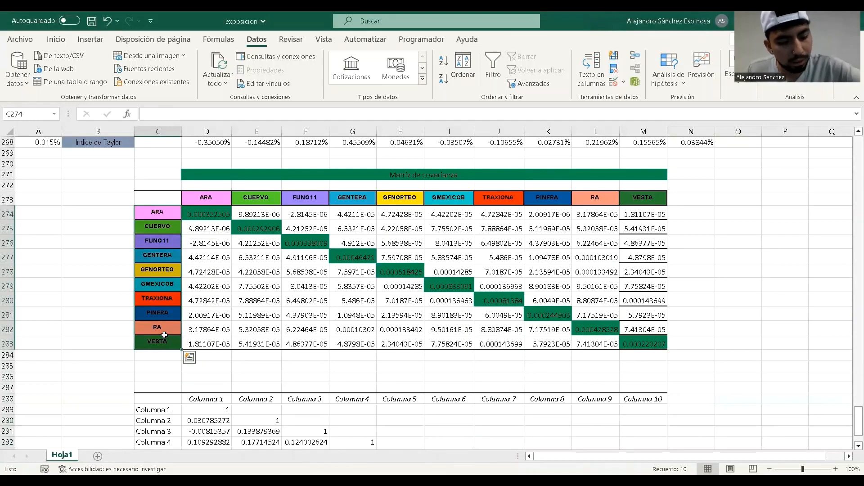
pyautogui.hotkey('ctrl', 'c')
pyautogui.scroll(-2, 165, 335)
pyautogui.scroll(-1, 166, 311)
pyautogui.click(166, 312)
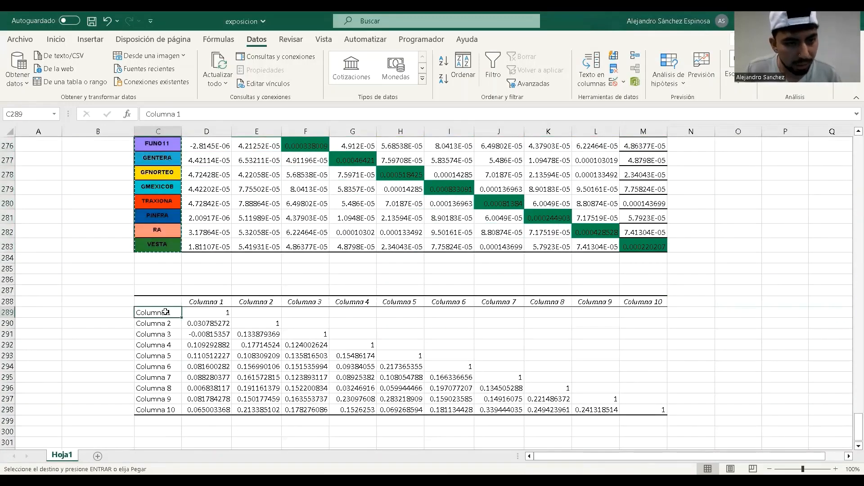
pyautogui.hotkey('ctrl', 'v')
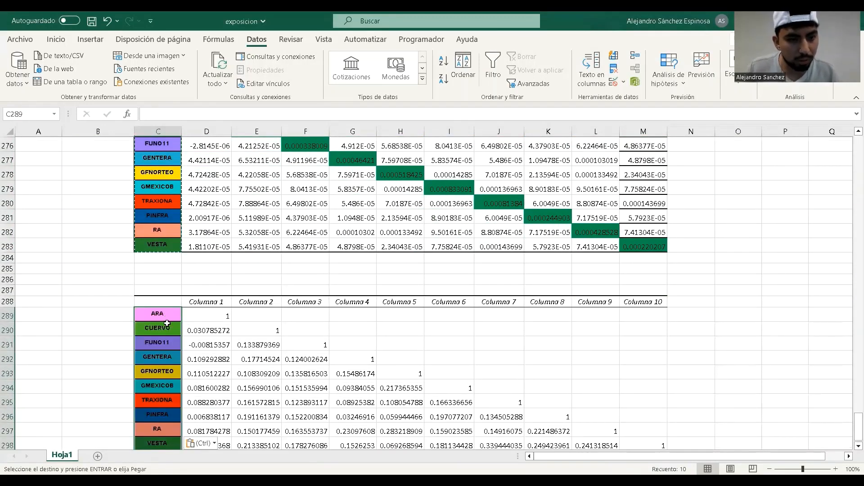
# - Copy the coloured stock headers in D273:M273 over the correlation matrix's column headers, starting at D288
pyautogui.scroll(-2, 164, 315)
pyautogui.scroll(6, 186, 236)
pyautogui.moveTo(187, 236); pyautogui.dragTo(637, 231)
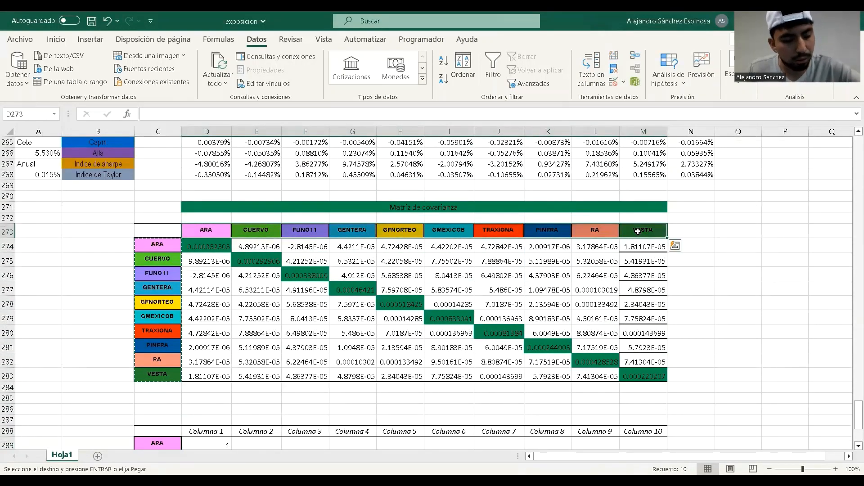
pyautogui.hotkey('ctrl', 'c')
pyautogui.scroll(-3, 205, 335)
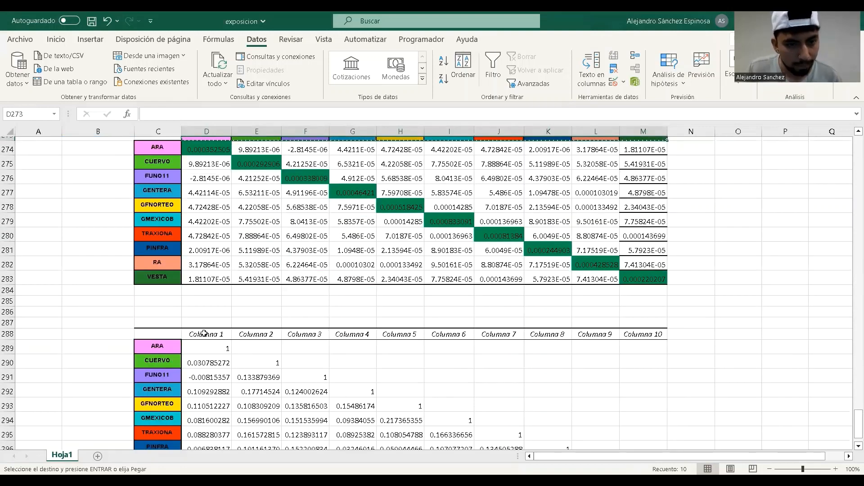
pyautogui.click(204, 333)
pyautogui.hotkey('ctrl', 'v')
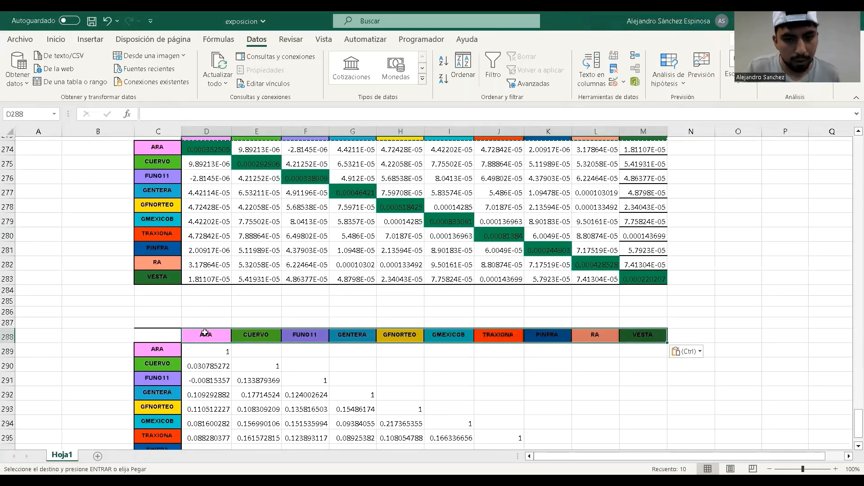
# - Examine the correlation matrix's diagonal cell by cell, from D289 to M298
pyautogui.scroll(-2, 205, 335)
pyautogui.click(322, 395)
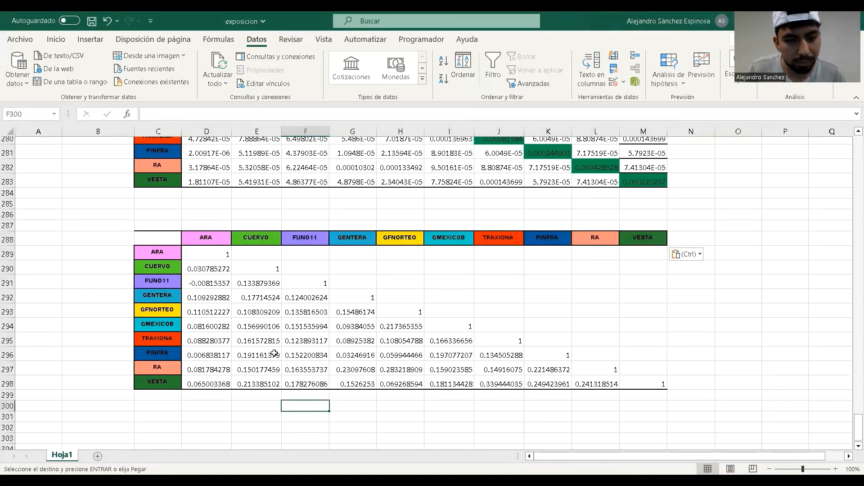
pyautogui.click(218, 261)
pyautogui.press('Down')
pyautogui.press('Right')
pyautogui.press('Down')
pyautogui.press('Right')
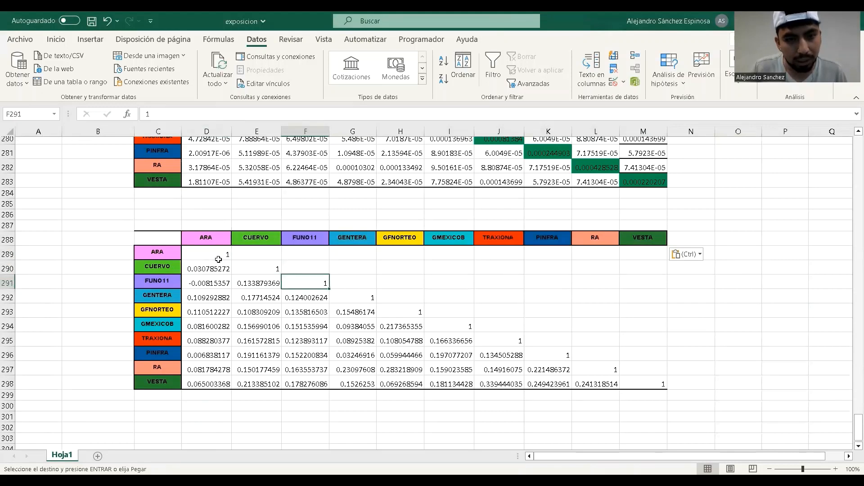
pyautogui.press('Down')
pyautogui.press('Right')
pyautogui.press('Right')
pyautogui.press('Down')
pyautogui.press('Right')
pyautogui.press('Down')
pyautogui.press('Right')
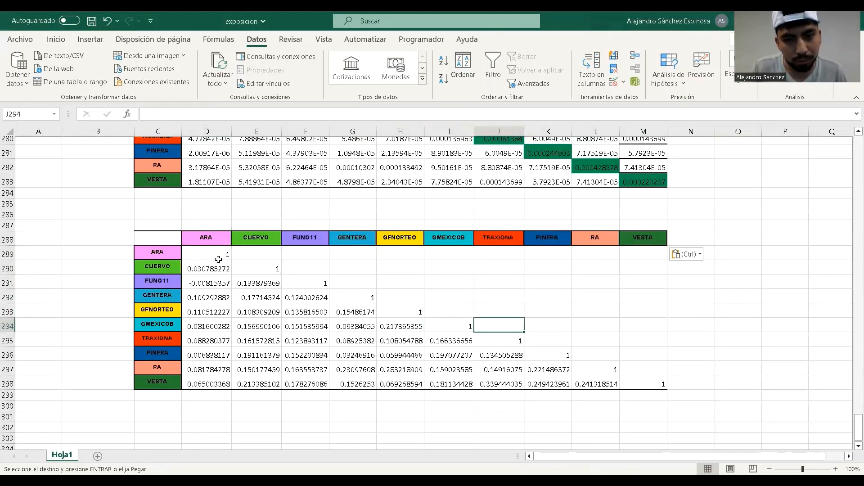
pyautogui.press('Down')
pyautogui.press('Right')
pyautogui.press('Down')
pyautogui.press('Right')
pyautogui.press('Down')
pyautogui.press('Right')
pyautogui.press('Down')
pyautogui.press('Left')
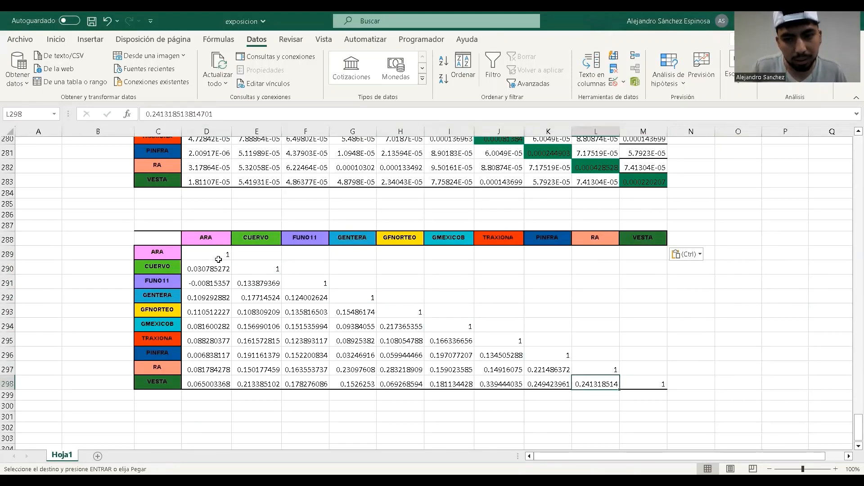
pyautogui.press('Up')
pyautogui.press('Right')
pyautogui.press('Down')
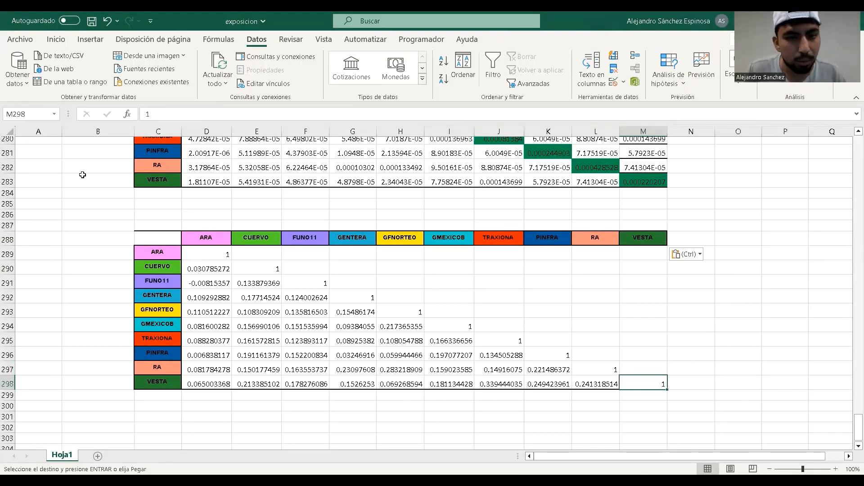
# - Fill the first diagonal cell of the correlation matrix, D289, with olive green
pyautogui.click(202, 252)
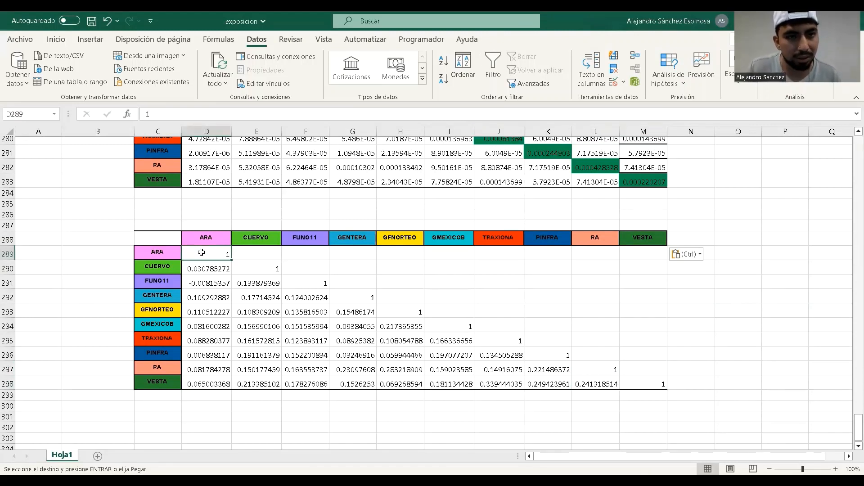
pyautogui.click(55, 39)
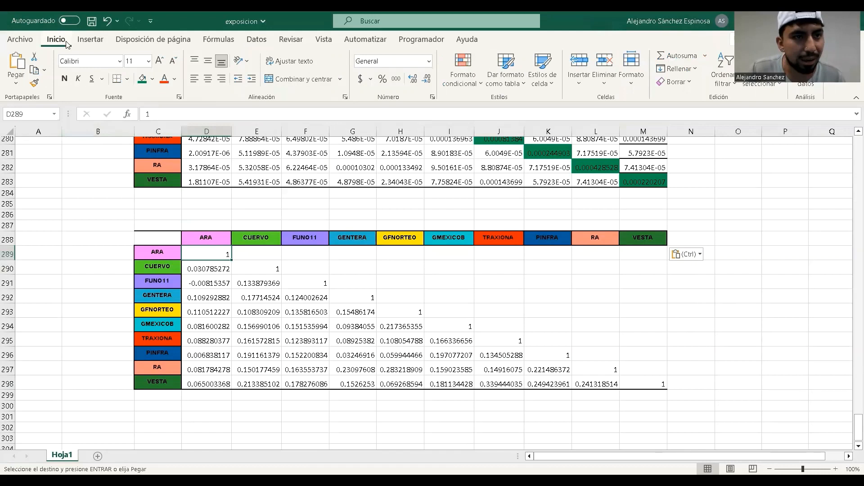
pyautogui.click(153, 79)
pyautogui.click(177, 188)
# - Apply the same olive green fill to the remaining diagonal cells of the correlation matrix, from E290 to M298
pyautogui.click(257, 273)
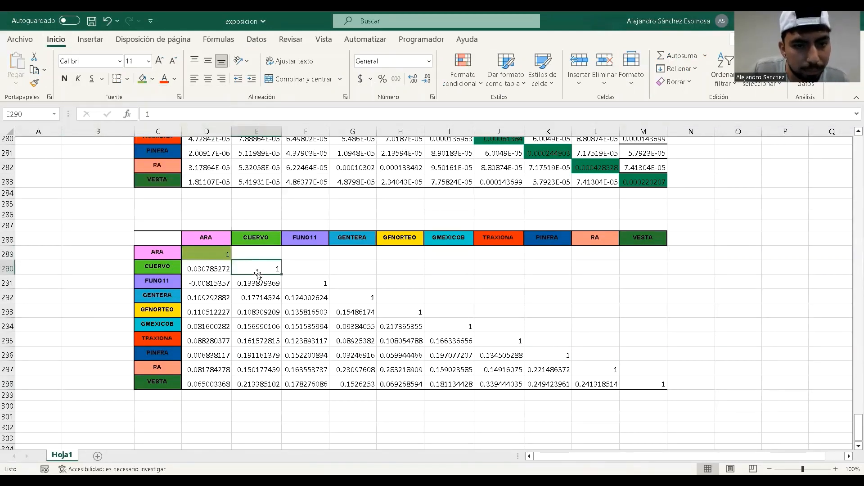
pyautogui.click(142, 79)
pyautogui.click(314, 281)
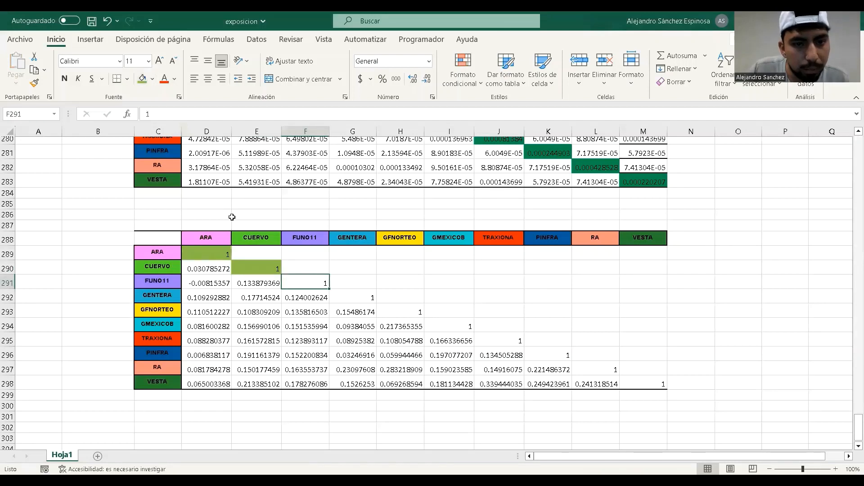
pyautogui.click(143, 79)
pyautogui.click(342, 294)
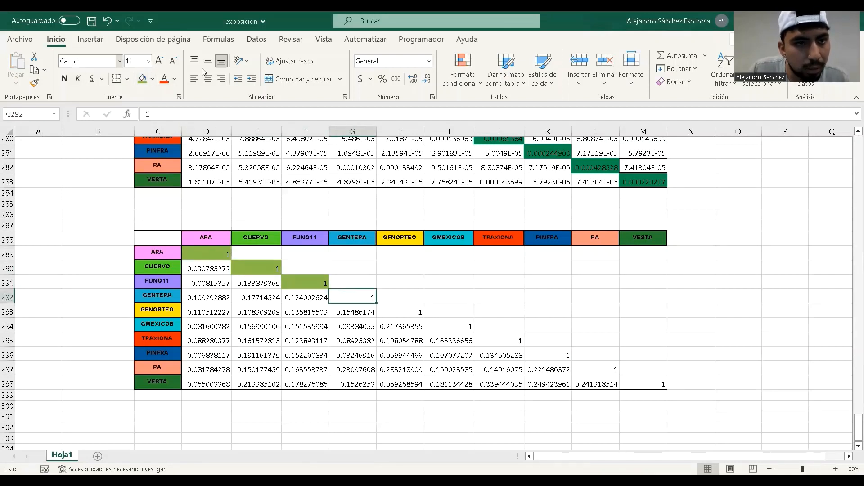
pyautogui.click(142, 79)
pyautogui.click(396, 309)
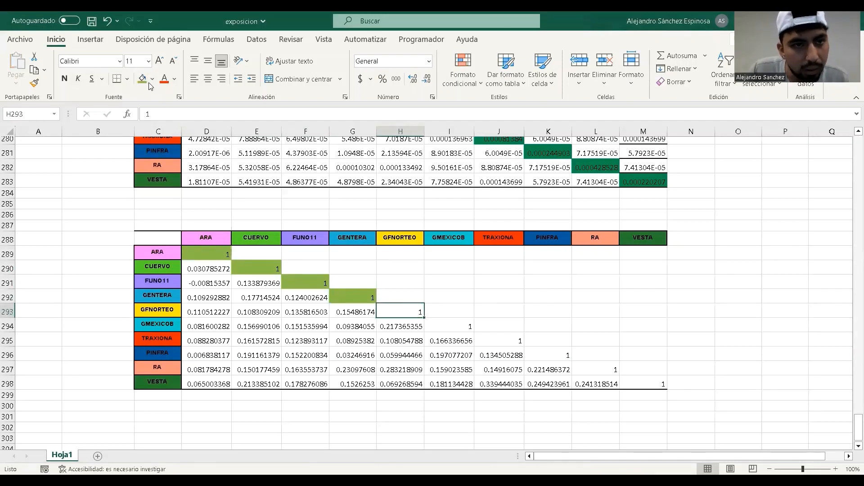
pyautogui.click(143, 79)
pyautogui.click(458, 327)
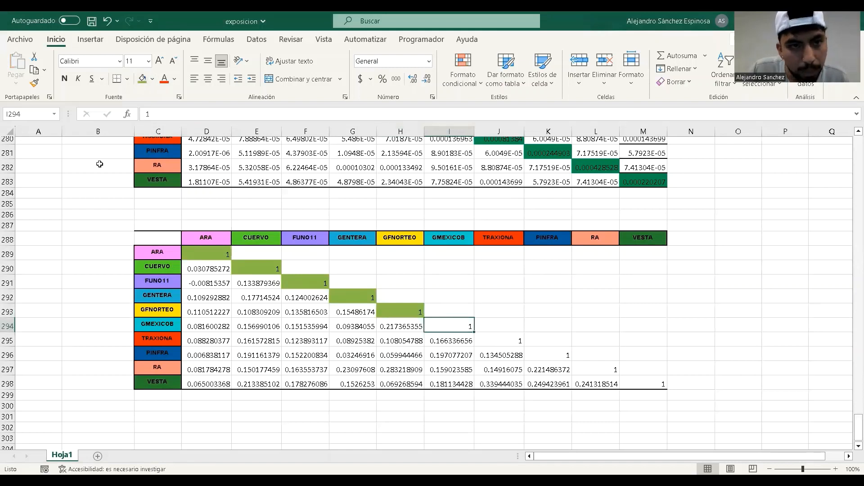
pyautogui.click(142, 79)
pyautogui.click(515, 339)
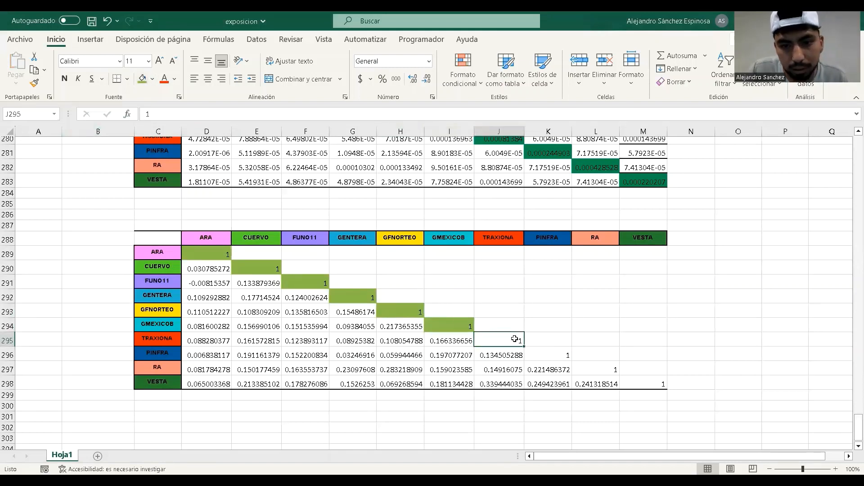
pyautogui.click(143, 79)
pyautogui.click(535, 351)
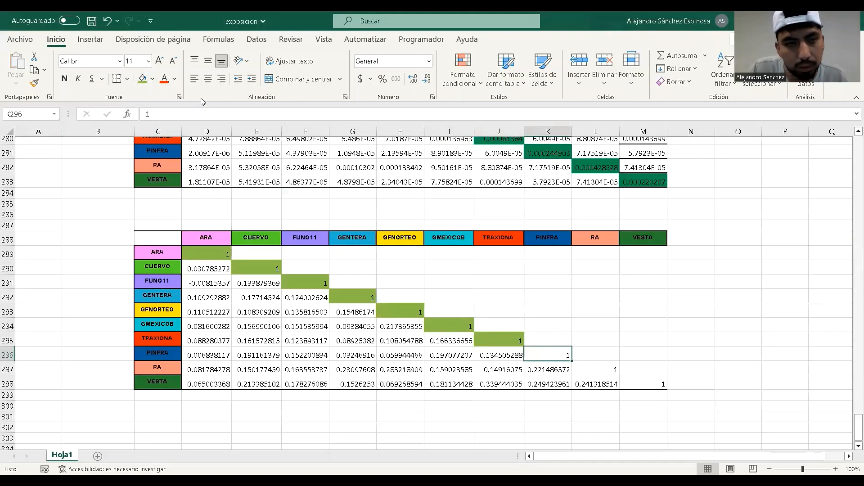
pyautogui.click(143, 79)
pyautogui.click(612, 368)
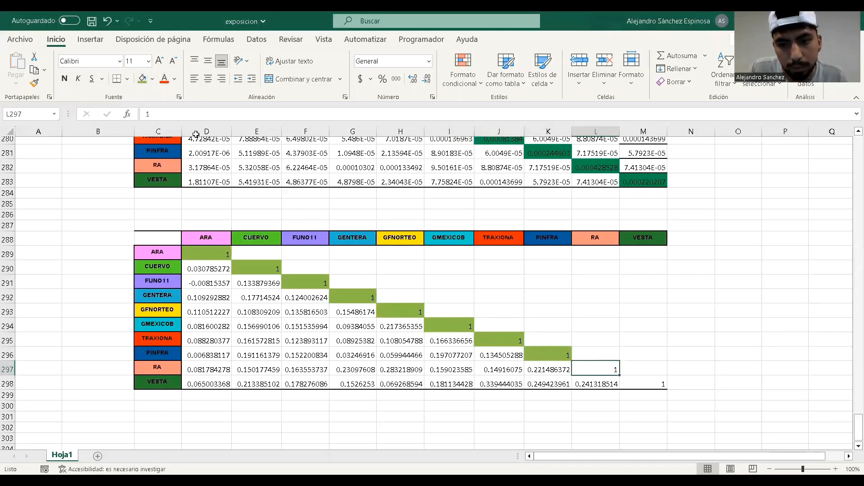
pyautogui.click(143, 79)
pyautogui.click(657, 381)
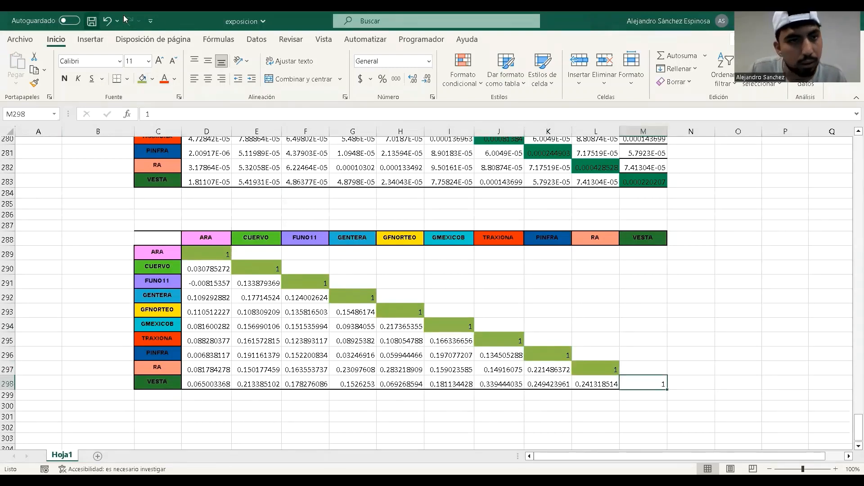
pyautogui.click(142, 79)
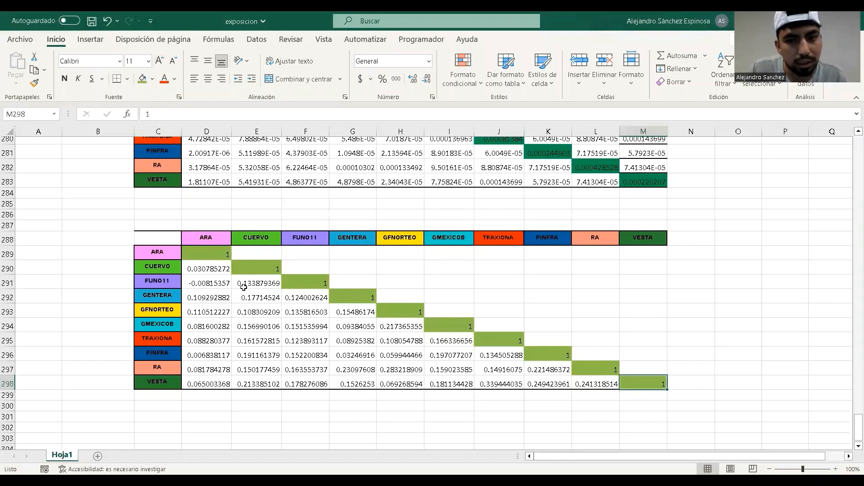
# - Copy the ARA correlations in D290:D298 and paste them transposed along the ARA row, starting at E289
pyautogui.click(213, 269)
pyautogui.hotkey('ctrl', 'shift', 'Down')
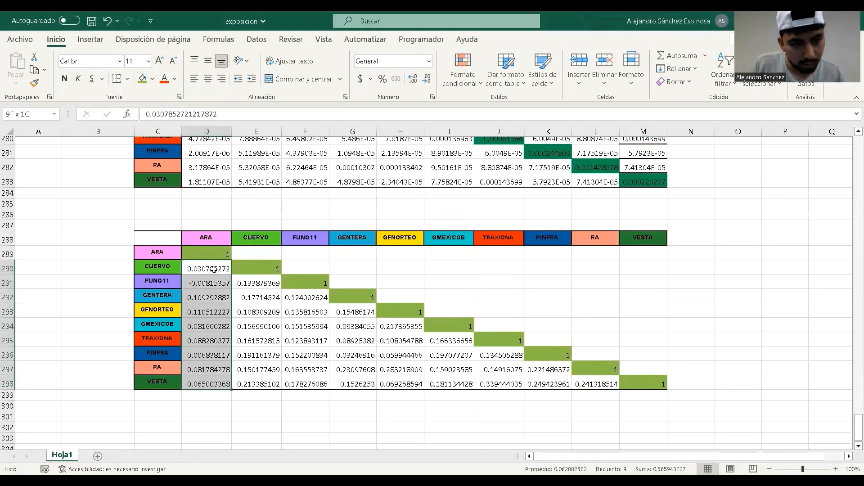
pyautogui.hotkey('ctrl', 'c')
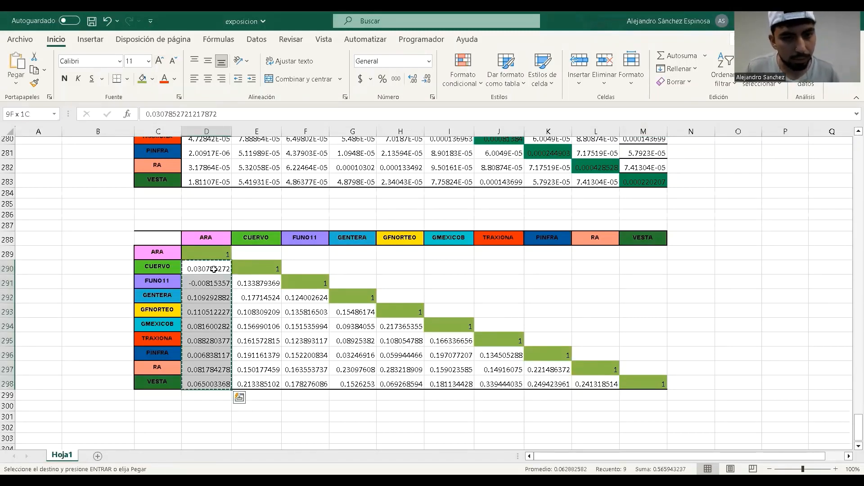
pyautogui.click(247, 253)
pyautogui.rightClick(248, 254)
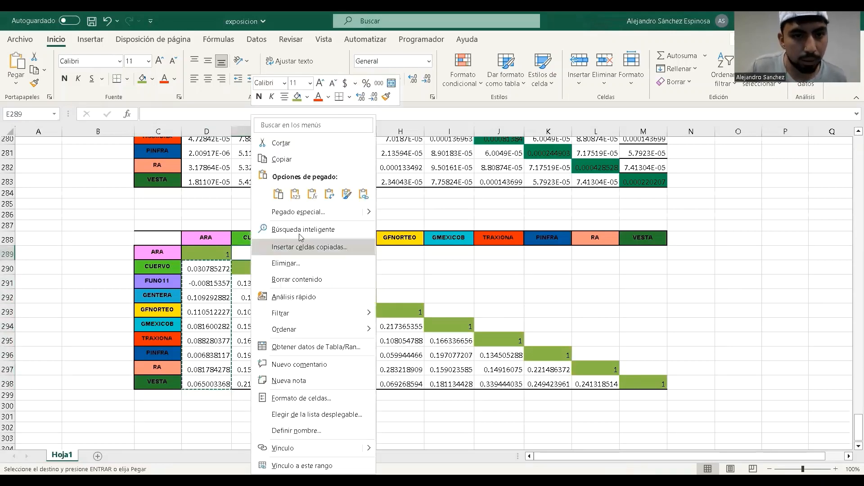
pyautogui.click(329, 194)
# - Copy the CUERVO correlations in E291:E298 and paste them transposed along the CUERVO row, starting at F290
pyautogui.click(253, 286)
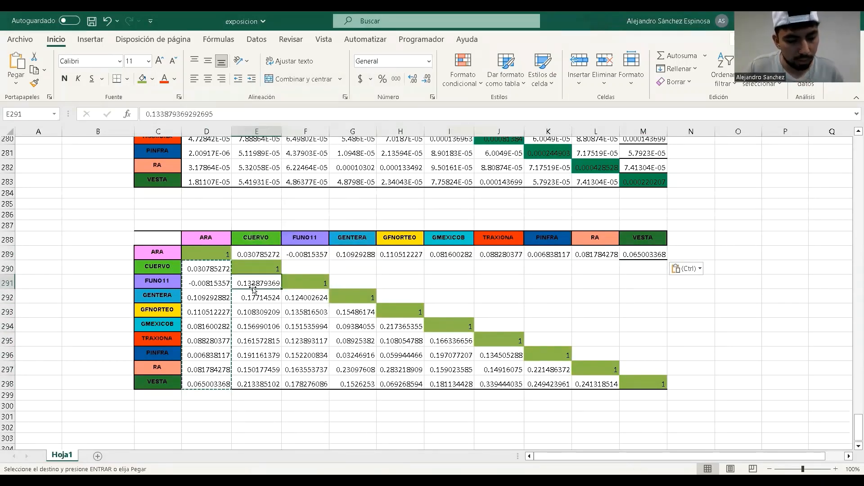
pyautogui.hotkey('ctrl', 'shift', 'Down')
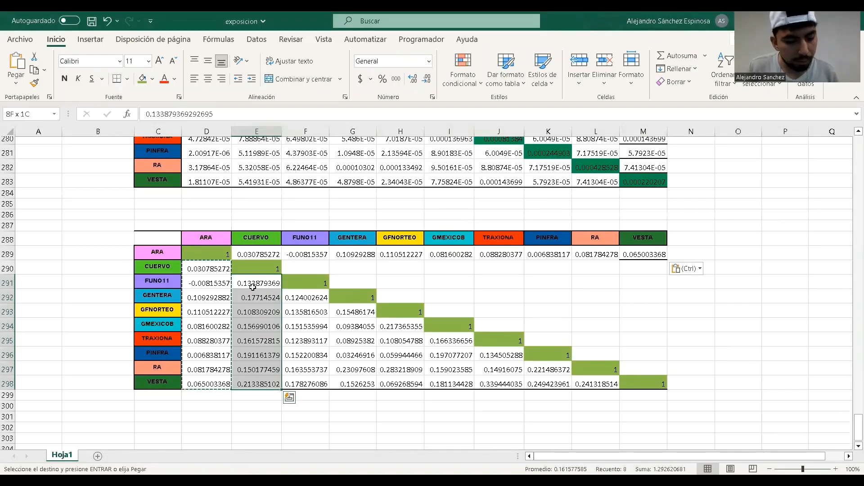
pyautogui.hotkey('ctrl', 'c')
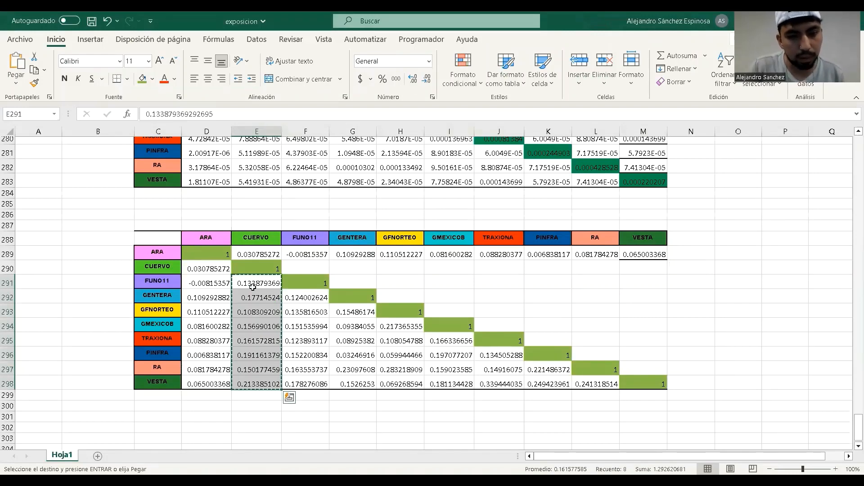
pyautogui.click(310, 268)
pyautogui.rightClick(310, 267)
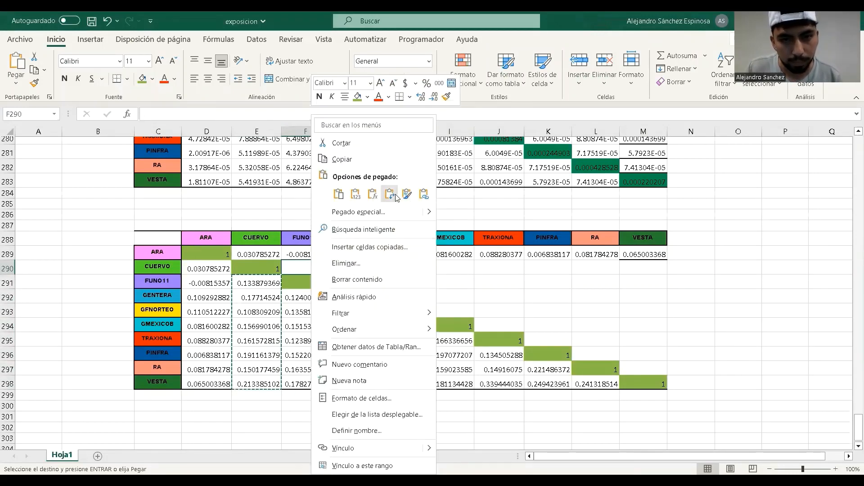
pyautogui.click(396, 194)
# - Copy the FUNO11 correlations in F292:F298 and paste them transposed along the FUNO11 row, starting at G291
pyautogui.click(310, 298)
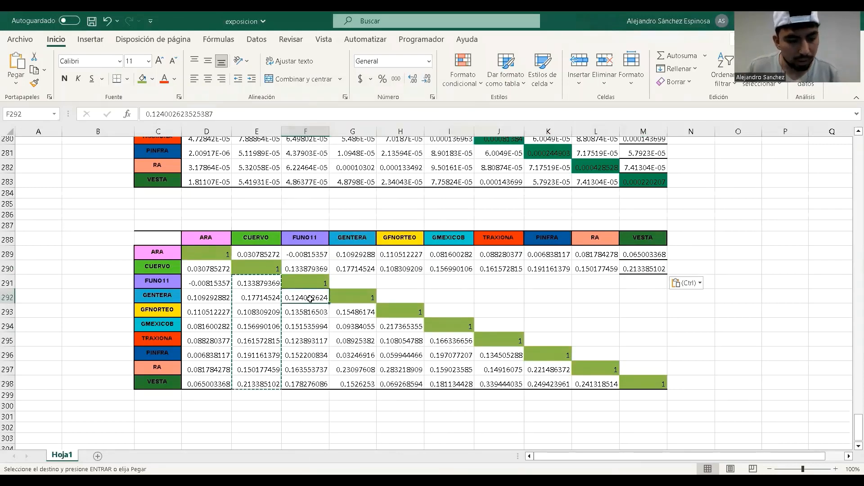
pyautogui.hotkey('ctrl', 'shift', 'Down')
pyautogui.hotkey('ctrl', 'c')
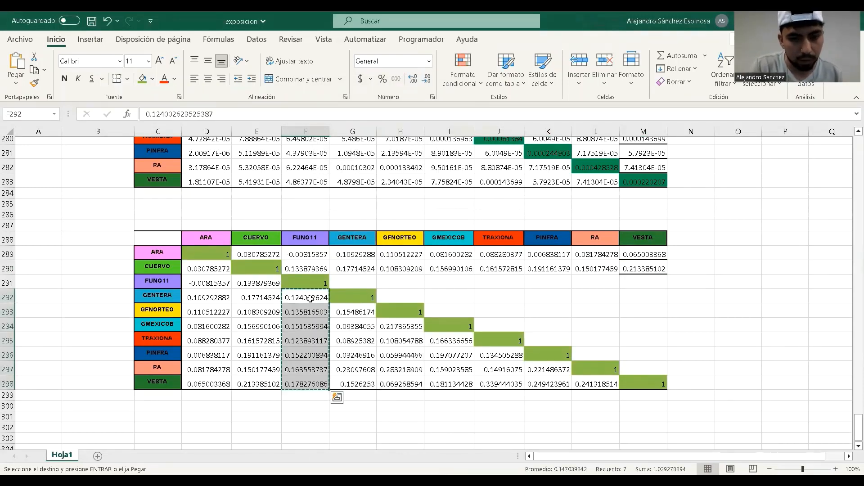
pyautogui.click(360, 280)
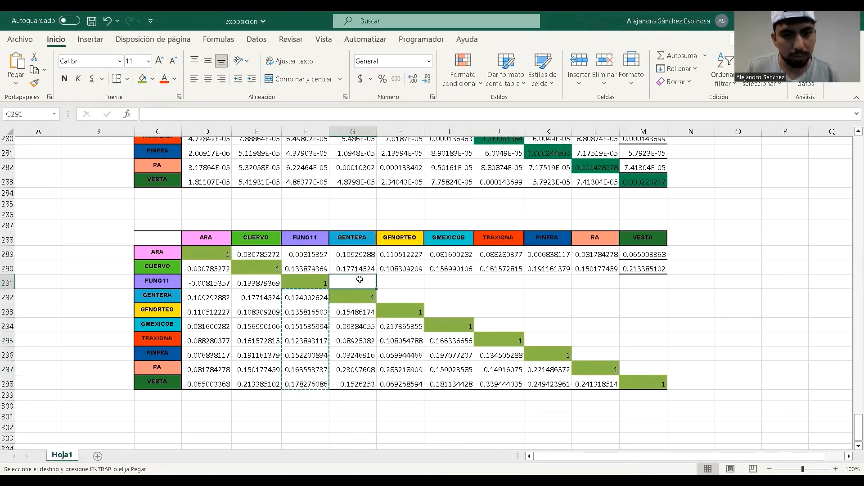
pyautogui.rightClick(360, 280)
pyautogui.click(439, 195)
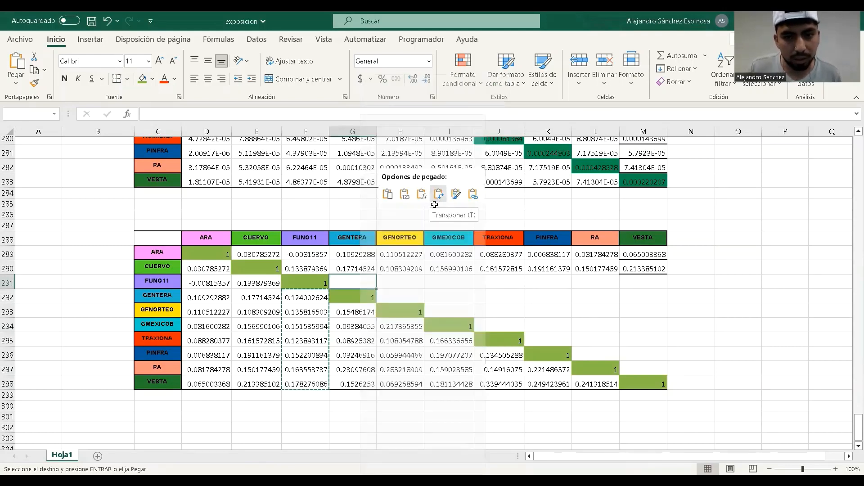
# - Copy the GENTERA correlations in G293:G298 and paste them transposed along the GENTERA row, starting at H292
pyautogui.click(356, 312)
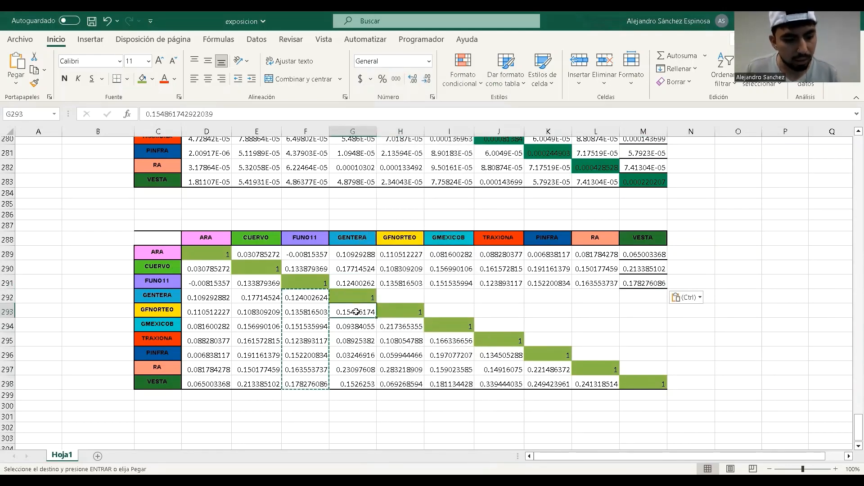
pyautogui.hotkey('ctrl', 'shift', 'Down')
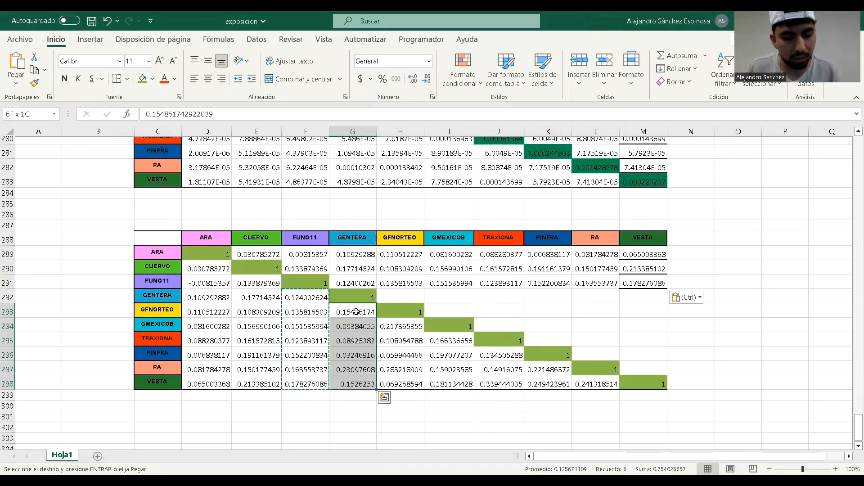
pyautogui.hotkey('ctrl', 'c')
pyautogui.click(409, 295)
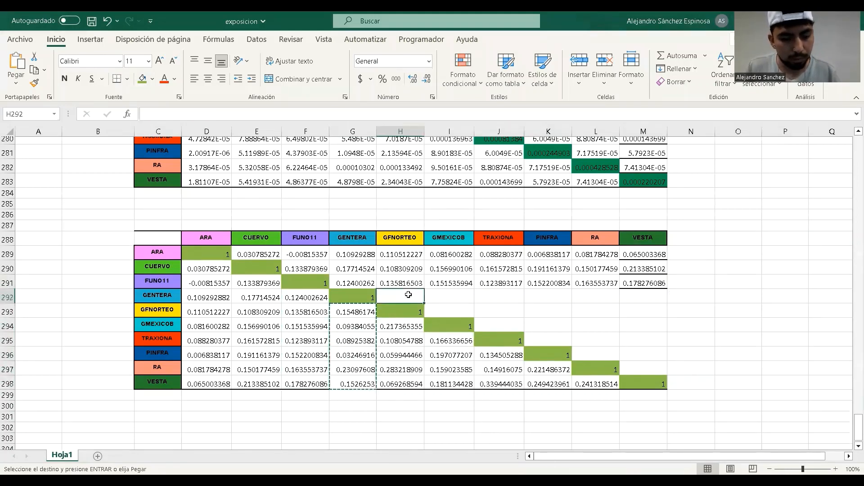
pyautogui.rightClick(408, 294)
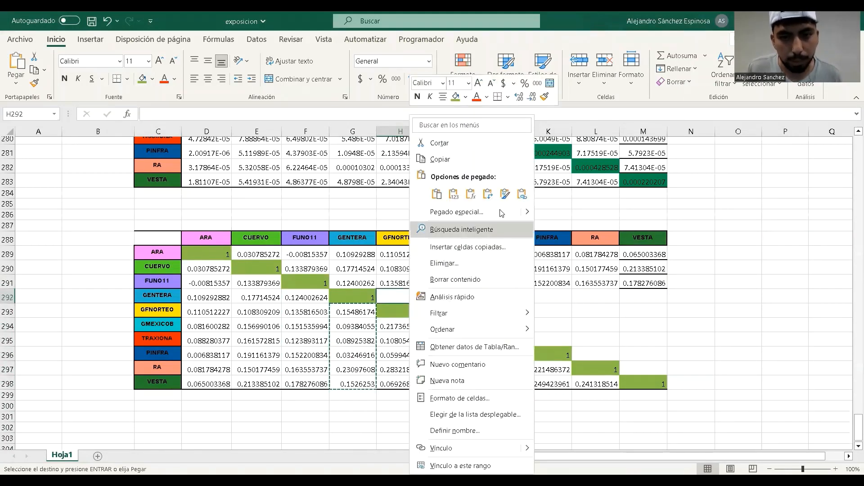
pyautogui.click(500, 195)
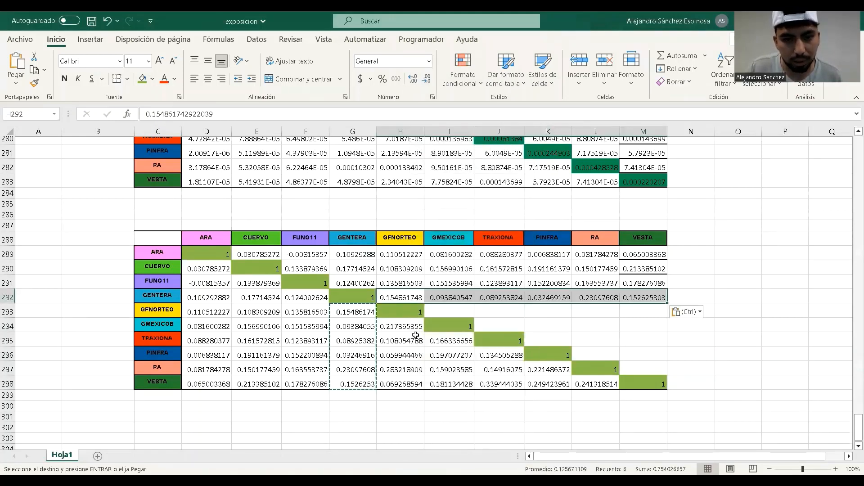
# - Copy the GFNORTEO correlations in H294:H298 and paste them transposed along the GFNORTEO row, starting at I293
pyautogui.moveTo(415, 327); pyautogui.dragTo(419, 378)
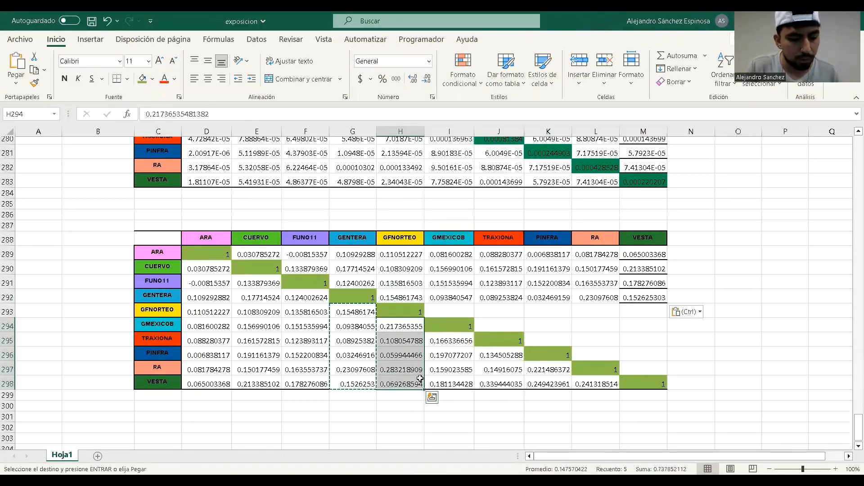
pyautogui.hotkey('ctrl', 'c')
pyautogui.click(456, 307)
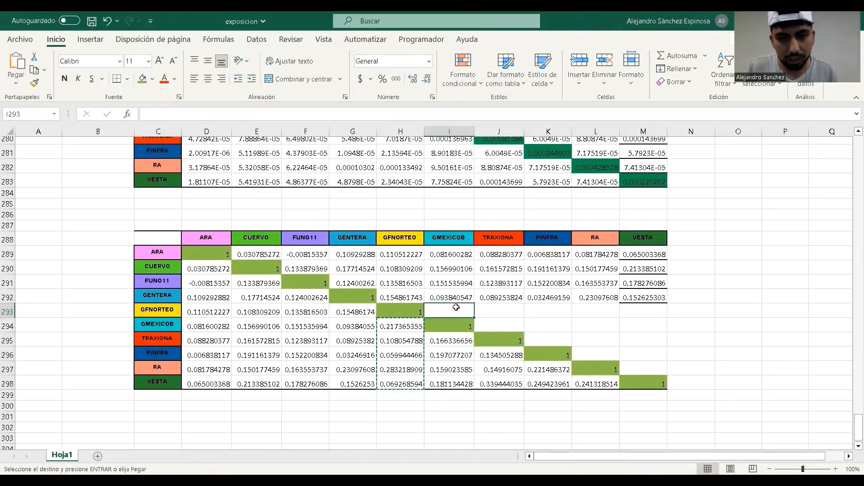
pyautogui.rightClick(456, 307)
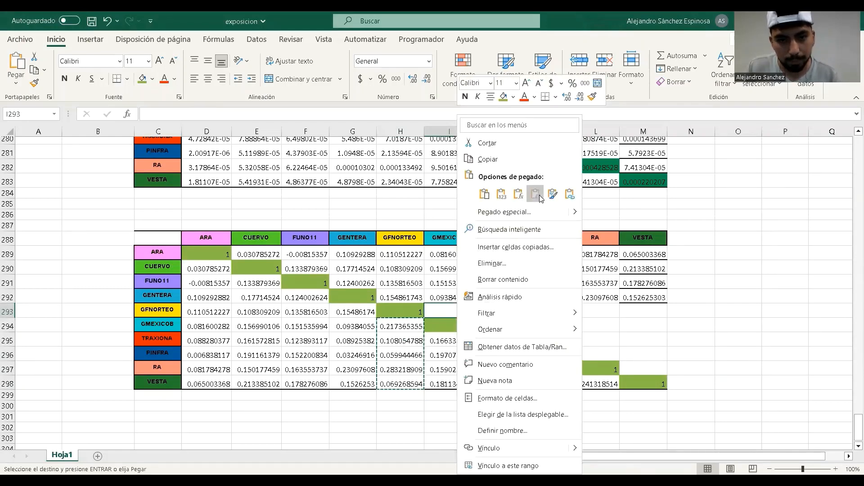
pyautogui.click(535, 194)
# - Copy the GMEXICOB correlations in I295:I298 and select J294 as the paste destination
pyautogui.moveTo(451, 341); pyautogui.dragTo(460, 386)
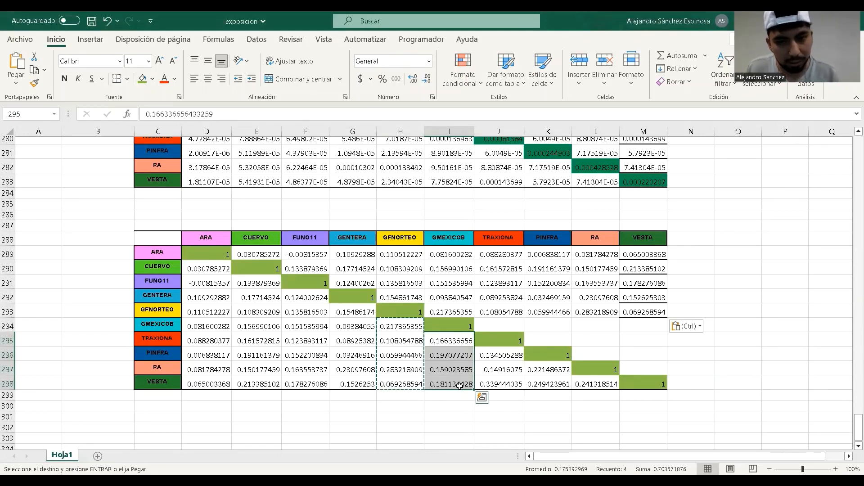
pyautogui.hotkey('ctrl', 'c')
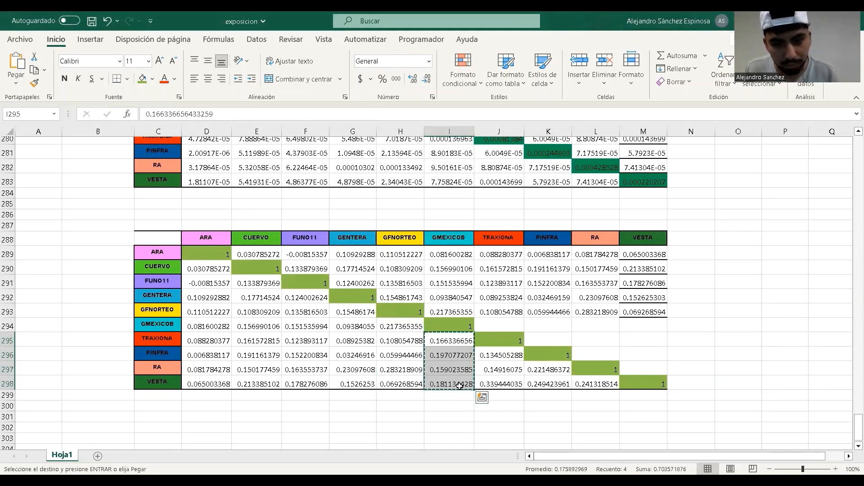
pyautogui.click(512, 324)
pyautogui.hotkey('ctrl', 'v')
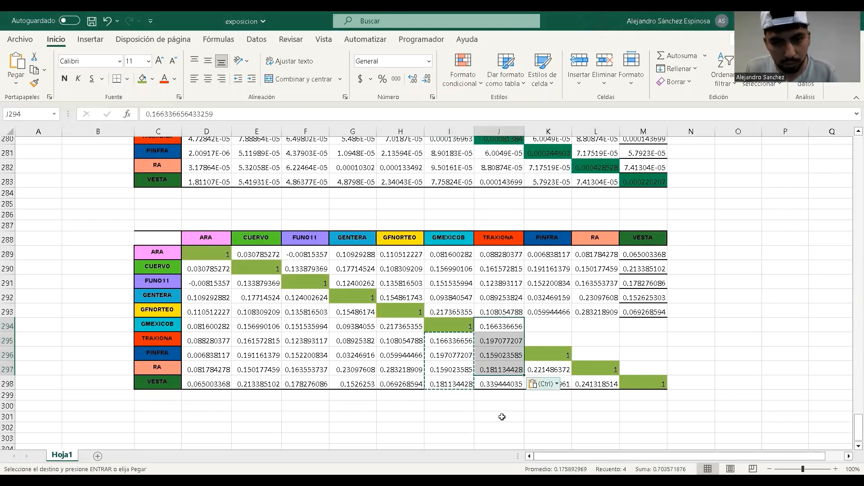
pyautogui.press('ctrl')
pyautogui.press('Escape')
pyautogui.hotkey('ctrl', 'z')
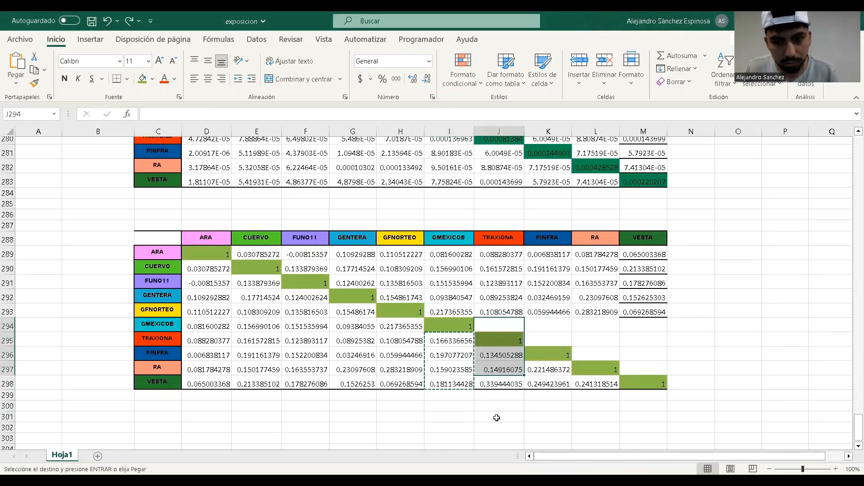
# - Paste the GMEXICOB correlations from I295:I298 transposed along the GMEXICOB row, starting at J294
pyautogui.click(459, 345)
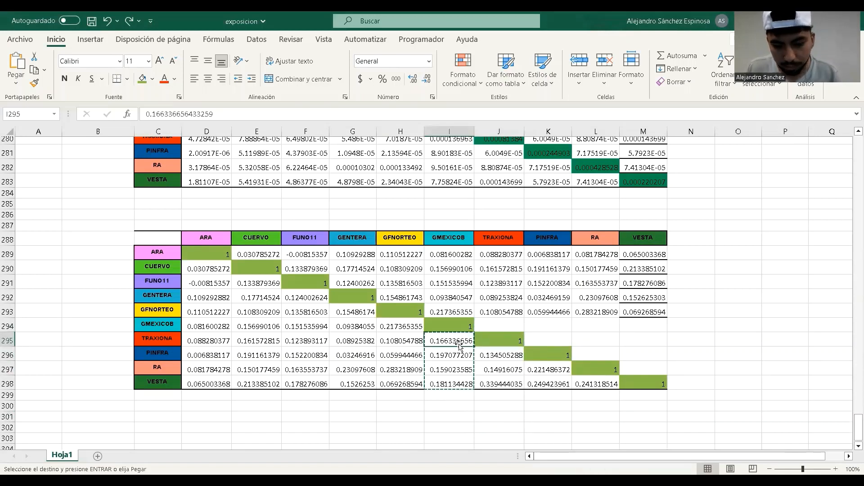
pyautogui.moveTo(459, 346); pyautogui.dragTo(453, 384)
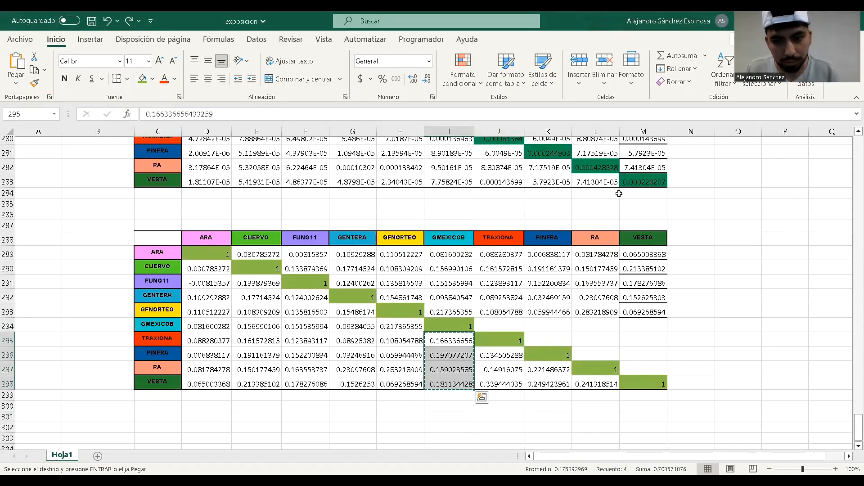
pyautogui.click(514, 320)
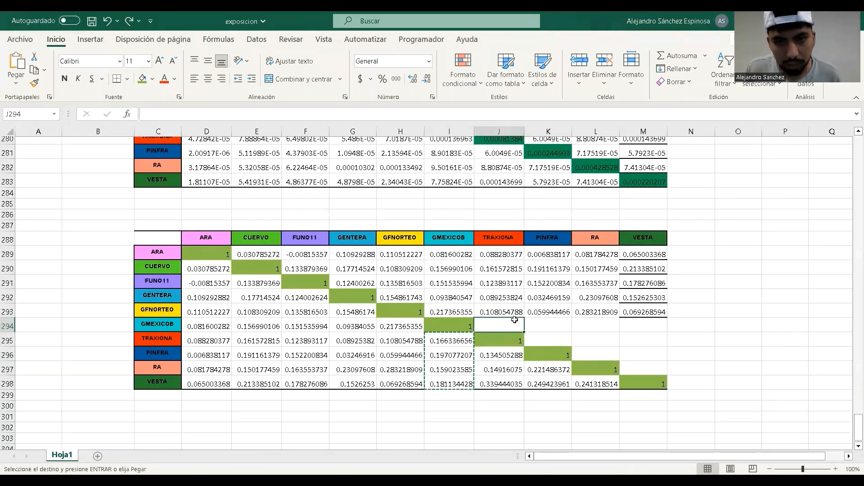
pyautogui.rightClick(514, 321)
pyautogui.click(593, 194)
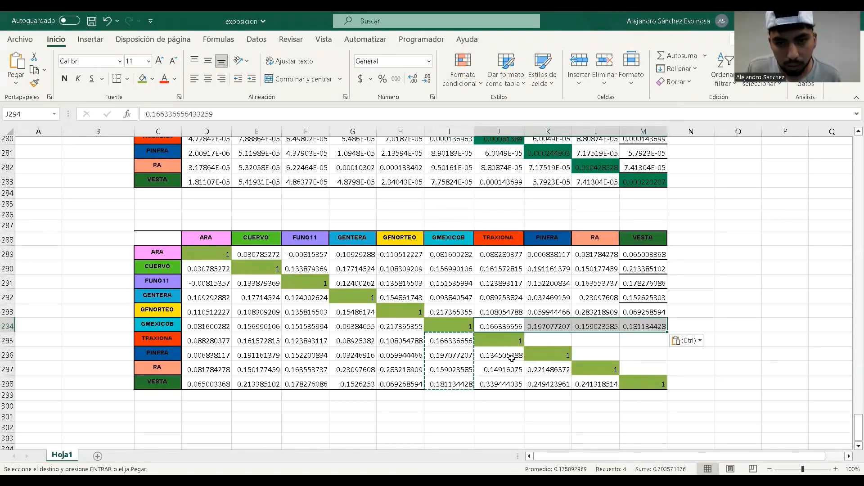
# - Copy the TRAXIONA correlations in J296:J298 and paste them transposed along the TRAXIONA row, starting at K295
pyautogui.moveTo(500, 355); pyautogui.dragTo(512, 375)
pyautogui.hotkey('ctrl', 'c')
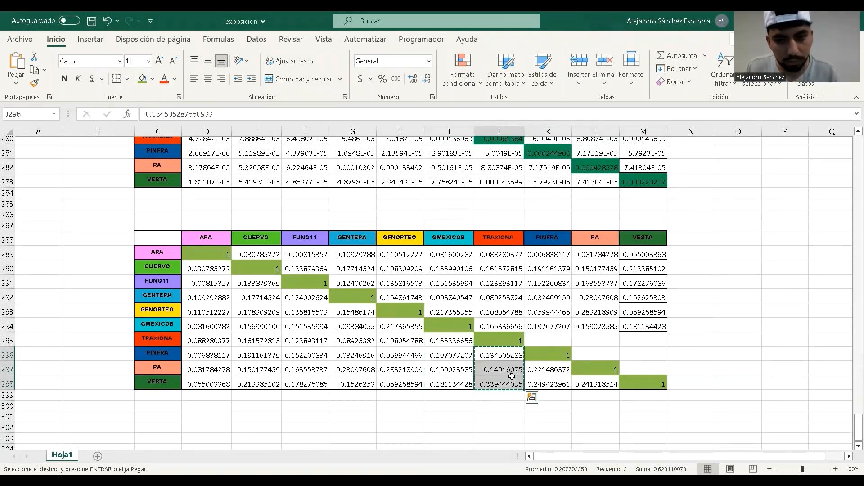
pyautogui.click(551, 341)
pyautogui.rightClick(551, 341)
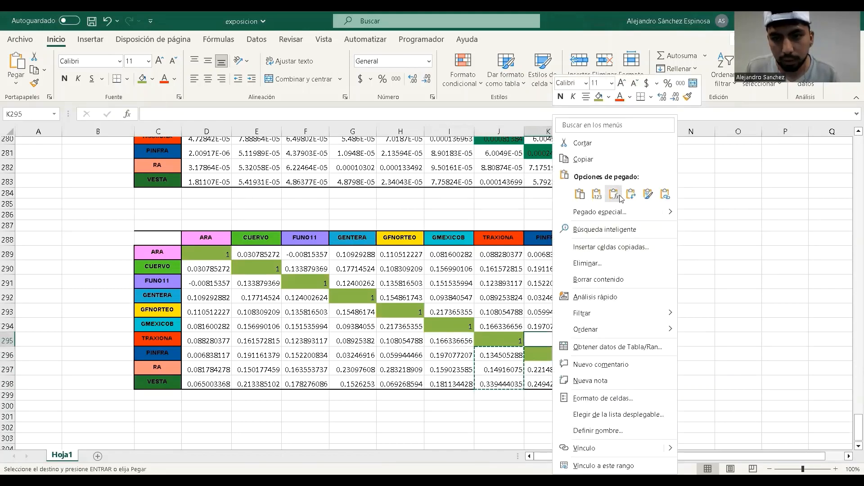
pyautogui.click(627, 199)
# - Copy the PINFRA correlations in K297:K298 and paste them transposed along the PINFRA row, starting at L296
pyautogui.moveTo(559, 371); pyautogui.dragTo(561, 380)
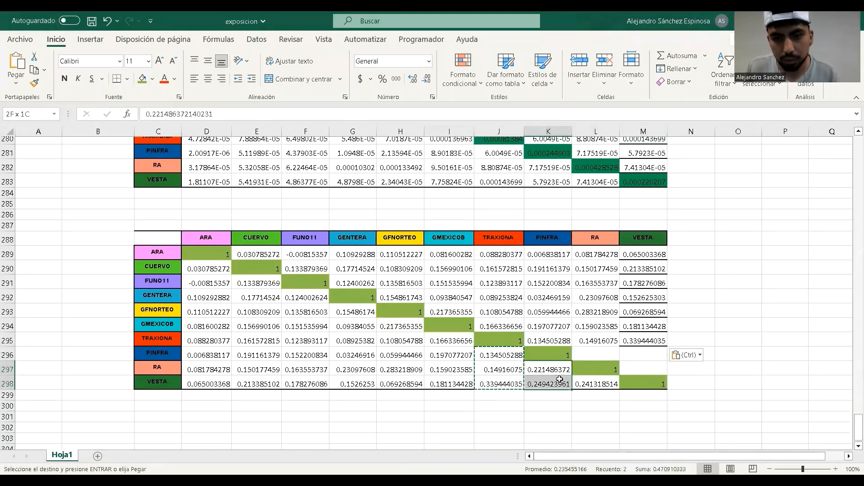
pyautogui.hotkey('ctrl', 'c')
pyautogui.click(609, 352)
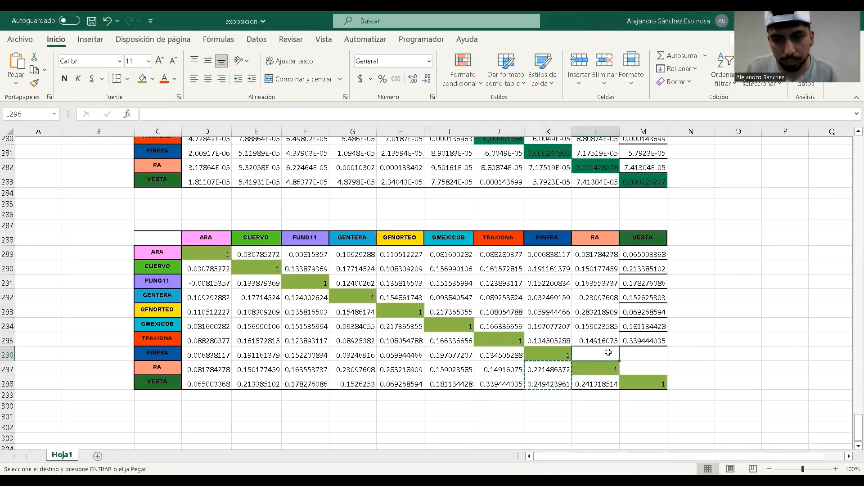
pyautogui.rightClick(685, 198)
pyautogui.click(695, 198)
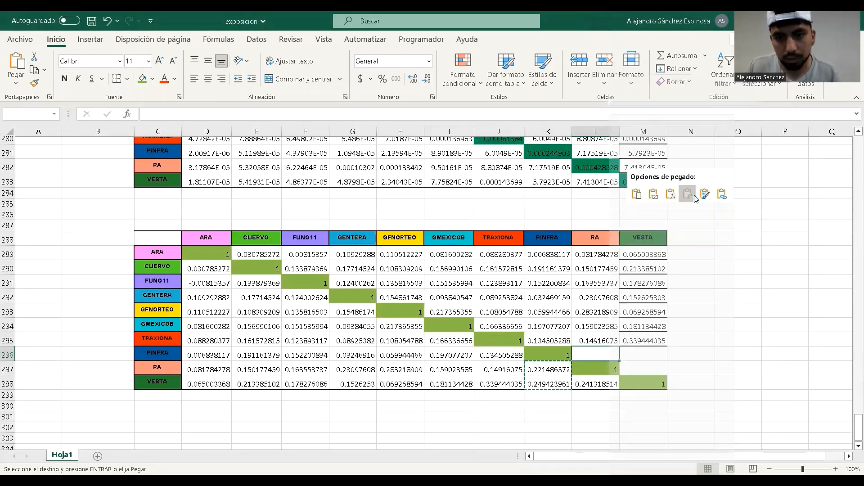
# - Copy the RA–VESTA correlation in L298 and paste it into M297 on the RA row
pyautogui.click(608, 386)
pyautogui.hotkey('ctrl', 'c')
pyautogui.click(651, 365)
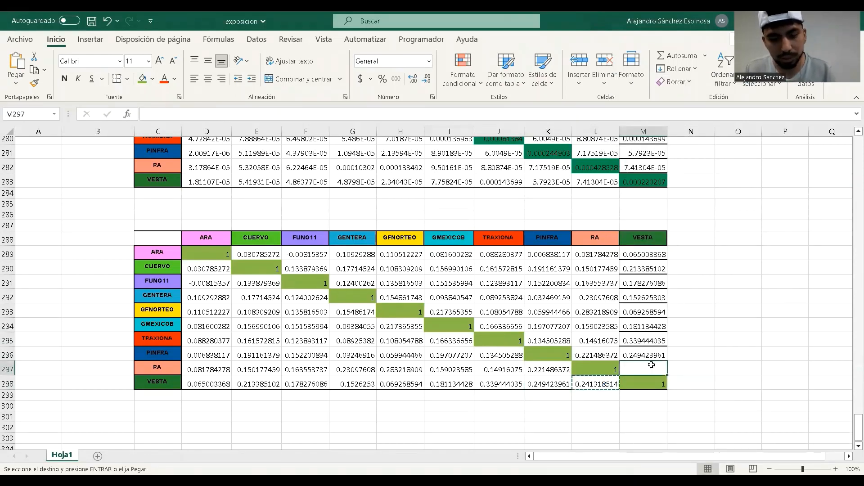
pyautogui.hotkey('ctrl', 'v')
pyautogui.click(691, 356)
# - Enter the title "Matriz de correlaciòn" in E286, above the correlation matrix
pyautogui.scroll(6, 693, 358)
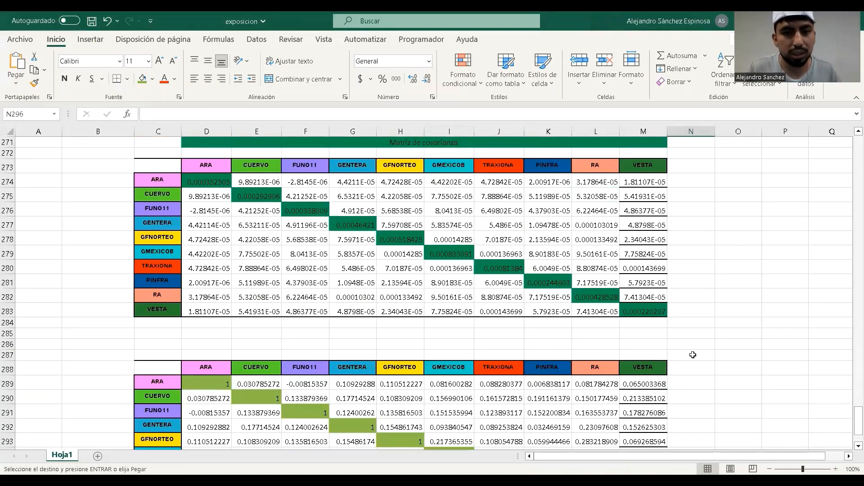
pyautogui.scroll(-3, 695, 360)
pyautogui.scroll(1, 696, 360)
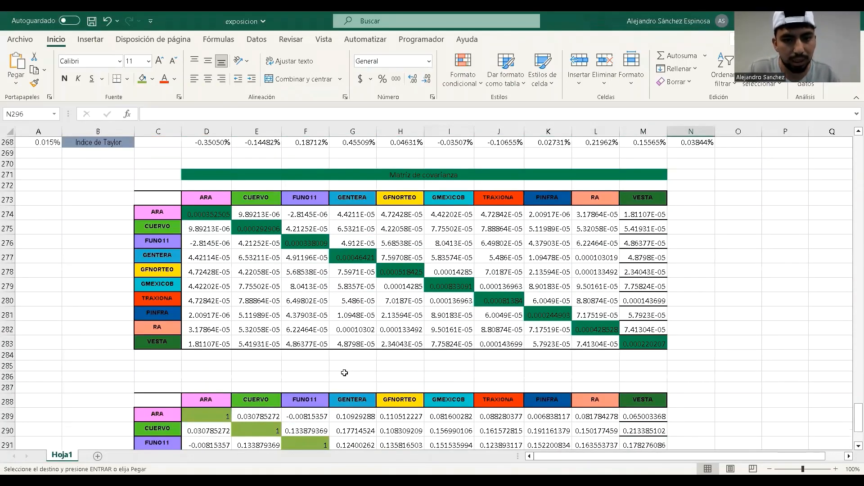
pyautogui.click(268, 374)
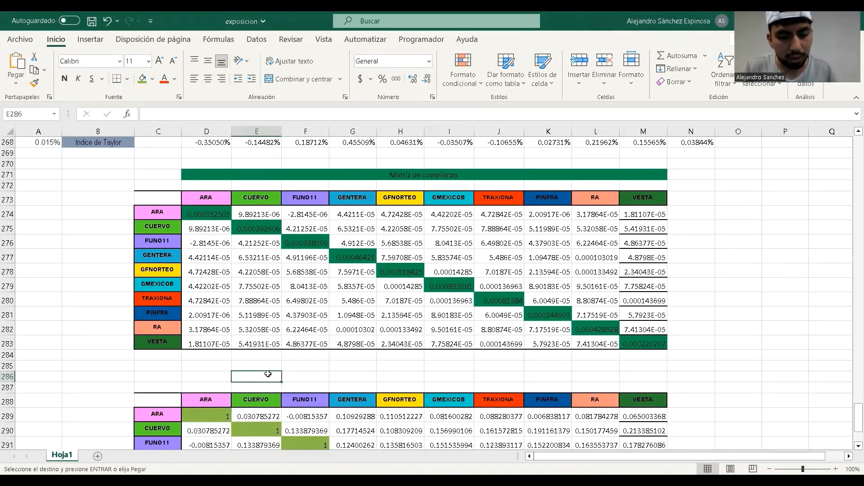
pyautogui.write('Matriz')
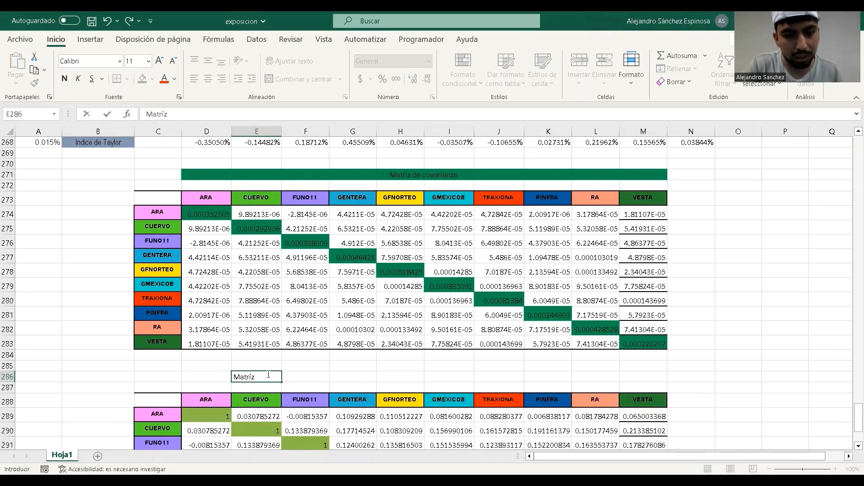
pyautogui.write(' de correla')
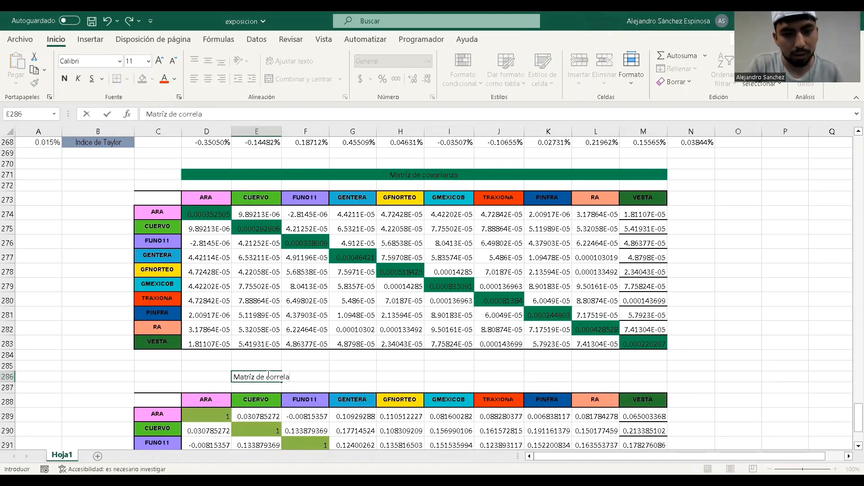
pyautogui.write('cion')
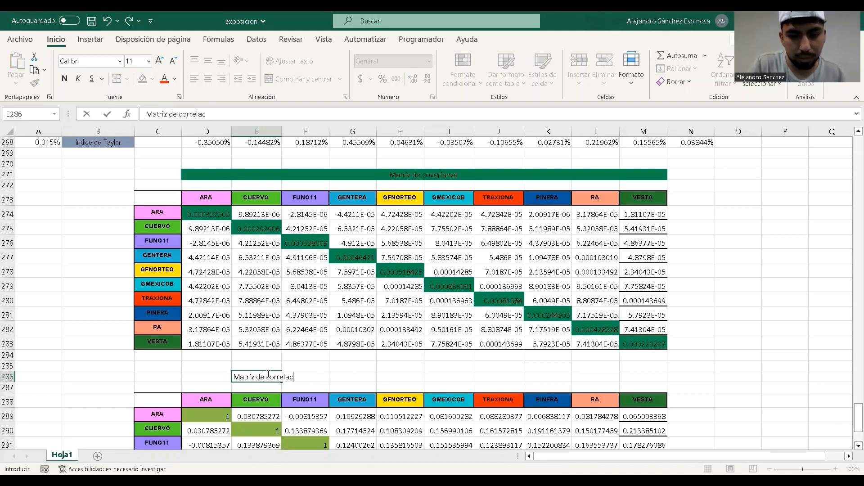
pyautogui.press('Return')
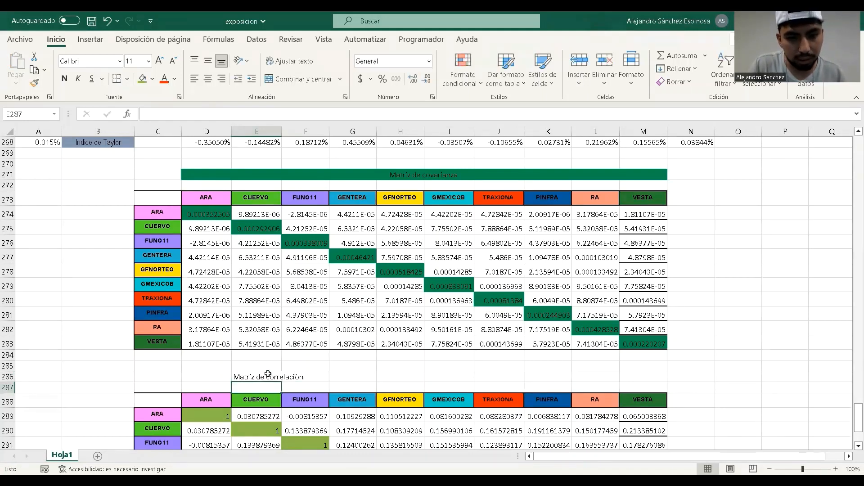
# - Merge and center the "Matriz de correlaciòn" title across E286:M286, above the correlation matrix
pyautogui.click(268, 375)
pyautogui.hotkey('shift', 'Right')
pyautogui.hotkey('shift', 'Right')
pyautogui.hotkey('shift', 'Right')
pyautogui.hotkey('shift', 'Right')
pyautogui.hotkey('shift', 'Right')
pyautogui.hotkey('shift', 'Right')
pyautogui.hotkey('shift', 'Right')
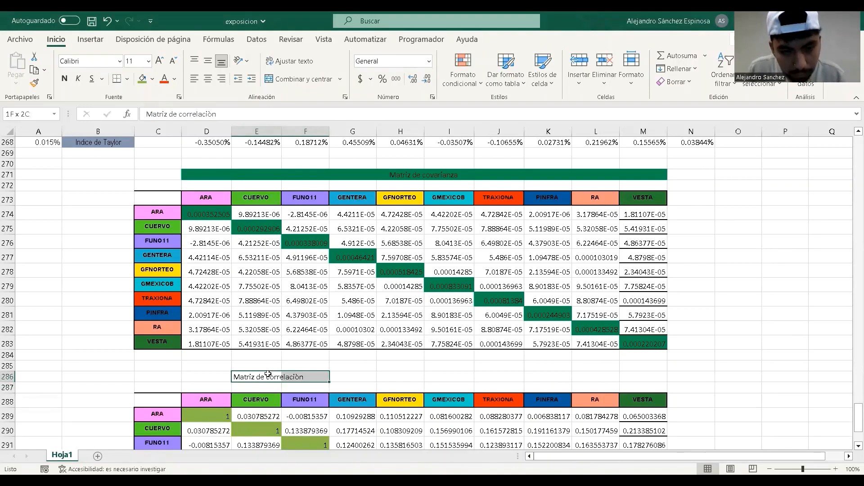
pyautogui.hotkey('shift', 'Right')
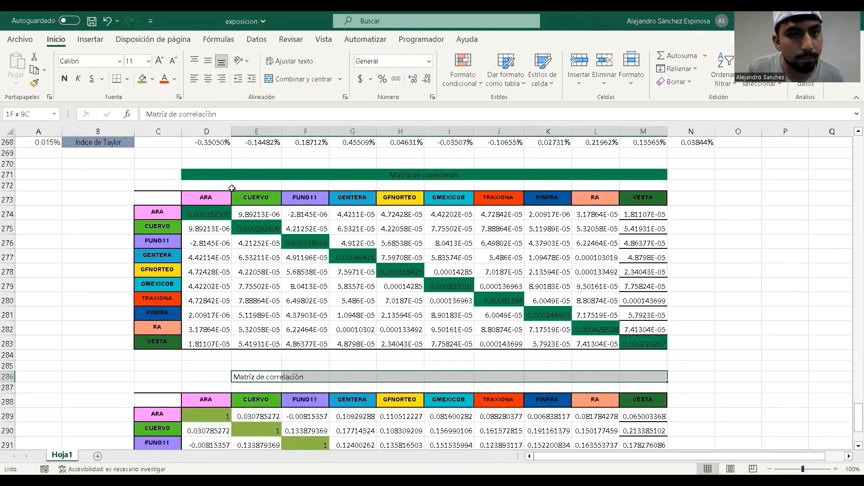
pyautogui.click(299, 79)
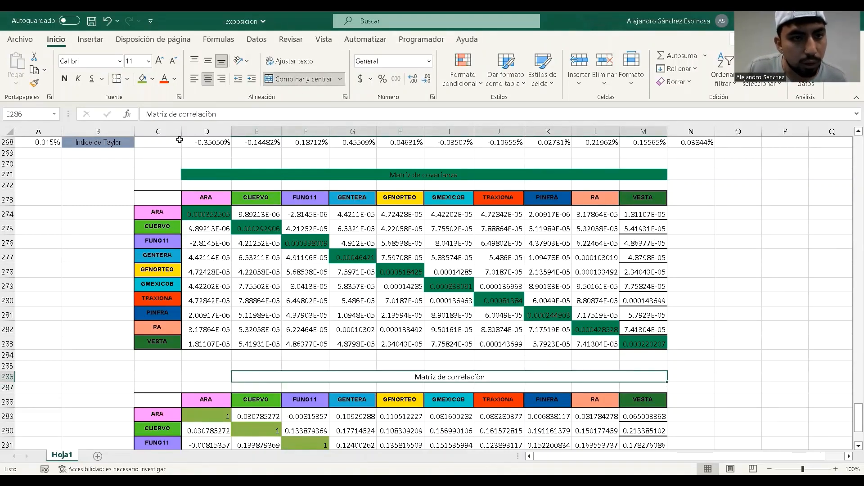
# - Fill the merged correlation matrix title with the same olive green as the matrix diagonal
pyautogui.click(142, 79)
pyautogui.scroll(-1, 617, 371)
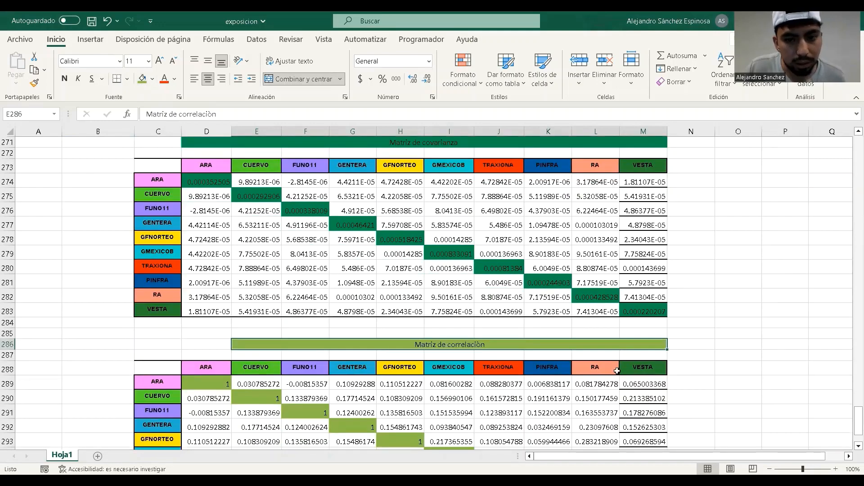
pyautogui.click(714, 364)
# - Enter 100% in N301 as the total of the "Todos en la misma proporcion" row
pyautogui.scroll(-5, 714, 362)
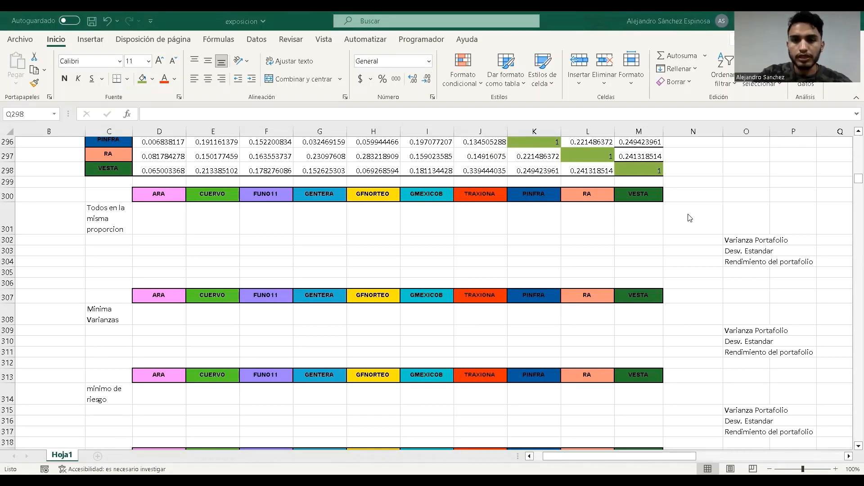
pyautogui.hscroll(1, 686, 216)
pyautogui.click(634, 215)
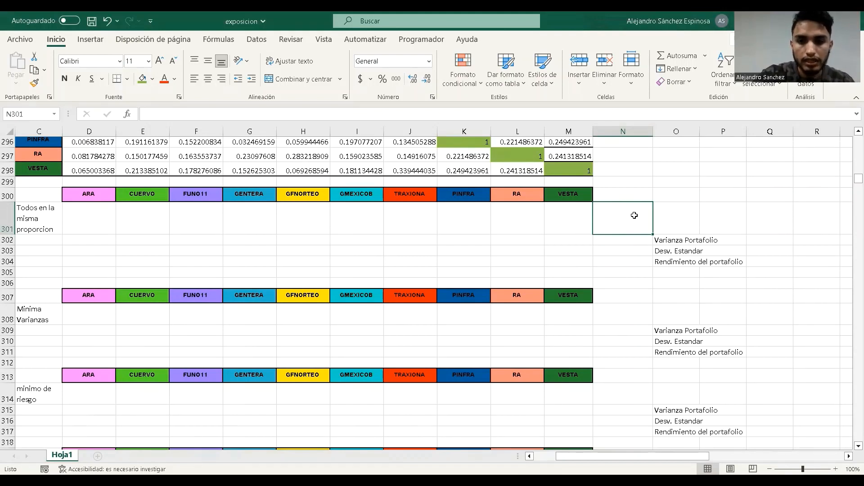
pyautogui.write('100')
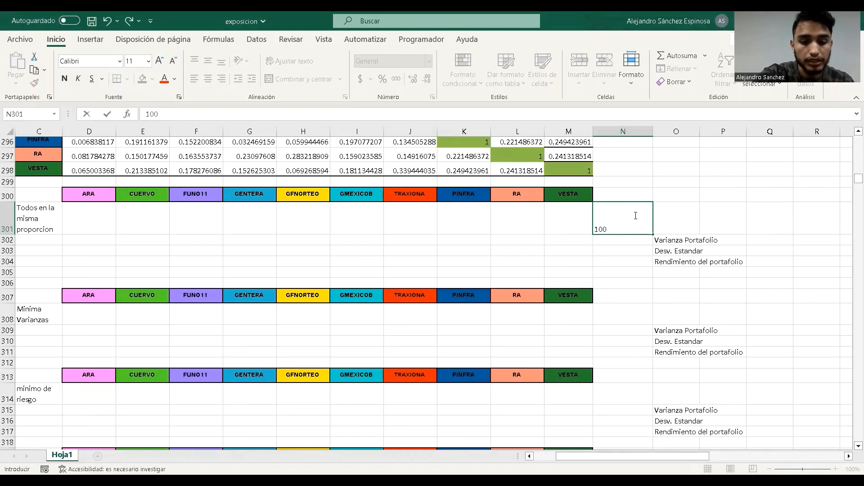
pyautogui.write('%')
pyautogui.press('Return')
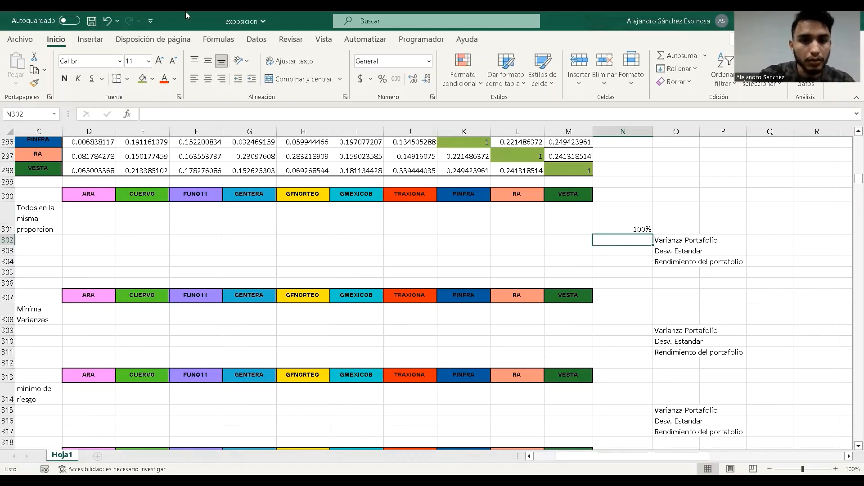
# - Calculate the ARA weight in D301 with =N301/10 and format it as a percentage
pyautogui.click(84, 219)
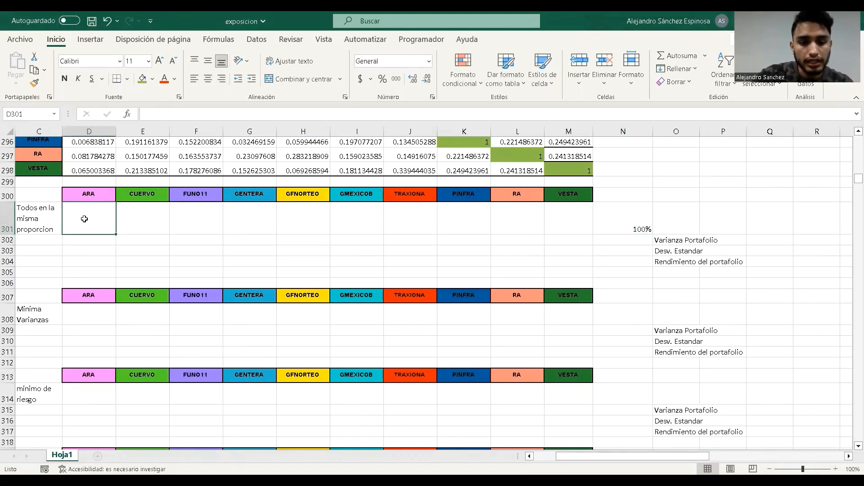
pyautogui.write('=')
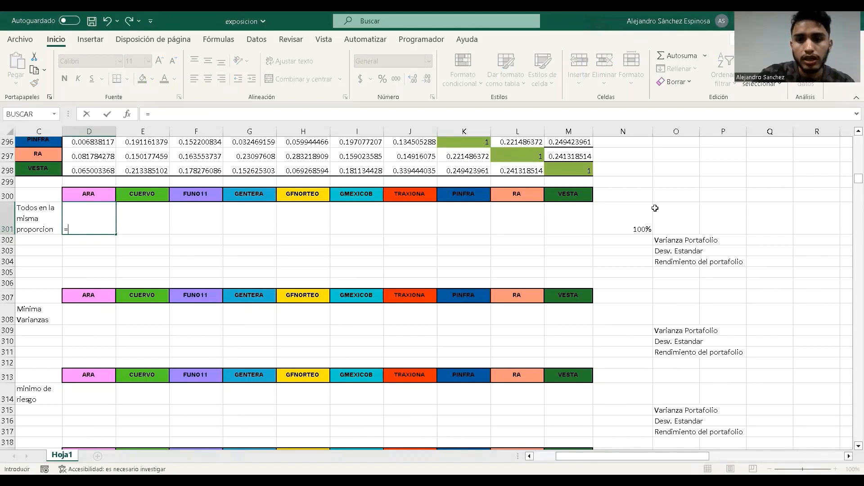
pyautogui.click(644, 223)
pyautogui.write('/')
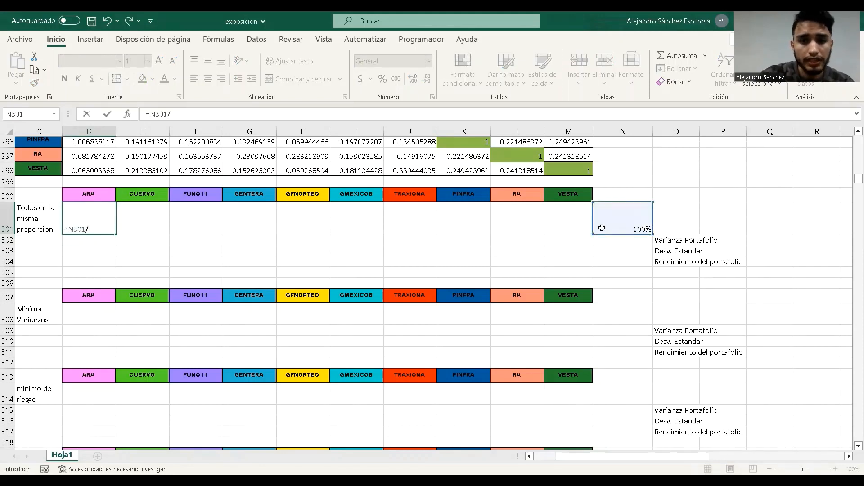
pyautogui.write('10')
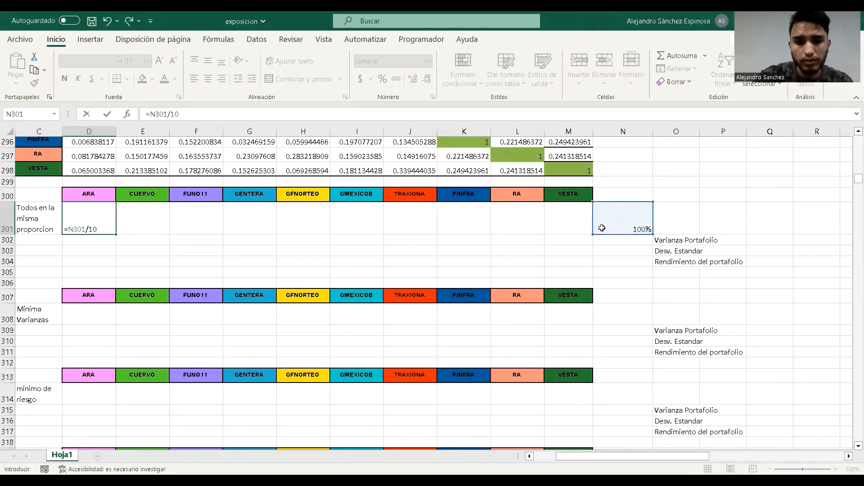
pyautogui.press('Return')
pyautogui.click(71, 205)
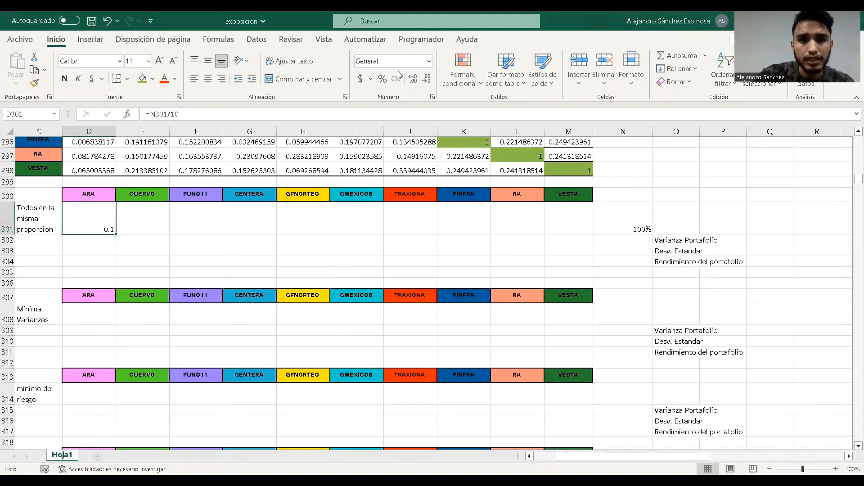
pyautogui.click(382, 79)
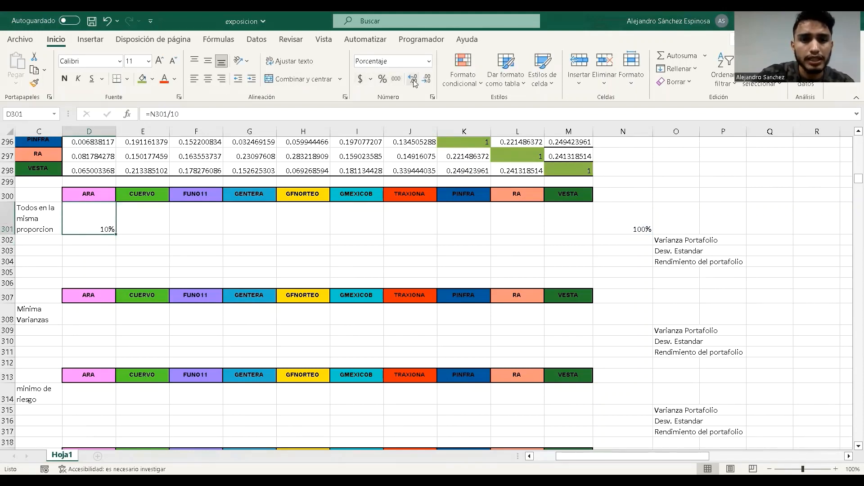
pyautogui.click(182, 249)
# - Replace the ARA weight formula in D301 with 10% and fill it across to VESTA in M301
pyautogui.click(111, 209)
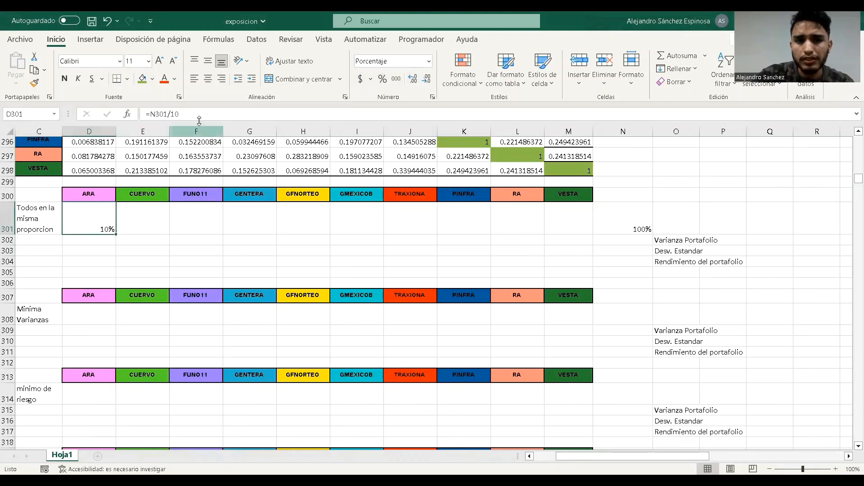
pyautogui.moveTo(199, 119); pyautogui.dragTo(146, 116)
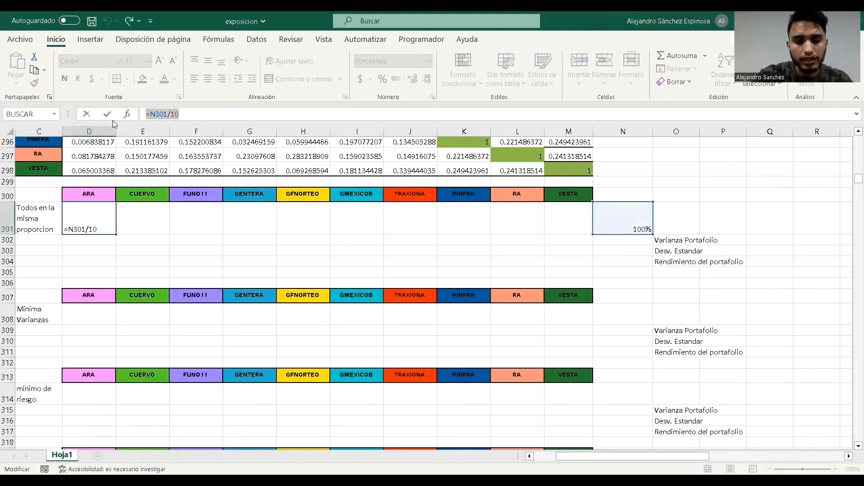
pyautogui.write('10%')
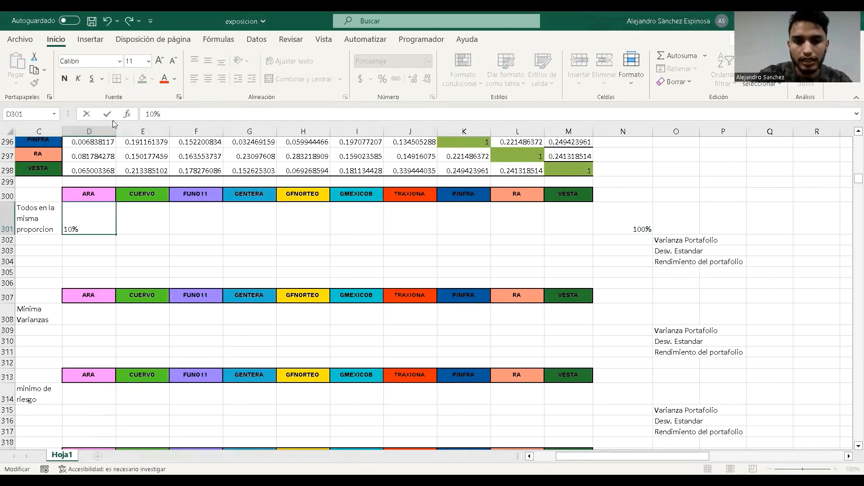
pyautogui.press('Return')
pyautogui.click(104, 204)
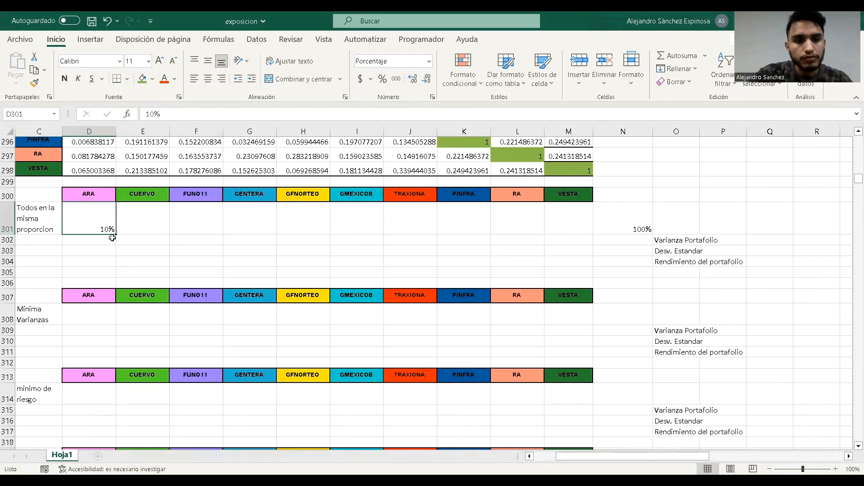
pyautogui.moveTo(112, 238); pyautogui.dragTo(131, 235)
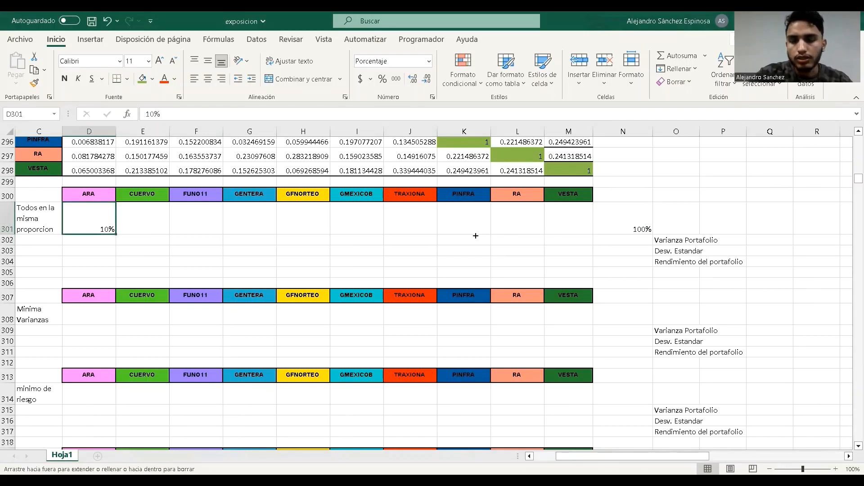
pyautogui.moveTo(574, 231); pyautogui.dragTo(574, 231)
pyautogui.click(154, 260)
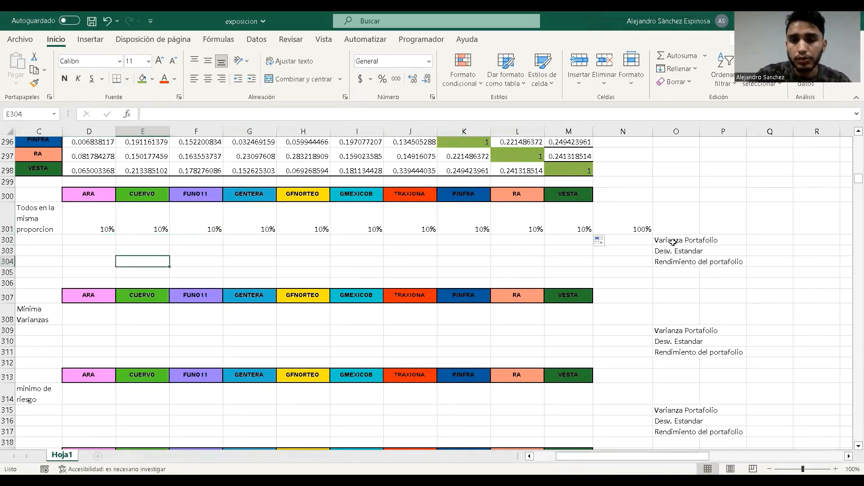
# - Replace the fixed total in N301 with a SUMA formula adding the ten weights from ARA to VESTA in row 301
pyautogui.click(615, 228)
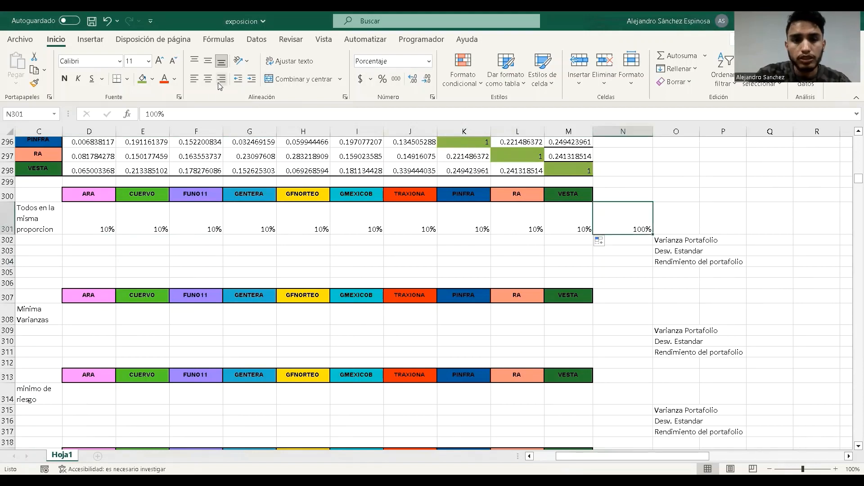
pyautogui.moveTo(136, 110); pyautogui.dragTo(121, 108)
pyautogui.press('BackSpace')
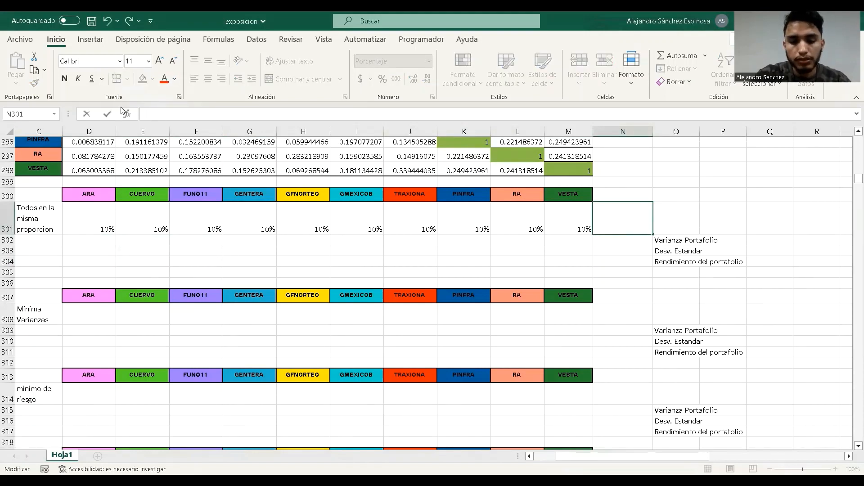
pyautogui.write('=')
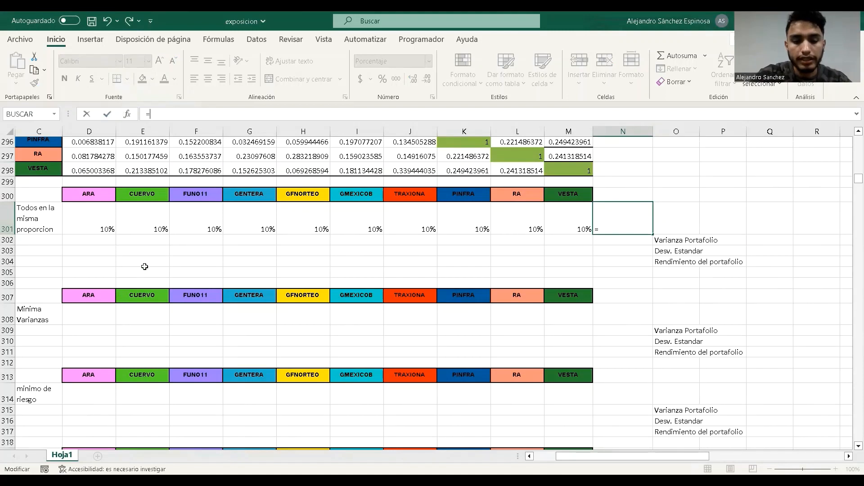
pyautogui.write('SUMA')
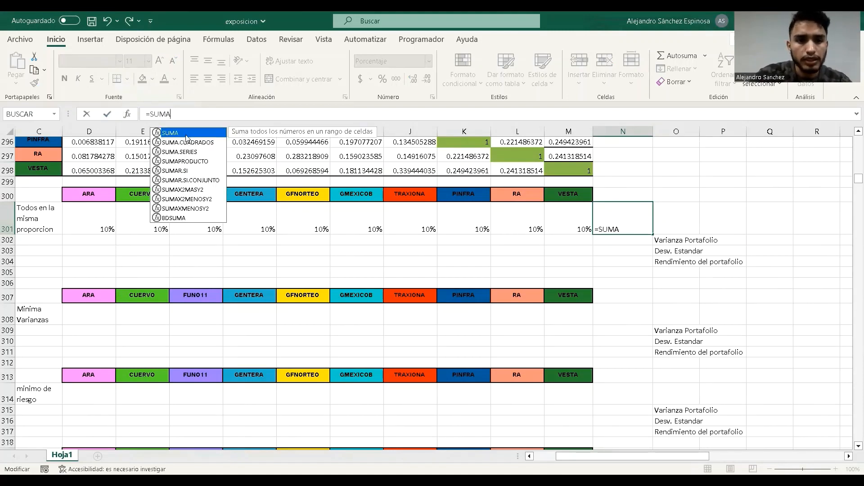
pyautogui.write('(')
pyautogui.moveTo(129, 218); pyautogui.dragTo(566, 217)
pyautogui.press('Return')
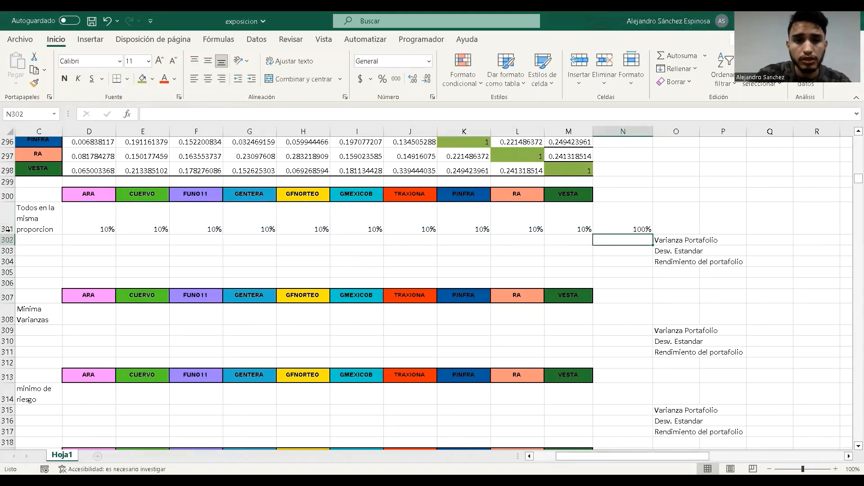
# - Begin an MMULT formula in D302 with the weights D301:M301 as the first matrix
pyautogui.click(101, 240)
pyautogui.press('Home')
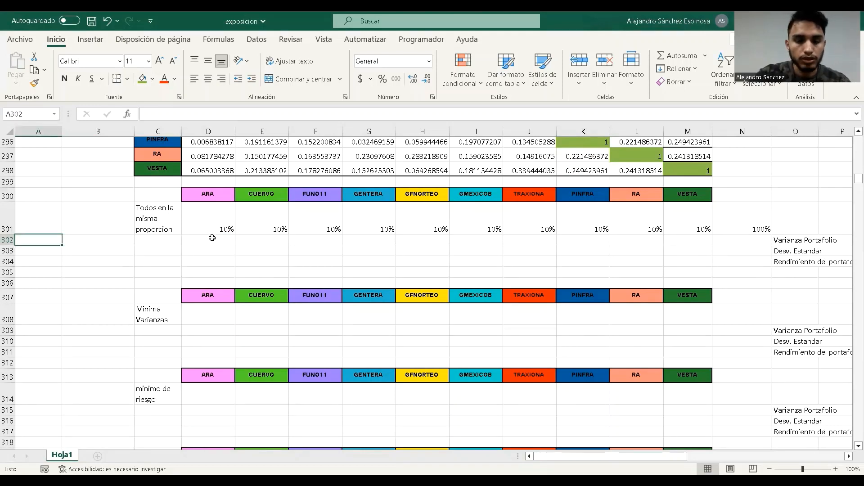
pyautogui.press('Down')
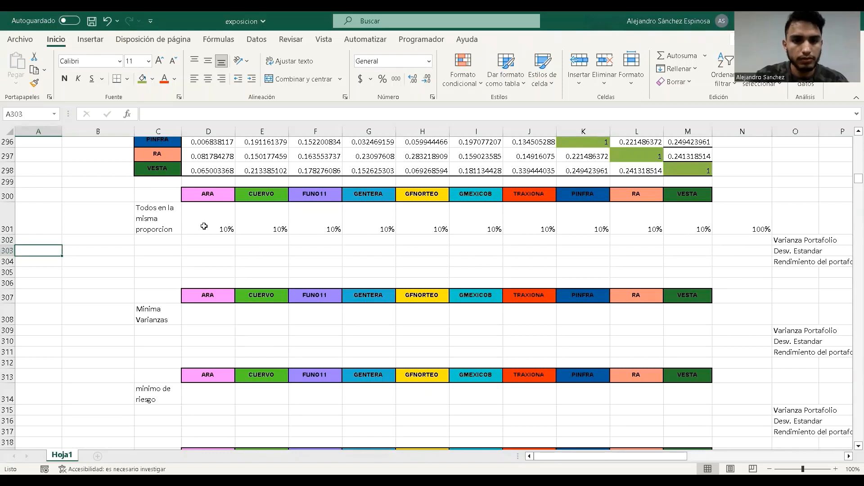
pyautogui.click(224, 243)
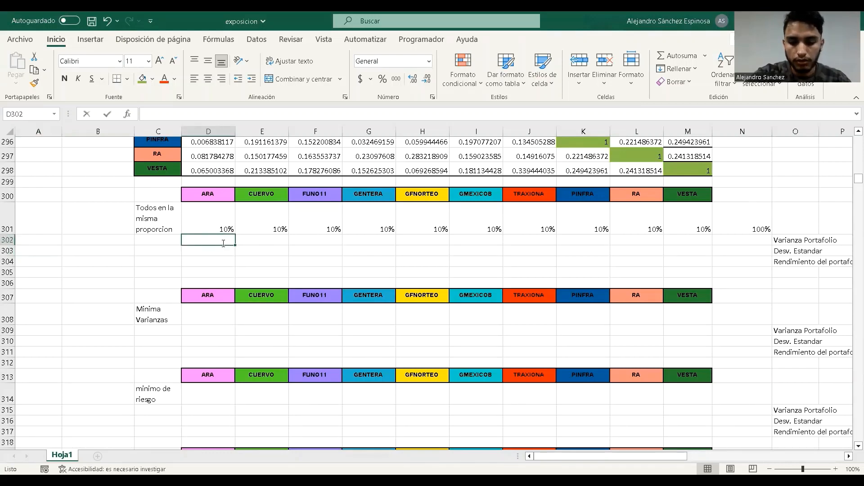
pyautogui.write('=')
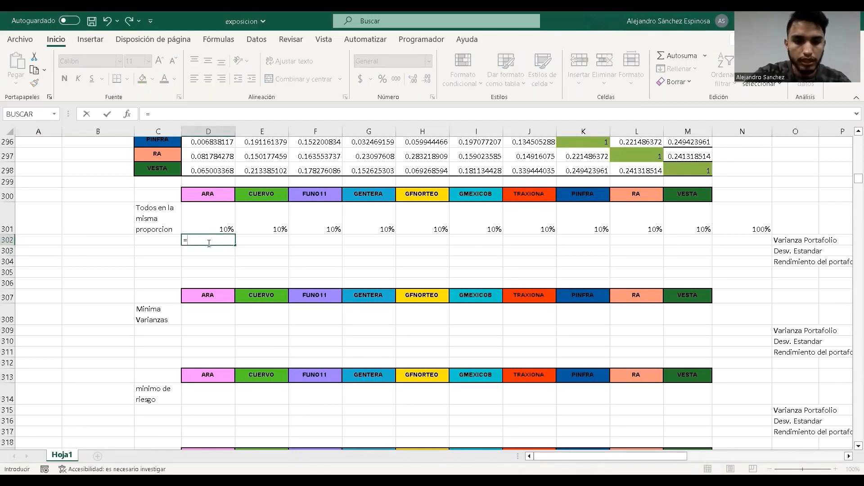
pyautogui.write('MM')
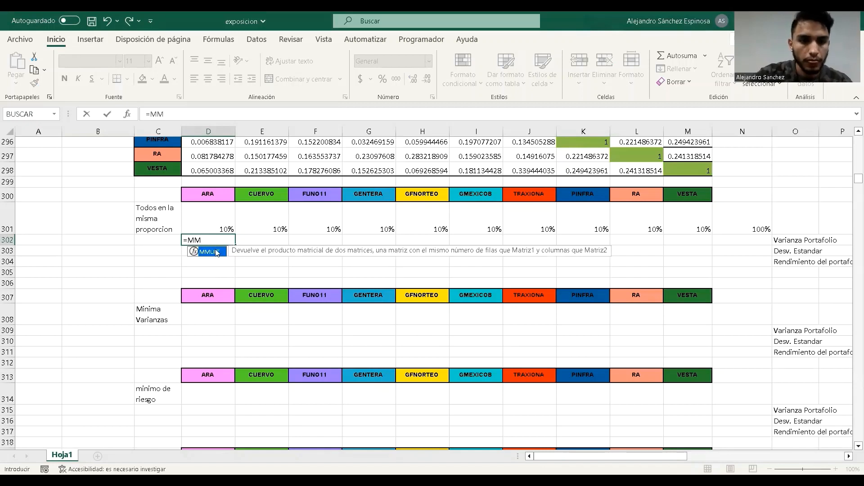
pyautogui.doubleClick(216, 250)
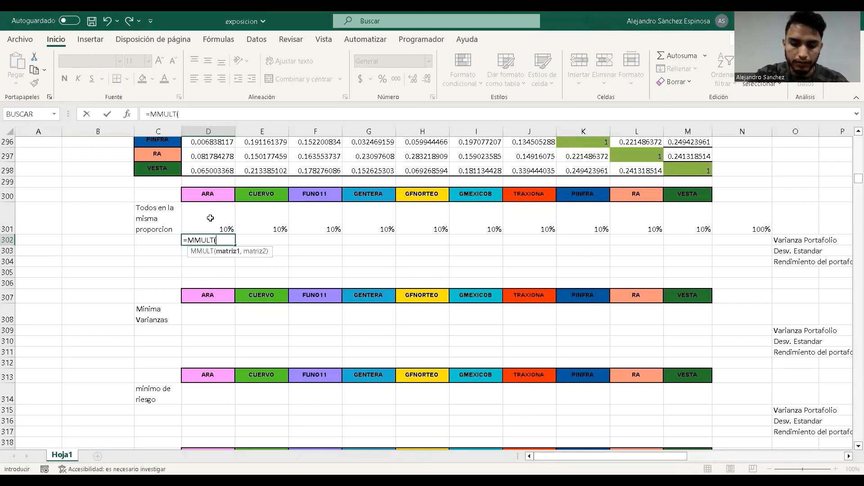
pyautogui.click(210, 218)
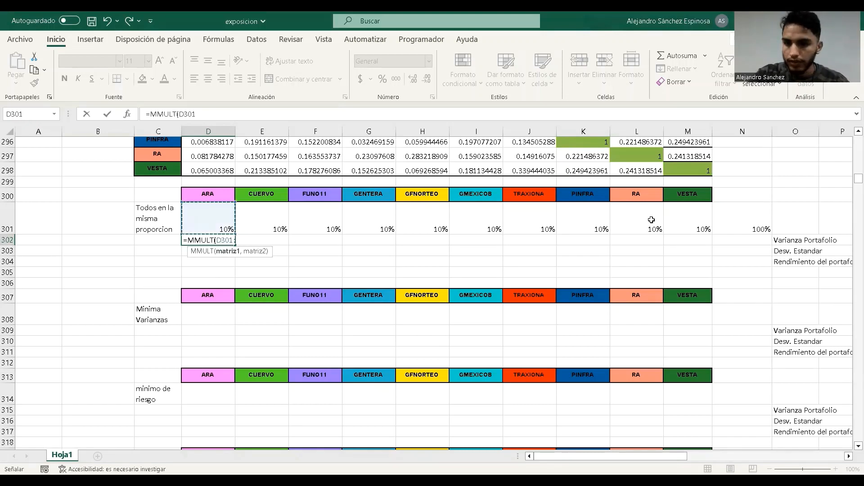
pyautogui.keyDown('shift'); pyautogui.click(670, 220); pyautogui.keyUp('shift')
pyautogui.write(',')
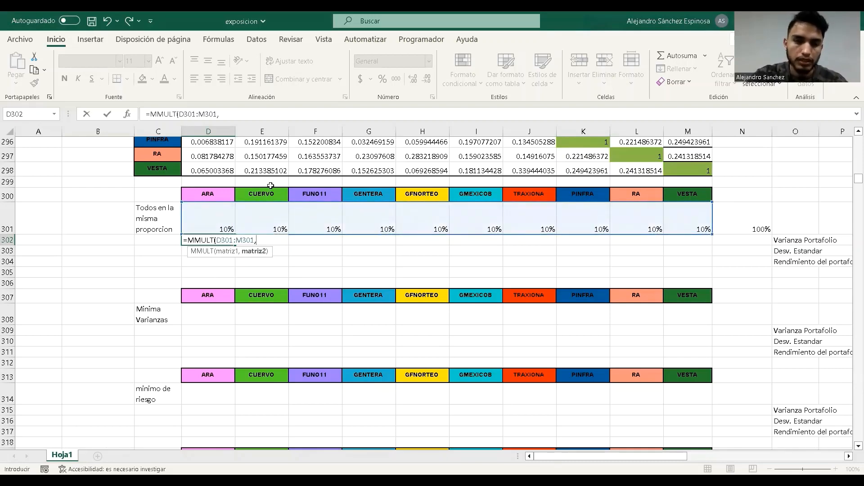
# - Complete the MMULT formula in D302 with the covariance matrix $D$274:$M$283 as the absolute second matrix
pyautogui.scroll(10, 280, 189)
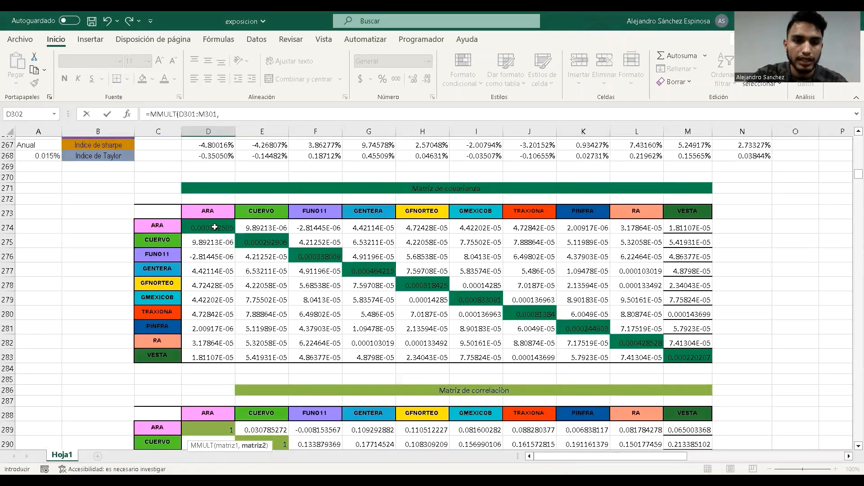
pyautogui.click(208, 227)
pyautogui.keyDown('shift'); pyautogui.click(687, 354); pyautogui.keyUp('shift')
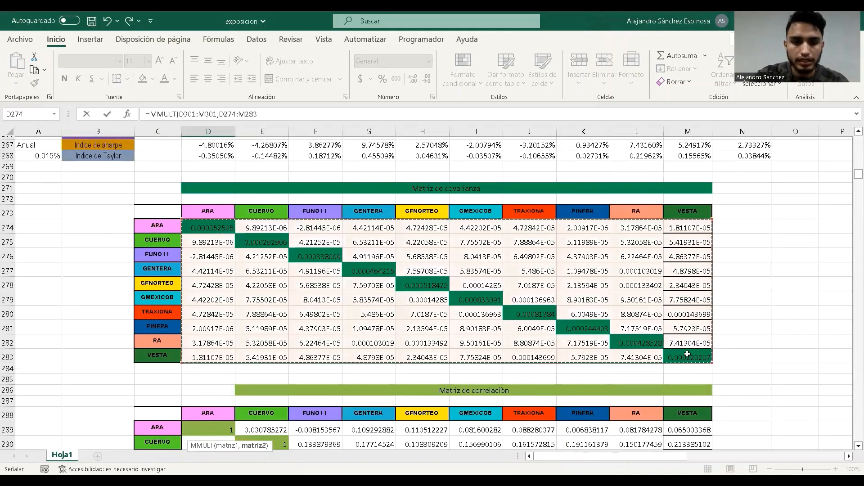
pyautogui.press('F4')
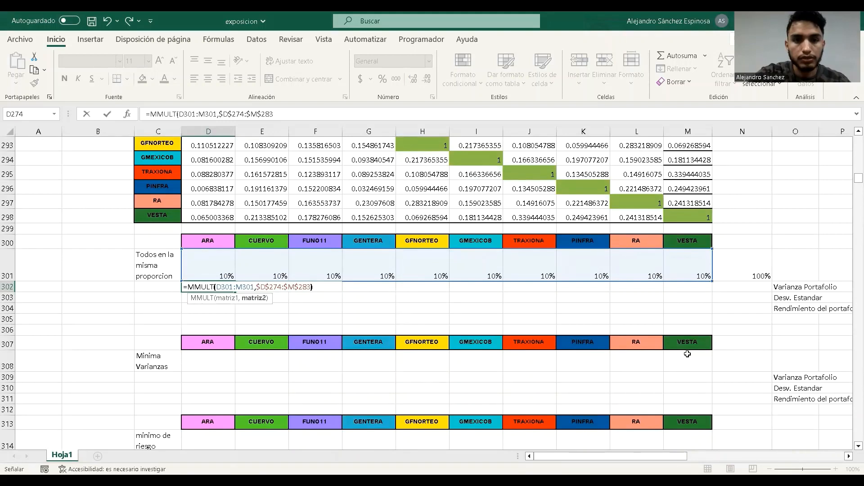
pyautogui.write(')')
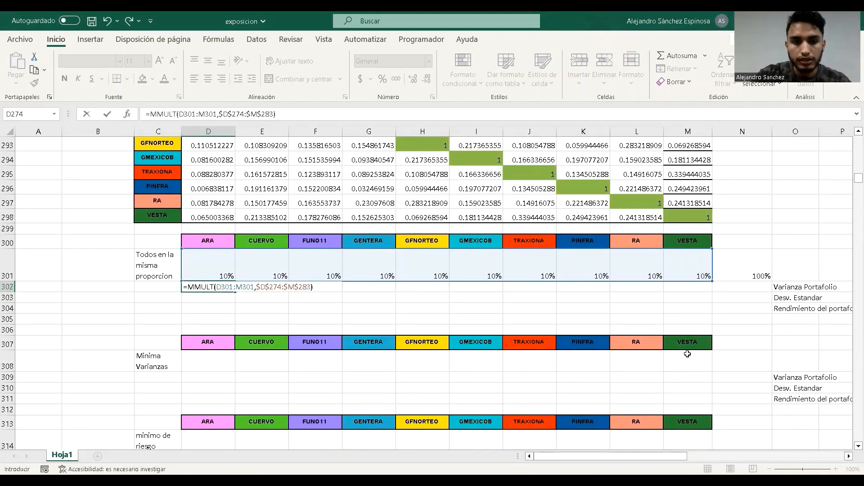
pyautogui.hotkey('ctrl', 'Return')
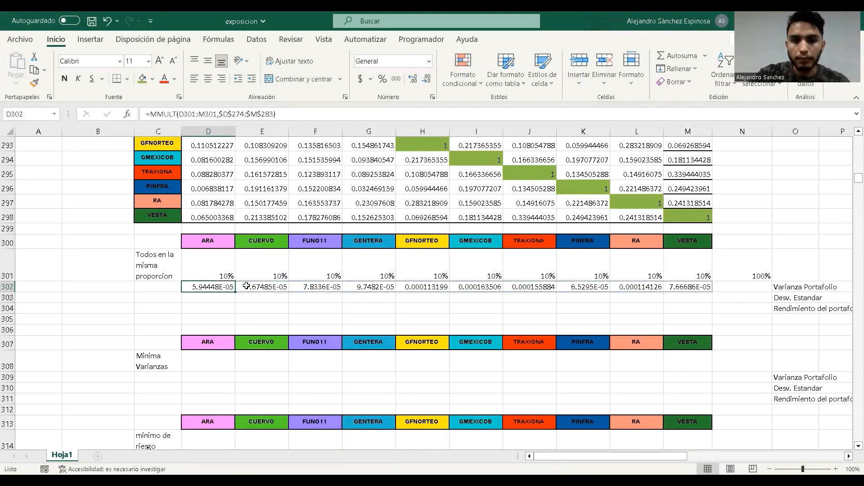
# - Format the matrix product results in D302:M302 in thousands style with seven decimal places
pyautogui.moveTo(246, 286); pyautogui.dragTo(694, 280)
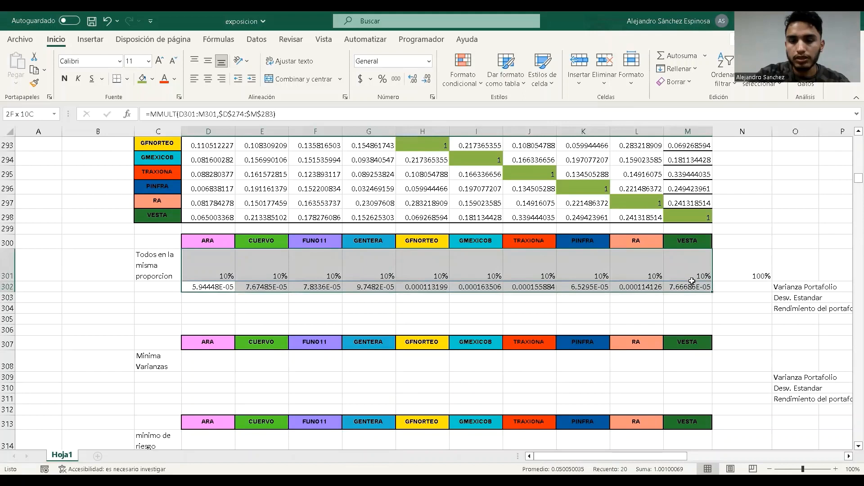
pyautogui.click(397, 81)
pyautogui.click(413, 81)
pyautogui.click(413, 81)
pyautogui.click(413, 81)
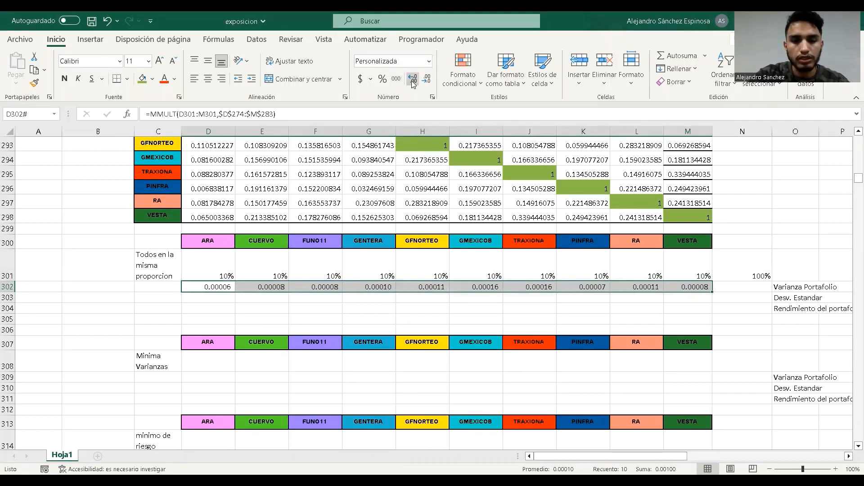
pyautogui.click(413, 81)
pyautogui.click(412, 81)
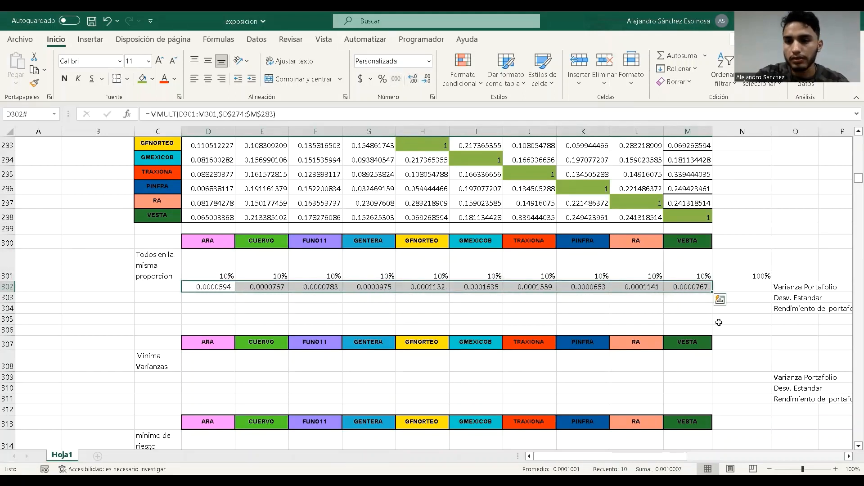
pyautogui.click(739, 328)
# - Begin a SUMAPRODUCTO formula in N302 for the portfolio variance
pyautogui.click(746, 288)
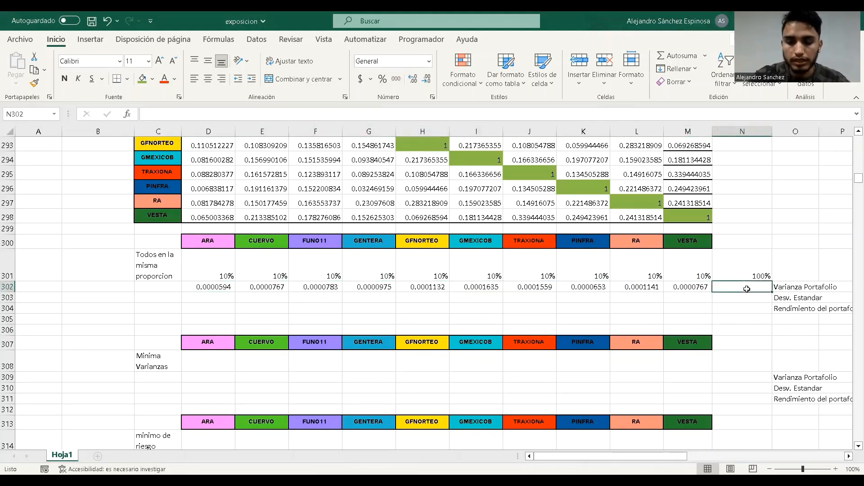
pyautogui.write('=')
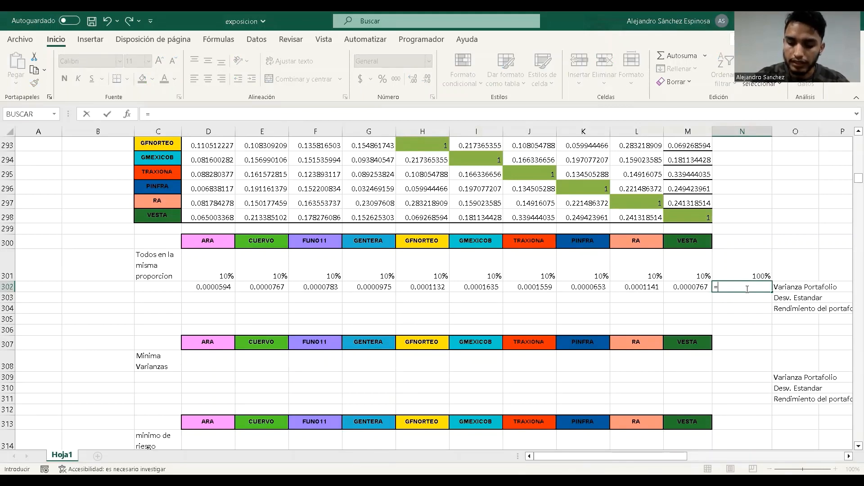
pyautogui.write('=')
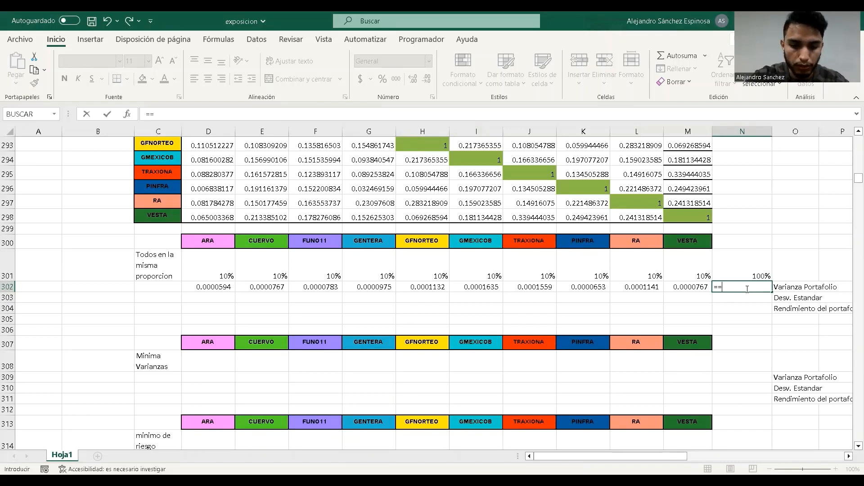
pyautogui.write('SUMA')
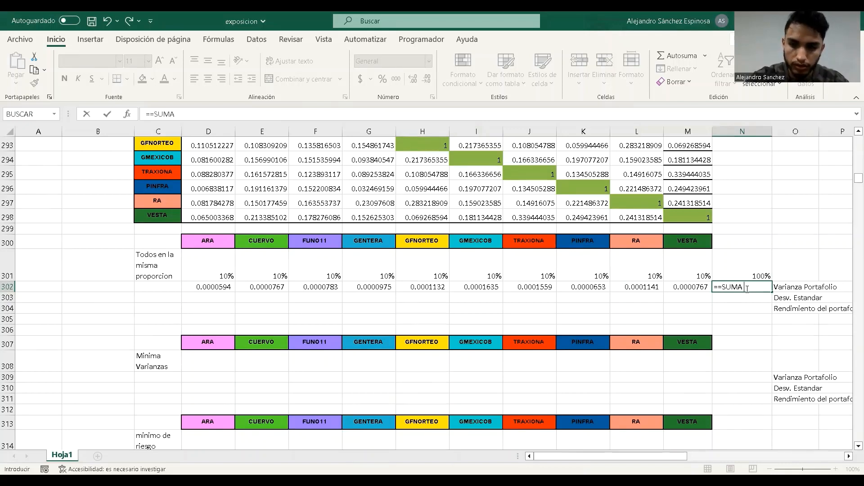
pyautogui.write('PRO')
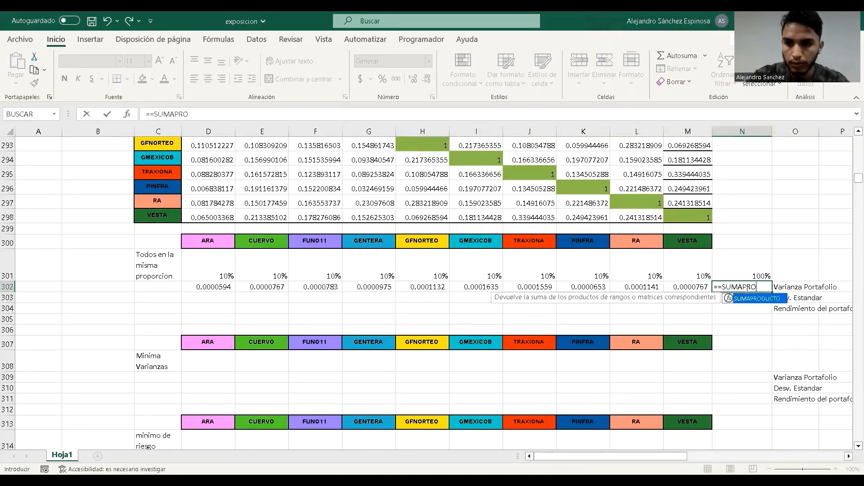
pyautogui.doubleClick(760, 299)
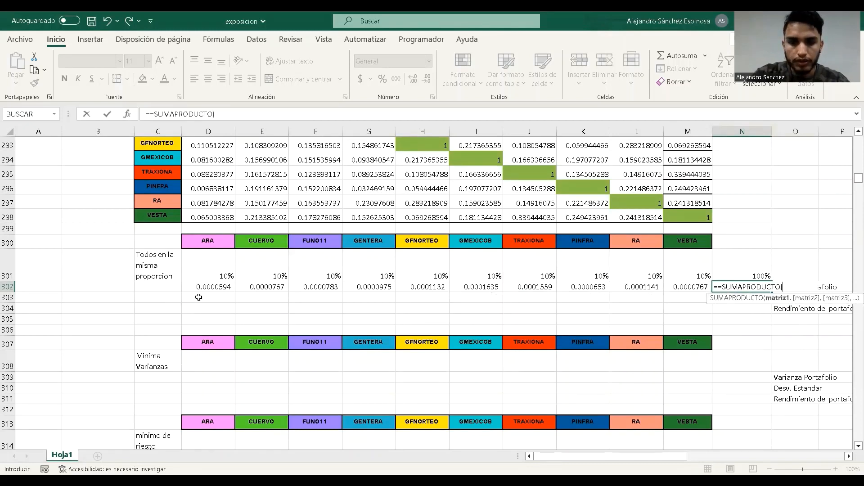
pyautogui.moveTo(210, 287); pyautogui.dragTo(686, 285)
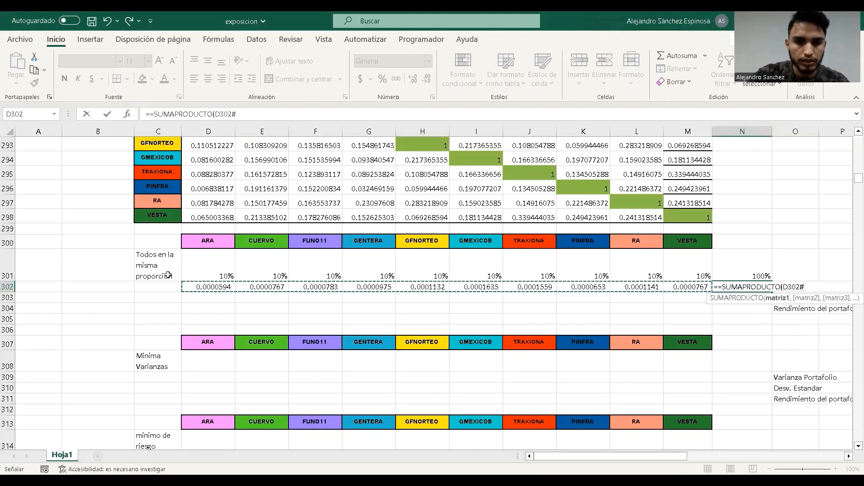
pyautogui.click(209, 268)
pyautogui.keyDown('shift'); pyautogui.click(710, 268); pyautogui.keyUp('shift')
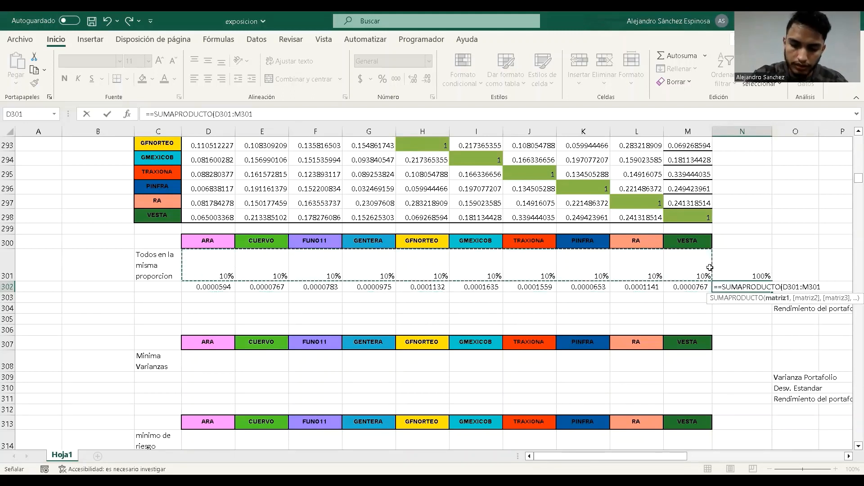
pyautogui.write(',')
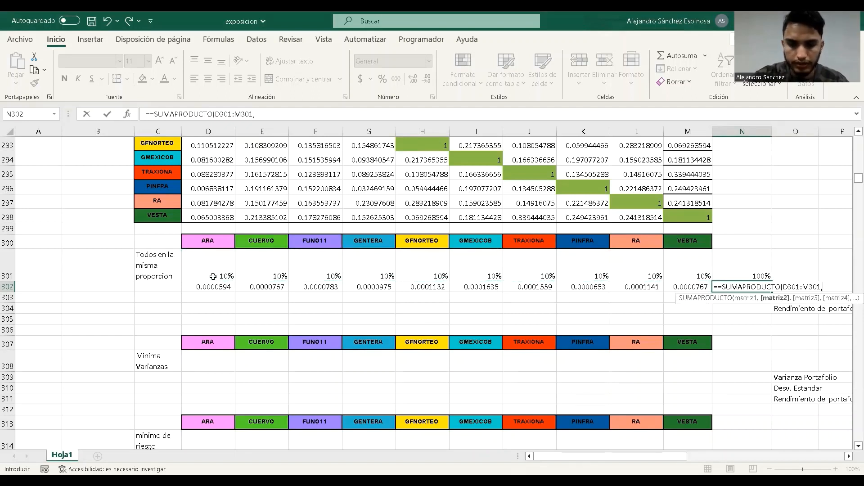
pyautogui.press('BackSpace')
# - Complete the SUMAPRODUCTO formula in N302 with D302# and D301:M301 as its arrays, accepting the proposed correction
pyautogui.click(222, 287)
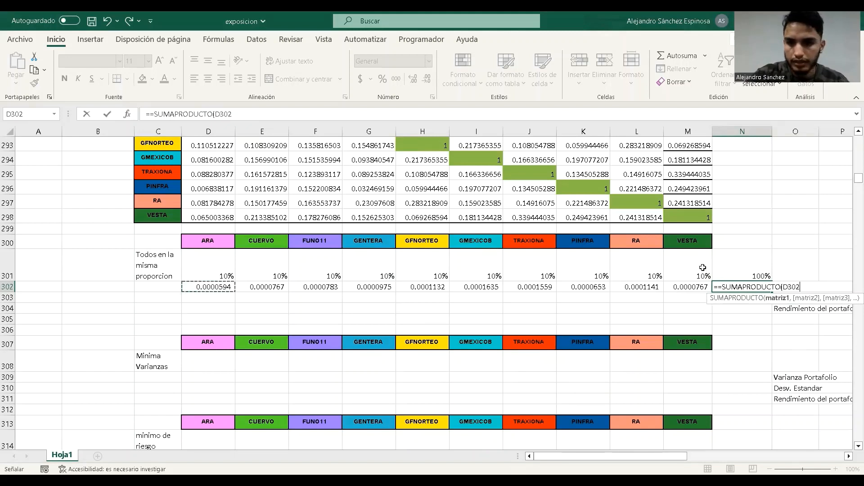
pyautogui.keyDown('shift'); pyautogui.click(702, 286); pyautogui.keyUp('shift')
pyautogui.write(',')
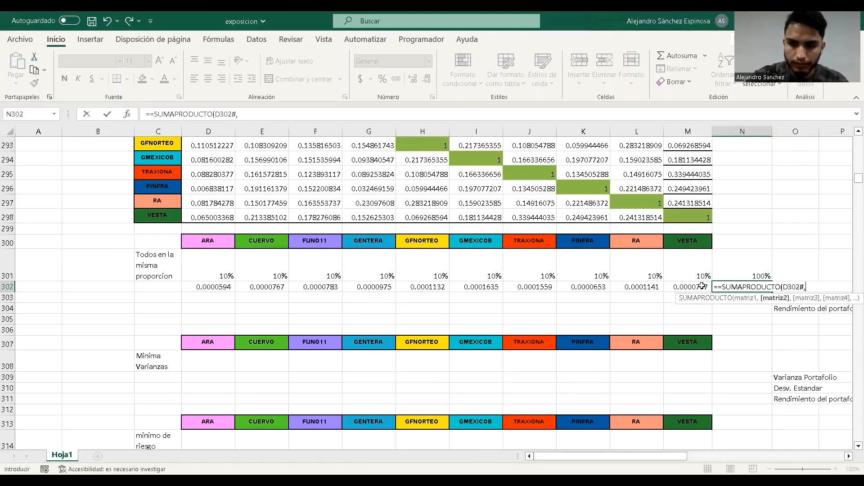
pyautogui.click(215, 268)
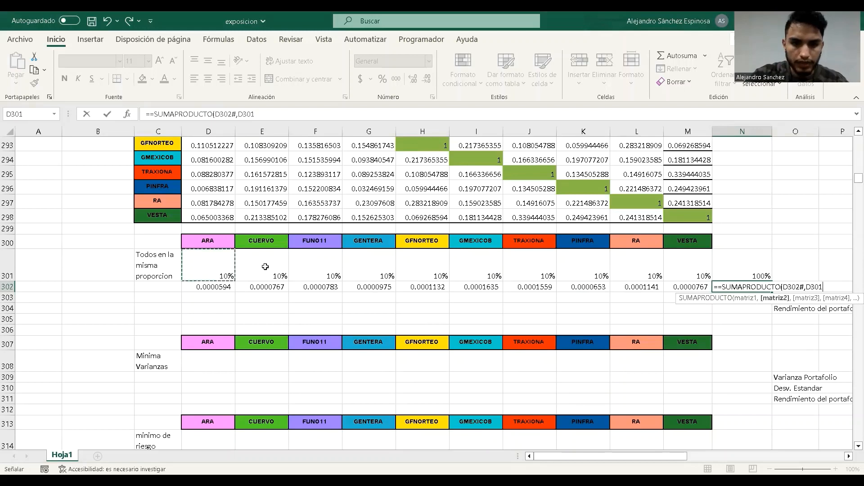
pyautogui.moveTo(644, 266); pyautogui.dragTo(692, 270)
pyautogui.press('Return')
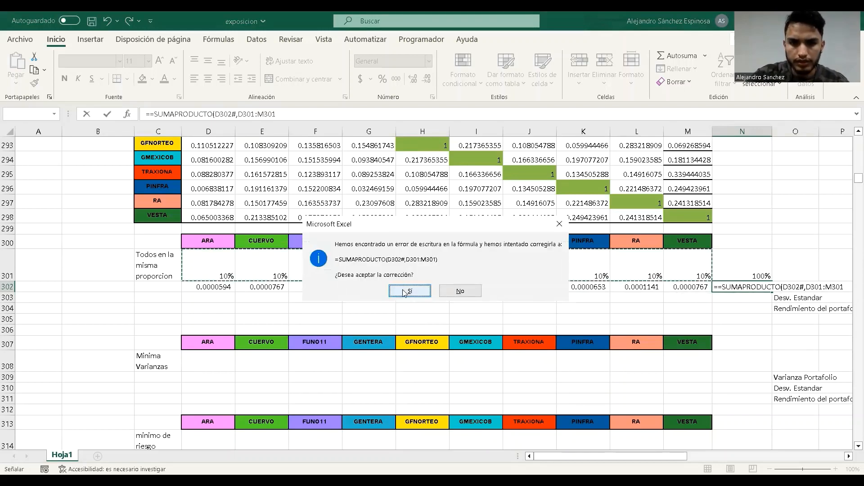
pyautogui.press('Return')
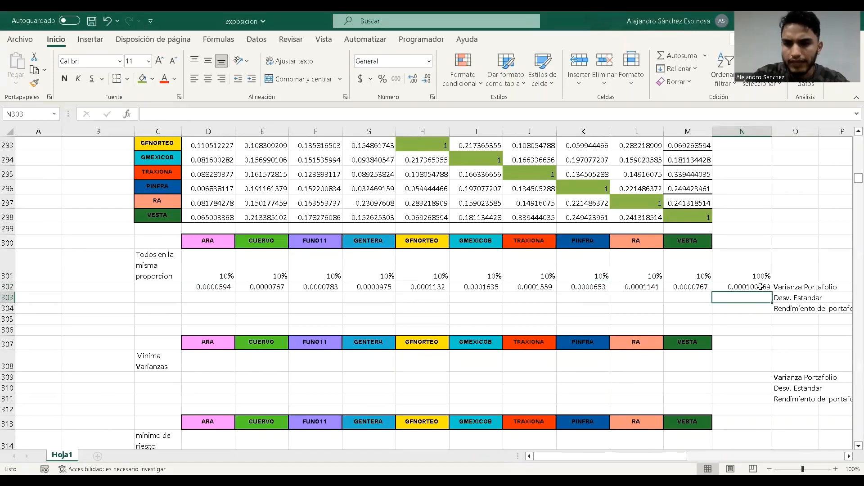
pyautogui.click(760, 286)
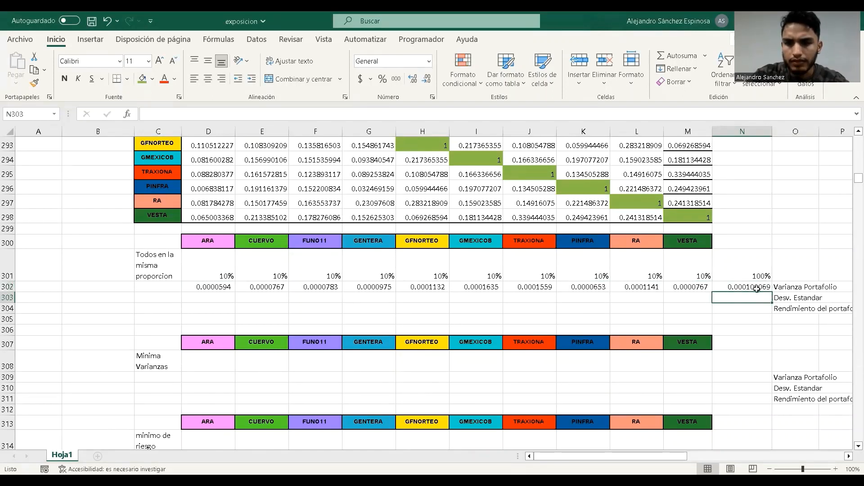
pyautogui.click(296, 114)
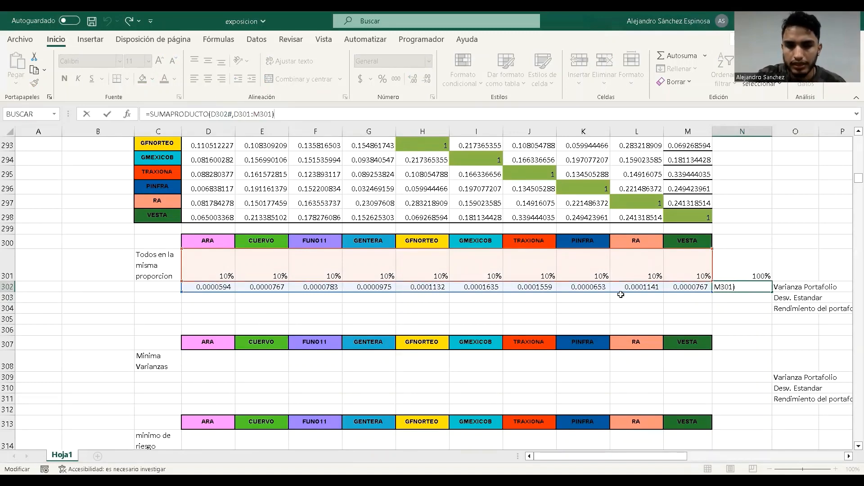
pyautogui.press('Return')
# - Format the portfolio variance in N302 as a percentage with four decimal places
pyautogui.click(744, 287)
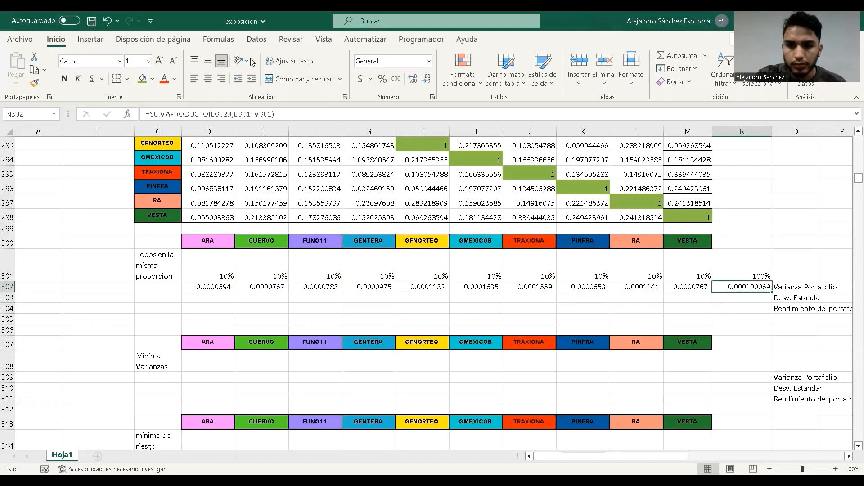
pyautogui.click(383, 78)
pyautogui.click(413, 79)
pyautogui.click(413, 79)
pyautogui.click(414, 79)
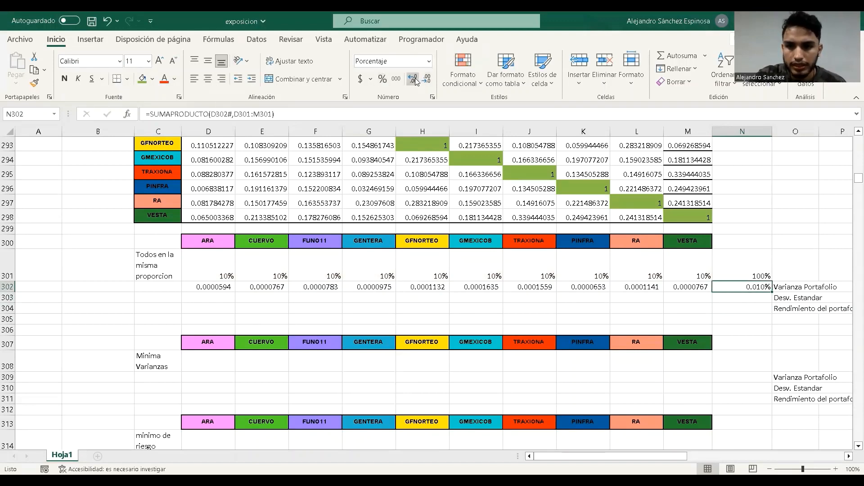
pyautogui.click(413, 79)
# - Link the Desv. Estandar cell N303 to the portfolio variance with =N302
pyautogui.click(764, 299)
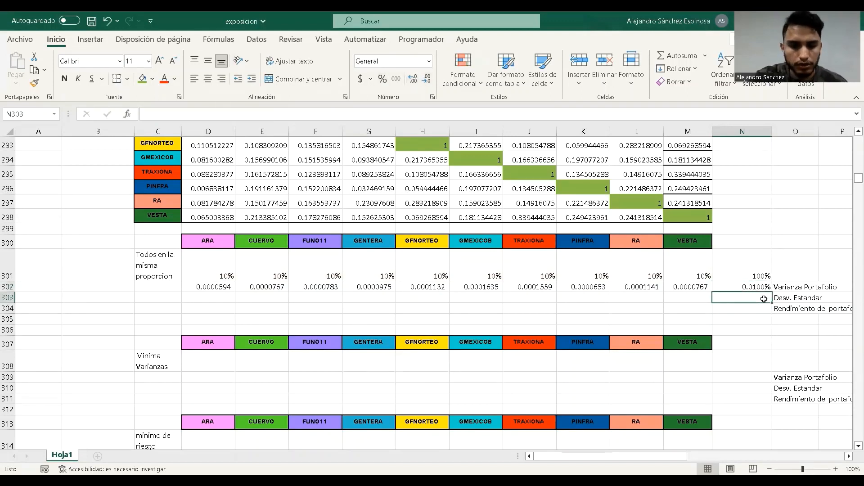
pyautogui.write('=')
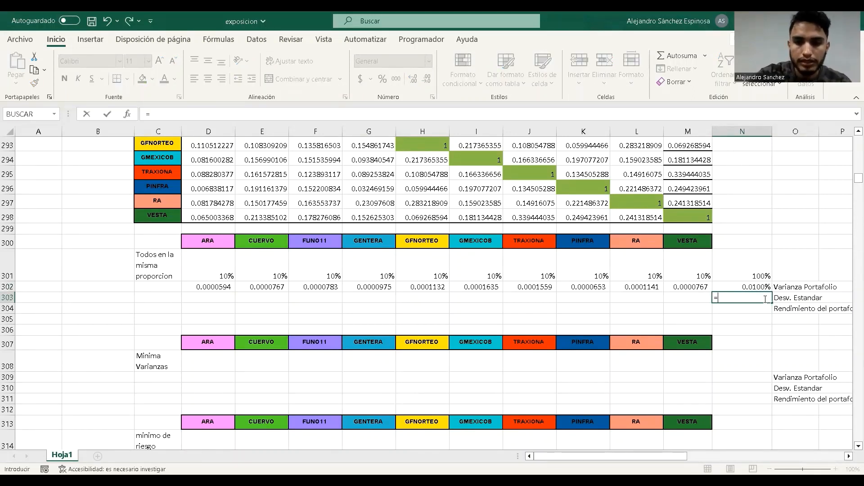
pyautogui.click(760, 289)
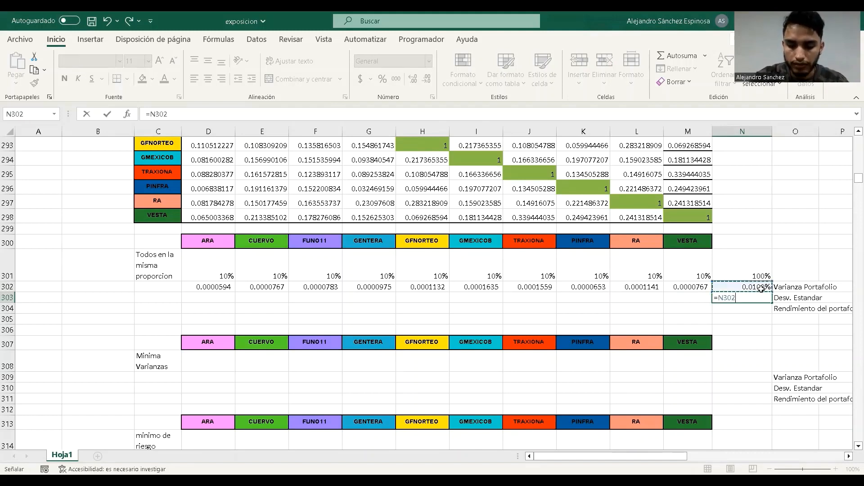
pyautogui.press('Return')
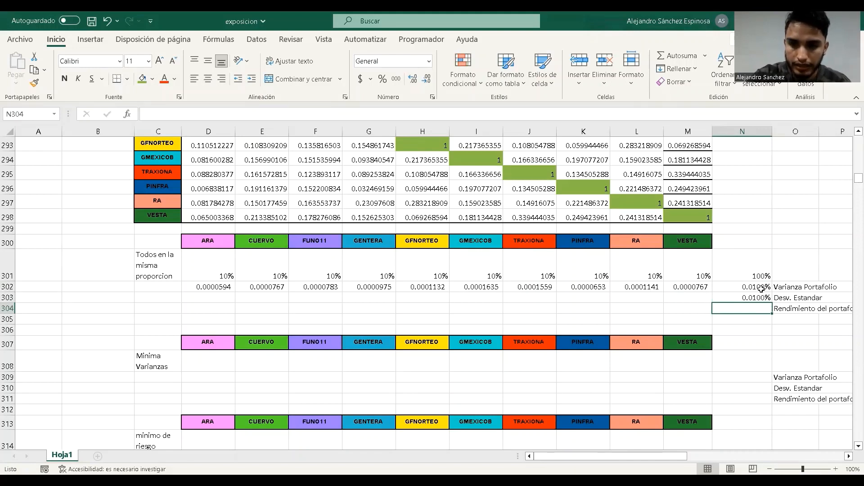
pyautogui.press('Down')
pyautogui.press('Down')
pyautogui.press('Down')
pyautogui.press('Down')
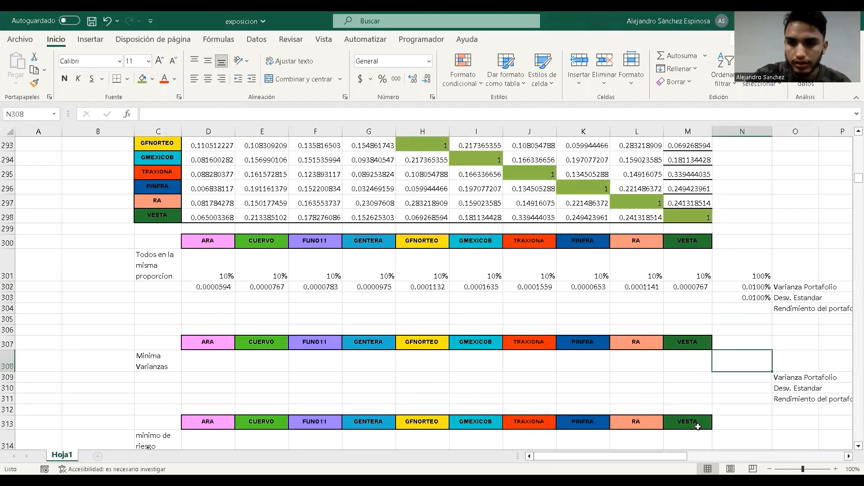
# - Replace the formula in N303 with the square root of the portfolio variance, =RAIZ(N302)
pyautogui.hotkey('ctrl', 'z')
pyautogui.click(224, 113)
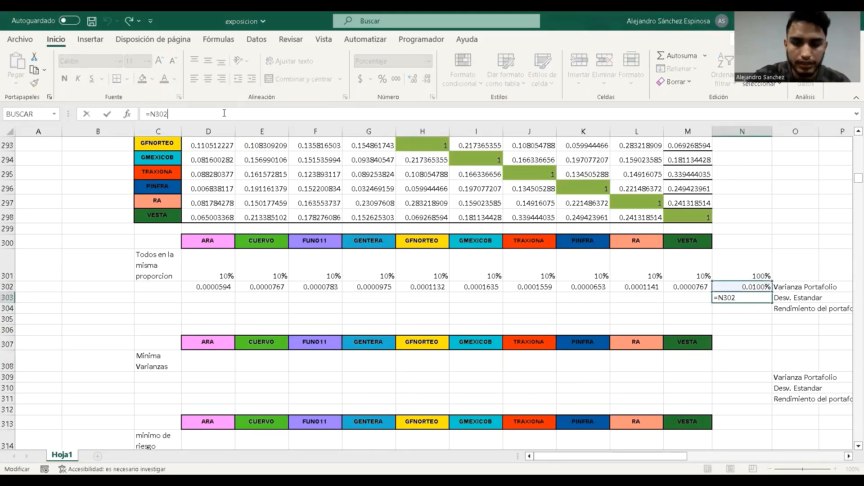
pyautogui.press('BackSpace')
pyautogui.press('BackSpace')
pyautogui.press('BackSpace')
pyautogui.press('BackSpace')
pyautogui.press('BackSpace')
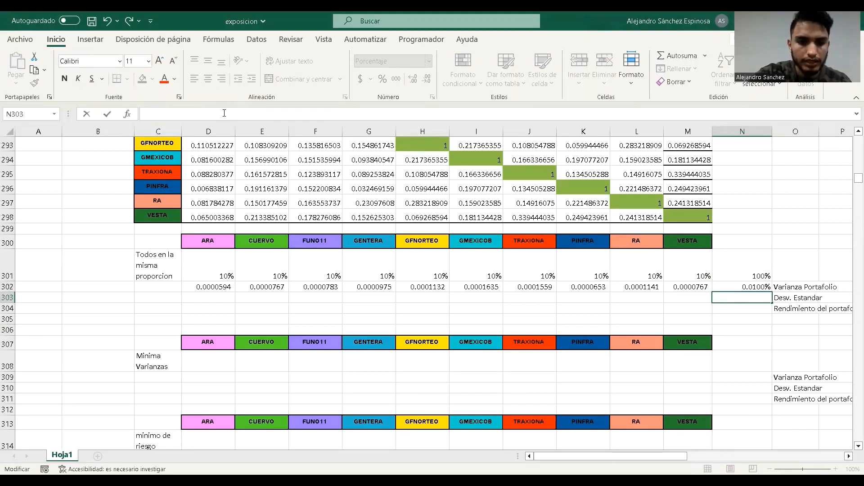
pyautogui.write('=RAIZ')
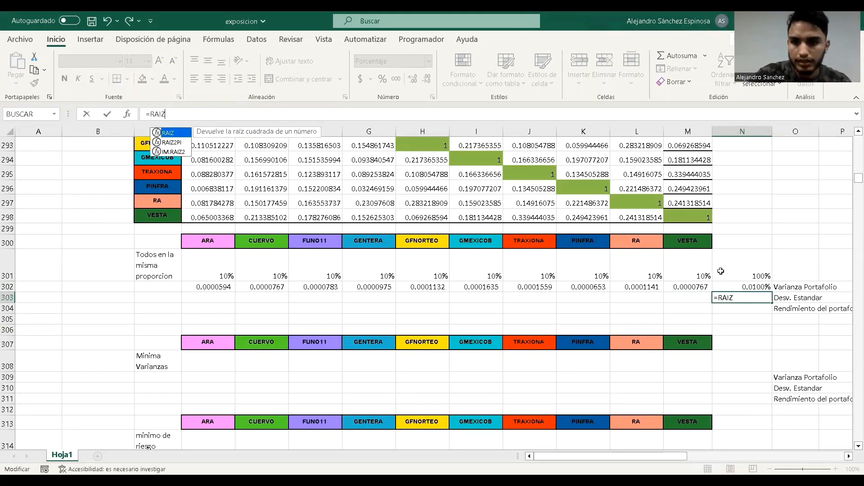
pyautogui.write('(')
pyautogui.click(753, 284)
pyautogui.press('Return')
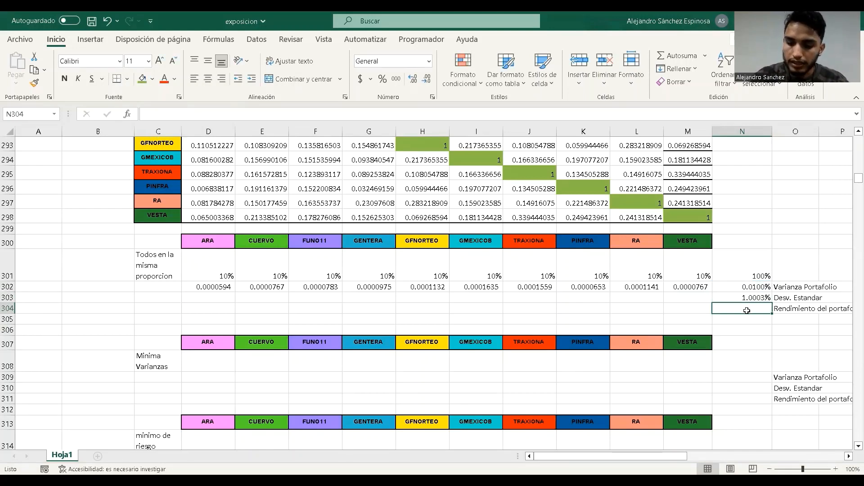
# - Start a SUMAPRODUCTO formula in the portfolio return cell N304 with the weights D301:M301 as its first array
pyautogui.write('=')
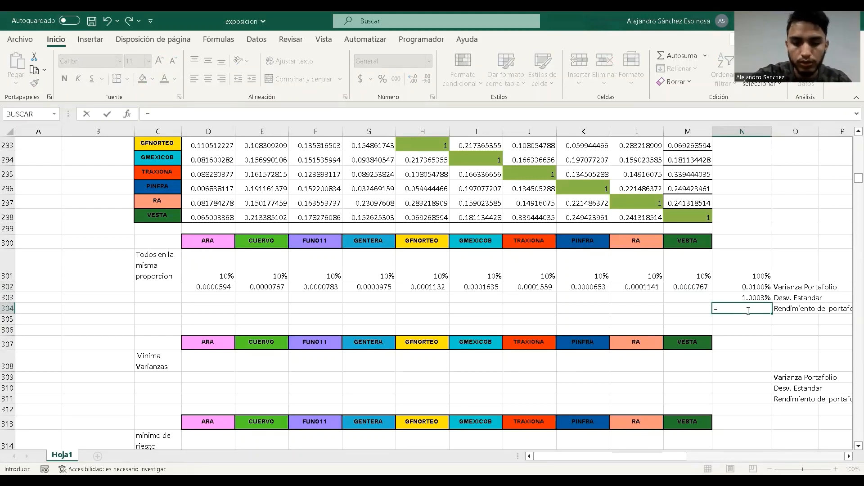
pyautogui.write('SUMAPRODR')
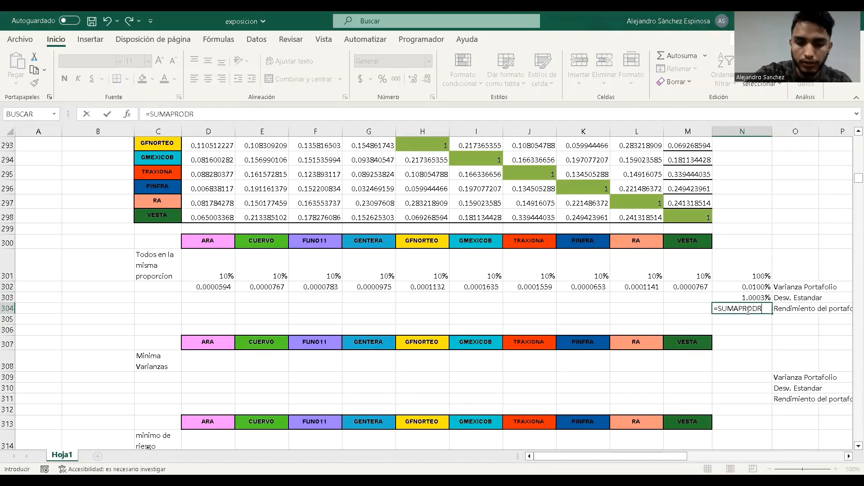
pyautogui.press('BackSpace')
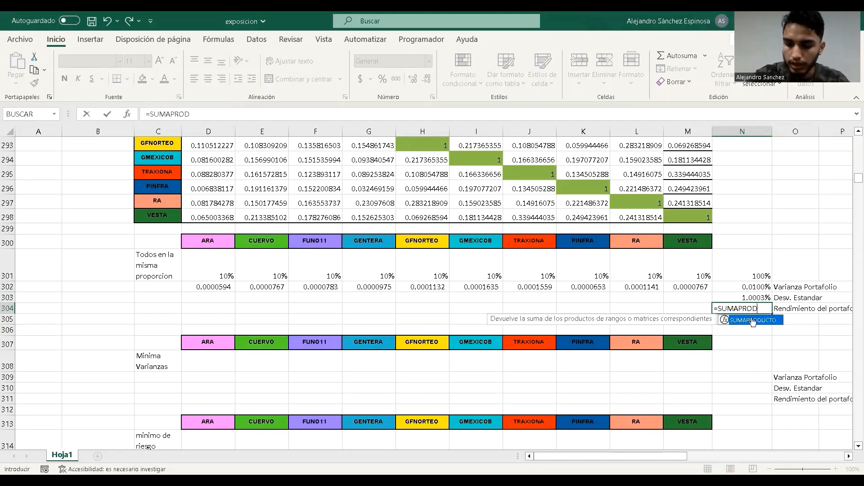
pyautogui.doubleClick(753, 320)
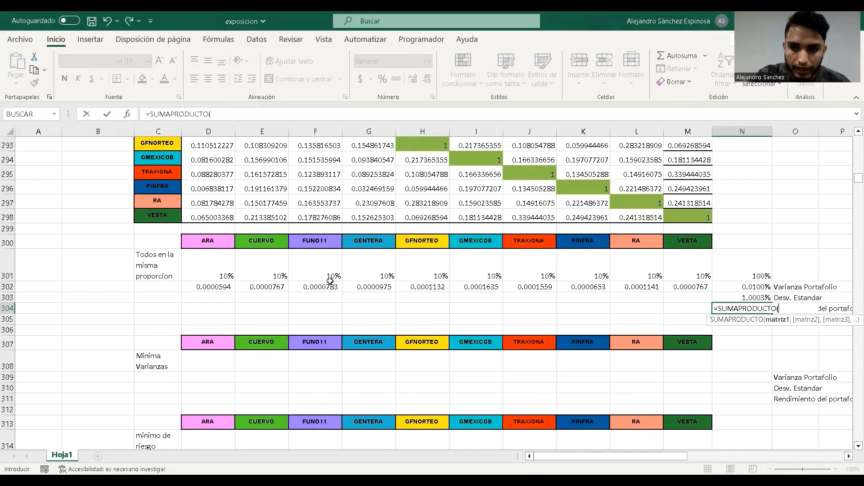
pyautogui.click(201, 269)
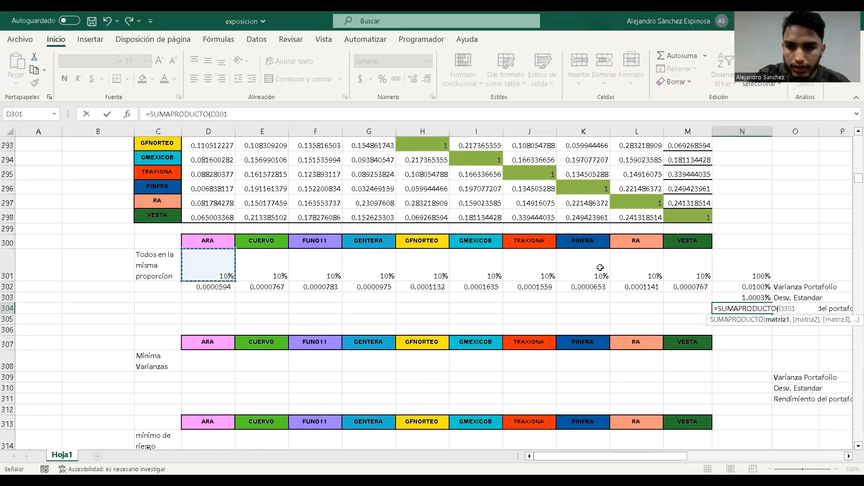
pyautogui.moveTo(600, 267); pyautogui.dragTo(689, 271)
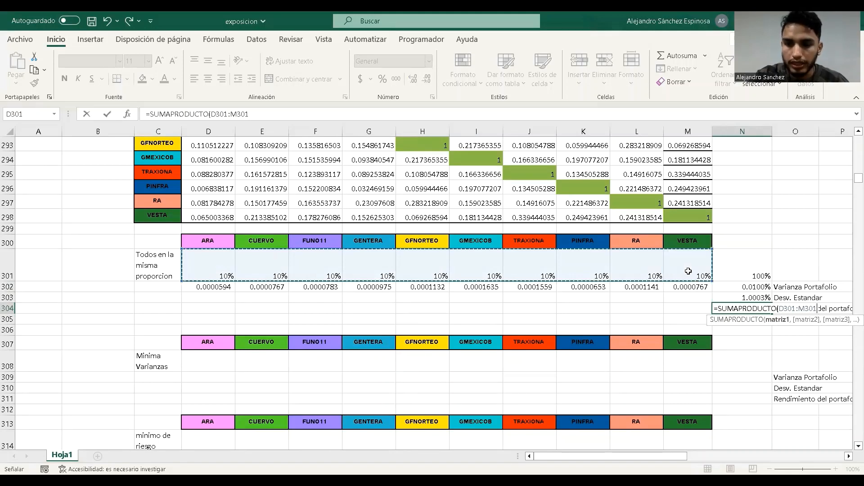
pyautogui.write(',')
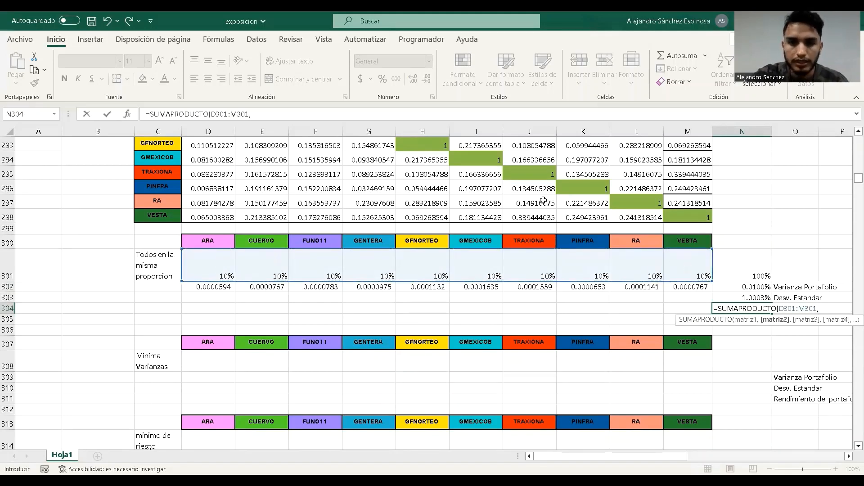
# - Try to complete the N304 formula with the covariance matrix D274:$M$283 as the second array
pyautogui.scroll(2, 521, 202)
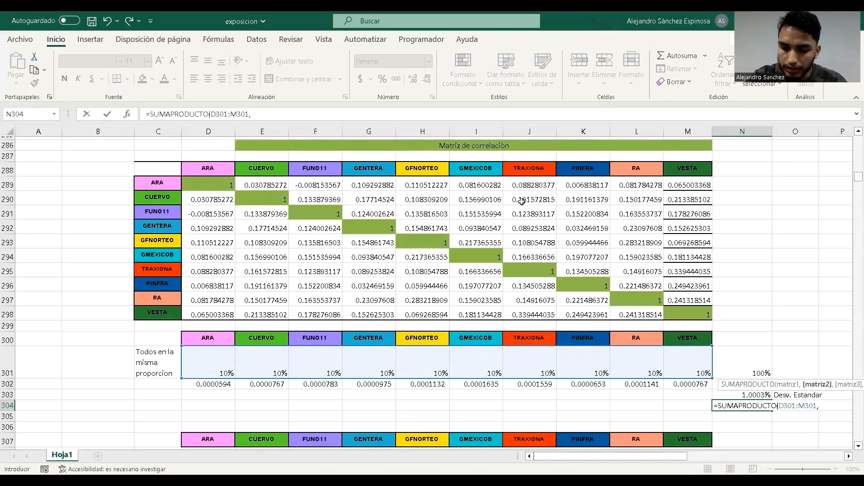
pyautogui.scroll(8, 521, 202)
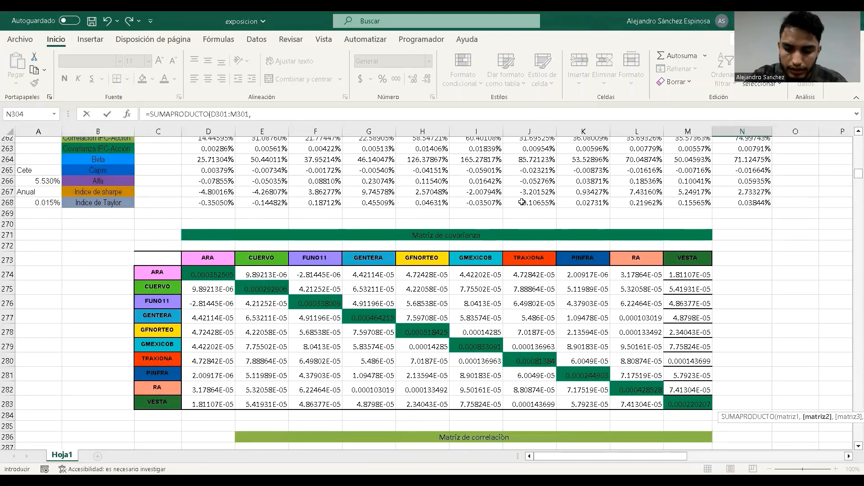
pyautogui.scroll(-2, 521, 203)
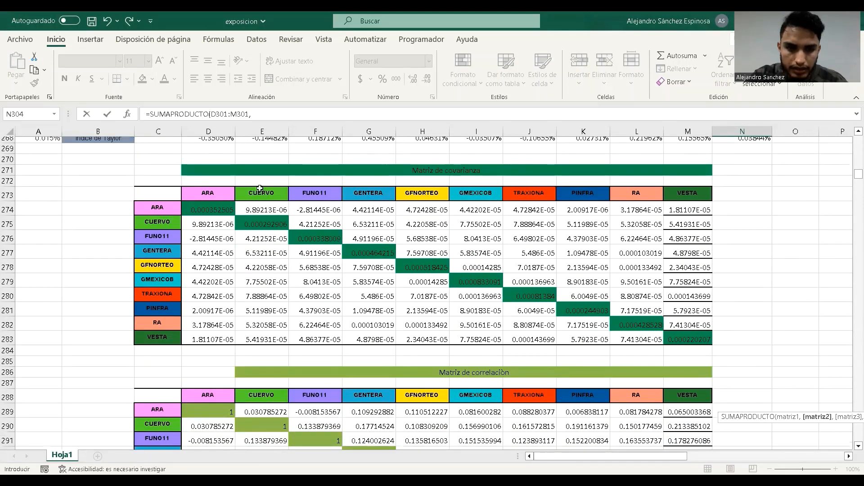
pyautogui.click(210, 209)
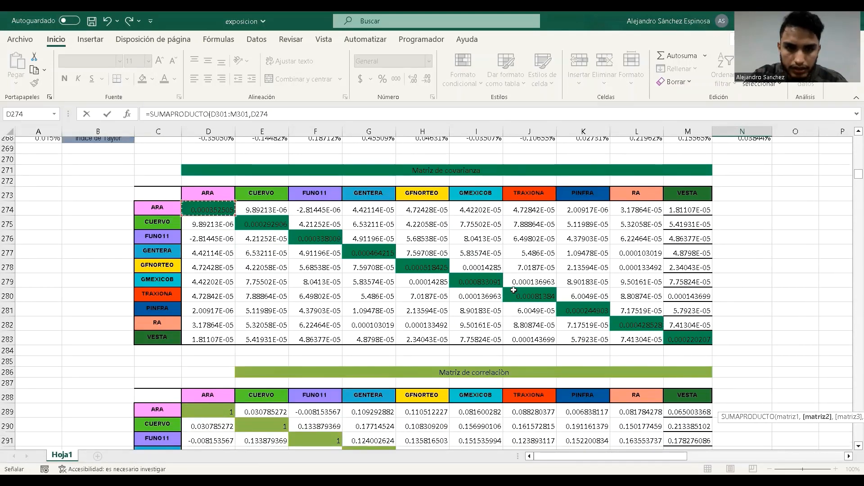
pyautogui.keyDown('shift'); pyautogui.click(704, 338); pyautogui.keyUp('shift')
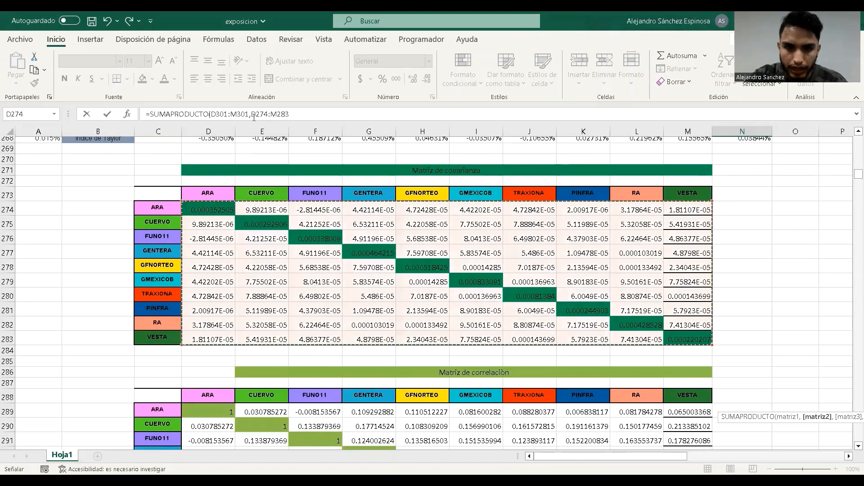
pyautogui.click(294, 115)
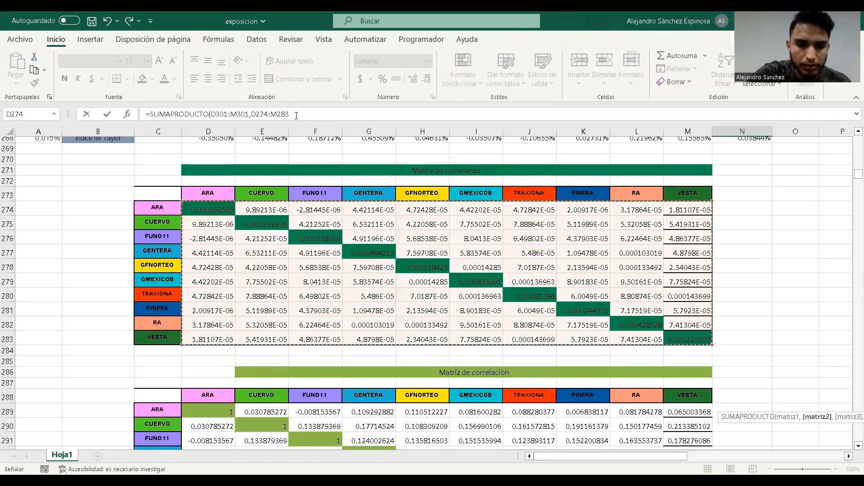
pyautogui.press('F4')
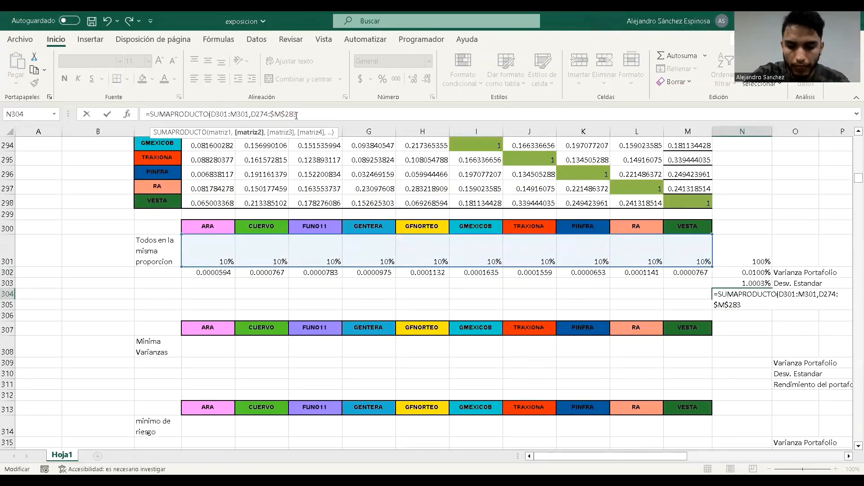
pyautogui.press('Return')
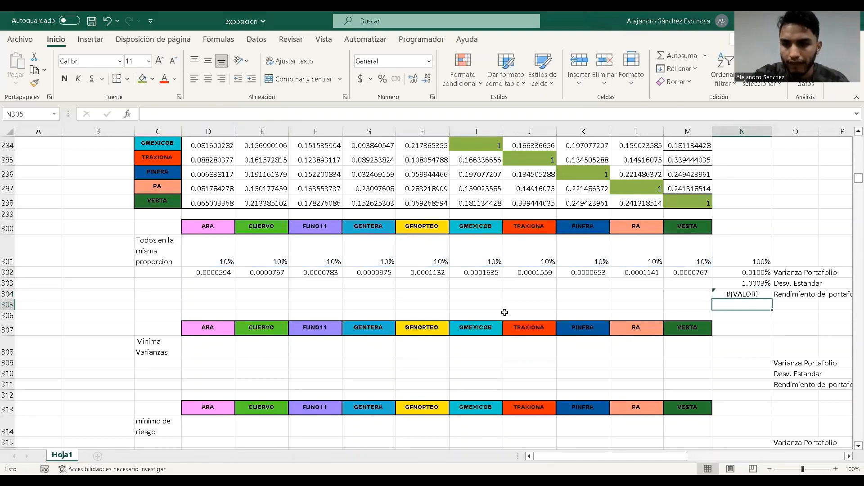
# - Remove the covariance matrix reference from the SUMAPRODUCTO formula in N304, keeping D301:M301 as the first array
pyautogui.click(718, 294)
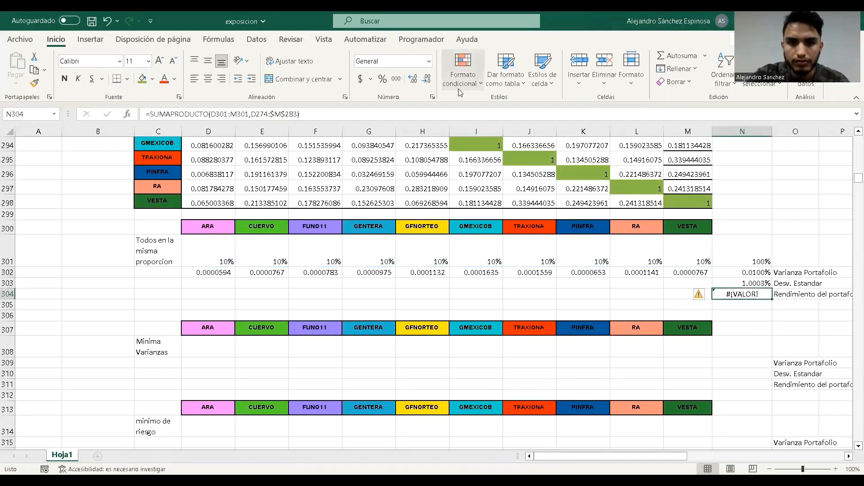
pyautogui.click(335, 116)
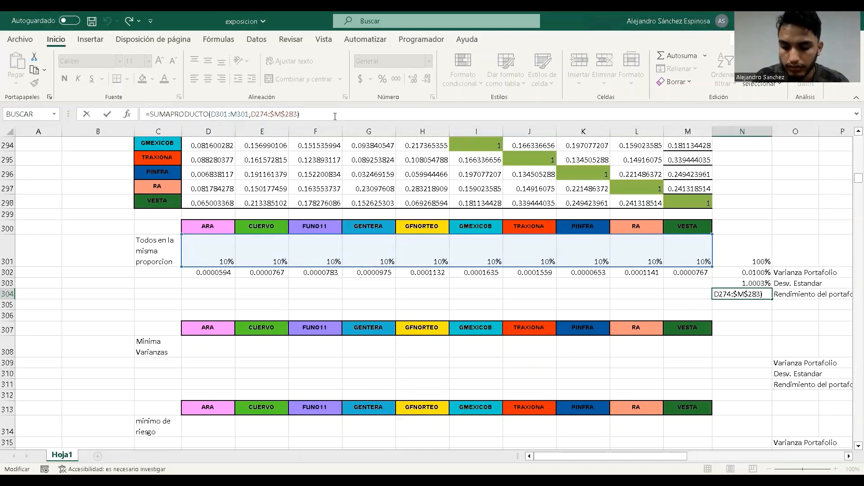
pyautogui.hotkey('ctrl', 'Return')
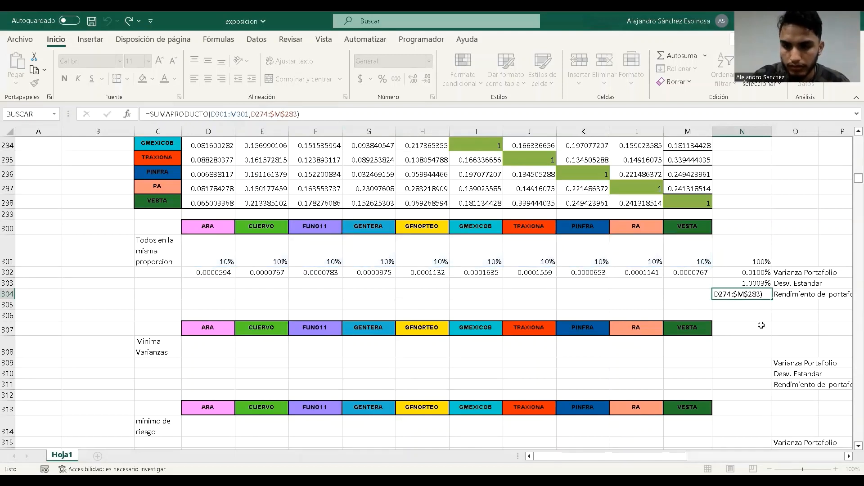
pyautogui.click(338, 111)
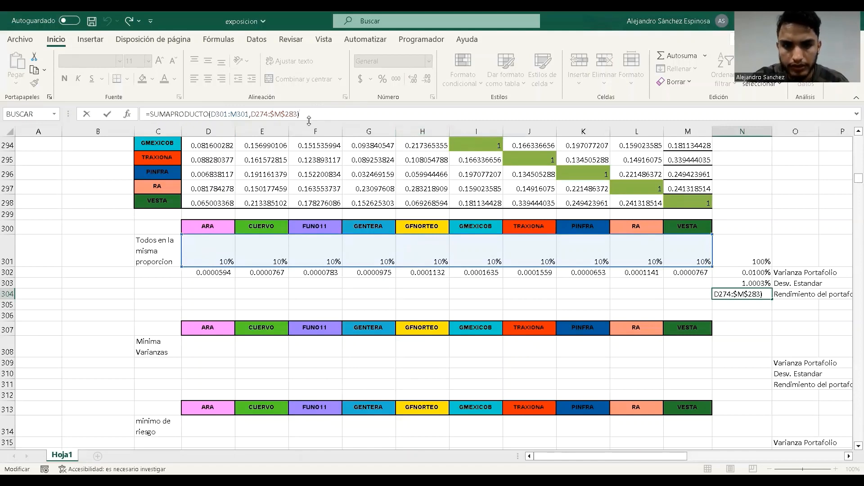
pyautogui.press('BackSpace')
pyautogui.press('BackSpace')
pyautogui.press('BackSpace')
pyautogui.press('BackSpace')
pyautogui.press('BackSpace')
pyautogui.press('BackSpace')
pyautogui.press('BackSpace')
pyautogui.press('BackSpace')
pyautogui.press('BackSpace')
pyautogui.press('BackSpace')
pyautogui.press('BackSpace')
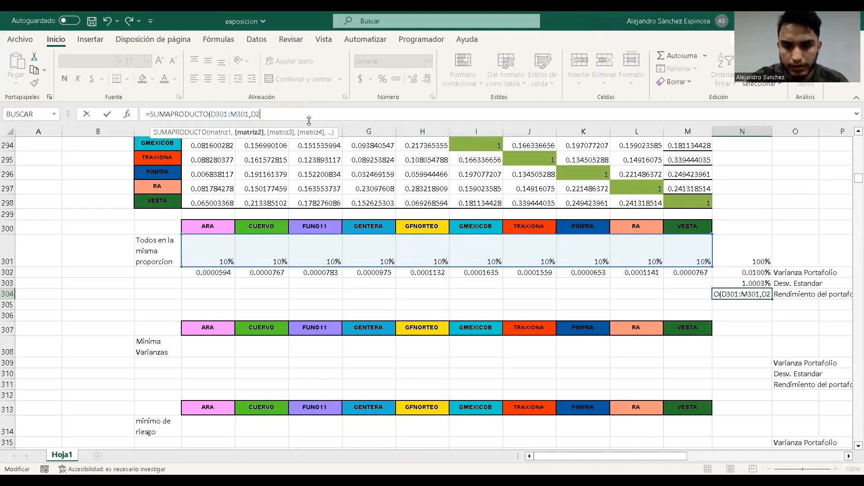
pyautogui.press('BackSpace')
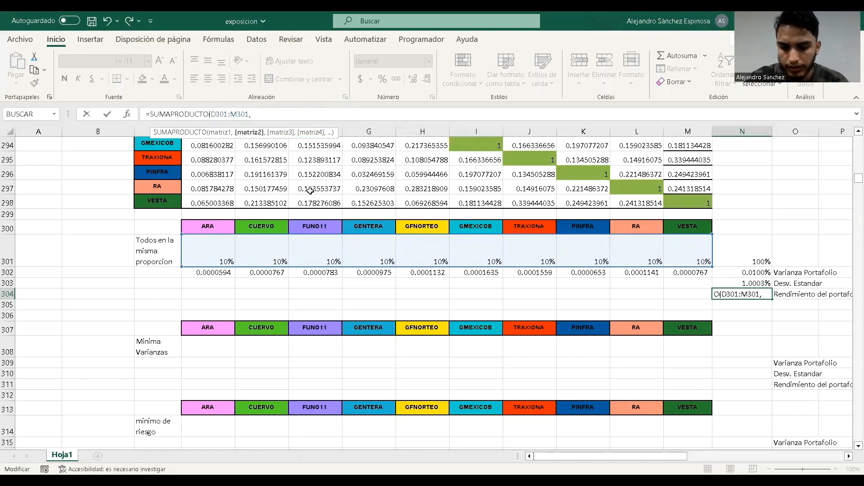
# - Try the covariance matrix's ARA row, D274:M274, as the second array of the N304 formula
pyautogui.scroll(7, 311, 190)
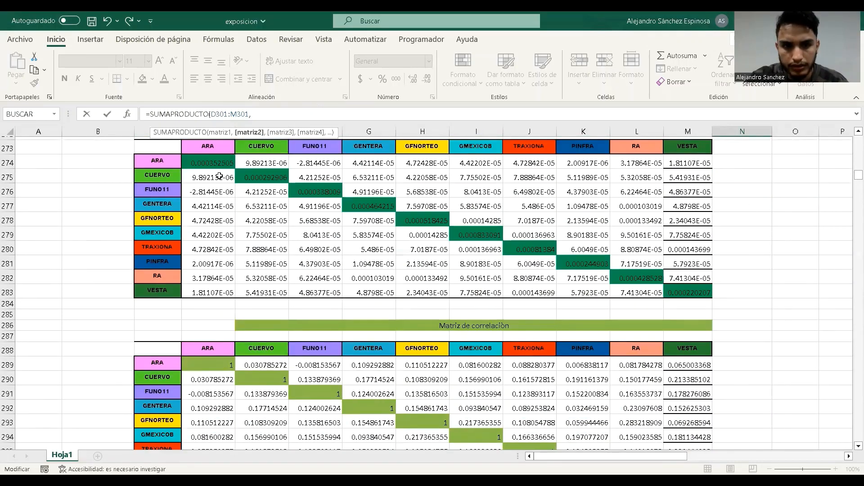
pyautogui.click(211, 165)
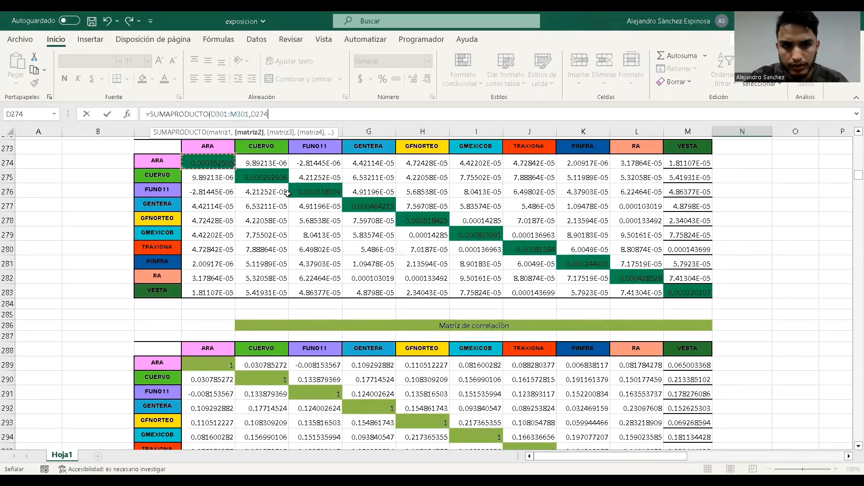
pyautogui.keyDown('shift'); pyautogui.click(671, 293); pyautogui.keyUp('shift')
pyautogui.keyDown('shift'); pyautogui.click(645, 288); pyautogui.keyUp('shift')
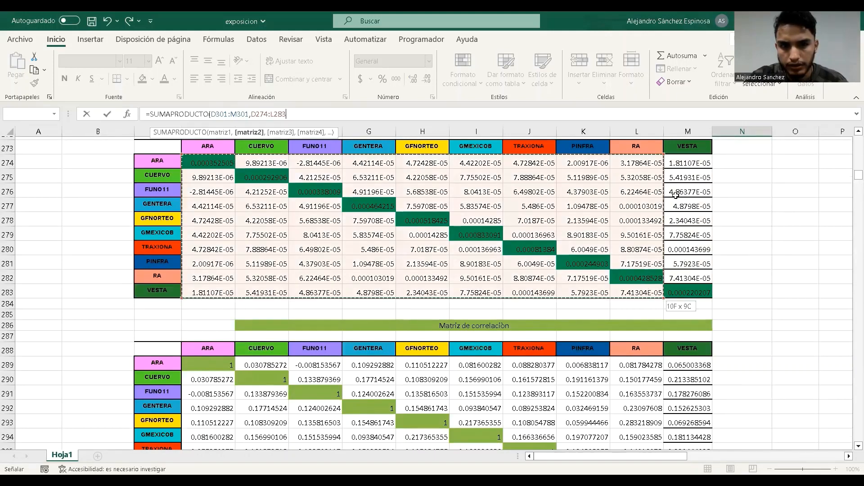
pyautogui.keyDown('shift'); pyautogui.click(671, 165); pyautogui.keyUp('shift')
# - Try to complete the N304 formula with Promedio Esperado values from row 257, entering C257 as the second array
pyautogui.scroll(10, 248, 290)
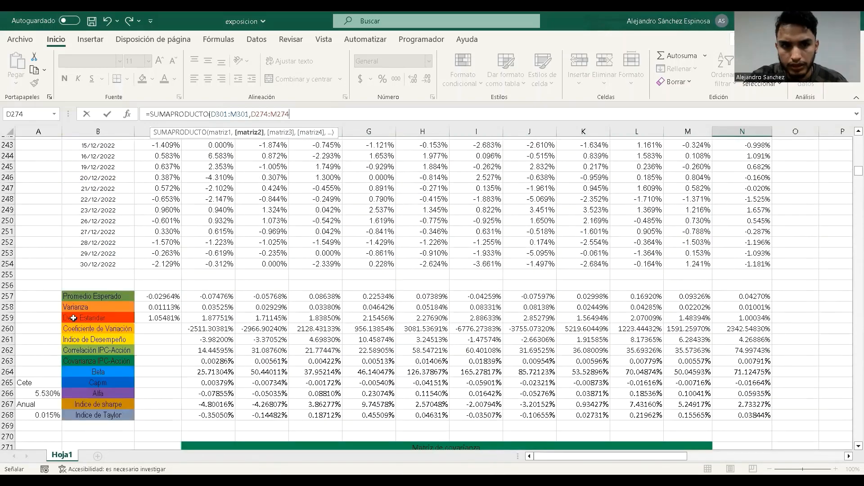
pyautogui.click(224, 296)
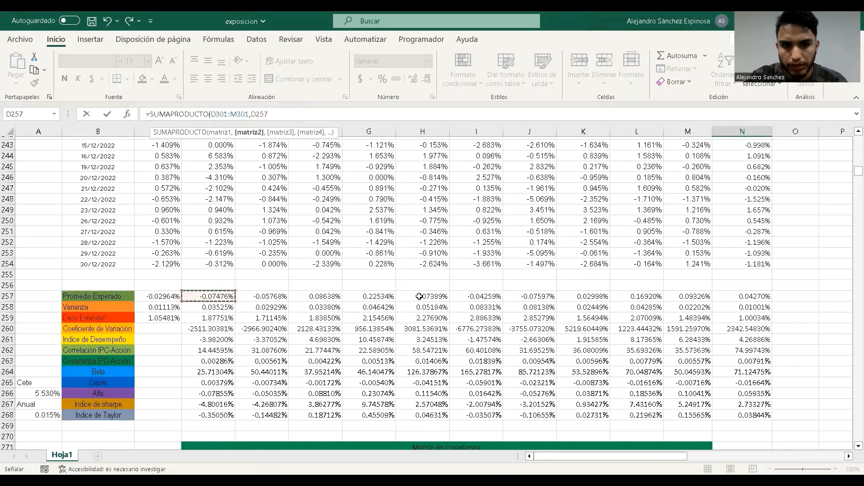
pyautogui.keyDown('shift'); pyautogui.click(676, 296); pyautogui.keyUp('shift')
pyautogui.press('Return')
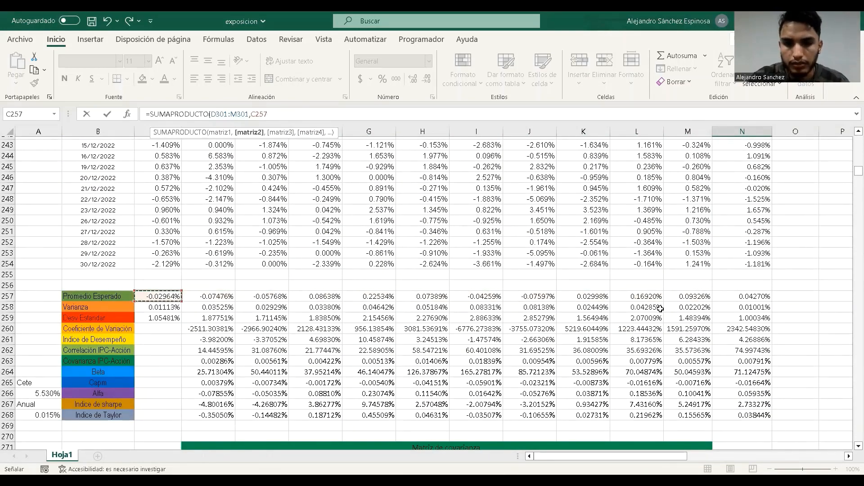
pyautogui.scroll(-2, 659, 347)
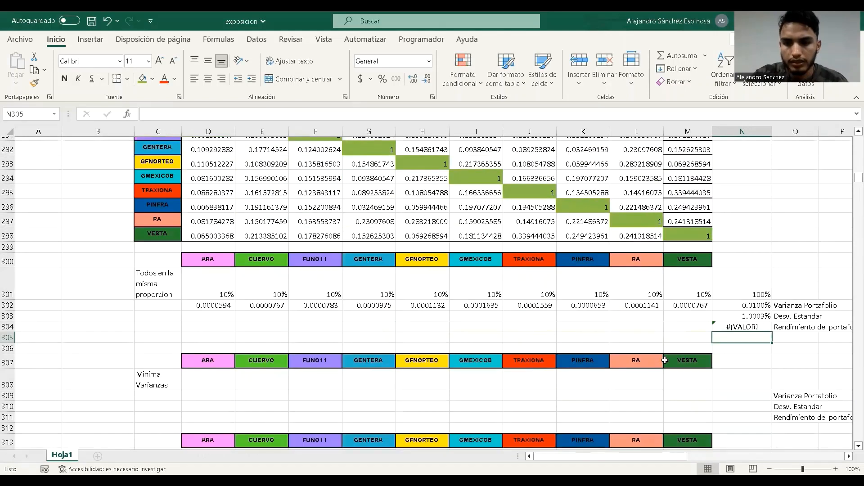
# - Replace the second array in N304 with the stocks' Promedio Esperado values as an absolute range, giving =SUMAPRODUCTO(D301:M301,$D$257:$M$257)
pyautogui.click(749, 327)
pyautogui.click(268, 117)
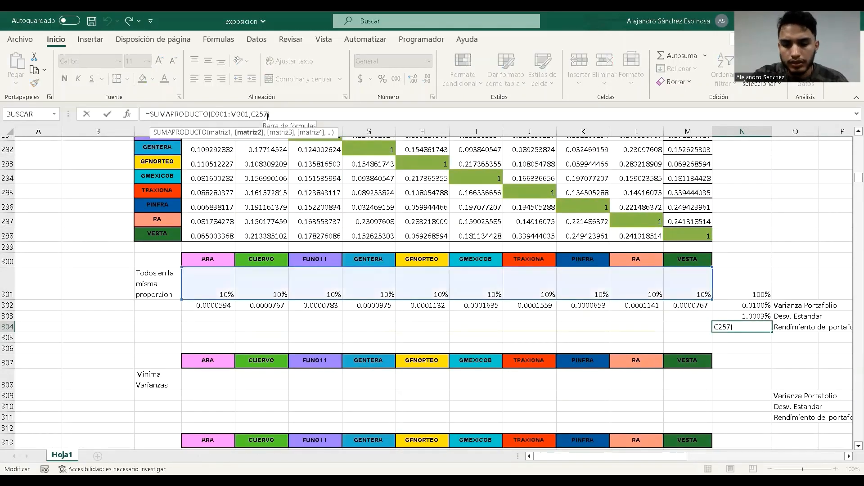
pyautogui.press('BackSpace')
pyautogui.press('BackSpace')
pyautogui.press('BackSpace')
pyautogui.press('BackSpace')
pyautogui.scroll(15, 270, 260)
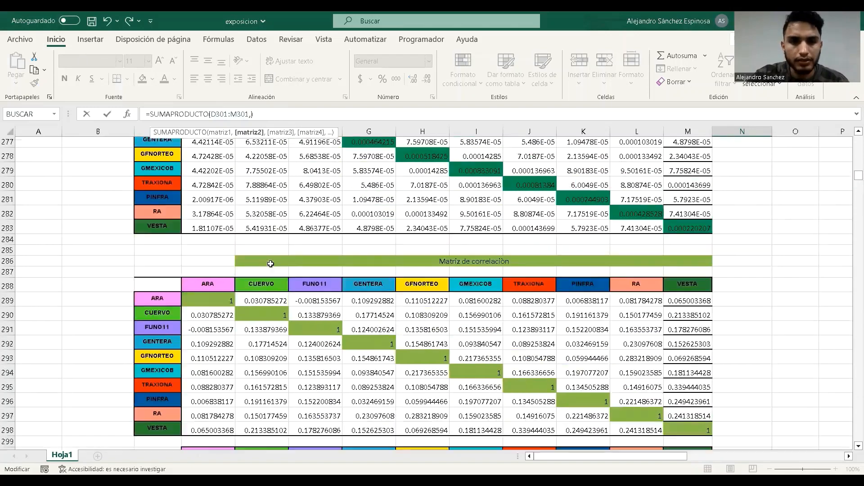
pyautogui.click(206, 263)
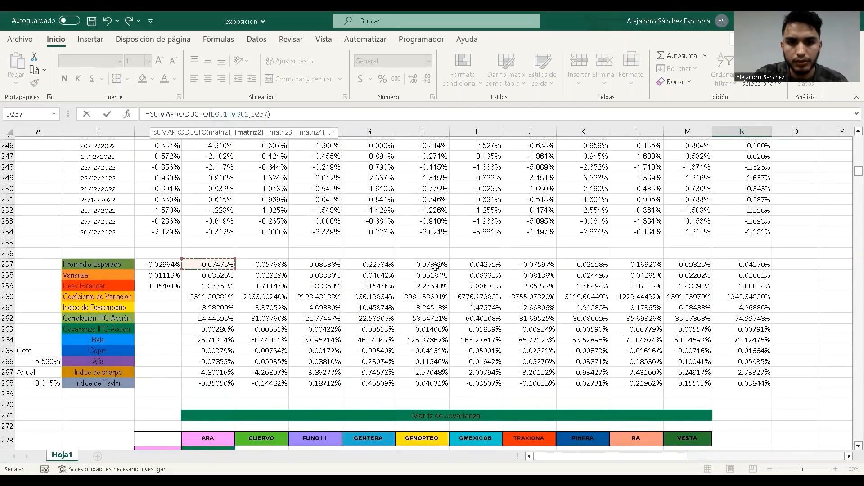
pyautogui.keyDown('shift'); pyautogui.click(697, 263); pyautogui.keyUp('shift')
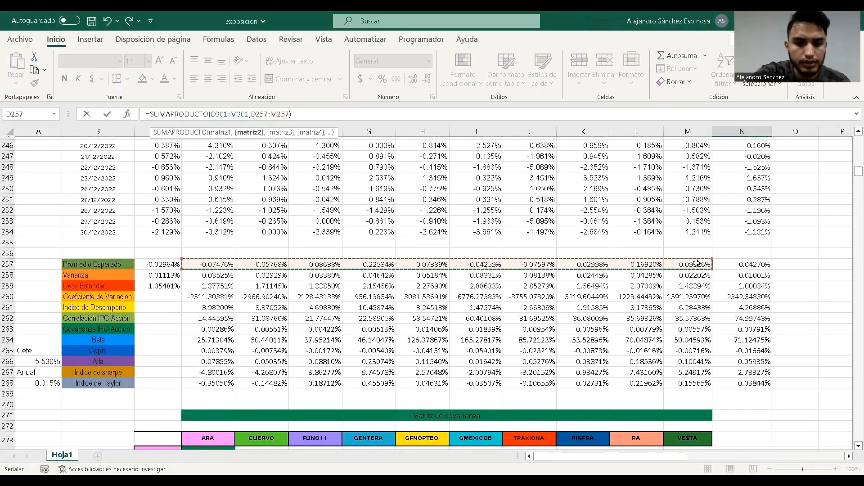
pyautogui.scroll(-16, 696, 263)
pyautogui.press('F4')
pyautogui.press('Return')
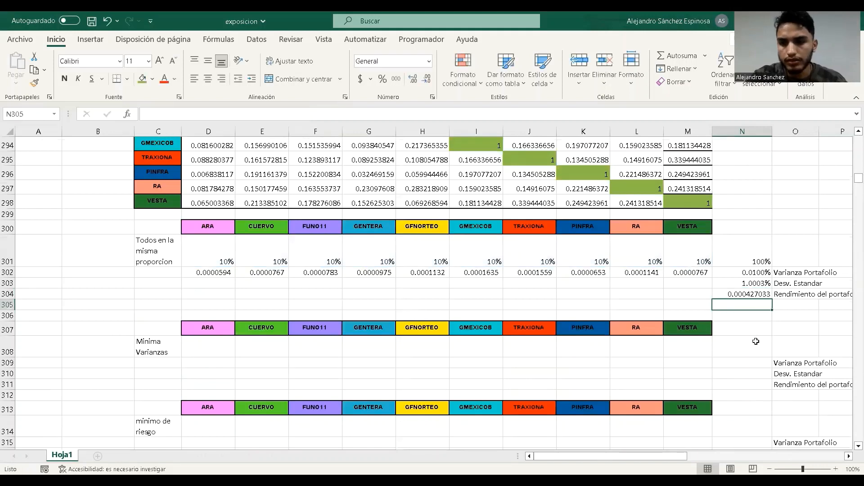
# - Format the portfolio return in N304 as a percentage with six decimal places
pyautogui.click(747, 294)
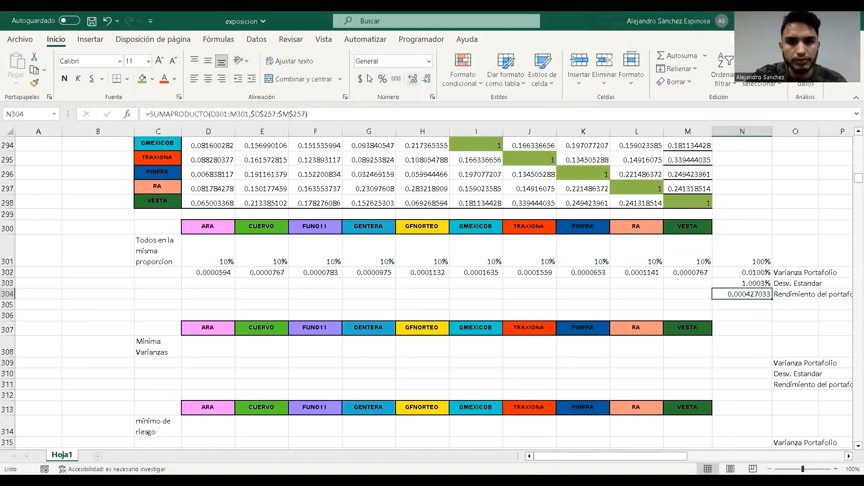
pyautogui.click(383, 79)
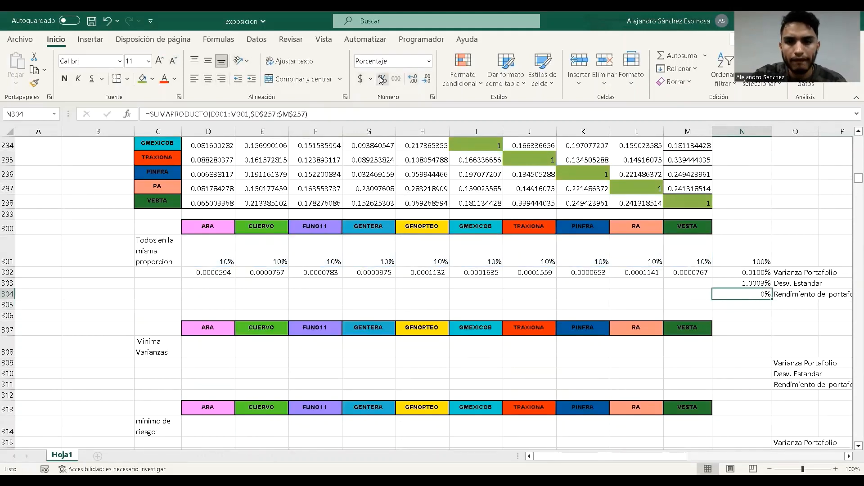
pyautogui.click(413, 80)
pyautogui.click(413, 79)
pyautogui.click(413, 79)
pyautogui.click(413, 80)
pyautogui.click(413, 80)
pyautogui.click(413, 79)
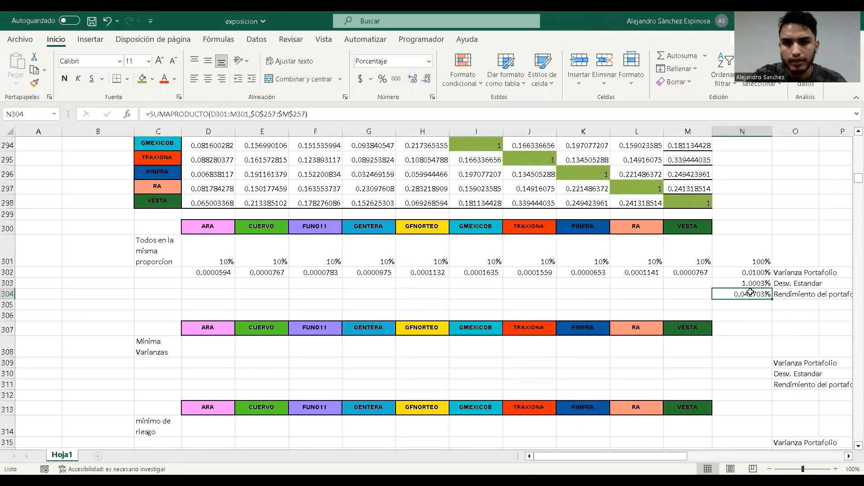
pyautogui.click(328, 113)
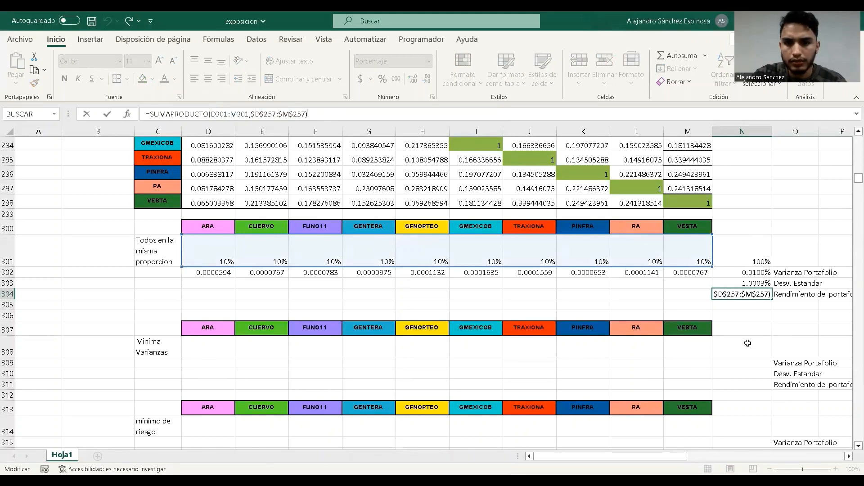
pyautogui.click(747, 344)
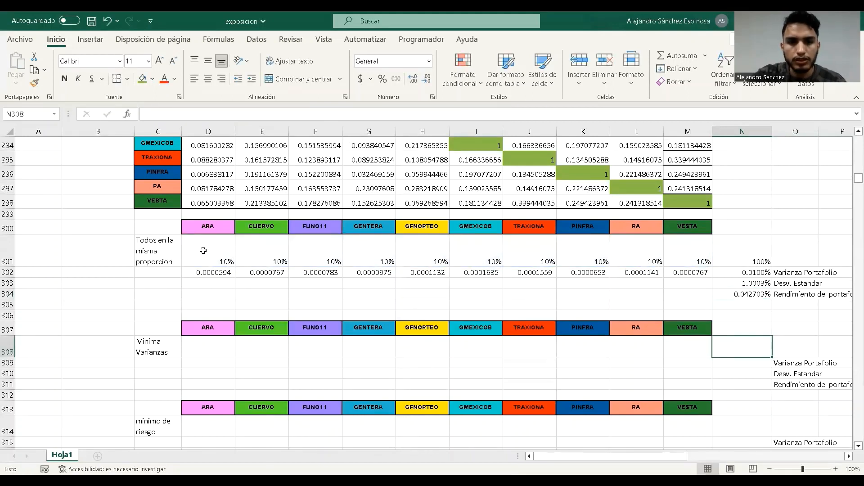
# - Copy the equal-proportion block D301:N304 into the Minima Varianzas portfolio at D308 and the minimo de riesgo portfolio at D314
pyautogui.moveTo(205, 251); pyautogui.dragTo(764, 293)
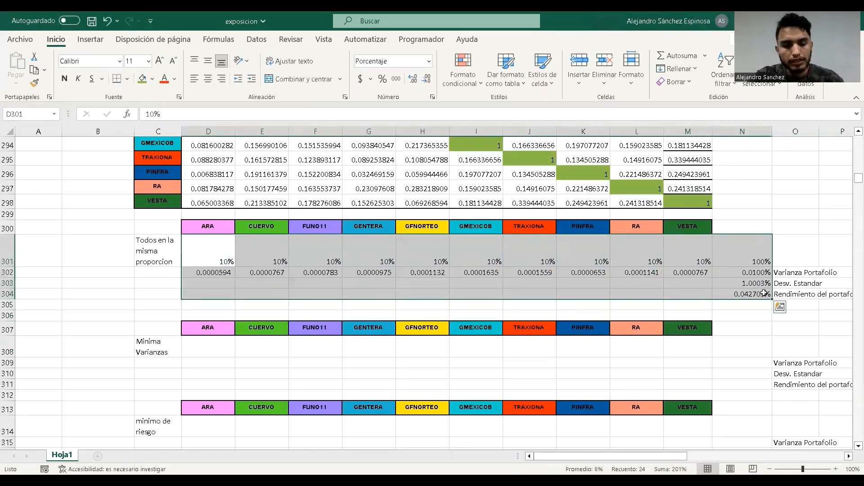
pyautogui.hotkey('ctrl', 'c')
pyautogui.scroll(-2, 295, 296)
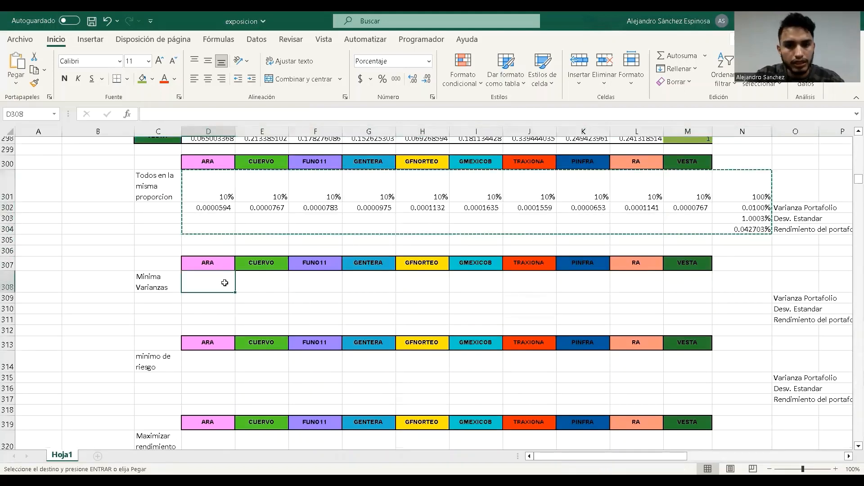
pyautogui.click(224, 282)
pyautogui.hotkey('ctrl', 'v')
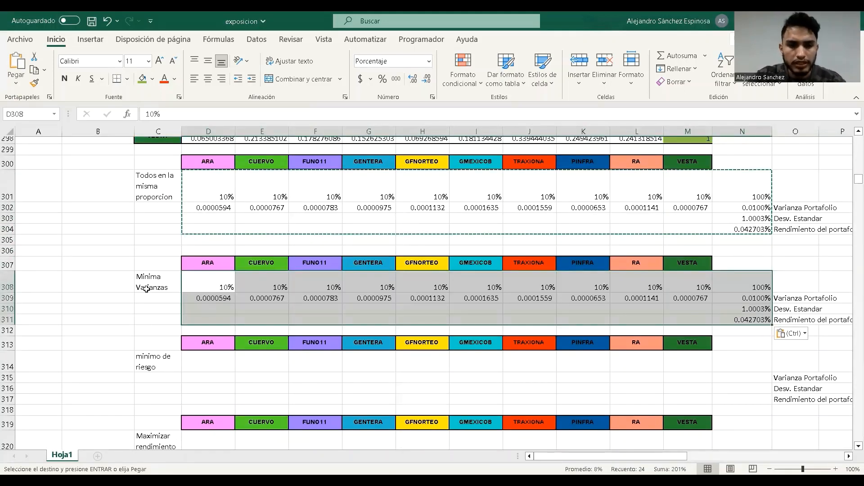
pyautogui.scroll(-2, 190, 311)
pyautogui.click(207, 301)
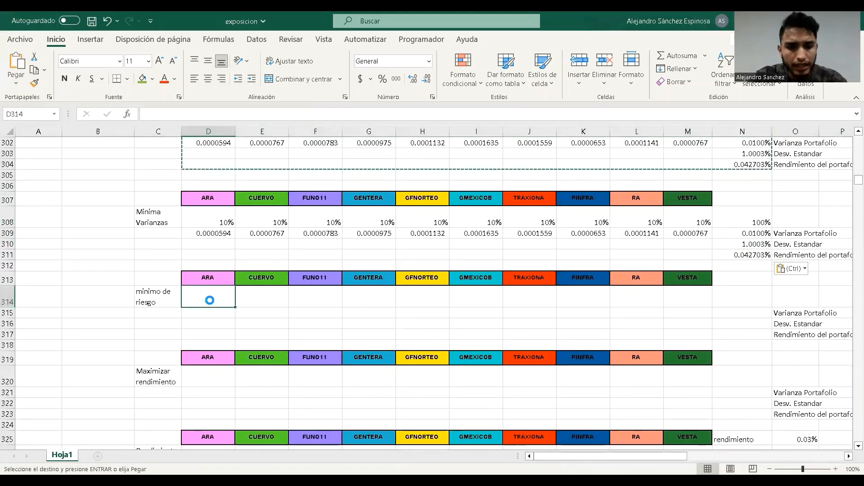
pyautogui.hotkey('ctrl', 'v')
# - Paste the copied portfolio block into Maximizar rendimiento at D320 and Rendimiento Deseado at D326
pyautogui.scroll(-2, 265, 309)
pyautogui.click(209, 315)
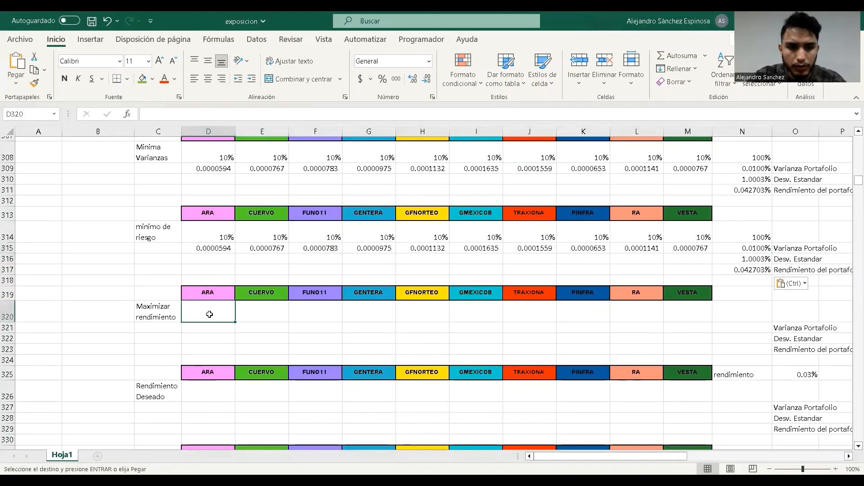
pyautogui.hotkey('ctrl', 'v')
pyautogui.scroll(-2, 223, 322)
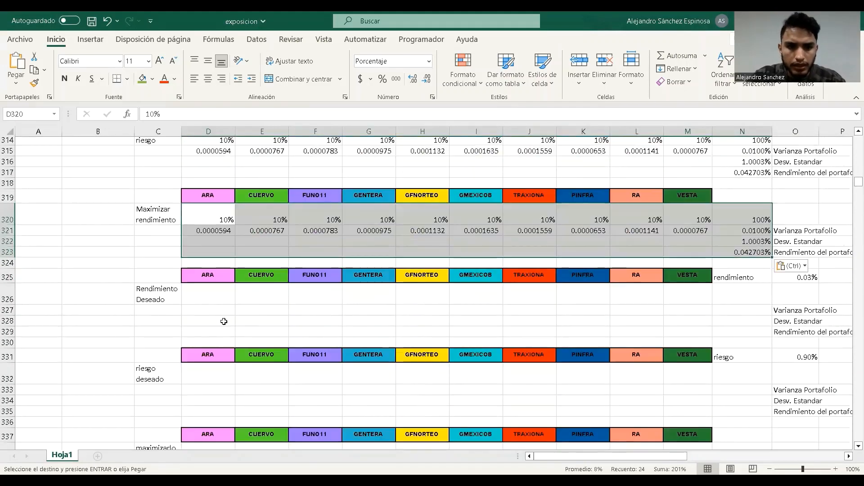
pyautogui.click(215, 299)
pyautogui.hotkey('ctrl', 'v')
# - Paste the copied block into the riesgo deseado, indice de sharpe and indice de teynor portfolios, starting at D332, D338 and D345
pyautogui.scroll(-2, 228, 305)
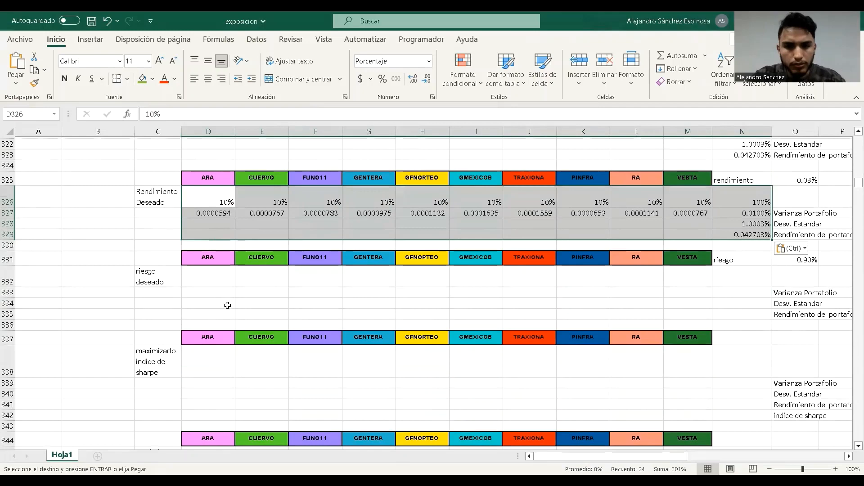
pyautogui.click(227, 280)
pyautogui.hotkey('ctrl', 'v')
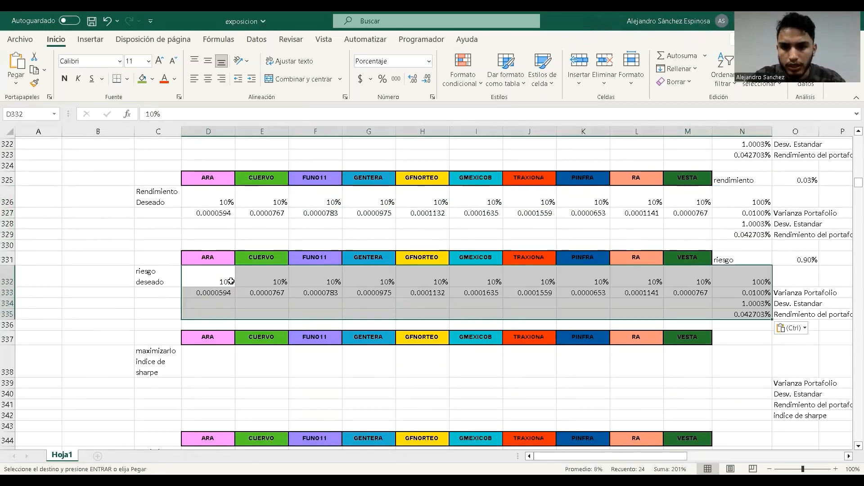
pyautogui.scroll(-2, 231, 282)
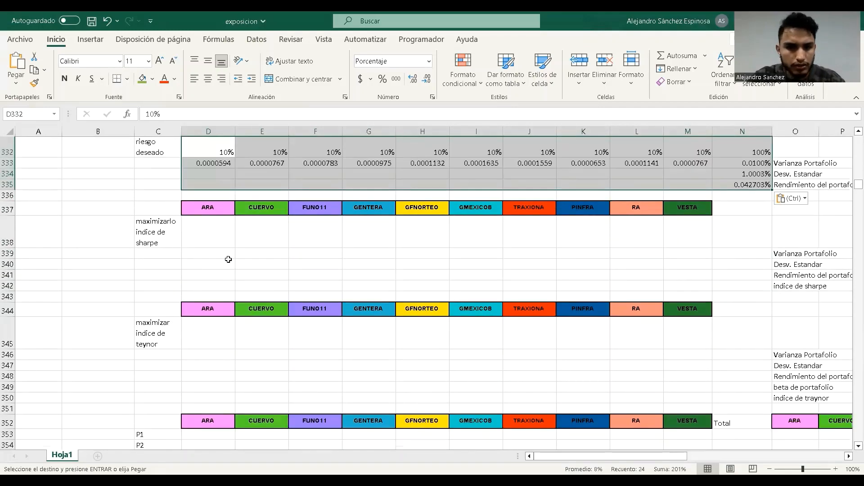
pyautogui.click(209, 236)
pyautogui.hotkey('ctrl', 'v')
pyautogui.scroll(-2, 215, 259)
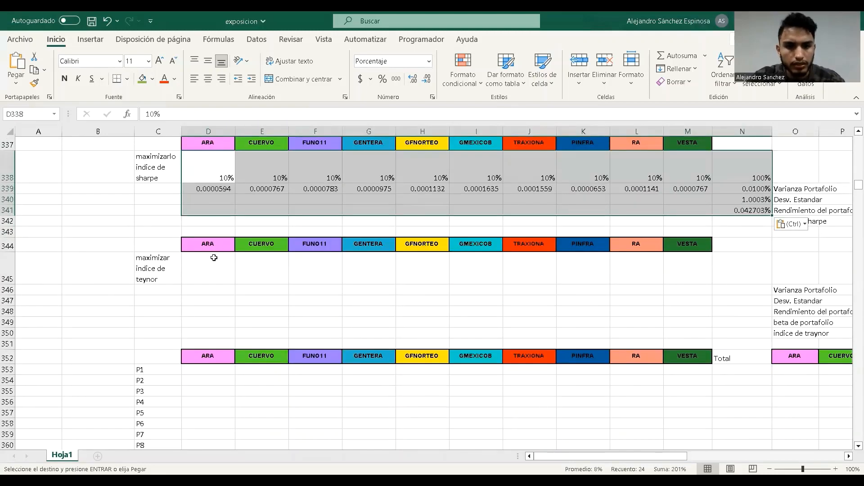
pyautogui.click(209, 274)
pyautogui.write('10%\t10%\t10%\t10%\t10%\t10%\t10%\t10%\t10%\t10%\t100% 0.0000594\t0.0000767\t0.0000783\t0.0000975\t0.0001132\t0.0001635\t0.0001559\t0.0000653\t0.0001141\t0.0000767\t0.0100% \t\t\t\t\t\t\t\t\t\t1.0003% \t\t\t\t\t\t\t\t\t\t0.042703%')
# - Open Solver and reset all its options and cell selections
pyautogui.scroll(14, 256, 248)
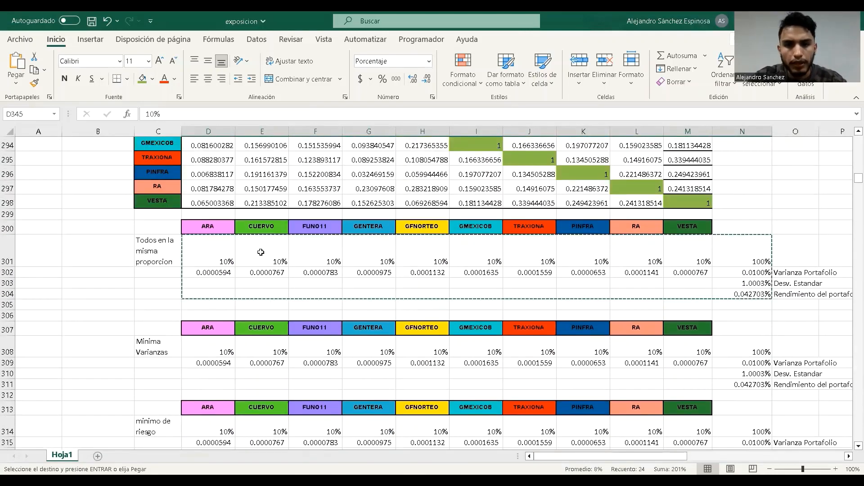
pyautogui.click(157, 385)
pyautogui.scroll(-1, 774, 300)
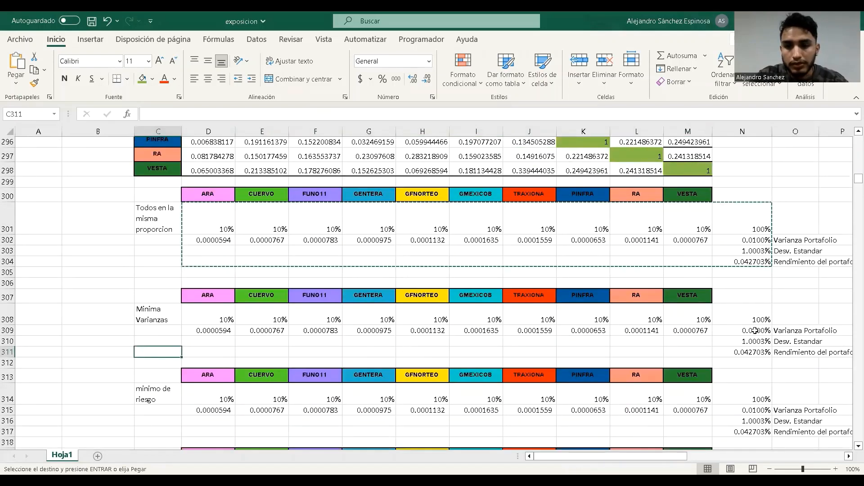
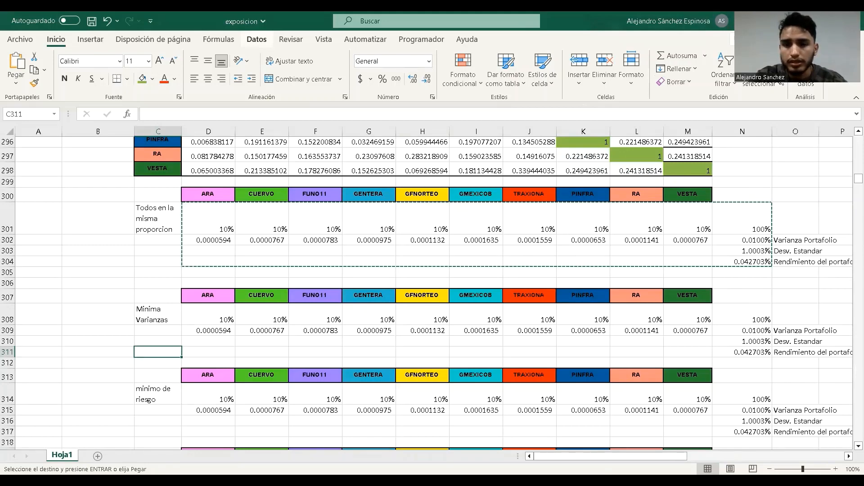
pyautogui.scroll(-2, 763, 293)
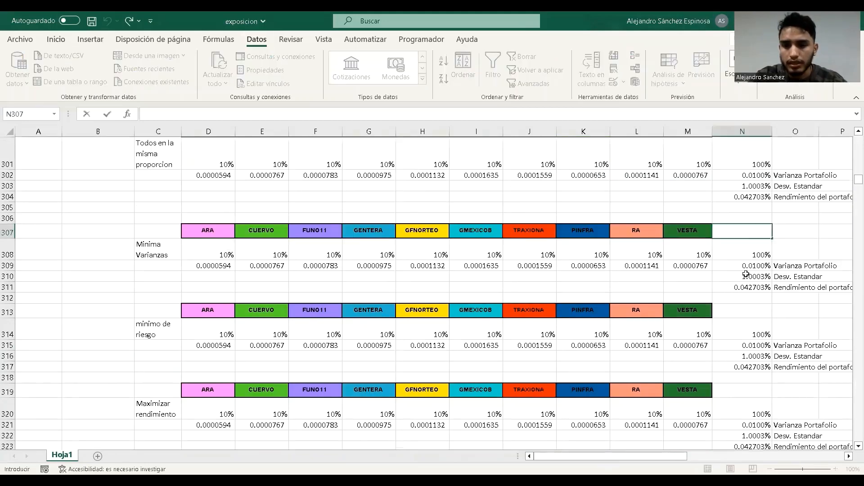
pyautogui.click(790, 231)
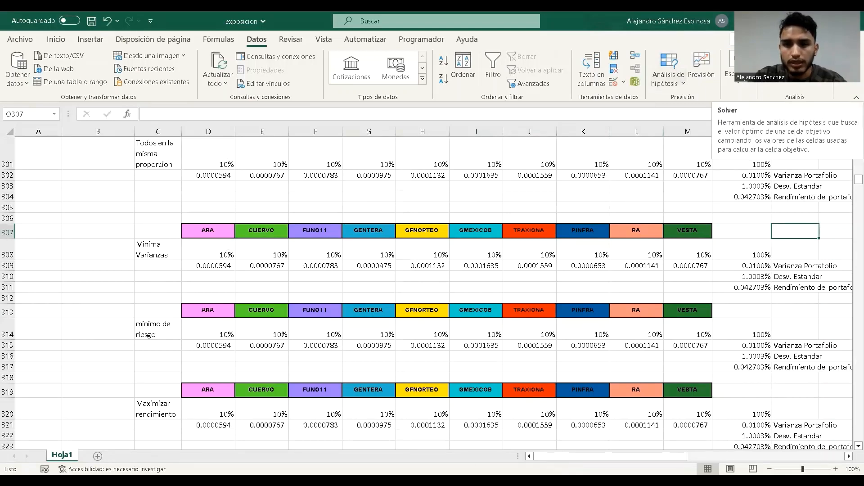
pyautogui.click(794, 65)
pyautogui.click(277, 208)
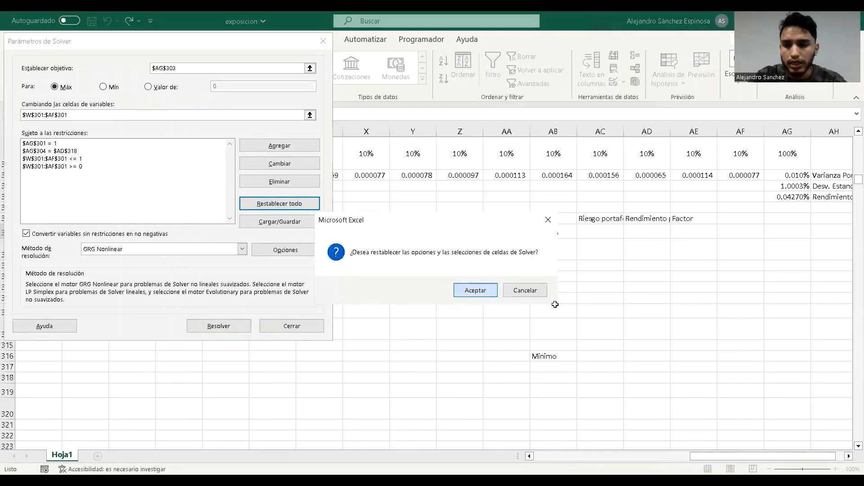
pyautogui.press('Return')
# - Set Solver to minimise the Minima Varianzas portfolio's variance in N309 by changing the stock weights D308:M308
pyautogui.moveTo(788, 457); pyautogui.dragTo(608, 452)
pyautogui.scroll(1, 605, 369)
pyautogui.scroll(20, 605, 368)
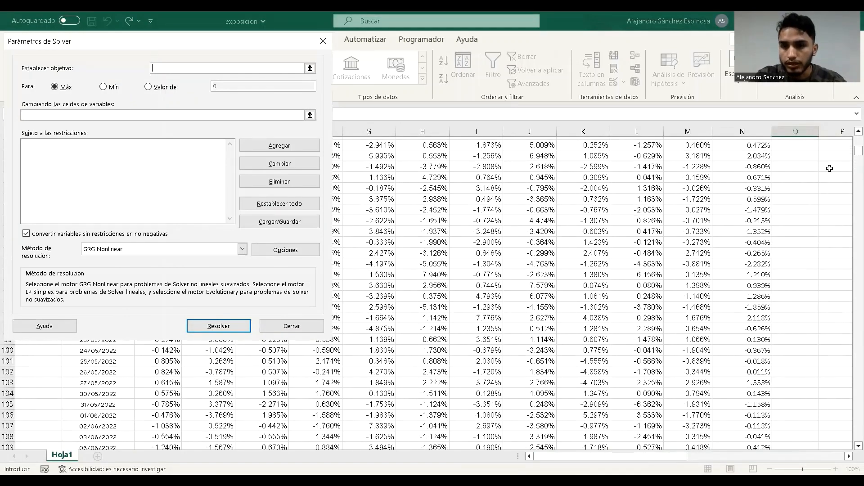
pyautogui.moveTo(855, 152); pyautogui.dragTo(855, 187)
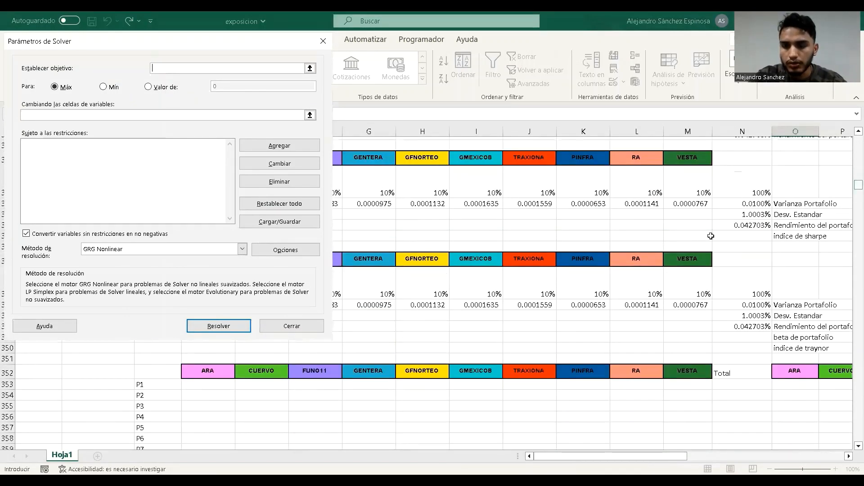
pyautogui.scroll(11, 705, 238)
pyautogui.scroll(4, 699, 240)
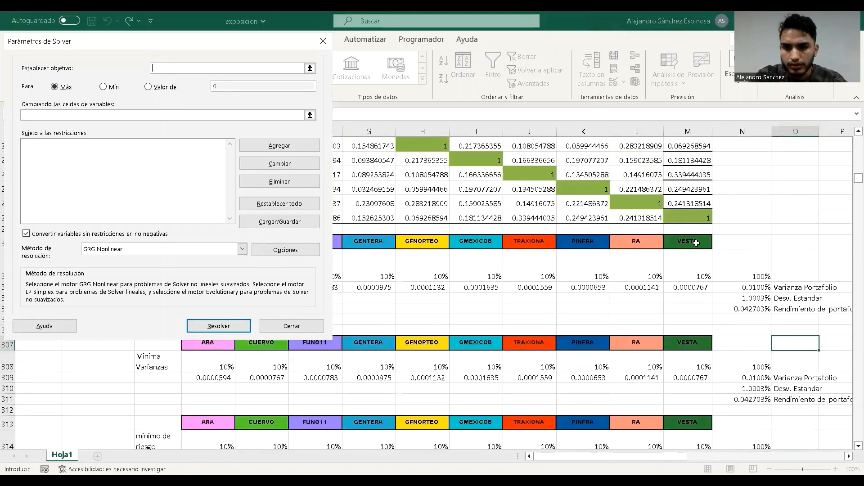
pyautogui.scroll(-1, 801, 365)
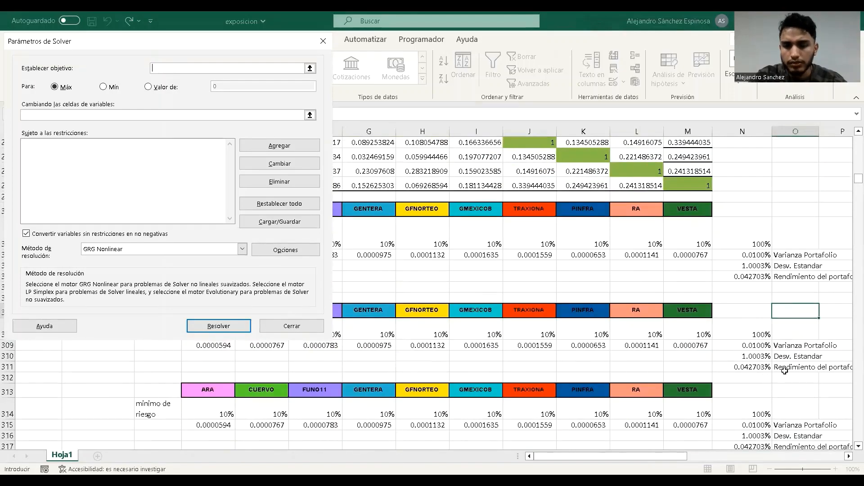
pyautogui.scroll(5, 767, 386)
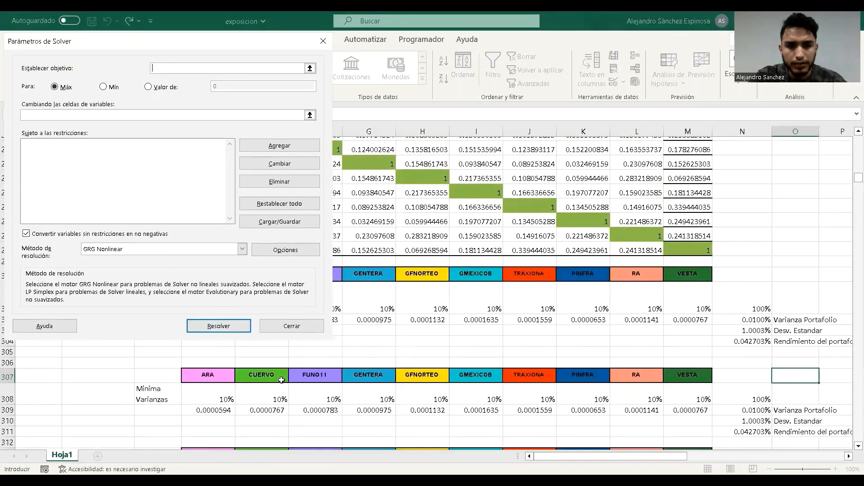
pyautogui.scroll(-4, 767, 386)
pyautogui.click(759, 378)
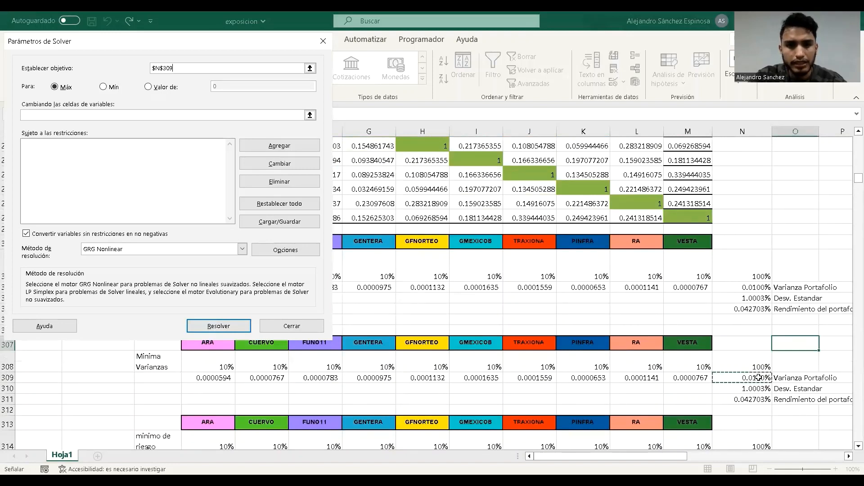
pyautogui.click(103, 87)
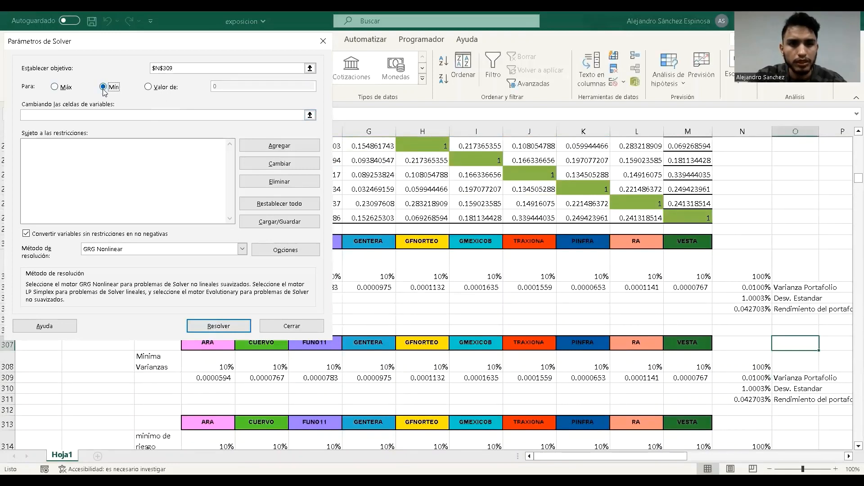
pyautogui.press('Tab')
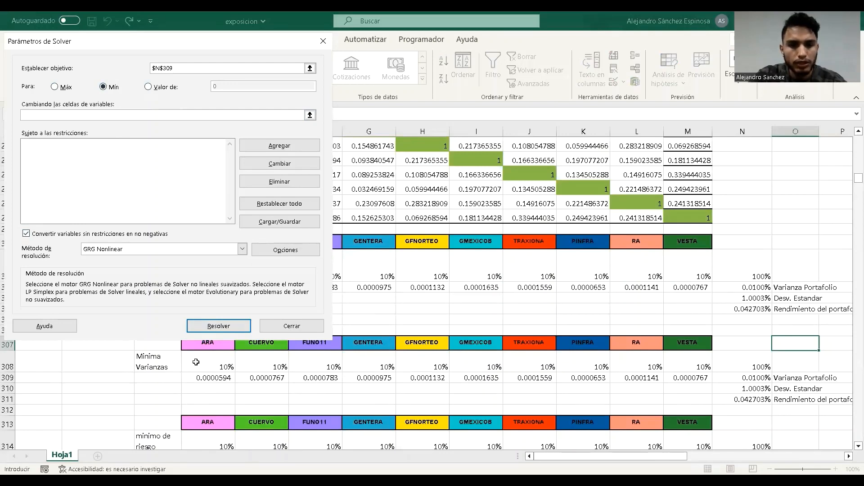
pyautogui.moveTo(193, 363); pyautogui.dragTo(702, 365)
# - Add the Solver constraint that the total weight in N308 equals 1
pyautogui.click(279, 146)
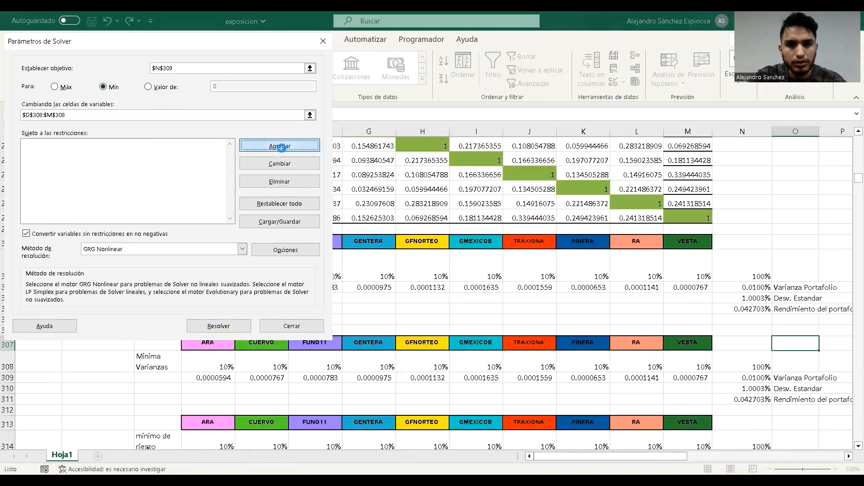
pyautogui.press('Return')
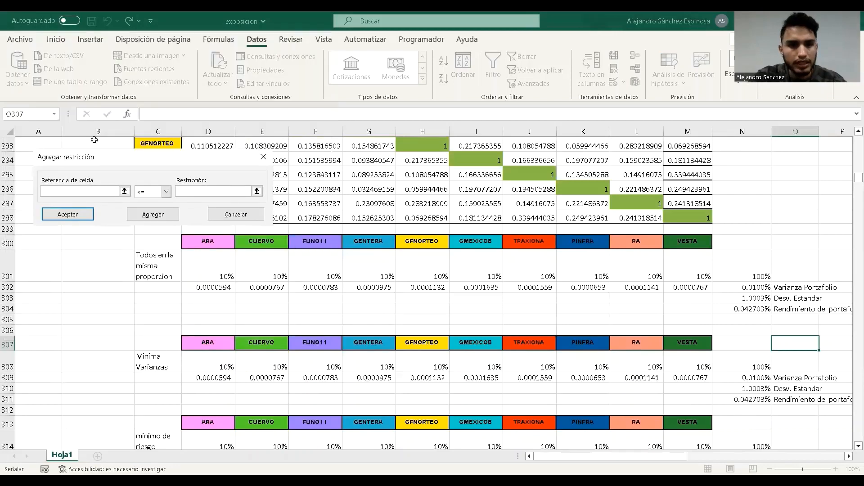
pyautogui.click(742, 363)
pyautogui.click(166, 191)
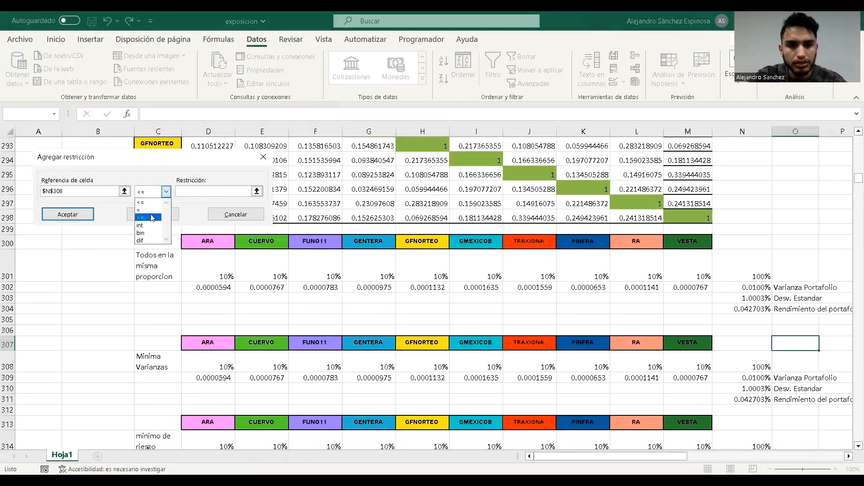
pyautogui.click(151, 218)
pyautogui.click(153, 192)
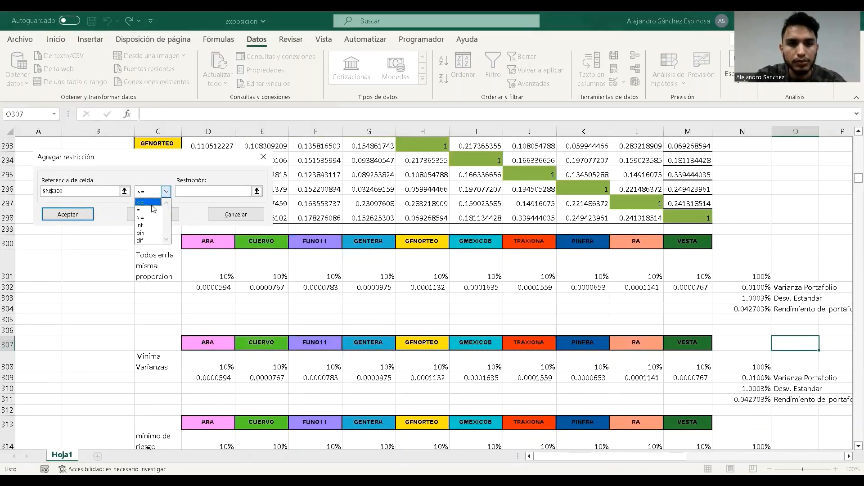
pyautogui.click(151, 203)
pyautogui.click(153, 191)
pyautogui.click(202, 193)
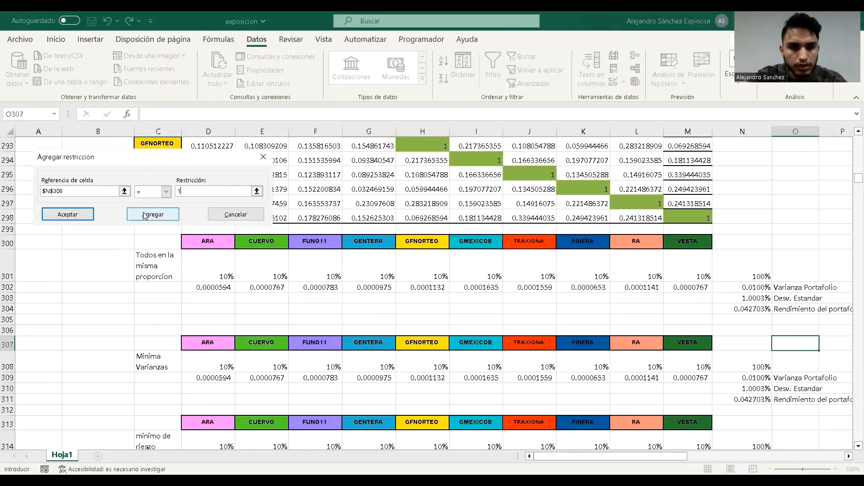
pyautogui.click(153, 215)
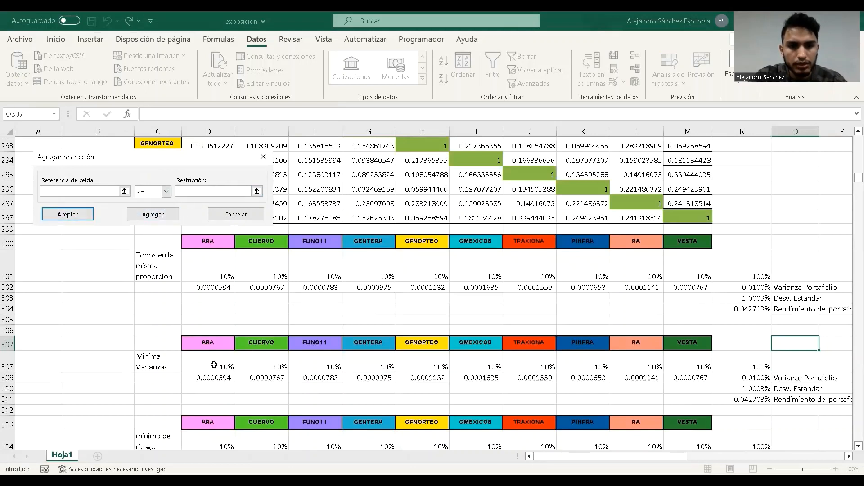
# - Add the Solver constraint that the weights in D308:M308 are at least 0, and solve, keeping the solution
pyautogui.moveTo(214, 362); pyautogui.dragTo(708, 361)
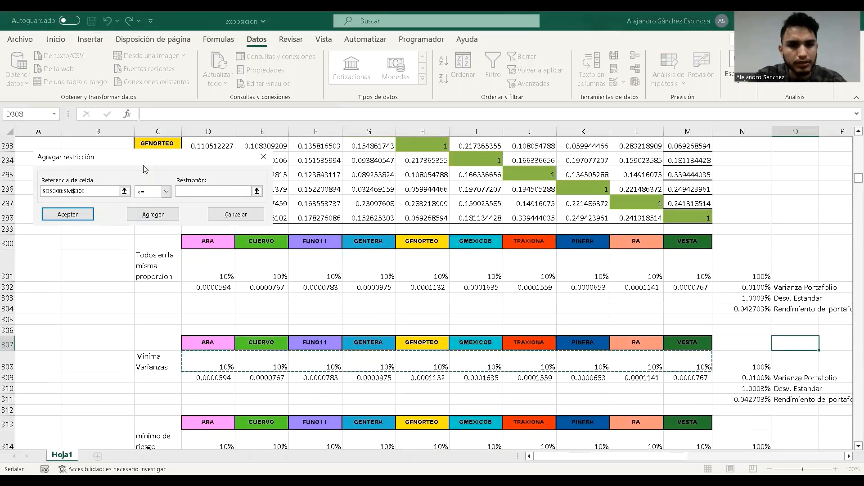
pyautogui.click(166, 192)
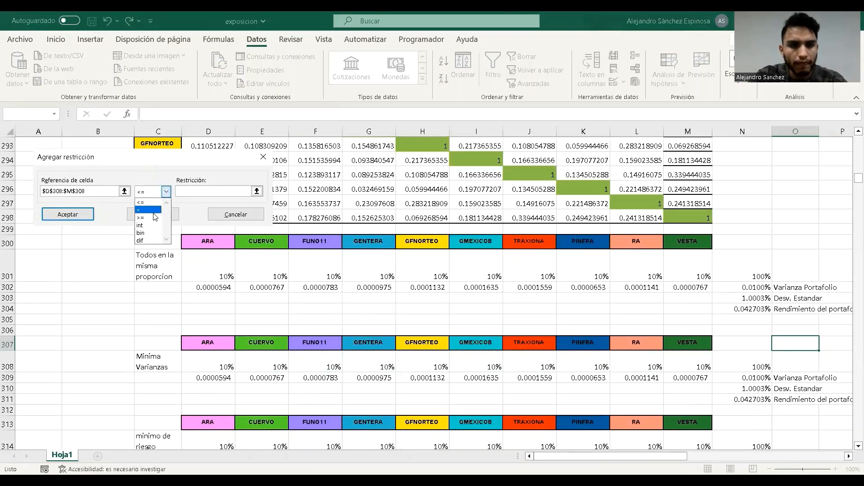
pyautogui.click(154, 219)
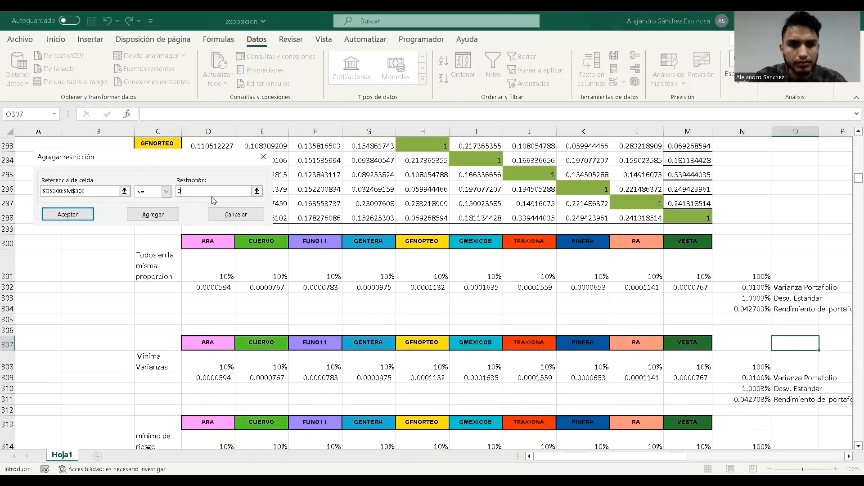
pyautogui.click(57, 216)
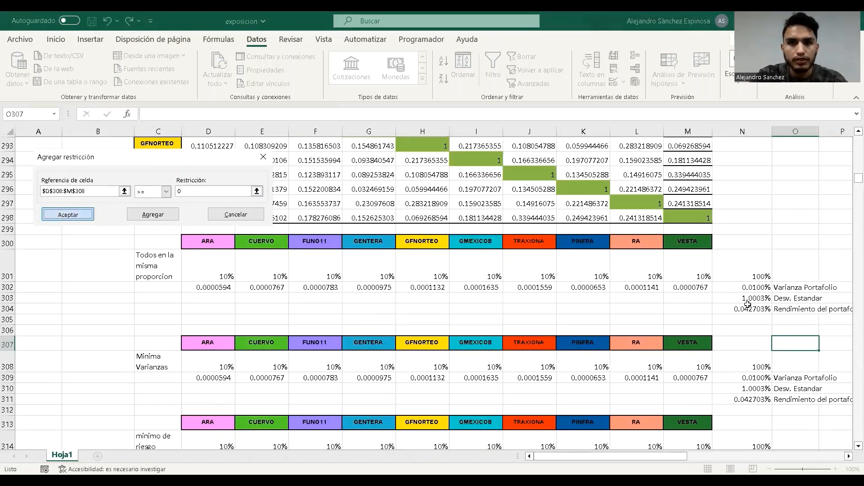
pyautogui.click(210, 325)
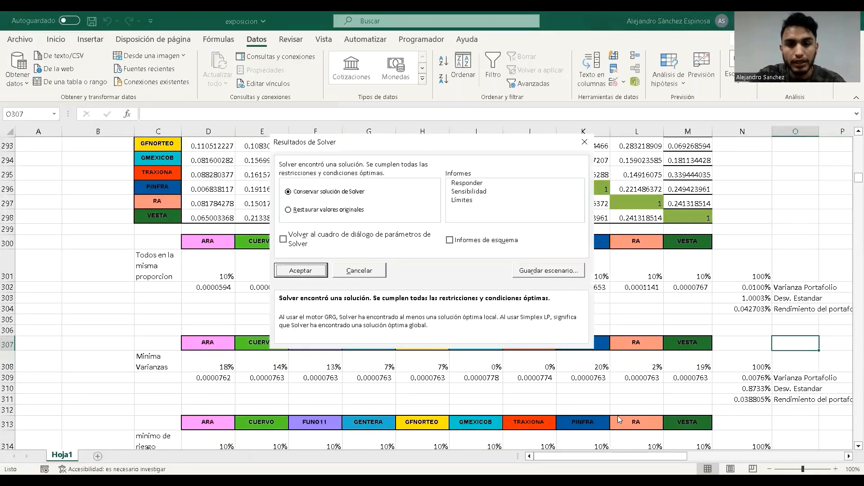
pyautogui.click(298, 270)
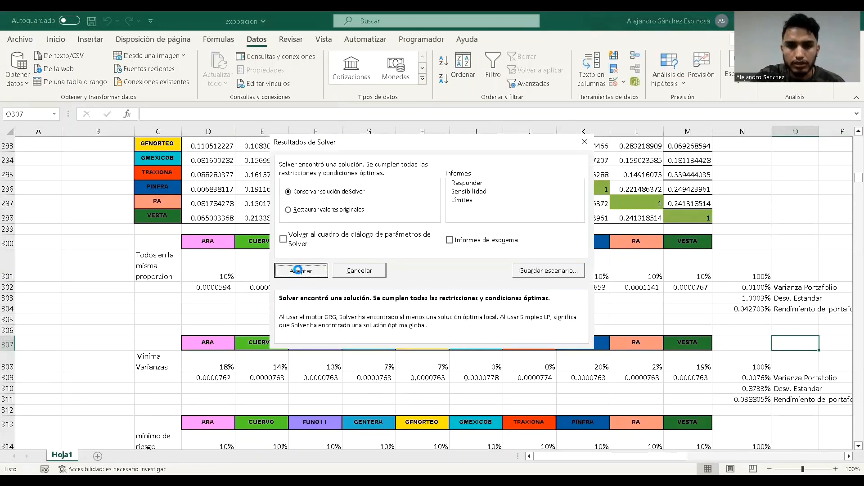
# - Reopen Solver and clear the minimum-variance setup by resetting all options and cell selections
pyautogui.scroll(-2, 851, 337)
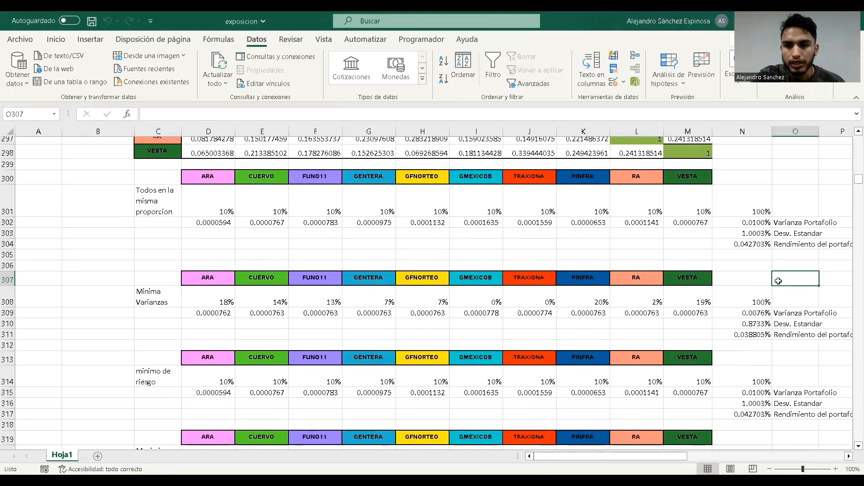
pyautogui.scroll(-1, 544, 316)
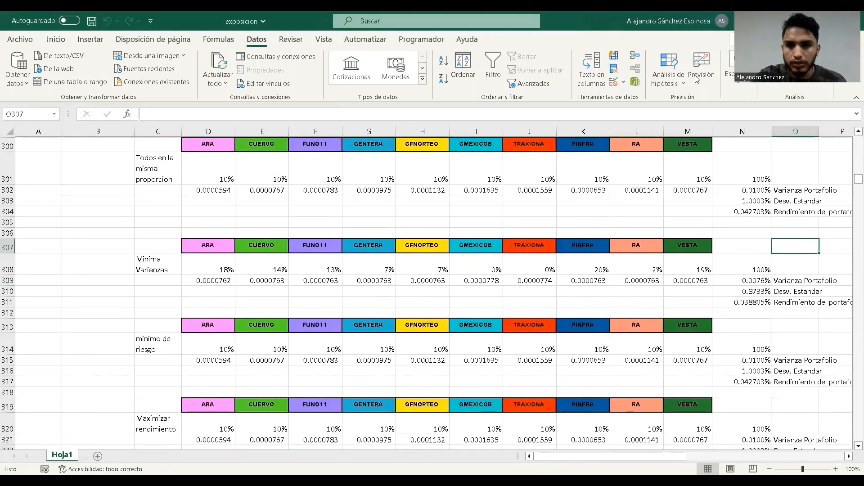
pyautogui.scroll(-1, 151, 324)
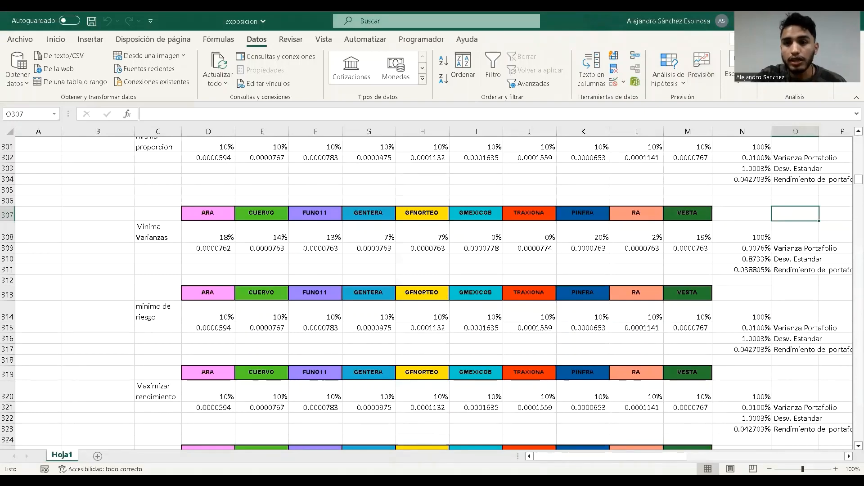
pyautogui.click(778, 69)
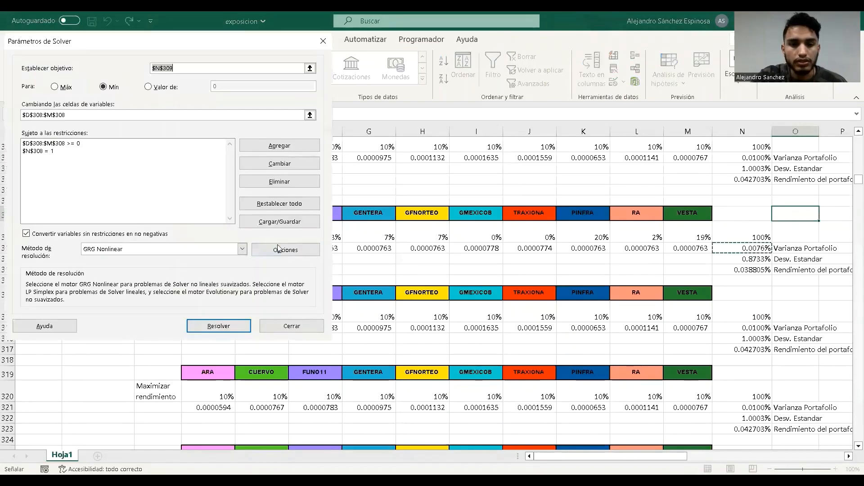
pyautogui.click(202, 69)
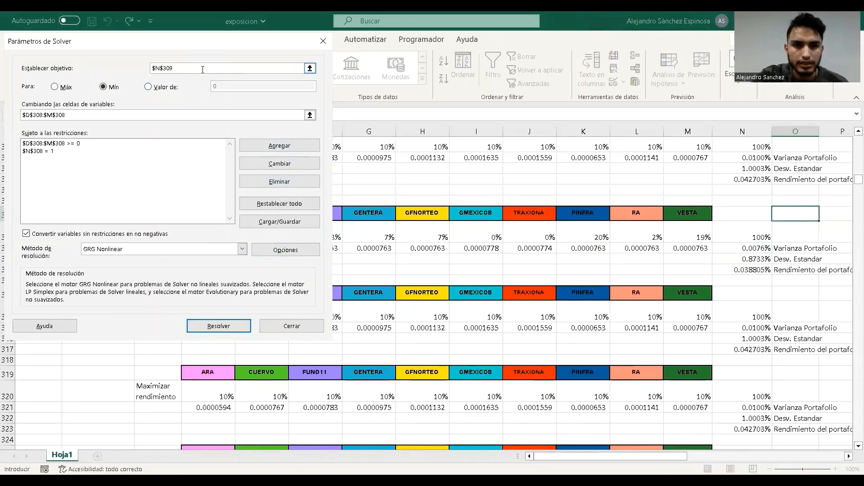
pyautogui.click(279, 203)
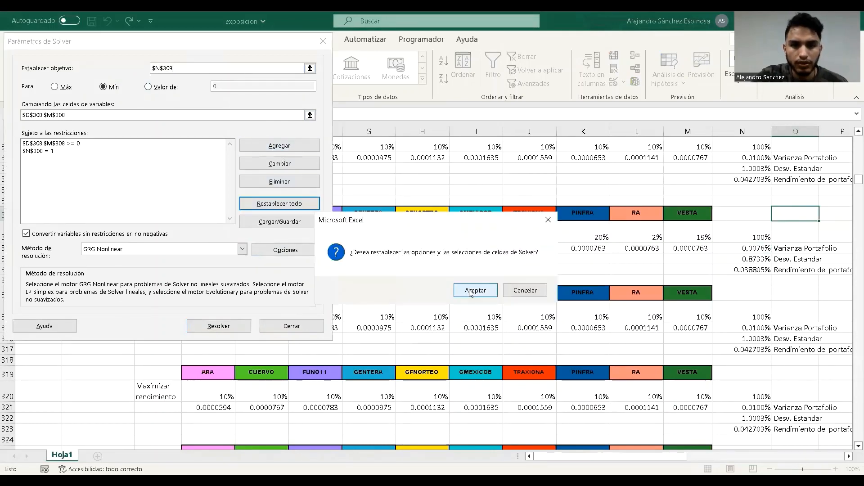
pyautogui.click(468, 291)
# - Set Solver to minimise the minimo de riesgo portfolio's standard deviation in N316 by changing the stock weights D314:M314
pyautogui.scroll(5, 518, 279)
pyautogui.scroll(-3, 534, 275)
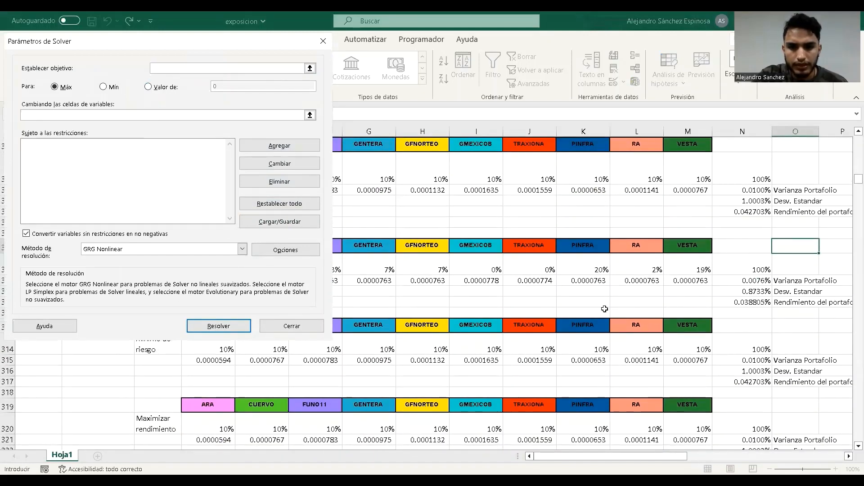
pyautogui.click(752, 373)
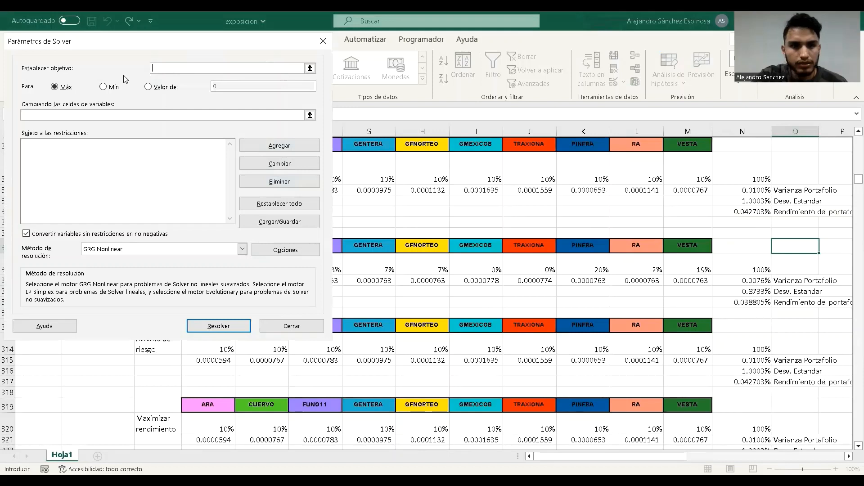
pyautogui.click(103, 87)
pyautogui.click(180, 114)
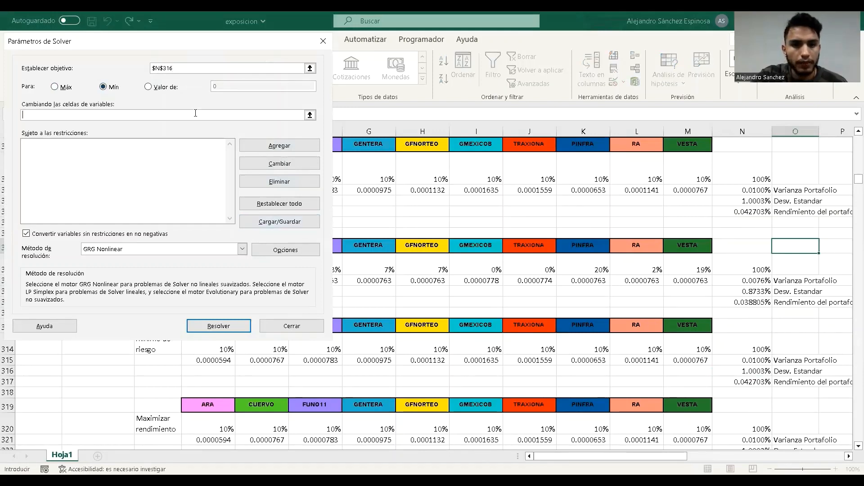
# - Add the Solver constraint that the minimo de riesgo weights in D314:M314 are greater than or equal to 0
pyautogui.hotkey('alt', 'a')
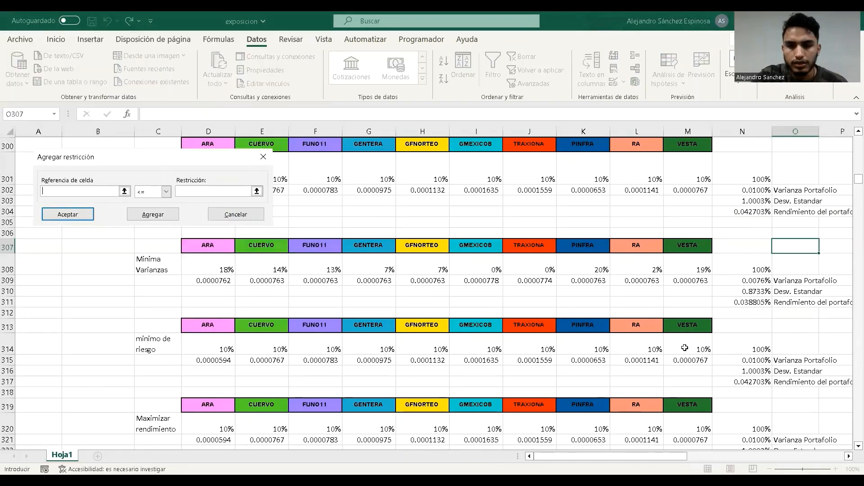
pyautogui.moveTo(688, 348); pyautogui.dragTo(214, 347)
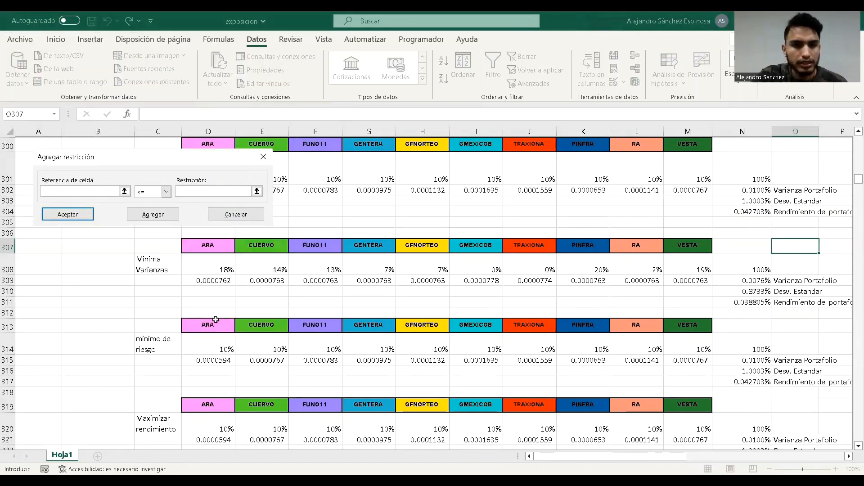
pyautogui.click(166, 192)
pyautogui.click(147, 210)
pyautogui.click(166, 192)
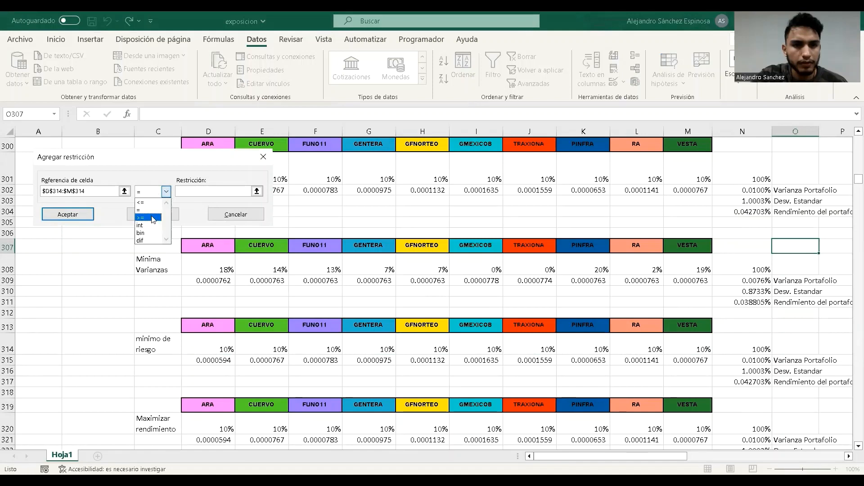
pyautogui.click(159, 218)
pyautogui.write('0')
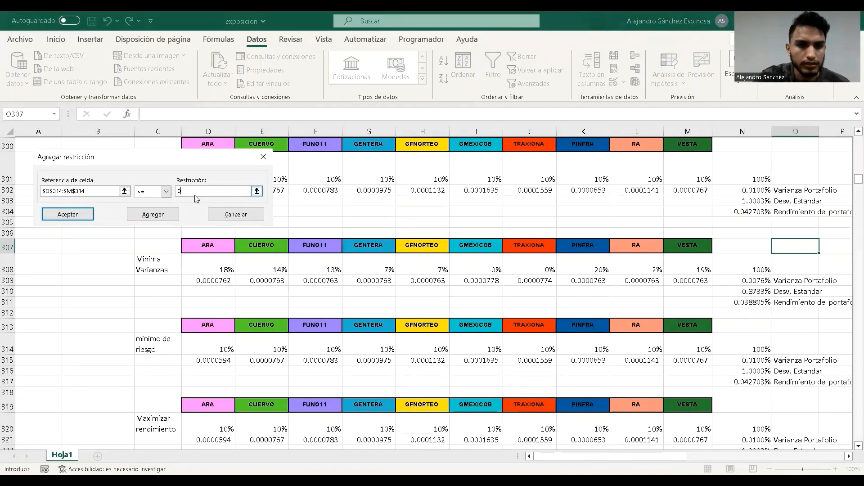
pyautogui.click(147, 216)
# - Add the constraint that the total weight in N314 equals 1, and solve the minimo de riesgo portfolio, keeping the solution
pyautogui.click(738, 340)
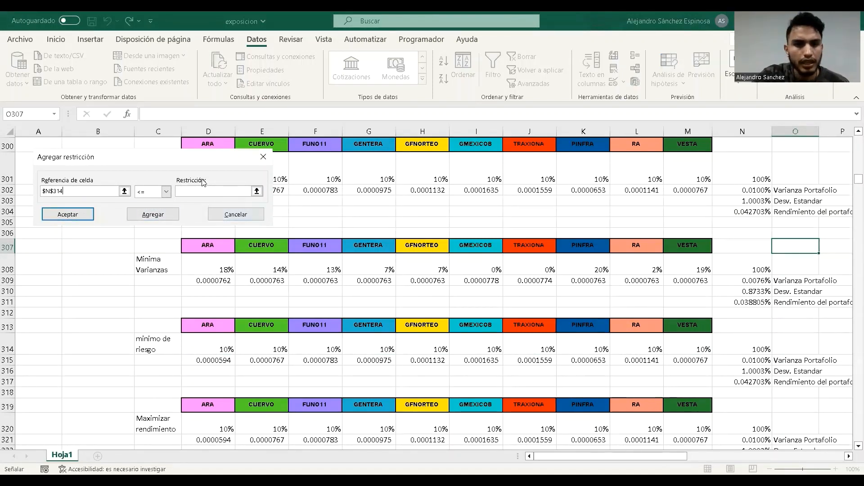
pyautogui.click(165, 192)
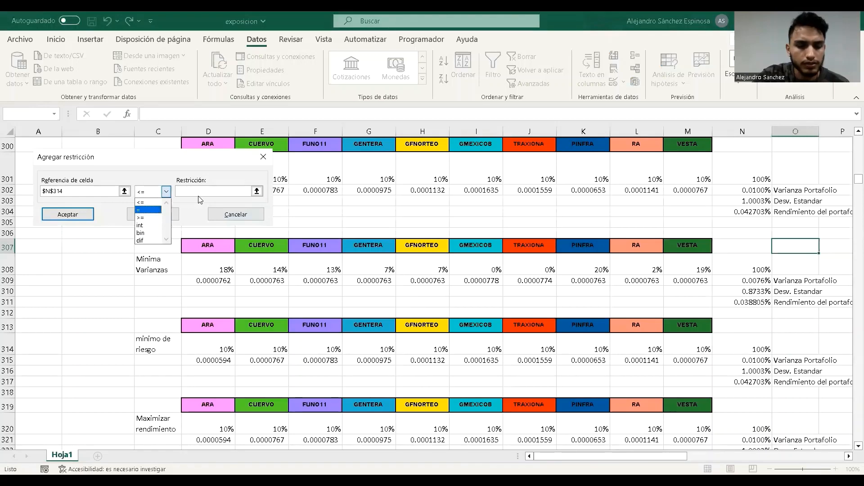
pyautogui.press('Tab')
pyautogui.write('1')
pyautogui.click(65, 215)
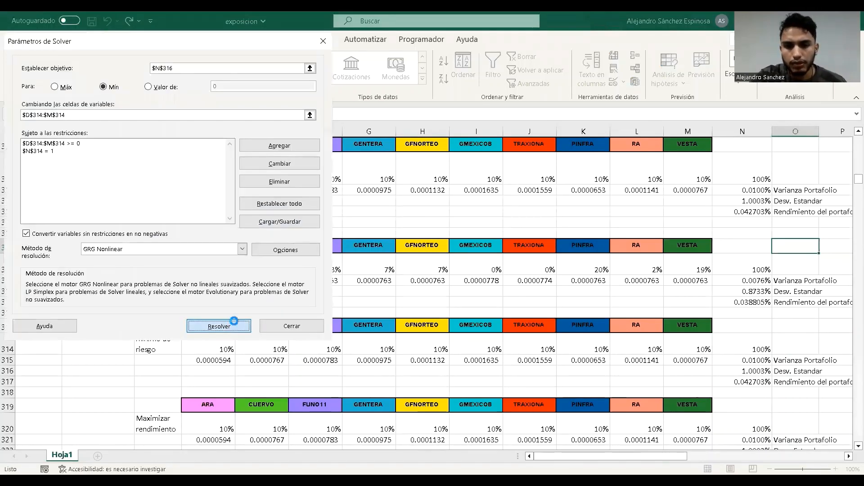
pyautogui.click(230, 325)
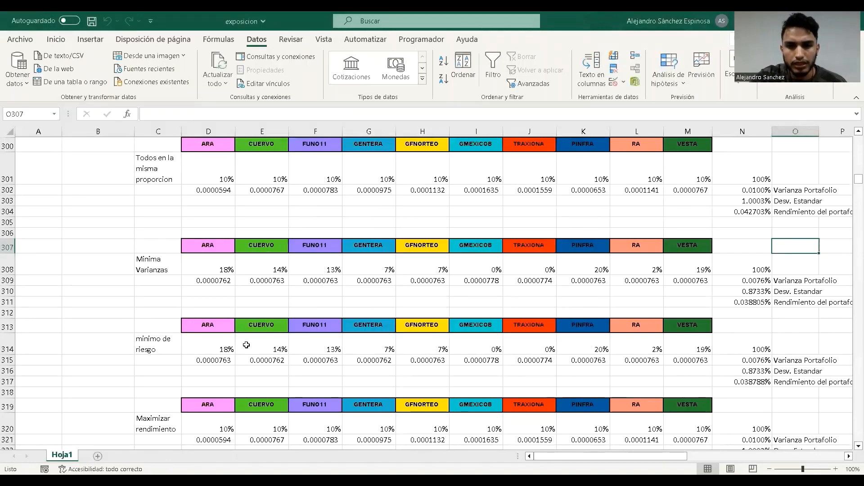
pyautogui.click(300, 271)
# - Compare the standard deviation in N316 of the minimo de riesgo portfolio with that in N310 of Minima Varianzas
pyautogui.scroll(-1, 813, 310)
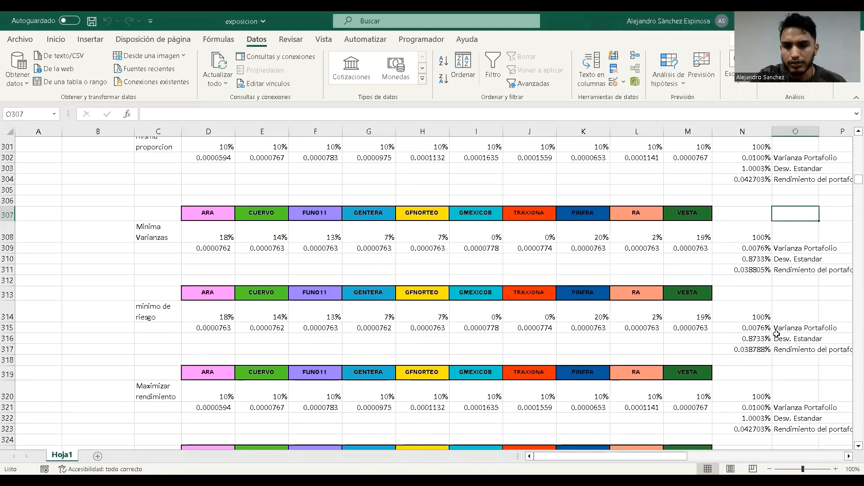
pyautogui.scroll(1, 776, 334)
pyautogui.click(749, 369)
pyautogui.scroll(2, 774, 304)
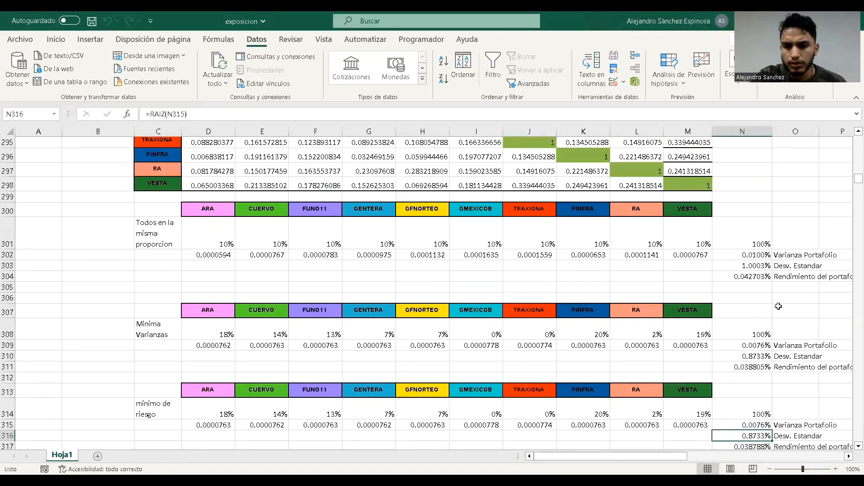
pyautogui.click(755, 356)
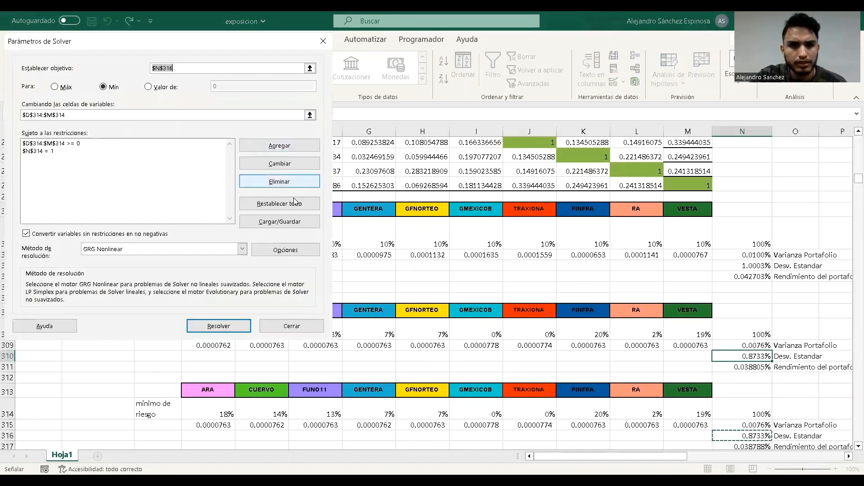
pyautogui.click(279, 203)
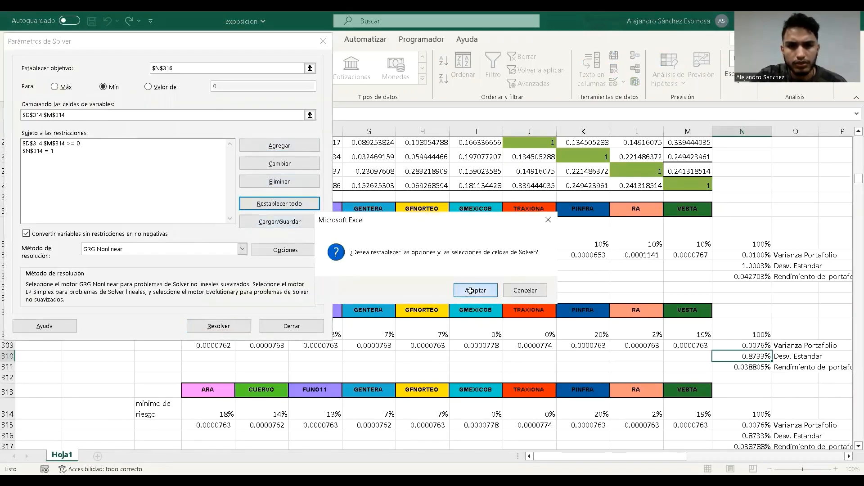
pyautogui.click(471, 291)
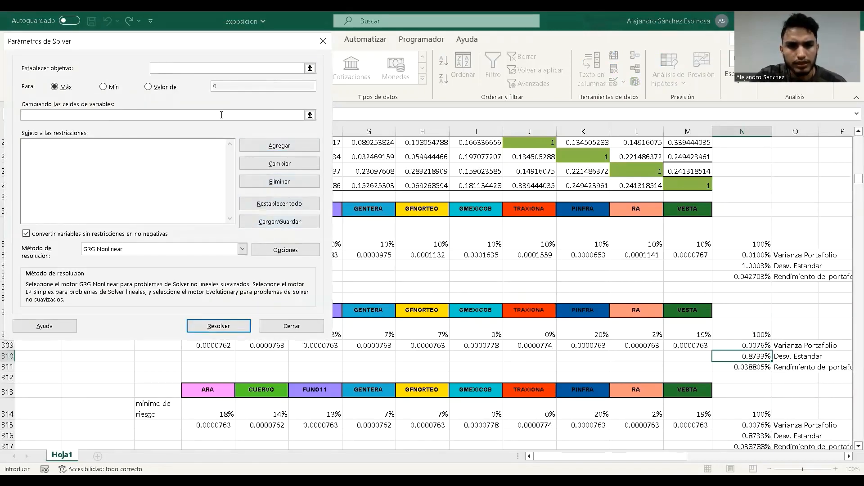
pyautogui.click(206, 68)
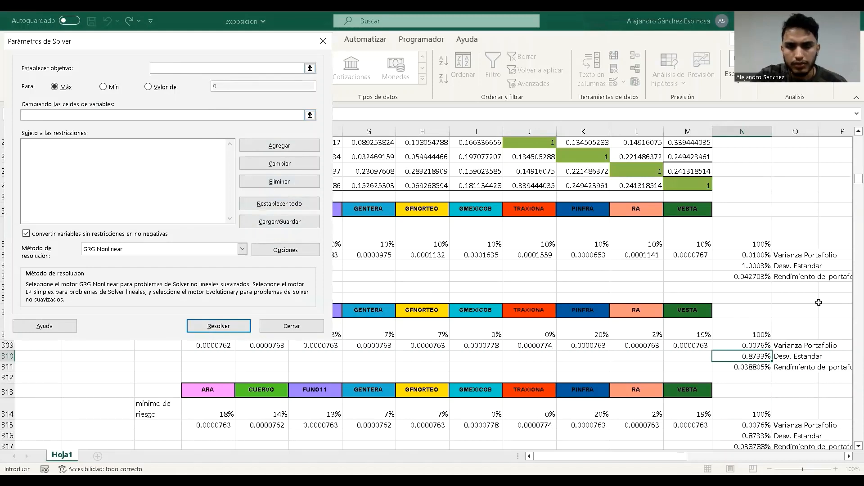
pyautogui.click(754, 357)
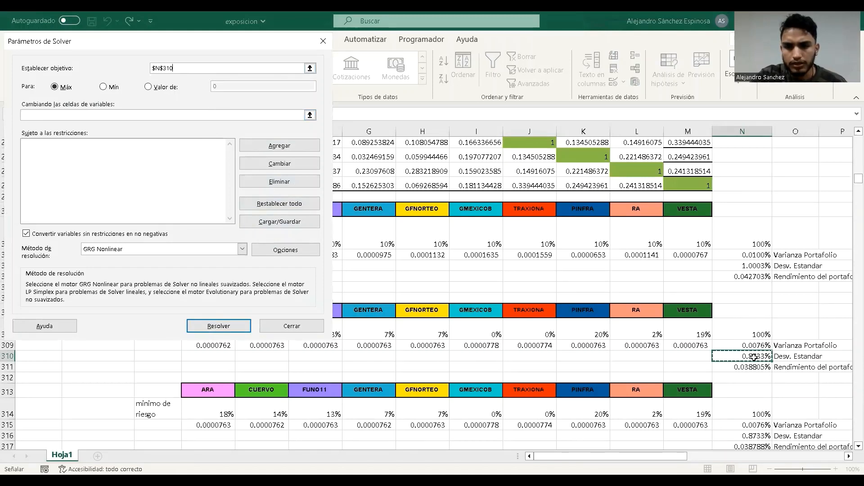
pyautogui.click(292, 326)
# - Copy the equal-proportion block D301:N304 and paste it over the minimo de riesgo portfolio starting at D314
pyautogui.moveTo(209, 236); pyautogui.dragTo(726, 274)
pyautogui.hotkey('ctrl', 'c')
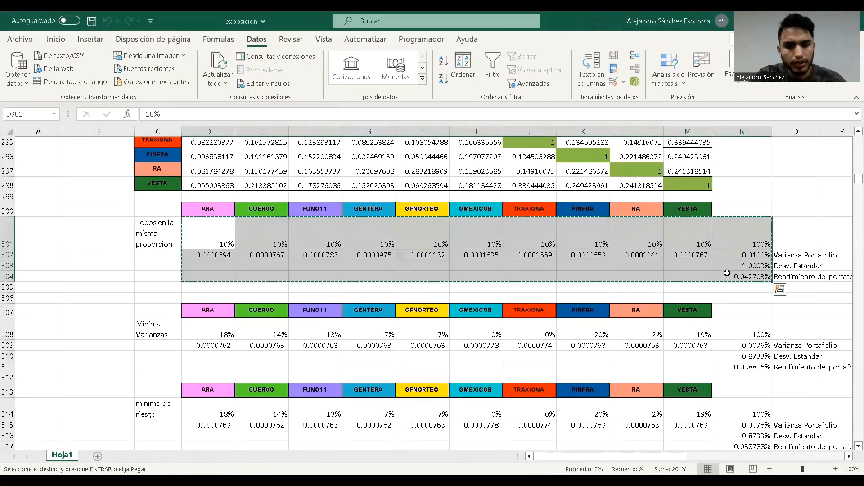
pyautogui.scroll(-2, 282, 335)
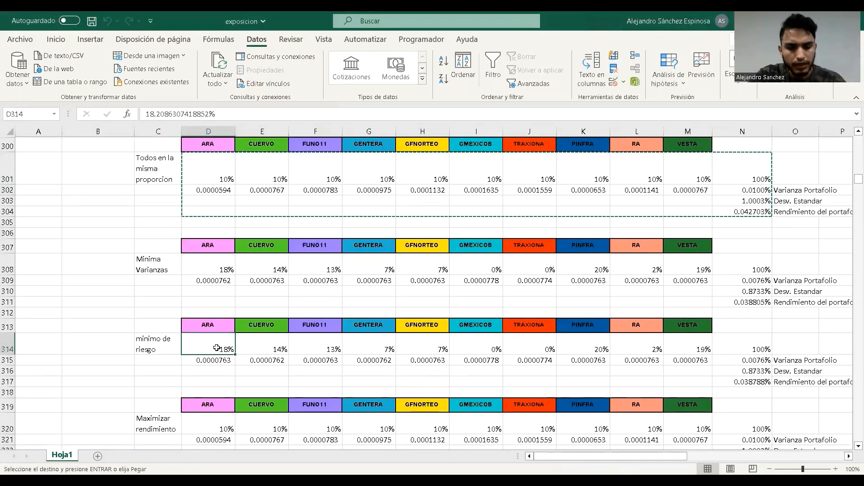
pyautogui.click(222, 346)
pyautogui.hotkey('ctrl', 'v')
# - Reset Solver and set it to minimise the standard deviation in N316 by changing the minimo de riesgo weights in D314:M314
pyautogui.scroll(-1, 418, 306)
pyautogui.scroll(-1, 418, 305)
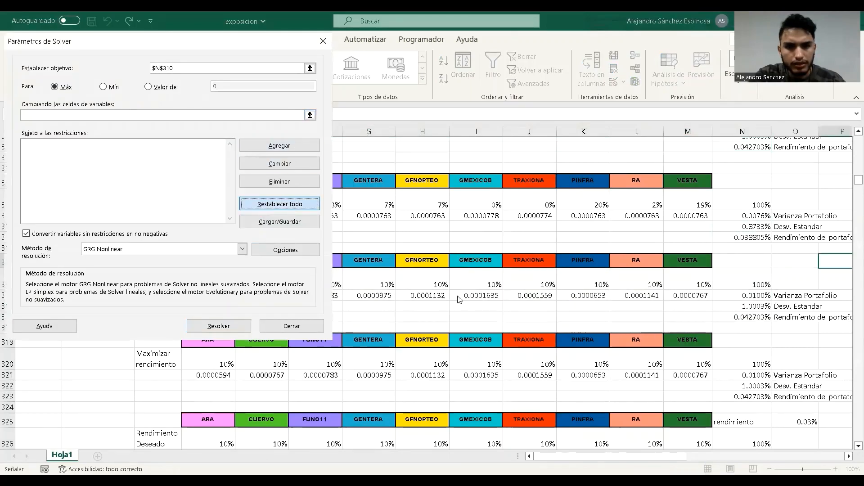
pyautogui.press('Return')
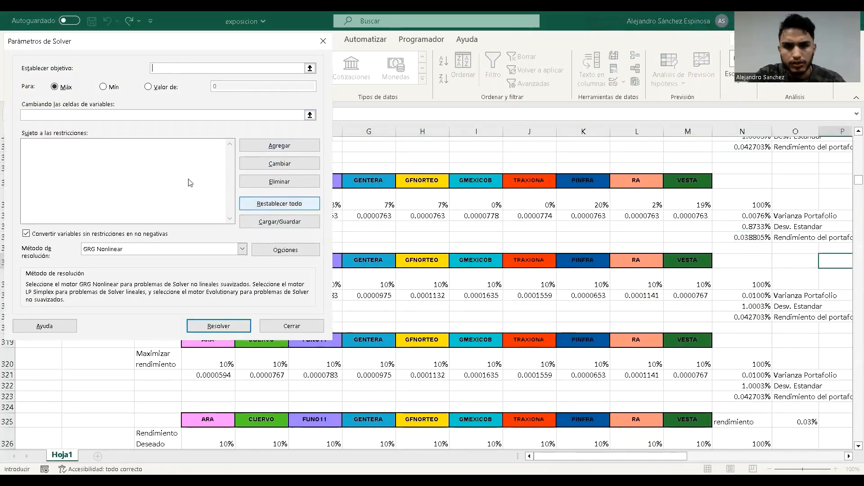
pyautogui.click(743, 306)
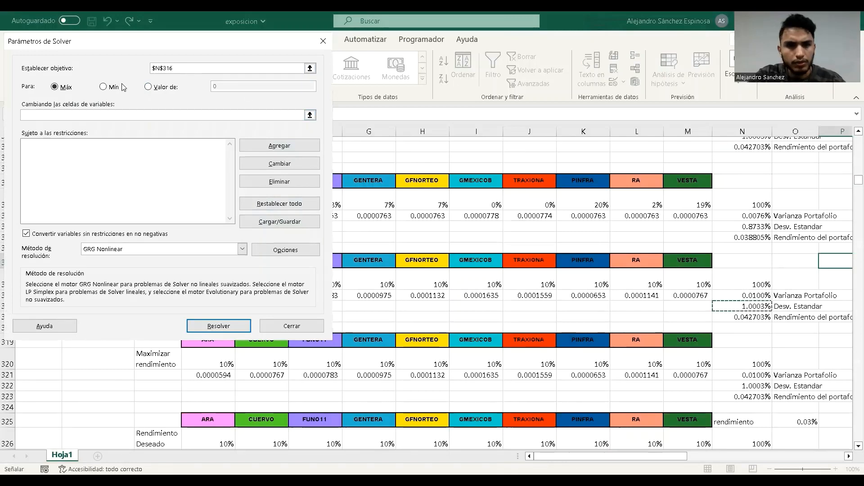
pyautogui.click(104, 87)
pyautogui.click(310, 116)
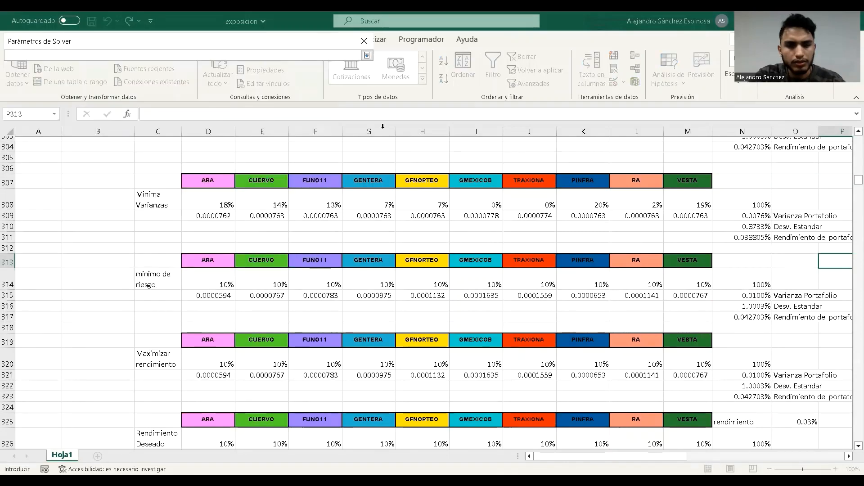
pyautogui.click(204, 280)
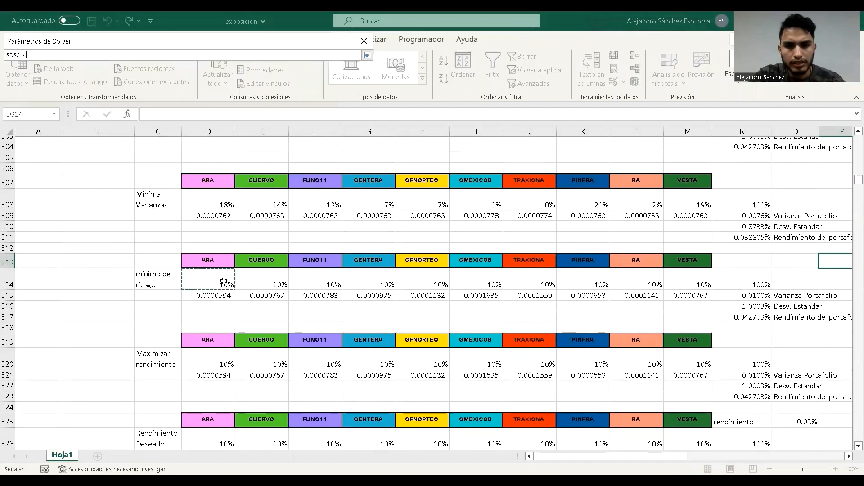
pyautogui.keyDown('shift'); pyautogui.click(665, 277); pyautogui.keyUp('shift')
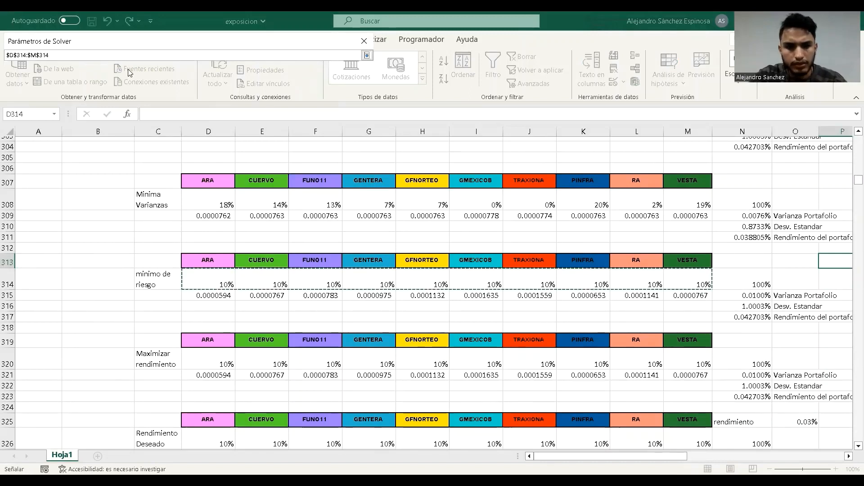
pyautogui.press('Return')
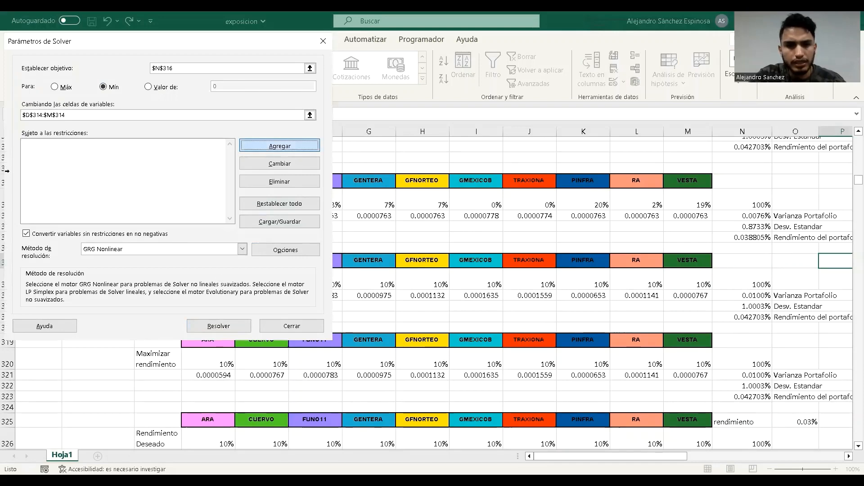
# - Add the Solver constraint that the weights in D314:M314 are greater than or equal to 0
pyautogui.press('Return')
pyautogui.click(166, 191)
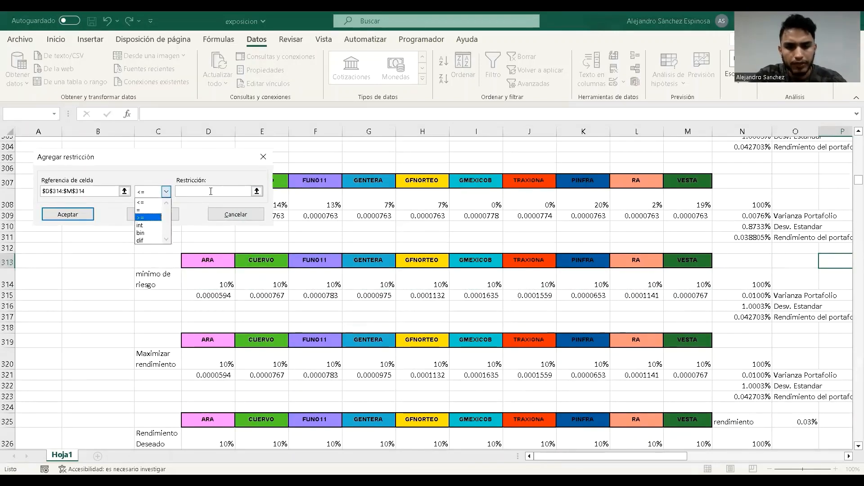
pyautogui.click(211, 192)
pyautogui.click(148, 215)
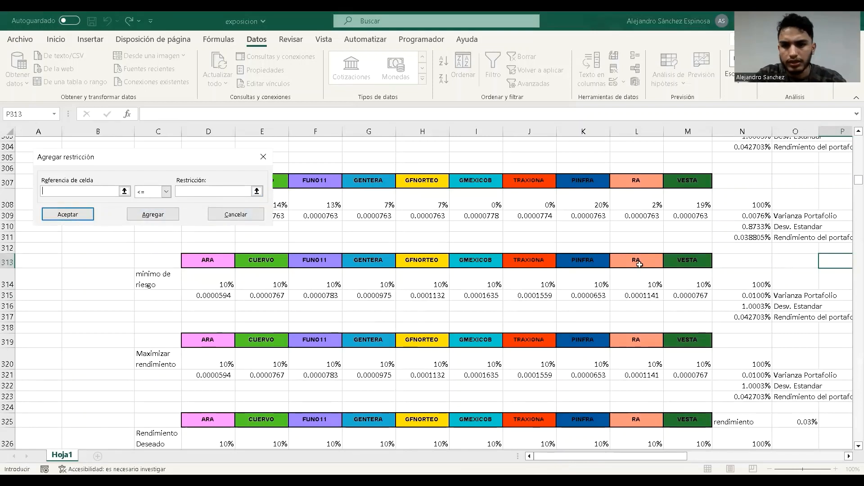
# - Constrain the total weight in N314 to equal 1, and solve the minimo de riesgo portfolio, keeping the Solver solution
pyautogui.click(166, 191)
pyautogui.click(144, 208)
pyautogui.click(207, 192)
pyautogui.write('1')
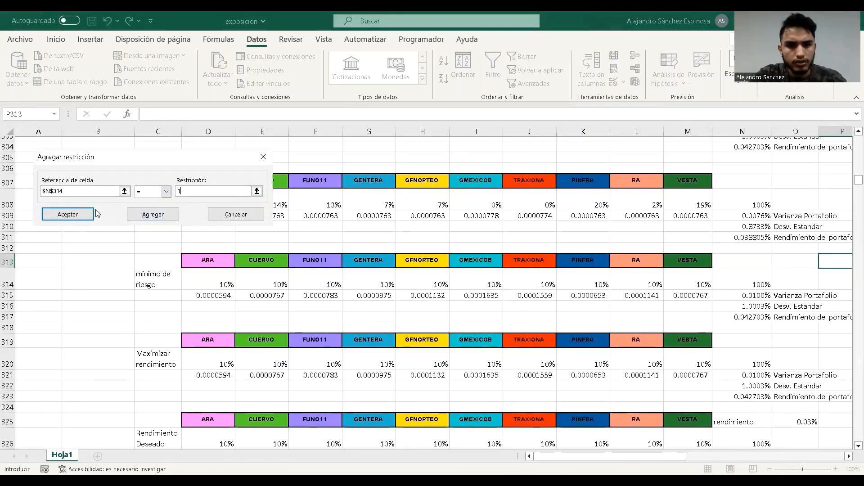
pyautogui.click(67, 214)
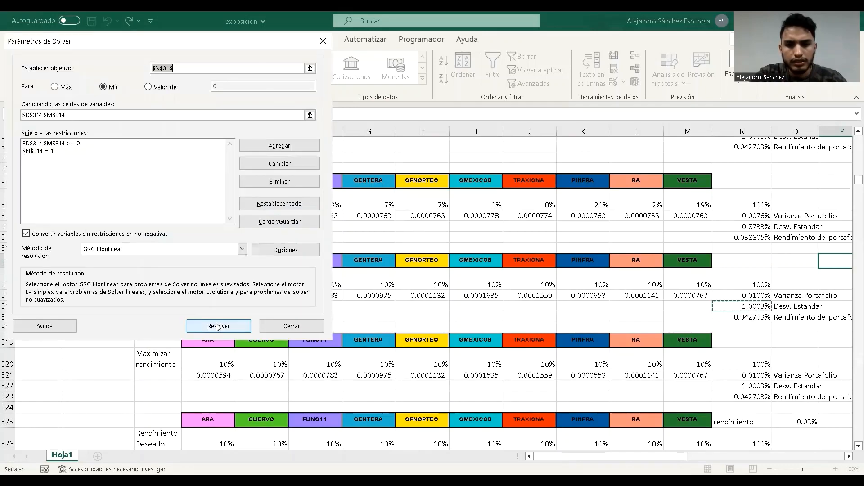
pyautogui.click(219, 326)
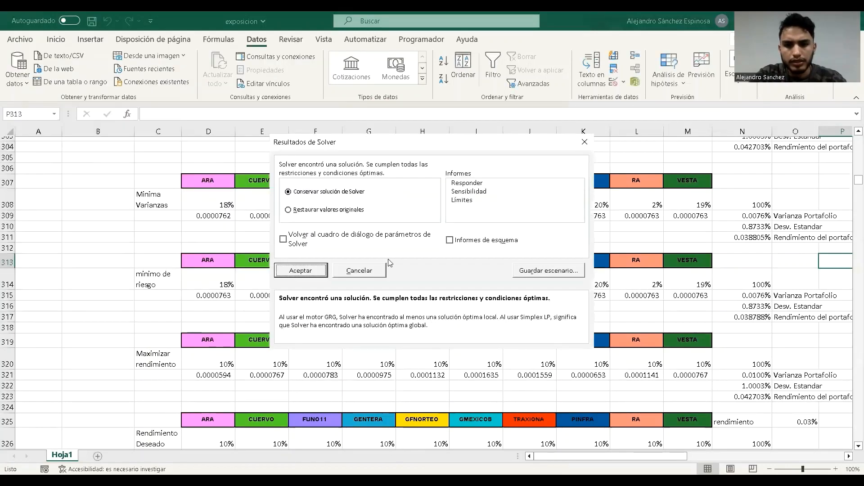
pyautogui.click(297, 272)
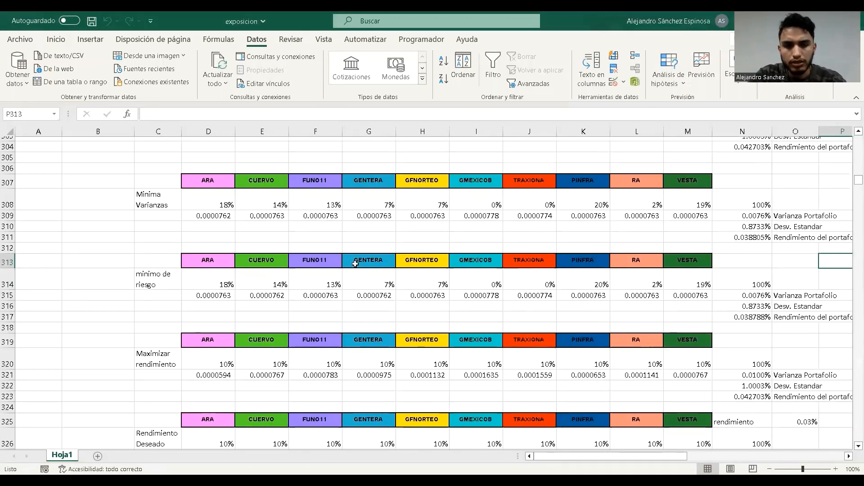
# - Reset Solver and set it to maximise the portfolio return in N323 by changing the Maximizar rendimiento weights in D320:M320
pyautogui.scroll(-2, 358, 270)
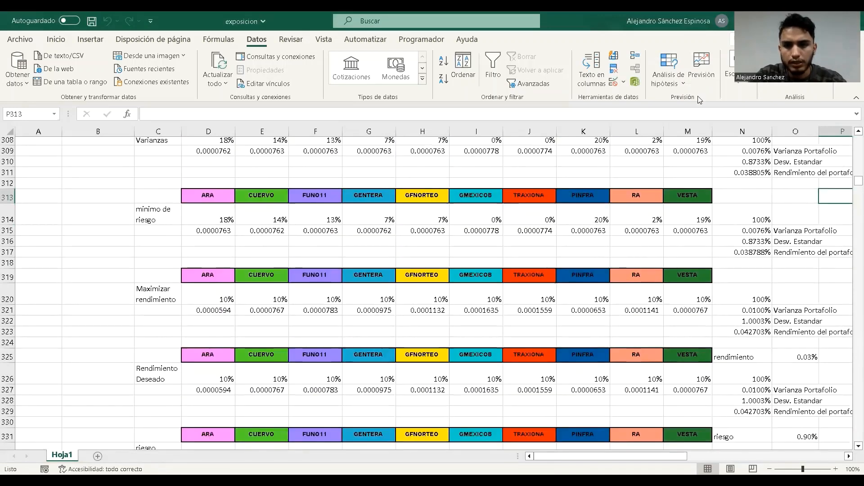
pyautogui.scroll(-2, 520, 165)
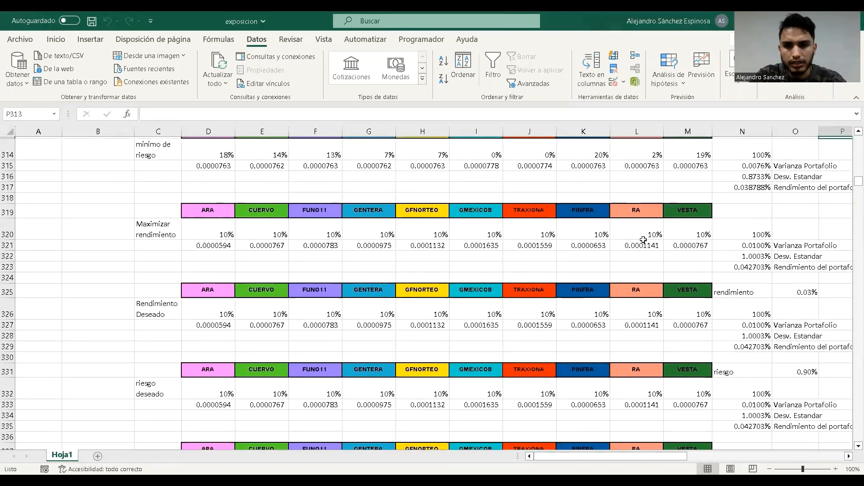
pyautogui.scroll(2, 603, 247)
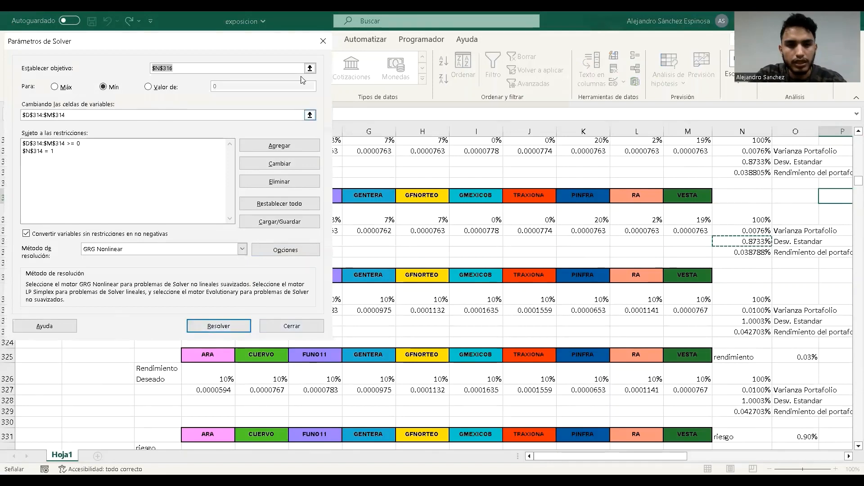
pyautogui.click(287, 208)
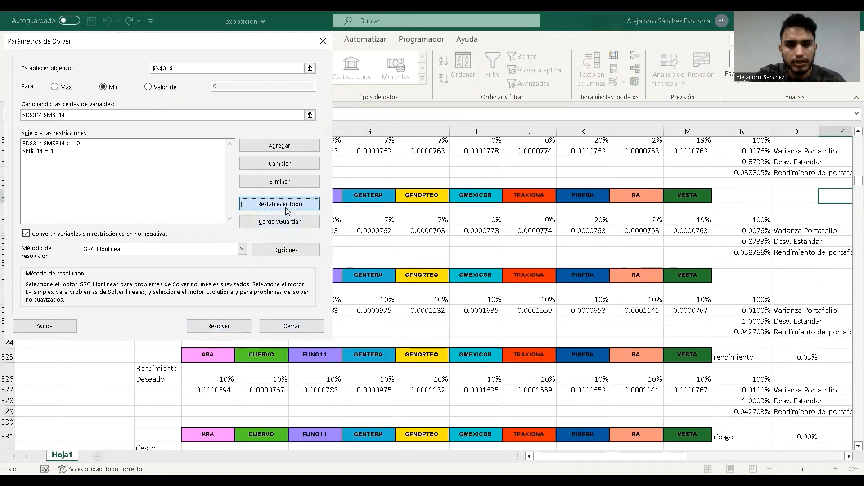
pyautogui.press('Return')
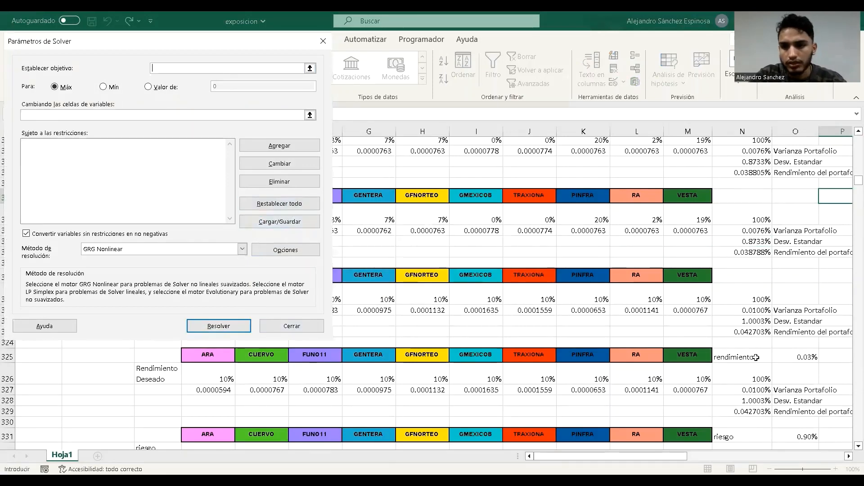
pyautogui.click(757, 333)
pyautogui.click(55, 87)
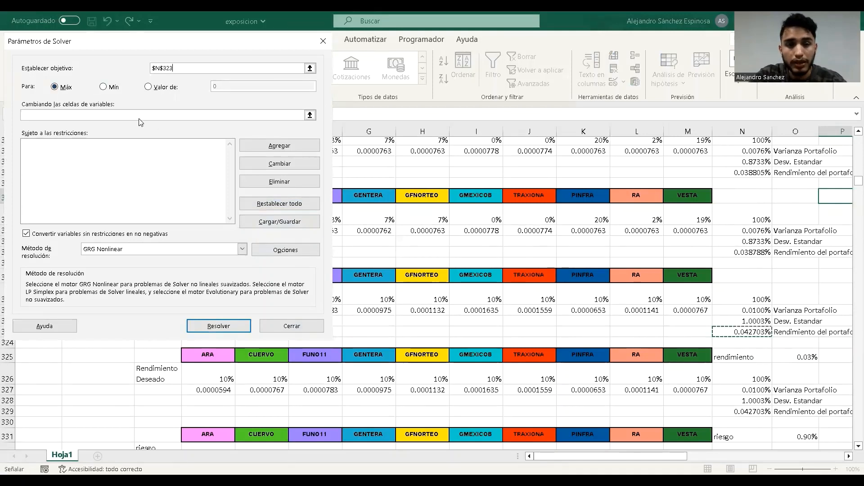
pyautogui.click(166, 118)
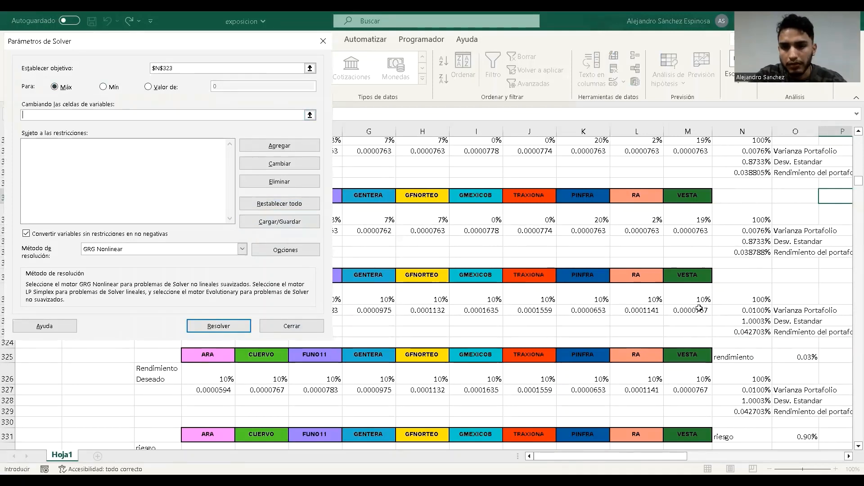
pyautogui.click(679, 297)
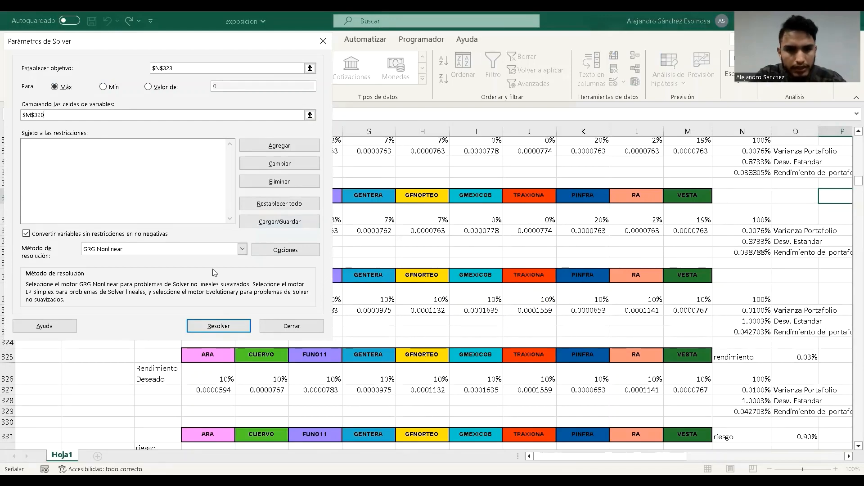
# - Add the constraint that the Maximizar rendimiento weights in D320:M320 are greater than or equal to 0
pyautogui.click(279, 146)
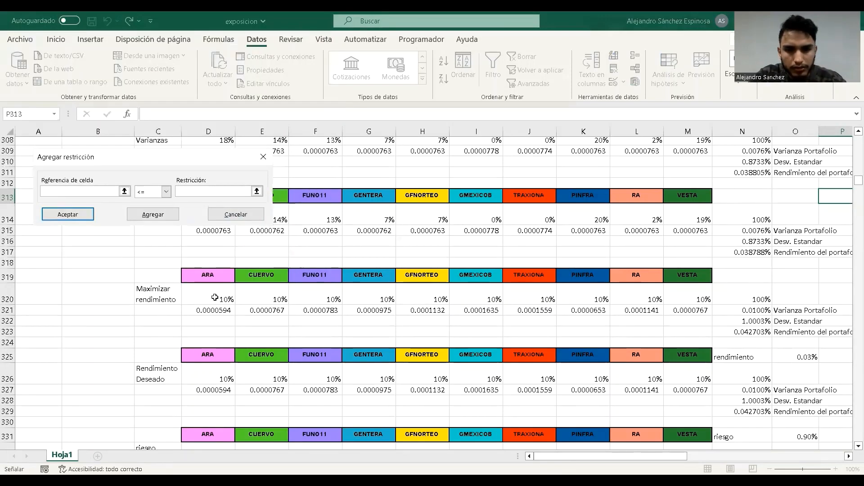
pyautogui.moveTo(208, 298); pyautogui.dragTo(689, 298)
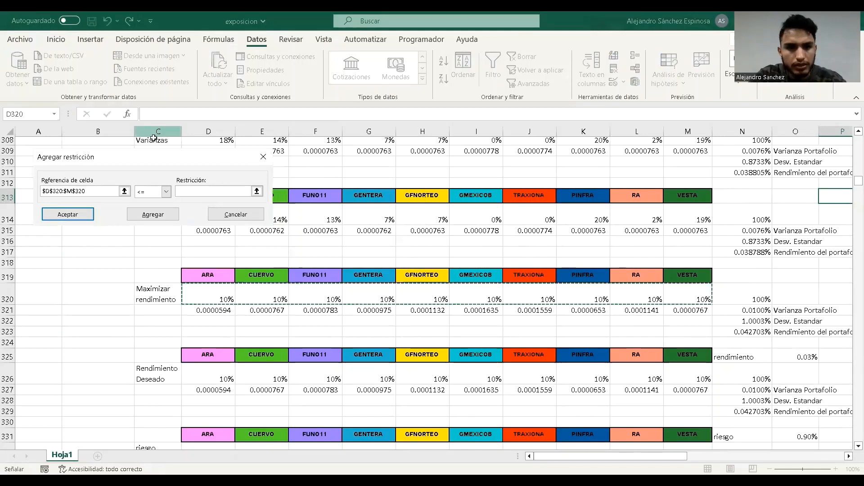
pyautogui.click(166, 191)
pyautogui.click(158, 218)
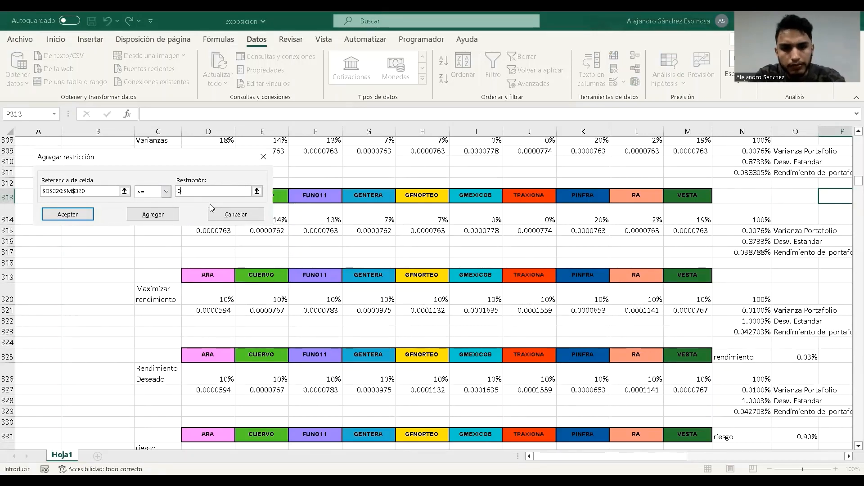
pyautogui.click(153, 214)
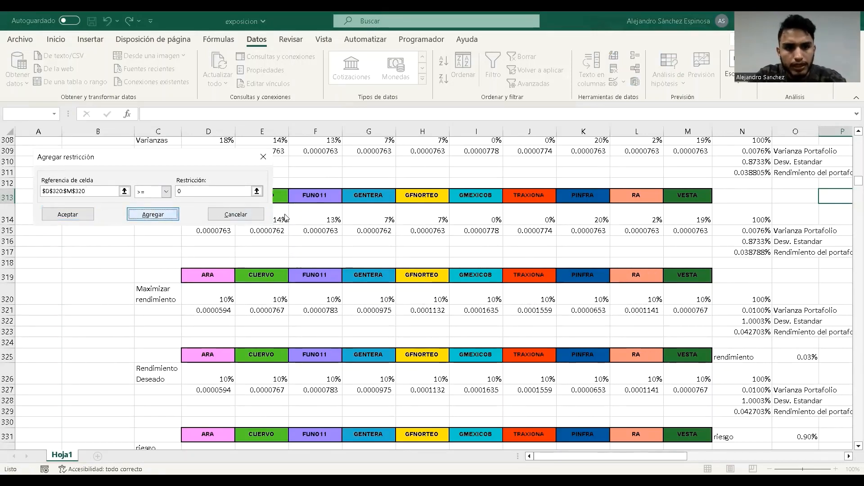
# - Constrain the total weight in N320 to equal 1, and solve the Maximizar rendimiento portfolio, keeping the Solver solution
pyautogui.click(743, 299)
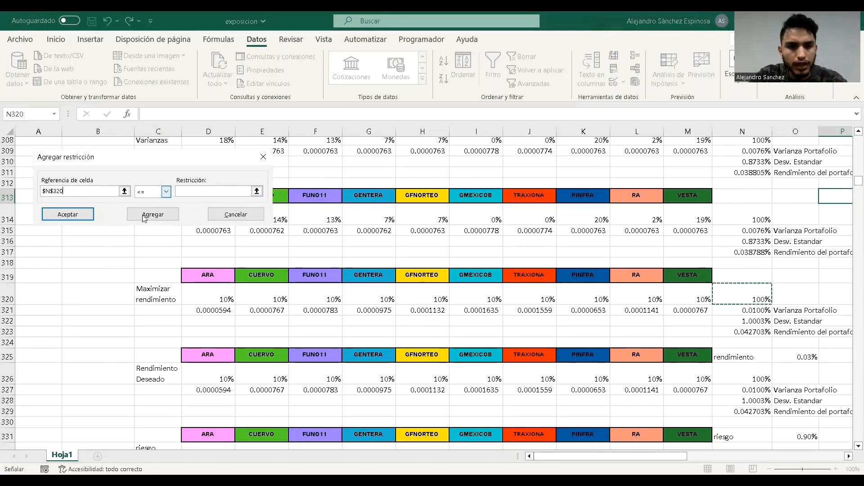
pyautogui.click(166, 192)
pyautogui.click(145, 211)
pyautogui.press('Tab')
pyautogui.write('1')
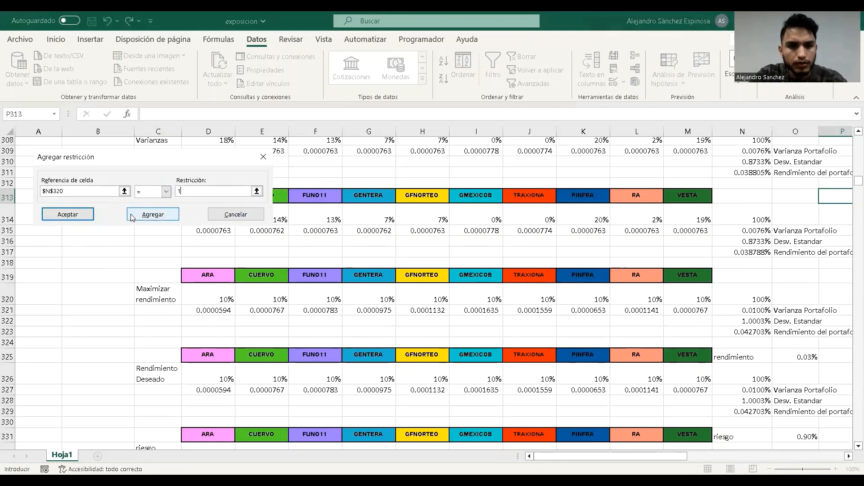
pyautogui.press('Return')
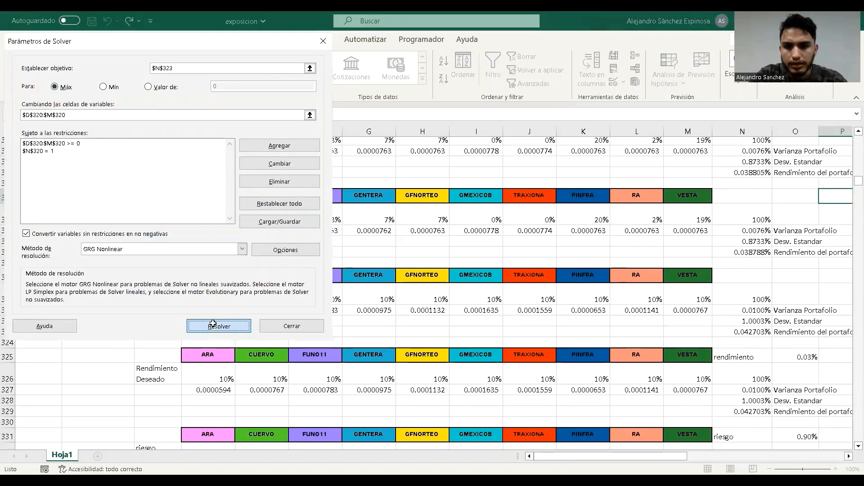
pyautogui.click(218, 380)
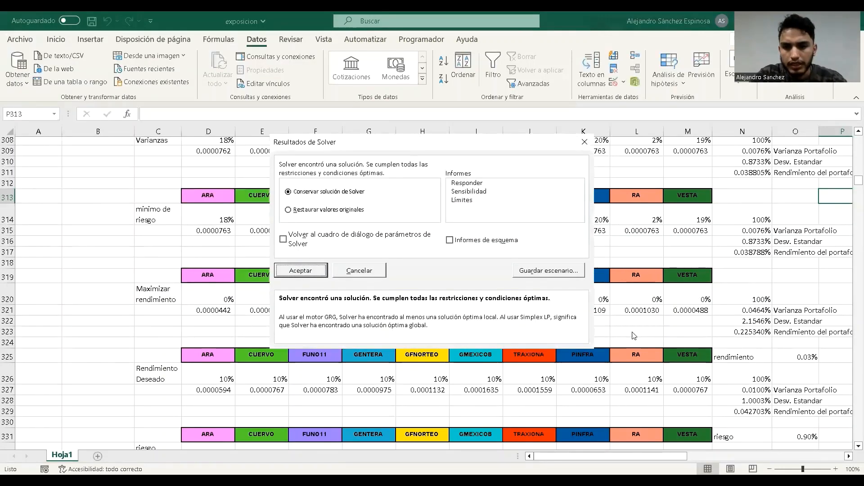
pyautogui.click(286, 274)
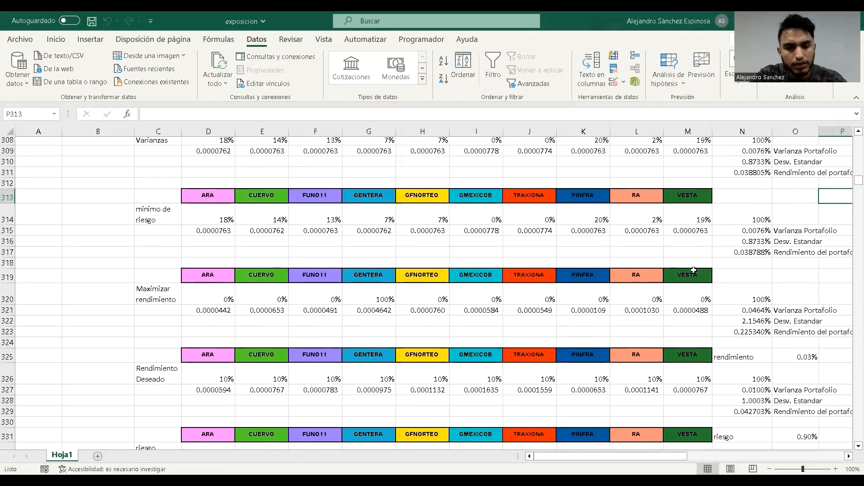
# - Reset all of Solver's options and cell selections for the Rendimiento Deseado portfolio
pyautogui.scroll(-2, 579, 299)
pyautogui.scroll(-2, 195, 324)
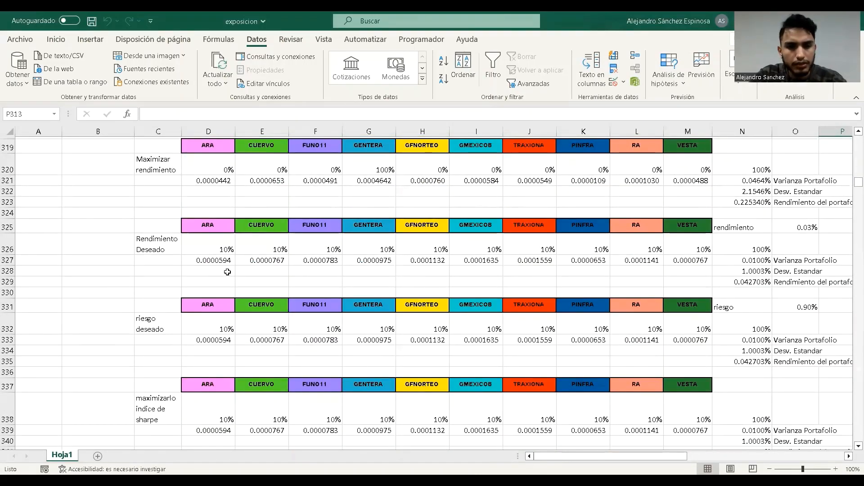
pyautogui.scroll(1, 540, 265)
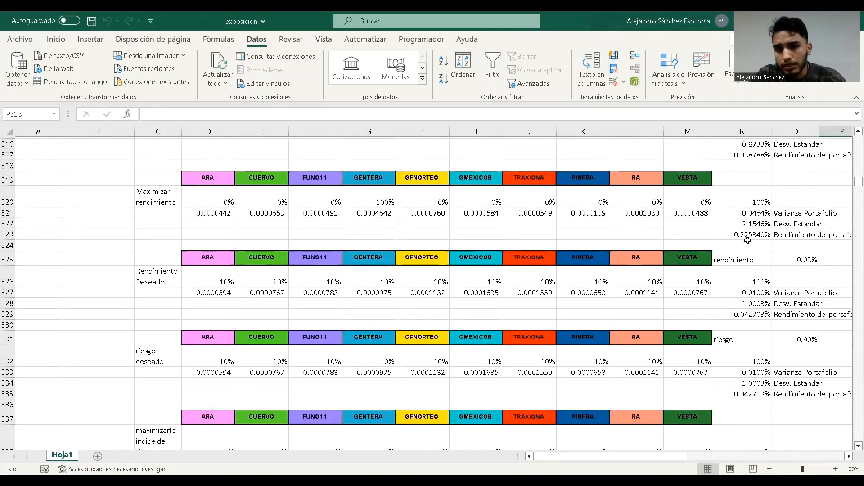
pyautogui.scroll(2, 761, 243)
pyautogui.scroll(-2, 767, 247)
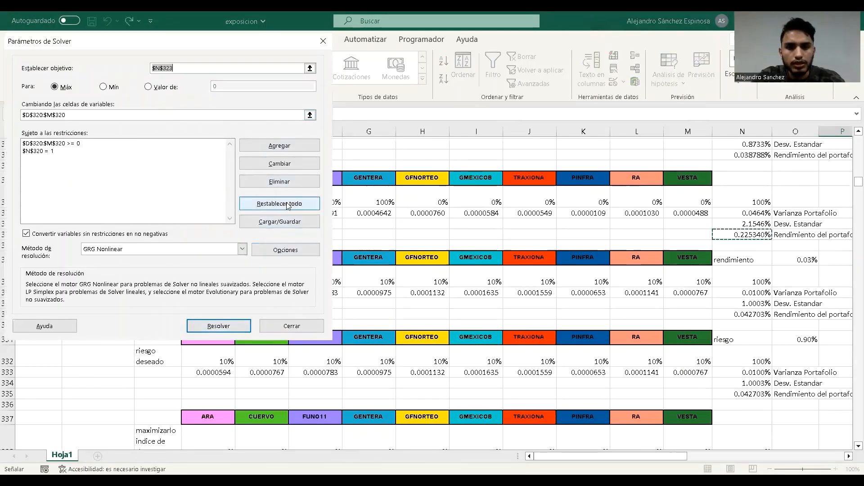
pyautogui.click(288, 203)
pyautogui.click(472, 290)
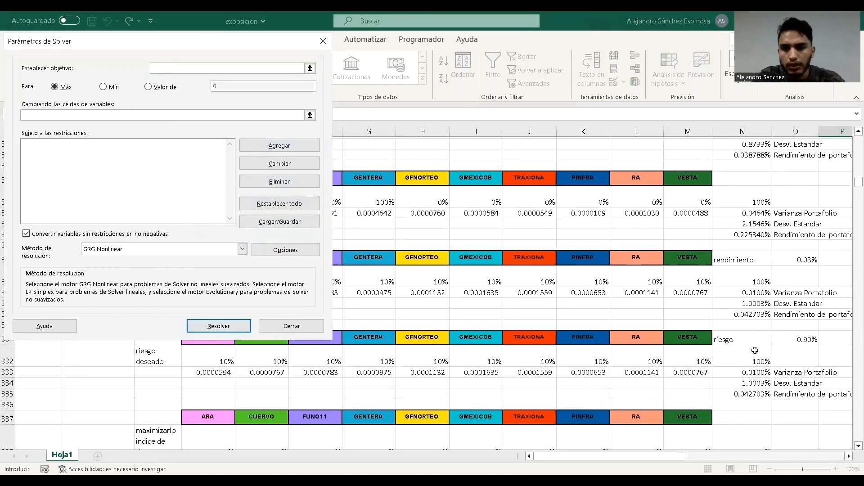
pyautogui.click(748, 392)
pyautogui.click(84, 115)
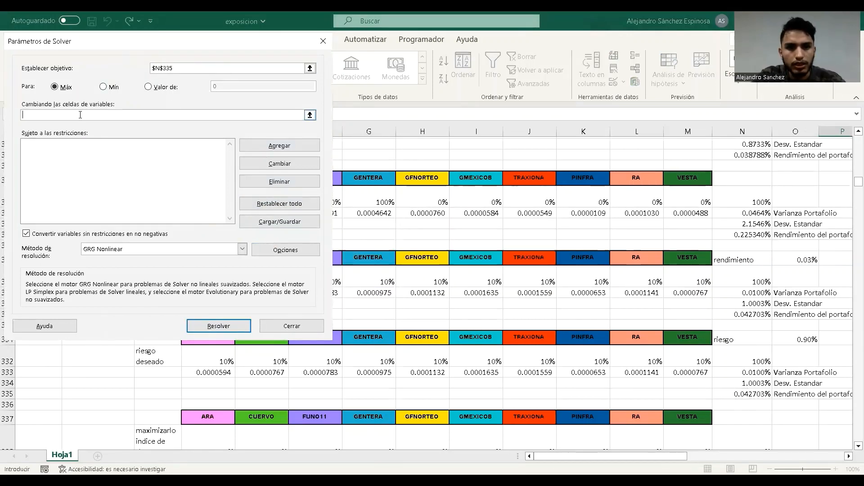
pyautogui.click(703, 356)
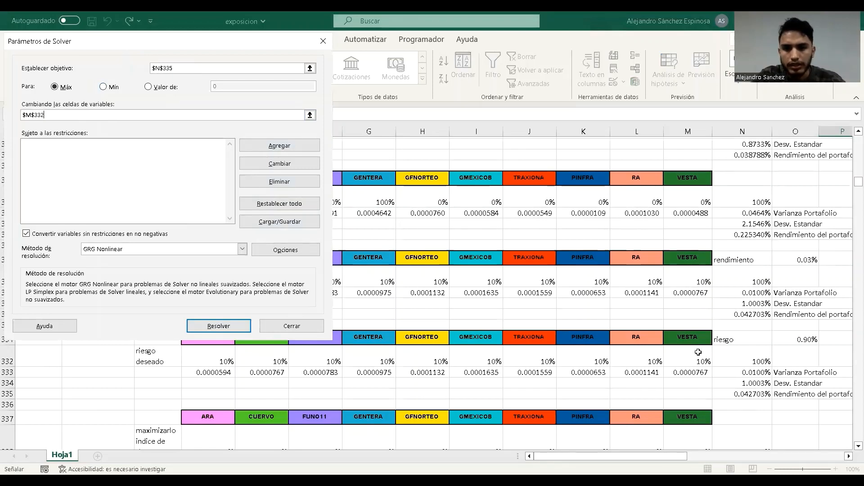
# - Set Solver to maximise the portfolio return in N329 by changing the Rendimiento Deseado weights in D326:M326
pyautogui.click(698, 271)
pyautogui.moveTo(309, 276); pyautogui.dragTo(208, 280)
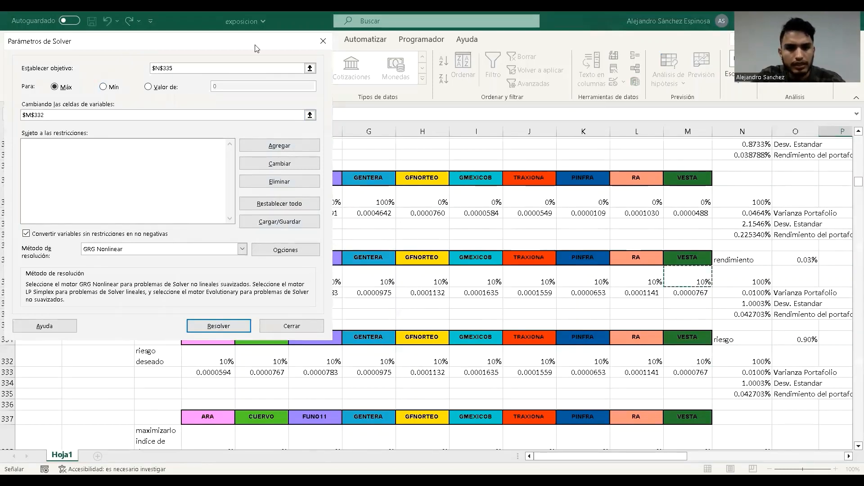
pyautogui.click(249, 66)
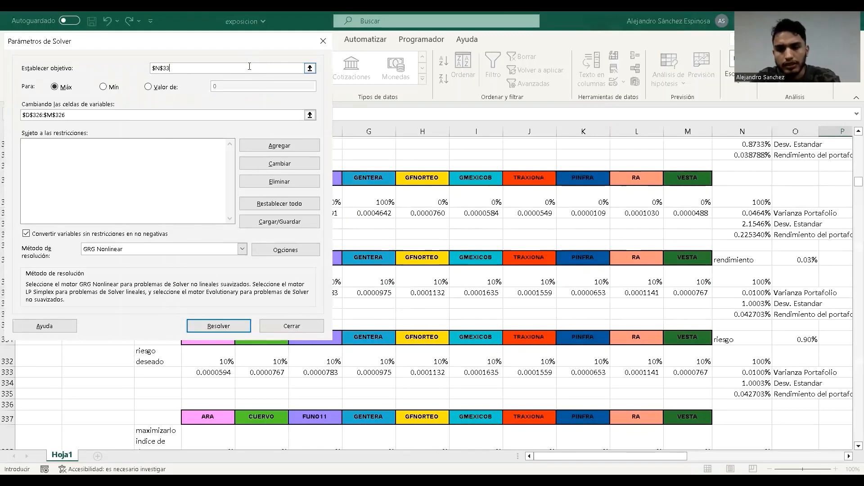
pyautogui.press('BackSpace')
pyautogui.press('BackSpace')
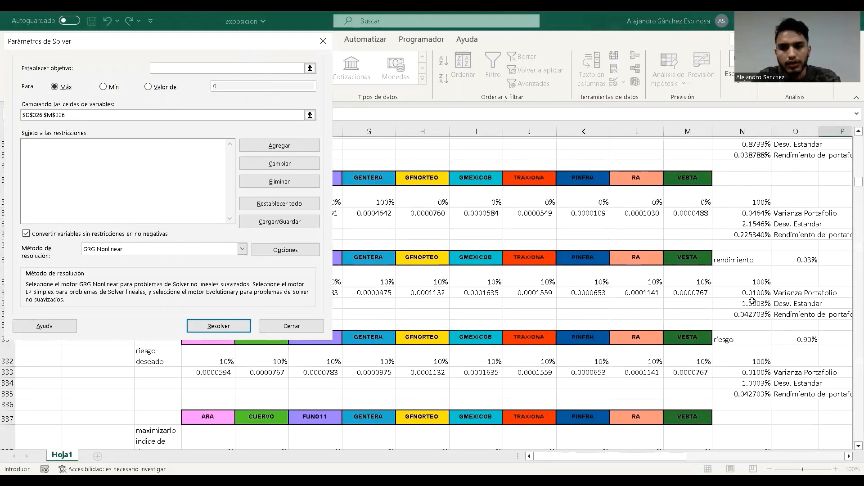
pyautogui.click(752, 315)
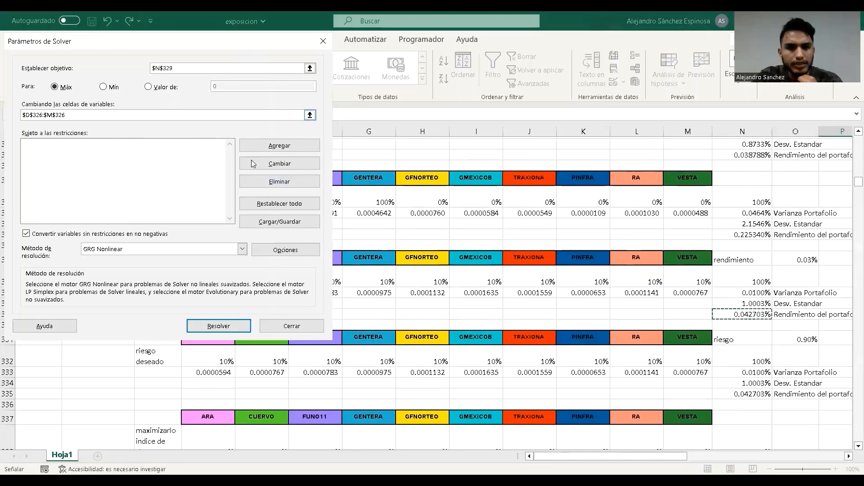
# - Add the constraint that the Rendimiento Deseado weights in D326:M326 are greater than or equal to 0
pyautogui.click(299, 149)
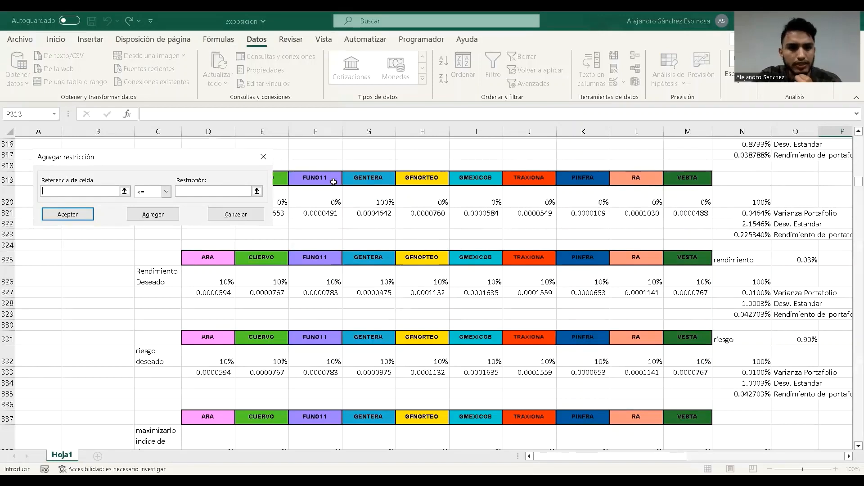
pyautogui.moveTo(208, 281); pyautogui.dragTo(688, 282)
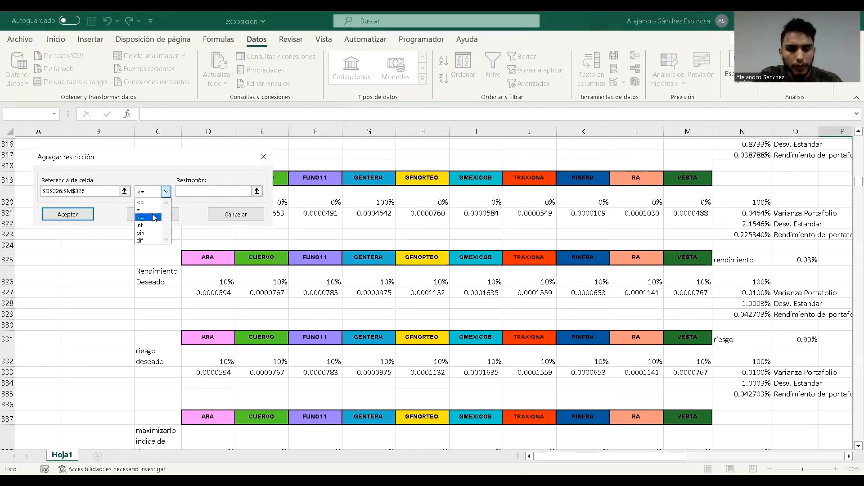
pyautogui.click(154, 218)
pyautogui.click(153, 214)
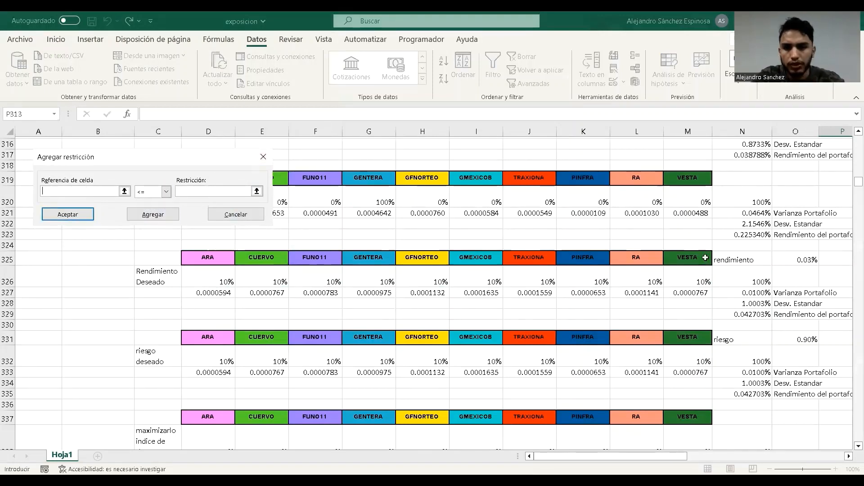
# - Add the constraint that the total Rendimiento Deseado weight in N326 equals 1
pyautogui.click(166, 192)
pyautogui.click(148, 208)
pyautogui.press('Tab')
pyautogui.write('1')
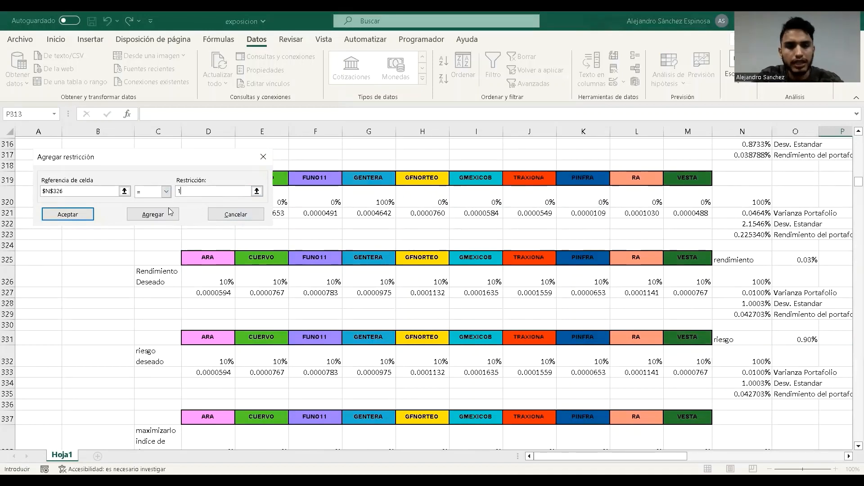
pyautogui.click(68, 215)
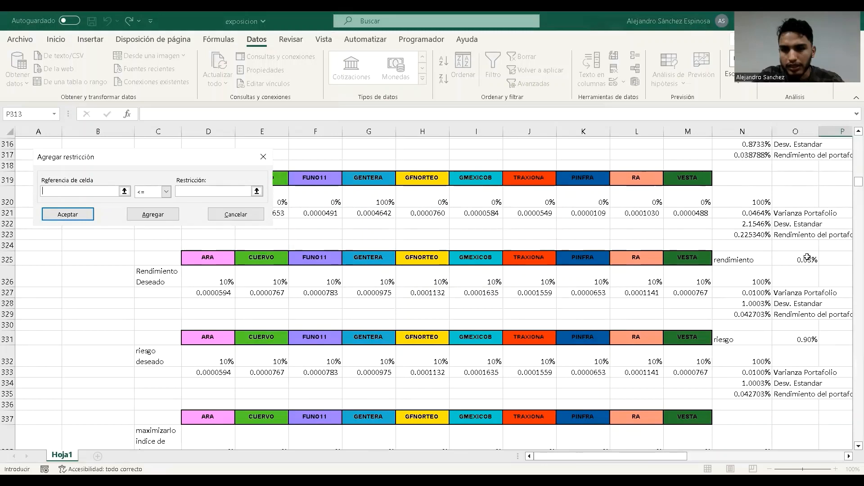
# - Constrain the desired return in O325 to equal the portfolio return in N329, and solve, keeping the Solver solution
pyautogui.click(807, 258)
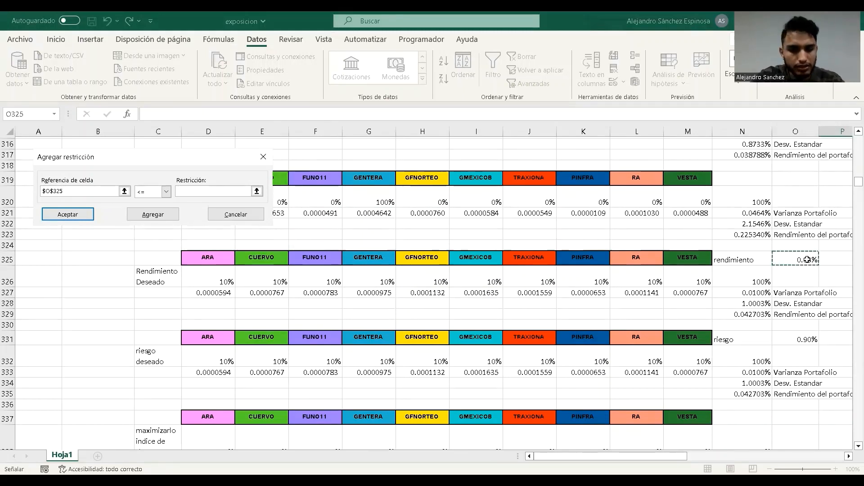
pyautogui.write('=')
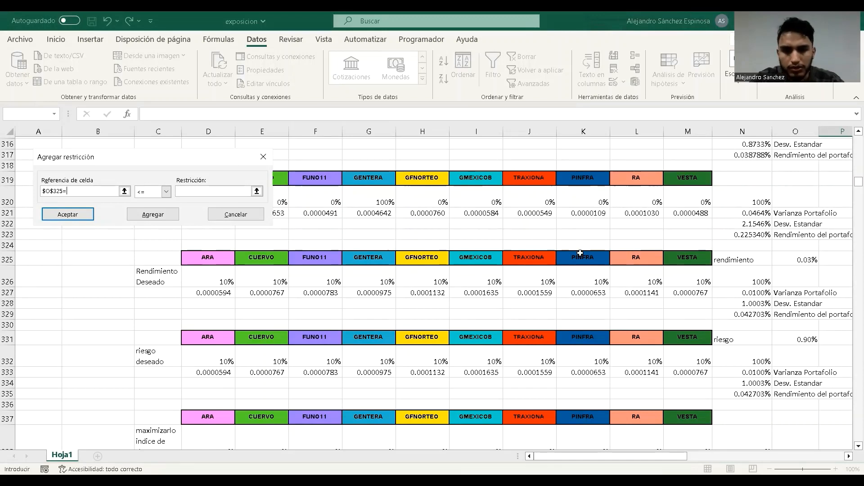
pyautogui.press('BackSpace')
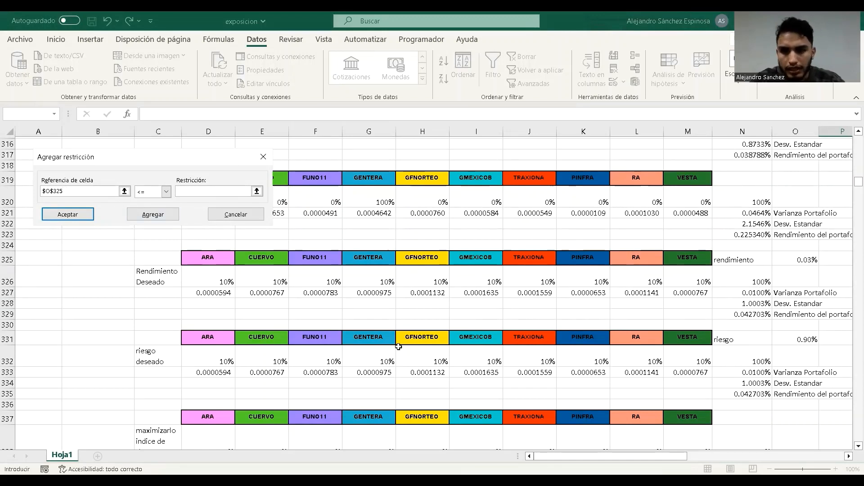
pyautogui.click(157, 194)
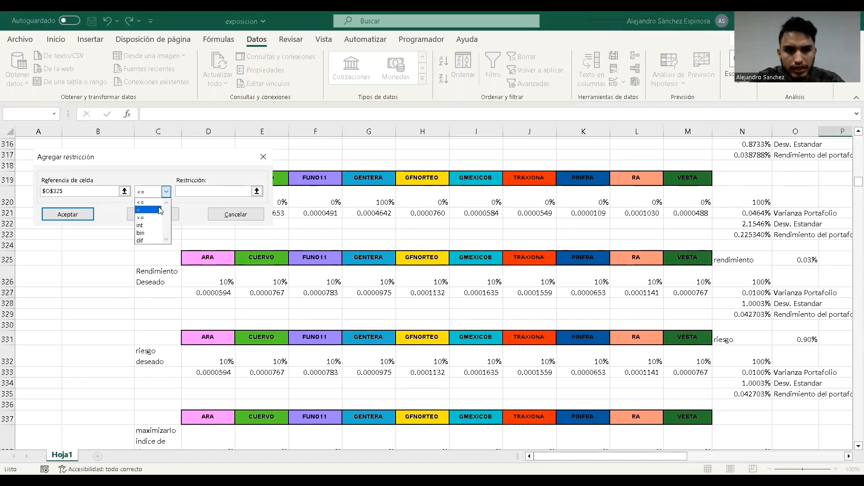
pyautogui.click(161, 210)
pyautogui.click(756, 315)
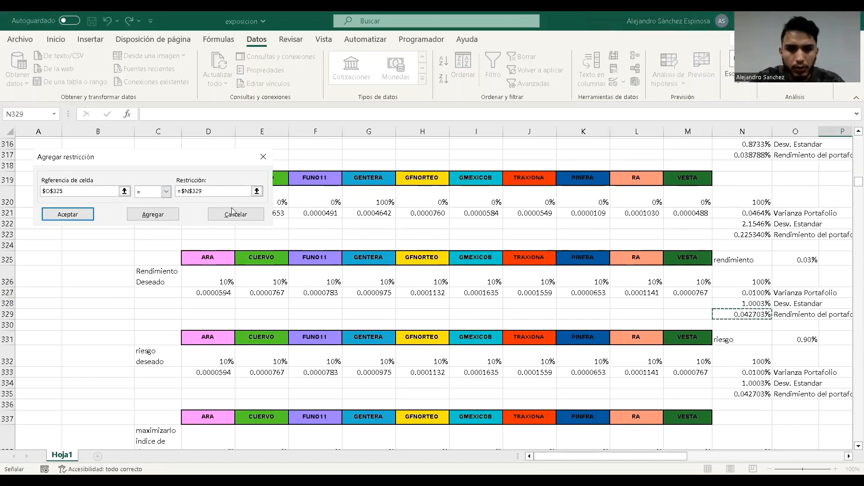
pyautogui.click(70, 216)
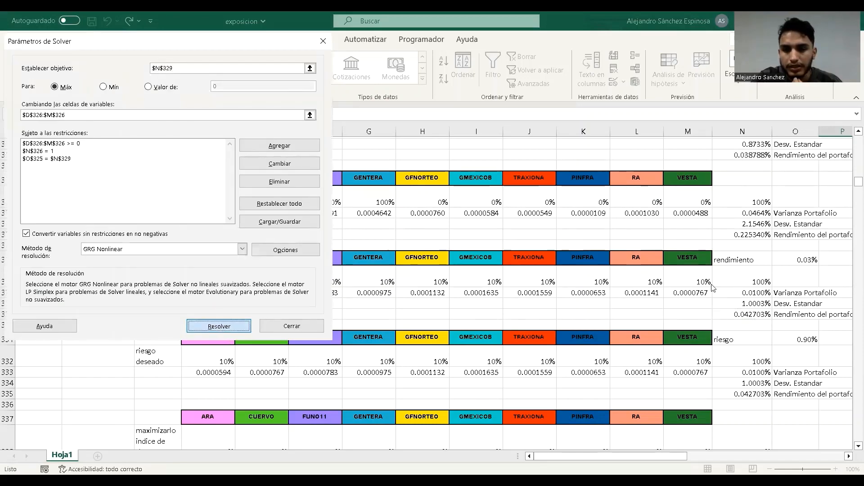
pyautogui.press('Return')
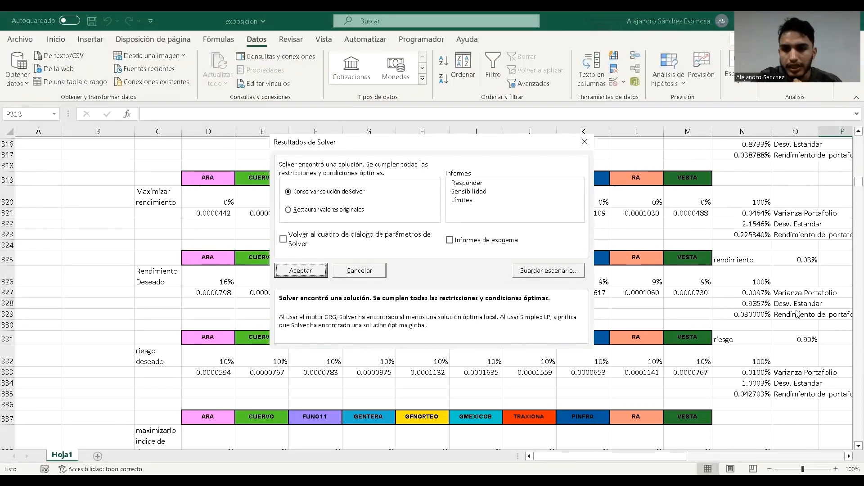
pyautogui.click(309, 276)
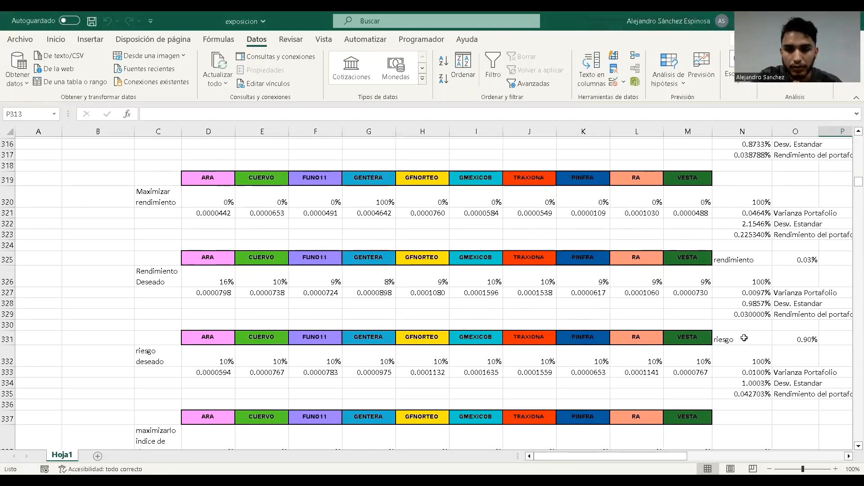
# - Reset Solver and set it to maximise the standard deviation in N334 by changing the riesgo deseado weights in D332:M332
pyautogui.scroll(-1, 214, 300)
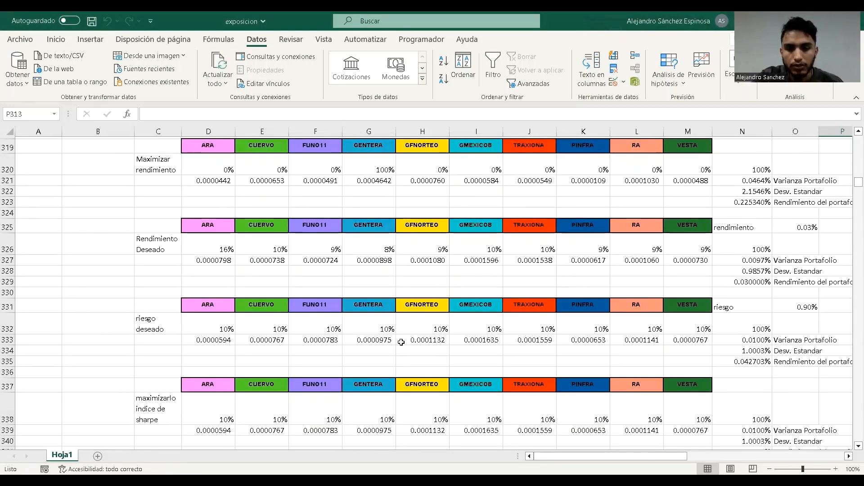
pyautogui.scroll(-1, 419, 423)
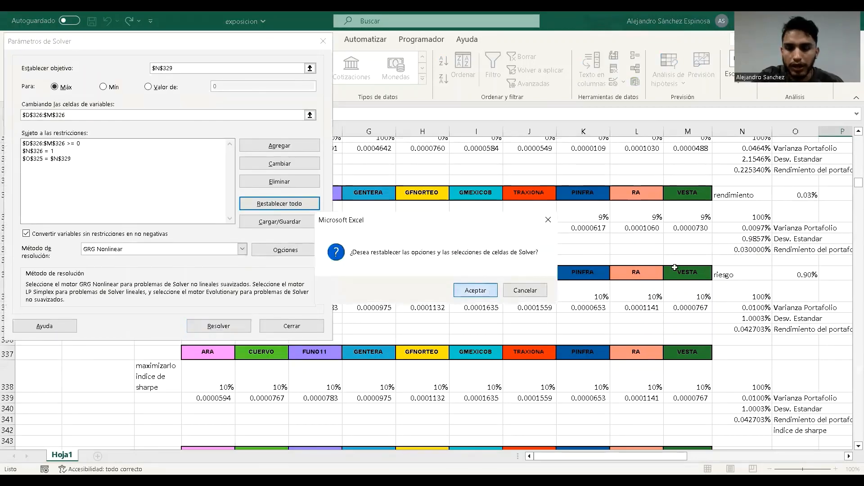
pyautogui.click(489, 290)
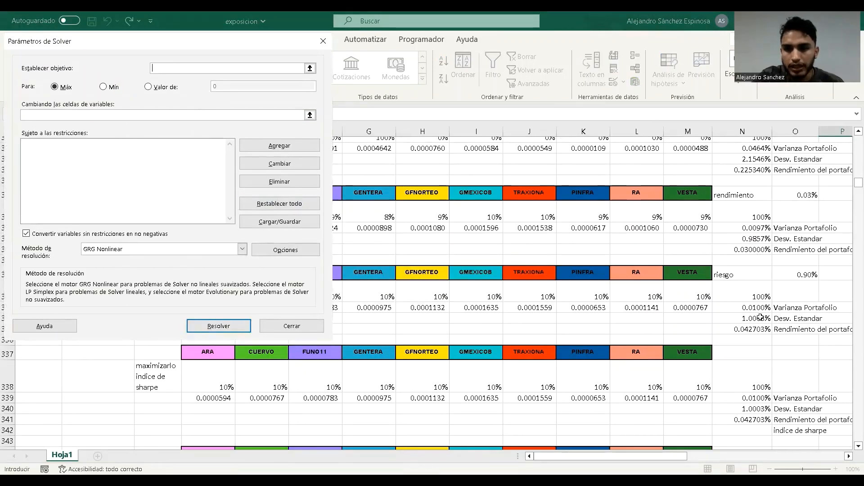
pyautogui.click(742, 318)
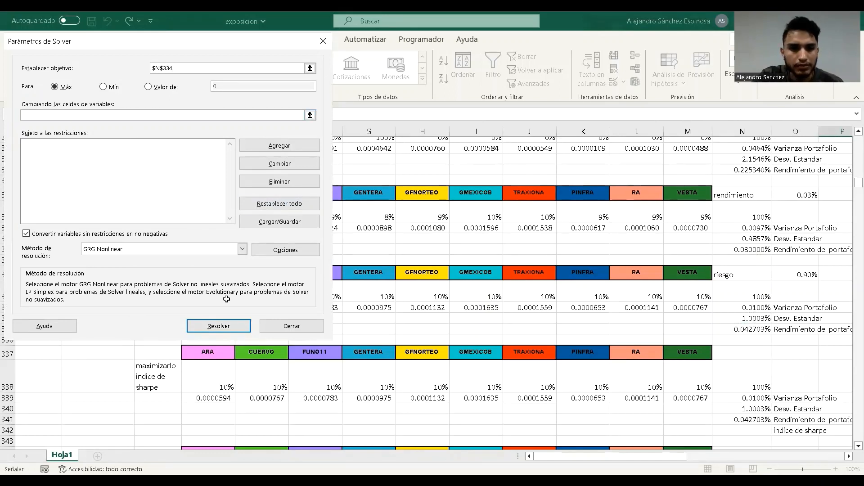
pyautogui.moveTo(687, 297); pyautogui.dragTo(225, 298)
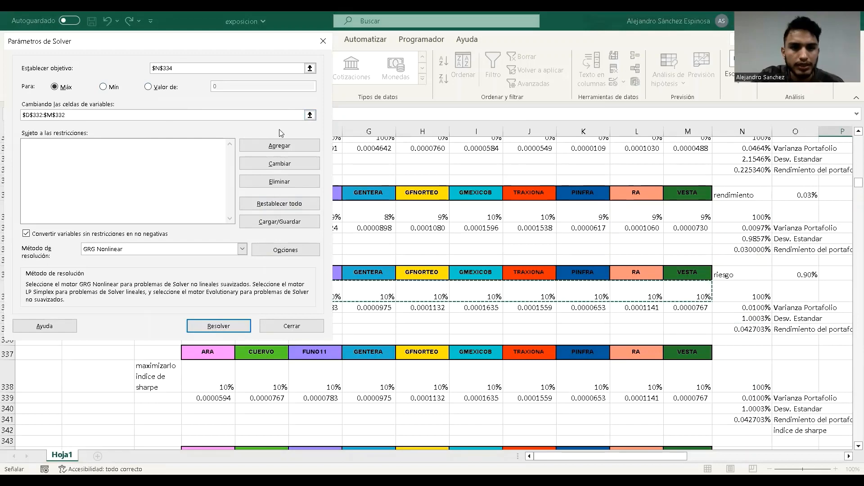
# - Add the constraint that the desired risk in O331 equals the portfolio's standard deviation in N334
pyautogui.click(280, 145)
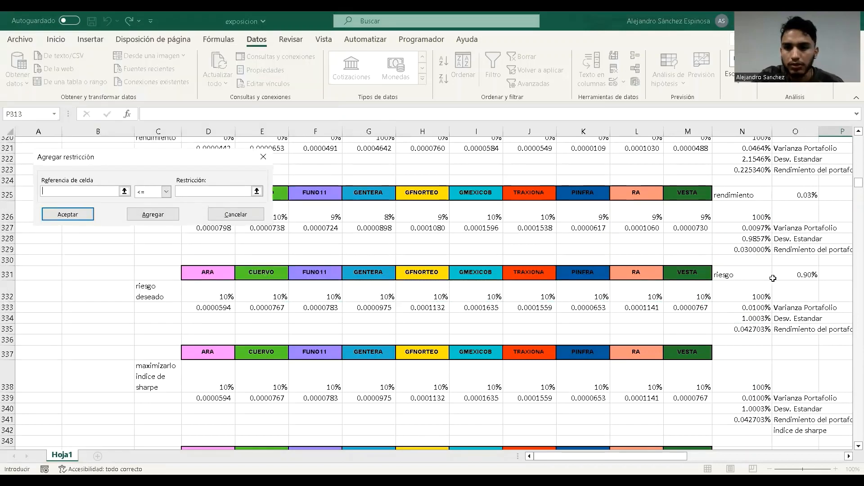
pyautogui.click(794, 274)
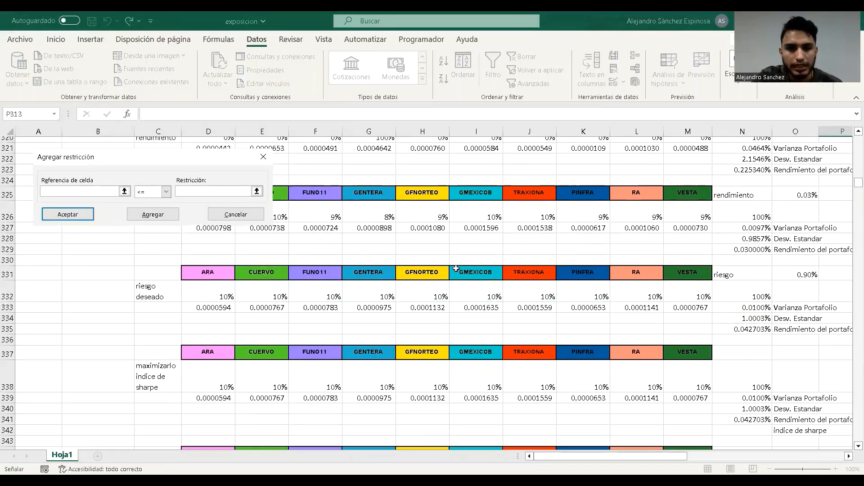
pyautogui.click(166, 193)
pyautogui.click(149, 210)
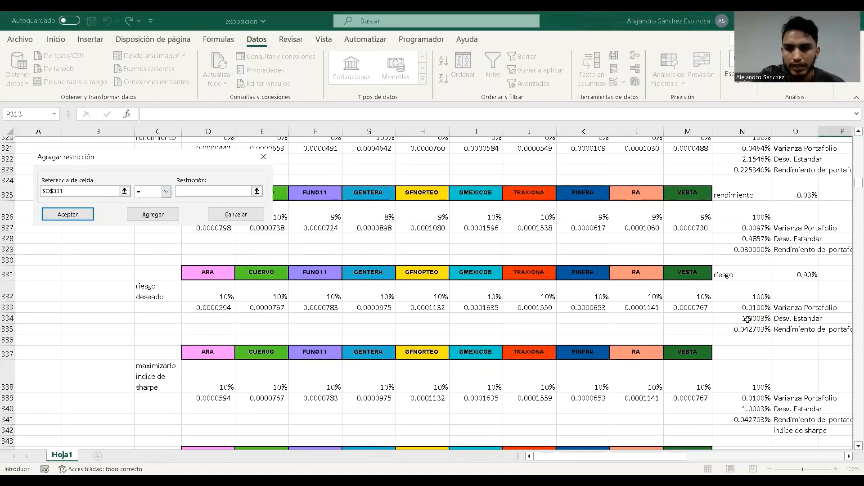
pyautogui.click(756, 317)
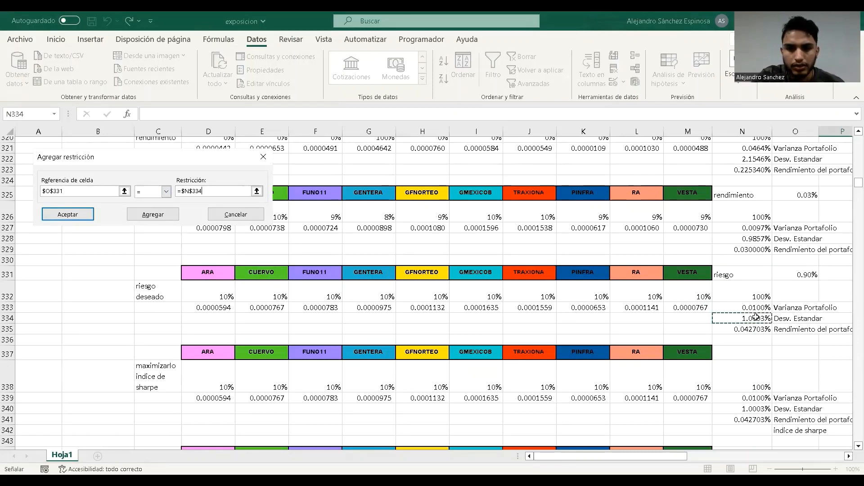
pyautogui.click(160, 216)
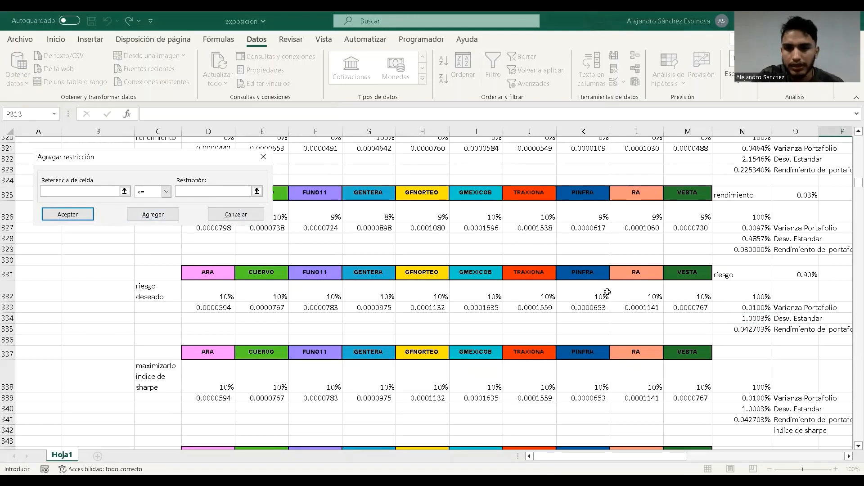
# - Add the constraint that the riesgo deseado weights in D332:M332 are greater than or equal to 0
pyautogui.moveTo(196, 292); pyautogui.dragTo(688, 292)
pyautogui.click(166, 192)
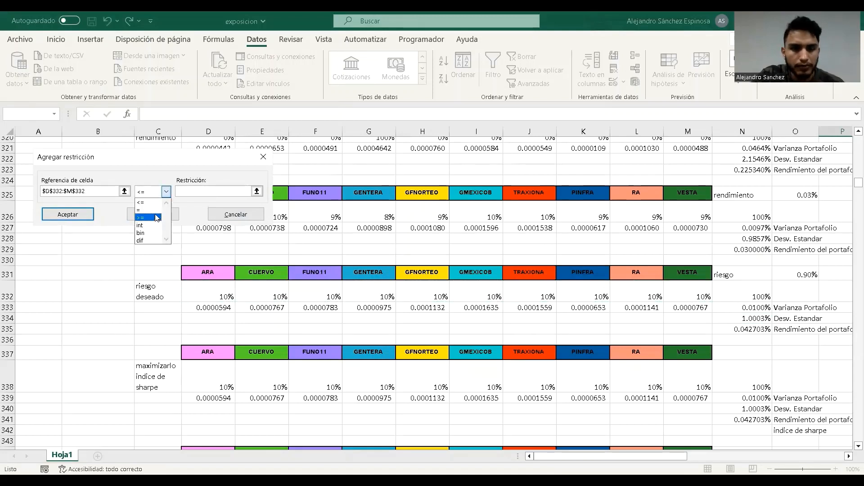
pyautogui.click(156, 217)
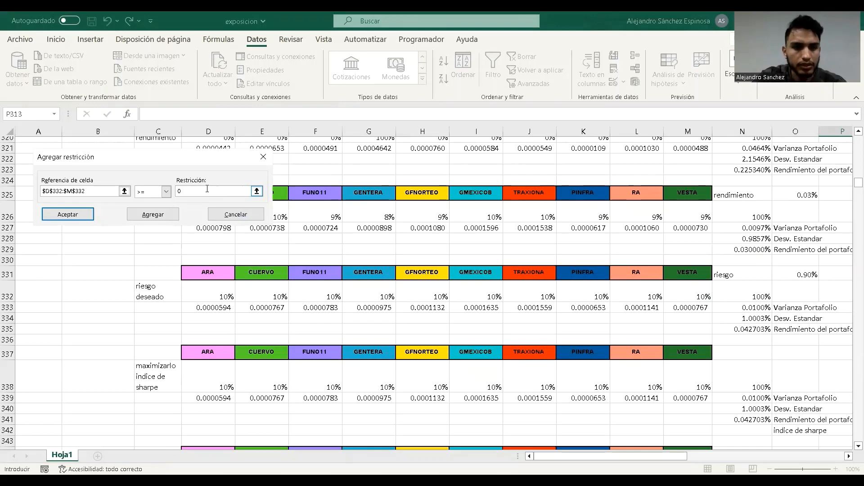
pyautogui.click(66, 217)
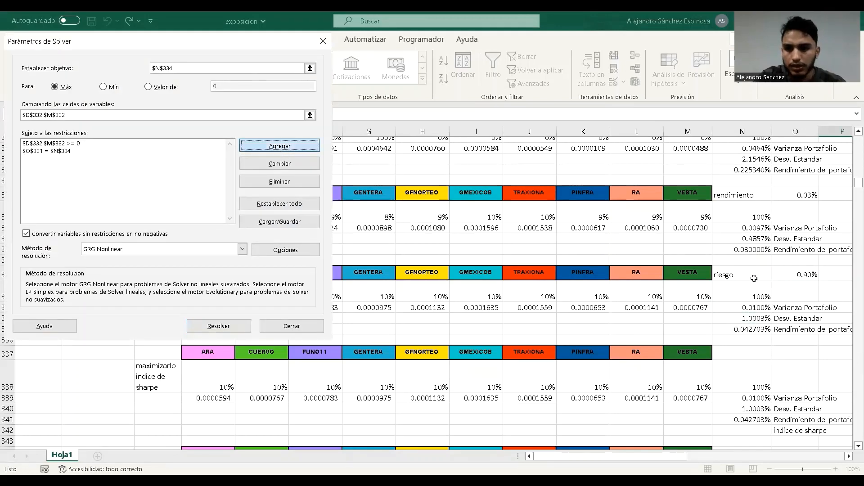
# - Constrain the total riesgo deseado weight in N332 to equal 1, and solve, keeping the Solver solution
pyautogui.click(293, 147)
pyautogui.click(743, 295)
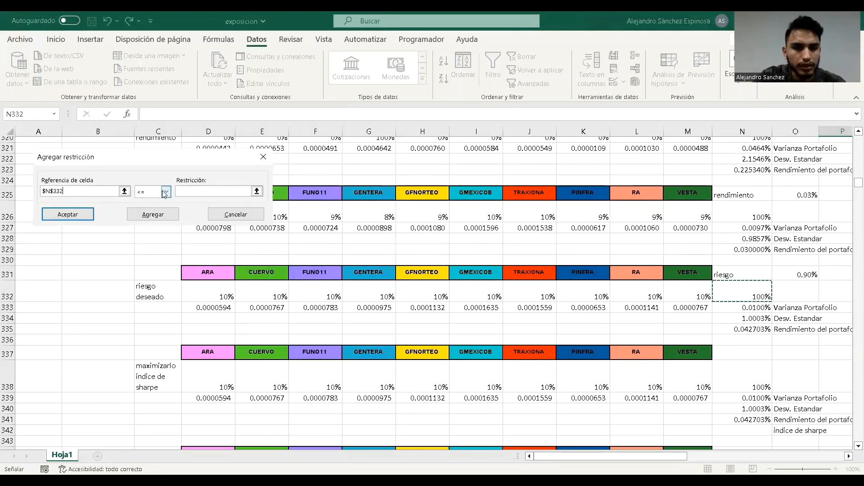
pyautogui.click(166, 192)
pyautogui.click(148, 211)
pyautogui.click(188, 194)
pyautogui.write('1')
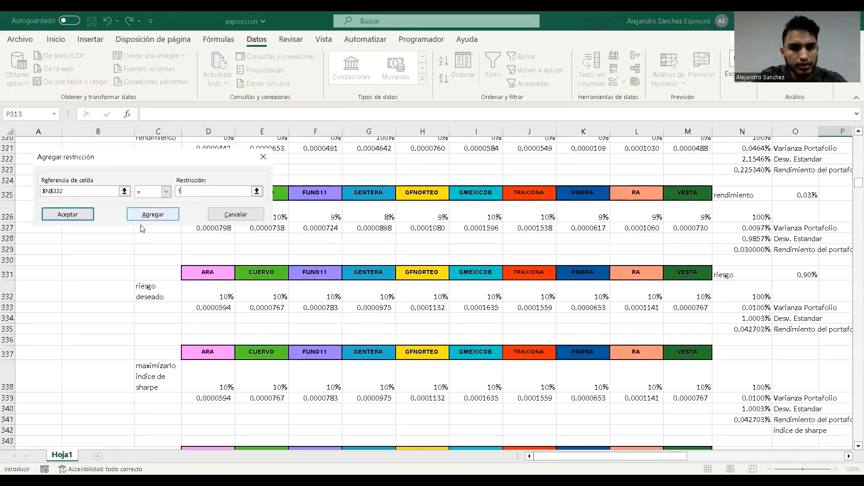
pyautogui.click(75, 217)
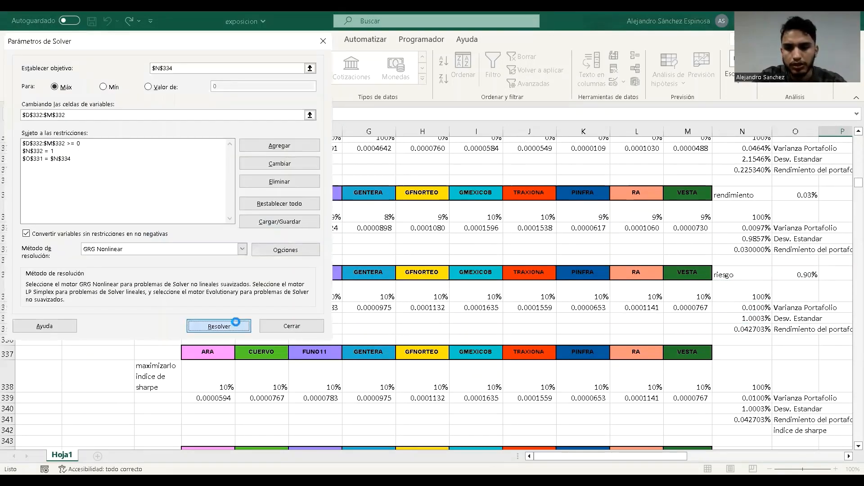
pyautogui.click(237, 325)
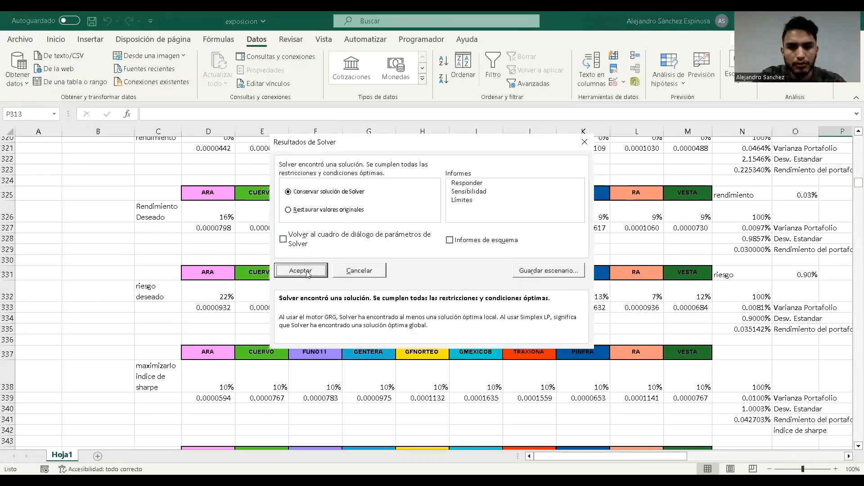
pyautogui.click(301, 271)
pyautogui.scroll(-2, 767, 303)
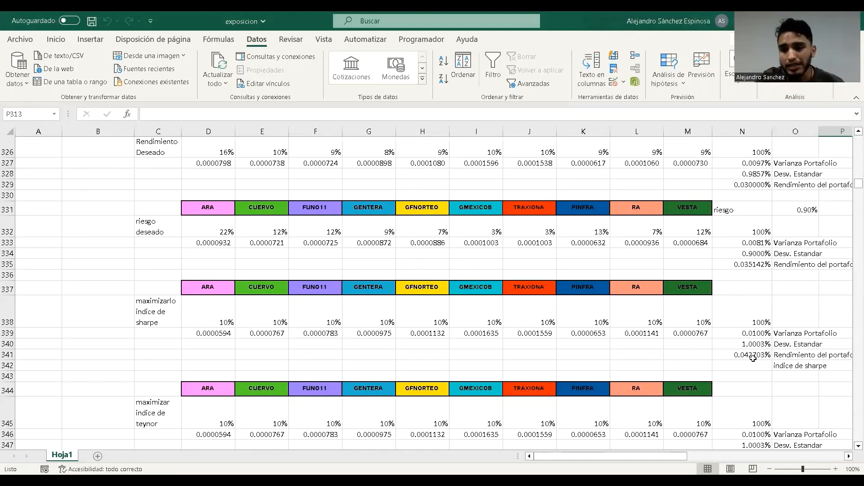
pyautogui.press('Left')
pyautogui.press('Left')
pyautogui.press('Left')
pyautogui.press('Left')
pyautogui.press('Left')
pyautogui.press('Left')
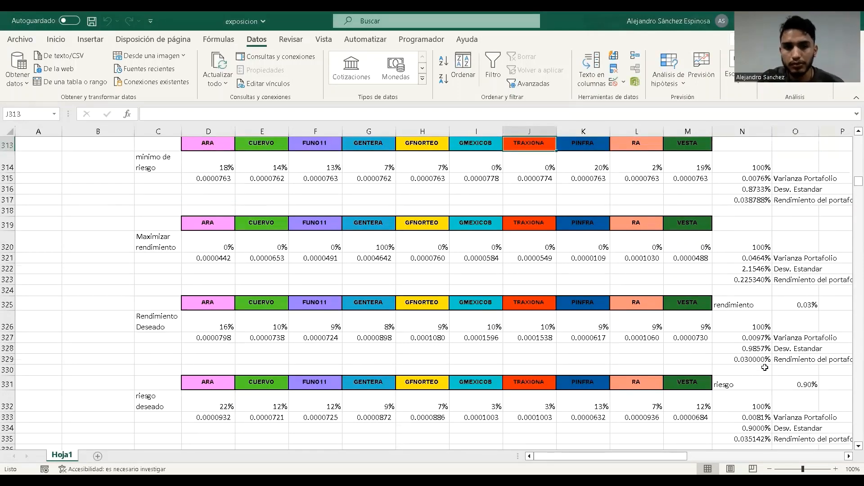
pyautogui.press('Right')
pyautogui.press('Right')
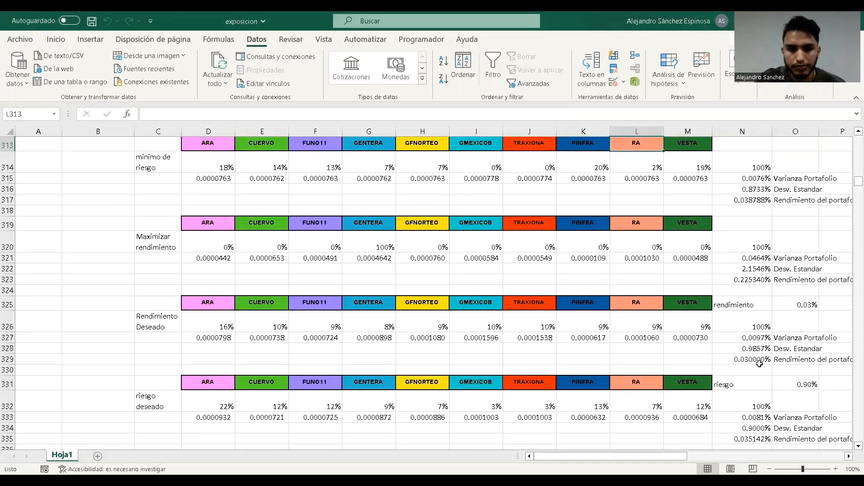
pyautogui.scroll(-1, 230, 311)
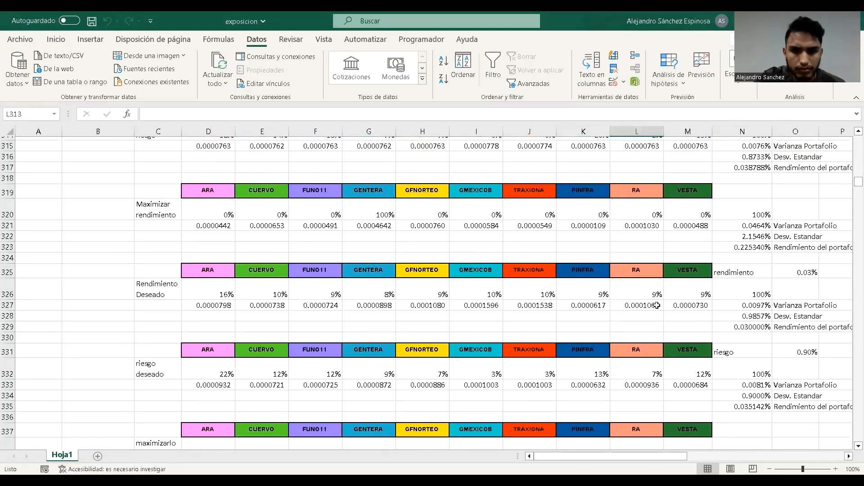
pyautogui.scroll(-1, 661, 321)
pyautogui.scroll(-3, 660, 321)
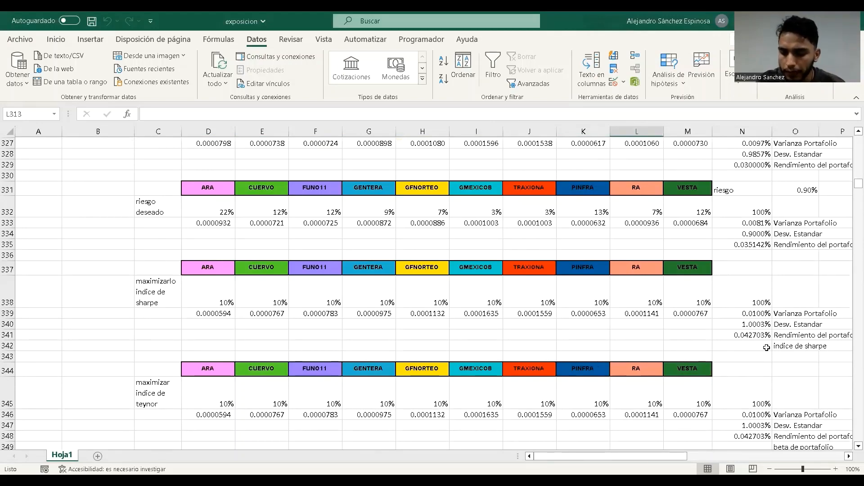
pyautogui.press('Right')
pyautogui.press('Right')
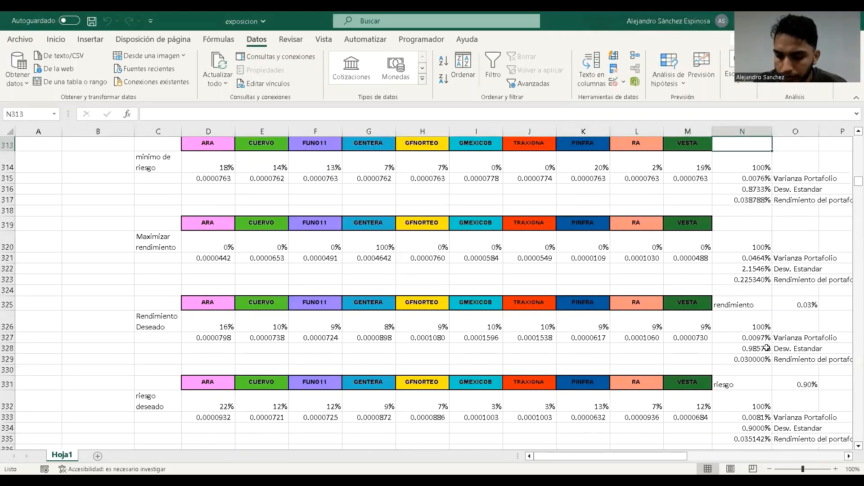
pyautogui.press('Right')
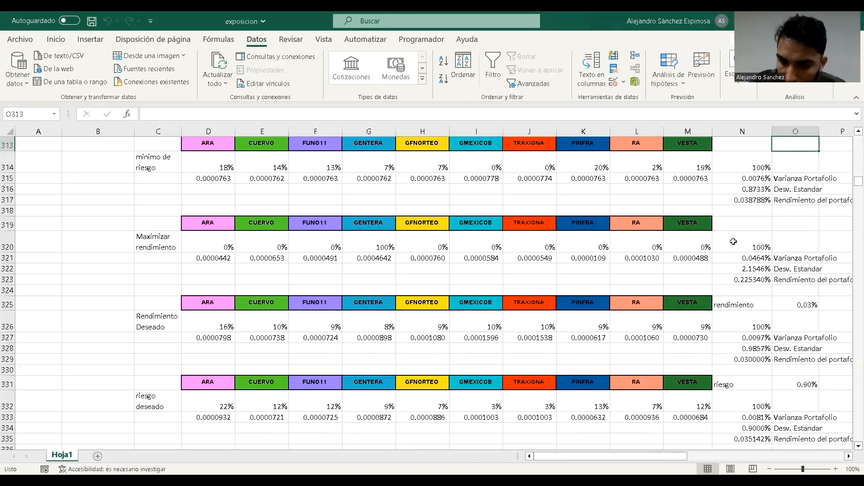
pyautogui.click(755, 360)
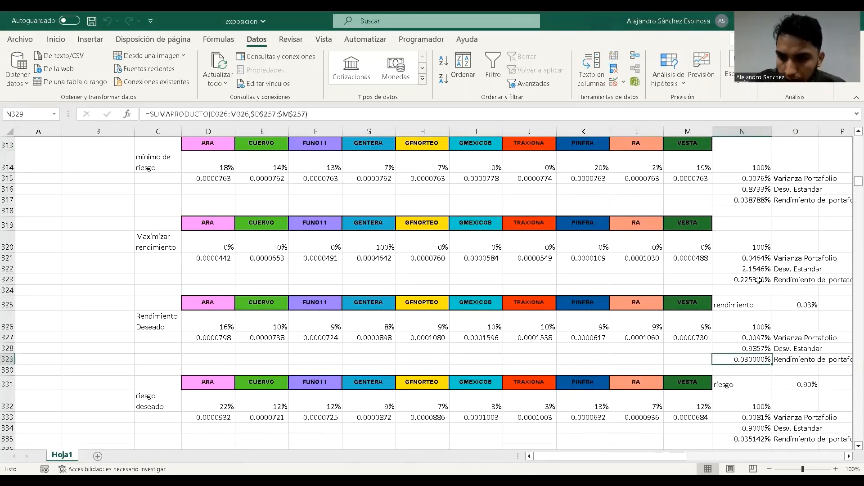
# - Enter the formula =(N341-A268) in N342 for the índice de sharpe, subtracting the Cete rate from the portfolio return
pyautogui.scroll(-3, 675, 333)
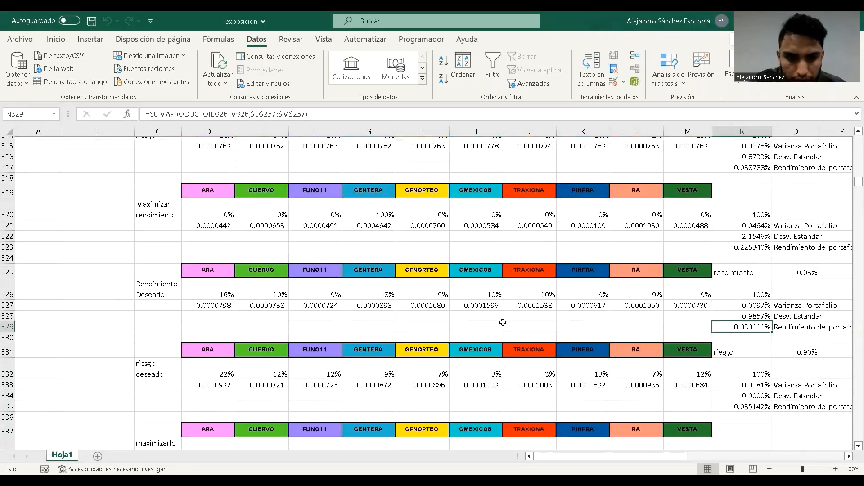
pyautogui.scroll(-3, 783, 404)
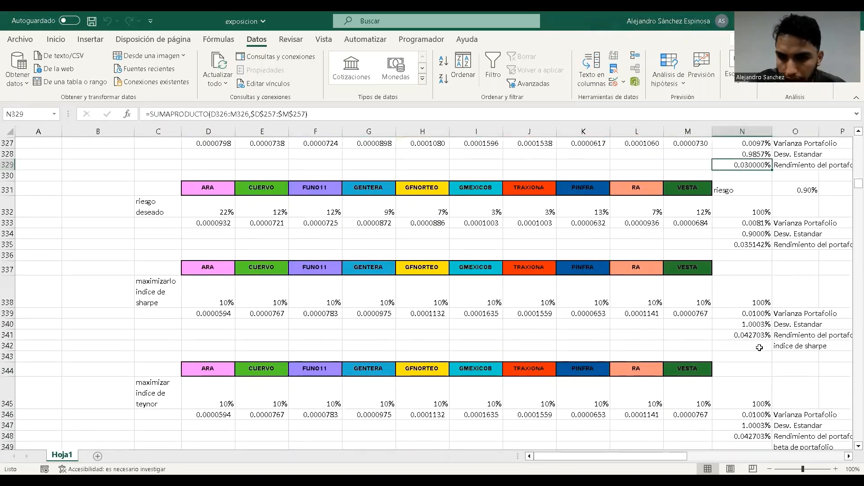
pyautogui.click(760, 348)
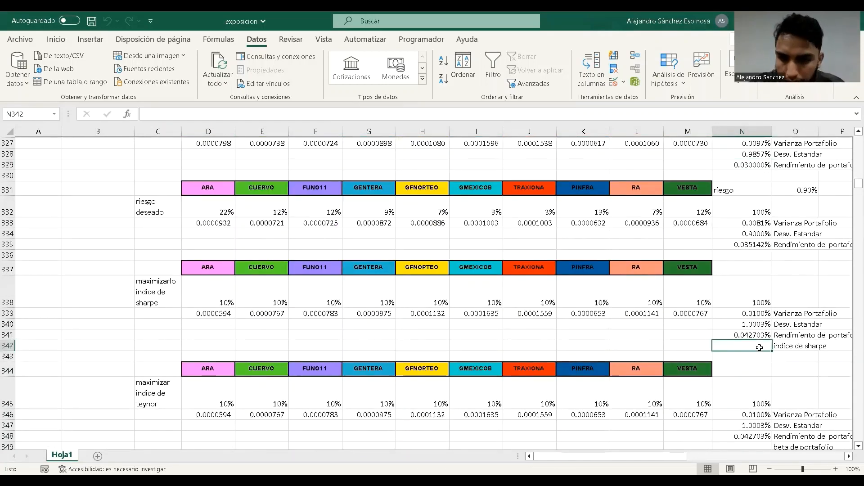
pyautogui.write('=')
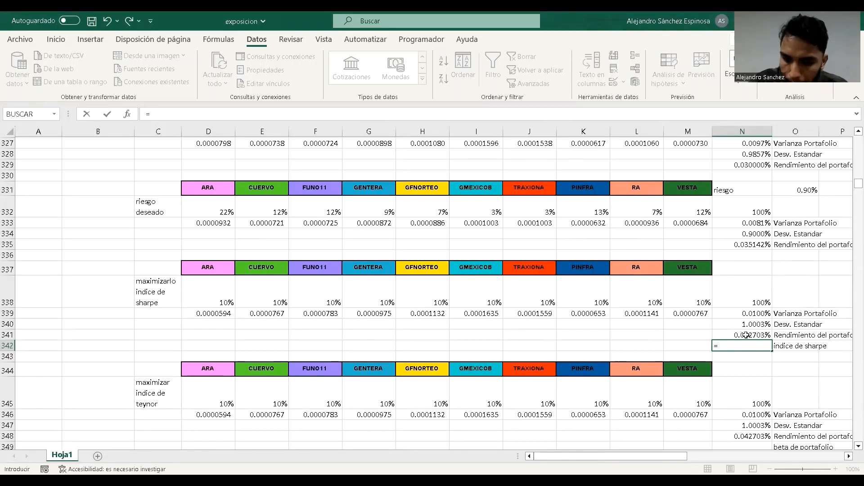
pyautogui.click(749, 336)
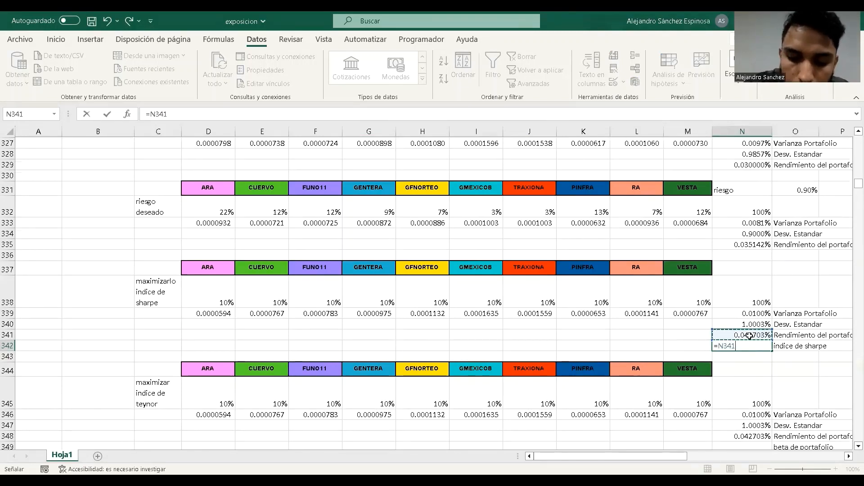
pyautogui.write('-')
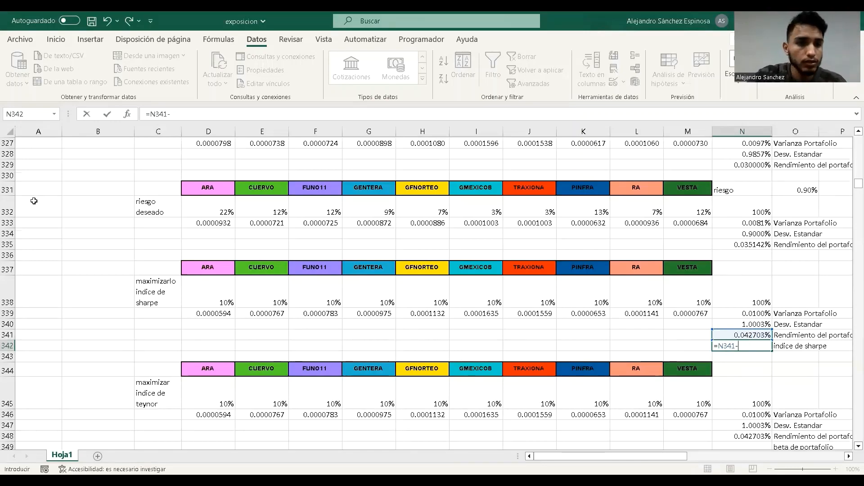
pyautogui.scroll(6, 34, 201)
pyautogui.scroll(18, 33, 201)
pyautogui.click(52, 314)
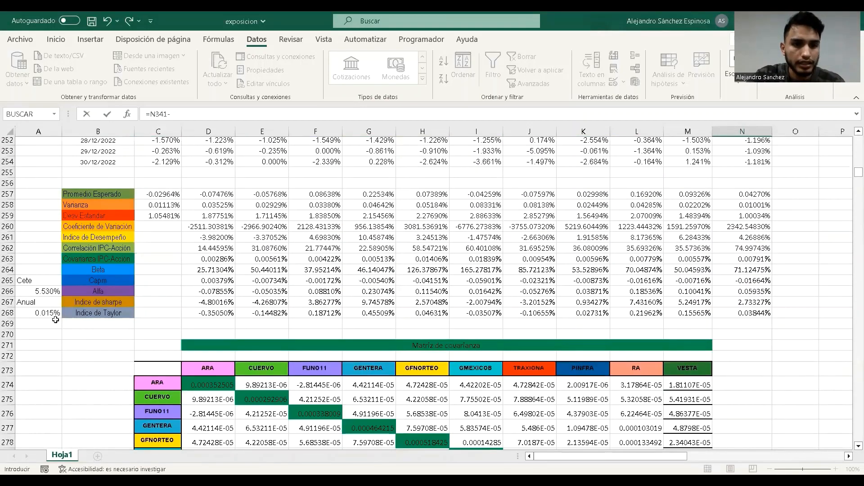
pyautogui.click(149, 114)
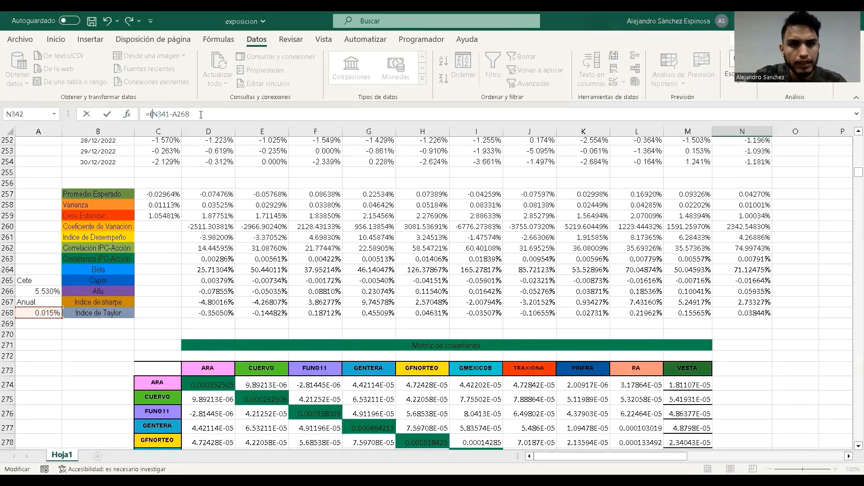
pyautogui.scroll(-17, 504, 315)
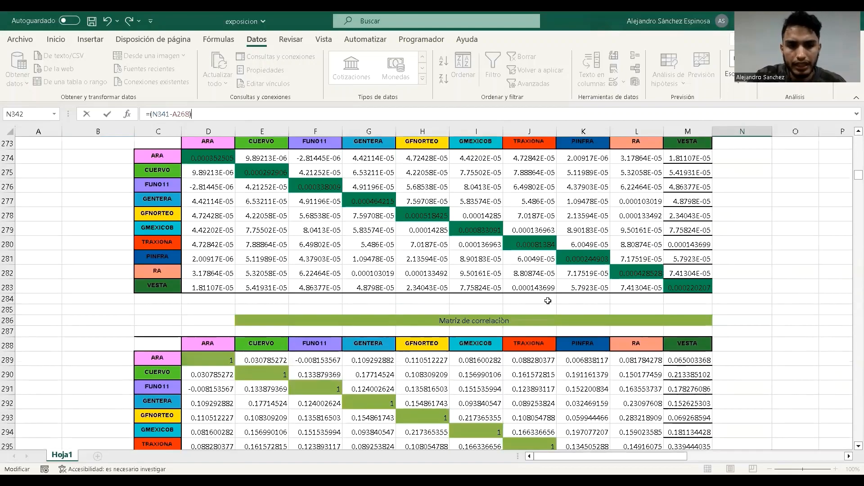
pyautogui.scroll(-8, 842, 312)
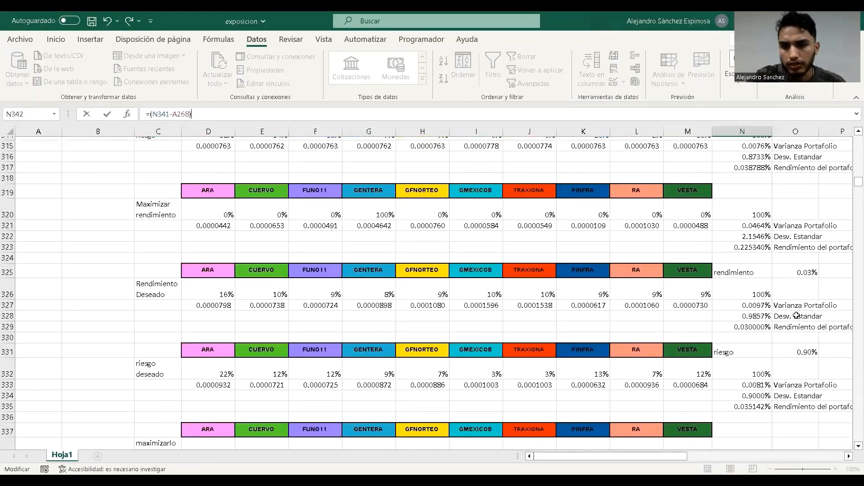
pyautogui.click(753, 357)
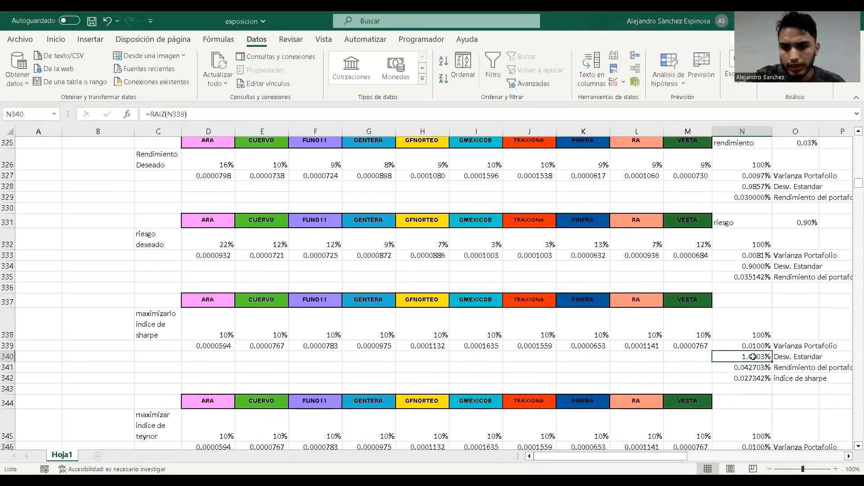
# - Extend the índice de sharpe formula in N342 to divide by the standard deviation in N340
pyautogui.click(742, 378)
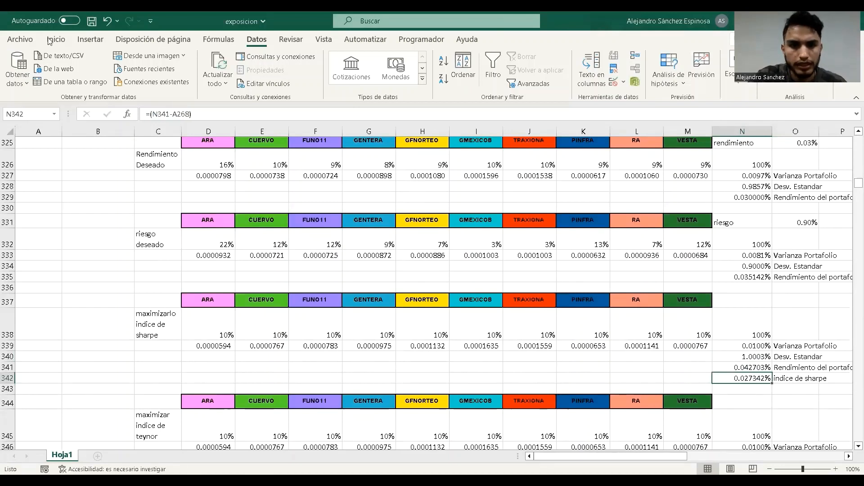
pyautogui.click(220, 114)
pyautogui.write('/')
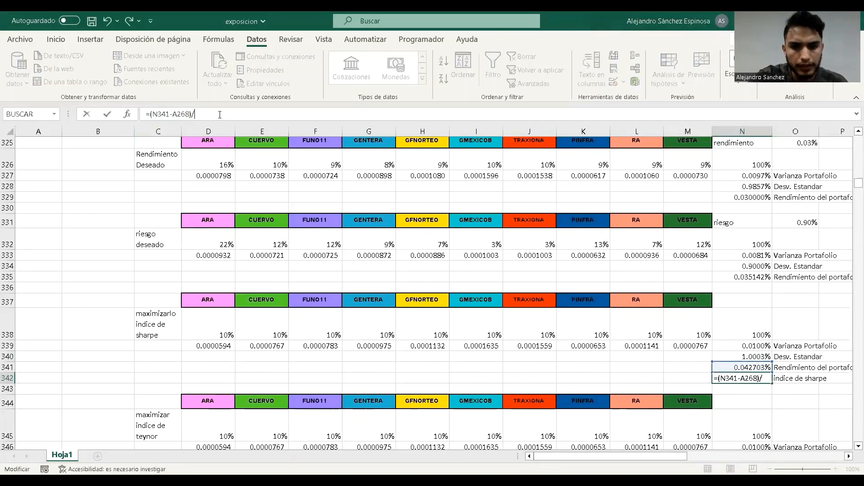
pyautogui.click(757, 356)
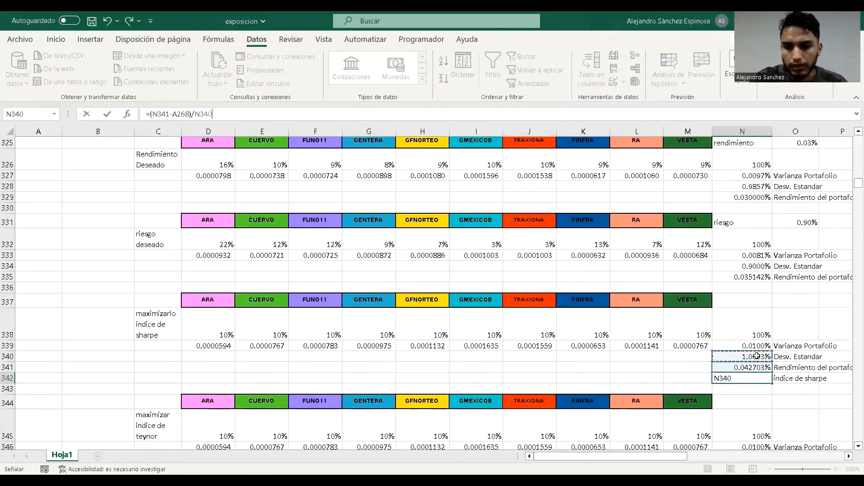
pyautogui.press('Return')
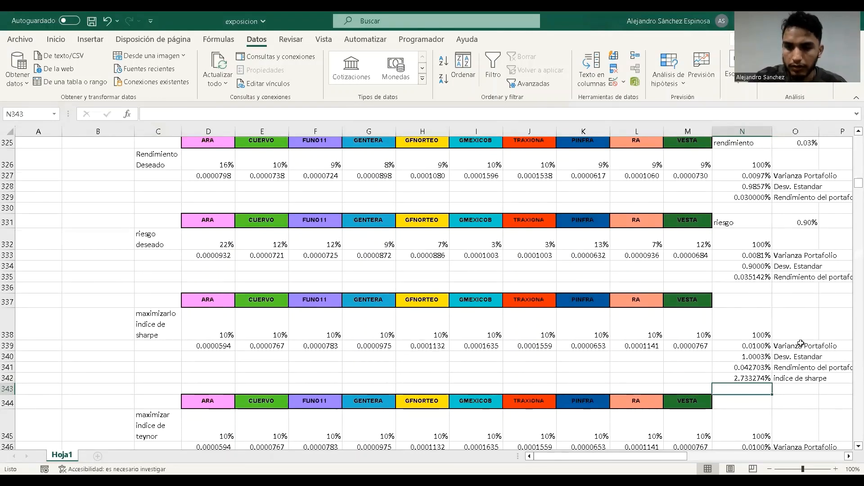
# - Reset Solver and set it to maximise the índice de sharpe in N342 by changing the portfolio weights in row 338
pyautogui.click(781, 69)
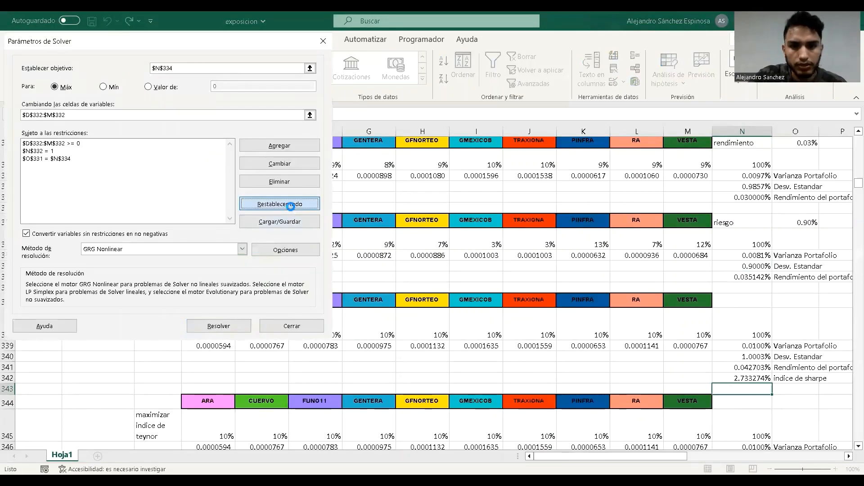
pyautogui.click(291, 204)
pyautogui.click(477, 285)
pyautogui.click(747, 379)
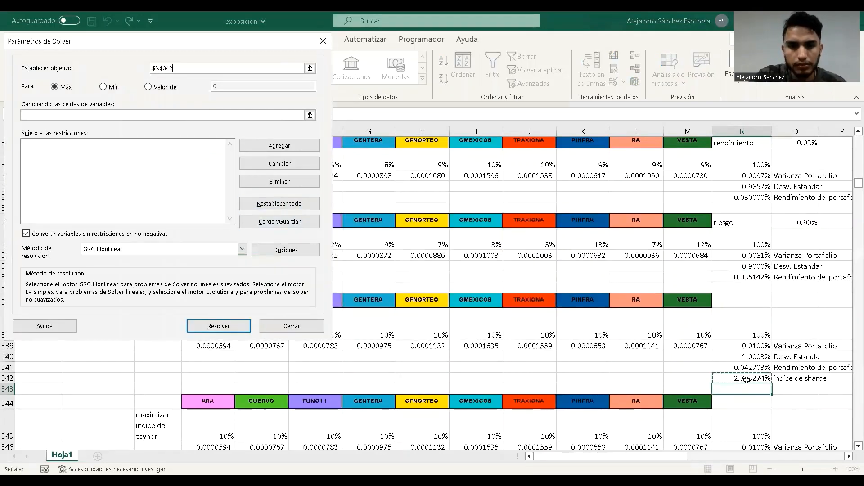
pyautogui.click(252, 116)
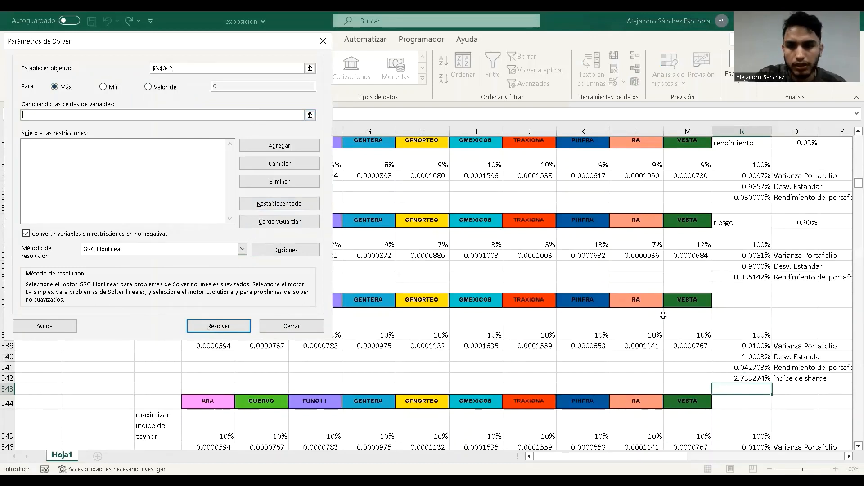
pyautogui.click(689, 333)
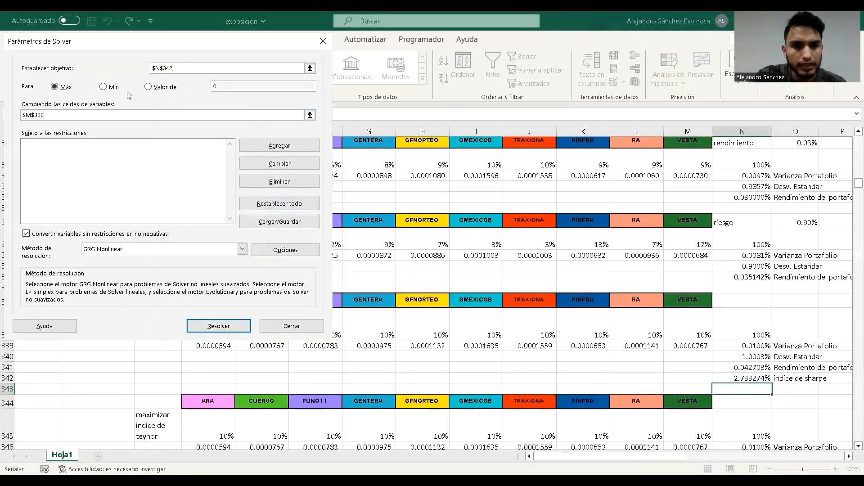
# - Add a Solver constraint requiring the índice de sharpe portfolio weights D338:M338 to be greater than or equal to 0
pyautogui.click(296, 148)
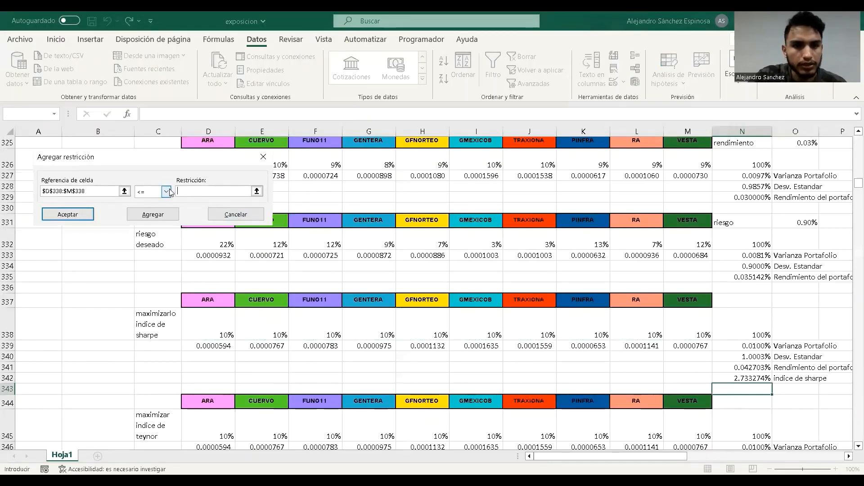
pyautogui.click(166, 192)
pyautogui.click(153, 218)
pyautogui.click(210, 191)
pyautogui.write('0')
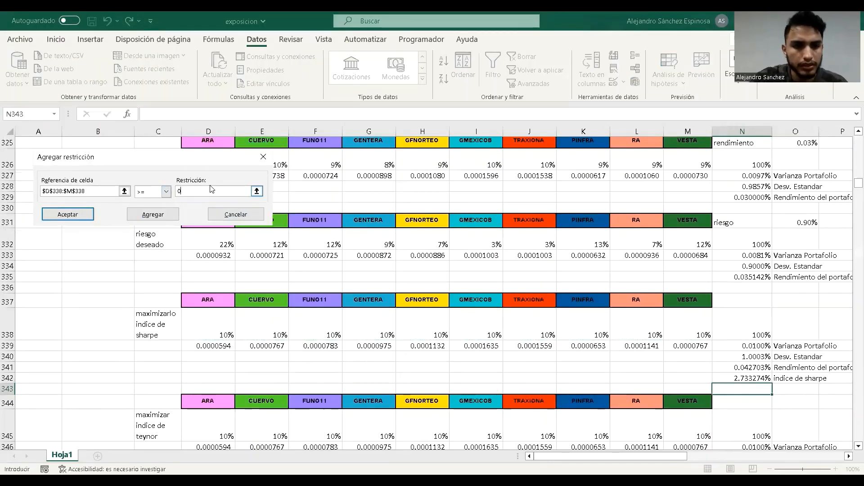
pyautogui.click(153, 215)
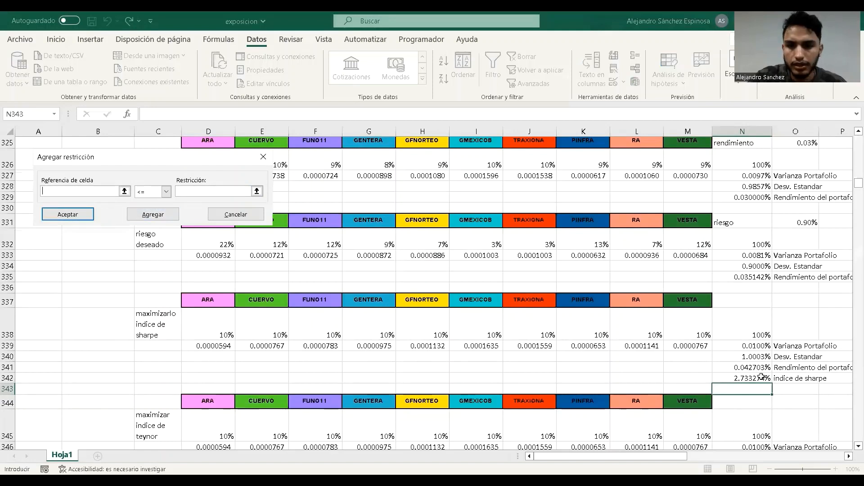
# - Constrain the total weight in N338 to equal 1, and solve, keeping the Solver solution
pyautogui.click(756, 333)
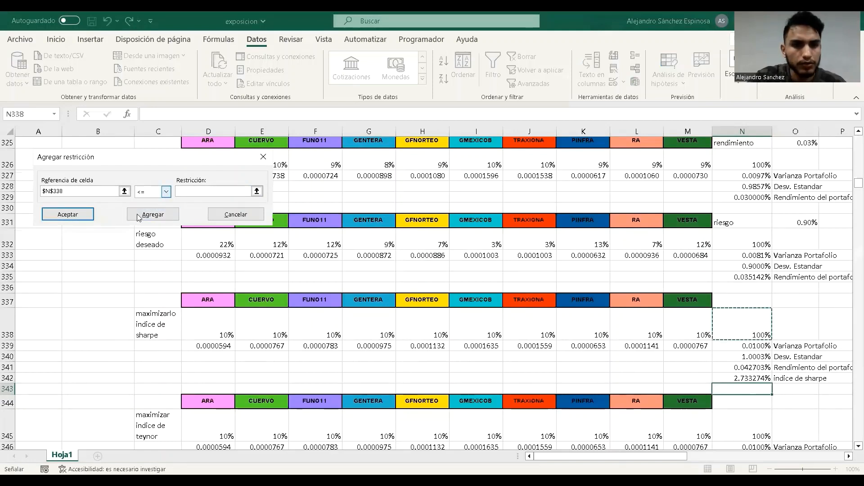
pyautogui.click(167, 192)
pyautogui.click(198, 191)
pyautogui.write('1')
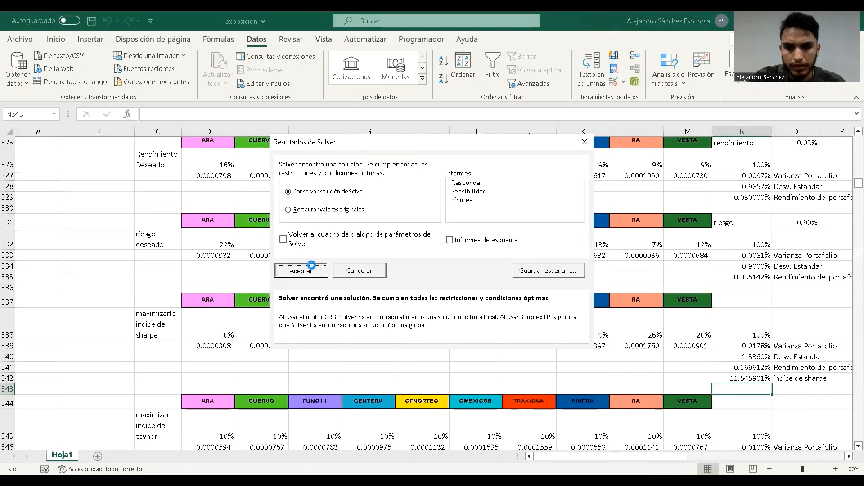
pyautogui.click(314, 269)
# - Begin a SUMAPRODUCTO formula for the beta de portafolio in N349 with the stock betas D264:M264 as first array
pyautogui.scroll(-3, 759, 317)
pyautogui.scroll(-1, 759, 317)
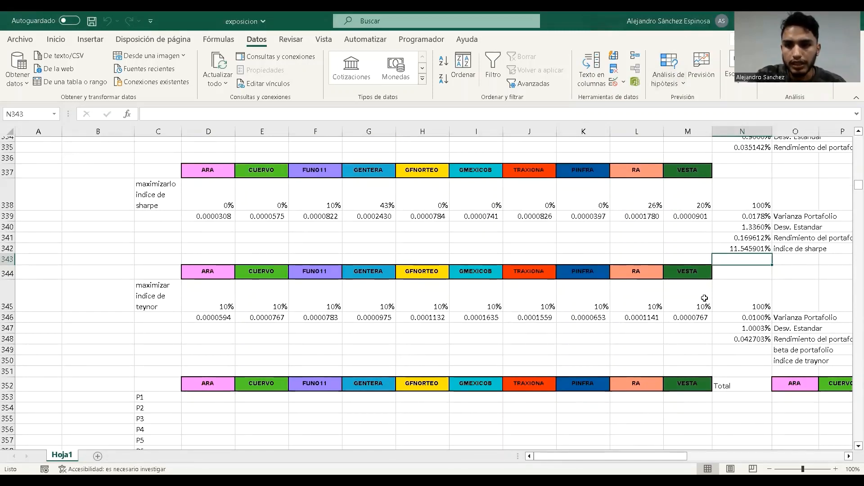
pyautogui.click(766, 352)
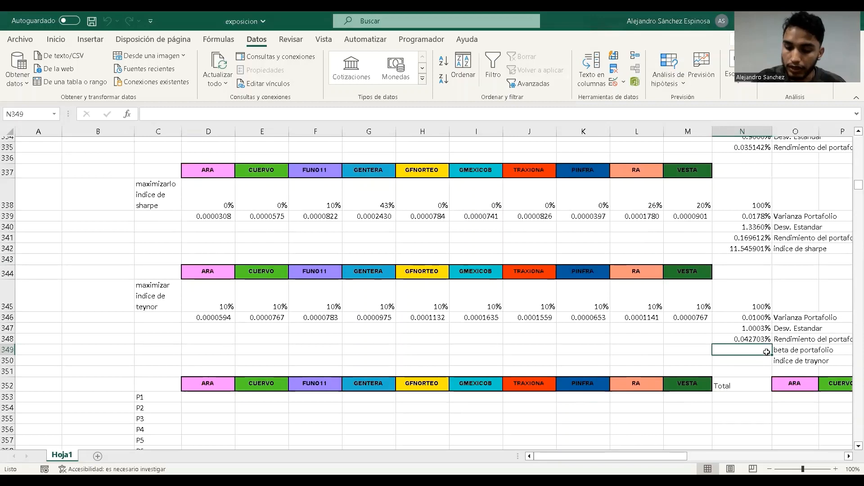
pyautogui.write('=')
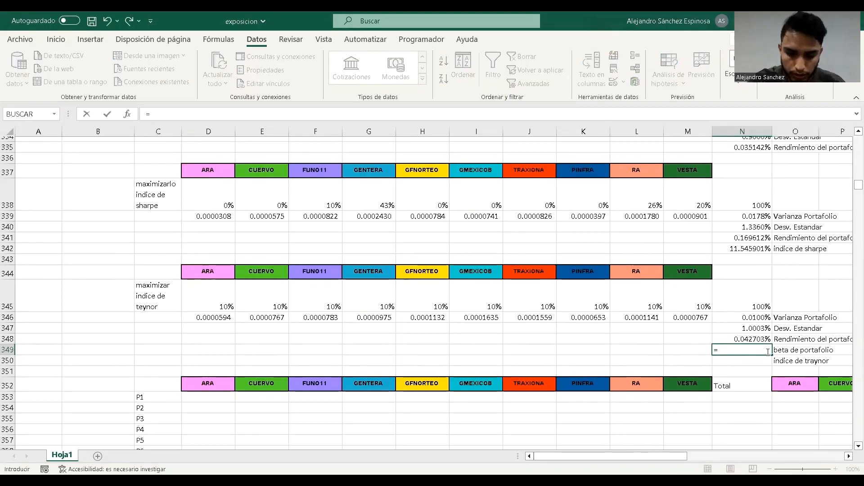
pyautogui.write('sumapro')
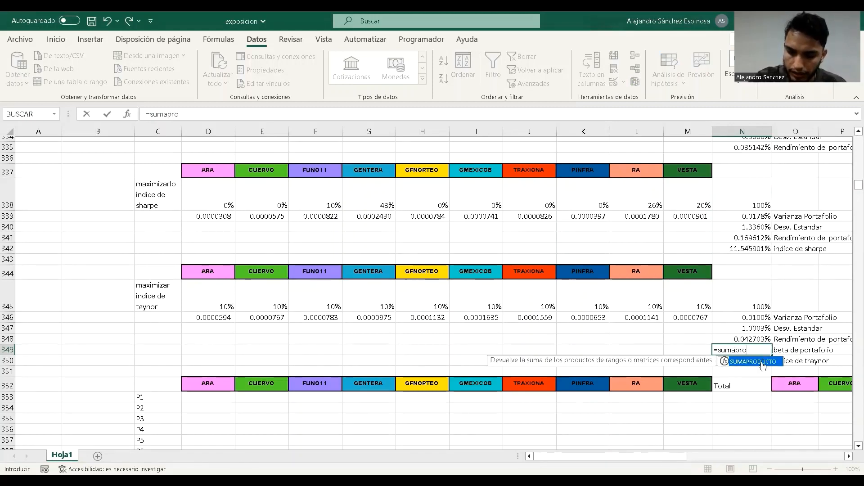
pyautogui.doubleClick(762, 361)
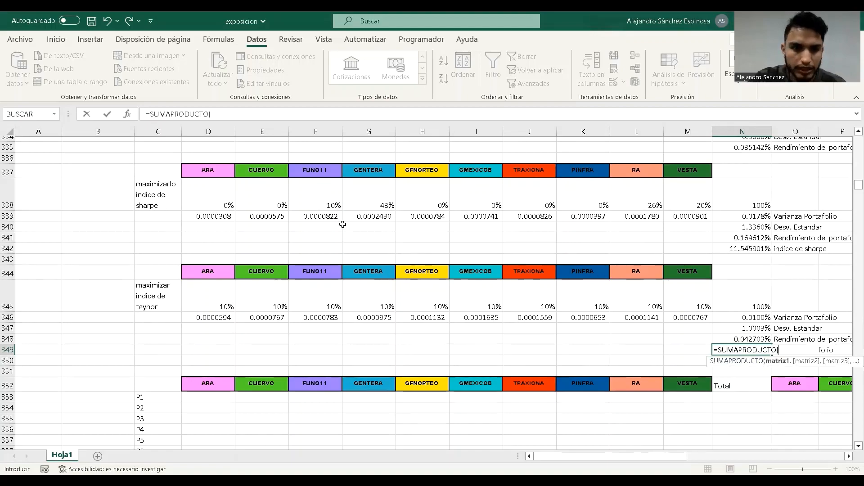
pyautogui.scroll(14, 341, 224)
pyautogui.scroll(20, 341, 224)
pyautogui.scroll(-9, 333, 223)
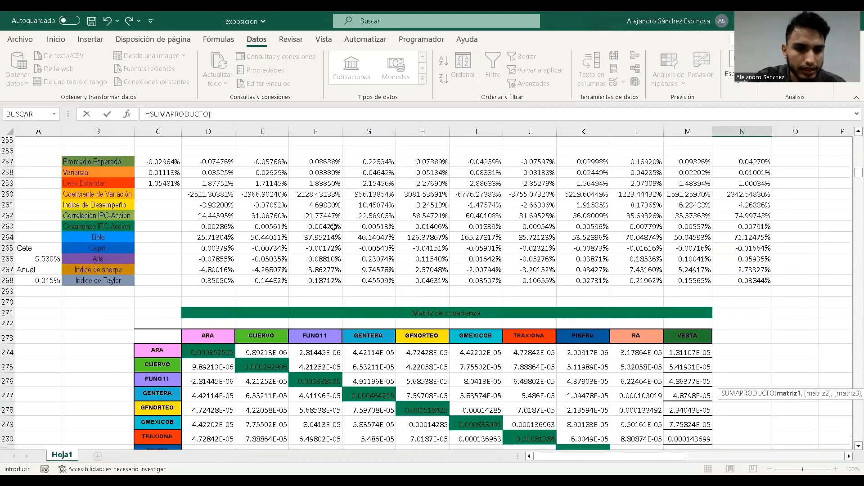
pyautogui.click(210, 237)
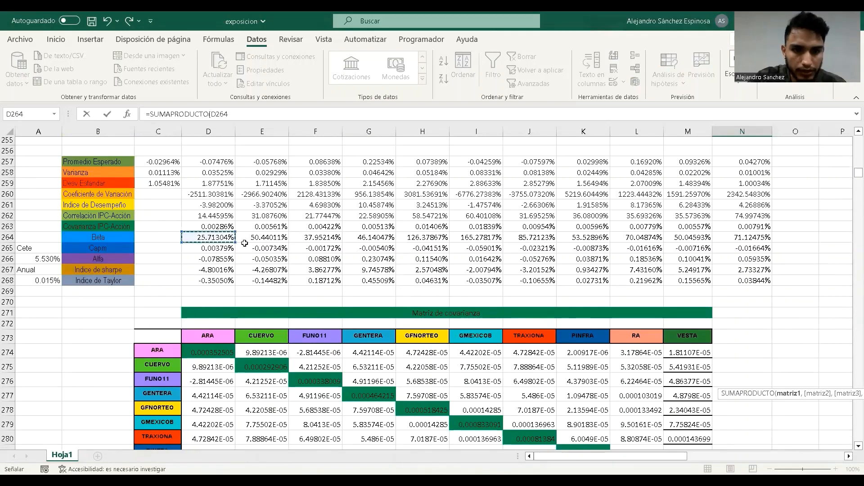
pyautogui.keyDown('shift'); pyautogui.click(681, 236); pyautogui.keyUp('shift')
pyautogui.write(',')
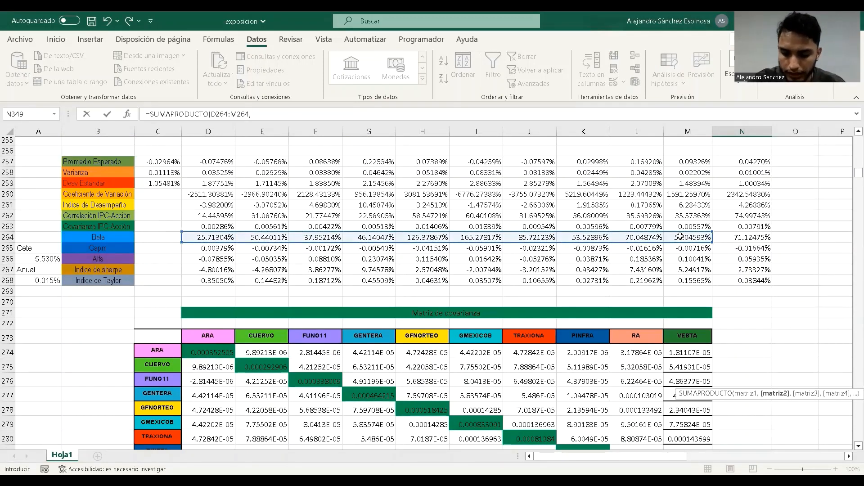
# - Complete the SUMAPRODUCTO formula in N349 with the portfolio weights D345:M345 as second array
pyautogui.scroll(-7, 772, 320)
pyautogui.scroll(-20, 772, 321)
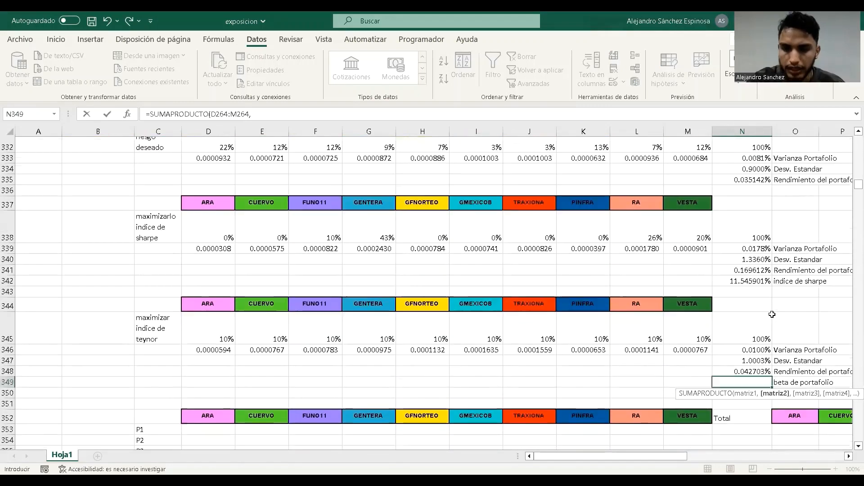
pyautogui.scroll(-2, 744, 289)
pyautogui.click(211, 234)
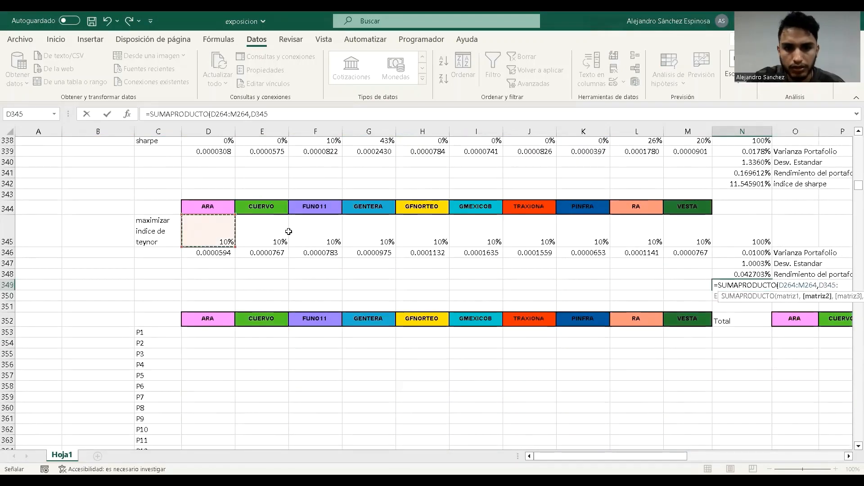
pyautogui.write(':')
pyautogui.click(684, 238)
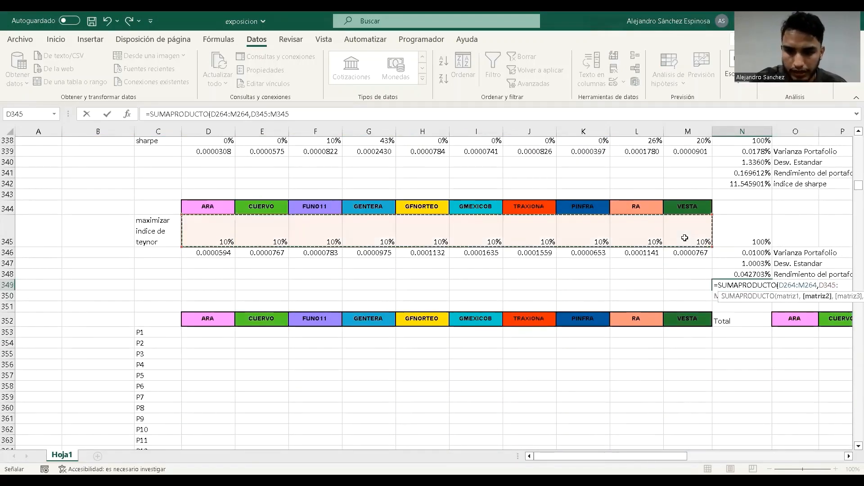
pyautogui.press('Return')
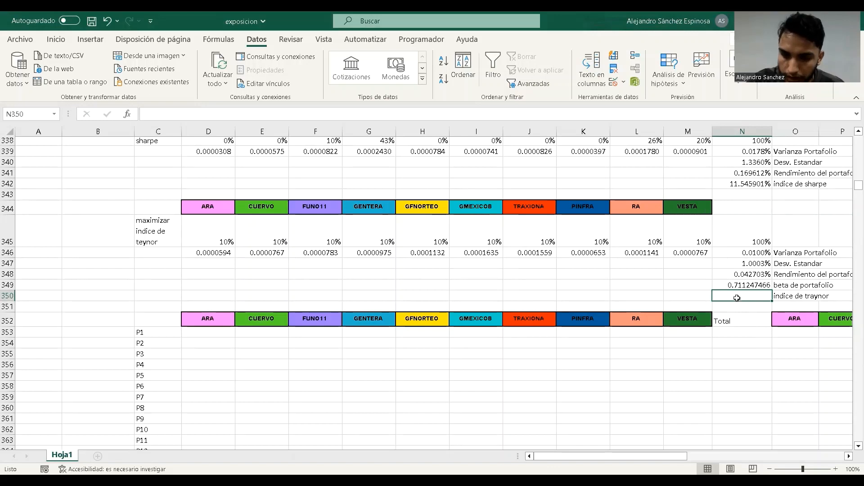
# - Enter the formula =(N348-A268)/N349 in N350 for the índice de traynor
pyautogui.write('=')
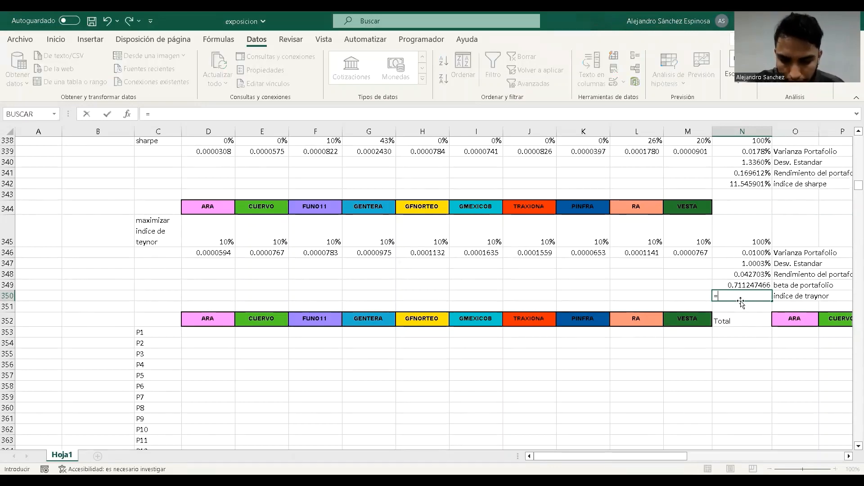
pyautogui.click(749, 276)
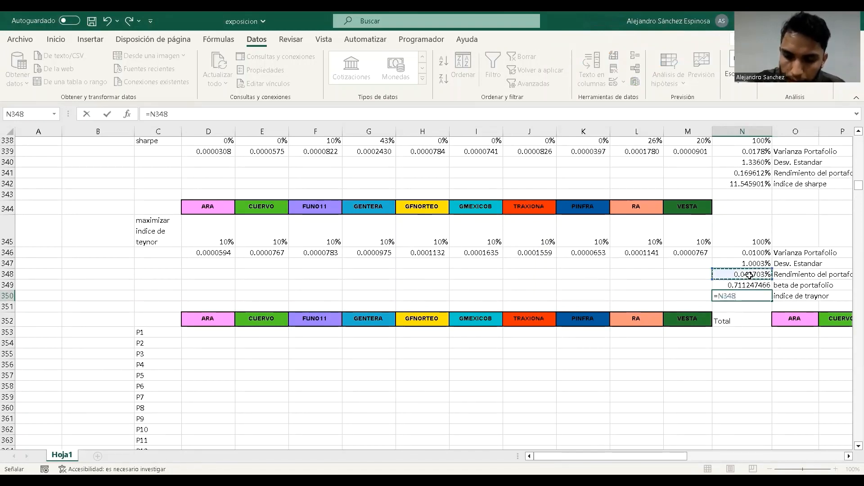
pyautogui.write('-')
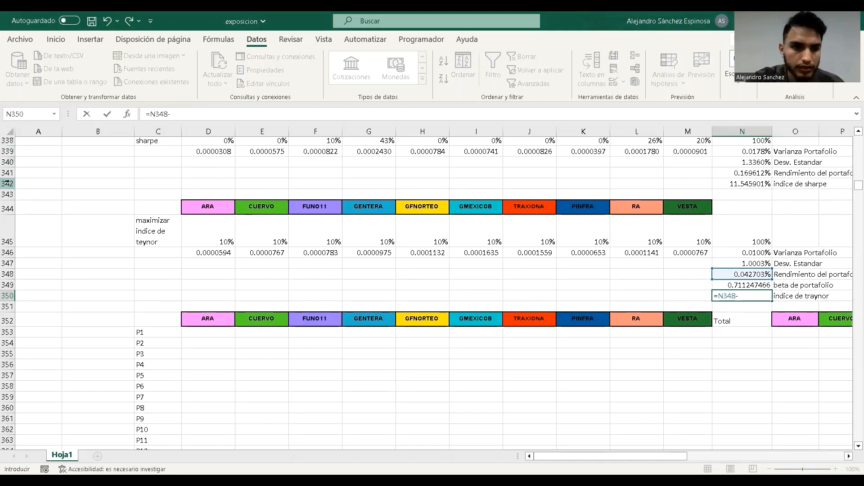
pyautogui.scroll(16, 39, 201)
pyautogui.scroll(13, 40, 202)
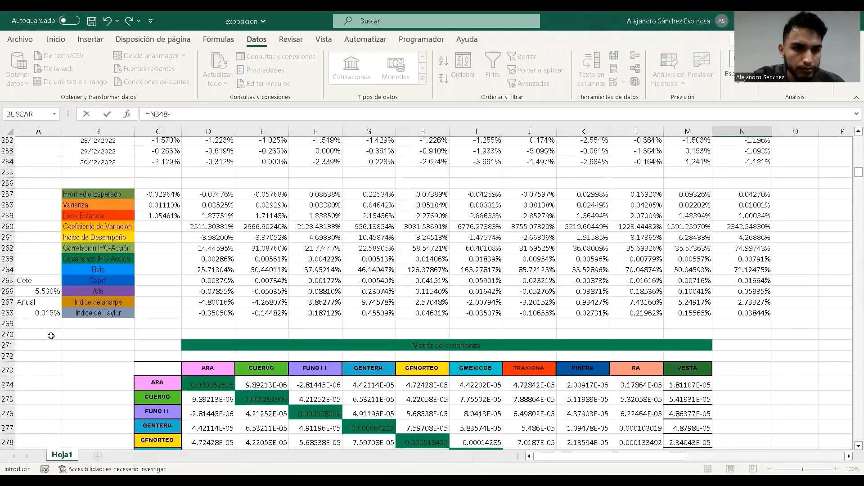
pyautogui.click(43, 314)
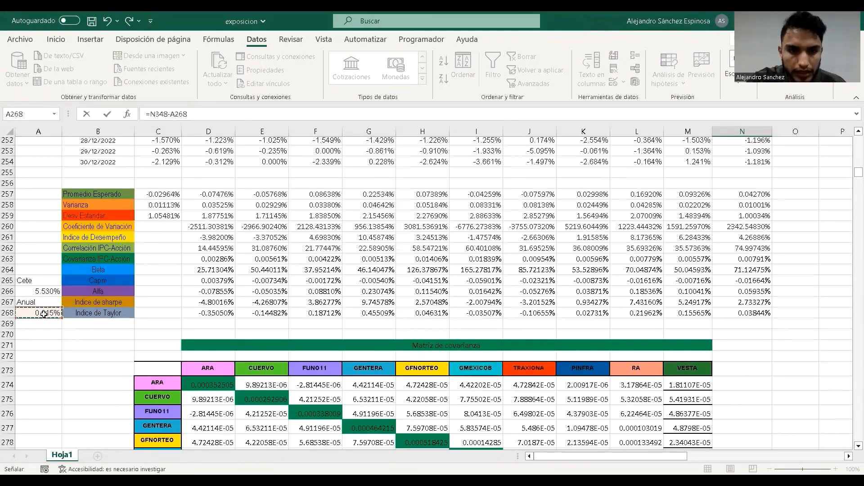
pyautogui.click(150, 114)
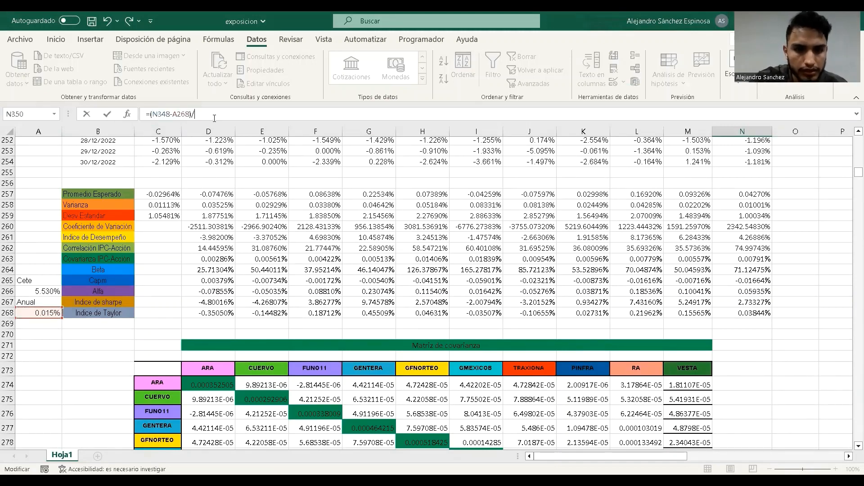
pyautogui.scroll(-20, 740, 368)
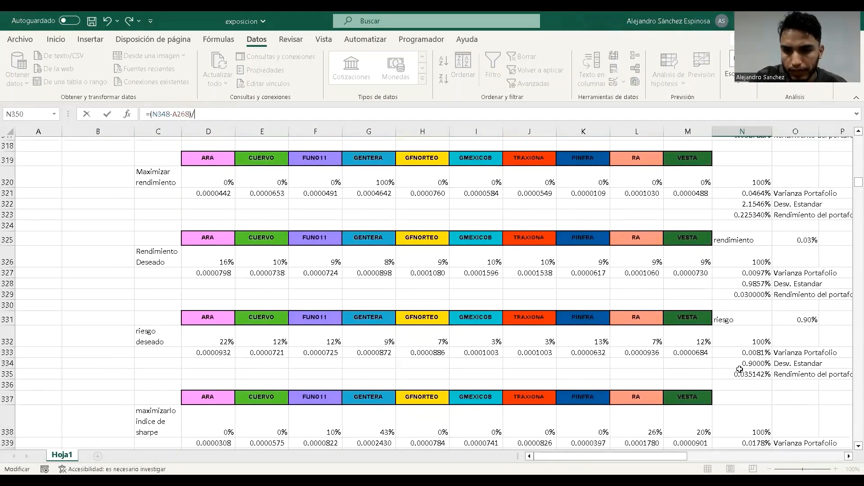
pyautogui.scroll(-3, 739, 368)
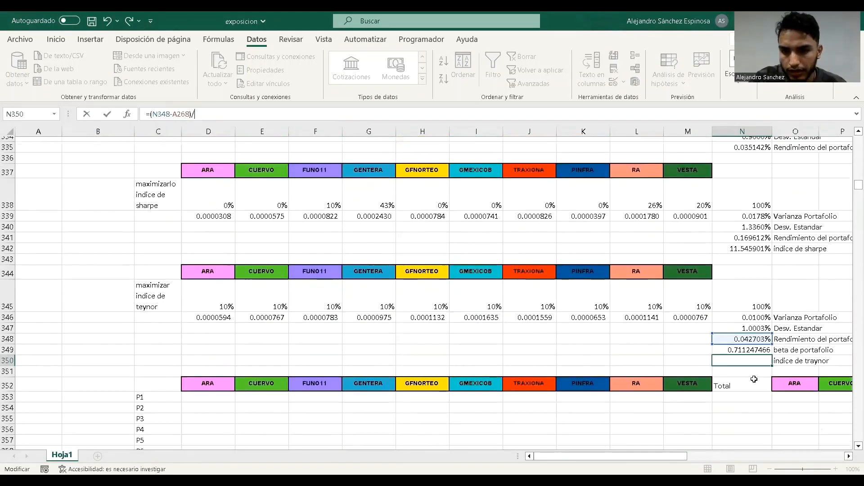
pyautogui.click(759, 350)
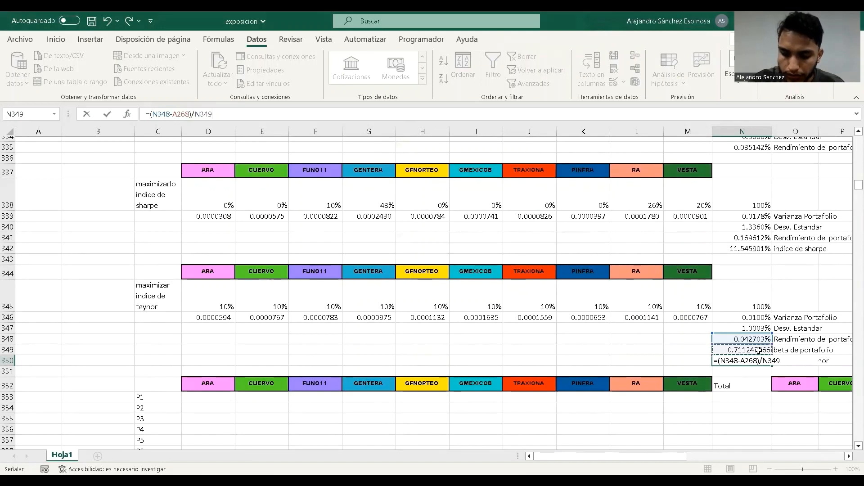
pyautogui.press('Return')
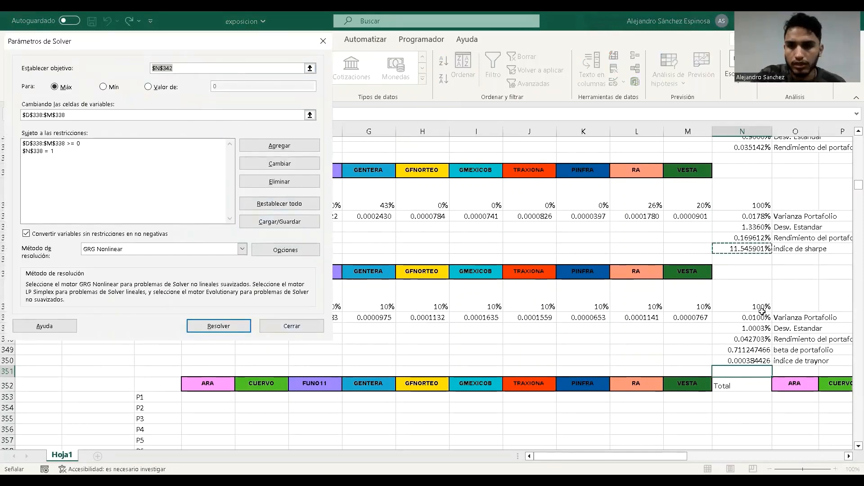
# - Reset Solver and set it to maximise the índice de traynor in N350 by changing the weights D345:M345
pyautogui.press('BackSpace')
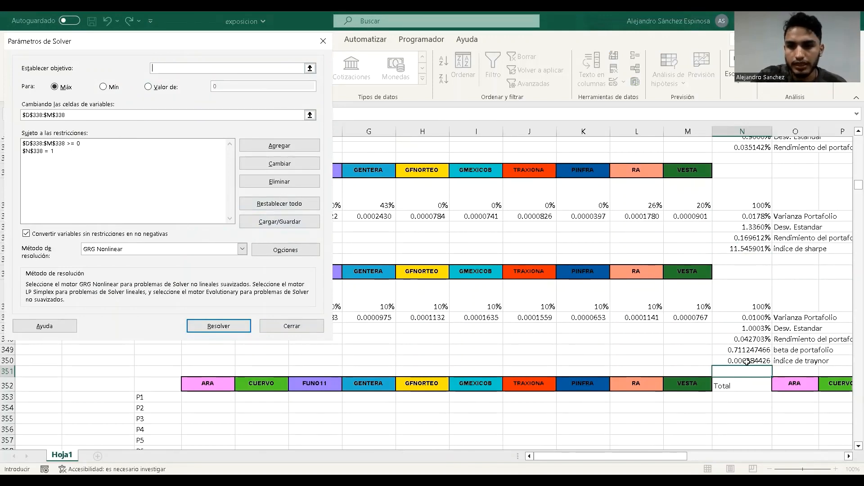
pyautogui.click(275, 208)
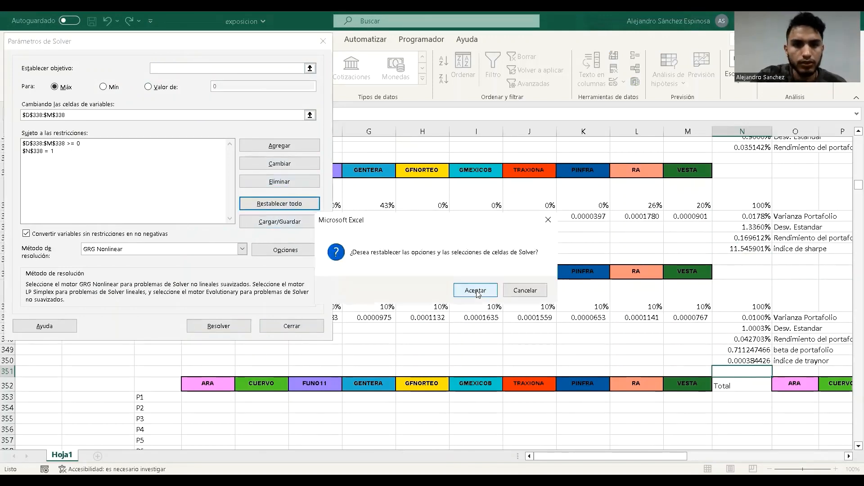
pyautogui.press('Return')
pyautogui.click(739, 360)
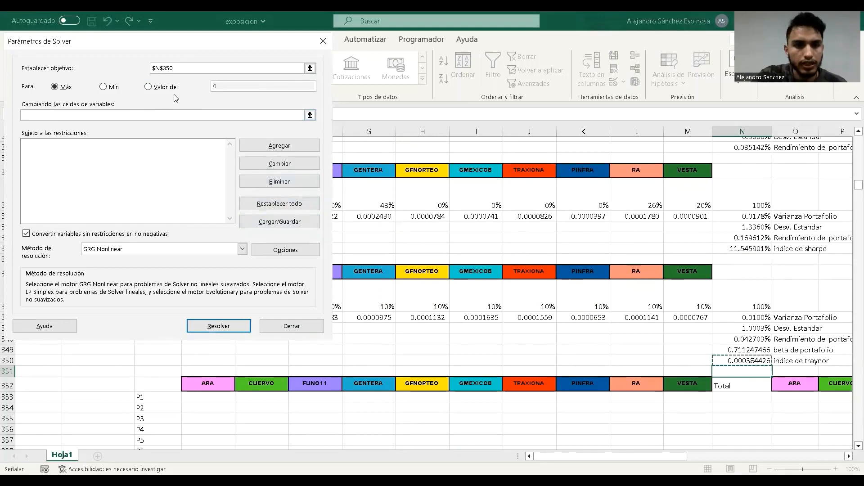
pyautogui.click(104, 117)
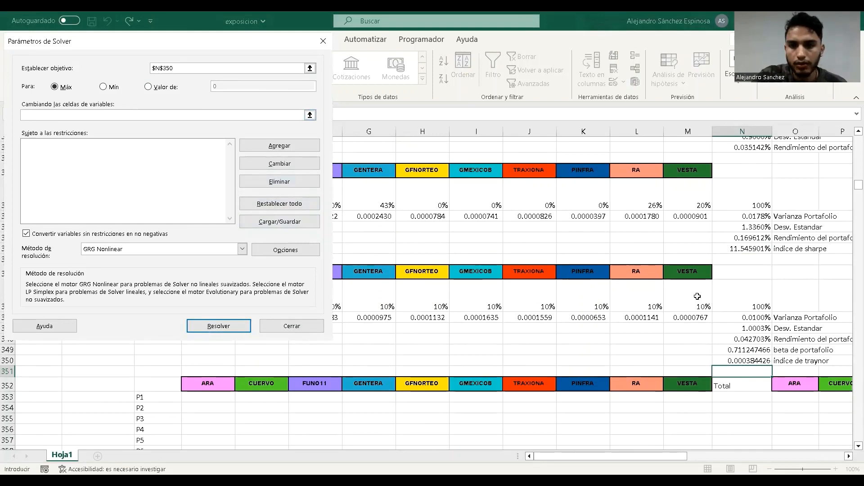
# - Add a Solver constraint requiring the índice de traynor portfolio weights D345:M345 to be greater than or equal to 0
pyautogui.click(273, 146)
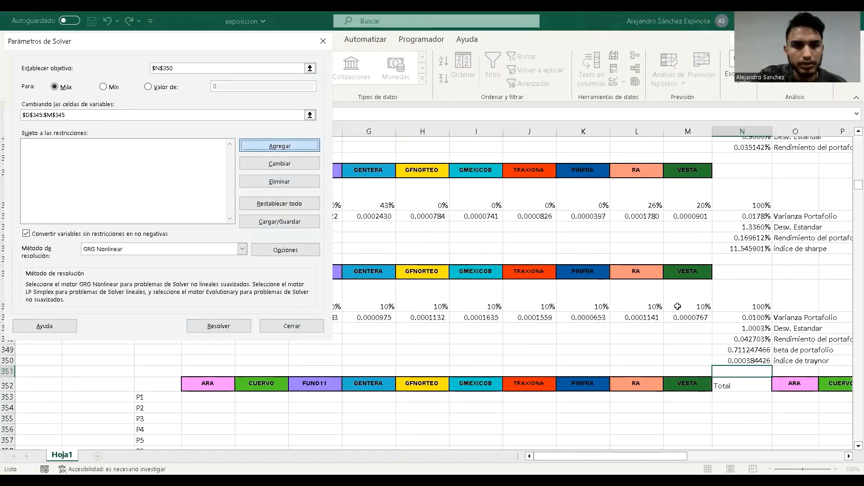
pyautogui.click(166, 191)
pyautogui.click(159, 216)
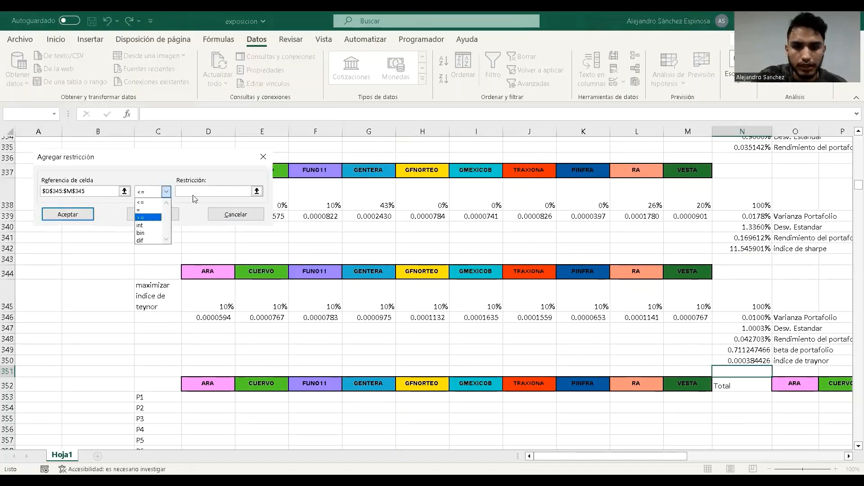
pyautogui.click(191, 194)
pyautogui.write('0')
pyautogui.click(175, 215)
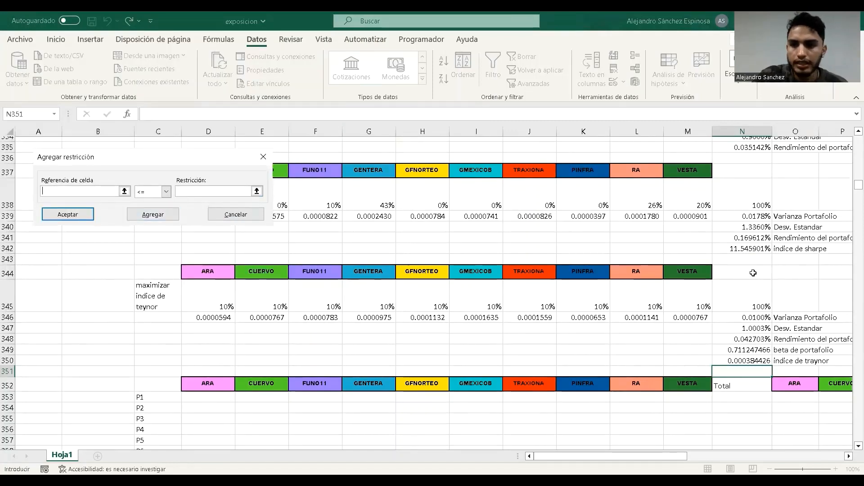
# - Constrain the weight total in N345 to equal 1, and solve for the maximum índice de traynor, keeping Solver's solution
pyautogui.click(742, 297)
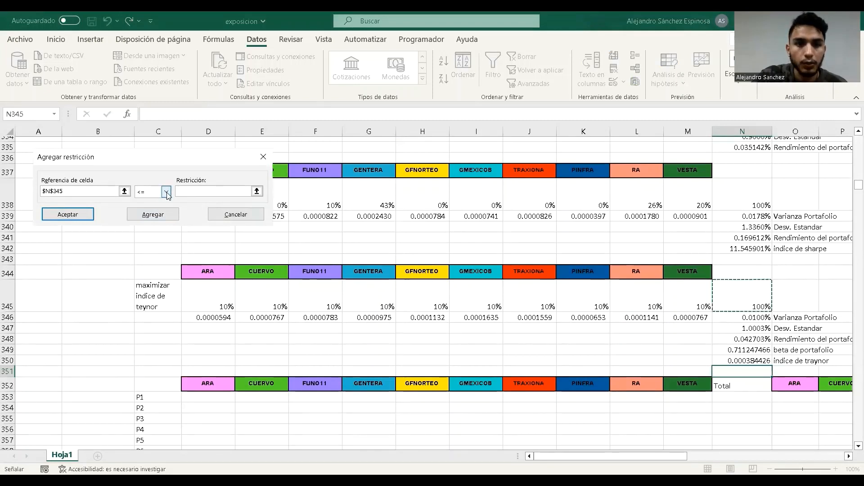
pyautogui.click(166, 191)
pyautogui.click(157, 213)
pyautogui.click(194, 195)
pyautogui.write('1')
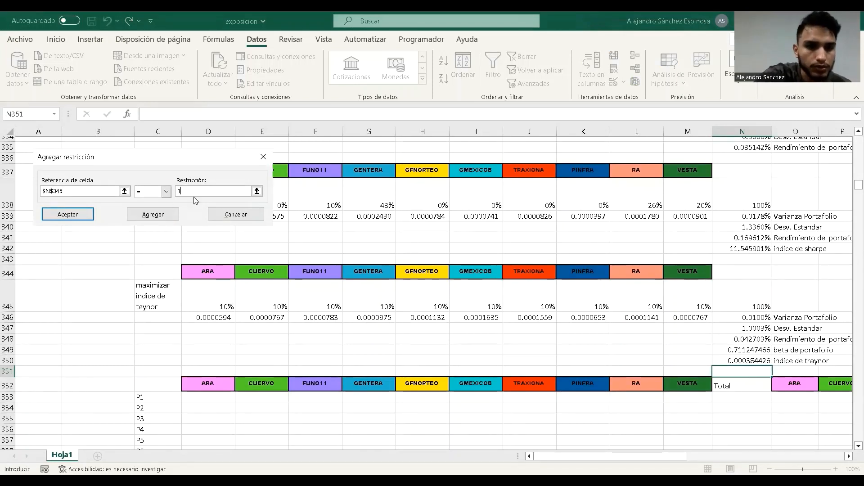
pyautogui.click(89, 211)
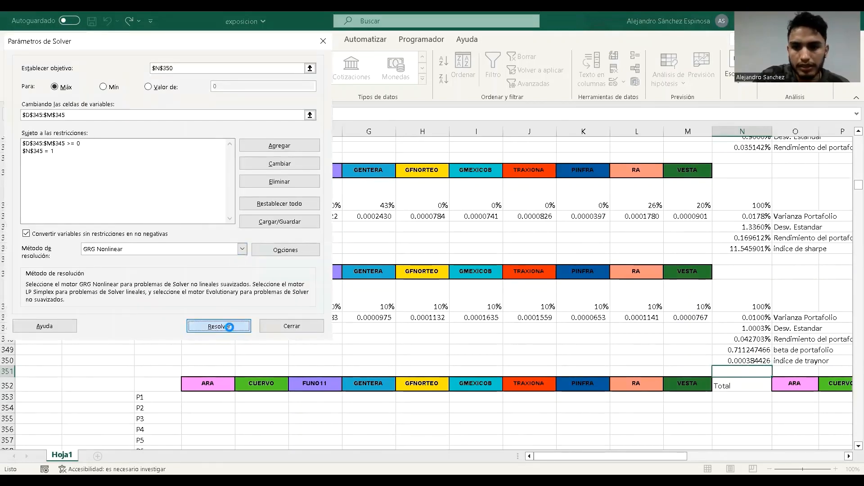
pyautogui.click(219, 326)
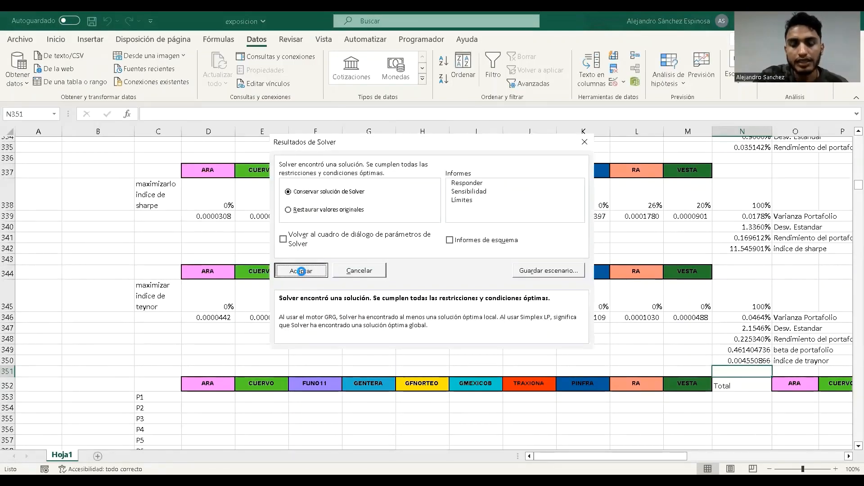
pyautogui.click(303, 271)
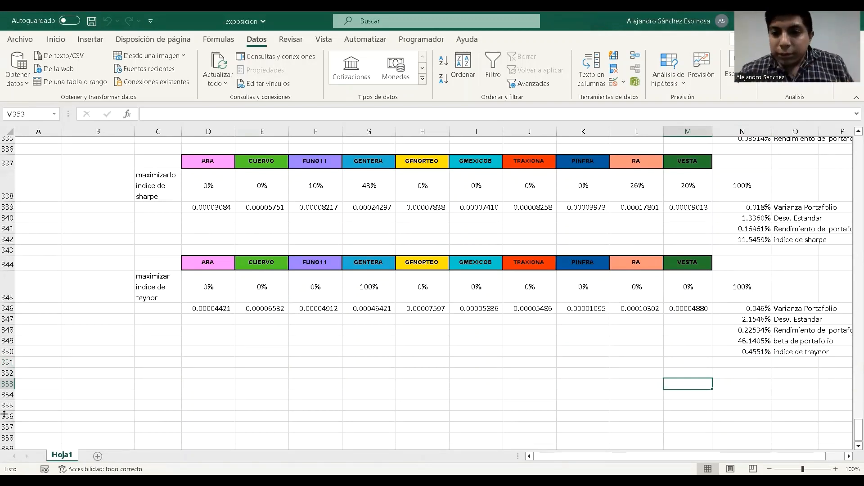
# - Enter 1 in cell C353 as the starting number of the portfolio list, leaving that cell selected
pyautogui.click(155, 384)
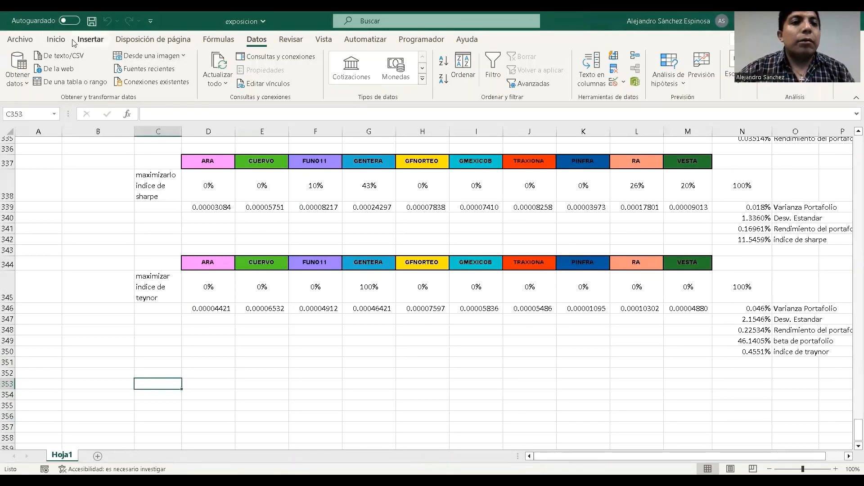
pyautogui.write('1')
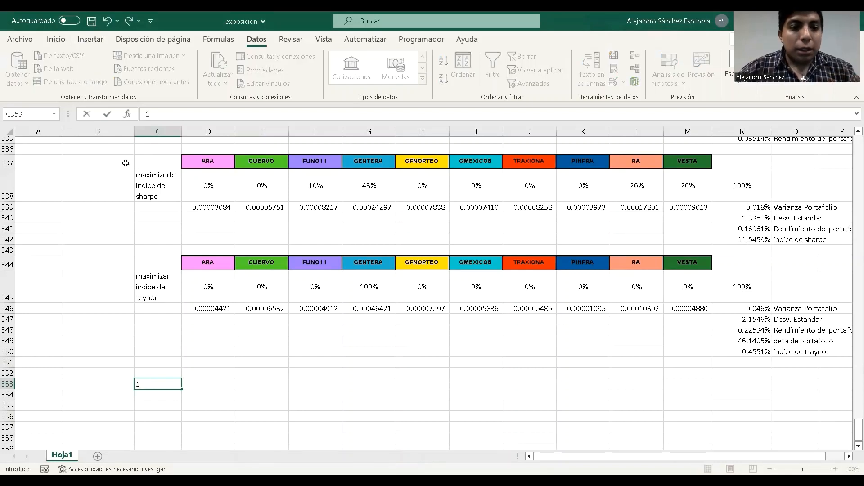
pyautogui.click(187, 391)
pyautogui.click(170, 383)
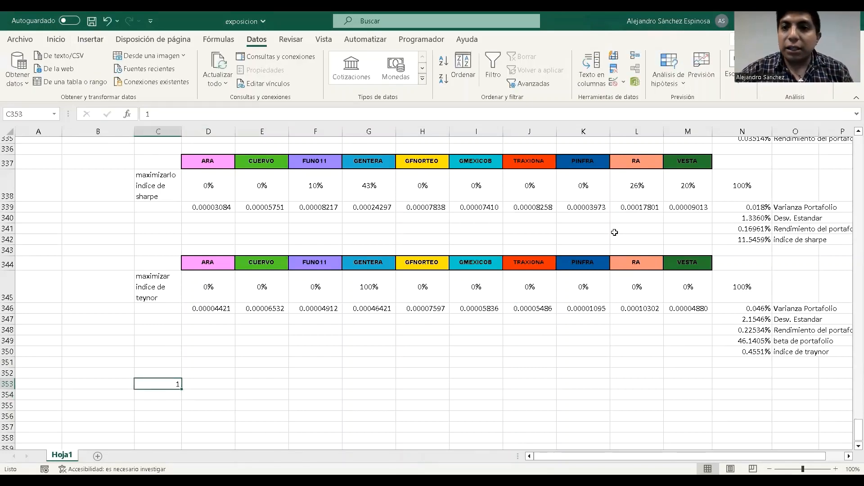
# - Fill a linear series down the column from C353 with an increment of 1 and a limit of 2000
pyautogui.click(91, 39)
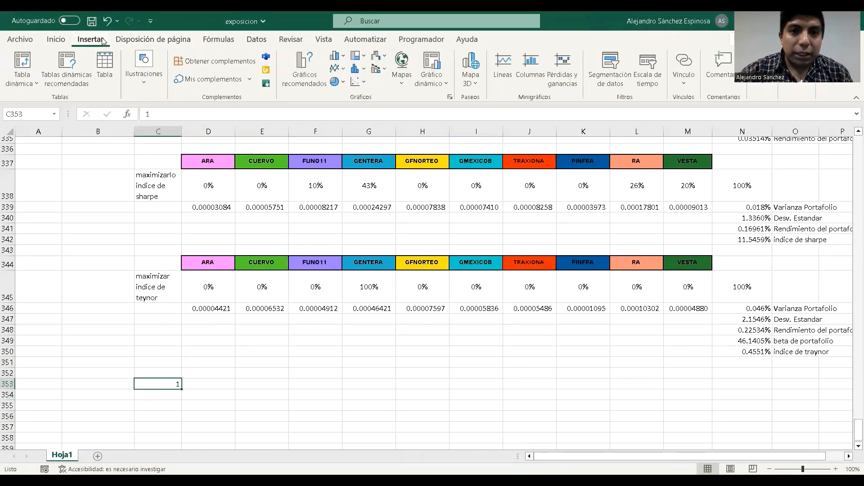
pyautogui.click(56, 39)
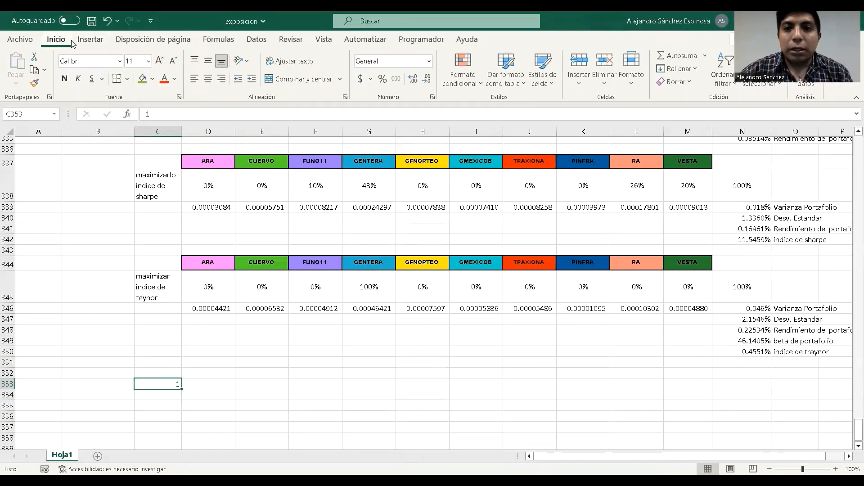
pyautogui.click(677, 70)
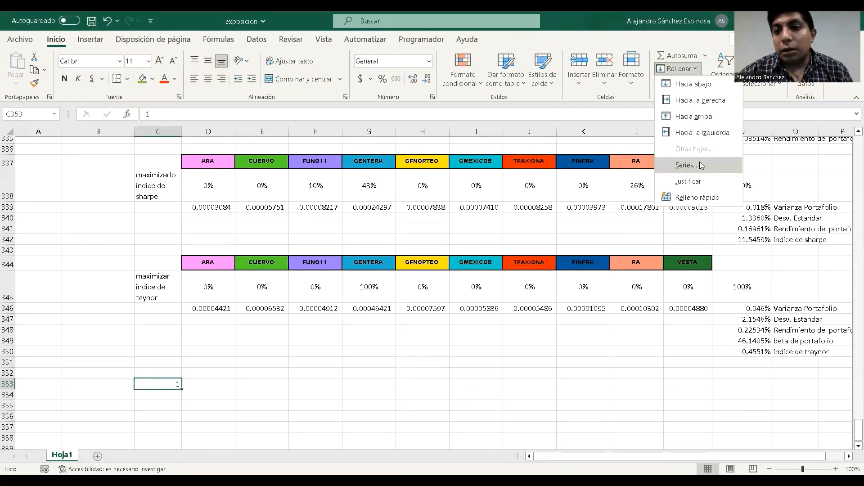
pyautogui.click(699, 162)
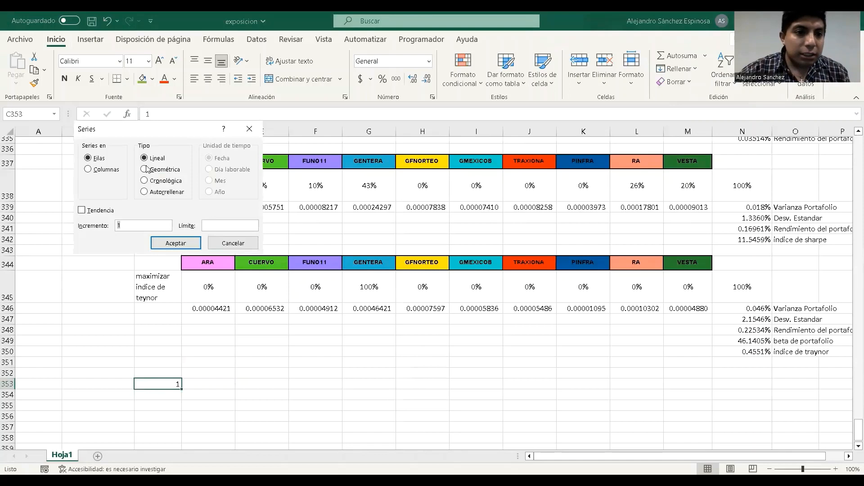
pyautogui.click(114, 170)
pyautogui.click(210, 224)
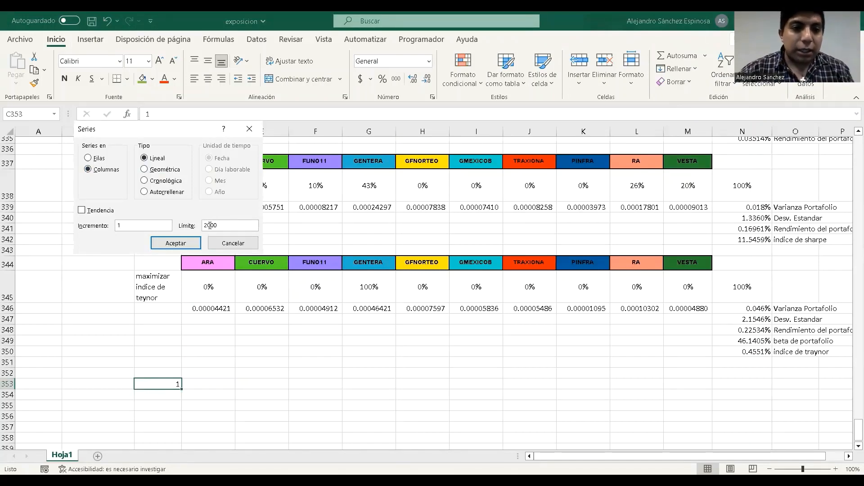
pyautogui.click(176, 244)
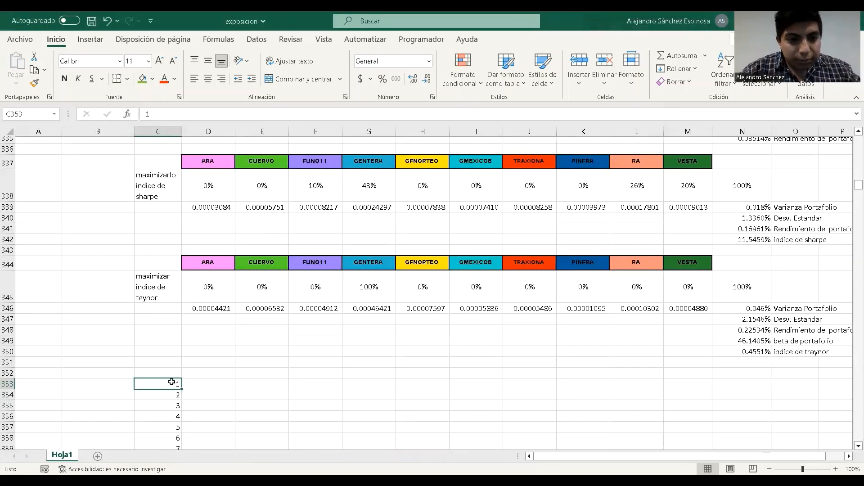
# - Change C353 and C354 to P1 and P2, and fill that pattern down the whole numbered list to P2000
pyautogui.doubleClick(180, 385)
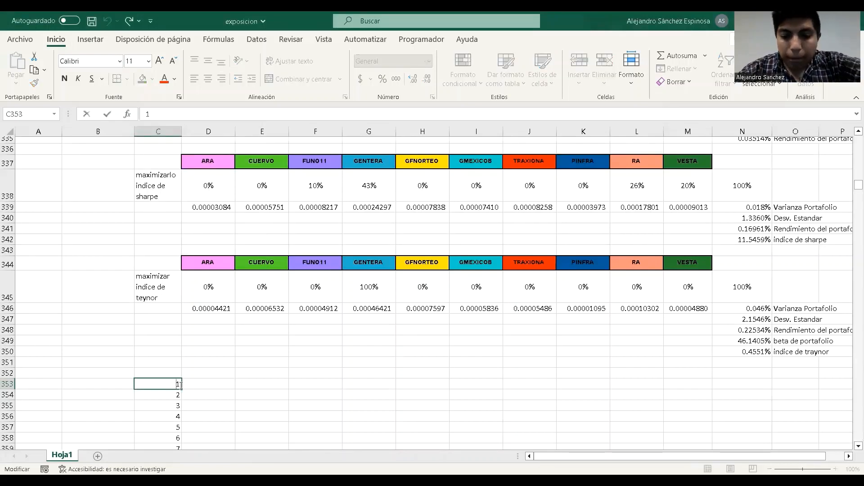
pyautogui.write('P')
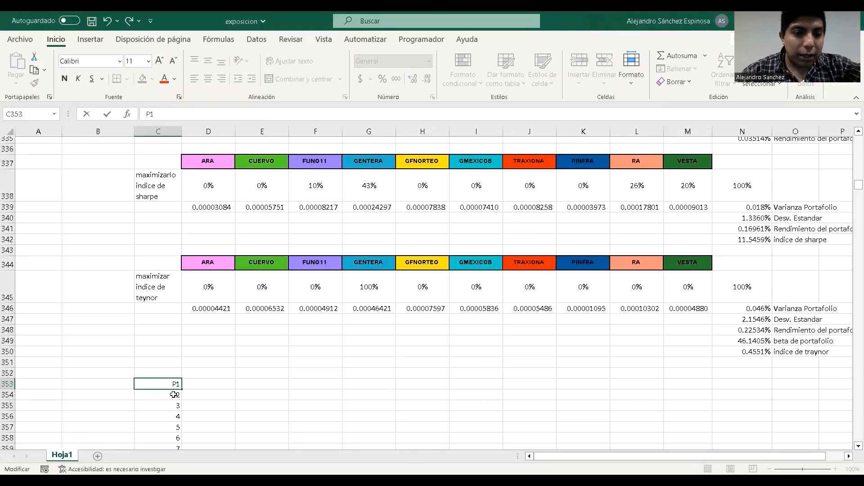
pyautogui.press('Return')
pyautogui.doubleClick(174, 394)
pyautogui.write('P')
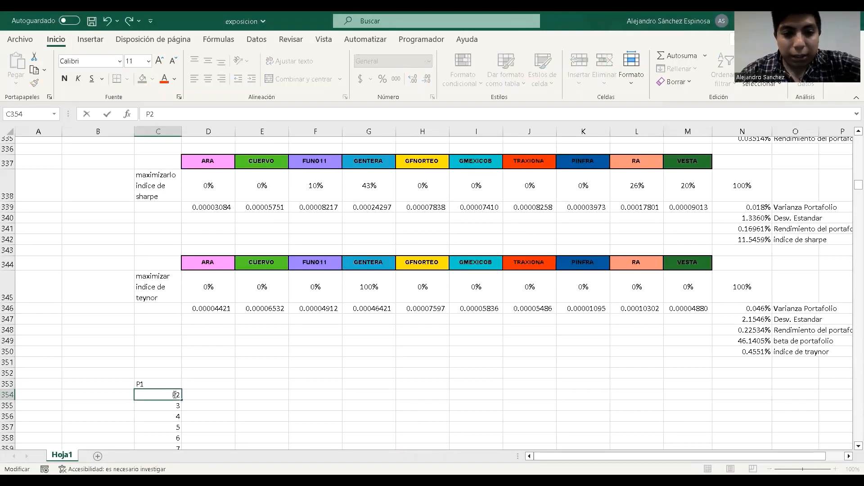
pyautogui.press('Return')
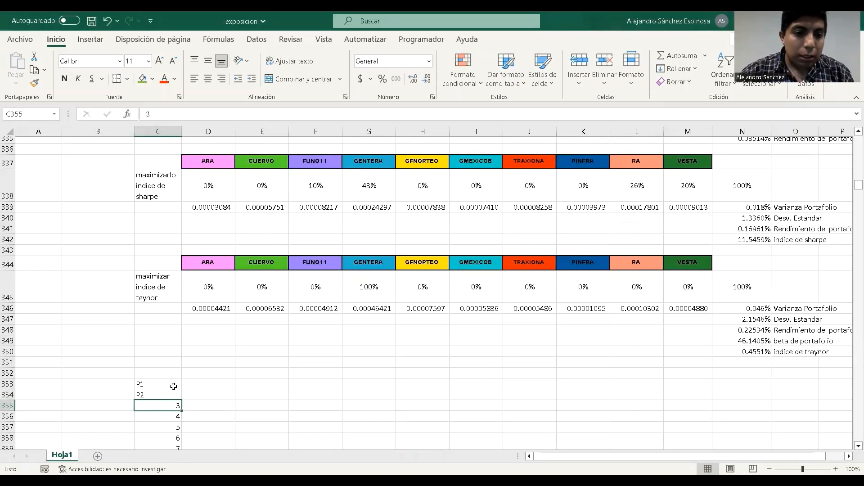
pyautogui.moveTo(173, 384); pyautogui.dragTo(173, 394)
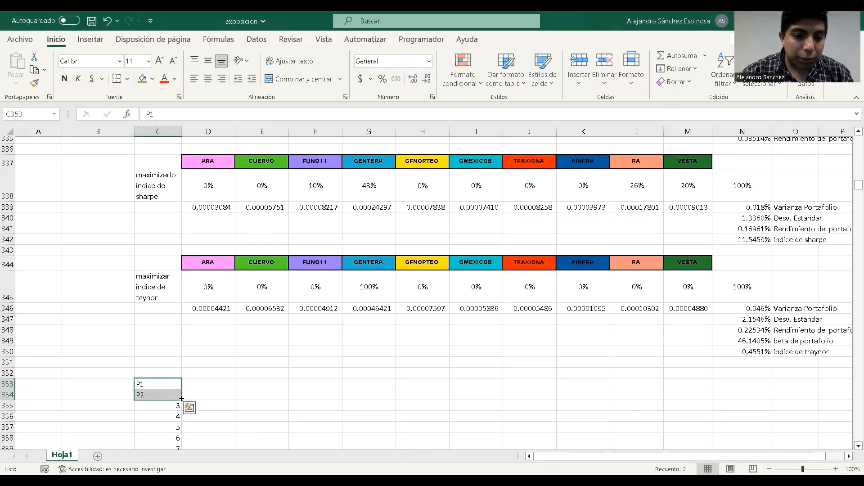
pyautogui.doubleClick(181, 399)
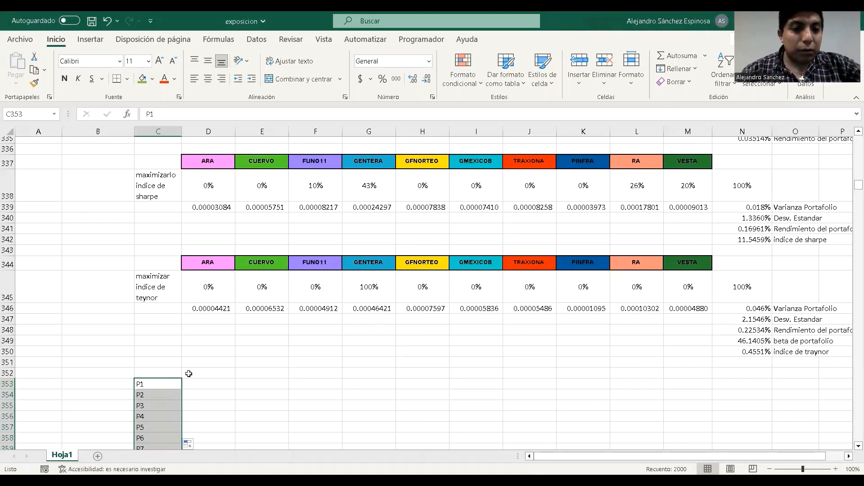
# - Copy the stock name headers D344:M344 into row 352, starting at D352 above the portfolio list
pyautogui.moveTo(214, 266); pyautogui.dragTo(668, 259)
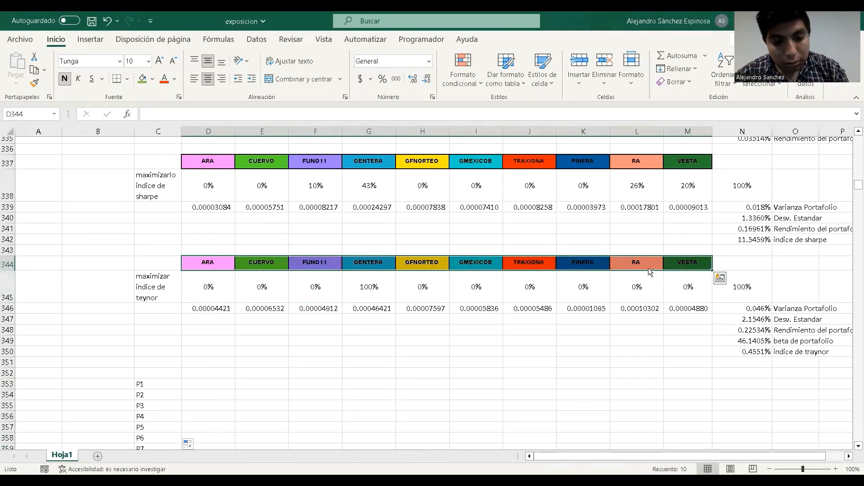
pyautogui.hotkey('ctrl', 'c')
pyautogui.click(195, 374)
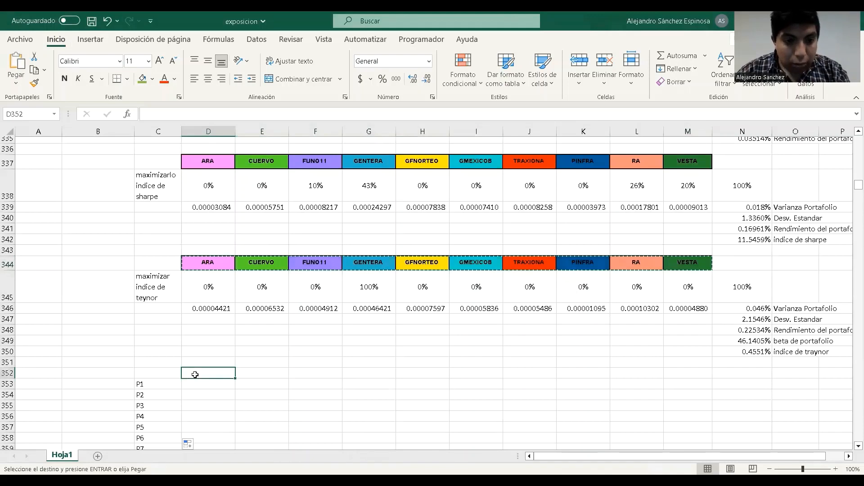
pyautogui.hotkey('ctrl', 'v')
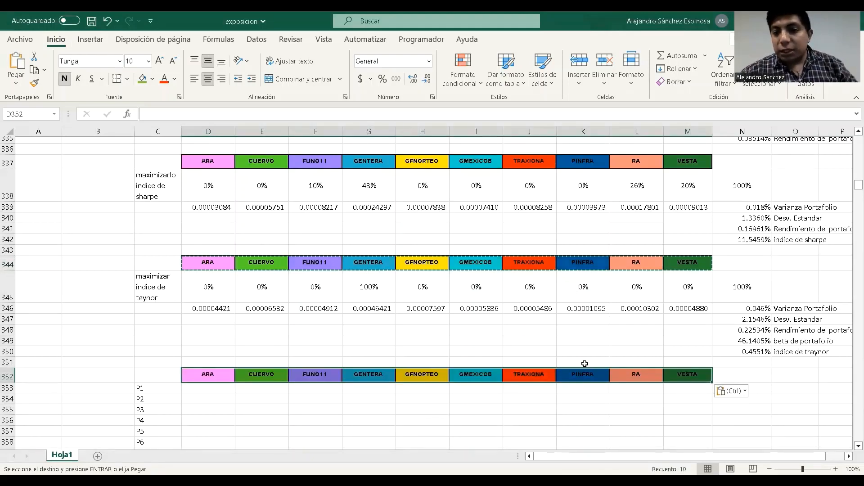
# - Enter =ALEATORIO() in D353 and fill it down the ARA column for all 2000 portfolios
pyautogui.click(226, 388)
pyautogui.write('=')
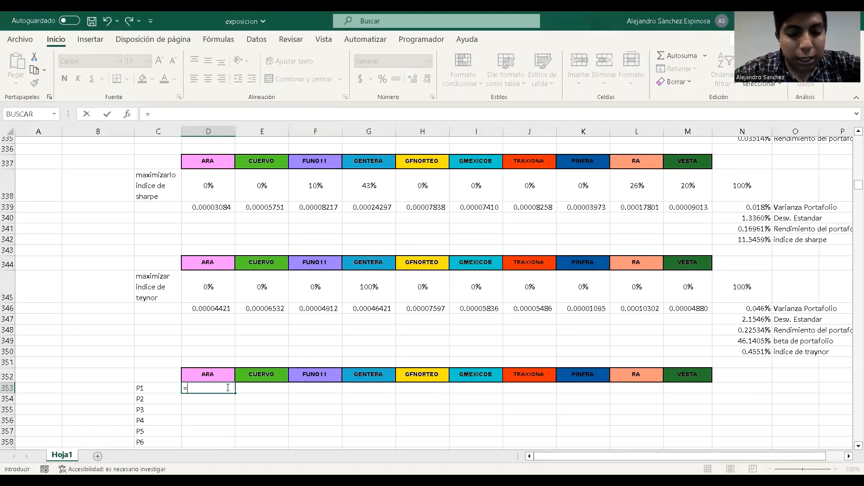
pyautogui.write('alea')
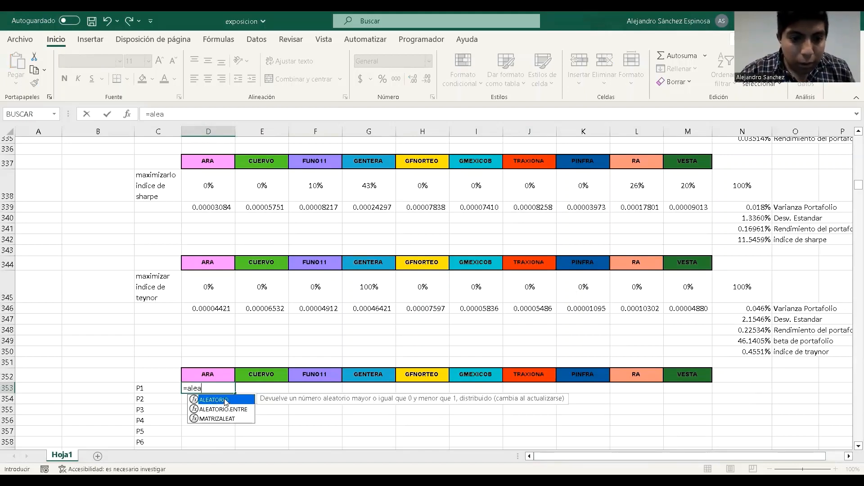
pyautogui.press('Tab')
pyautogui.write(')')
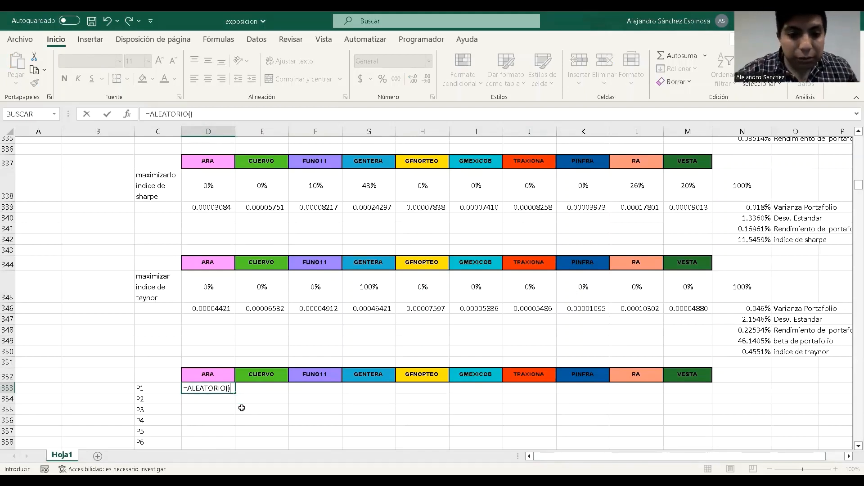
pyautogui.press('Return')
pyautogui.click(232, 388)
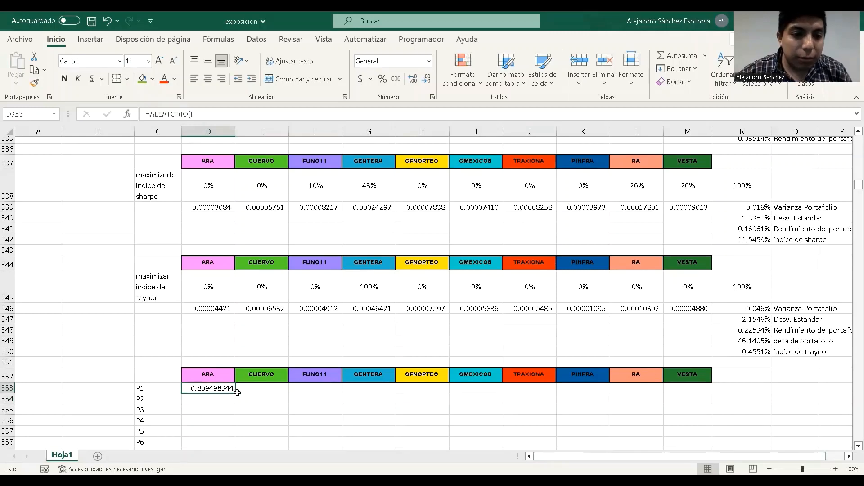
pyautogui.moveTo(236, 393); pyautogui.dragTo(235, 393)
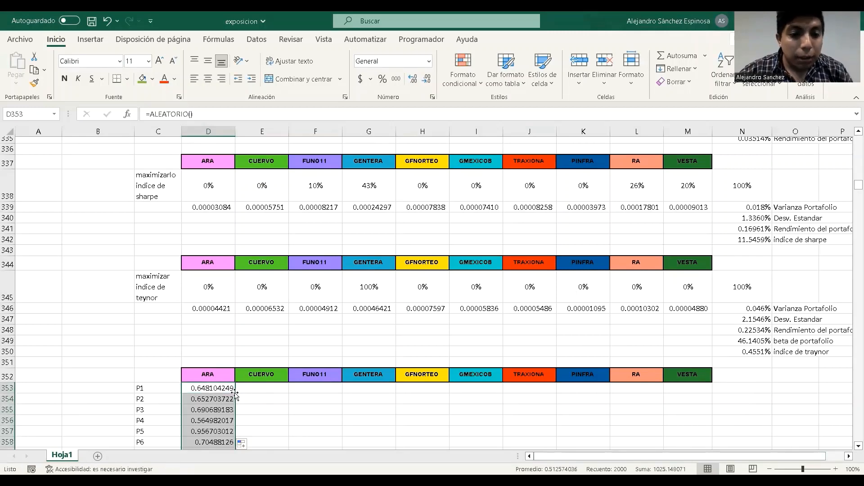
# - Extend the random number formulas from D353:D2352 across to column M, and return to the header row 352
pyautogui.scroll(-2, 478, 411)
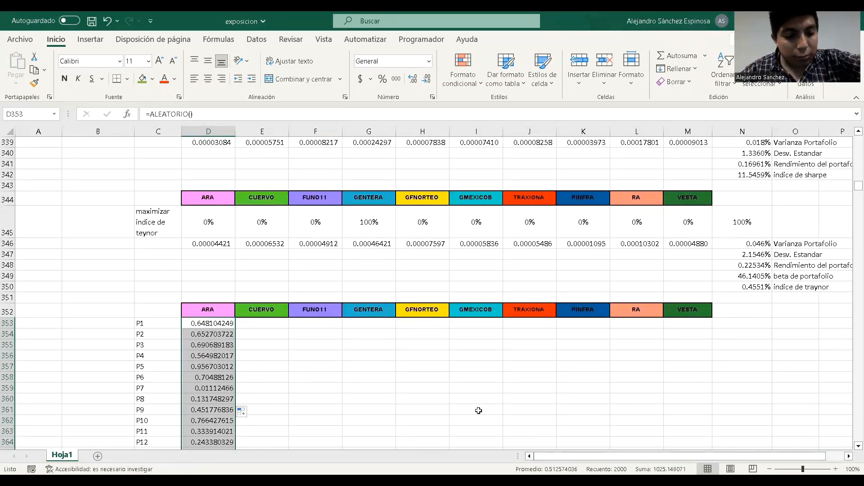
pyautogui.hotkey('ctrl', 'shift', 'Down')
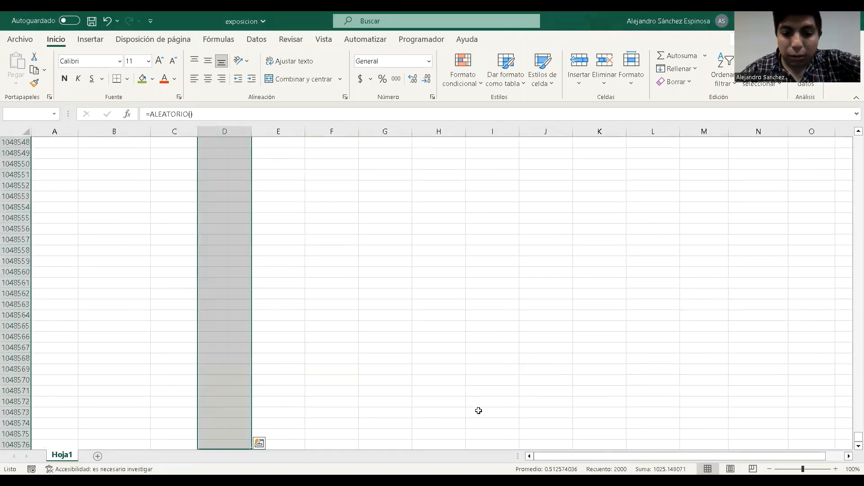
pyautogui.hotkey('ctrl', 'shift', 'Up')
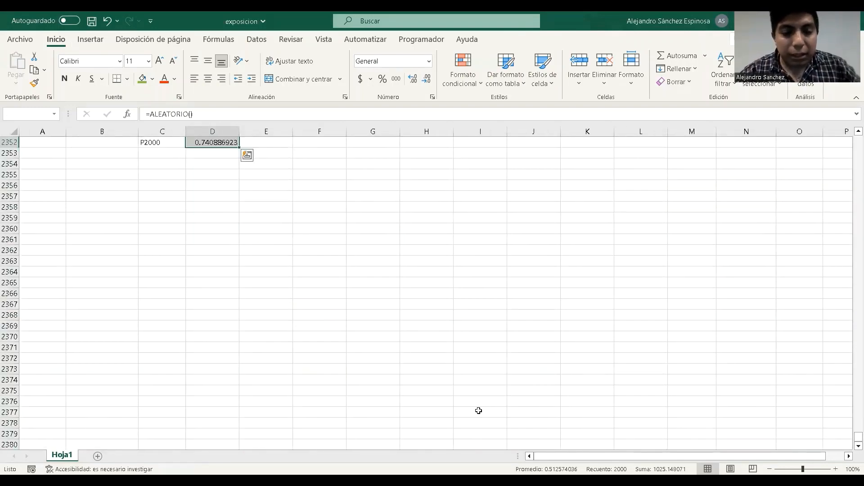
pyautogui.scroll(4, 450, 361)
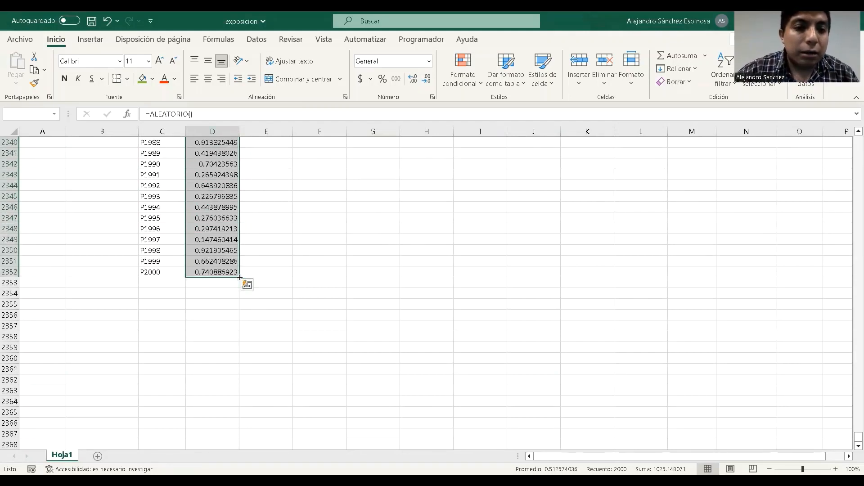
pyautogui.moveTo(240, 277); pyautogui.dragTo(373, 275)
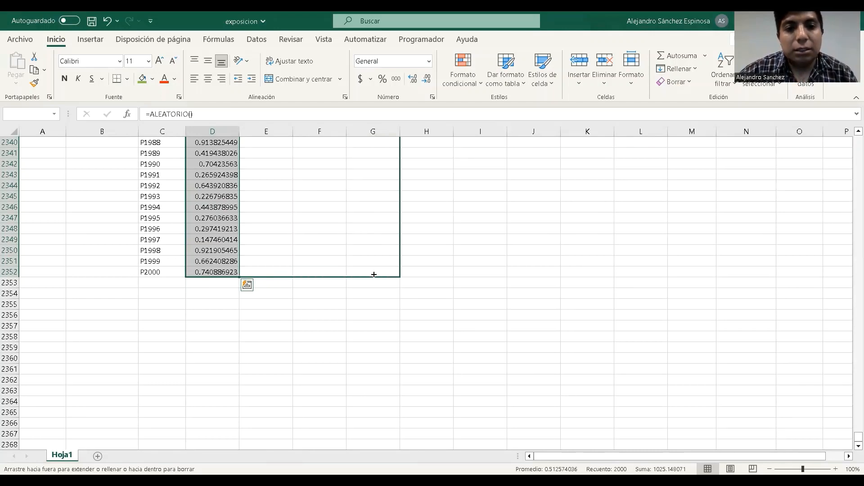
pyautogui.moveTo(432, 277); pyautogui.dragTo(701, 262)
pyautogui.scroll(13, 693, 289)
pyautogui.scroll(5, 684, 301)
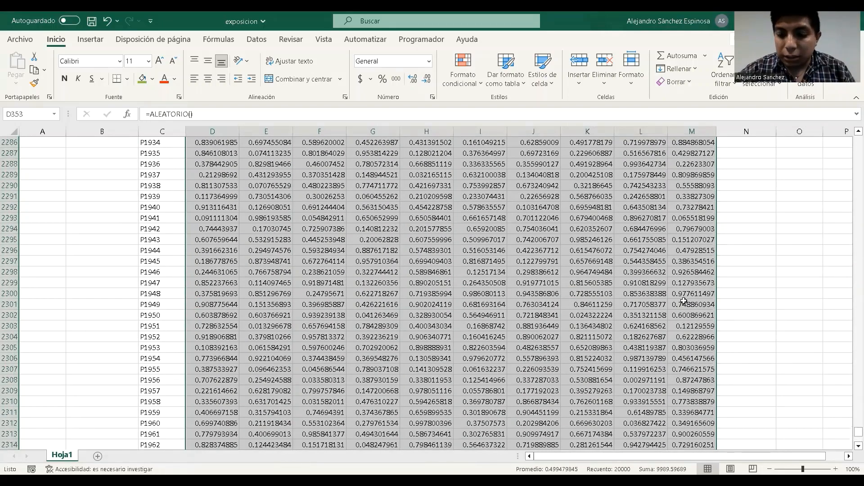
pyautogui.hotkey('ctrl', 'Up')
pyautogui.scroll(5, 639, 270)
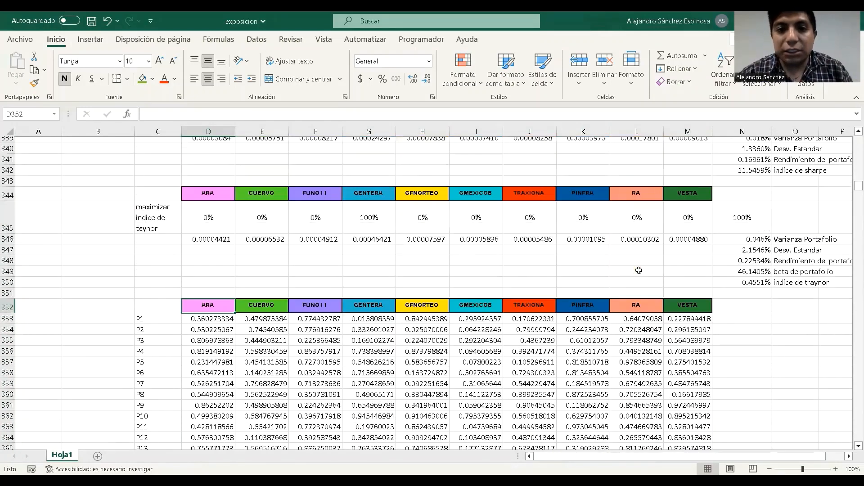
# - Enter the header Total in N352, beside the VESTA column of the random weights table
pyautogui.scroll(-2, 651, 283)
pyautogui.click(735, 243)
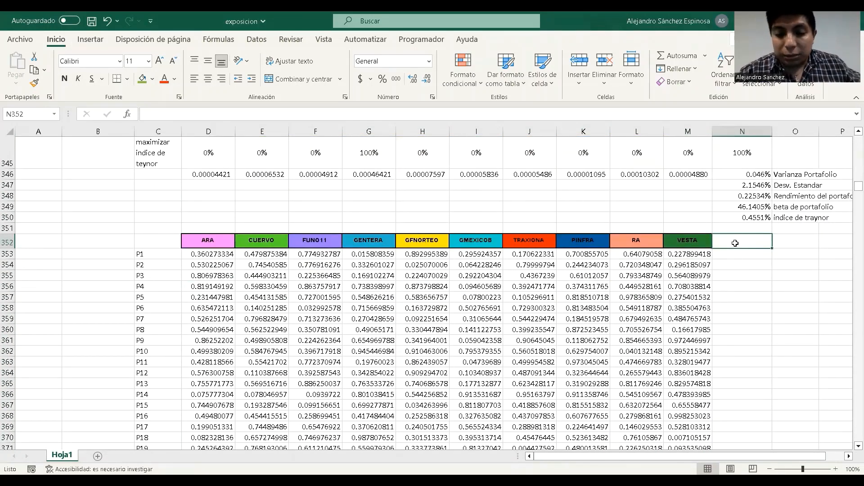
pyautogui.write('Total')
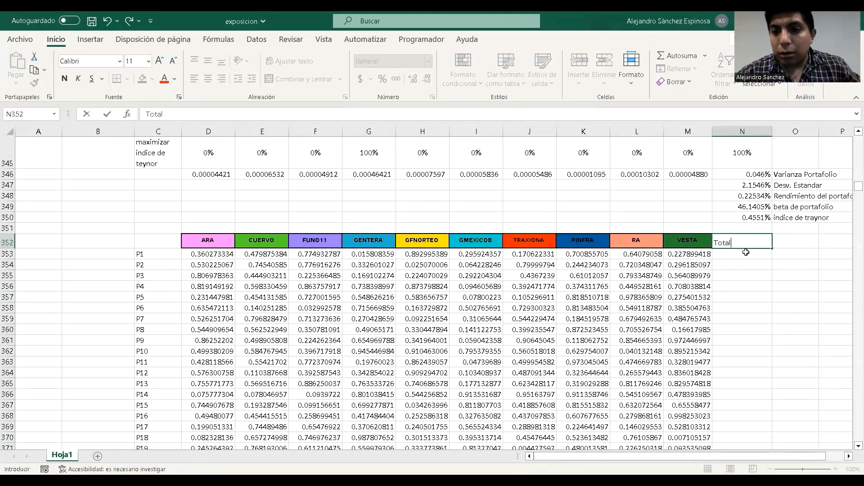
pyautogui.press('Return')
# - Enter =SUMA(D353:M353) in N353 and fill it down the Total column for all 2000 portfolios
pyautogui.write('=')
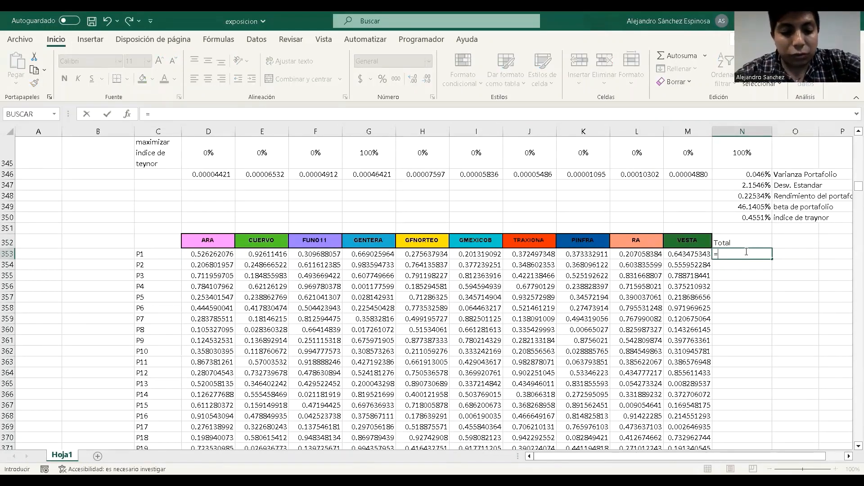
pyautogui.write('suma')
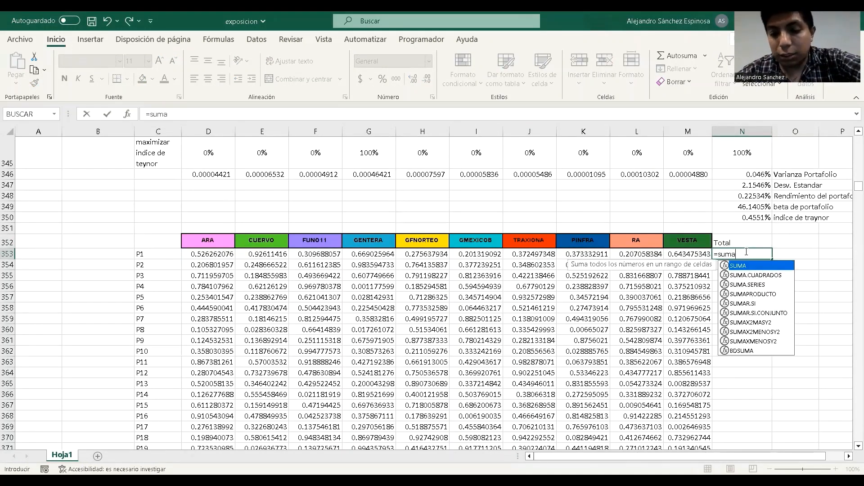
pyautogui.write('(')
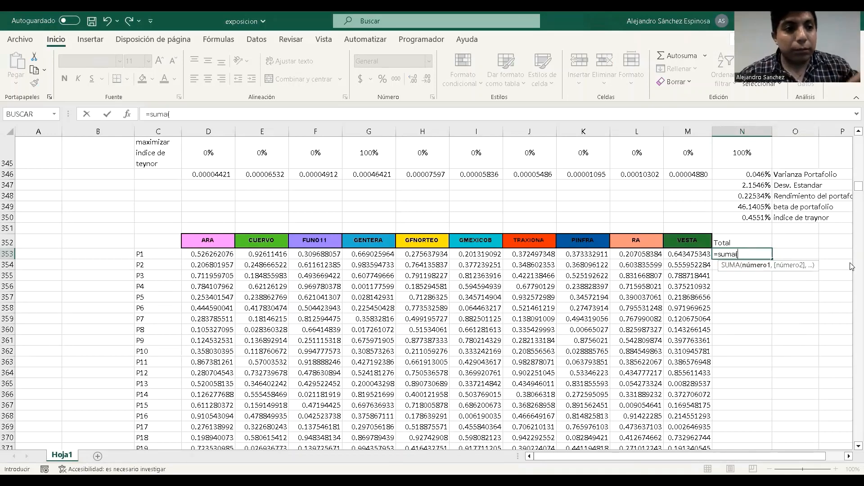
pyautogui.click(224, 255)
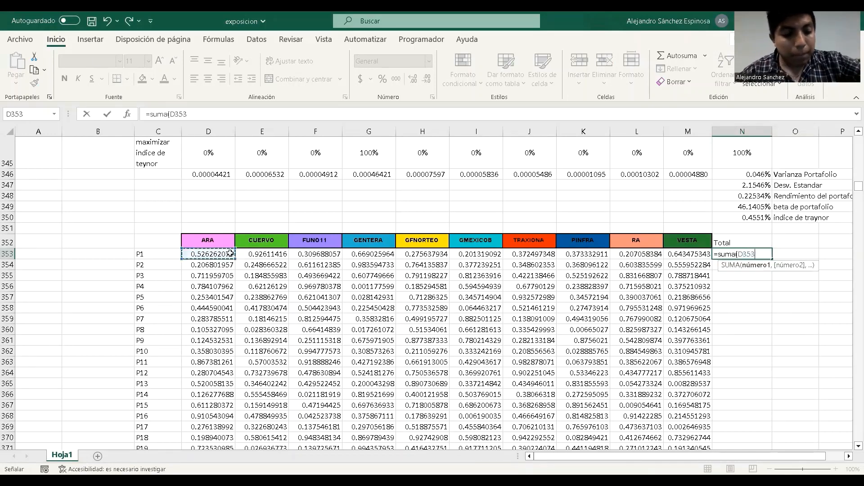
pyautogui.hotkey('ctrl', 'shift', 'Right')
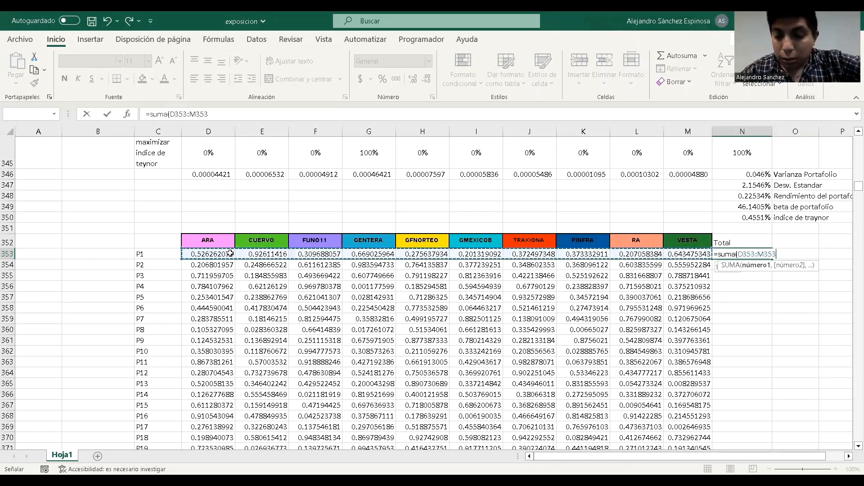
pyautogui.hotkey('shift', 'Left')
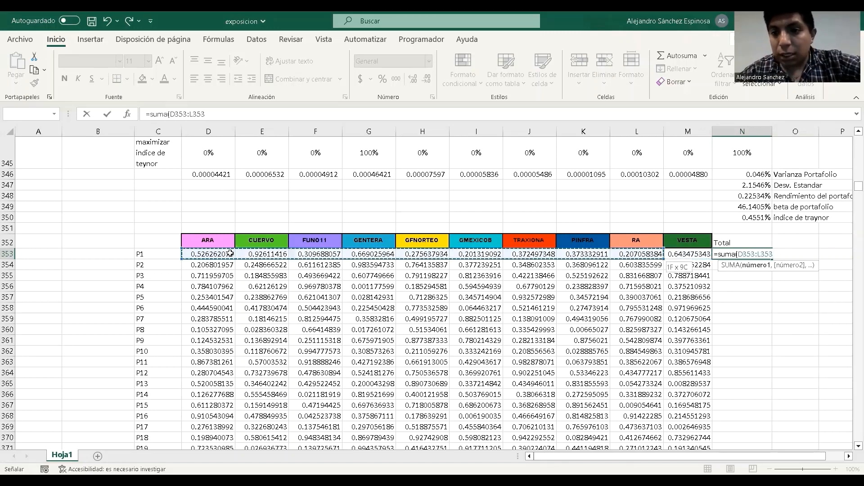
pyautogui.hotkey('shift', 'Right')
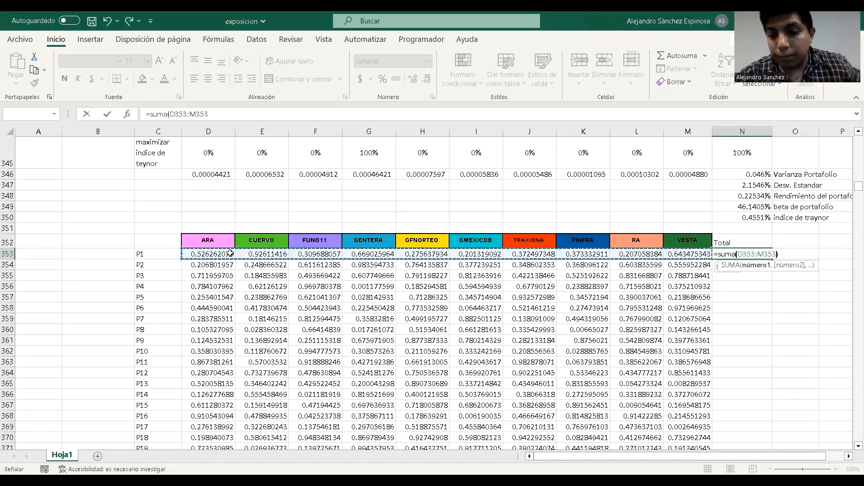
pyautogui.press('Return')
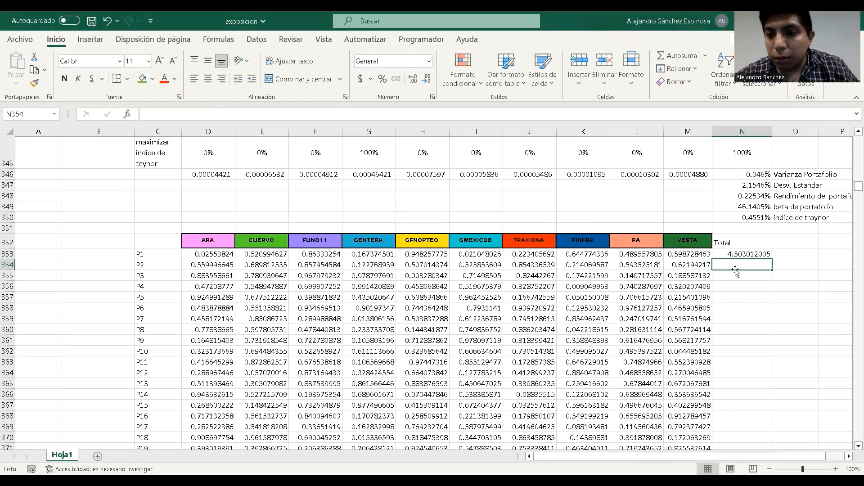
pyautogui.click(736, 253)
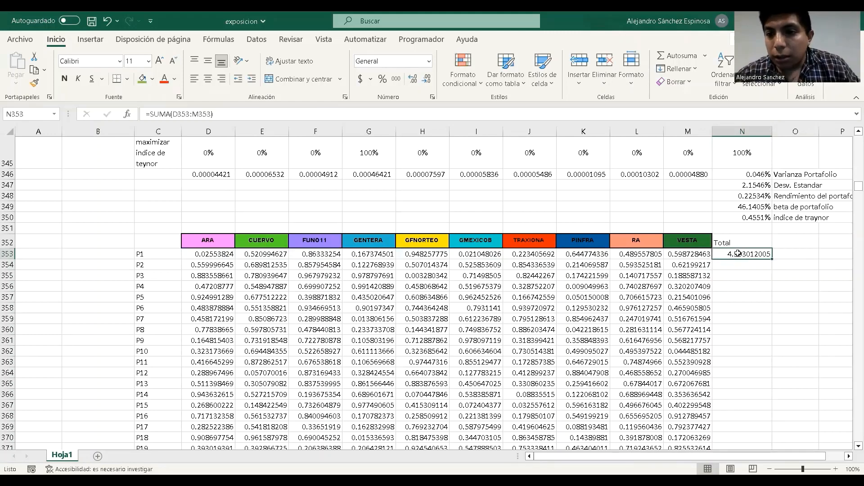
pyautogui.doubleClick(771, 260)
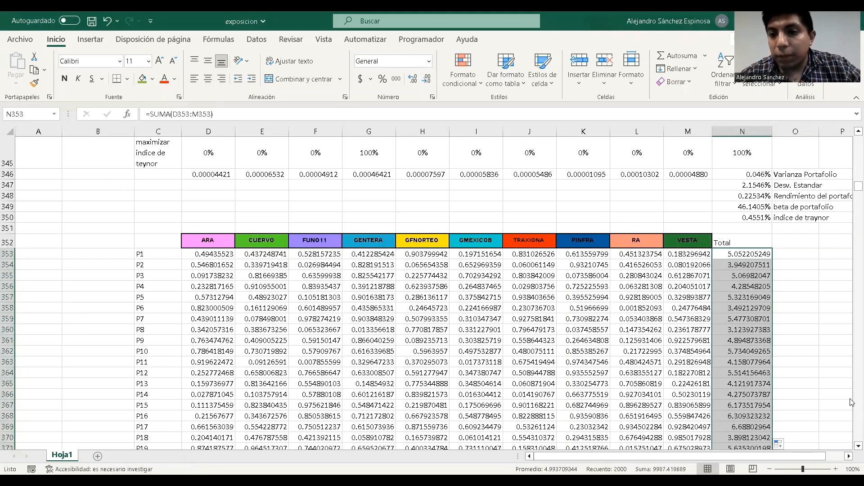
# - Copy the stock name headers D352:M352 to the right of the Total column, starting at O352
pyautogui.click(849, 456)
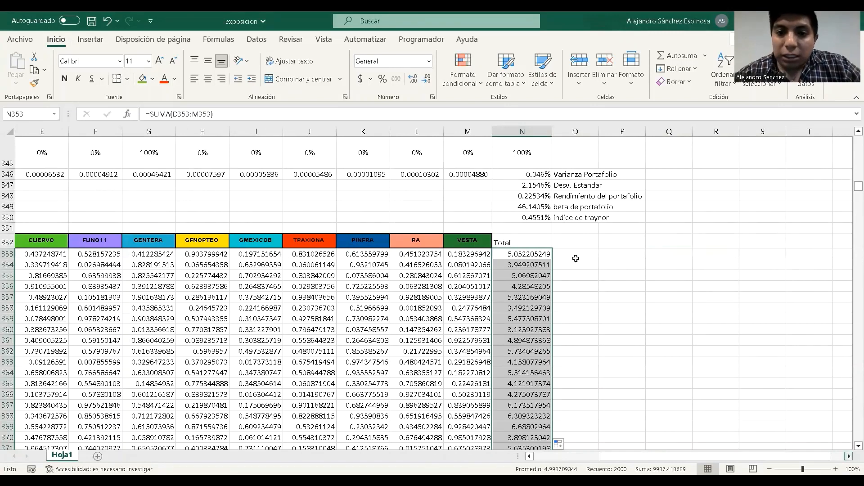
pyautogui.moveTo(470, 243); pyautogui.dragTo(103, 251)
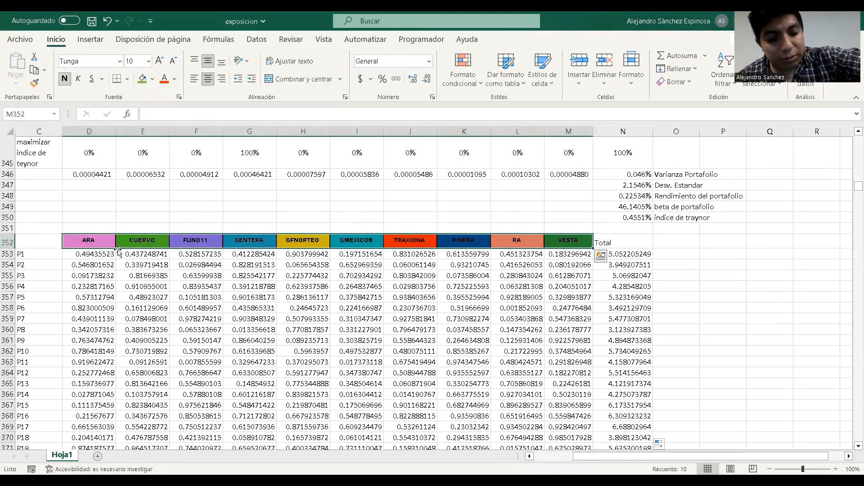
pyautogui.press('ctrl')
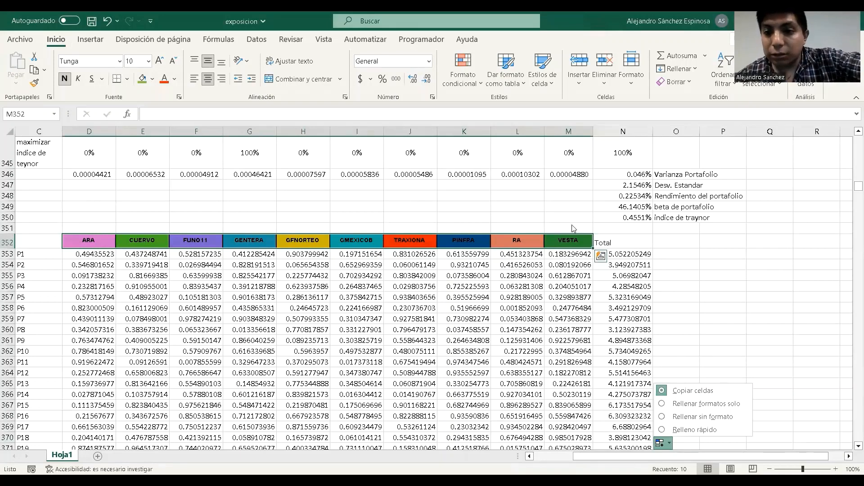
pyautogui.click(687, 237)
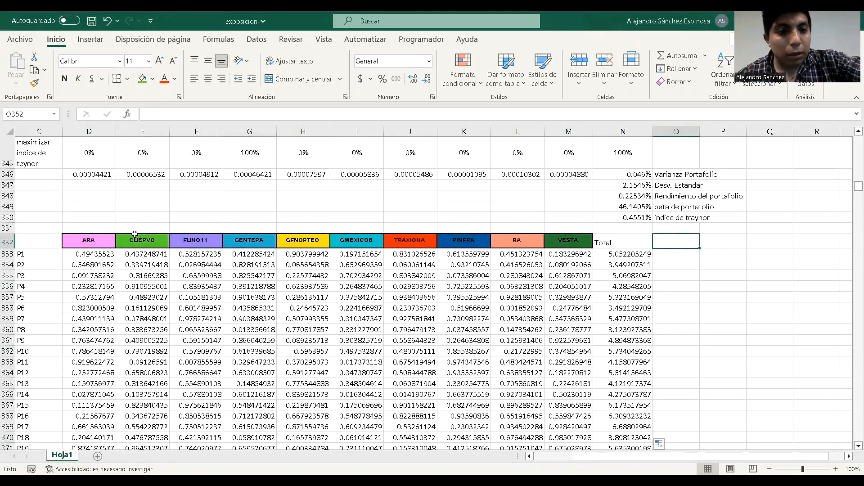
pyautogui.moveTo(106, 242); pyautogui.dragTo(568, 242)
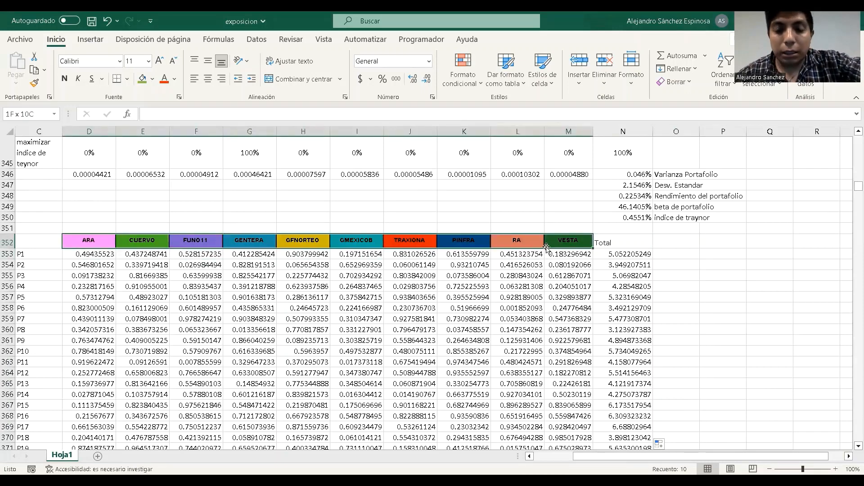
pyautogui.hotkey('ctrl', 'c')
pyautogui.click(673, 243)
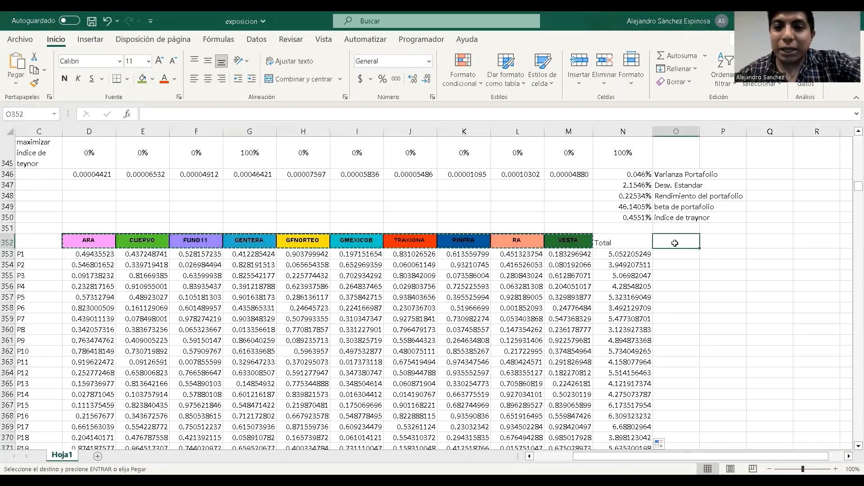
pyautogui.hotkey('ctrl', 'v')
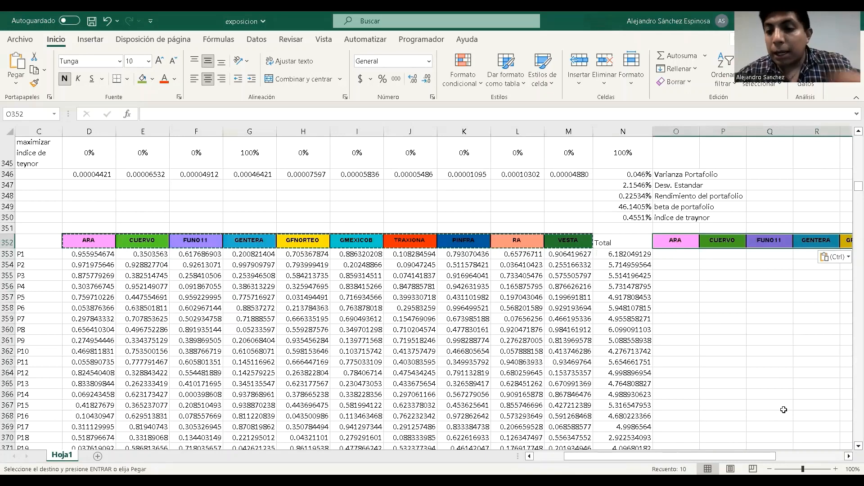
# - Enter =D353/$N353 in O353 to normalise P1's ARA weight, with the Total column reference fixed
pyautogui.click(848, 456)
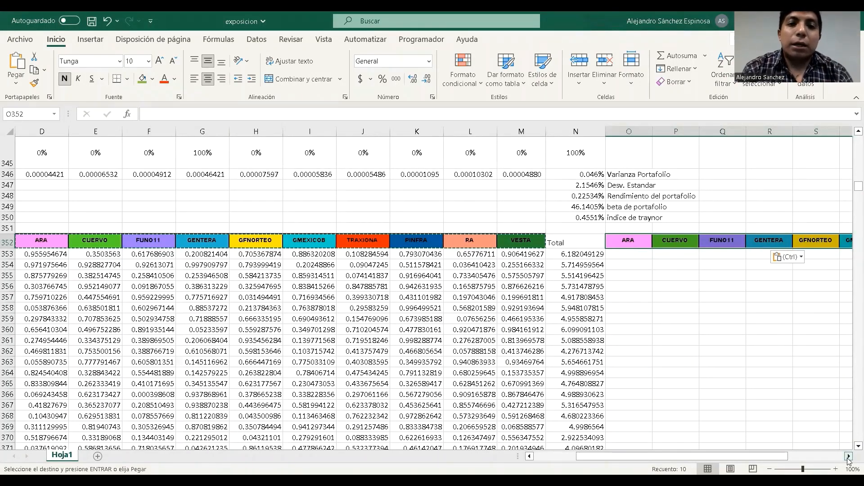
pyautogui.click(641, 254)
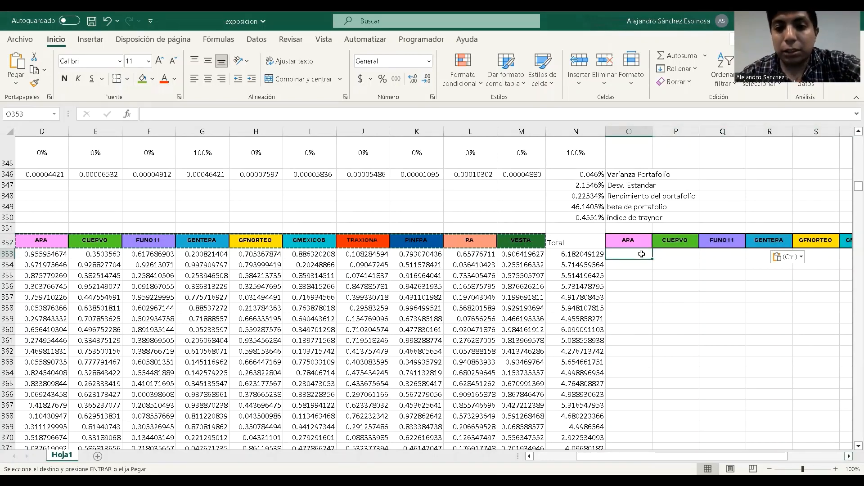
pyautogui.write('=')
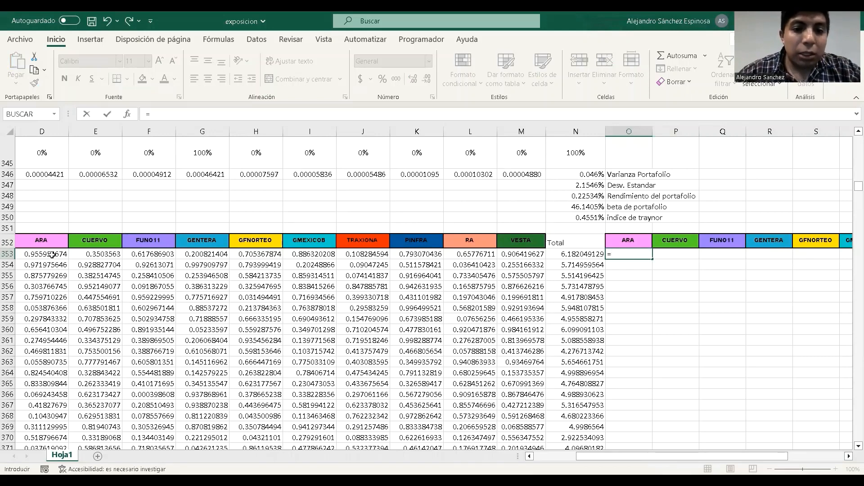
pyautogui.click(530, 456)
pyautogui.click(530, 456)
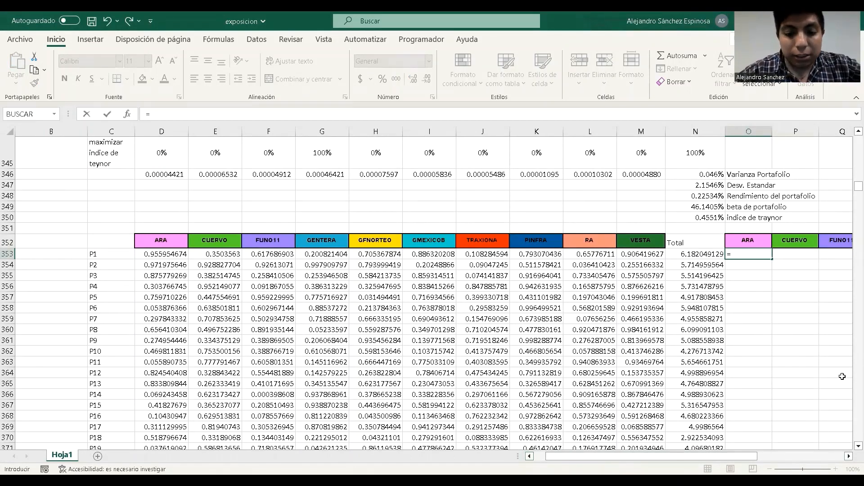
pyautogui.click(173, 252)
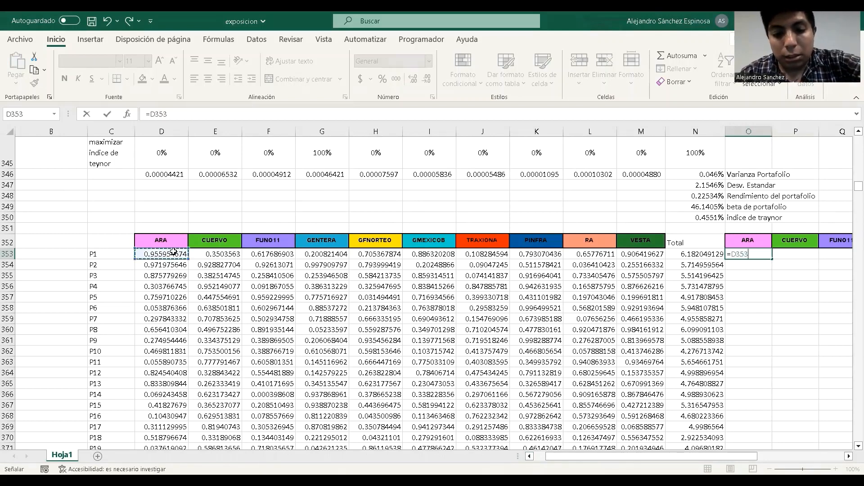
pyautogui.write('/')
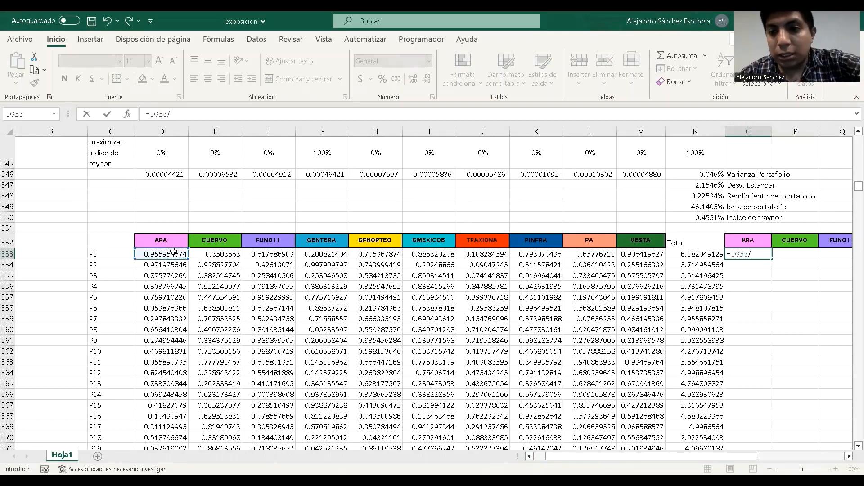
pyautogui.click(718, 255)
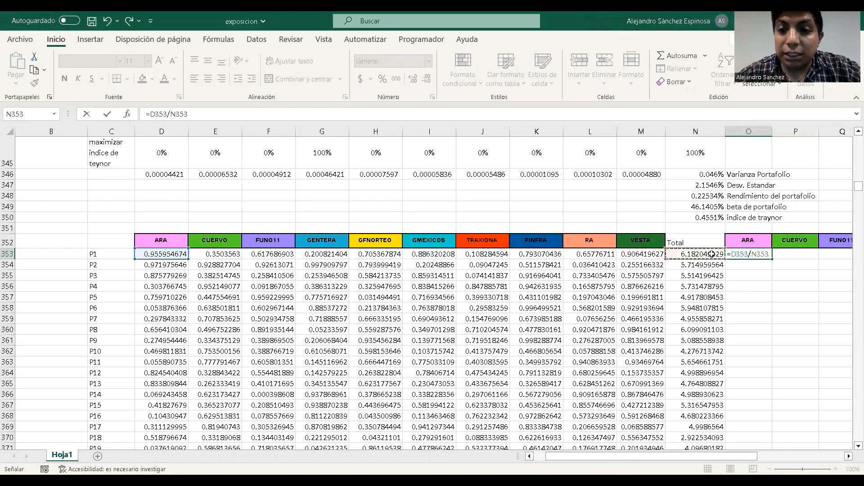
pyautogui.click(751, 256)
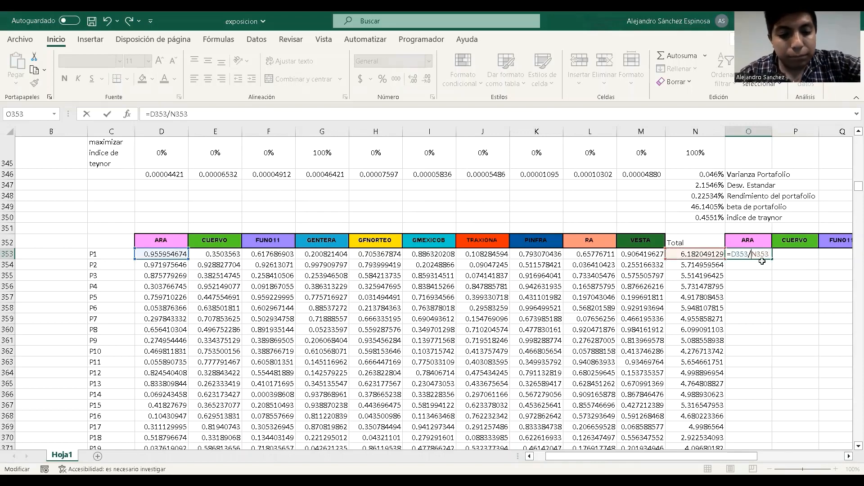
pyautogui.write('$')
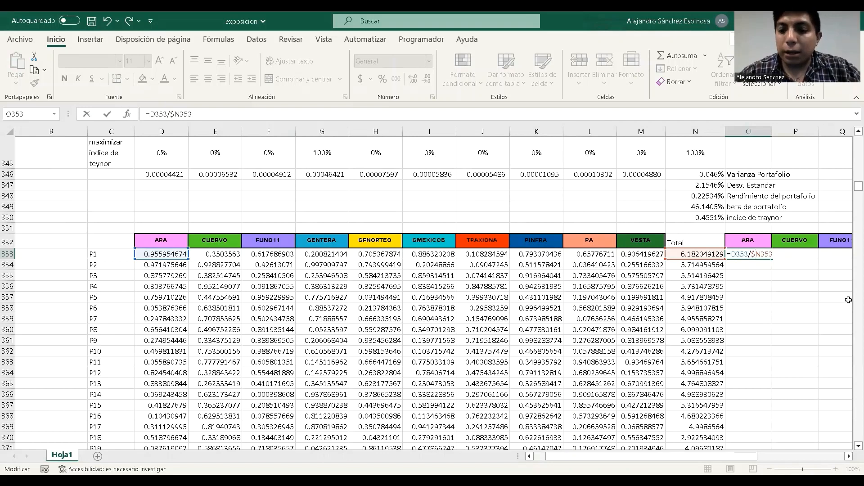
pyautogui.press('Return')
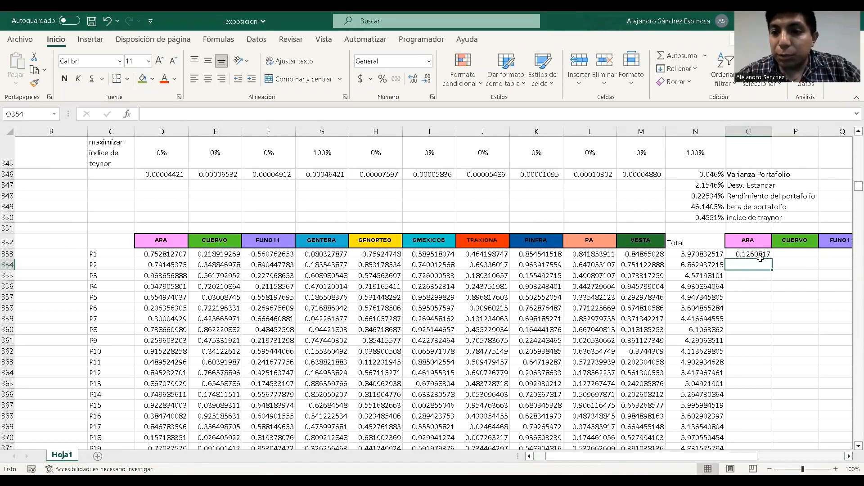
# - Fill the O353 formula down to portfolio P2000 and inspect the formula's references in the last row, O2352
pyautogui.click(760, 255)
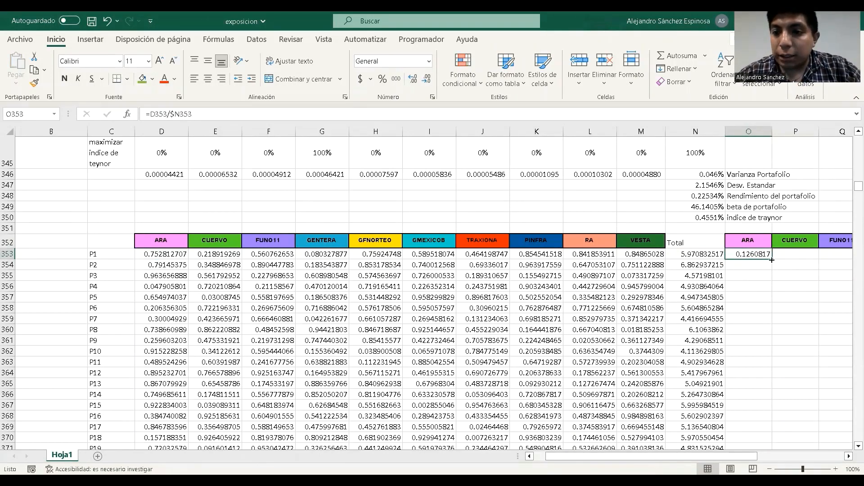
pyautogui.doubleClick(771, 260)
pyautogui.hotkey('ctrl', 'Down')
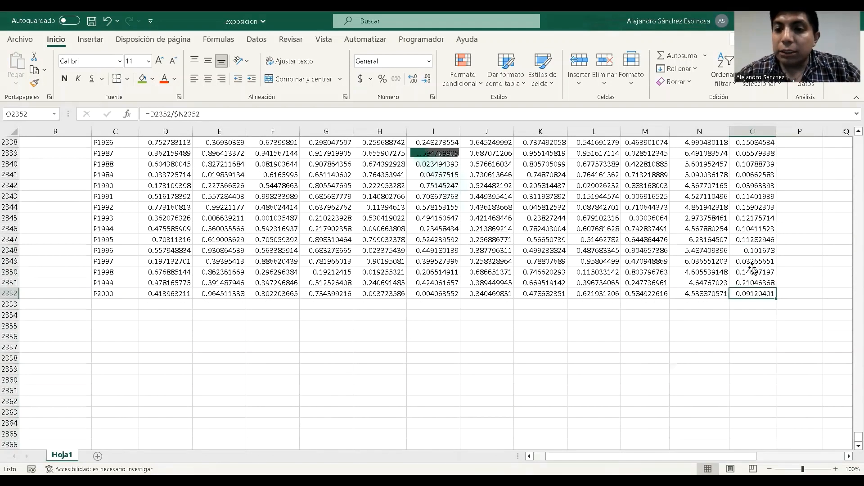
pyautogui.doubleClick(760, 294)
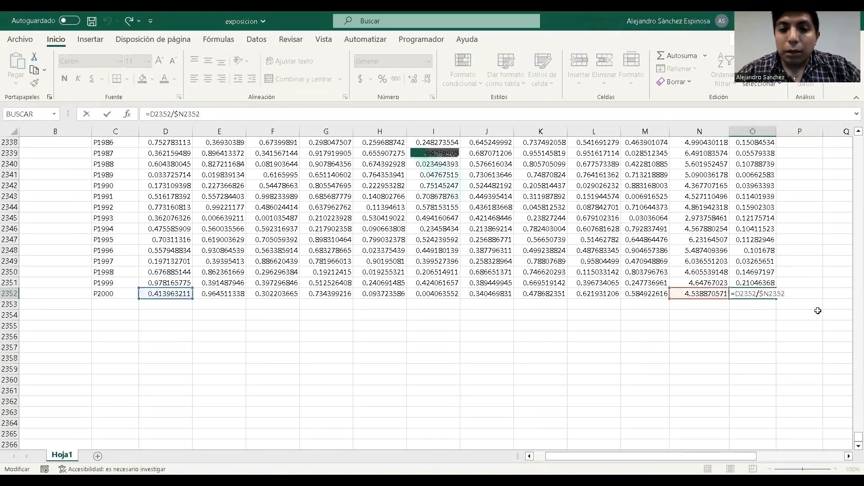
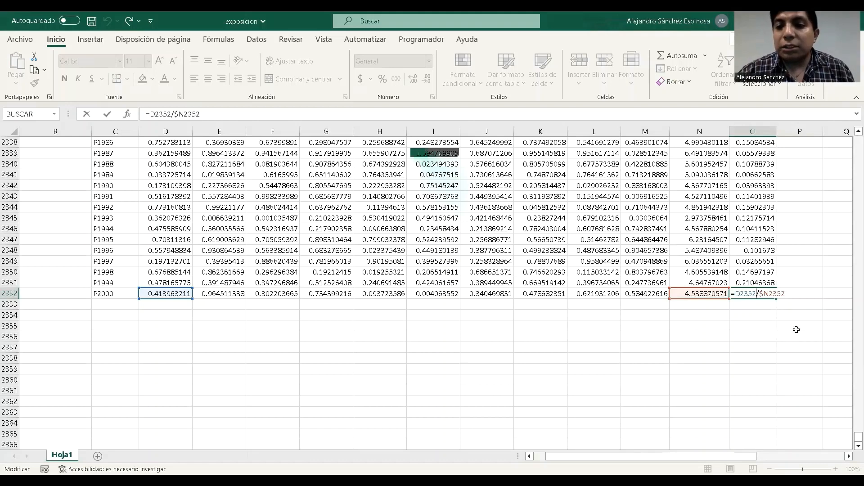
pyautogui.scroll(5, 821, 402)
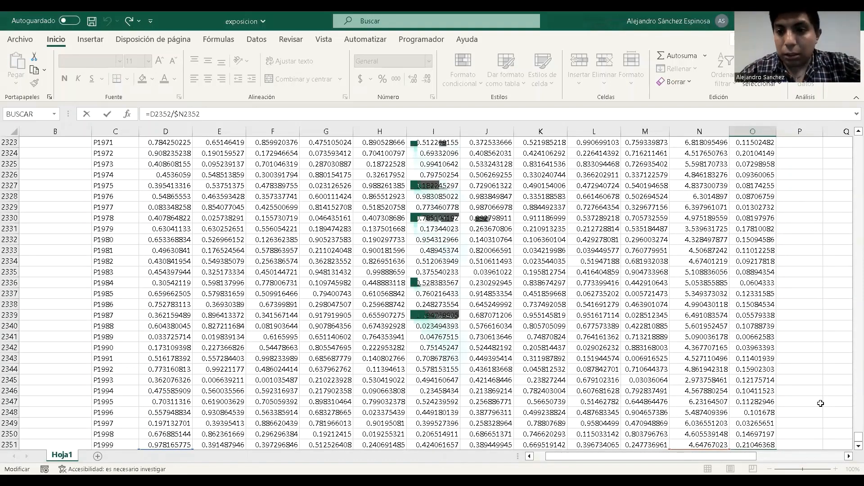
pyautogui.click(758, 358)
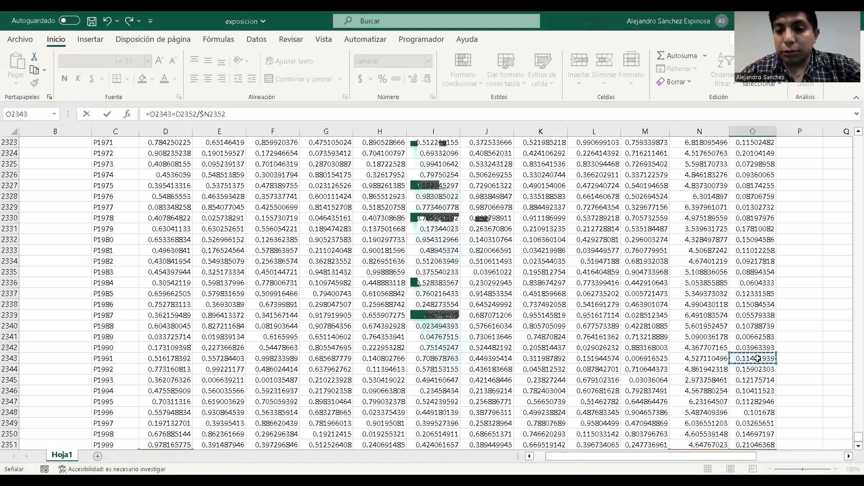
pyautogui.scroll(-4, 753, 347)
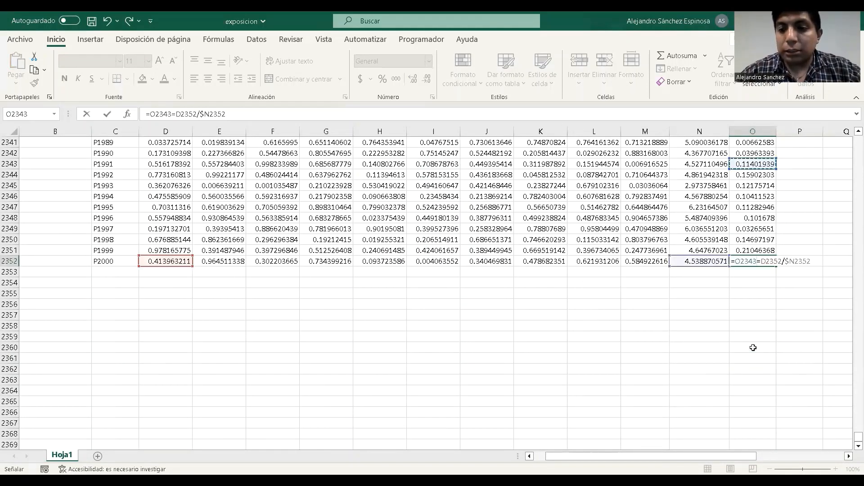
pyautogui.press('BackSpace')
pyautogui.press('BackSpace')
pyautogui.press('BackSpace')
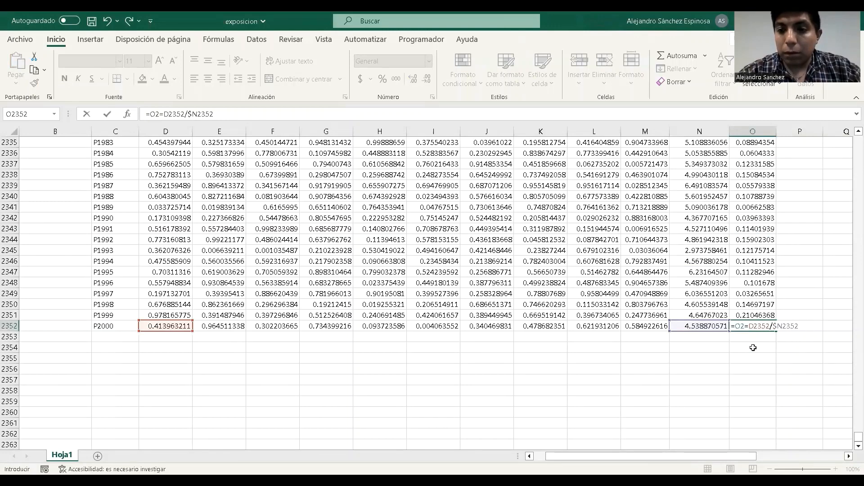
pyautogui.press('Escape')
pyautogui.click(766, 305)
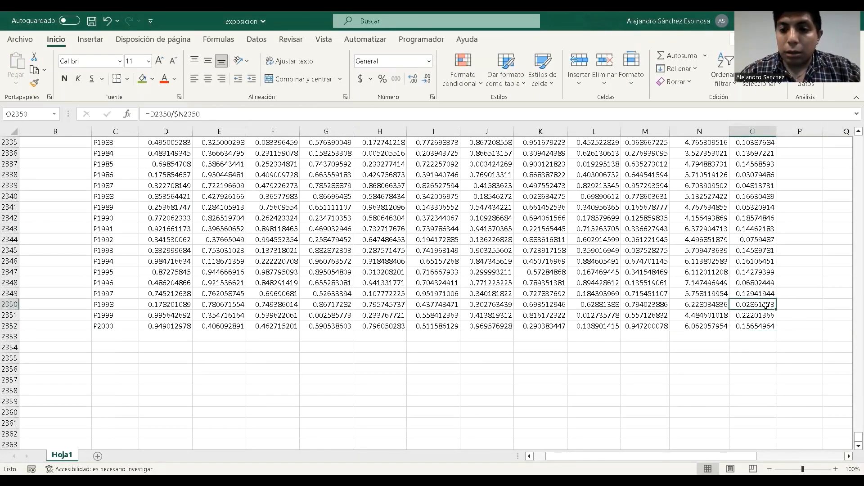
pyautogui.hotkey('ctrl', 'shift', 'Up')
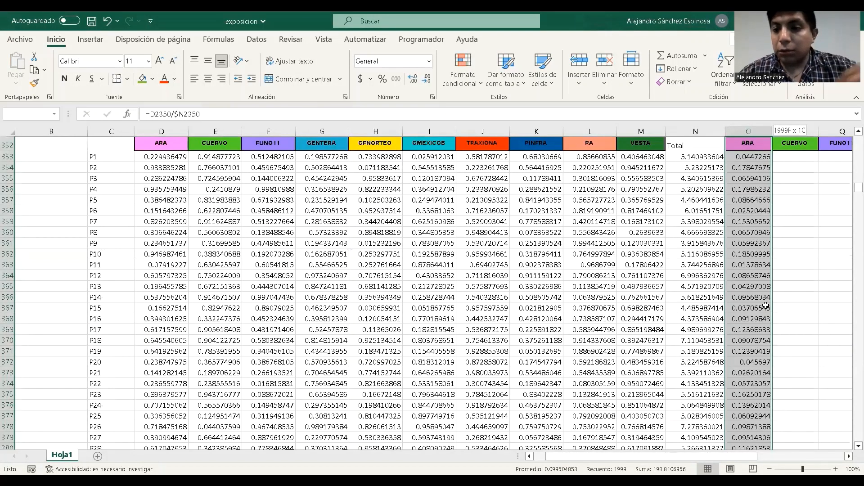
pyautogui.click(848, 456)
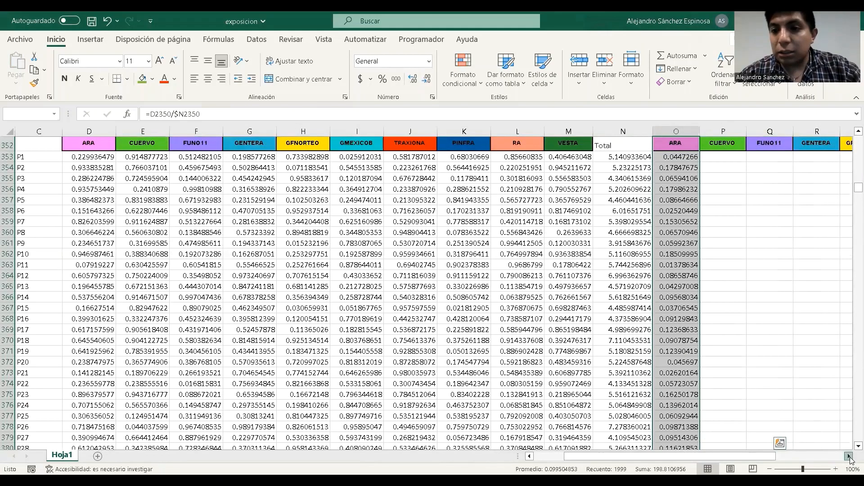
pyautogui.doubleClick(849, 457)
pyautogui.scroll(-16, 729, 394)
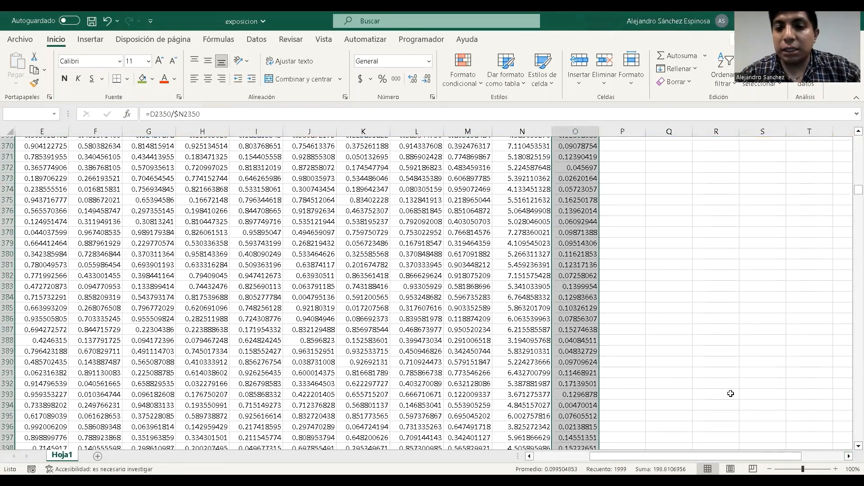
pyautogui.scroll(-20, 715, 391)
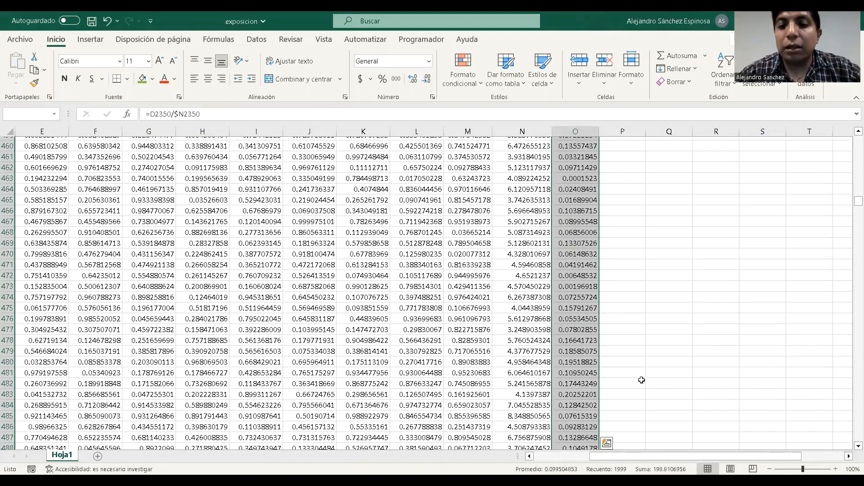
pyautogui.scroll(-12, 639, 380)
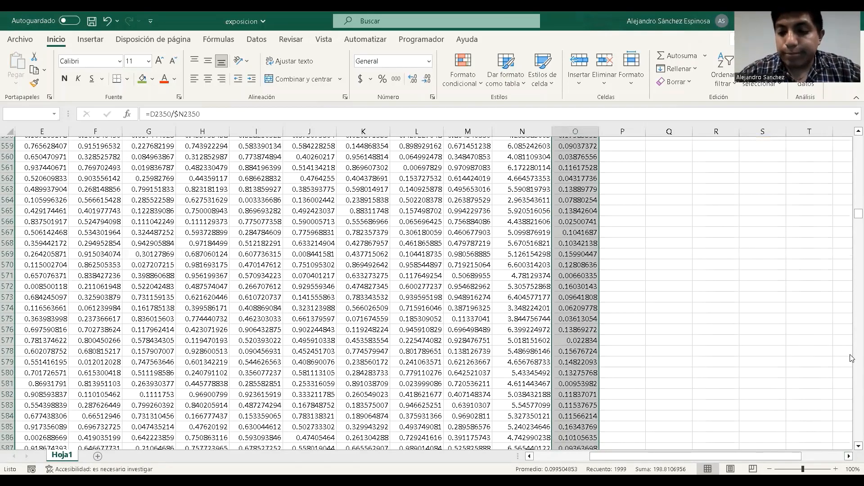
pyautogui.press('Down')
pyautogui.scroll(-4, 675, 342)
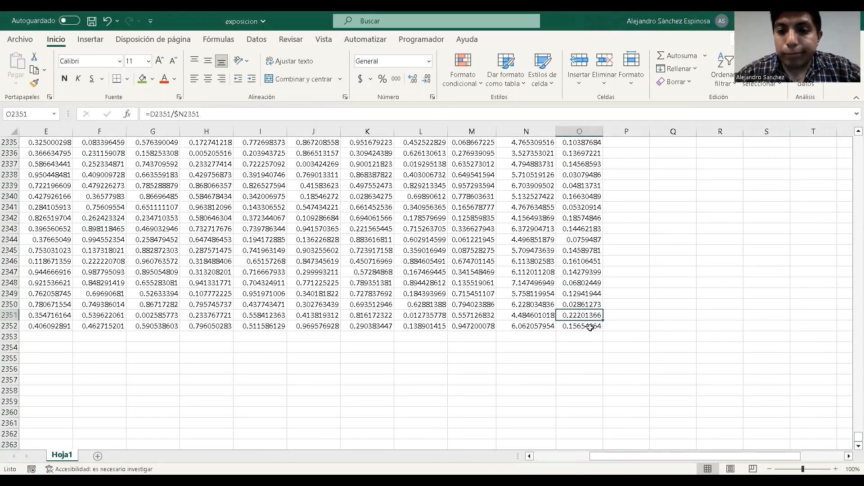
# - Copy the ARA weight formula from O2352 into P2352
pyautogui.click(588, 325)
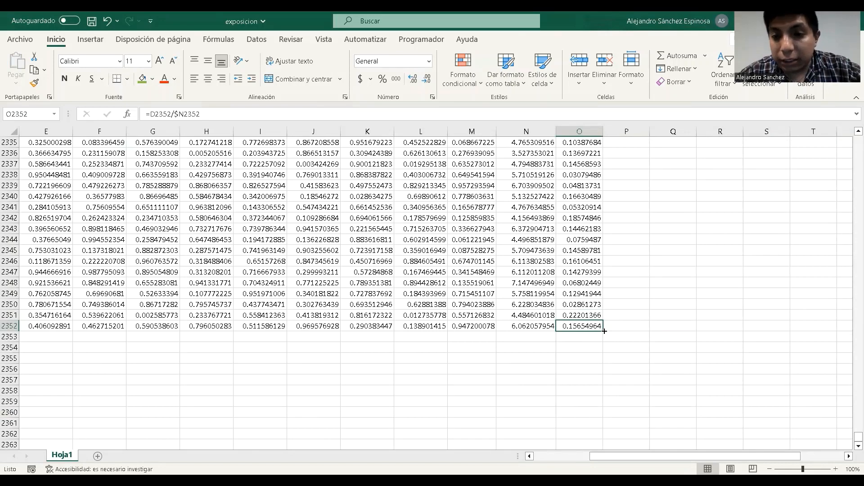
pyautogui.moveTo(604, 331); pyautogui.dragTo(641, 328)
pyautogui.click(597, 325)
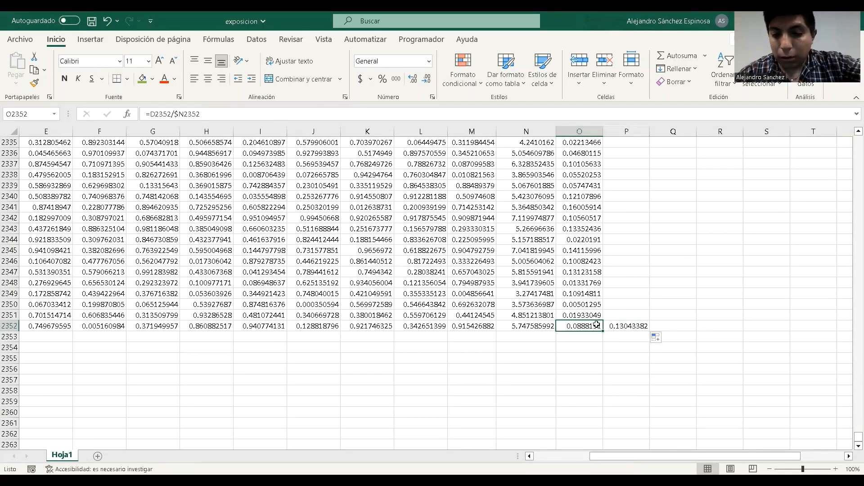
pyautogui.hotkey('ctrl', 'shift', 'Up')
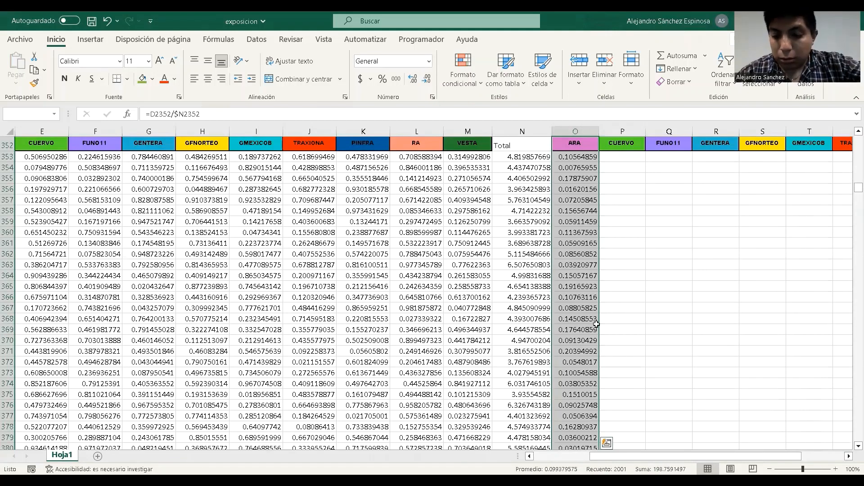
pyautogui.hotkey('ctrl', 'shift', 'Down')
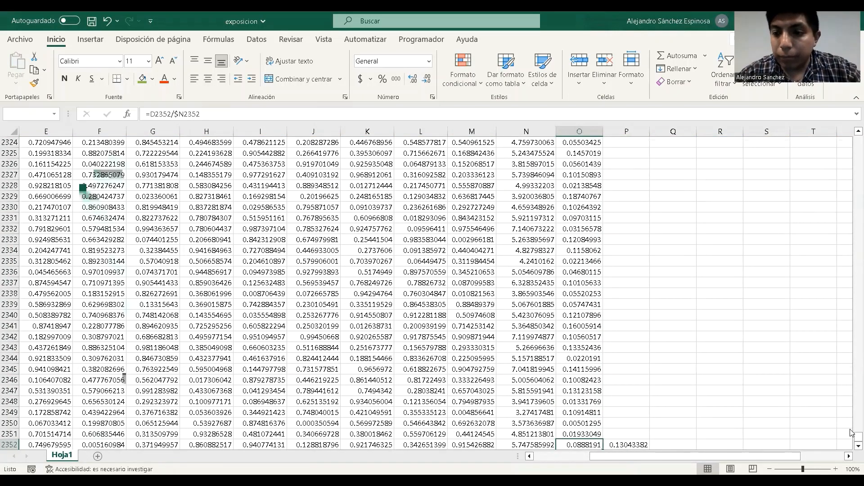
# - Fill the weight formula from O353 down to row 2352 and across all stocks through the VESTA column X
pyautogui.moveTo(858, 436); pyautogui.dragTo(851, 171)
pyautogui.scroll(-20, 743, 283)
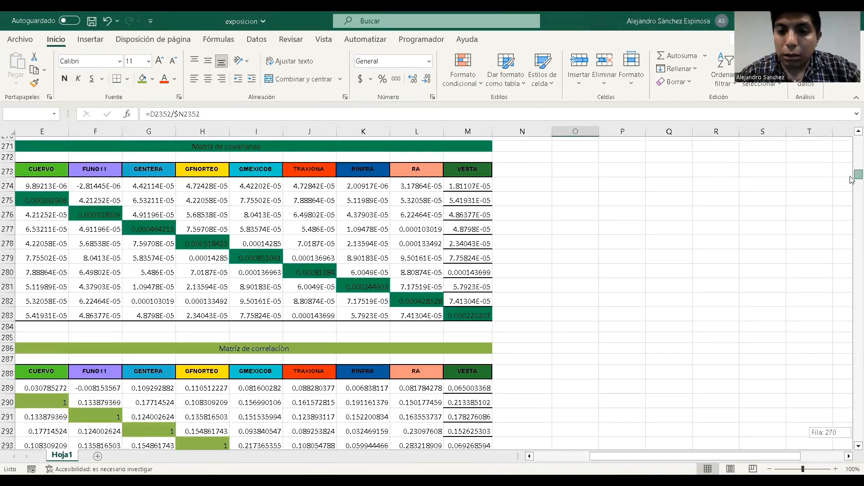
pyautogui.scroll(-2, 716, 288)
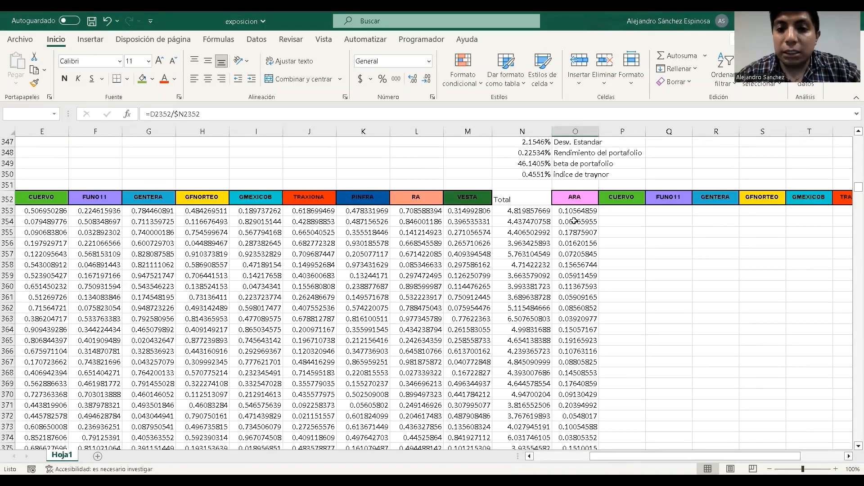
pyautogui.click(575, 210)
pyautogui.doubleClick(599, 216)
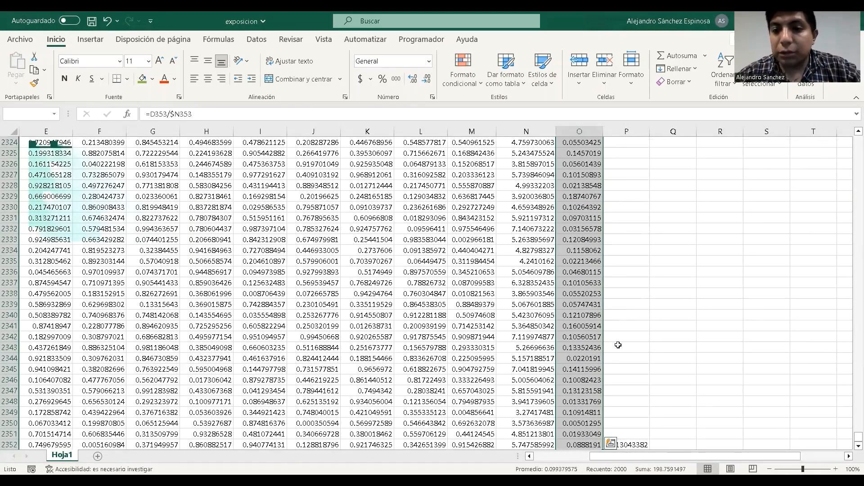
pyautogui.scroll(-4, 618, 342)
pyautogui.moveTo(603, 321); pyautogui.dragTo(797, 303)
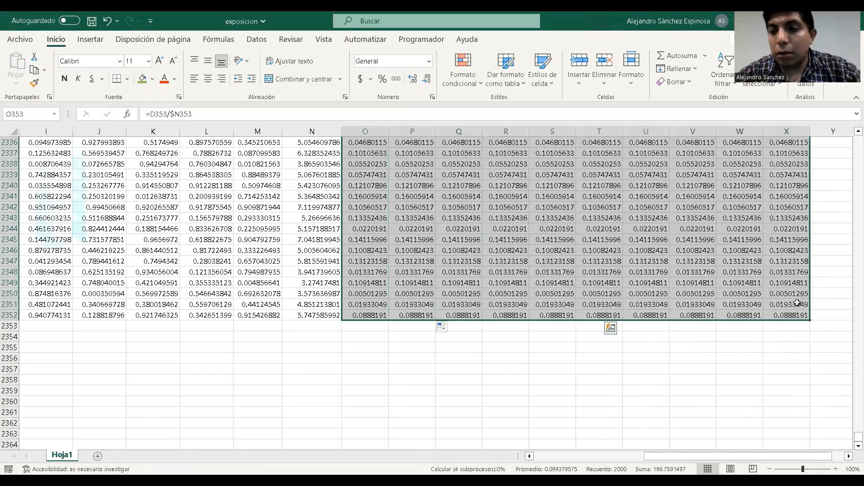
# - Add the heading "Total" in Y352, beside the VESTA weight column
pyautogui.scroll(12, 817, 363)
pyautogui.moveTo(852, 413); pyautogui.dragTo(854, 188)
pyautogui.scroll(20, 852, 210)
pyautogui.scroll(3, 831, 229)
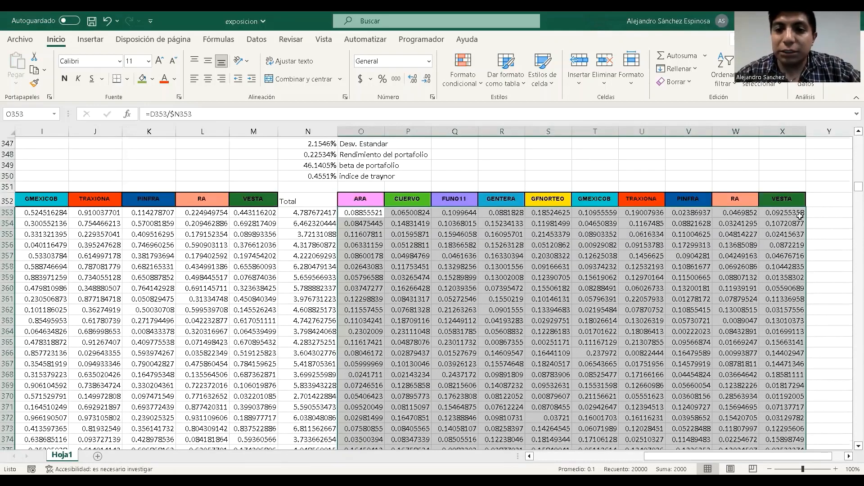
pyautogui.click(829, 201)
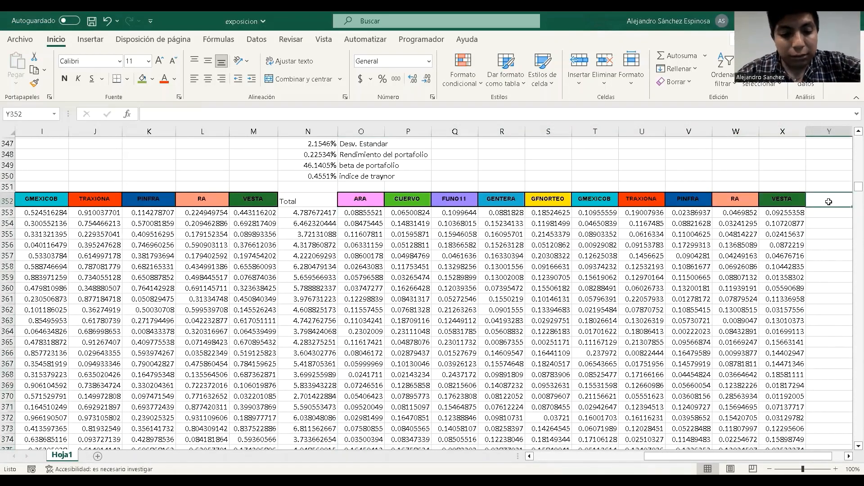
pyautogui.write('Tota')
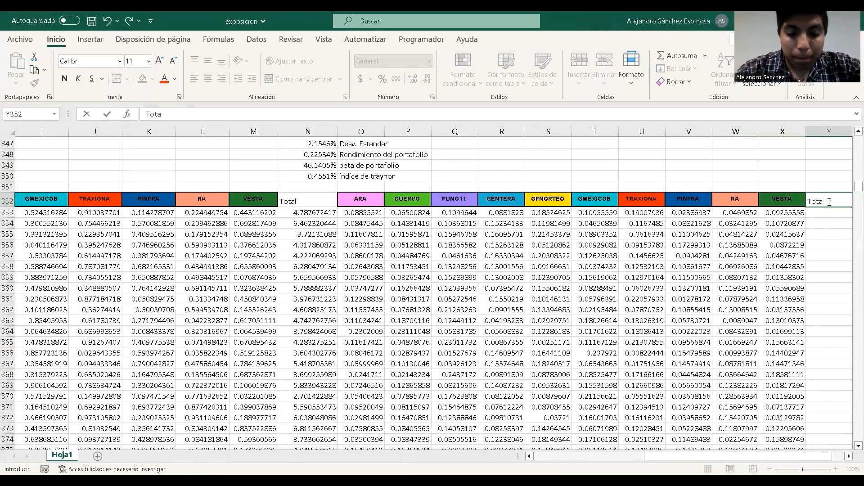
pyautogui.write('l')
pyautogui.press('Return')
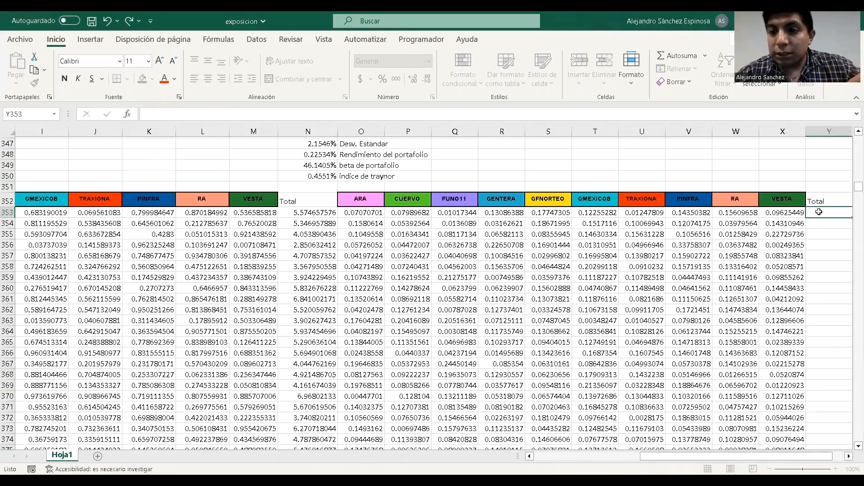
# - Sum the first portfolio's weights O353:X353 in cell Y353 with the SUMA function
pyautogui.write('=')
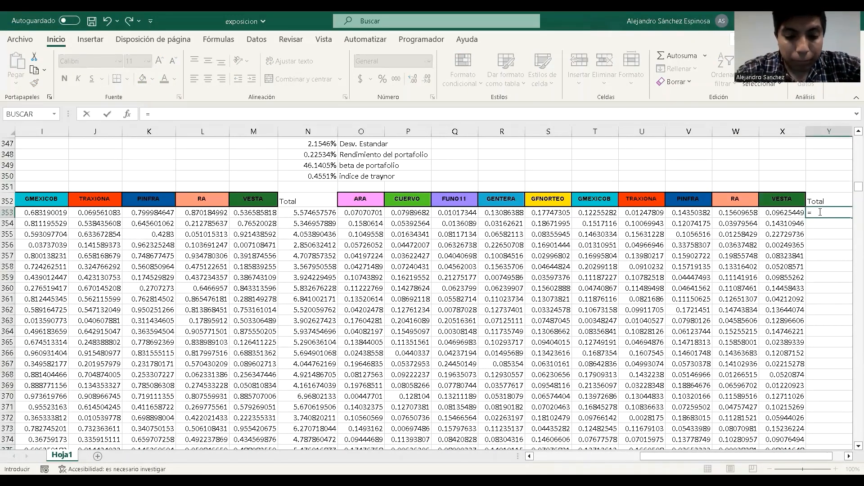
pyautogui.write('suma')
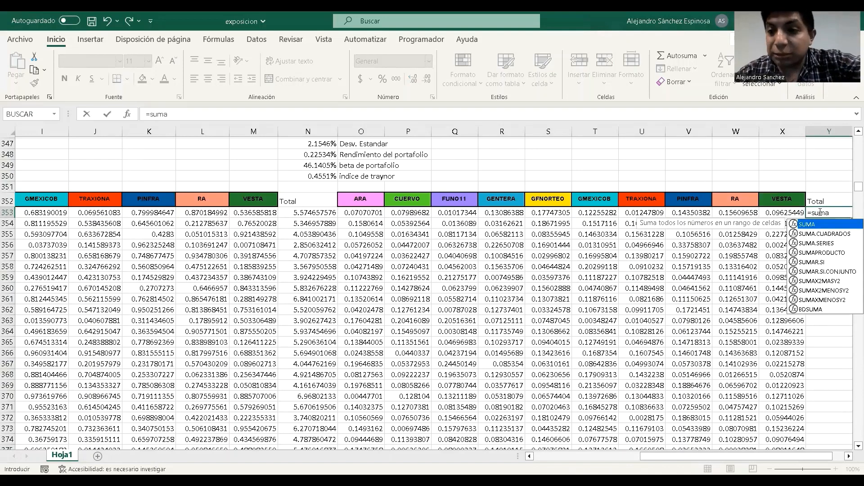
pyautogui.write('(')
pyautogui.click(777, 213)
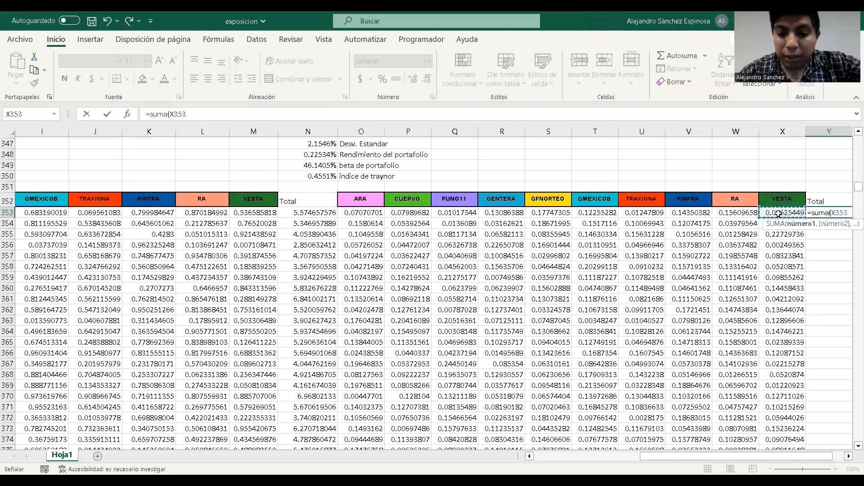
pyautogui.hotkey('shift', 'Left')
pyautogui.hotkey('shift', 'Left')
pyautogui.hotkey('shift', 'Left')
pyautogui.hotkey('shift', 'Left')
pyautogui.hotkey('shift', 'Left')
pyautogui.hotkey('shift', 'Left')
pyautogui.hotkey('shift', 'Left')
pyautogui.hotkey('shift', 'Left')
pyautogui.hotkey('shift', 'Left')
pyautogui.press('Return')
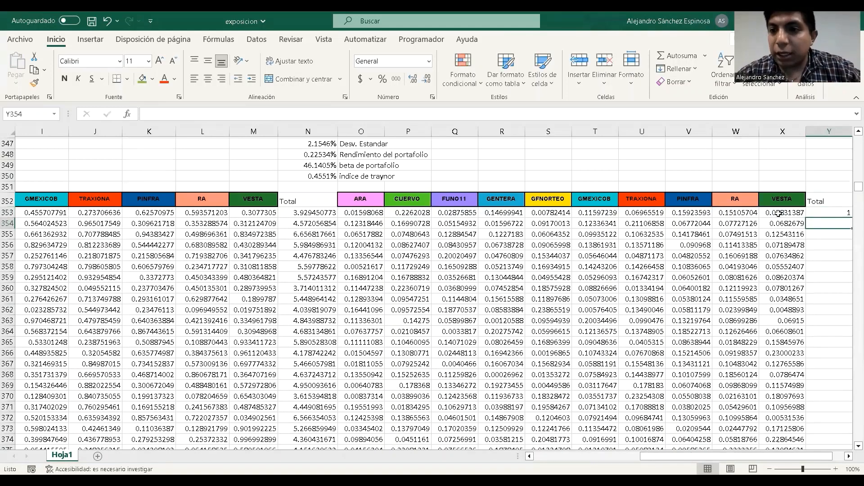
# - Format the weight total in Y353 as a percentage and fill it down for all portfolios
pyautogui.click(844, 215)
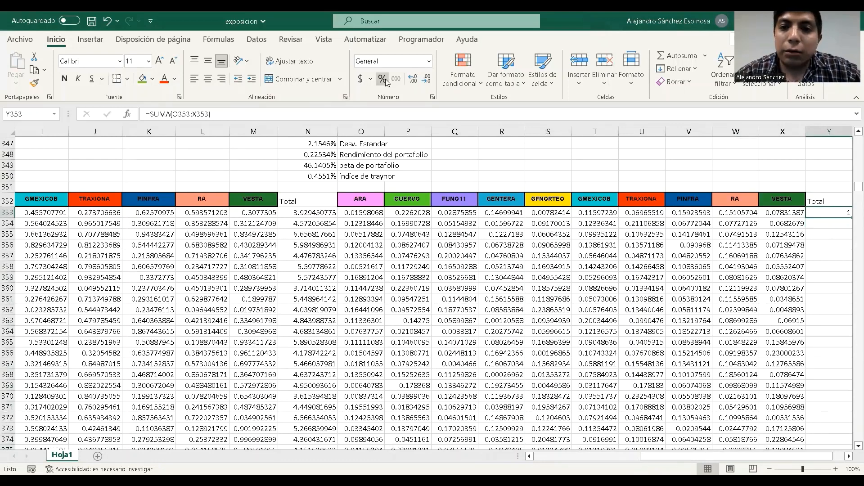
pyautogui.hotkey('ctrl', 'shift', '5')
pyautogui.hscroll(3, 703, 218)
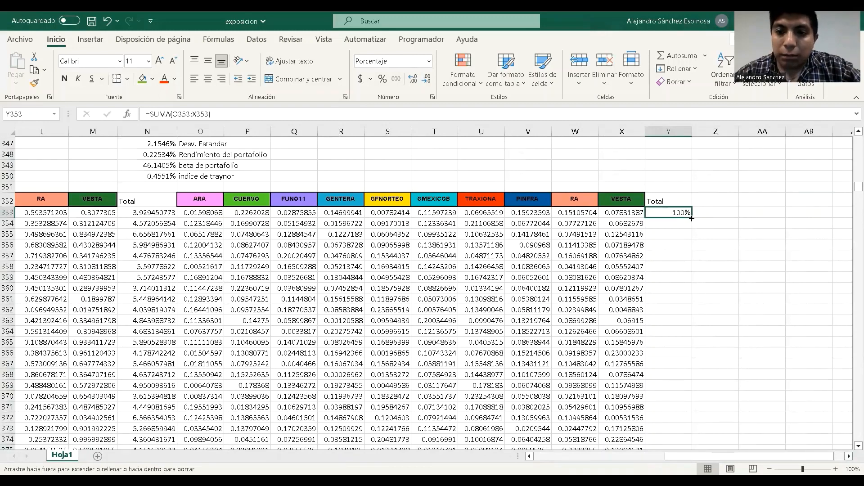
pyautogui.doubleClick(691, 218)
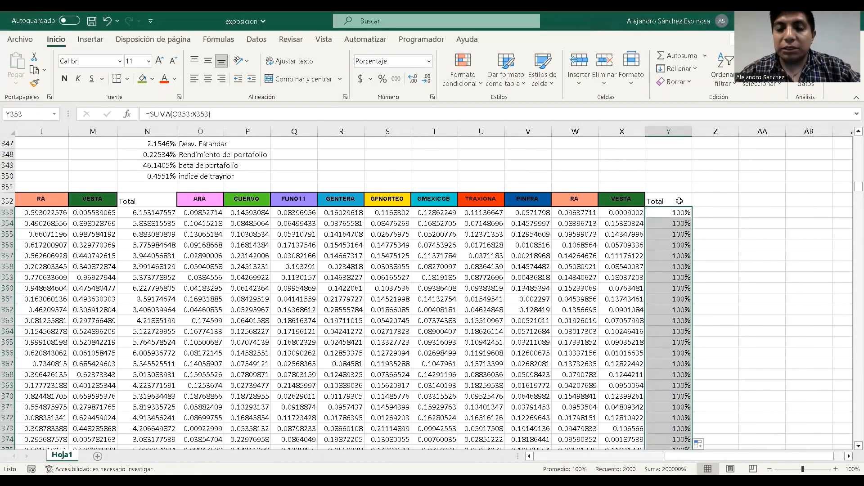
pyautogui.click(703, 196)
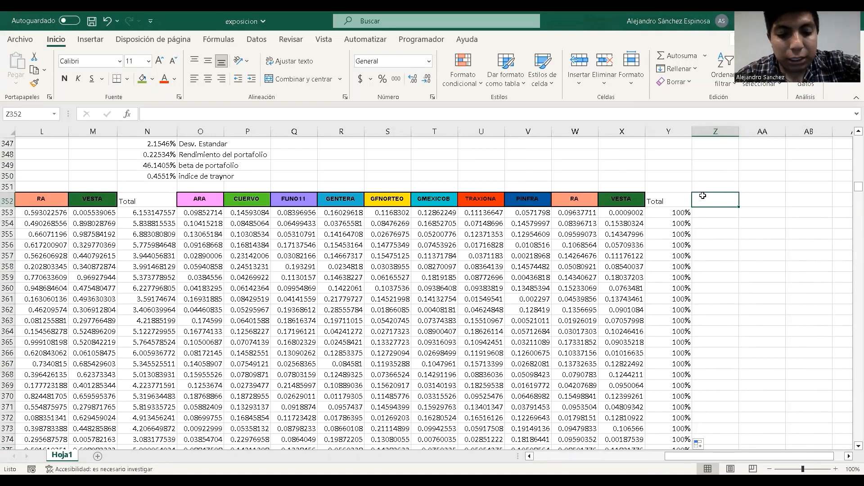
pyautogui.write('R')
pyautogui.press('BackSpace')
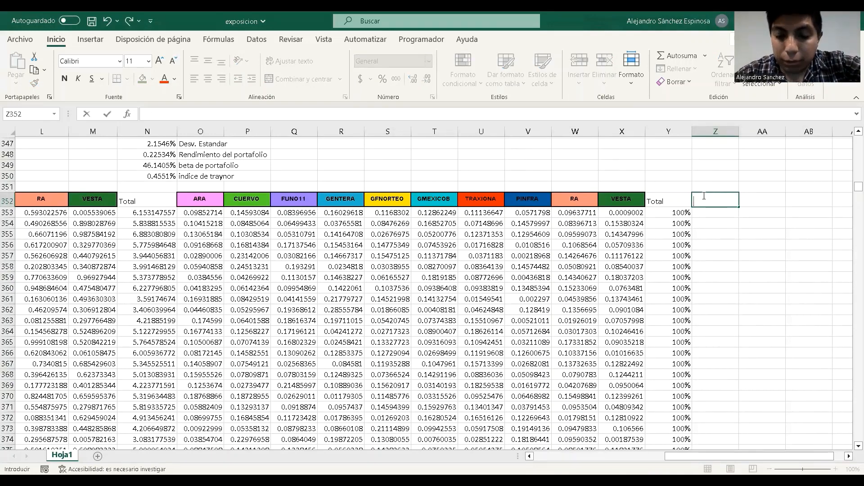
pyautogui.write('Rendimiento')
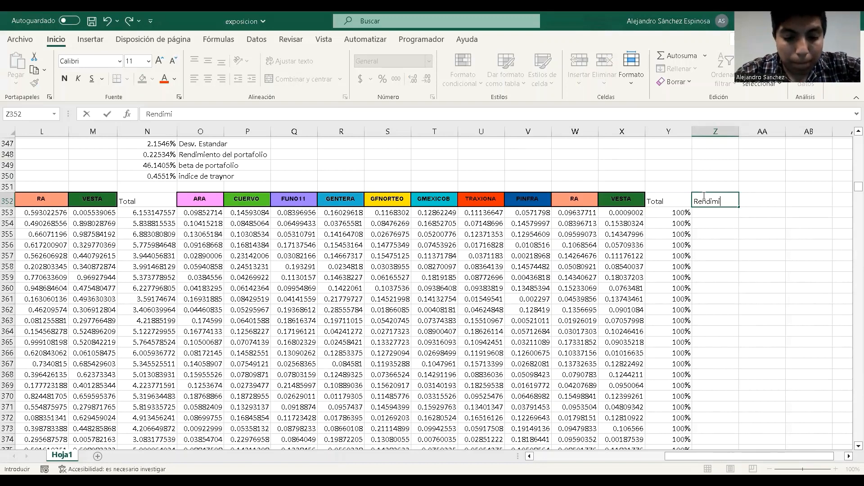
pyautogui.press('BackSpace')
pyautogui.press('BackSpace')
pyautogui.press('BackSpace')
pyautogui.press('BackSpace')
pyautogui.press('BackSpace')
pyautogui.press('BackSpace')
pyautogui.press('BackSpace')
pyautogui.press('BackSpace')
pyautogui.press('BackSpace')
pyautogui.press('BackSpace')
pyautogui.press('BackSpace')
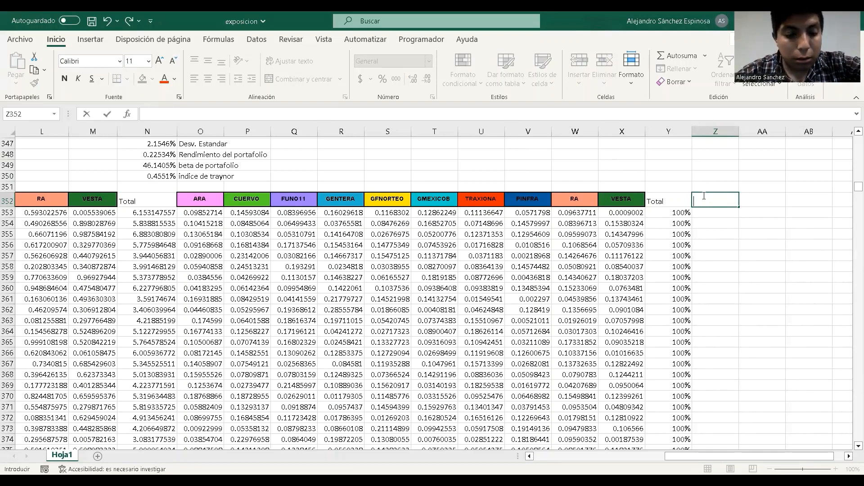
pyautogui.press('BackSpace')
pyautogui.press('BackSpace')
pyautogui.press('BackSpace')
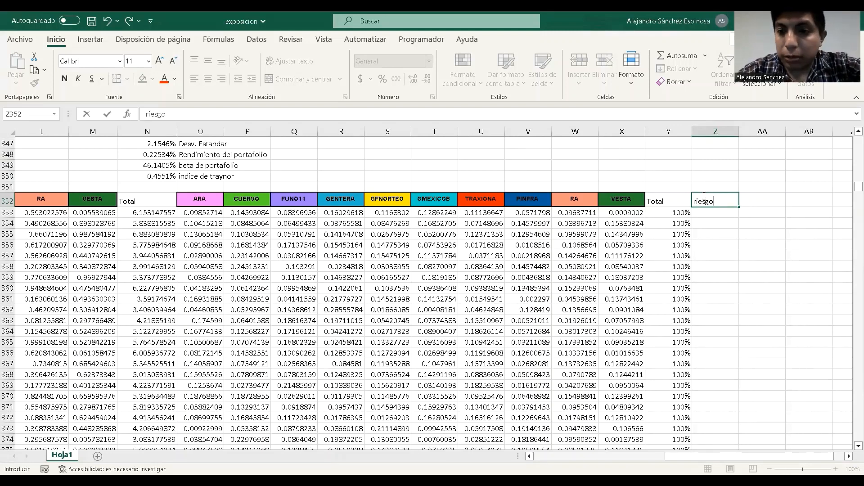
# - Enter the heading "riesgo" in Z352 and select the cell below it
pyautogui.write('riesgo')
pyautogui.click(711, 214)
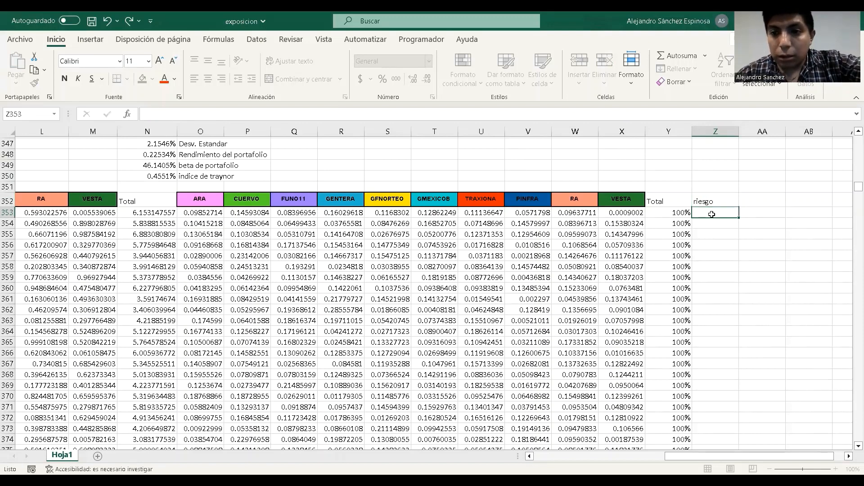
pyautogui.write('=')
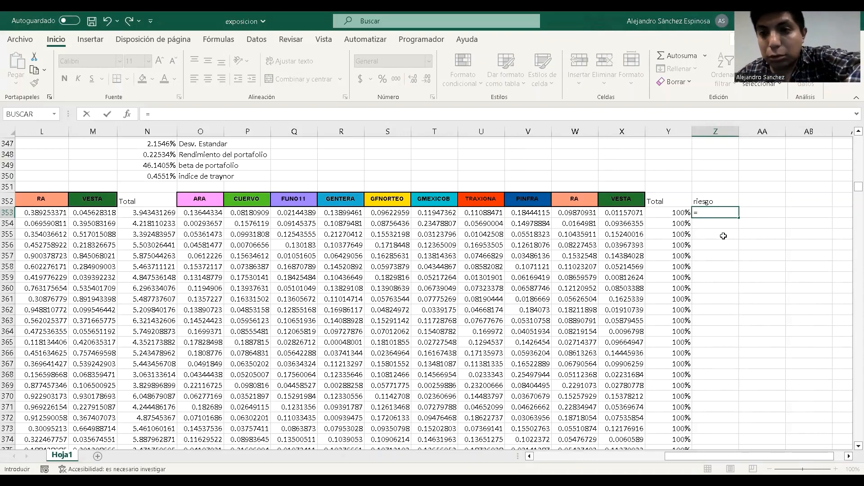
pyautogui.press('BackSpace')
pyautogui.click(720, 213)
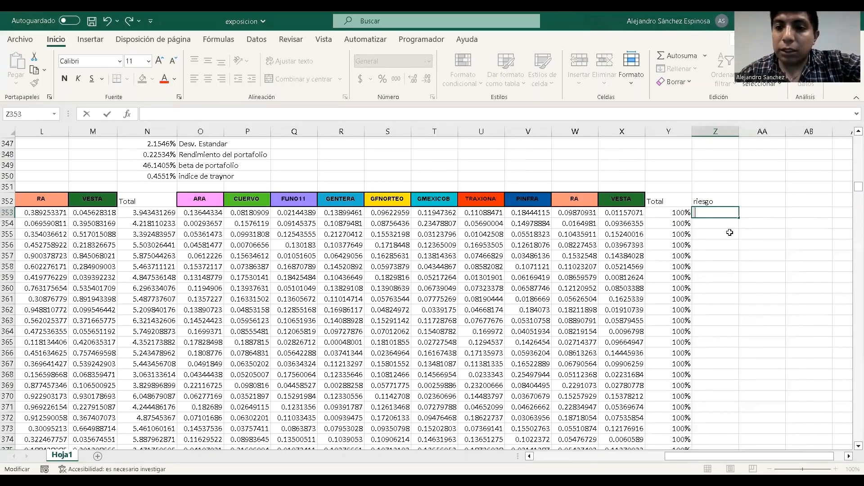
pyautogui.click(730, 232)
pyautogui.click(716, 212)
pyautogui.hotkey('ctrl', 'shift', 'Down')
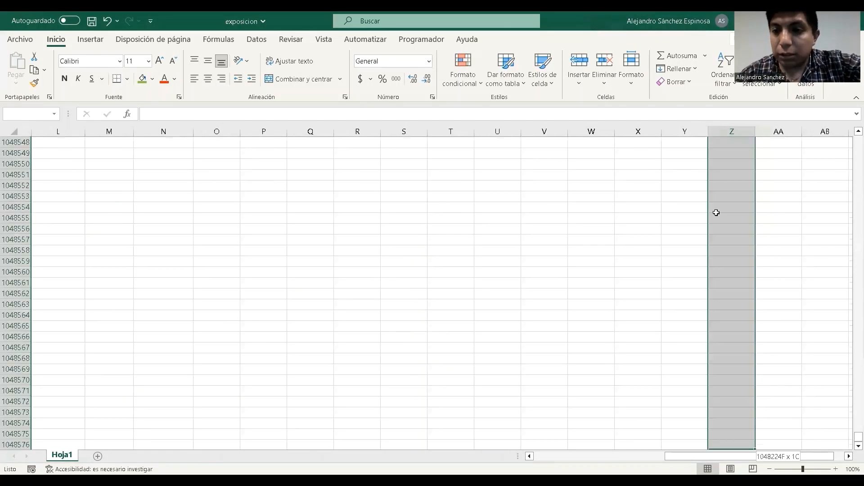
pyautogui.hotkey('ctrl', 'shift', 'Up')
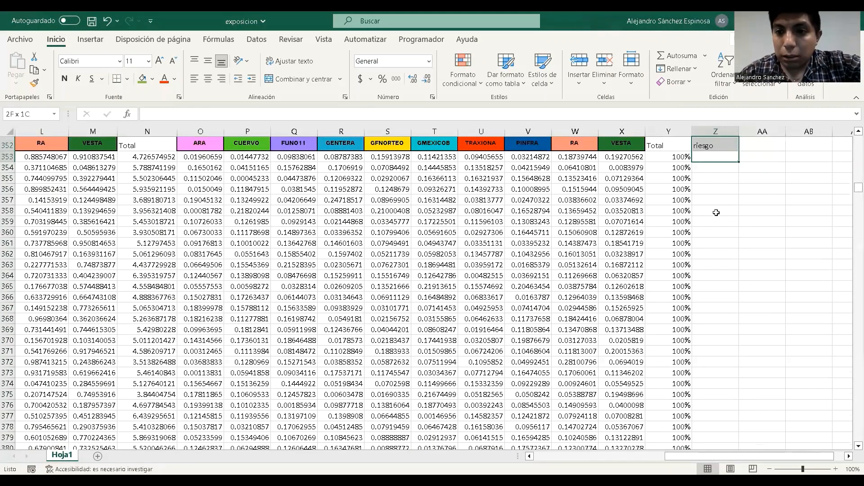
# - Start the risk formula in Z353 with the square-root function RAIZ
pyautogui.click(715, 156)
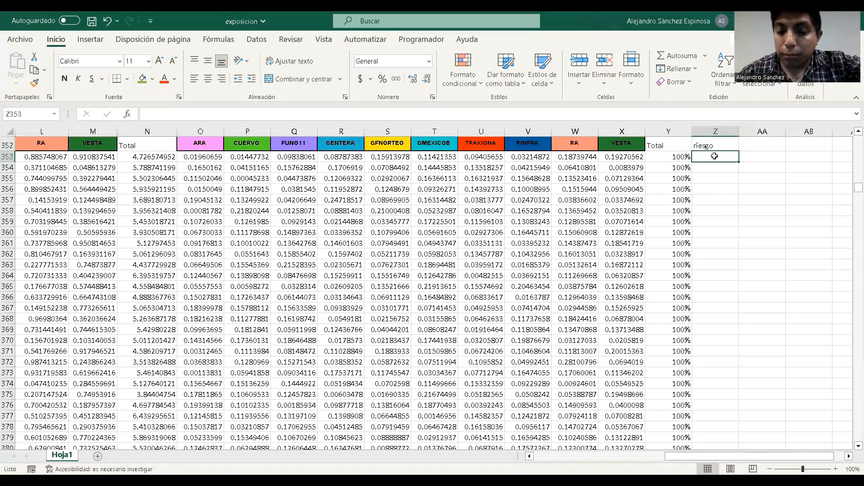
pyautogui.write('=')
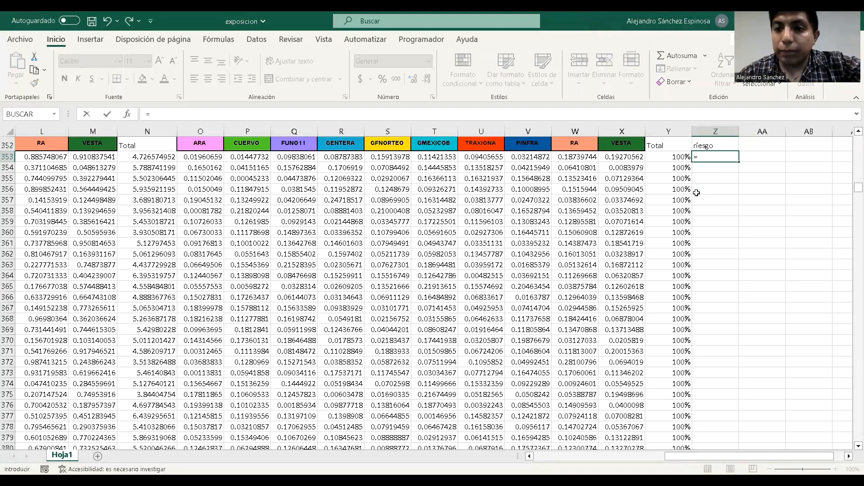
pyautogui.click(849, 457)
pyautogui.click(848, 456)
pyautogui.click(848, 456)
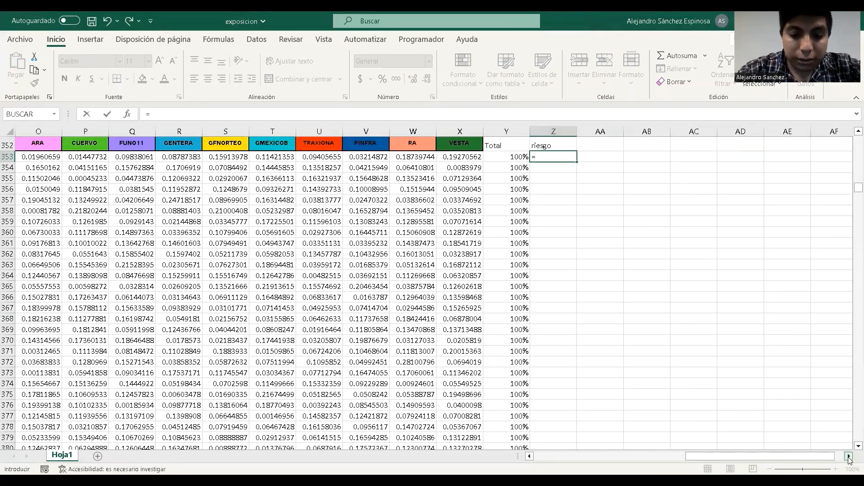
pyautogui.write('raiz')
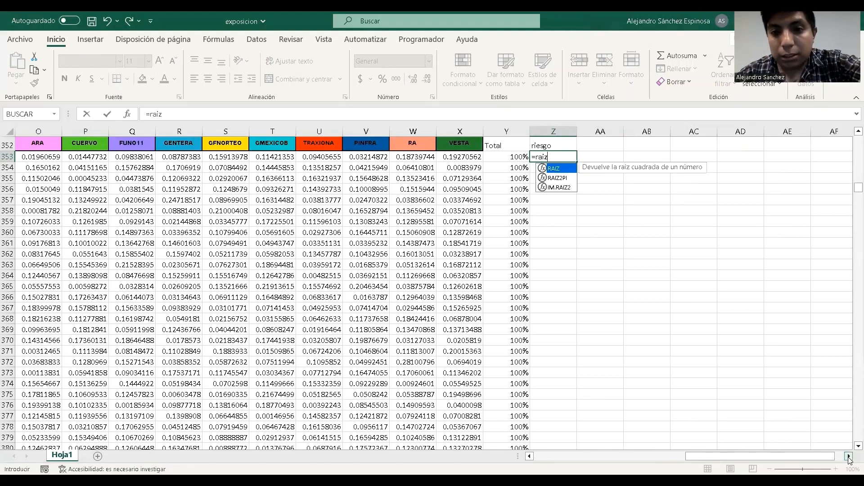
pyautogui.write('(')
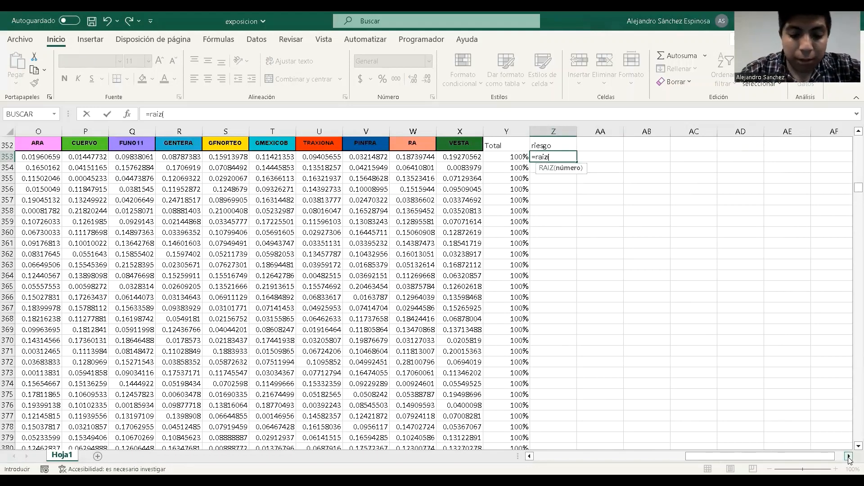
pyautogui.write('mmul')
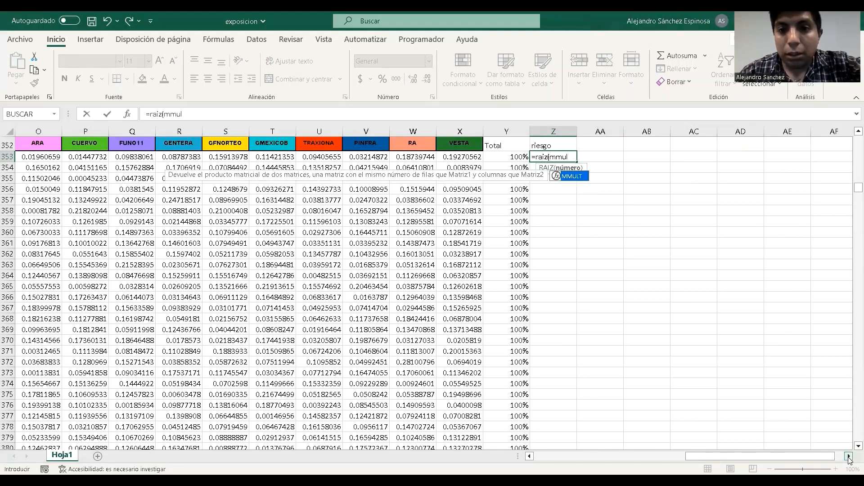
pyautogui.write('(')
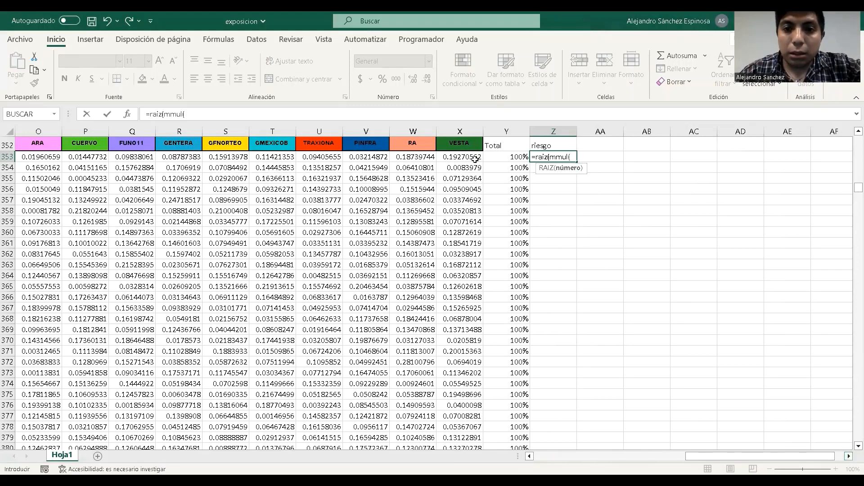
pyautogui.moveTo(468, 156); pyautogui.dragTo(391, 161)
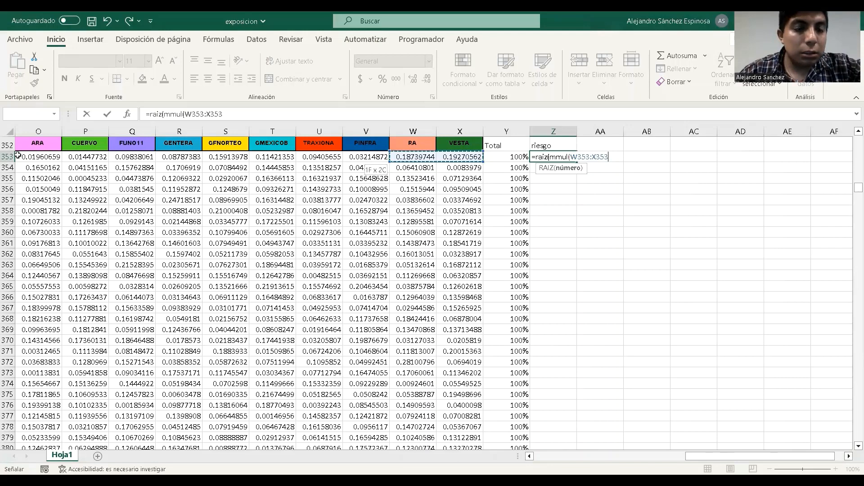
pyautogui.moveTo(18, 156); pyautogui.dragTo(153, 158)
pyautogui.click(674, 156)
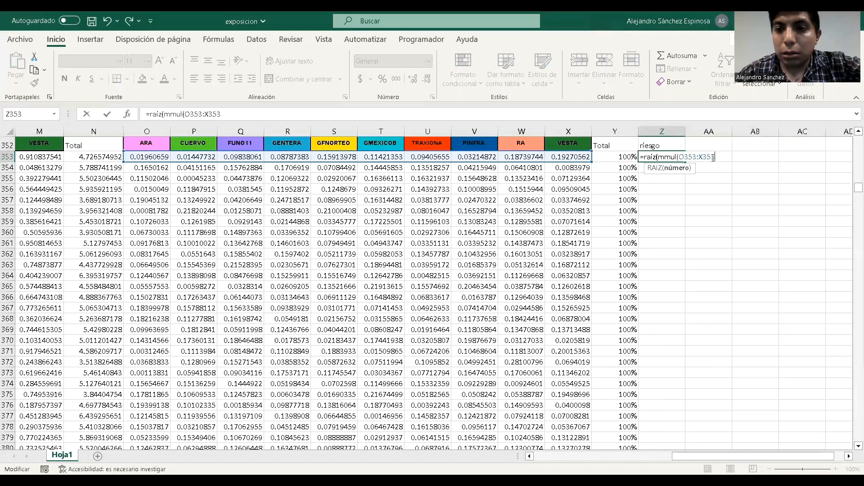
pyautogui.moveTo(714, 157); pyautogui.dragTo(658, 158)
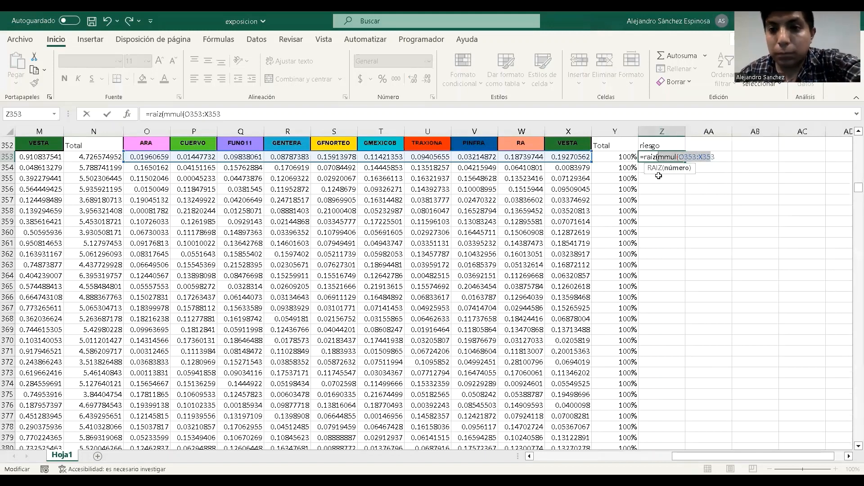
pyautogui.write('3')
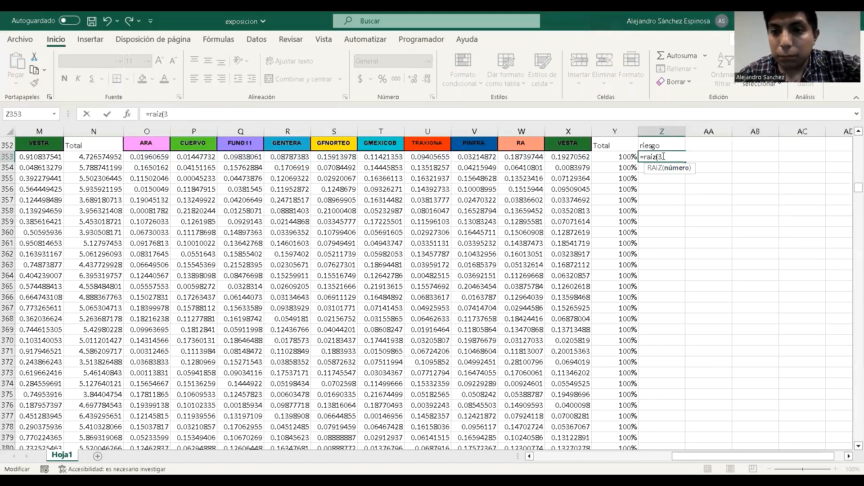
pyautogui.press('BackSpace')
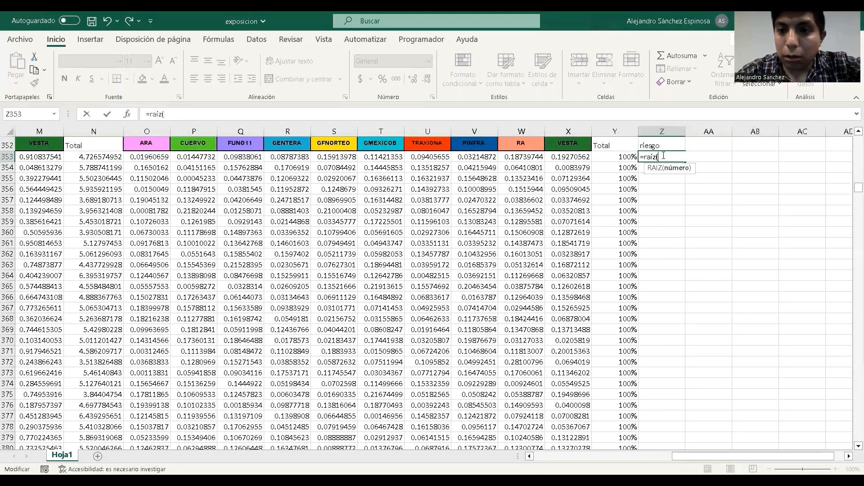
# - Nest MMULT inside RAIZ with the first portfolio's weights O353:X353 as its first matrix
pyautogui.write('mm')
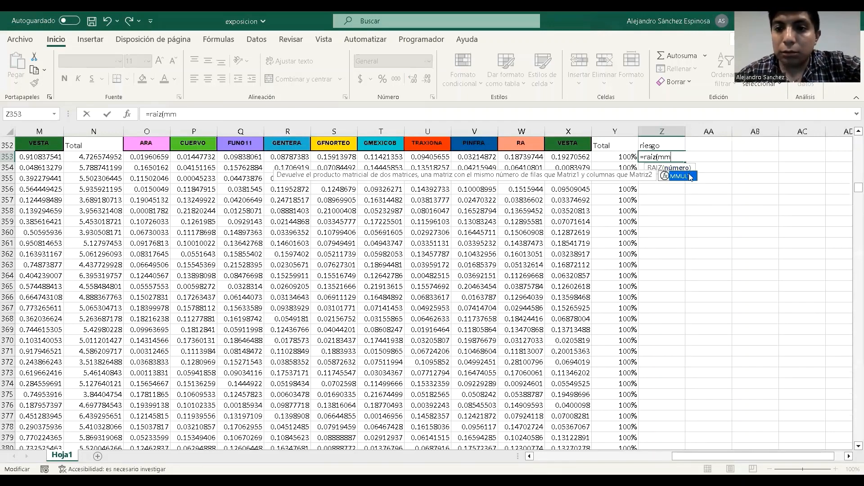
pyautogui.press('Tab')
pyautogui.click(582, 157)
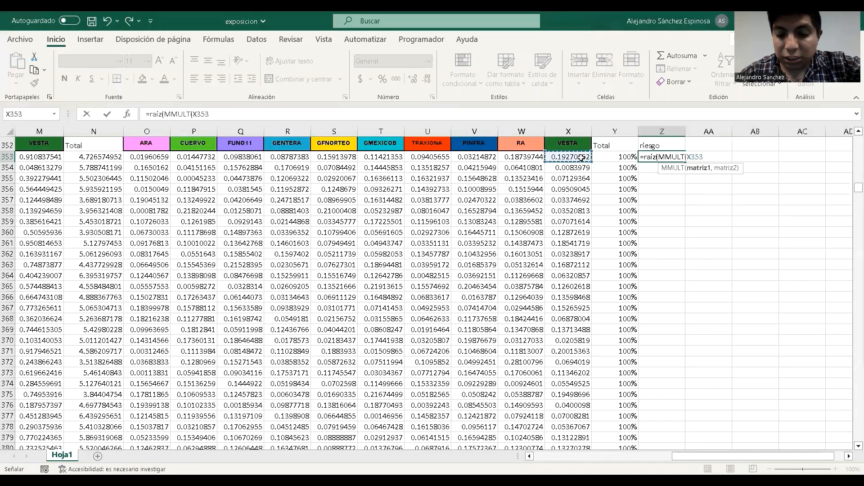
pyautogui.hotkey('shift', 'Left')
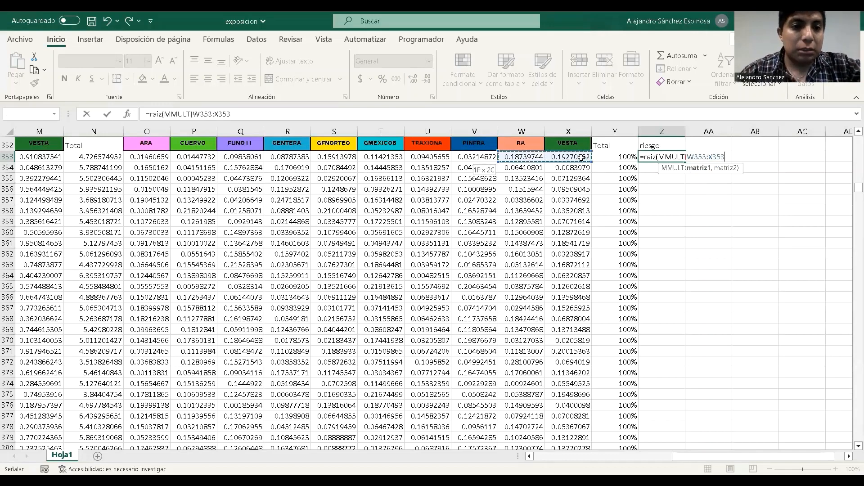
pyautogui.hotkey('shift', 'Left')
pyautogui.hotkey('shift', 'Left')
pyautogui.hotkey('shift', 'Left')
pyautogui.hotkey('shift', 'Left')
pyautogui.hotkey('shift', 'Left')
pyautogui.hotkey('shift', 'Left')
pyautogui.hotkey('shift', 'Left')
pyautogui.hotkey('shift', 'Left')
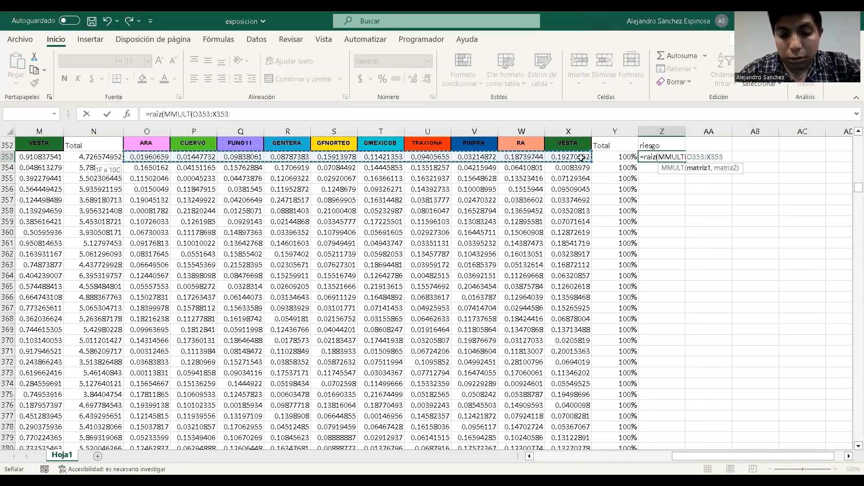
pyautogui.write(',')
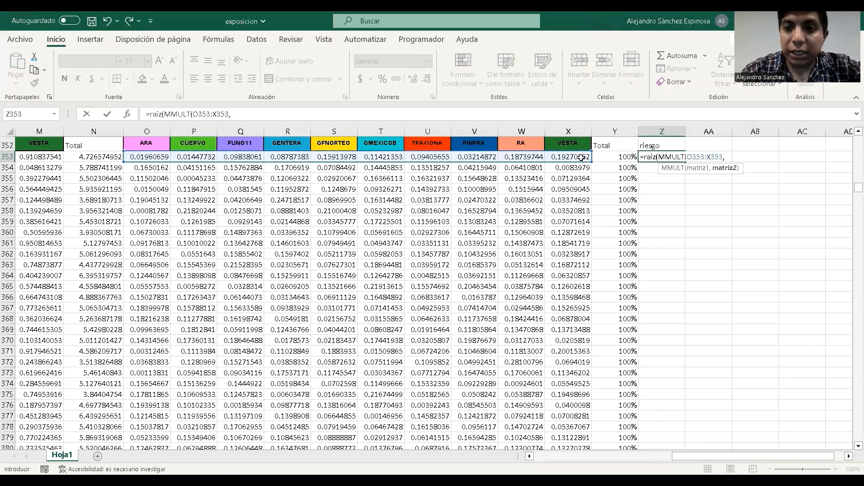
# - Nest a second MMULT as the second matrix, taking the covariance matrix D274:M283 as its first argument
pyautogui.write('mmult')
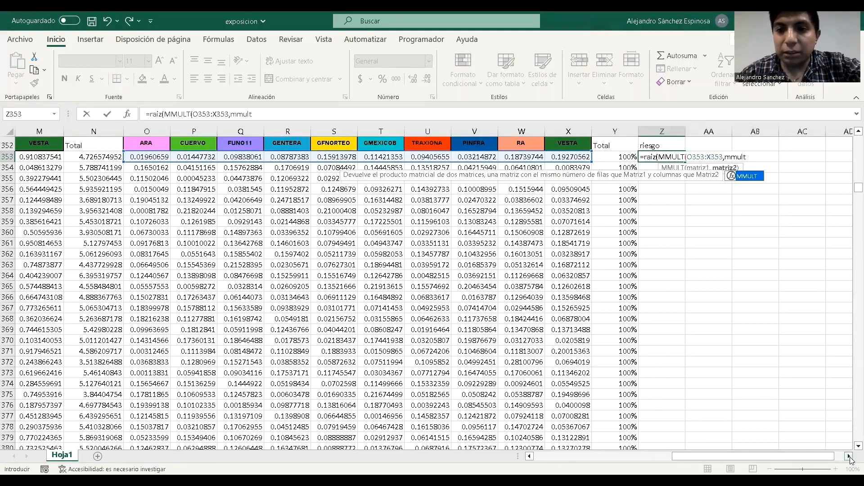
pyautogui.hscroll(3, 739, 344)
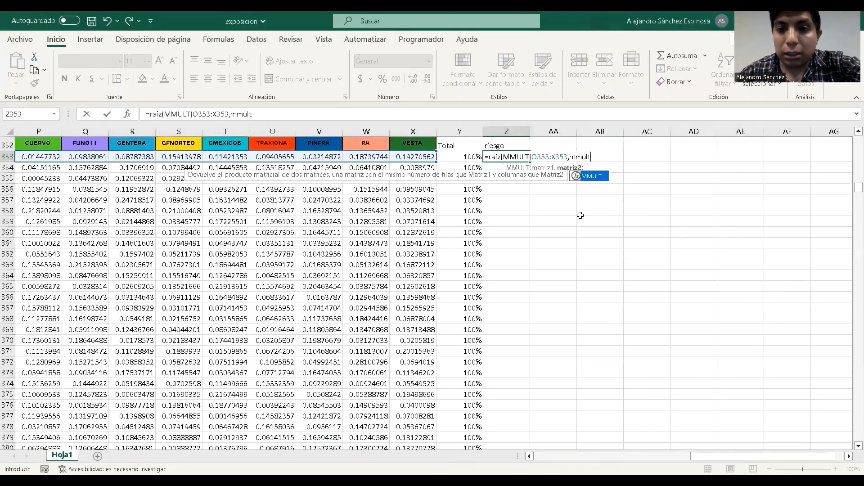
pyautogui.doubleClick(595, 180)
pyautogui.moveTo(687, 455); pyautogui.dragTo(532, 455)
pyautogui.scroll(20, 495, 383)
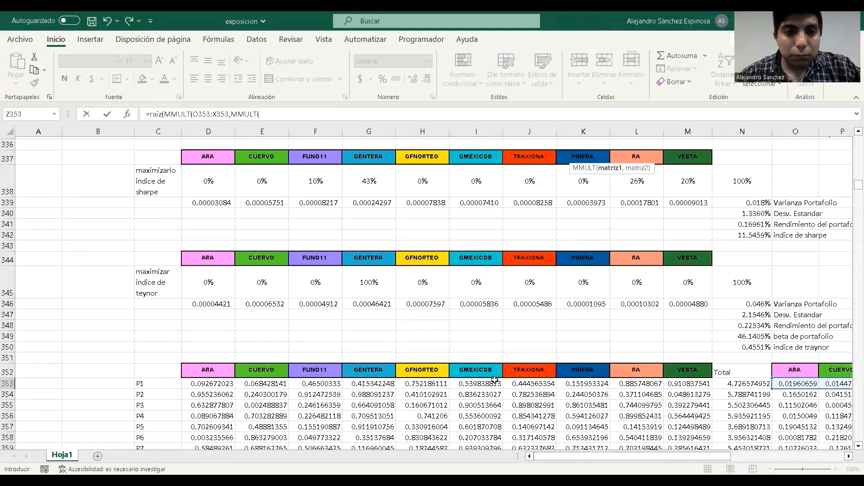
pyautogui.scroll(6, 493, 377)
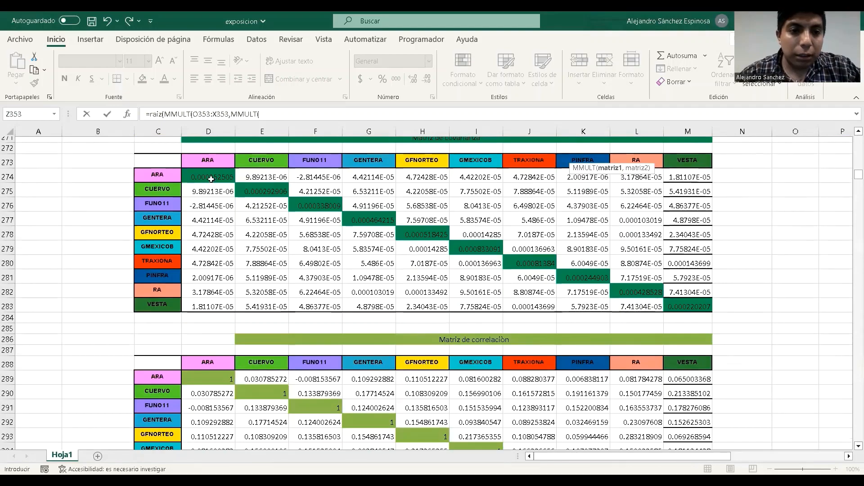
pyautogui.click(211, 178)
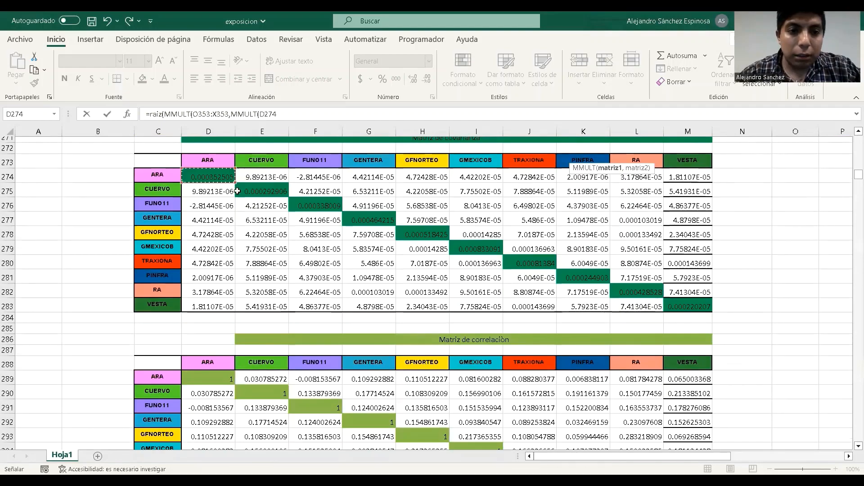
pyautogui.keyDown('shift'); pyautogui.click(678, 303); pyautogui.keyUp('shift')
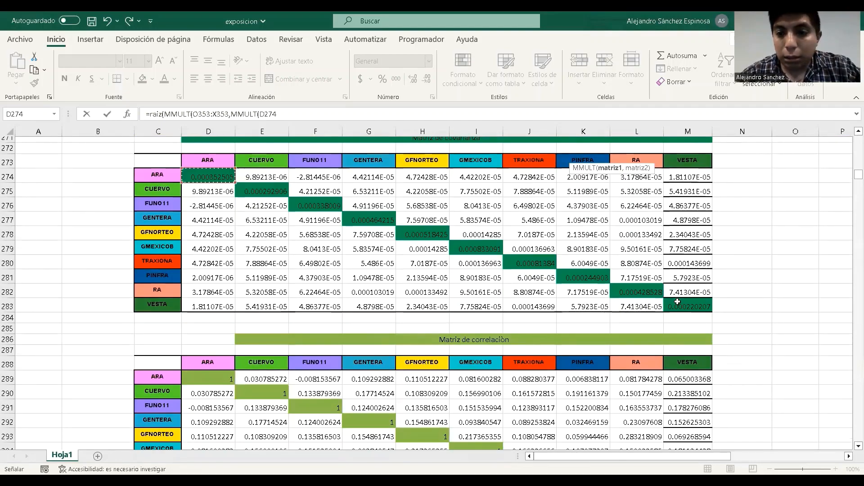
# - Make the covariance matrix reference in the Z353 formula absolute, as $D$274:$M$283
pyautogui.scroll(-12, 748, 429)
pyautogui.scroll(-10, 749, 429)
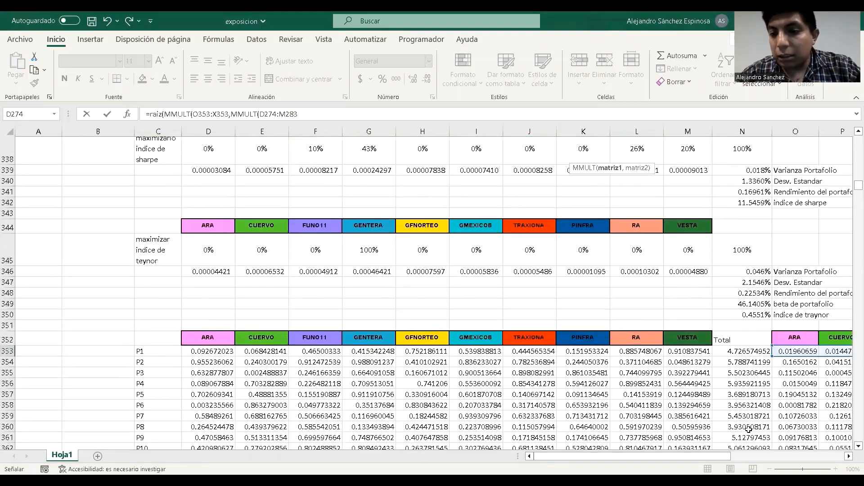
pyautogui.click(849, 456)
pyautogui.click(849, 458)
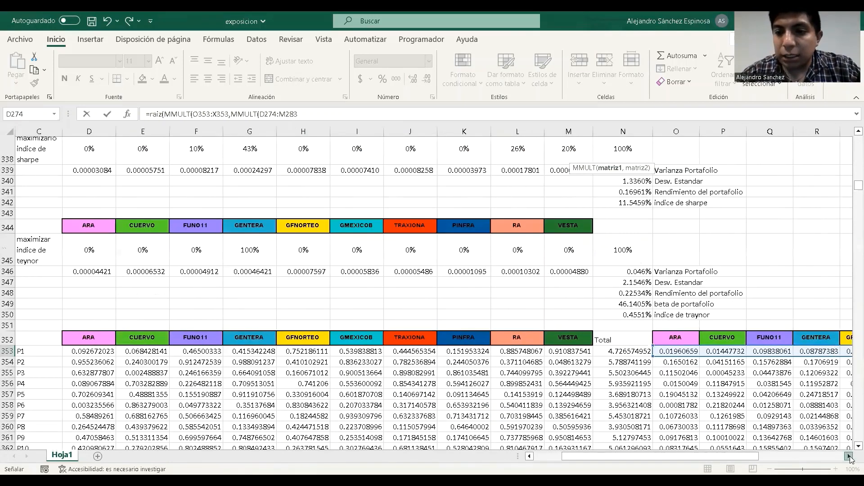
pyautogui.click(849, 457)
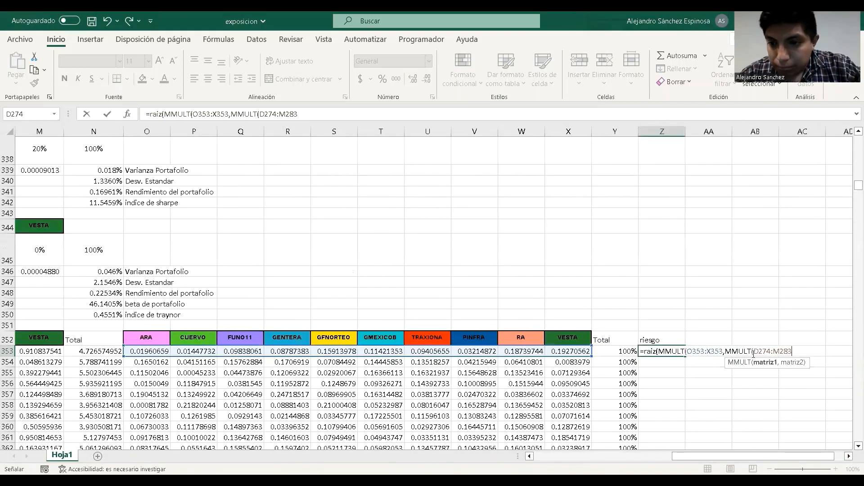
pyautogui.click(755, 352)
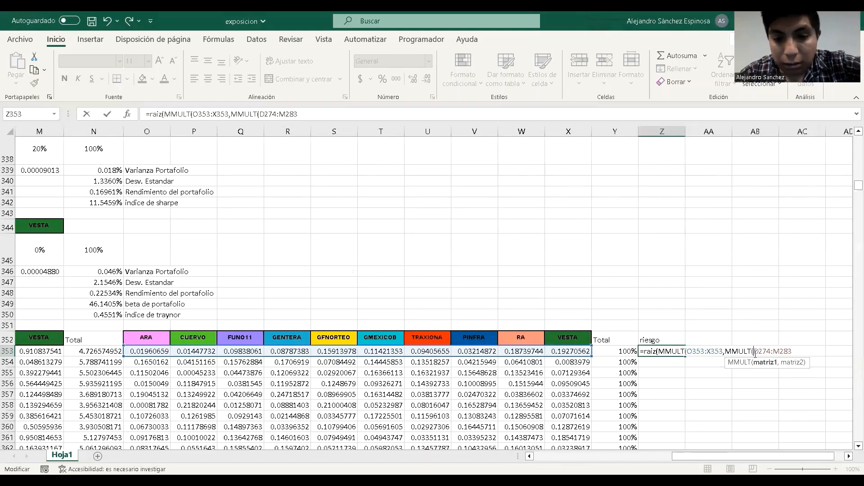
pyautogui.press('F4')
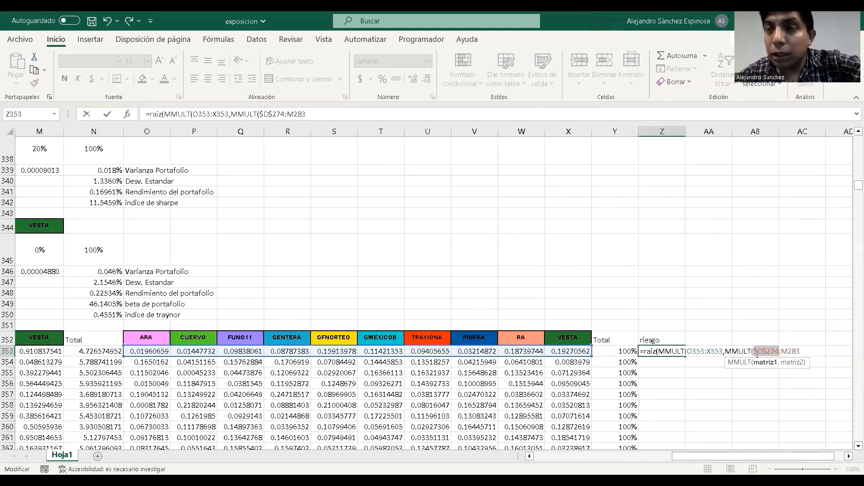
pyautogui.click(795, 351)
pyautogui.press('F4')
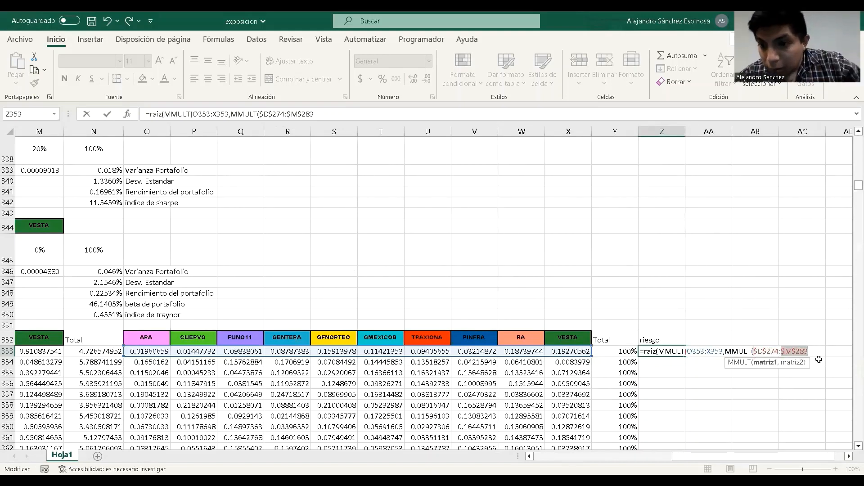
# - Complete the inner MMULT in Z353 with TRANSPONER of the portfolio weights O353:X353 as its second matrix
pyautogui.click(813, 350)
pyautogui.write(',')
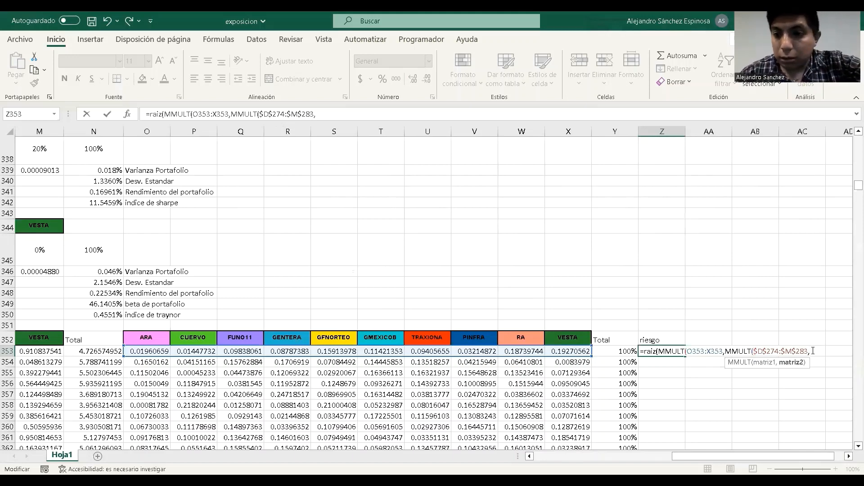
pyautogui.write('trans')
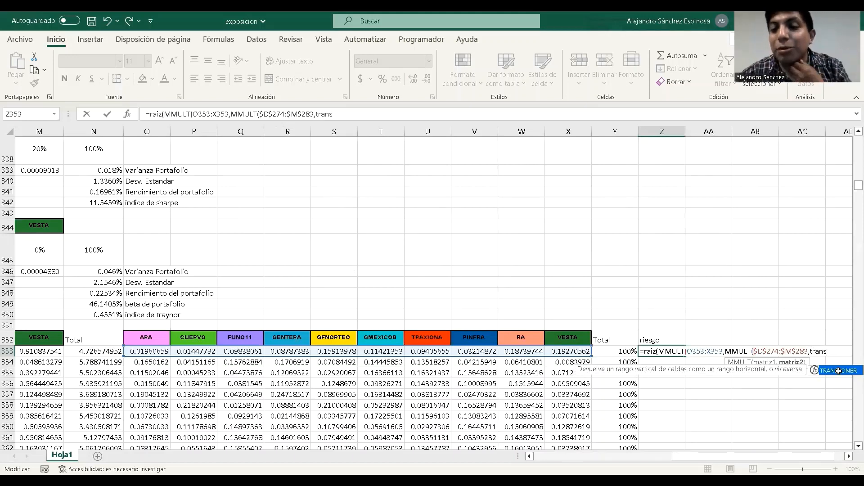
pyautogui.doubleClick(838, 371)
pyautogui.click(580, 352)
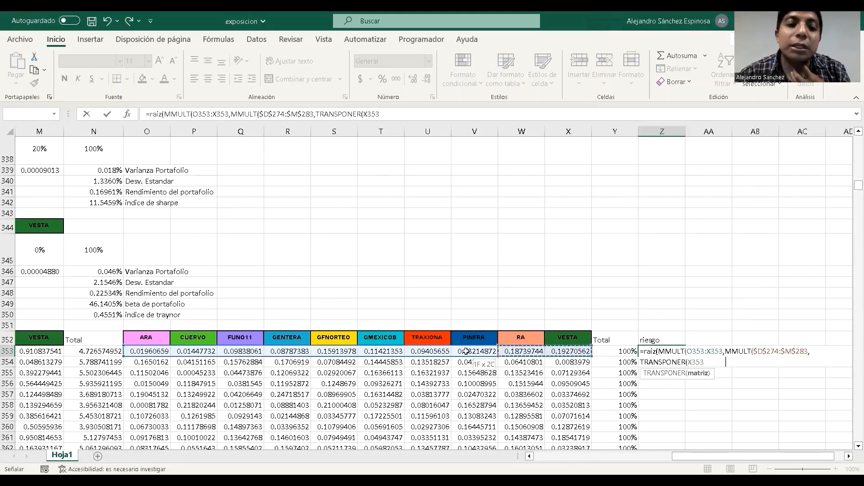
pyautogui.keyDown('shift'); pyautogui.click(153, 350); pyautogui.keyUp('shift')
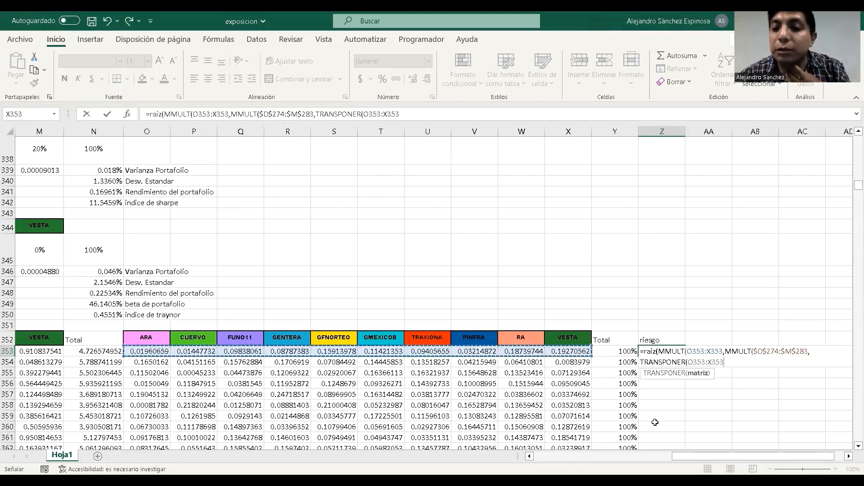
pyautogui.write(')')
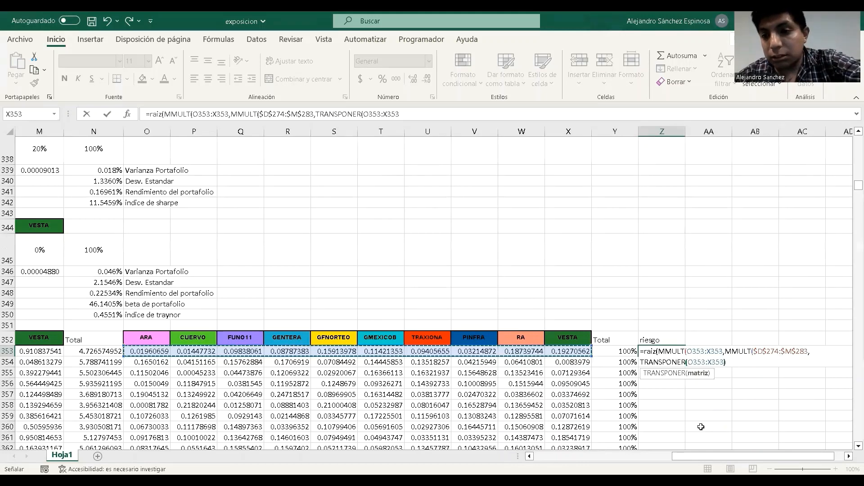
# - Close the nested risk formula, enter it as an array formula, and fill it down the riesgo column for all portfolios
pyautogui.write('))')
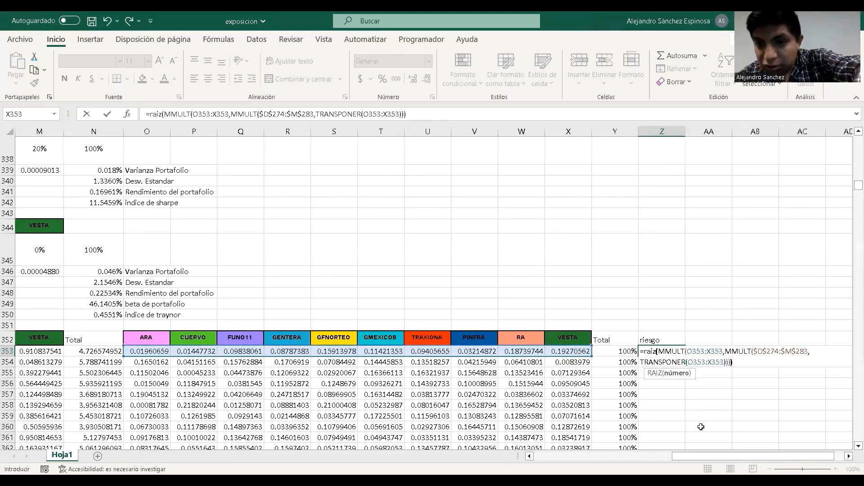
pyautogui.write(')')
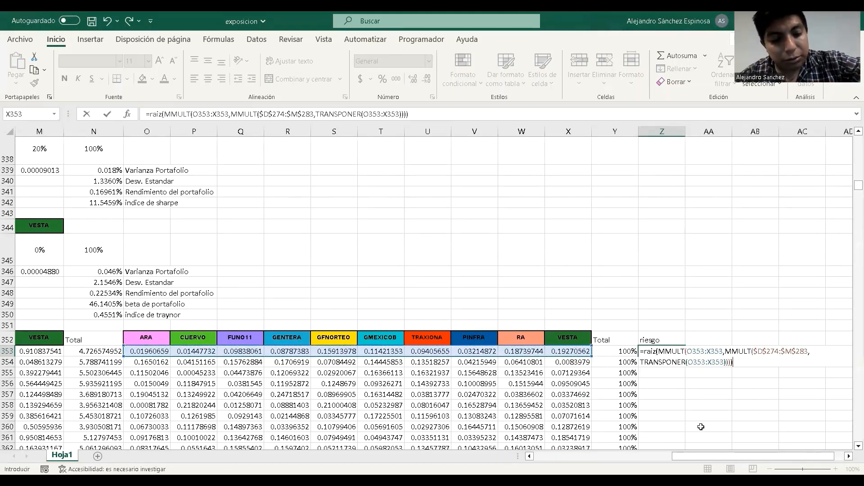
pyautogui.hotkey('ctrl', 'shift', 'Return')
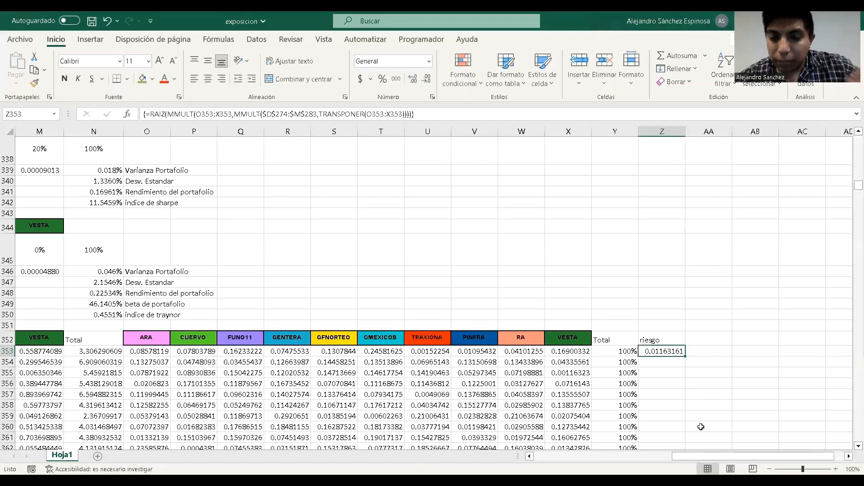
pyautogui.doubleClick(686, 357)
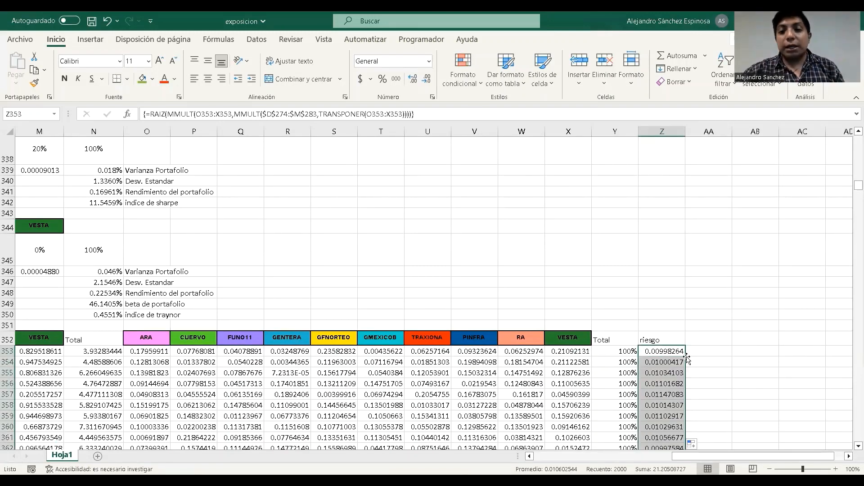
# - Add the header "rendimiento" in AA352, beside the riesgo column
pyautogui.click(707, 338)
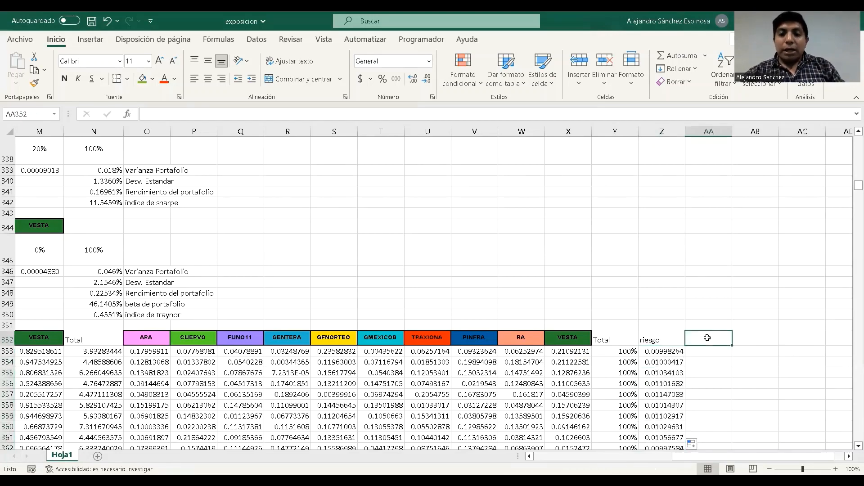
pyautogui.write('ren')
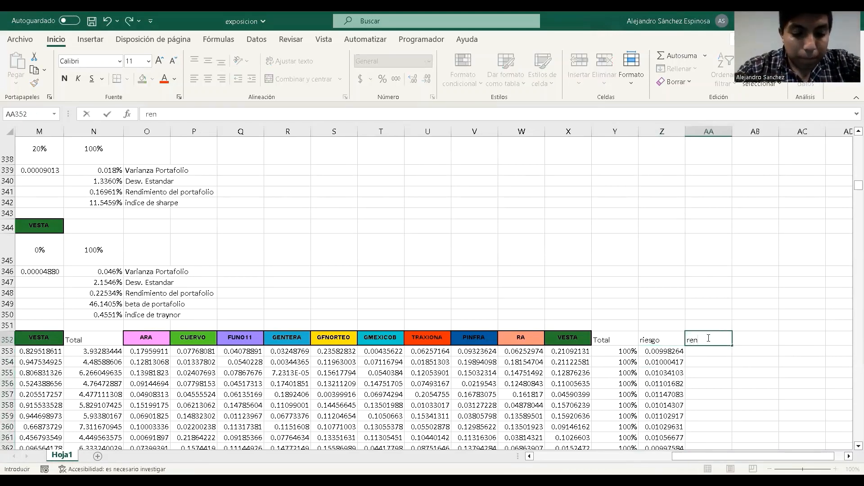
pyautogui.write('dimiento')
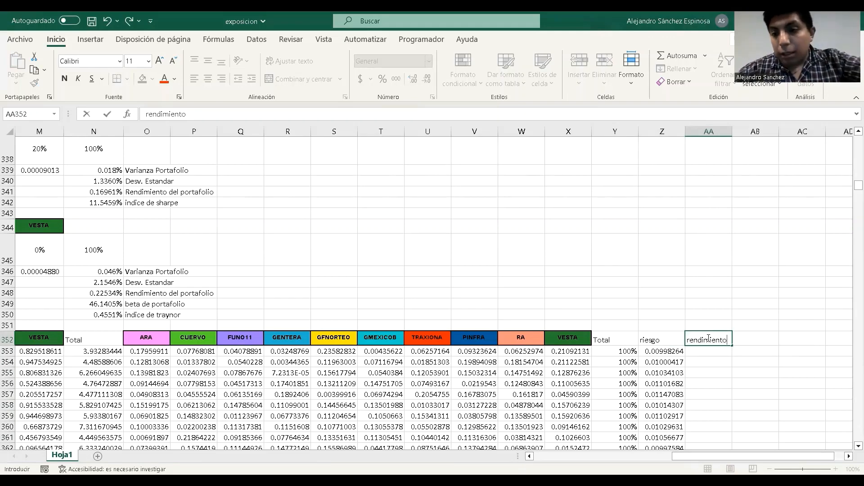
pyautogui.click(729, 350)
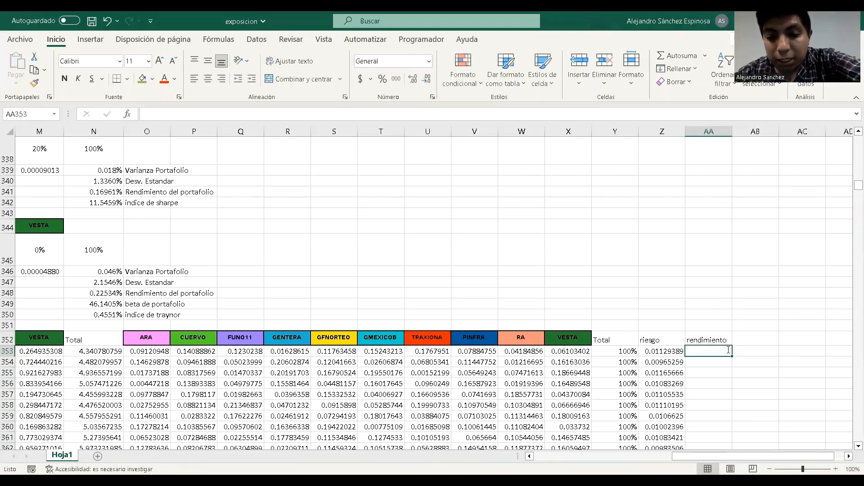
# - Start a SUMAPRODUCTO formula in AA353 with the first portfolio's weights O353:X353 as its first array
pyautogui.write('=')
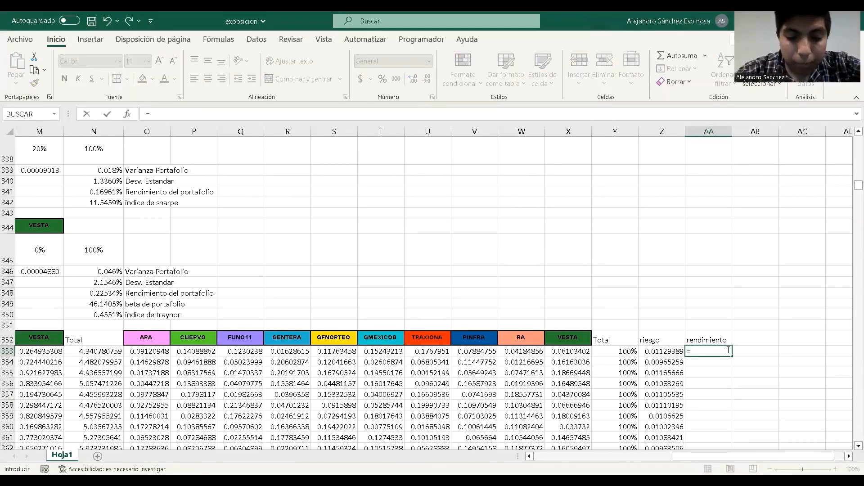
pyautogui.write('sumap')
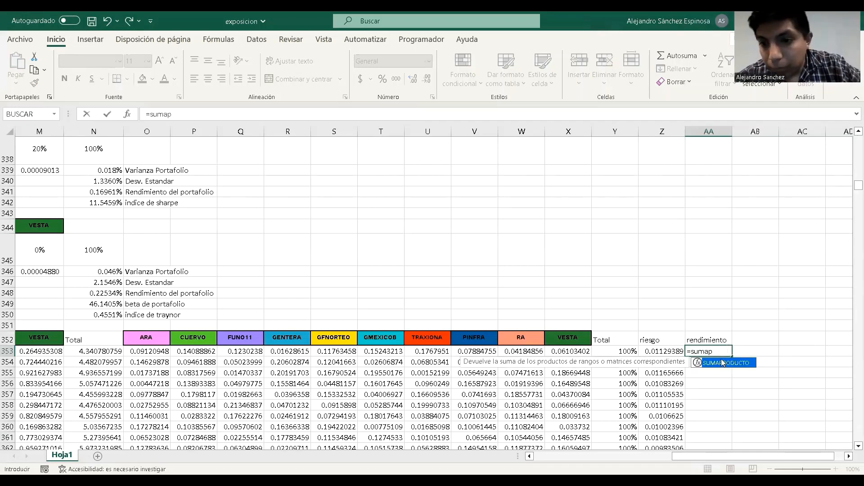
pyautogui.press('Tab')
pyautogui.click(580, 354)
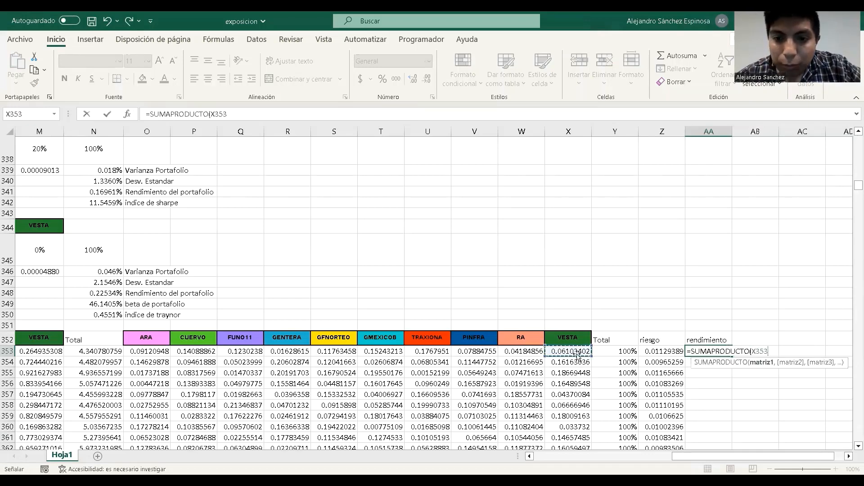
pyautogui.hotkey('shift', 'Left')
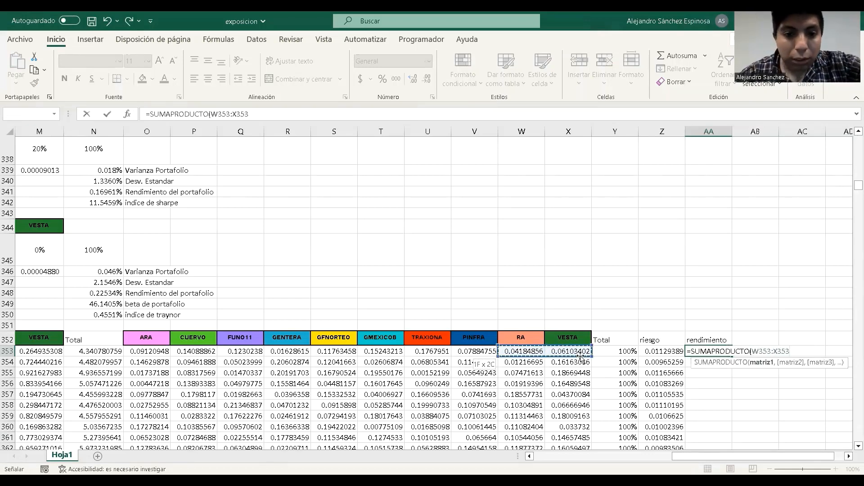
pyautogui.hotkey('shift', 'Left')
pyautogui.hotkey('shift', 'Left')
pyautogui.hotkey('shift', 'Left')
pyautogui.hotkey('shift', 'Left')
pyautogui.hotkey('shift', 'Left')
pyautogui.hotkey('shift', 'Left')
pyautogui.hotkey('shift', 'Left')
pyautogui.hotkey('shift', 'Left')
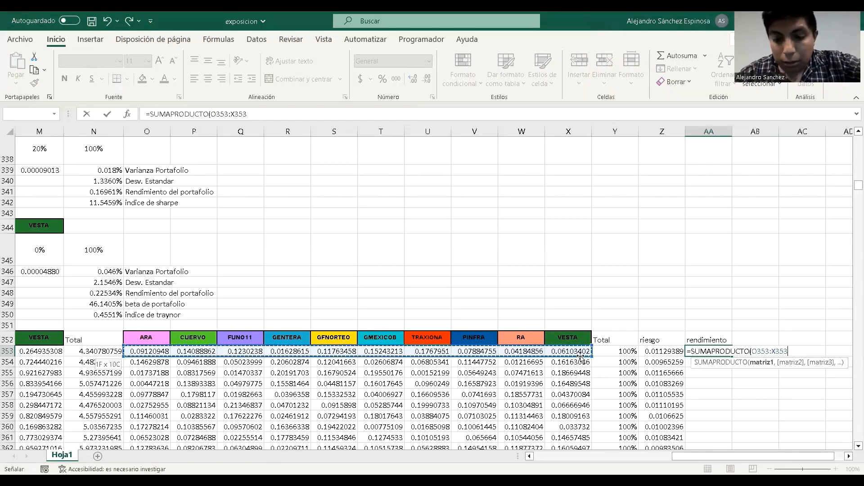
pyautogui.write(',')
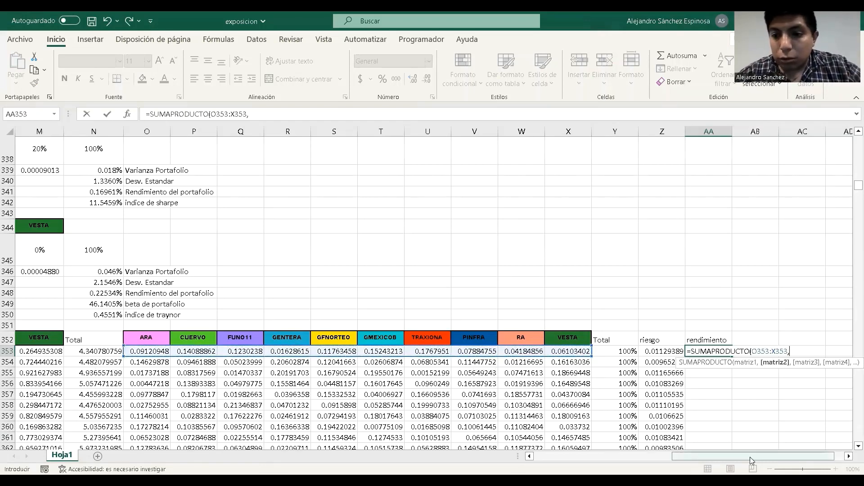
# - Use the Promedio Esperado values D257:M257 as the second SUMAPRODUCTO array and close the formula
pyautogui.moveTo(726, 456); pyautogui.dragTo(522, 459)
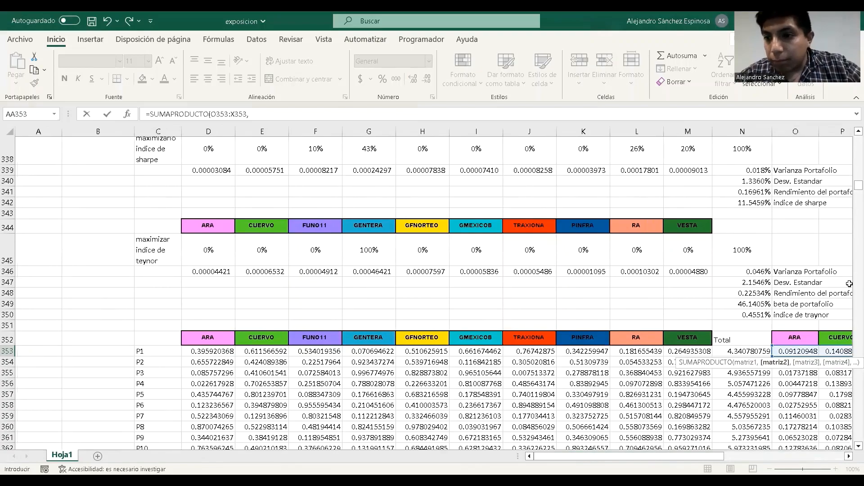
pyautogui.scroll(20, 831, 208)
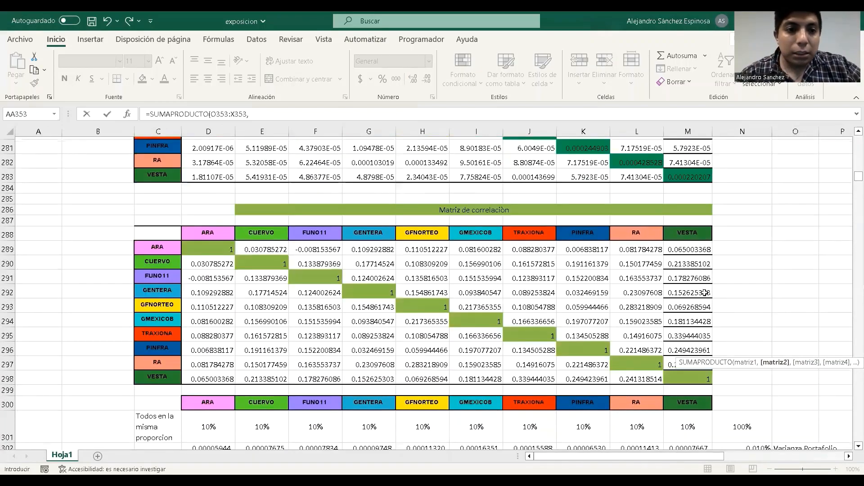
pyautogui.scroll(9, 704, 292)
pyautogui.scroll(-1, 684, 225)
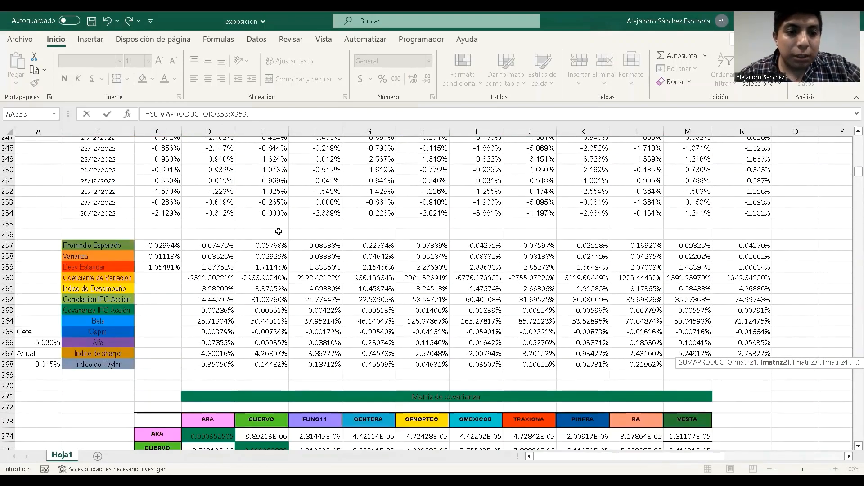
pyautogui.moveTo(230, 245); pyautogui.dragTo(230, 250)
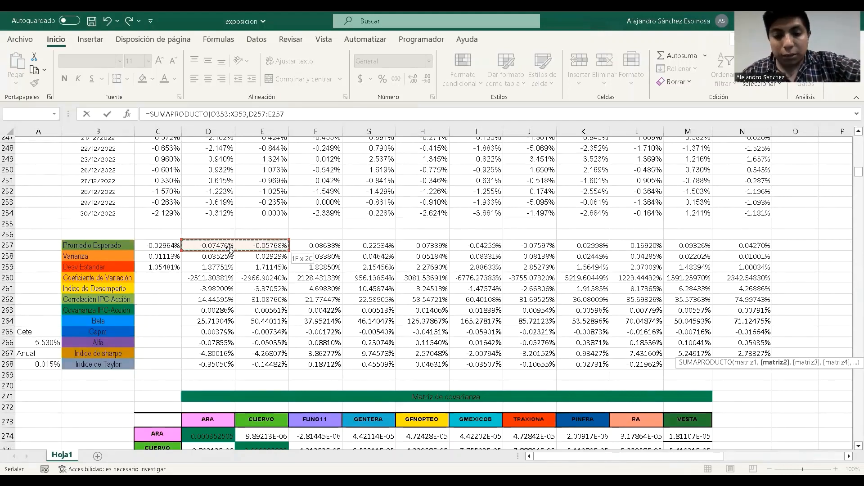
pyautogui.hotkey('shift', 'Right')
pyautogui.hotkey('shift', 'Right')
pyautogui.hotkey('shift', 'Right')
pyautogui.hotkey('shift', 'Right')
pyautogui.hotkey('shift', 'Right')
pyautogui.hotkey('shift', 'Right')
pyautogui.hotkey('shift', 'Right')
pyautogui.hotkey('shift', 'Right')
pyautogui.write(')')
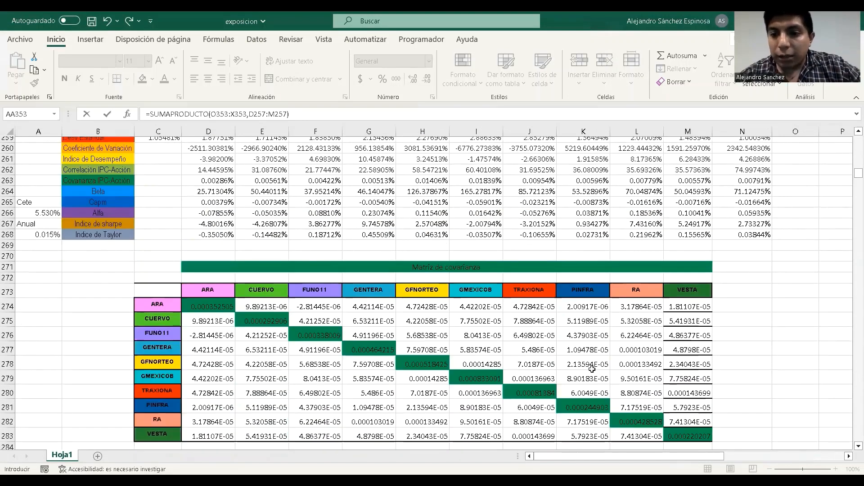
# - Make the expected-return reference in the AA353 formula absolute, as $D$257:$M$257, and enter the formula
pyautogui.scroll(-2, 762, 386)
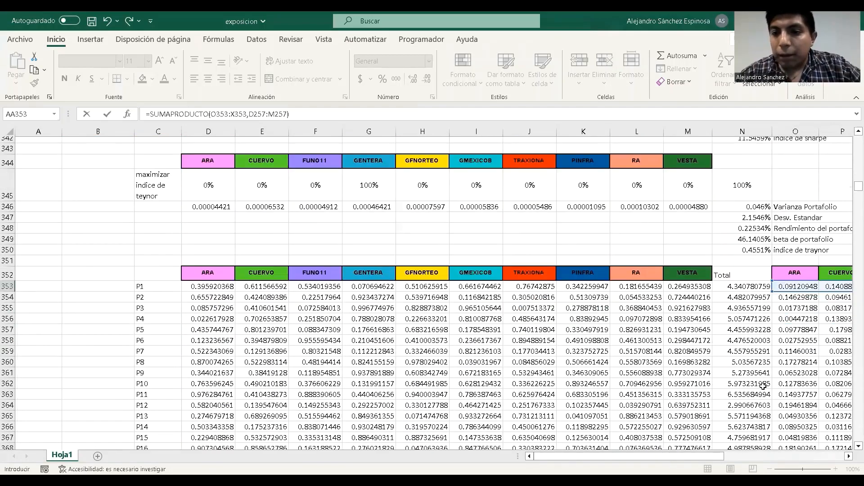
pyautogui.click(849, 456)
pyautogui.click(849, 457)
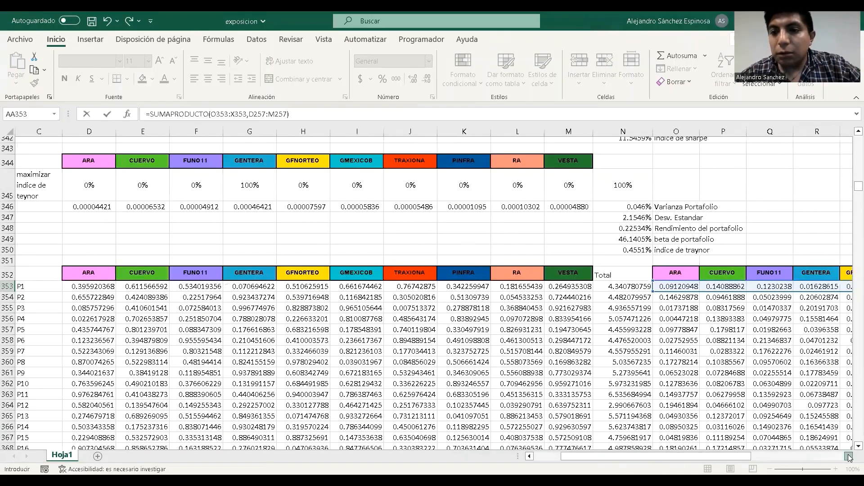
pyautogui.click(848, 456)
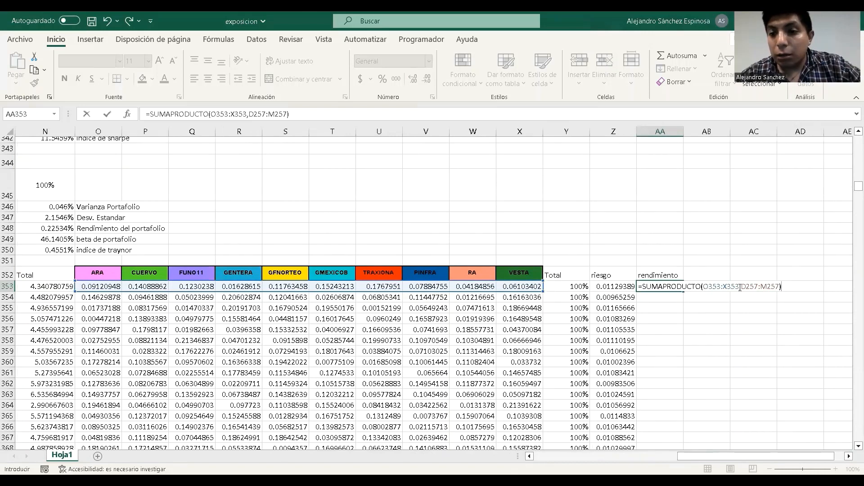
pyautogui.click(741, 286)
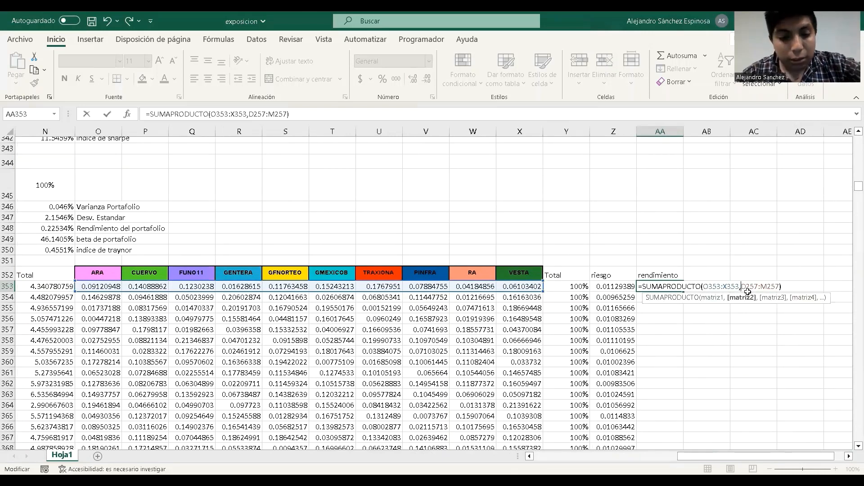
pyautogui.write('$')
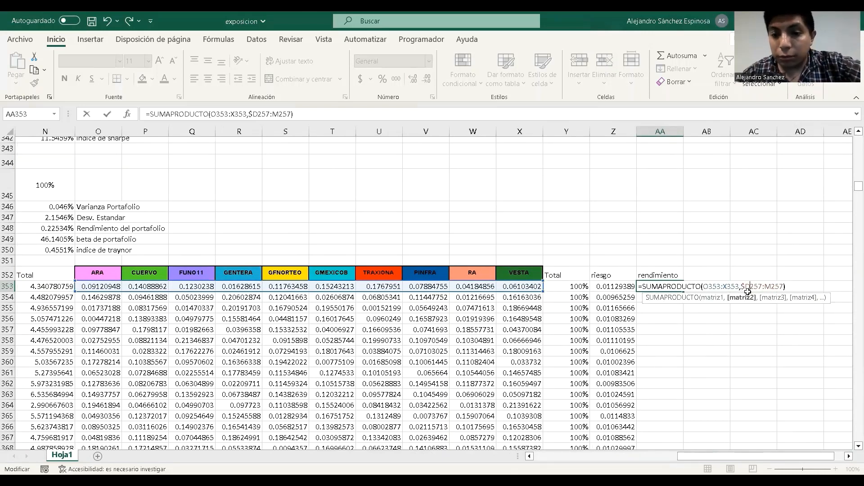
pyautogui.press('F4')
pyautogui.press('F4')
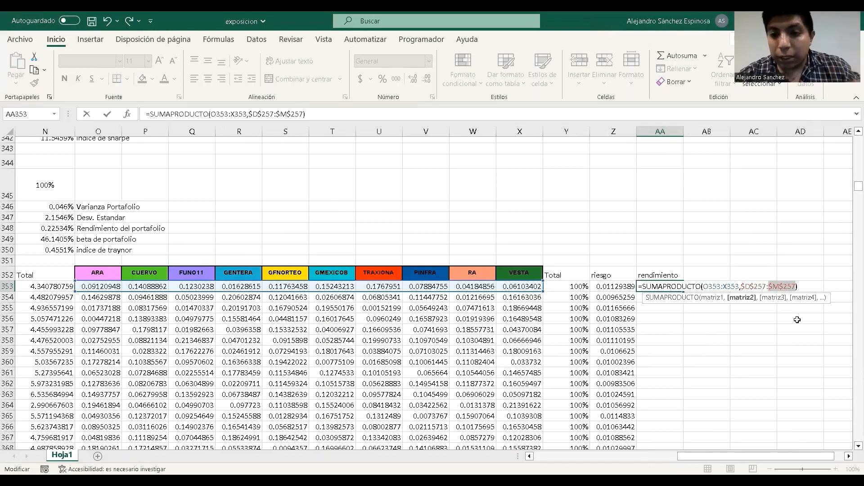
pyautogui.press('Return')
# - Fill the AA353 return formula down the rendimiento column for all portfolios
pyautogui.click(672, 287)
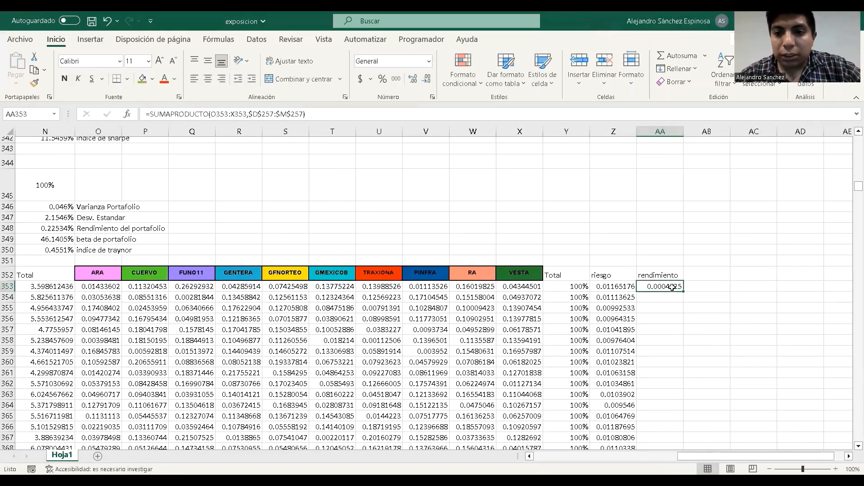
pyautogui.doubleClick(683, 292)
pyautogui.click(737, 298)
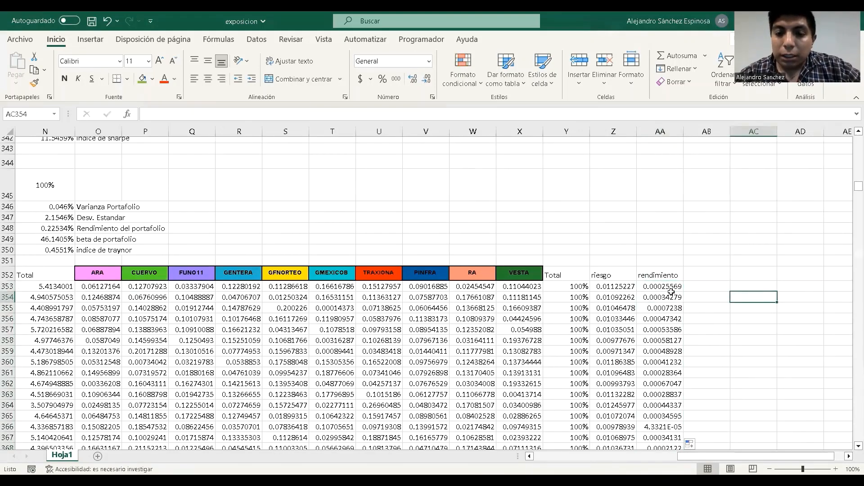
# - Insert a markers-only scatter chart from the riesgo and rendimiento values Z353:AA2352 of all simulated portfolios
pyautogui.click(627, 286)
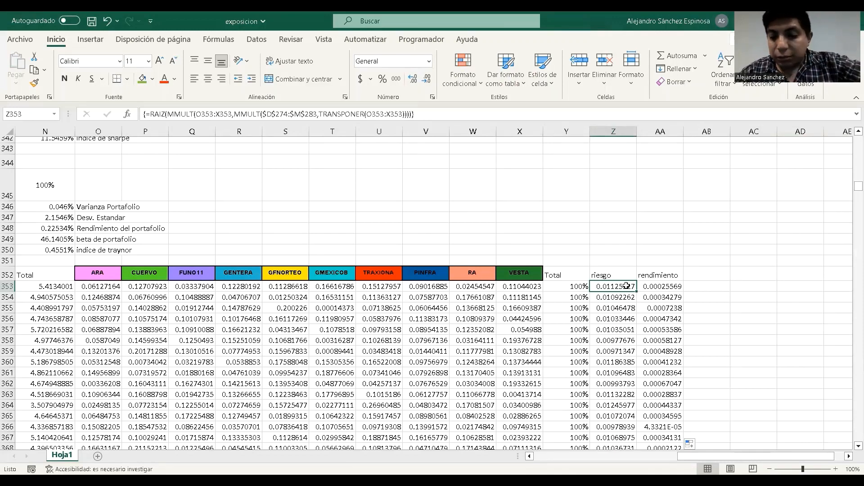
pyautogui.hotkey('shift', 'Right')
pyautogui.hotkey('ctrl', 'shift', 'Down')
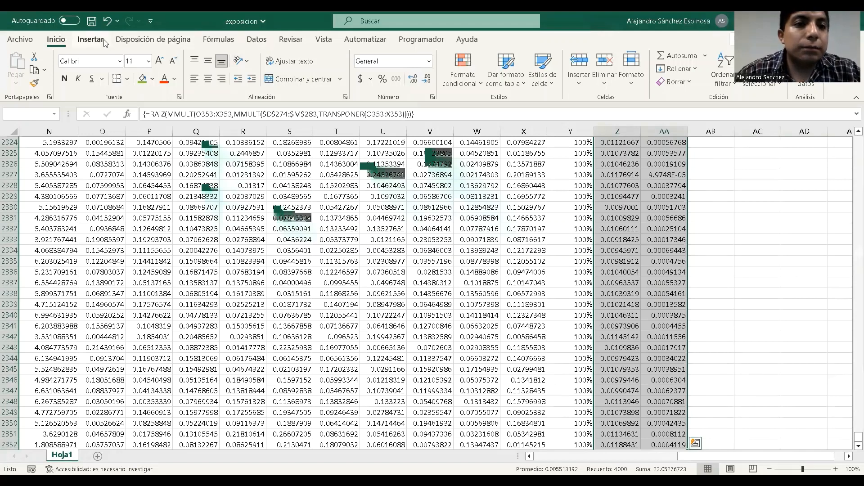
pyautogui.click(91, 39)
pyautogui.click(359, 81)
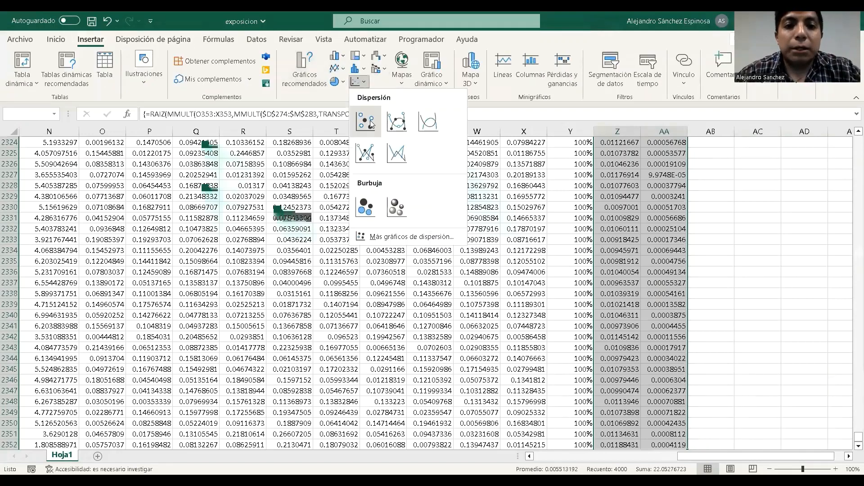
pyautogui.click(366, 121)
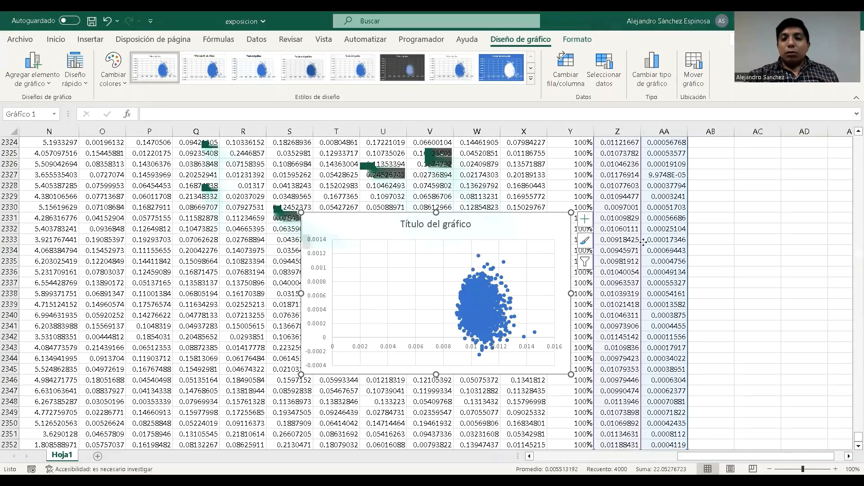
# - Move the scatter chart to the empty columns beside the rendimiento column, clear of the data, and deselect it
pyautogui.moveTo(502, 229); pyautogui.dragTo(711, 241)
pyautogui.click(849, 456)
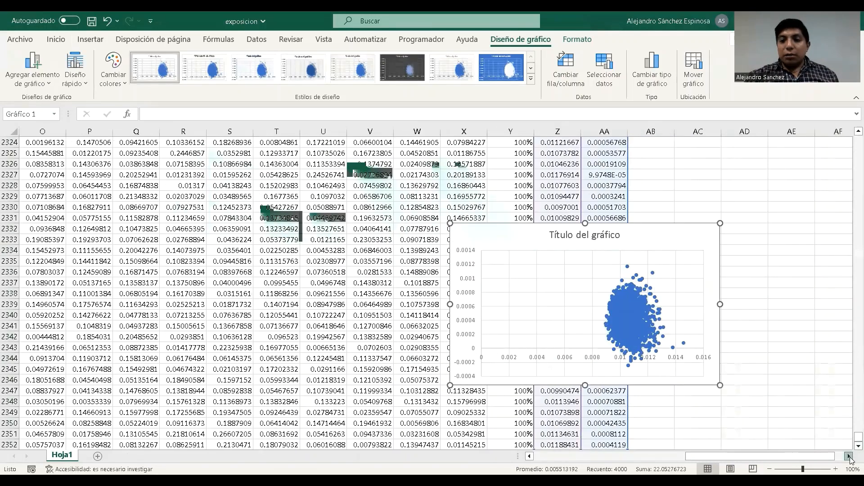
pyautogui.moveTo(508, 229); pyautogui.dragTo(697, 219)
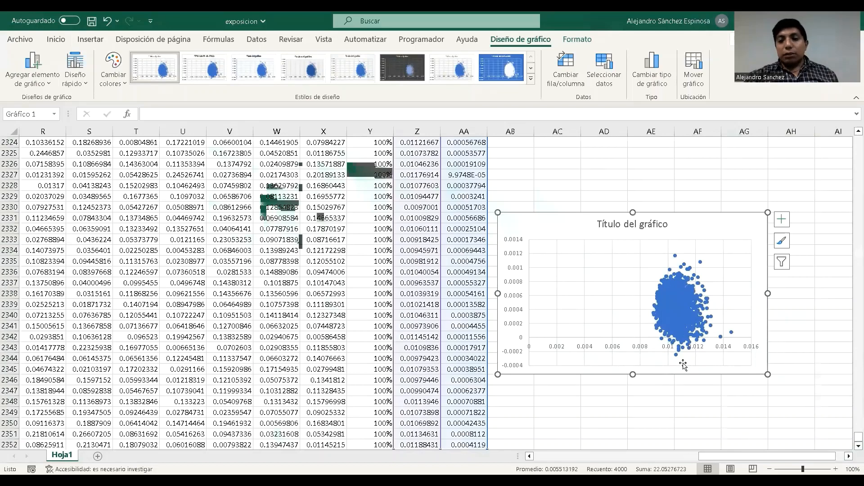
pyautogui.scroll(-1, 241, 191)
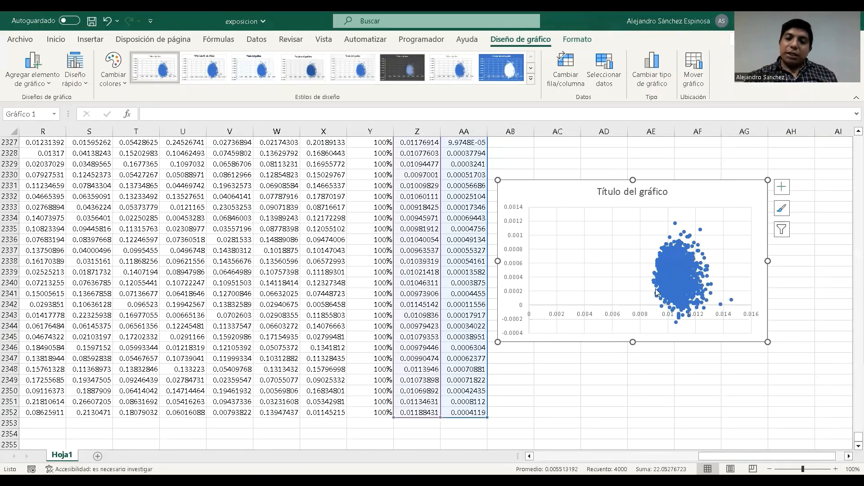
pyautogui.moveTo(657, 290)
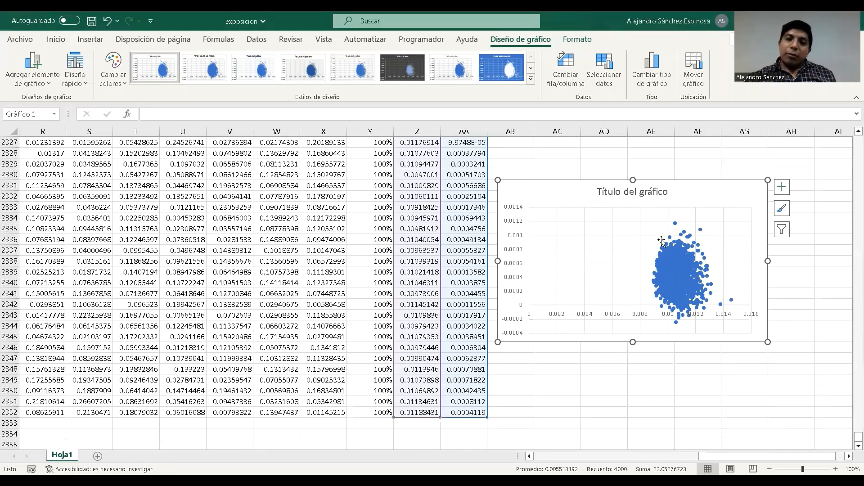
pyautogui.click(295, 248)
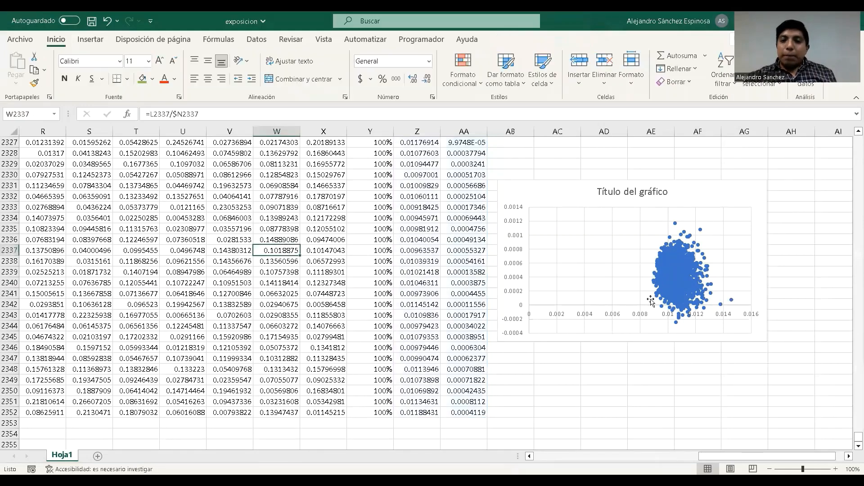
# - Copy the equal-weight portfolio block "Todos en la misma proporcion", C301:O304, with its variance, standard deviation and return
pyautogui.scroll(18, 651, 300)
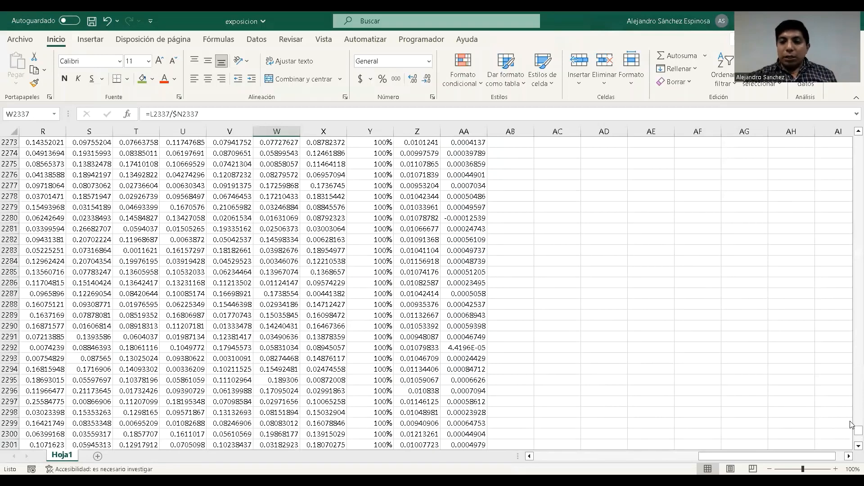
pyautogui.moveTo(852, 424); pyautogui.dragTo(855, 183)
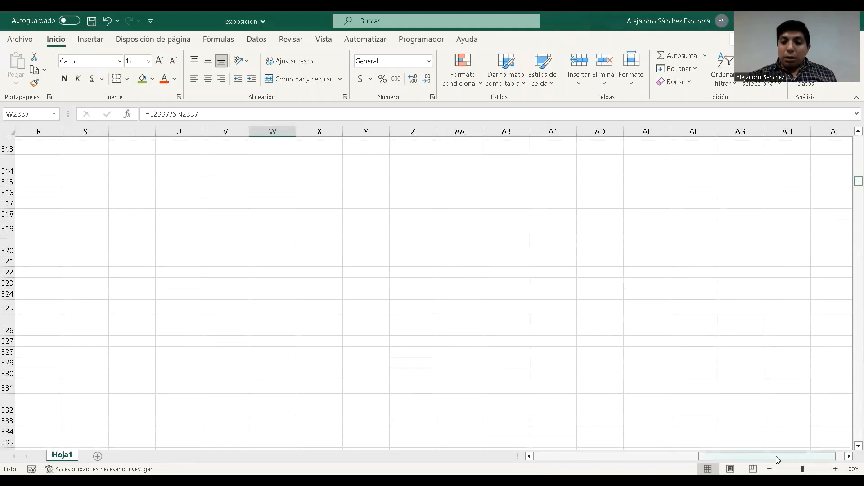
pyautogui.moveTo(778, 459); pyautogui.dragTo(719, 459)
pyautogui.scroll(5, 610, 405)
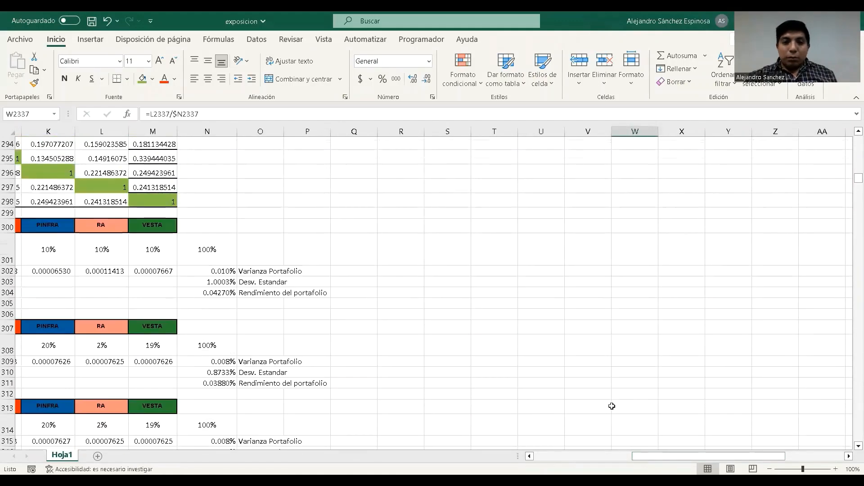
pyautogui.moveTo(664, 455); pyautogui.dragTo(553, 447)
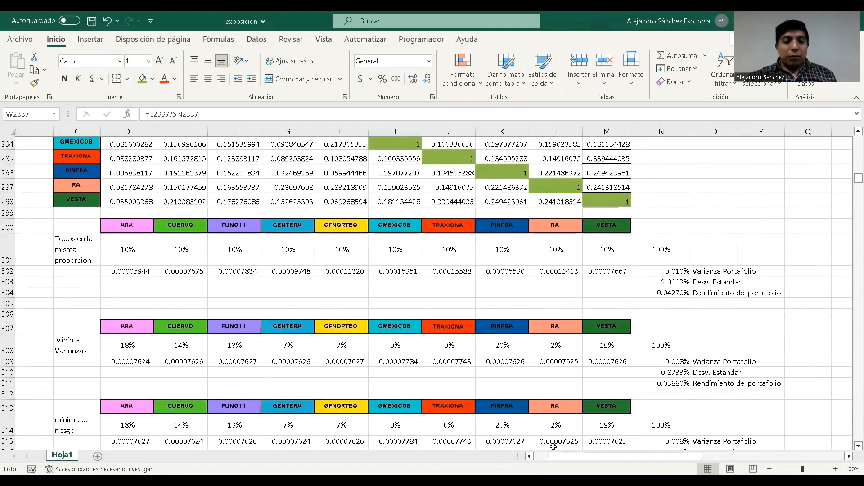
pyautogui.moveTo(82, 229); pyautogui.dragTo(726, 293)
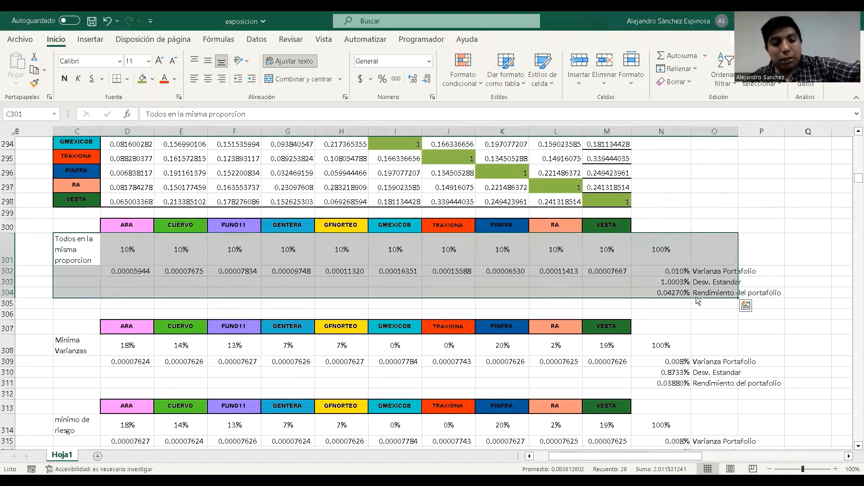
pyautogui.hotkey('ctrl', 'c')
# - Paste the copied equal-weight block at V301 as values only
pyautogui.click(849, 456)
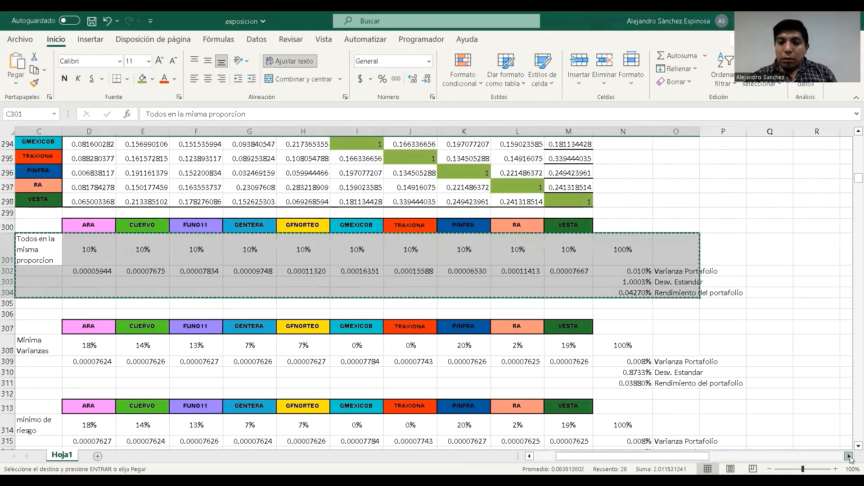
pyautogui.click(849, 457)
pyautogui.click(623, 263)
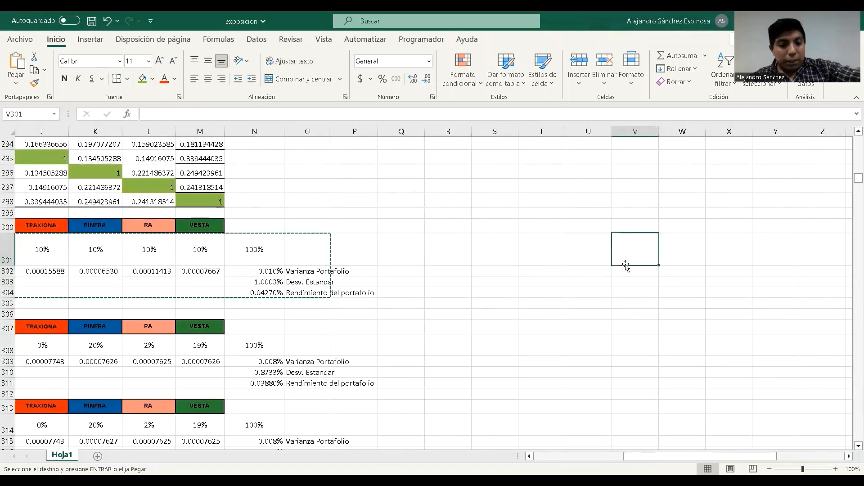
pyautogui.hotkey('ctrl', 'v')
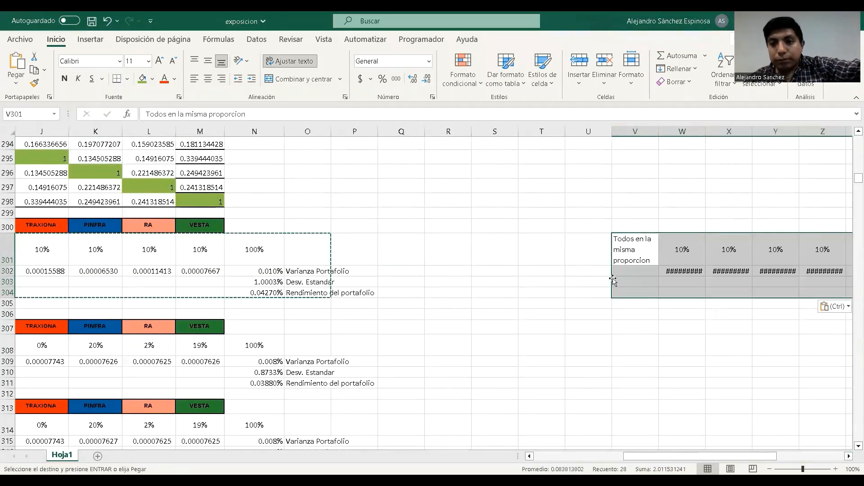
pyautogui.click(835, 307)
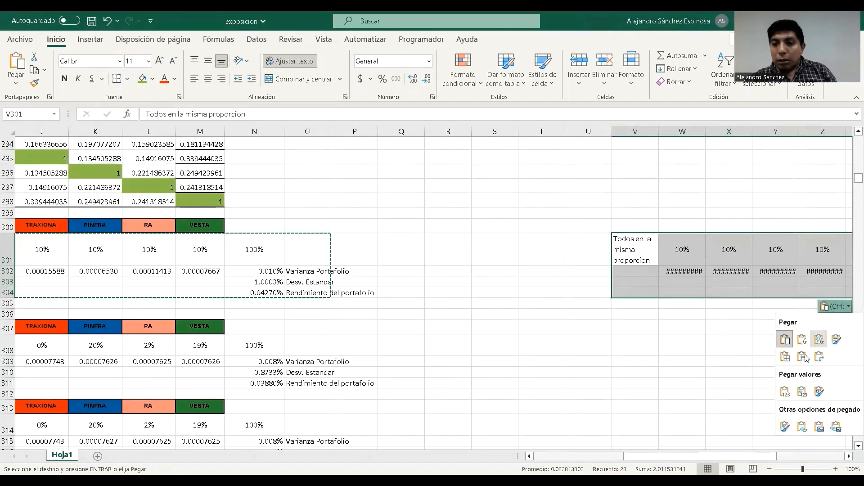
pyautogui.click(787, 389)
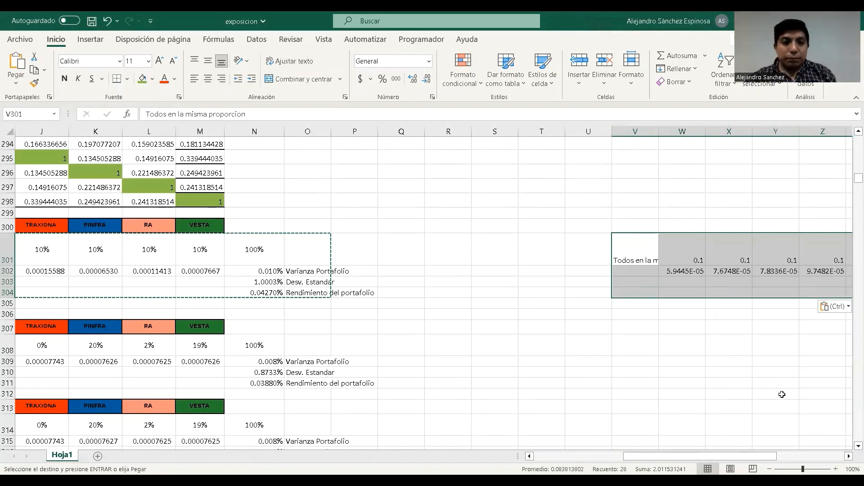
# - Examine the pasted equal-weight block across row 301 against its original, through to the variance, standard deviation and return figures
pyautogui.click(848, 456)
pyautogui.click(848, 456)
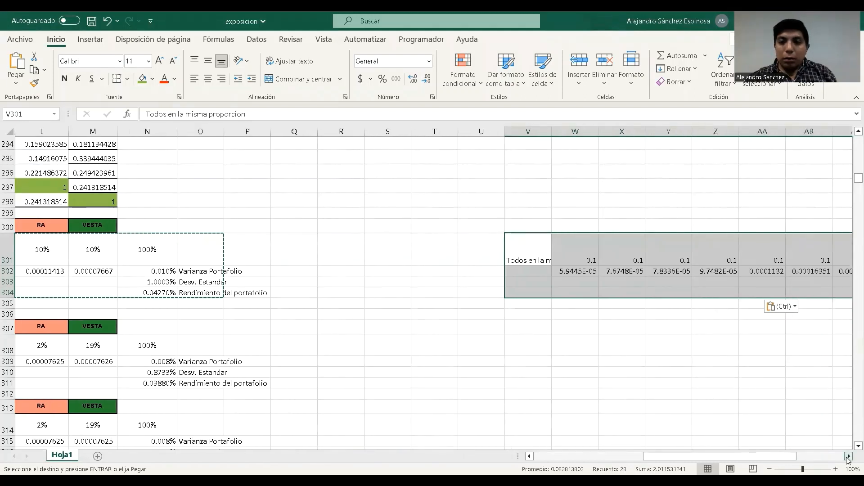
pyautogui.click(848, 456)
pyautogui.click(848, 456)
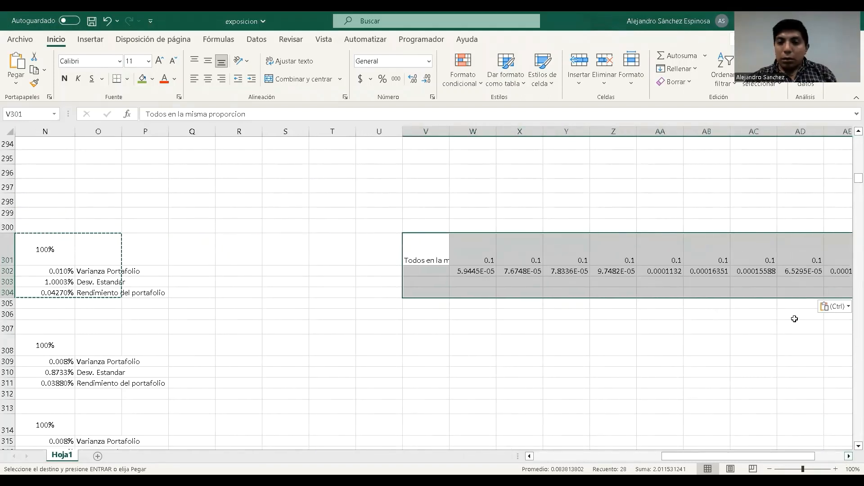
pyautogui.click(540, 362)
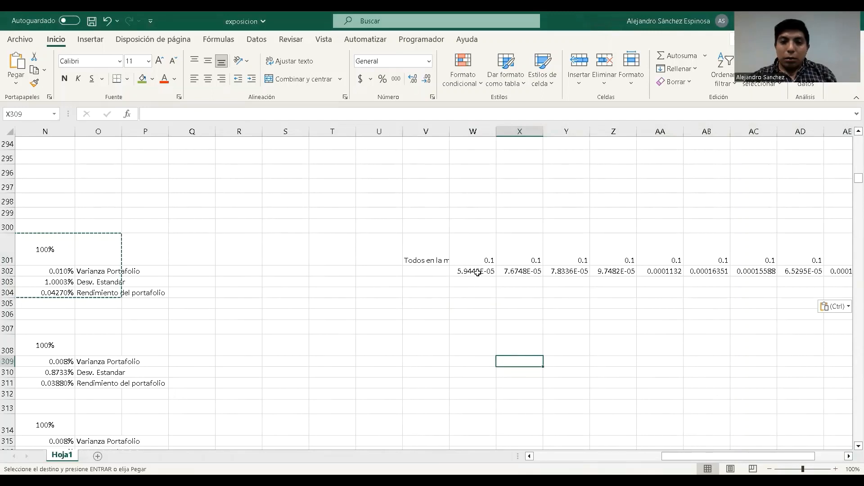
pyautogui.click(487, 252)
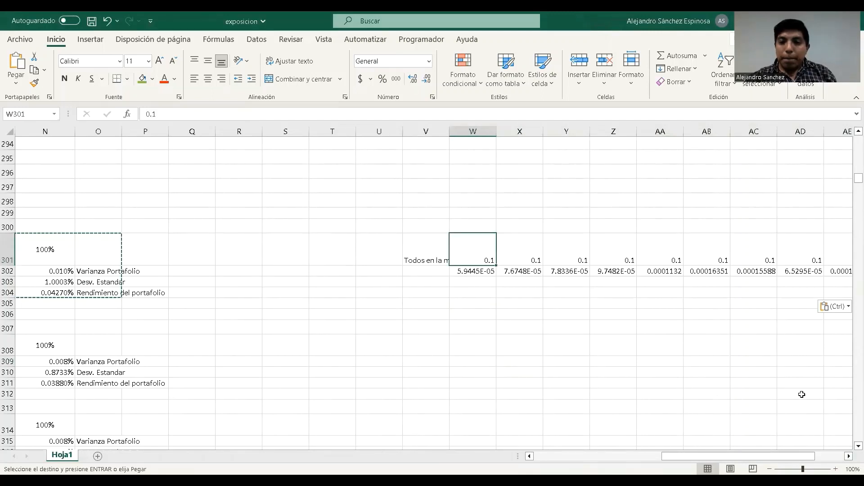
pyautogui.click(848, 456)
pyautogui.click(848, 456)
pyautogui.click(848, 456)
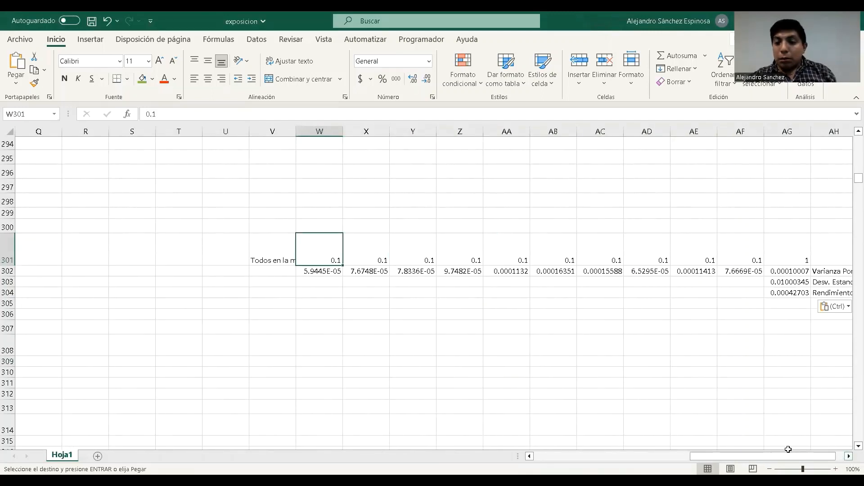
pyautogui.click(529, 457)
pyautogui.click(529, 456)
pyautogui.click(528, 456)
pyautogui.click(529, 456)
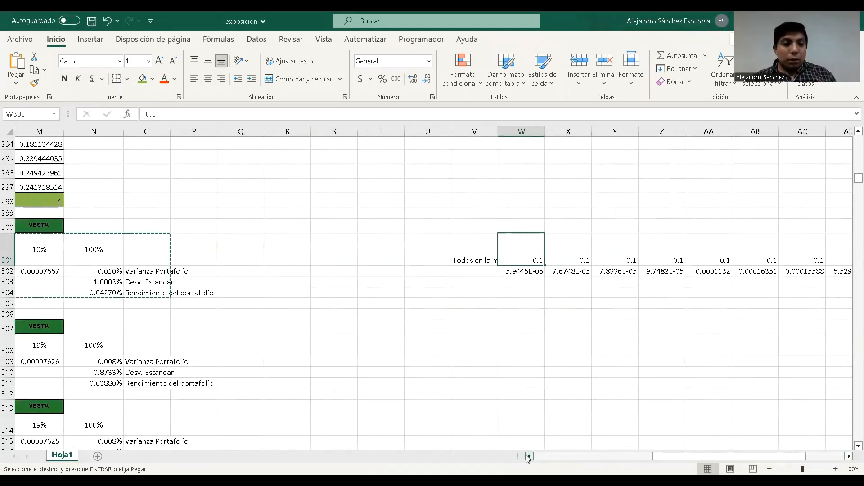
pyautogui.click(849, 456)
pyautogui.click(848, 457)
pyautogui.click(849, 456)
pyautogui.click(849, 456)
pyautogui.click(849, 456)
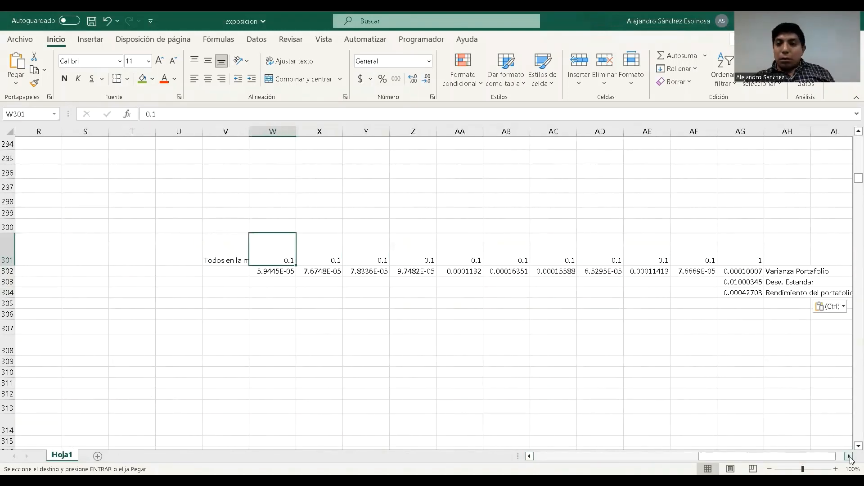
pyautogui.click(849, 457)
pyautogui.click(849, 457)
pyautogui.click(849, 457)
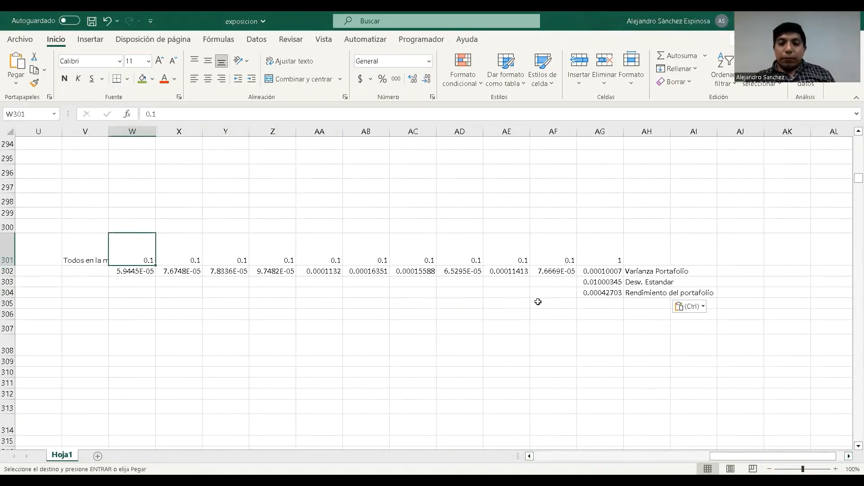
# - Enter the heading "Riesgo de portafolio" in cell AC304, below the pasted equal-weight values
pyautogui.click(509, 289)
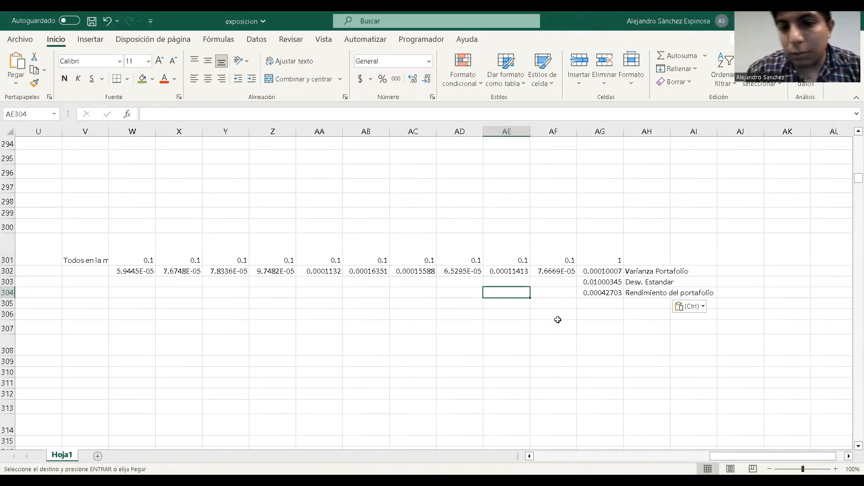
pyautogui.click(433, 292)
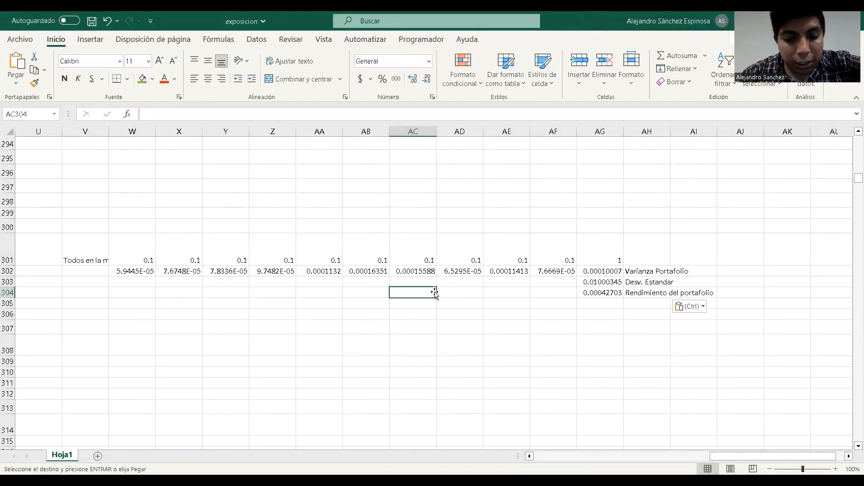
pyautogui.write('Rí')
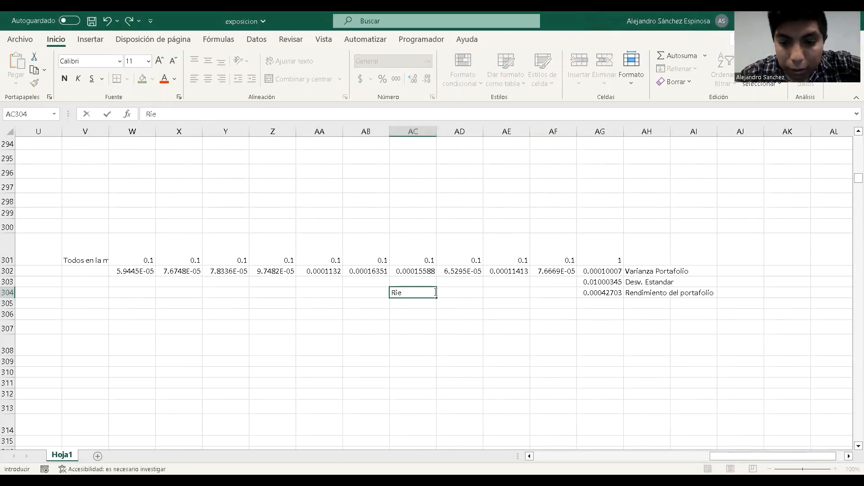
pyautogui.write('esgo de port')
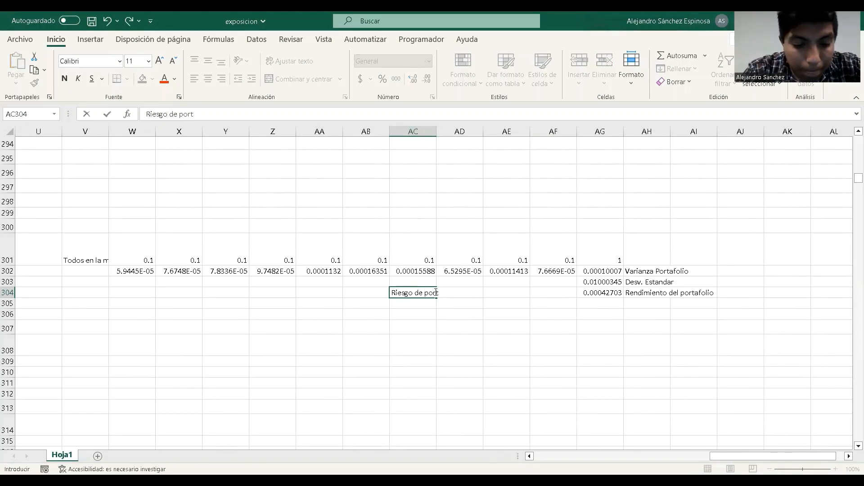
pyautogui.write('afolio')
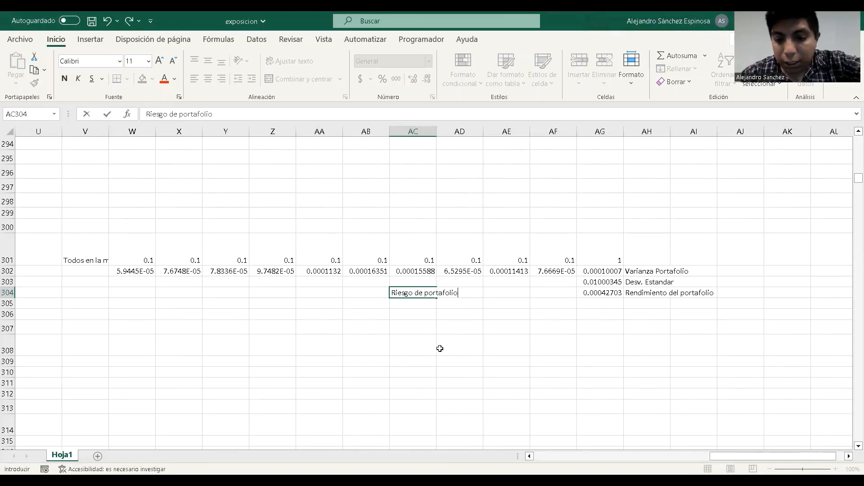
pyautogui.press('Return')
# - Enter the heading "rendimiento del portafolio" in cell AD304, beside the "Riesgo de portafolio" heading
pyautogui.doubleClick(472, 293)
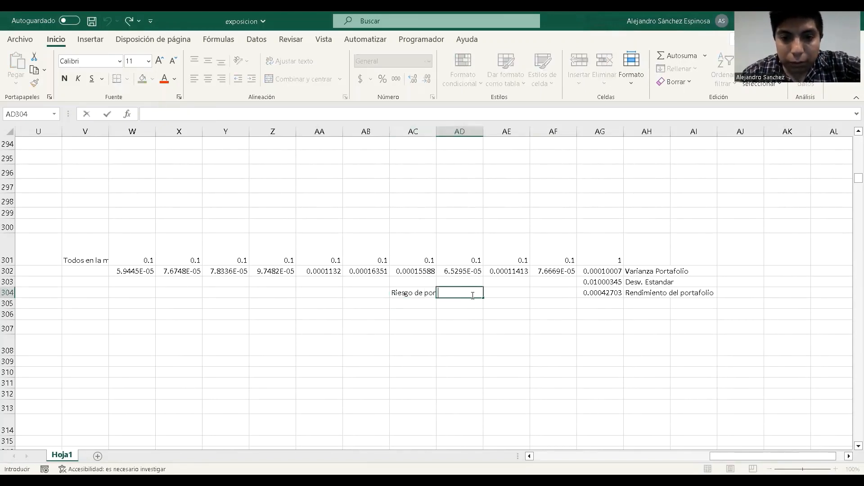
pyautogui.write('rendimi')
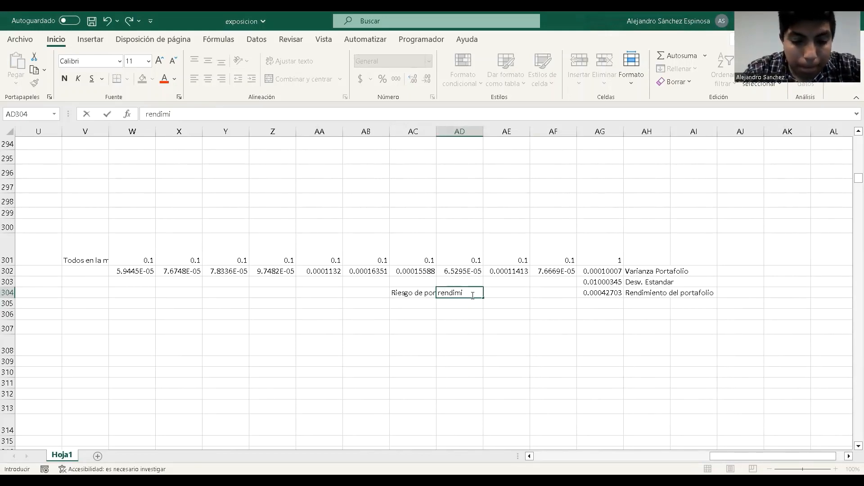
pyautogui.write('ento del por')
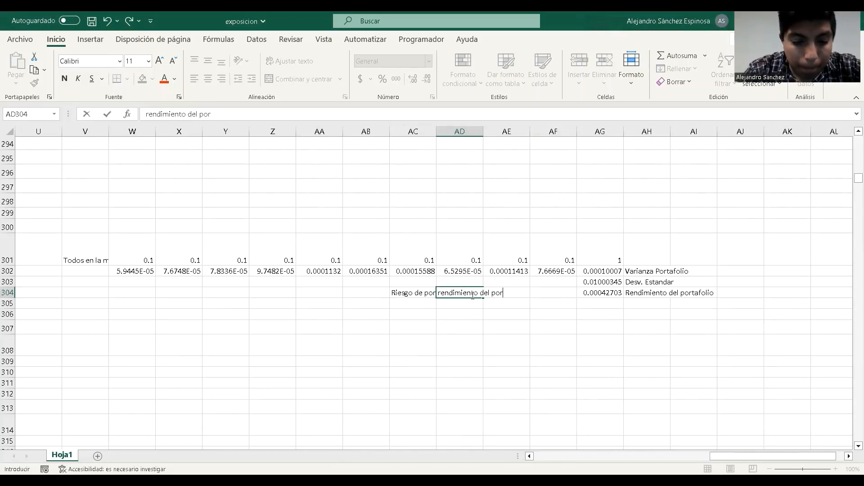
pyautogui.write('tafolio')
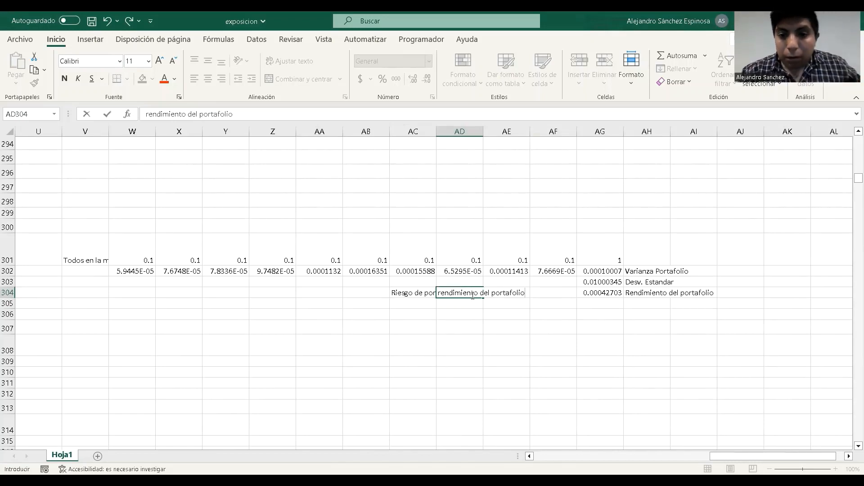
pyautogui.click(508, 331)
# - Wrap the text of the risk and return headings in AC304:AD304
pyautogui.click(386, 305)
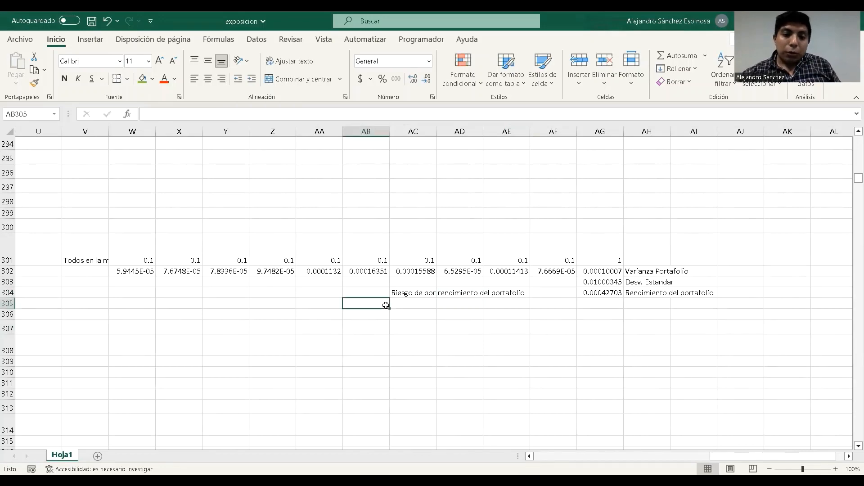
pyautogui.moveTo(419, 293); pyautogui.dragTo(449, 293)
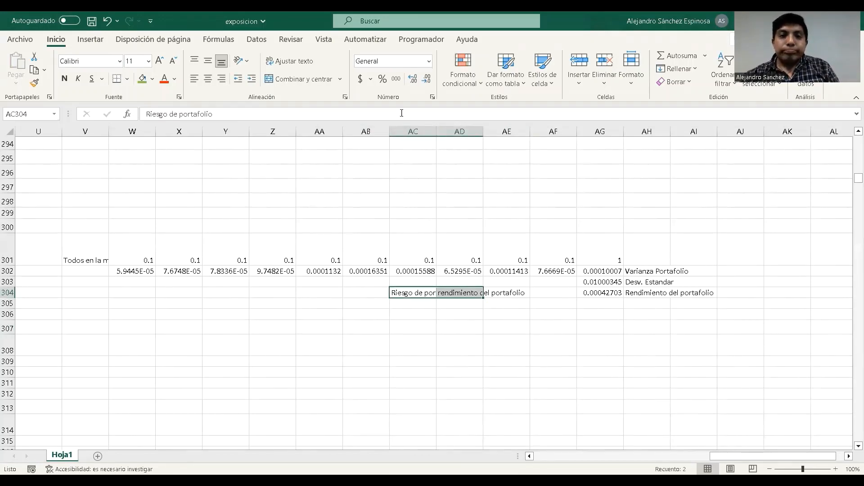
pyautogui.click(288, 64)
# - Enter the row label "Maximo" in AB305 and the table title "Frontera eficiente" in AB304 above it
pyautogui.click(379, 325)
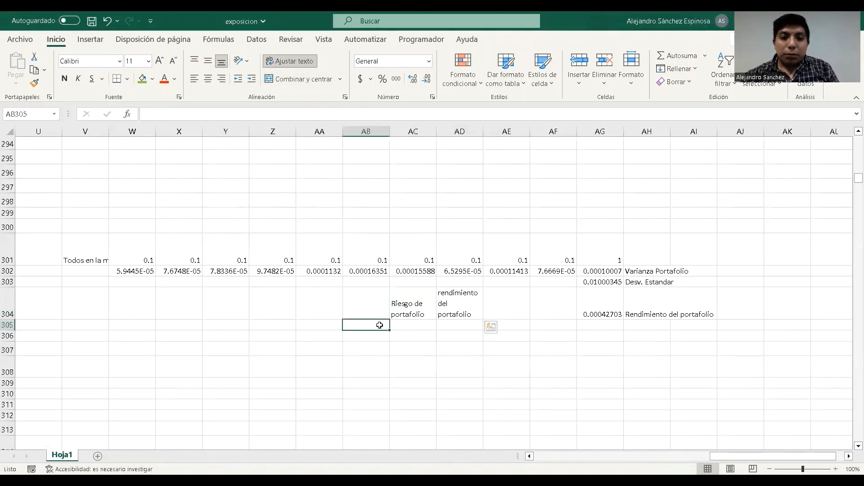
pyautogui.write('Ma')
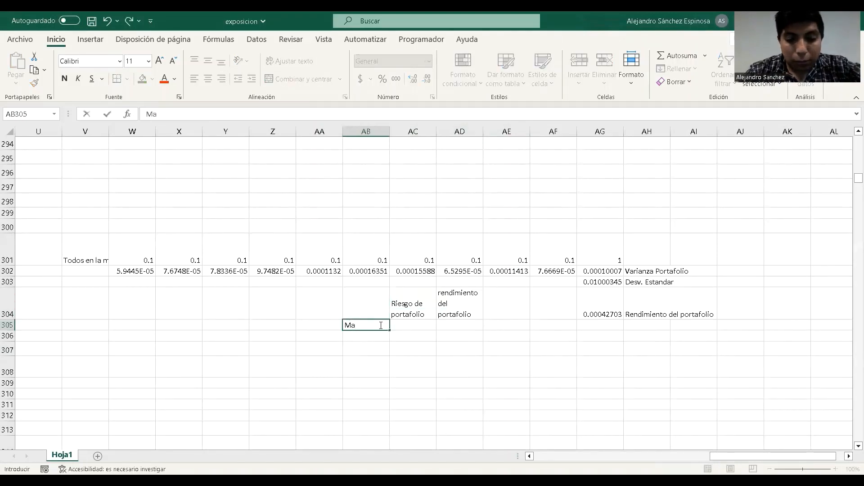
pyautogui.write('ximo')
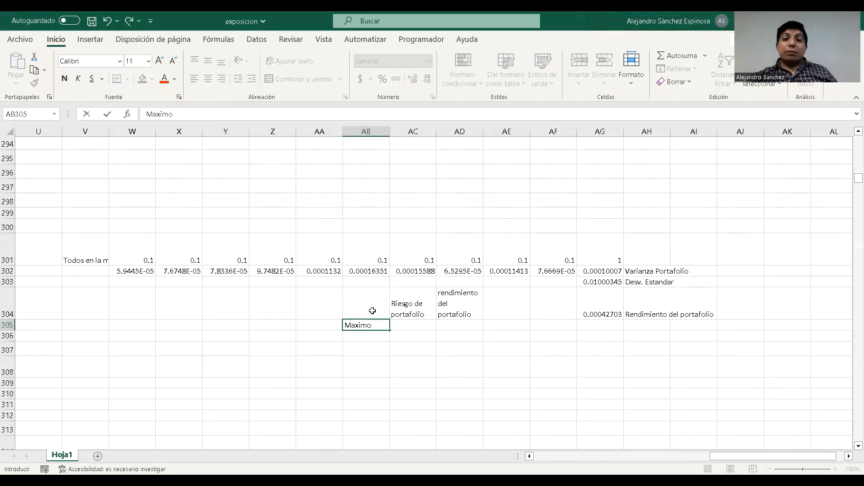
pyautogui.click(382, 313)
pyautogui.write('Fron')
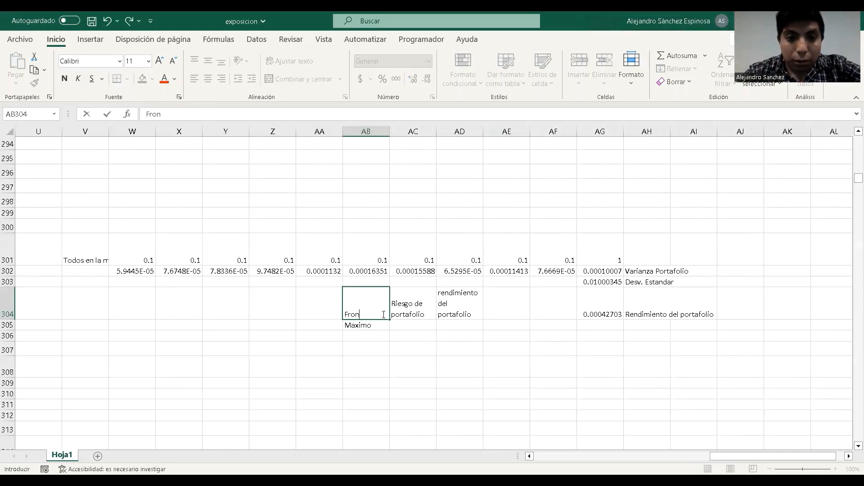
pyautogui.write('tera e')
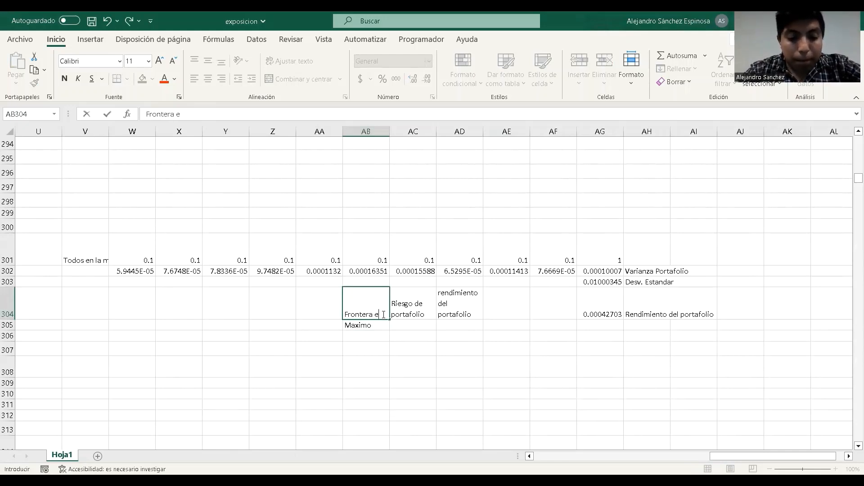
pyautogui.write('ficien')
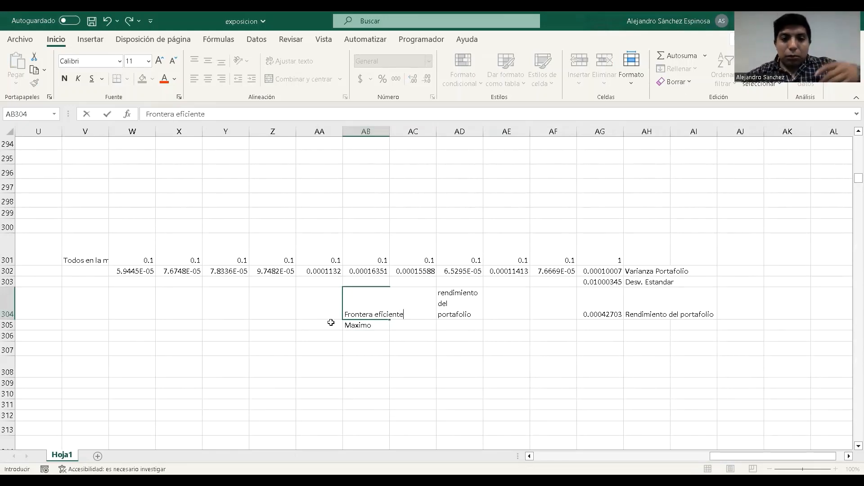
pyautogui.write('te')
# - Enter the row label "Minimo" in AB314 and the column heading "Factor" in AE304
pyautogui.click(410, 325)
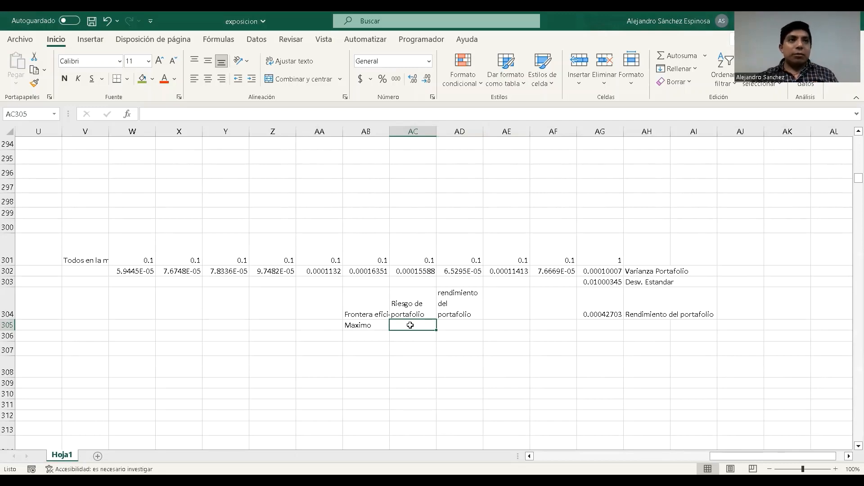
pyautogui.press('Return')
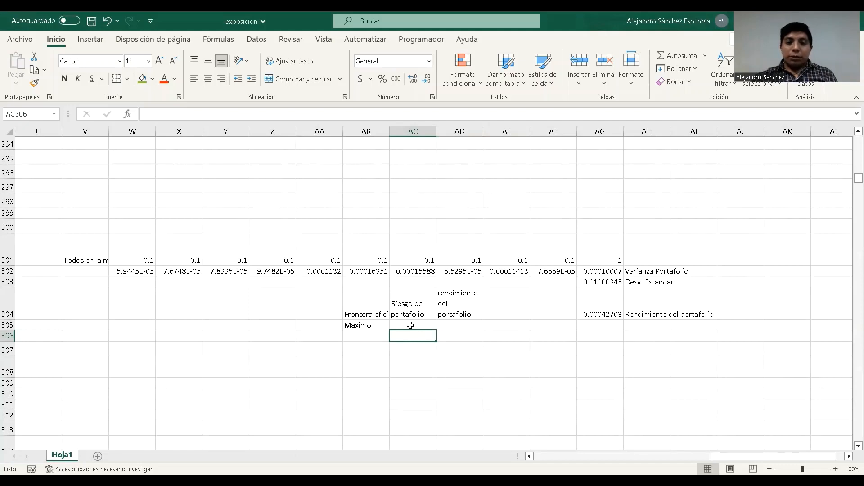
pyautogui.press('Down')
pyautogui.press('Down')
pyautogui.press('Down')
pyautogui.press('Down')
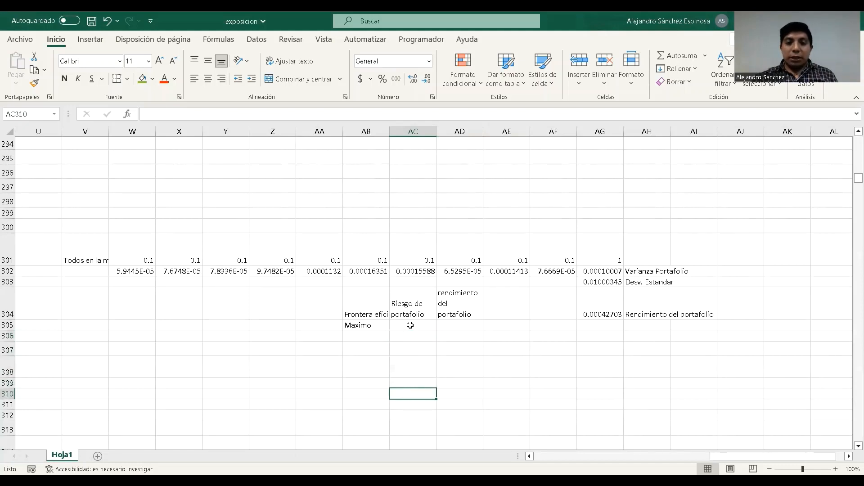
pyautogui.press('Down')
pyautogui.press('Down')
pyautogui.press('Down')
pyautogui.press('Down')
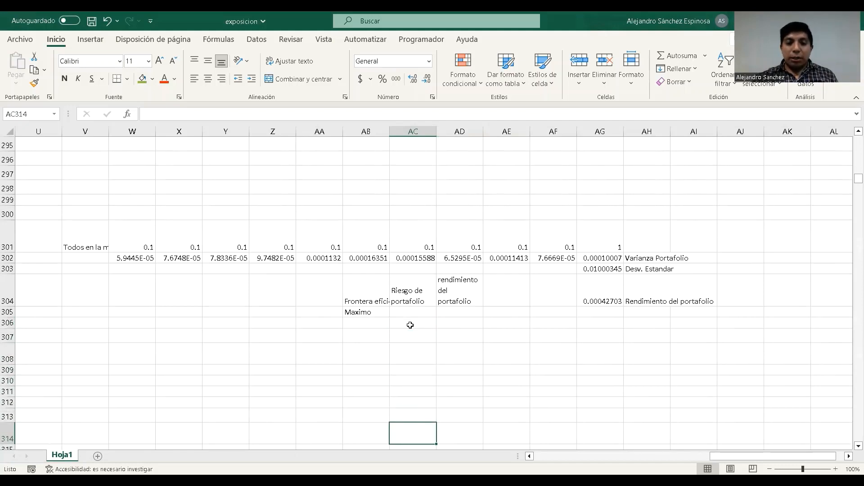
pyautogui.press('Left')
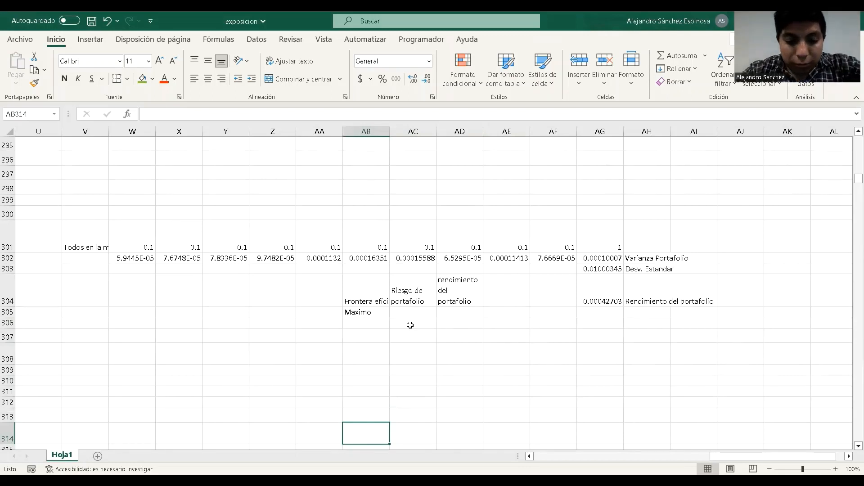
pyautogui.write('Minimo')
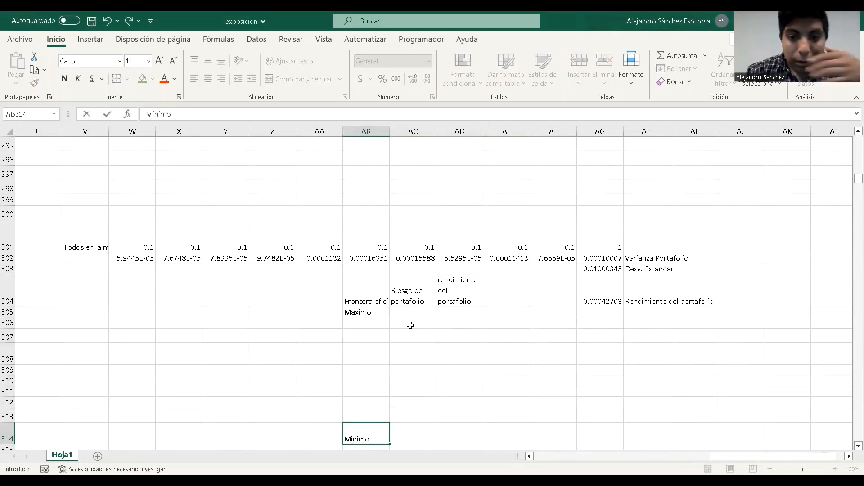
pyautogui.click(496, 298)
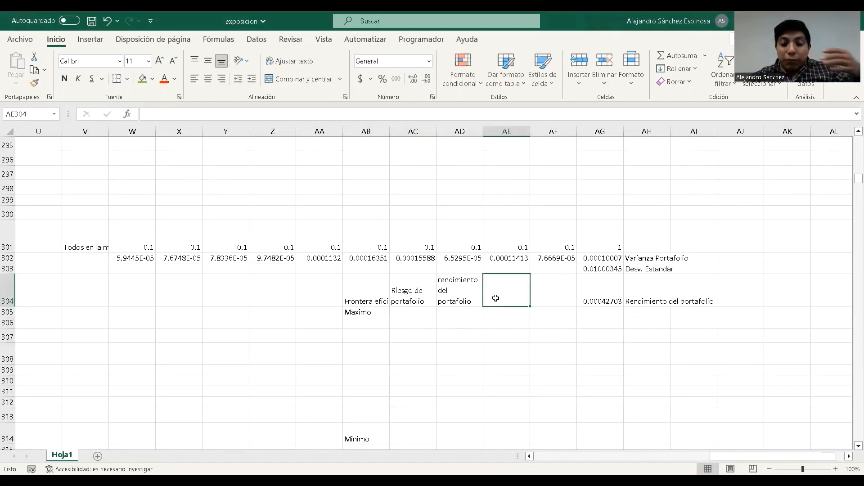
pyautogui.write('Factor')
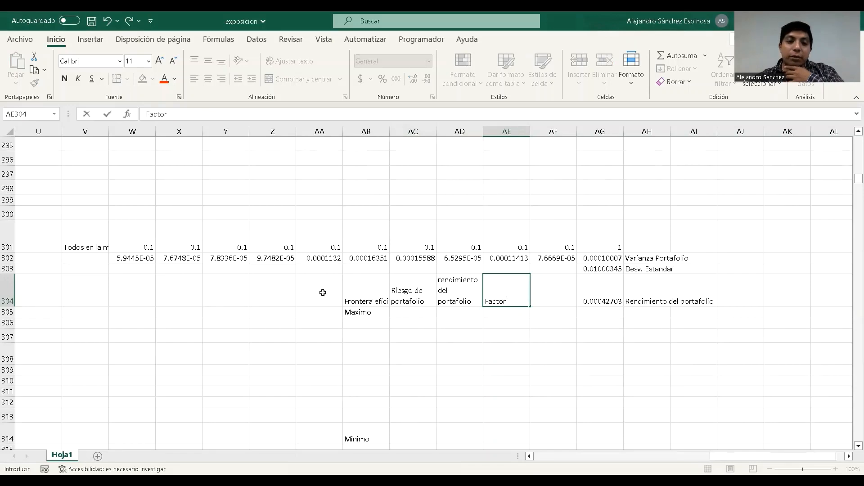
# - Format the equal-weight values in W301:AG303 as percentages with five decimal places
pyautogui.moveTo(728, 456)
pyautogui.mouseDown()
pyautogui.moveTo(577, 452)
pyautogui.moveTo(751, 447)
pyautogui.moveTo(732, 448)
pyautogui.mouseUp()
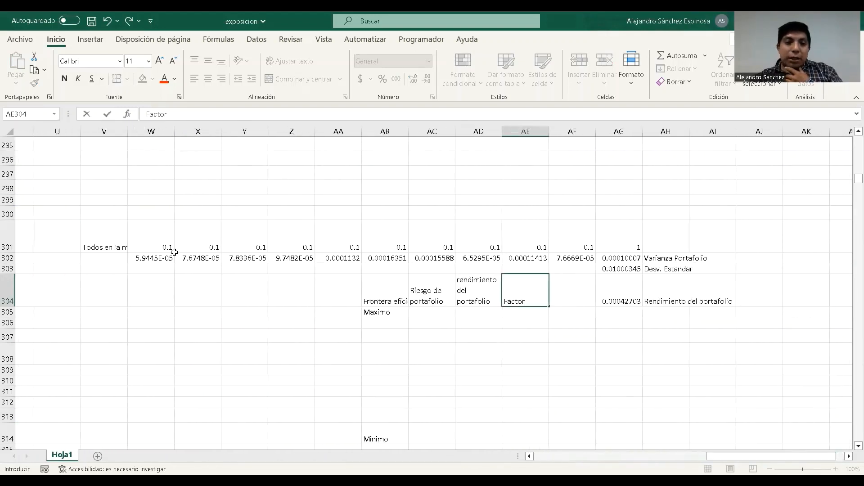
pyautogui.click(171, 250)
pyautogui.moveTo(324, 269); pyautogui.dragTo(616, 265)
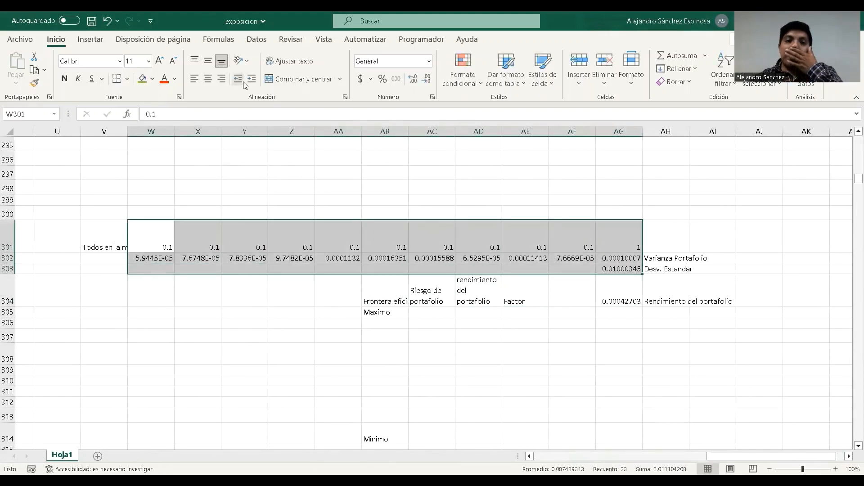
pyautogui.click(380, 82)
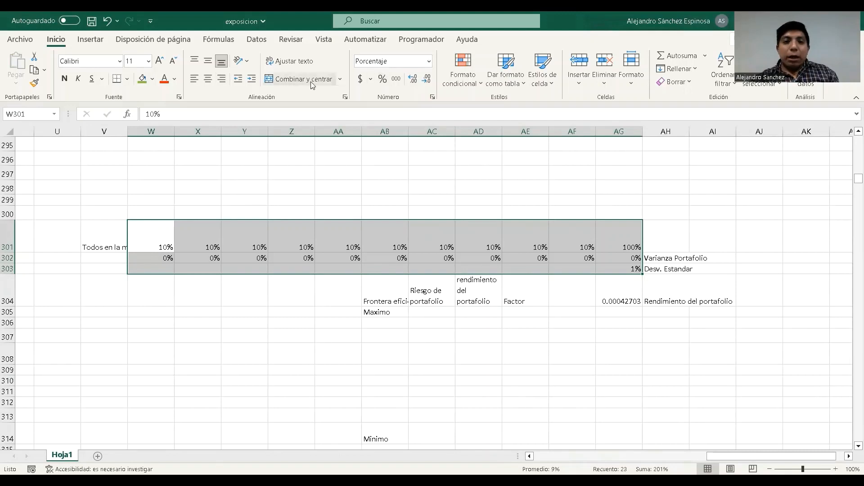
pyautogui.click(413, 79)
pyautogui.click(413, 79)
pyautogui.click(413, 79)
pyautogui.click(412, 79)
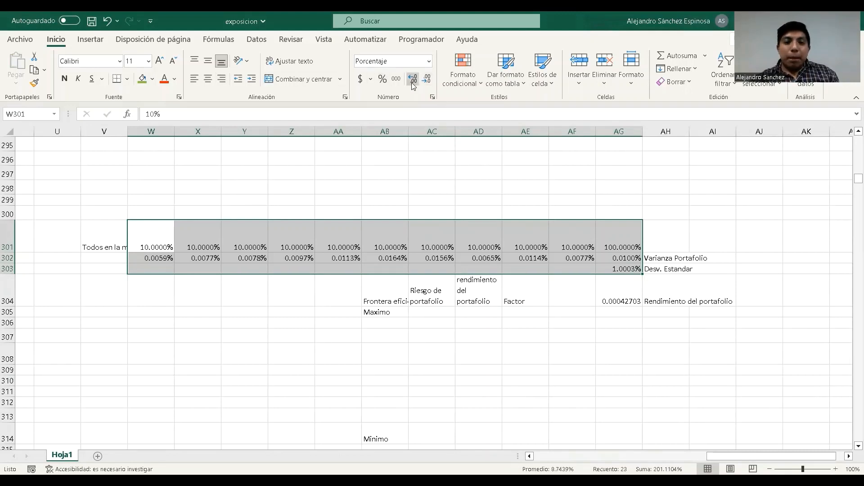
pyautogui.click(413, 79)
pyautogui.click(584, 359)
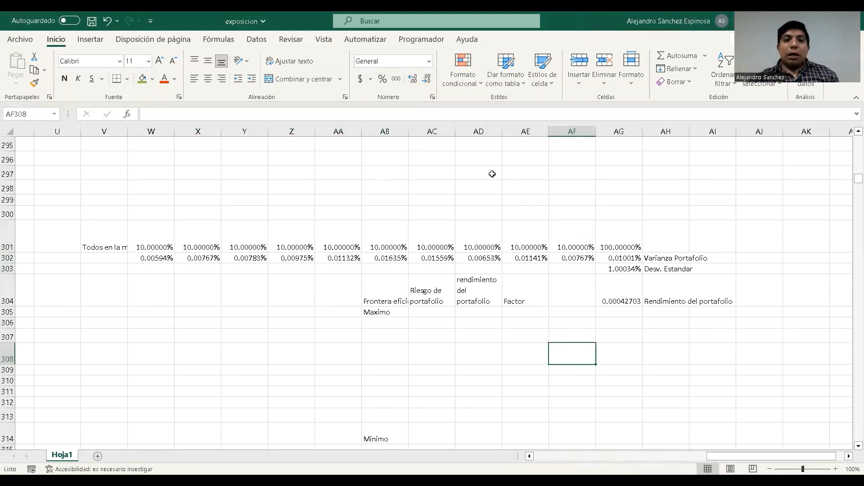
# - Open Solver and reset all of its options and cell selections
pyautogui.click(421, 40)
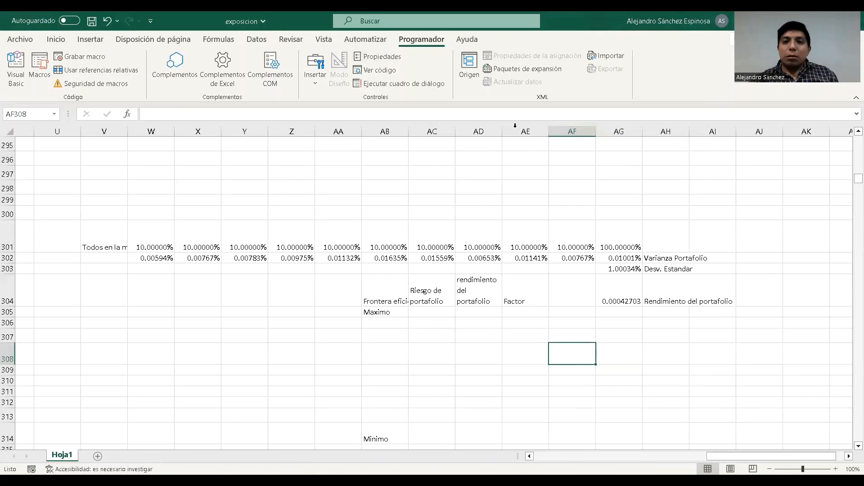
pyautogui.click(487, 169)
pyautogui.click(362, 41)
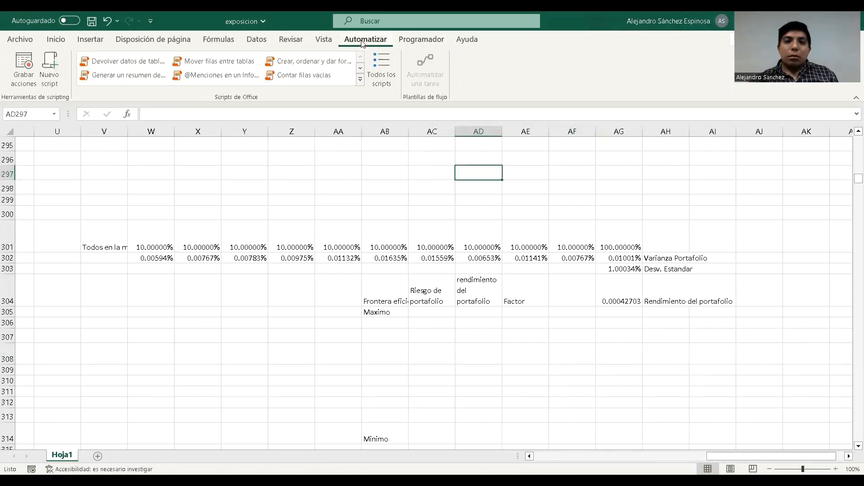
pyautogui.click(330, 40)
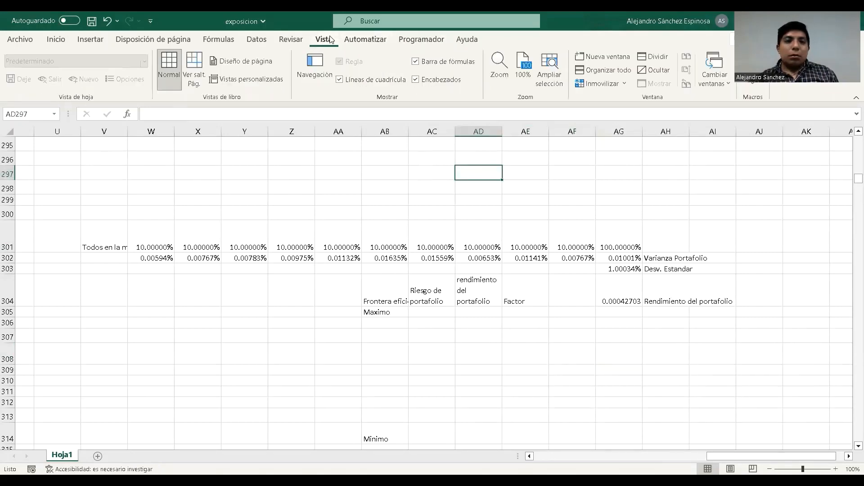
pyautogui.click(266, 40)
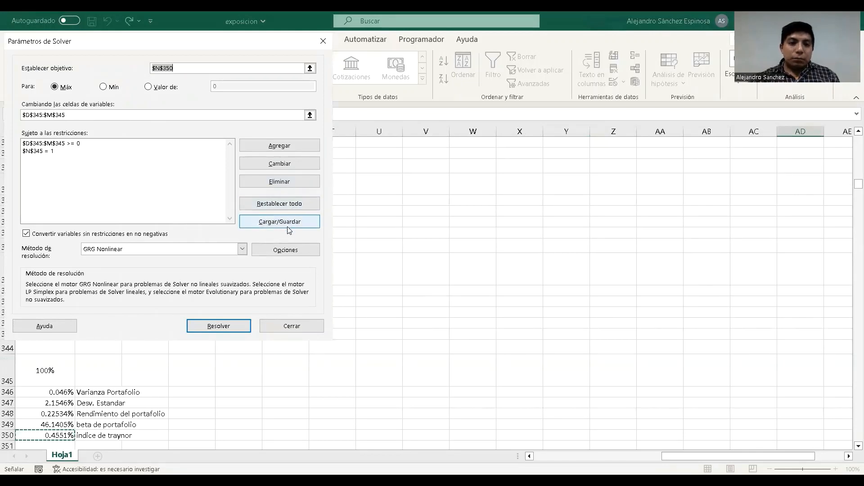
pyautogui.click(279, 204)
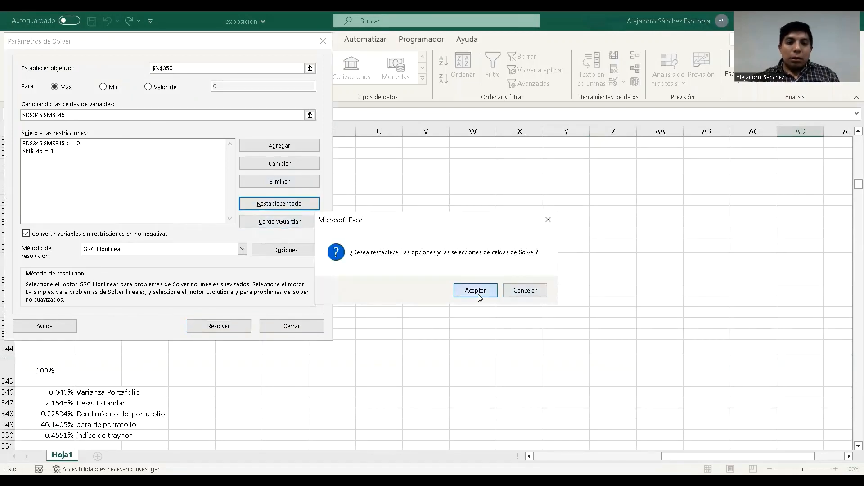
pyautogui.press('Return')
# - Set Solver's objective to the portfolio return in AG304 and its variable cells to the weights in W301:AF301
pyautogui.moveTo(738, 456); pyautogui.dragTo(801, 446)
pyautogui.scroll(11, 740, 373)
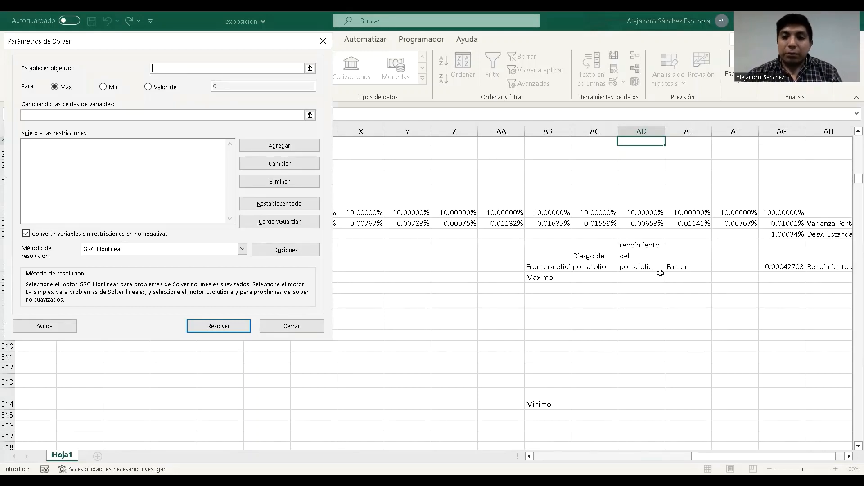
pyautogui.click(792, 265)
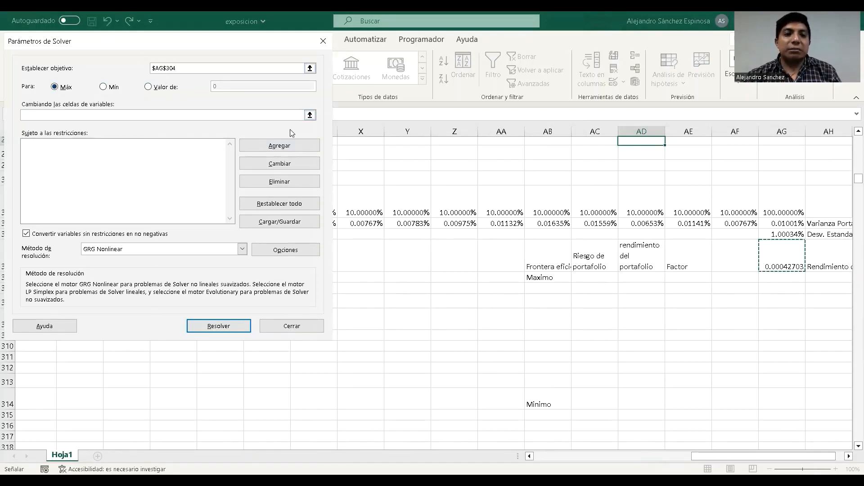
pyautogui.click(309, 116)
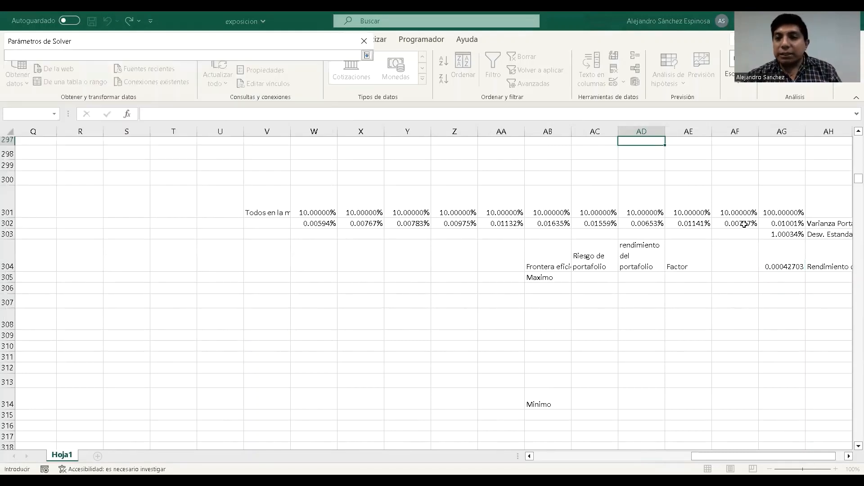
pyautogui.moveTo(737, 203); pyautogui.dragTo(318, 204)
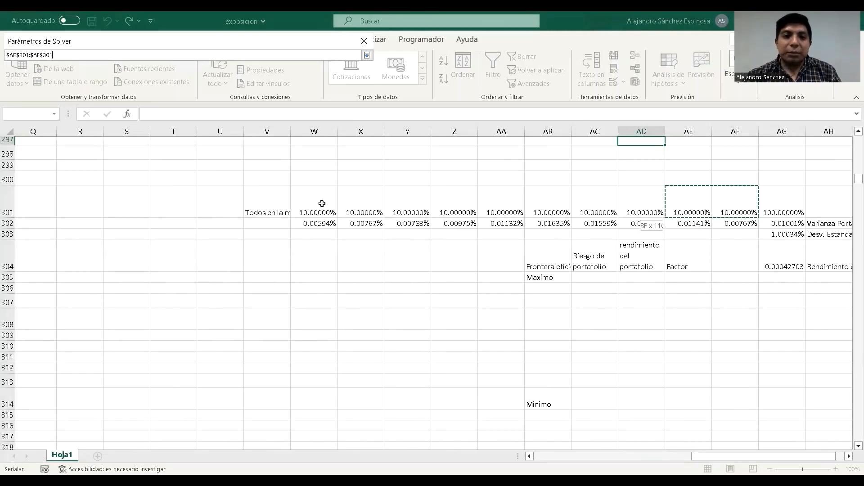
pyautogui.click(367, 57)
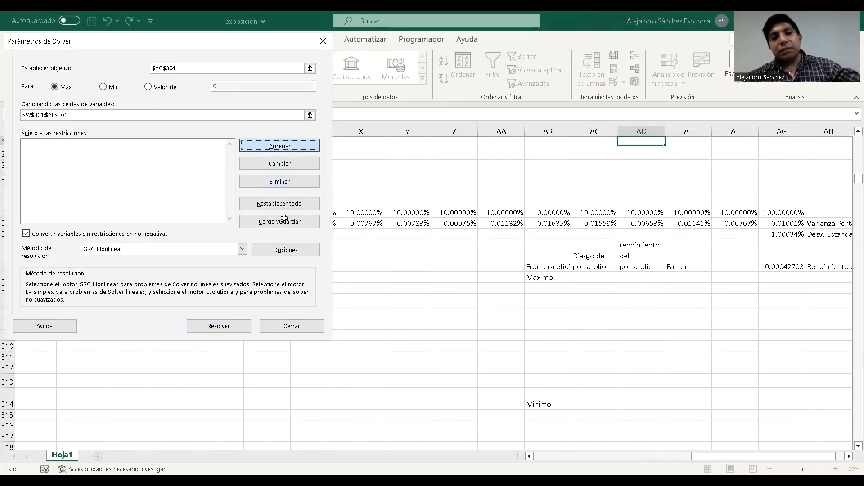
# - Add a Solver constraint that the total portfolio weight in AG301 equals 1
pyautogui.click(771, 212)
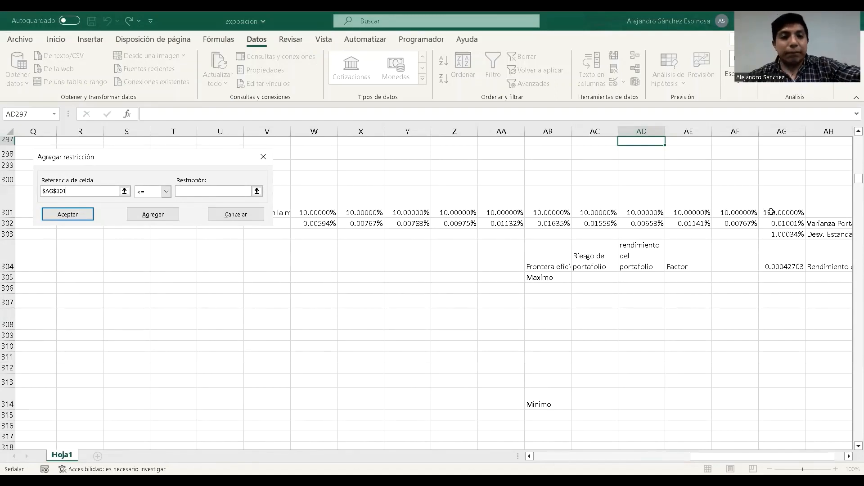
pyautogui.click(166, 191)
pyautogui.click(145, 209)
pyautogui.press('Tab')
pyautogui.write('1')
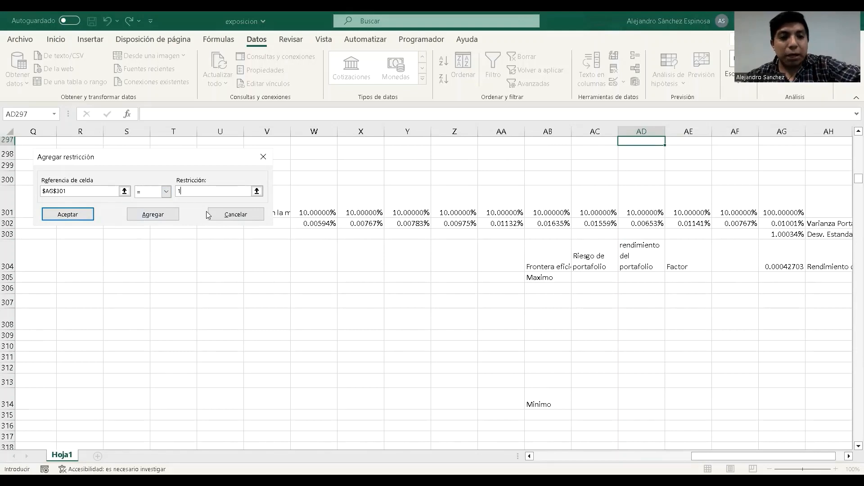
pyautogui.click(151, 216)
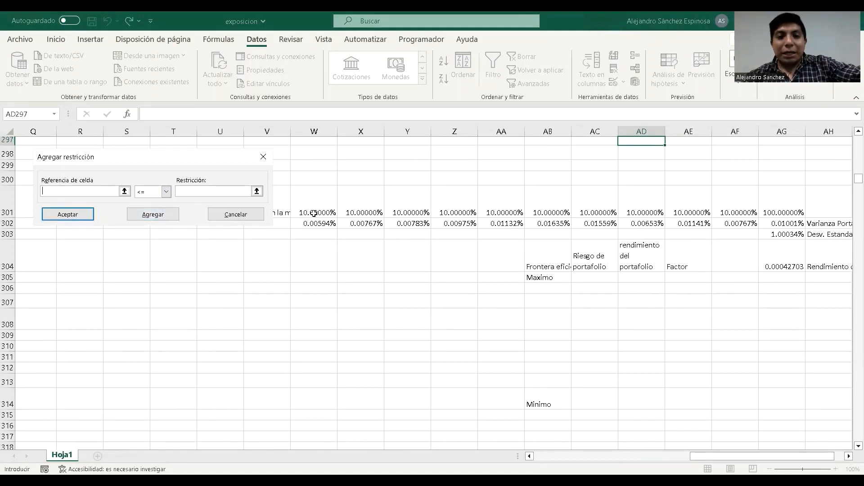
# - Add a Solver constraint requiring the weights in W301:AF301 to be greater than or equal to 0
pyautogui.click(732, 206)
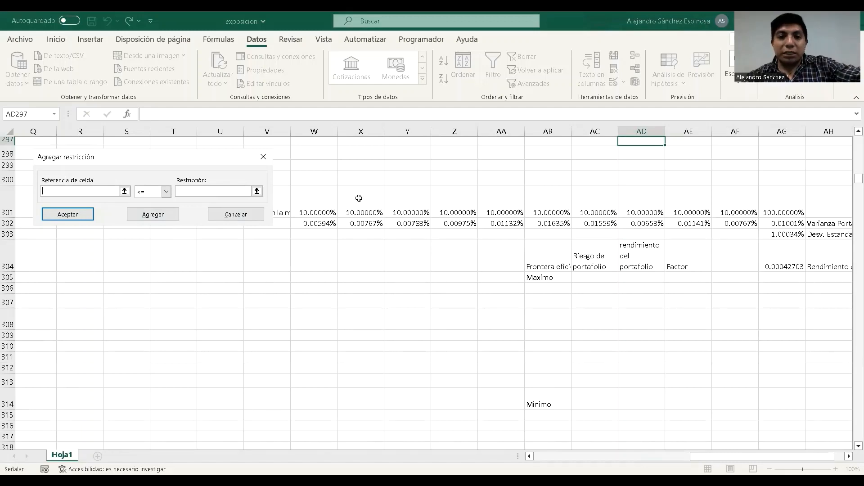
pyautogui.moveTo(359, 198); pyautogui.dragTo(329, 200)
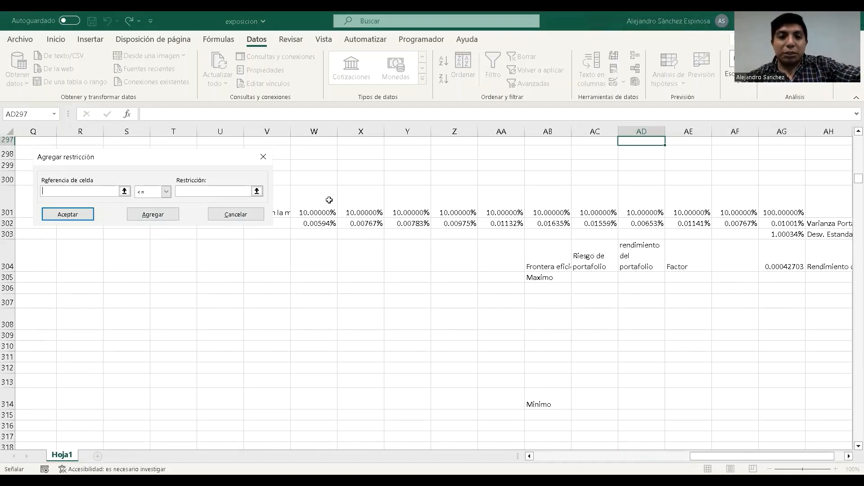
pyautogui.click(167, 194)
pyautogui.click(151, 217)
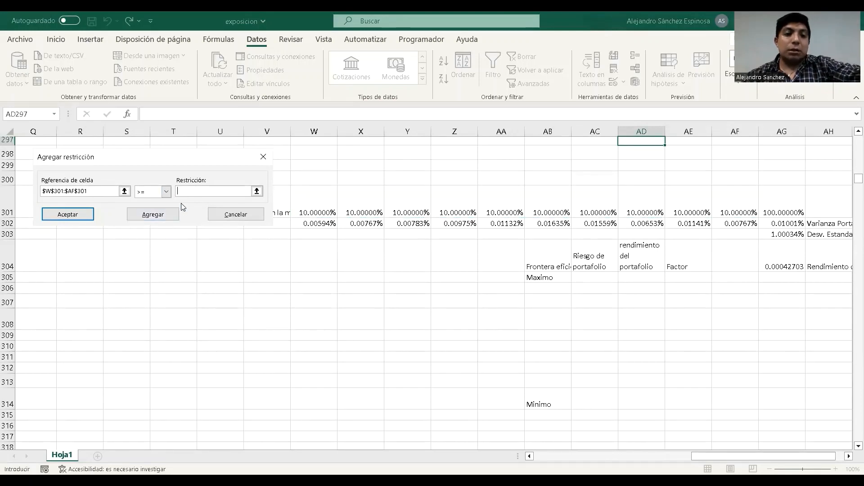
pyautogui.write('0')
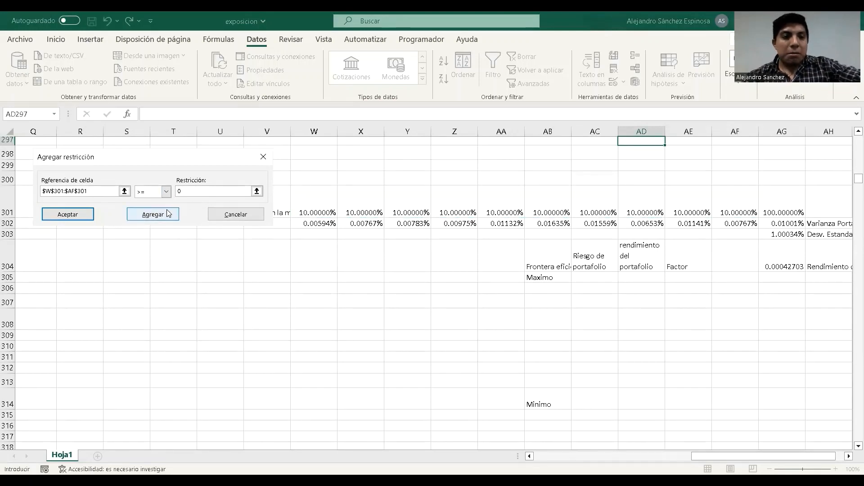
pyautogui.click(169, 213)
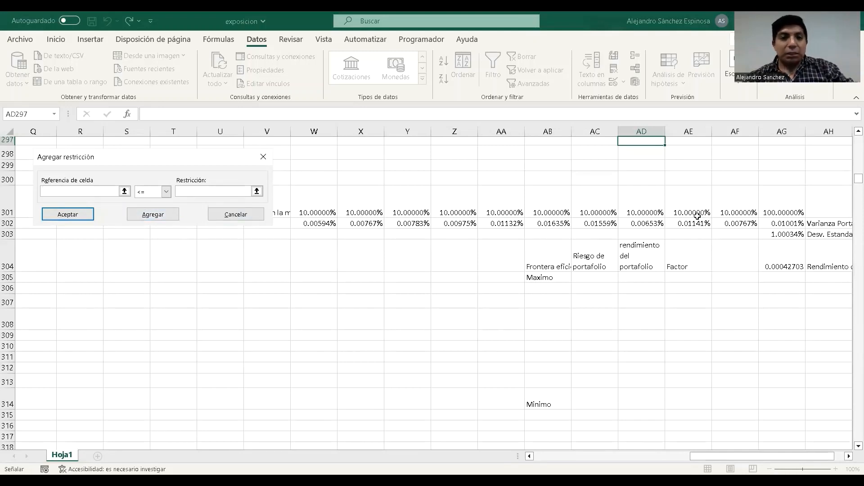
# - Add a Solver constraint limiting the range W301:AF3011 to less than or equal to 1 and return to the Solver parameters
pyautogui.moveTo(714, 215); pyautogui.dragTo(315, 213)
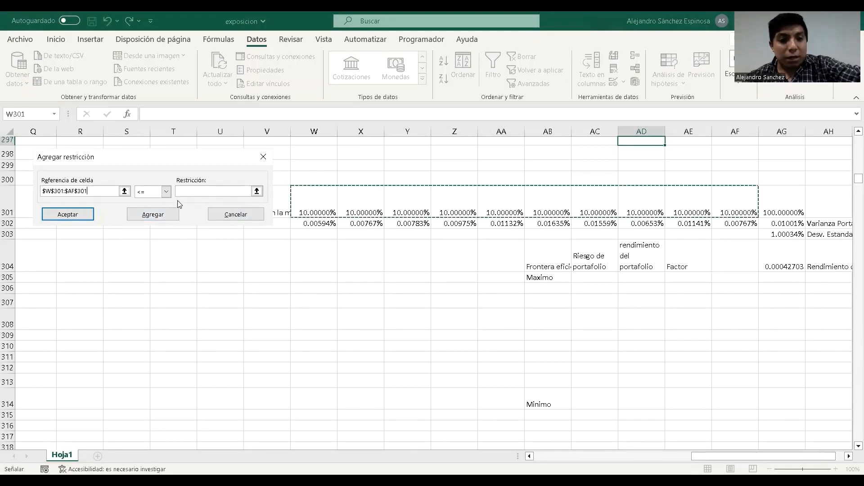
pyautogui.write('1')
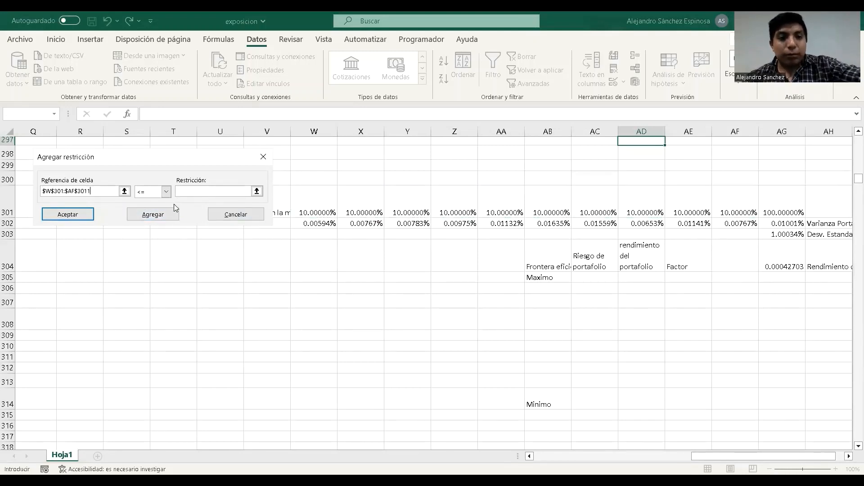
pyautogui.click(70, 219)
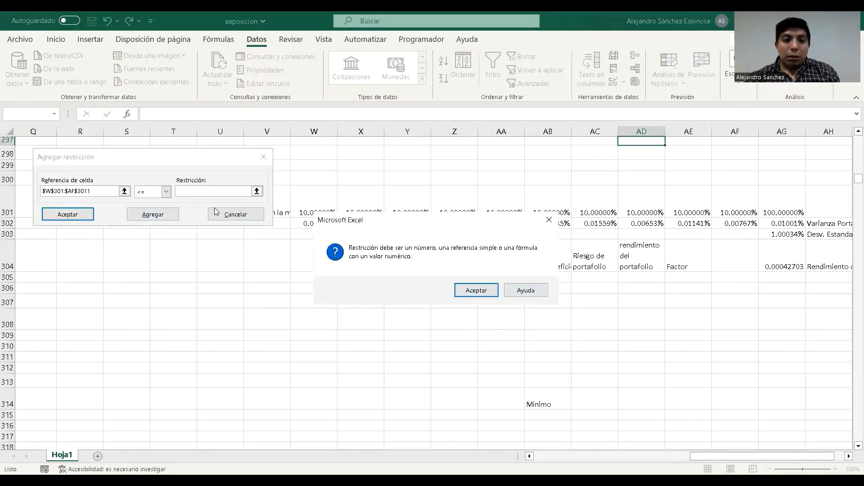
pyautogui.click(461, 293)
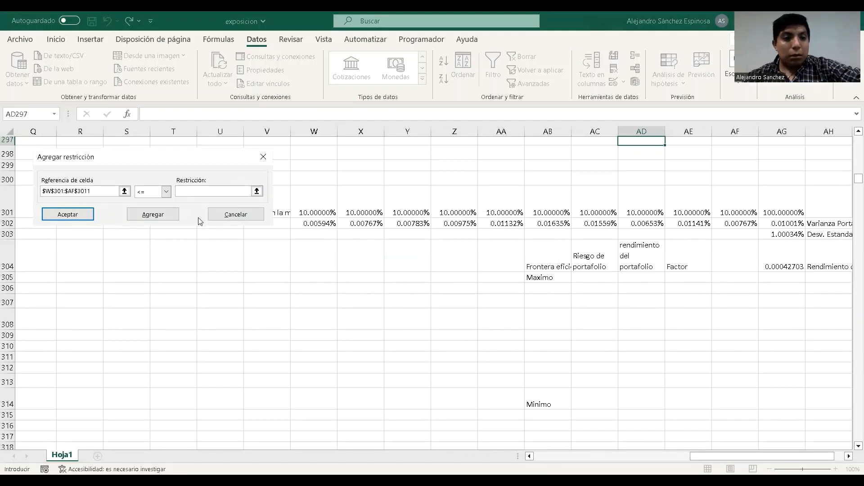
pyautogui.click(88, 215)
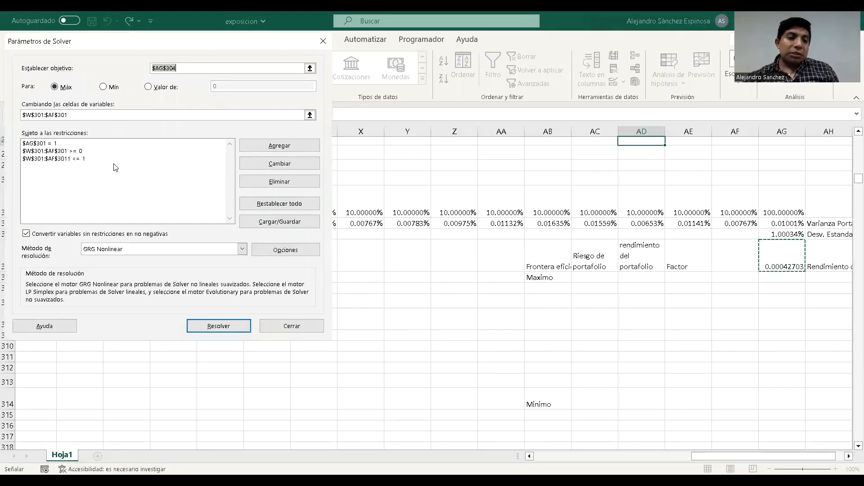
# - Try to solve for the maximum return in AG304 and close Solver
pyautogui.click(230, 326)
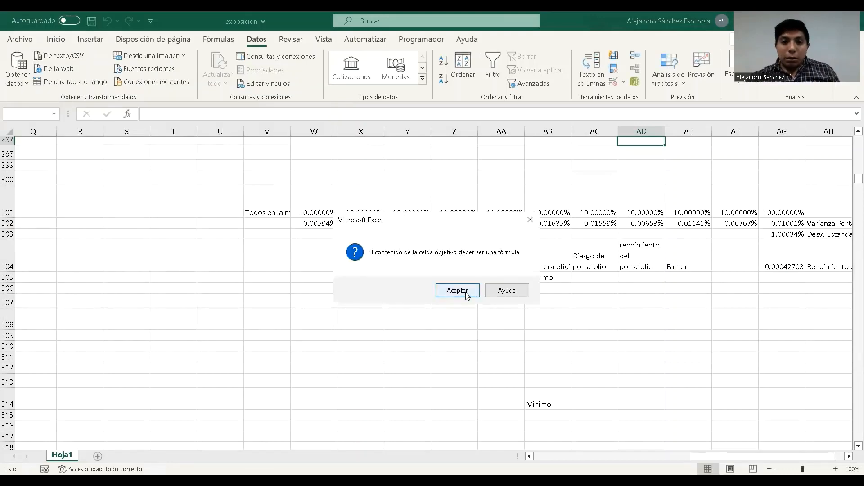
pyautogui.click(465, 292)
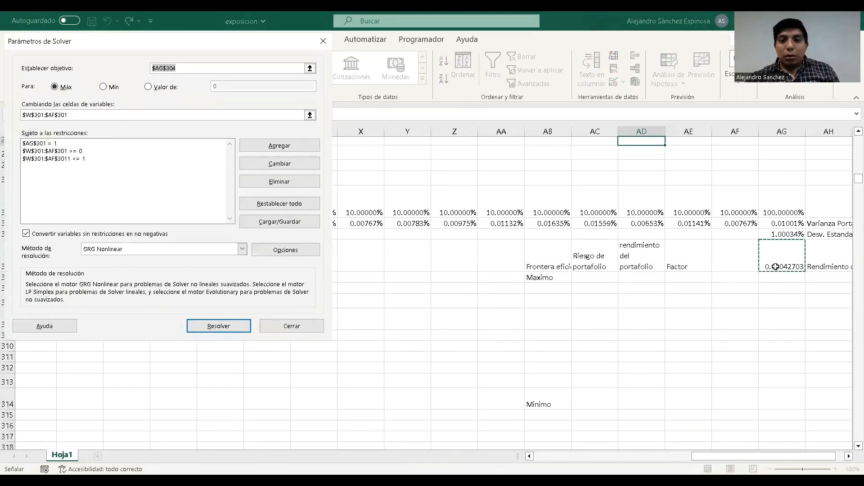
pyautogui.click(752, 323)
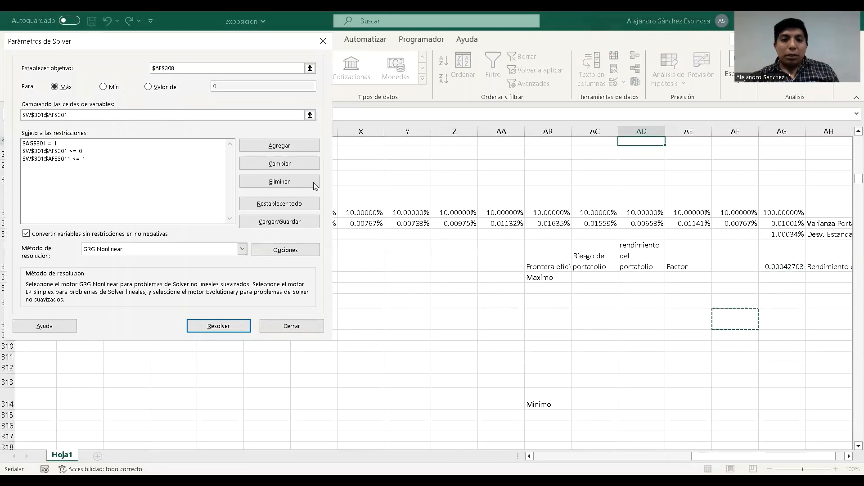
pyautogui.click(292, 326)
# - Move the efficient frontier table down five rows so its headings sit in row 309
pyautogui.moveTo(322, 208); pyautogui.dragTo(771, 247)
pyautogui.click(657, 343)
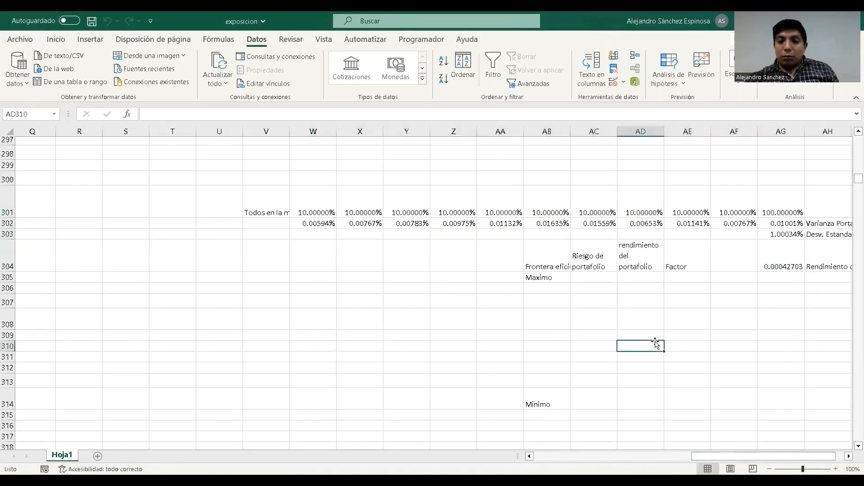
pyautogui.moveTo(554, 254); pyautogui.dragTo(686, 421)
pyautogui.moveTo(685, 454)
pyautogui.mouseDown()
pyautogui.moveTo(635, 360)
pyautogui.moveTo(681, 437)
pyautogui.mouseUp()
# - Copy the equal-weight portfolio block C301:O304 and paste it with its formulas and formatting at V301
pyautogui.moveTo(734, 456); pyautogui.dragTo(588, 457)
pyautogui.moveTo(100, 183); pyautogui.dragTo(702, 224)
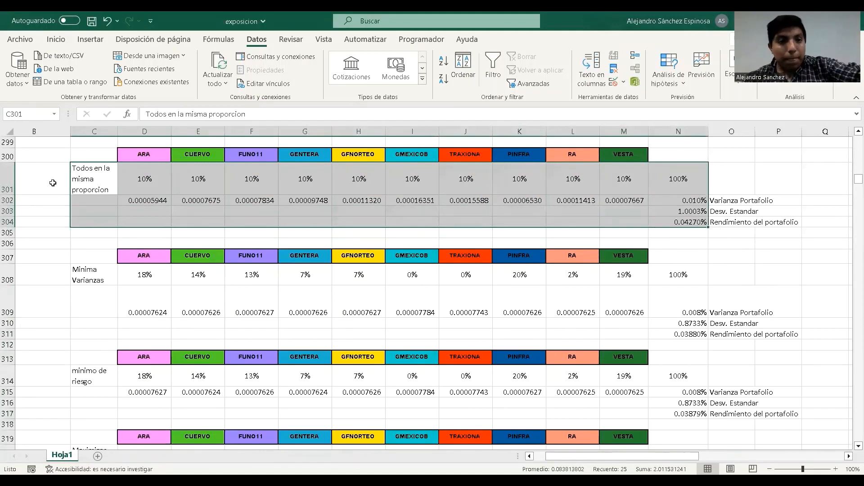
pyautogui.click(52, 183)
pyautogui.moveTo(108, 183); pyautogui.dragTo(730, 223)
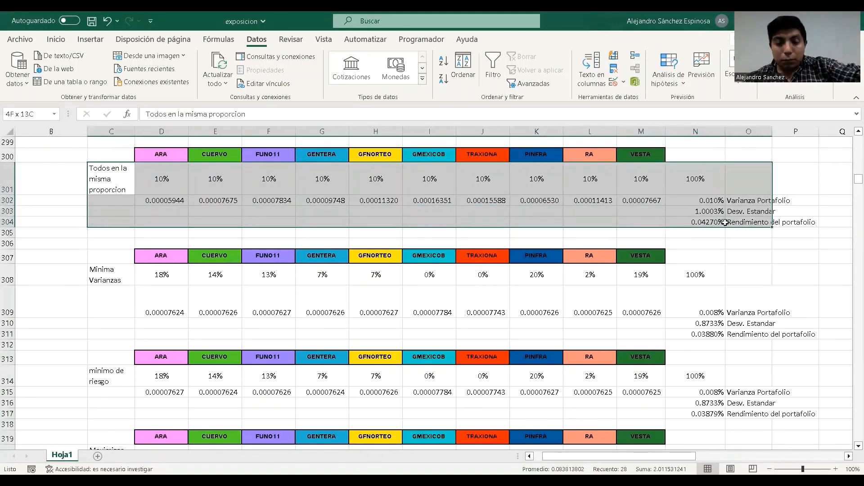
pyautogui.hotkey('ctrl', 'c')
pyautogui.moveTo(658, 455); pyautogui.dragTo(764, 452)
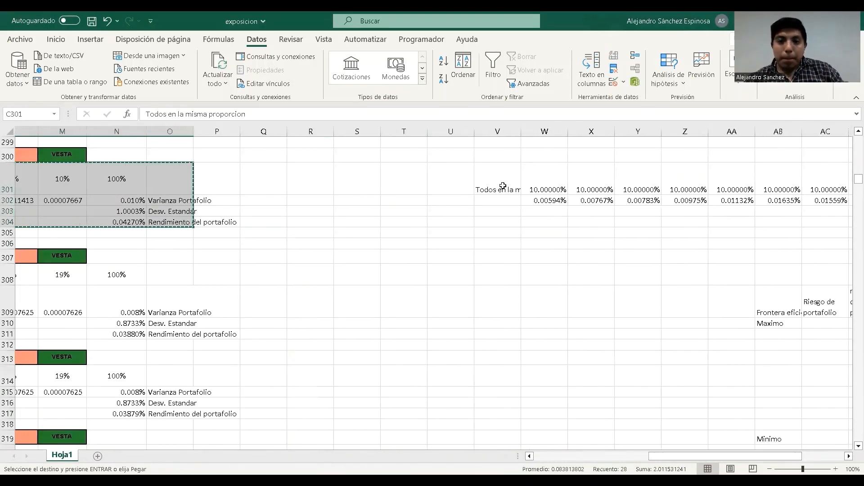
pyautogui.click(502, 189)
pyautogui.rightClick(501, 191)
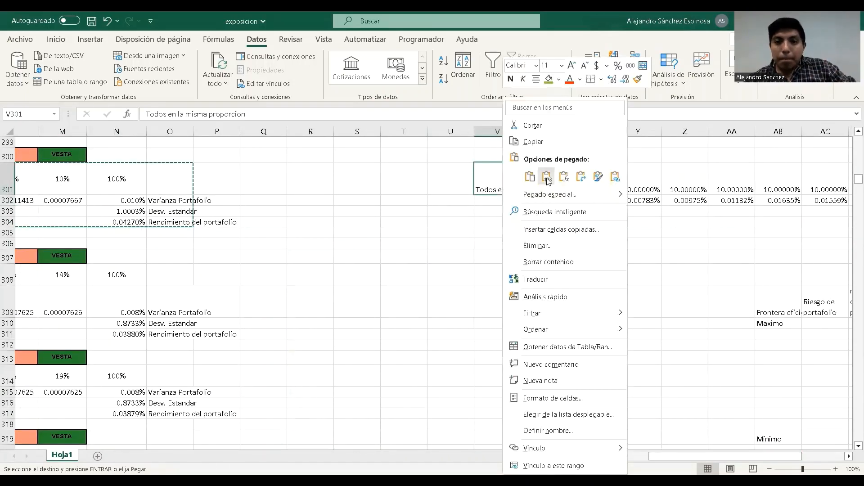
pyautogui.click(548, 178)
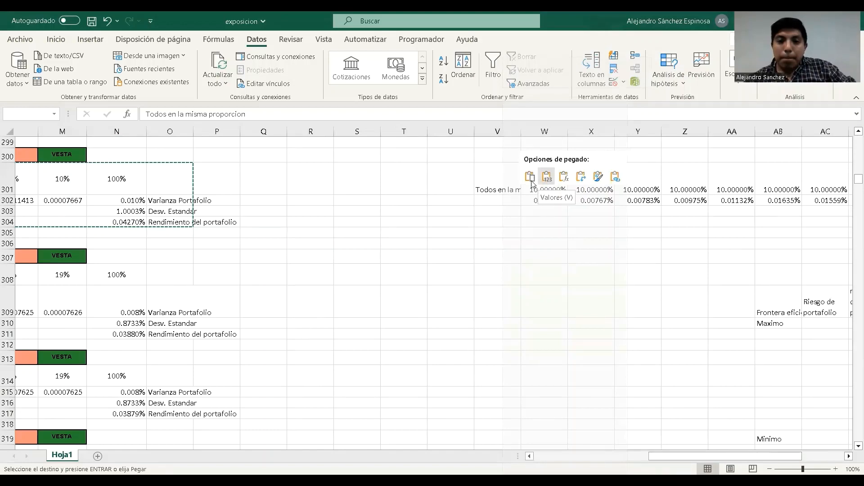
# - Reduce the decimals of the MMULT results in W302:AF302 to six decimal places
pyautogui.moveTo(539, 205); pyautogui.dragTo(747, 202)
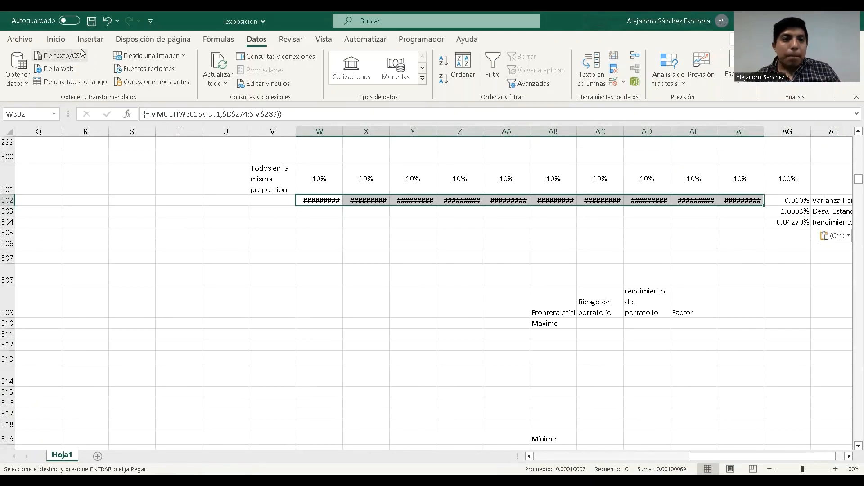
pyautogui.click(60, 41)
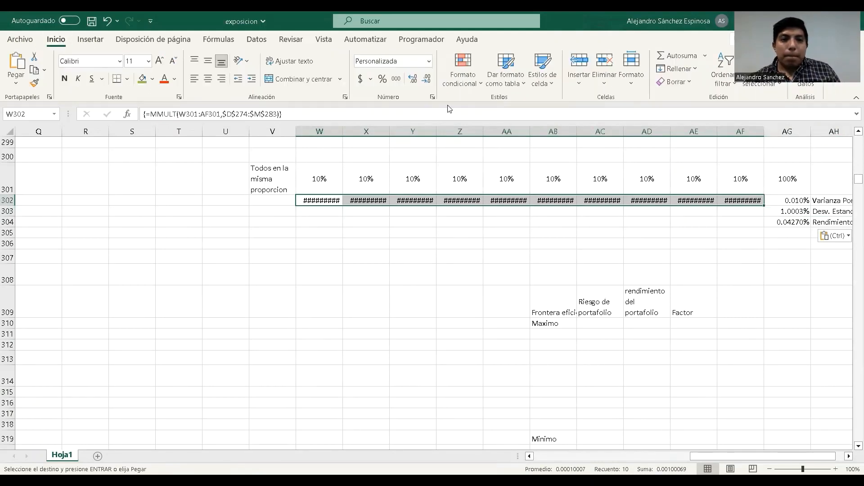
pyautogui.click(426, 80)
pyautogui.click(426, 79)
pyautogui.click(801, 336)
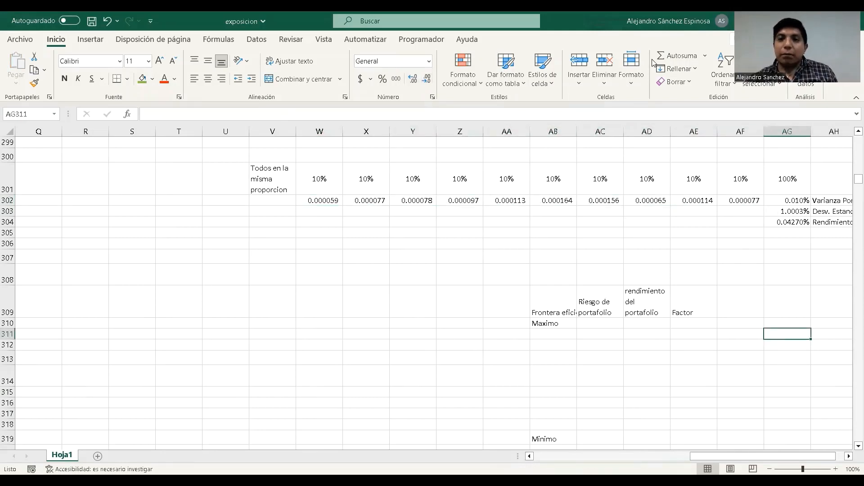
# - Reopen Solver and set its objective to the portfolio return in AG304 and its variable cells to W301:AF301
pyautogui.click(257, 39)
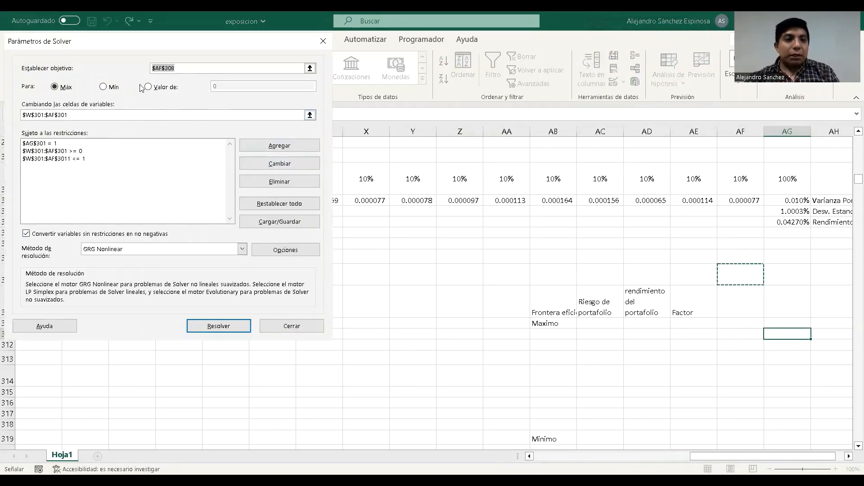
pyautogui.click(310, 68)
pyautogui.click(795, 223)
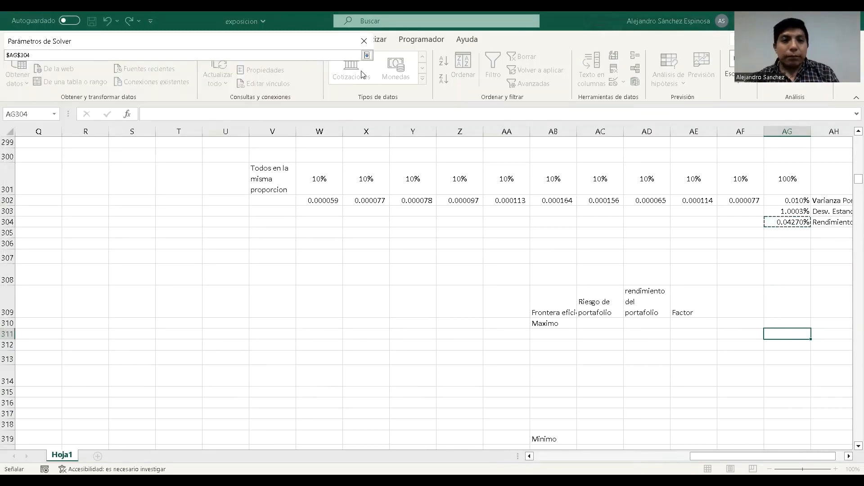
pyautogui.click(367, 55)
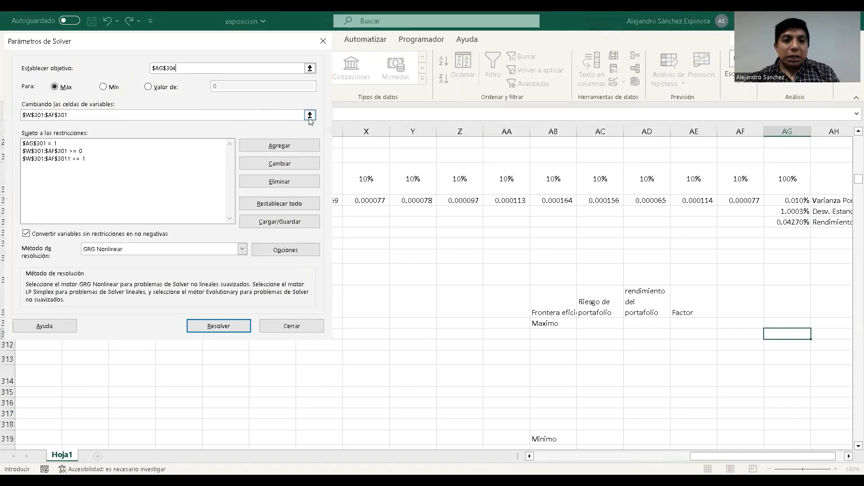
pyautogui.click(310, 115)
pyautogui.click(718, 184)
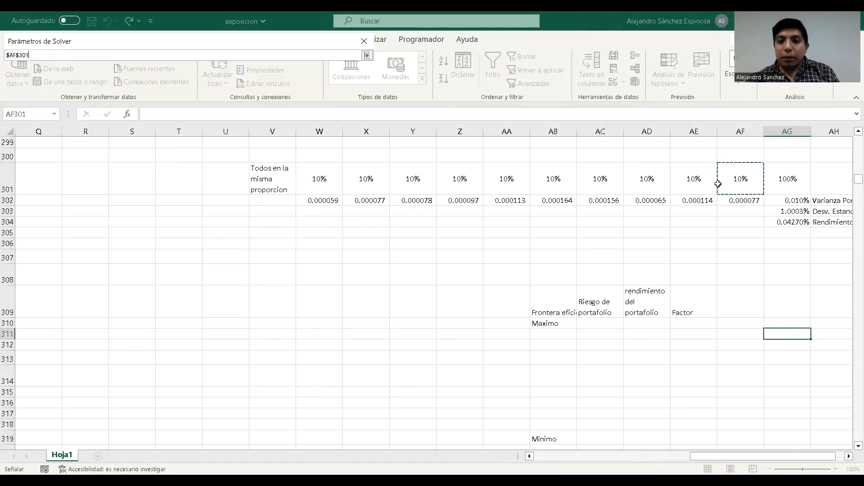
pyautogui.moveTo(718, 184); pyautogui.dragTo(333, 177)
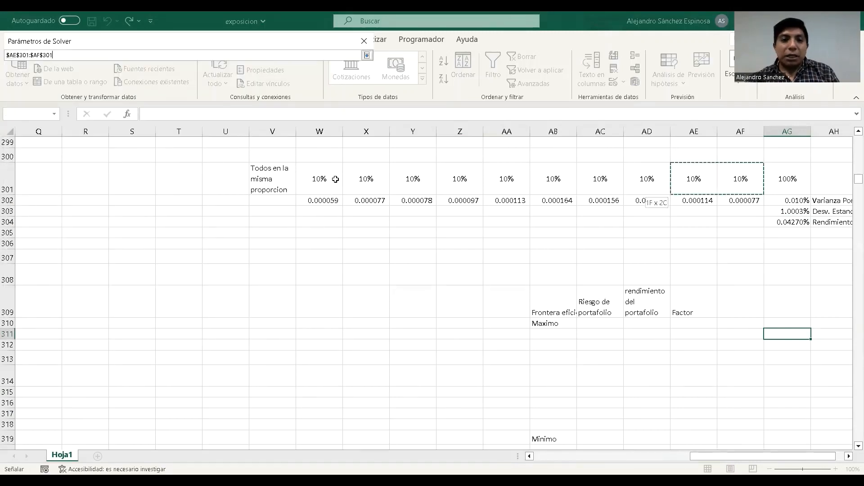
pyautogui.click(367, 55)
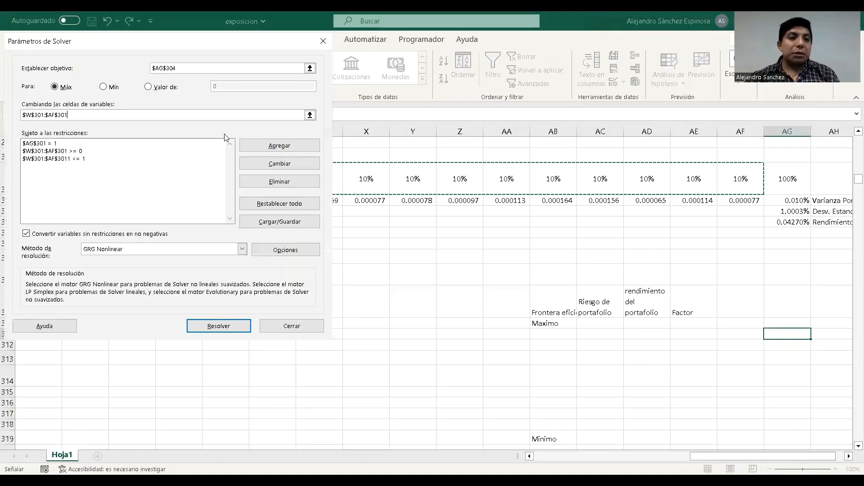
# - Remove the existing Solver constraints from the list, starting with the one on AG301
pyautogui.click(171, 145)
pyautogui.click(279, 180)
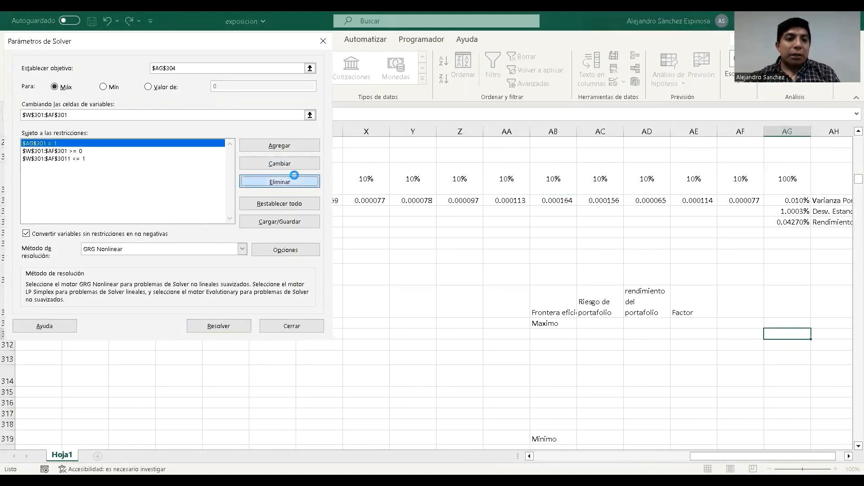
pyautogui.click(267, 182)
pyautogui.click(247, 181)
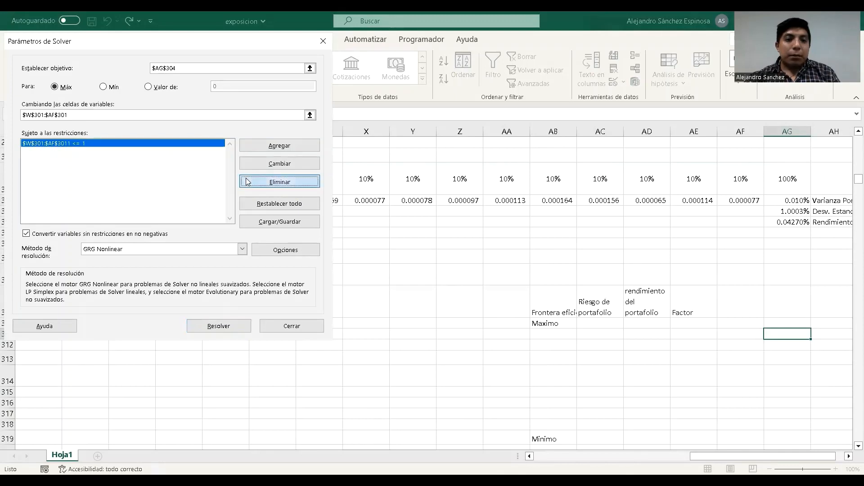
# - Add a Solver constraint that keeps the weights in W301:AF301 less than or equal to 1
pyautogui.click(295, 150)
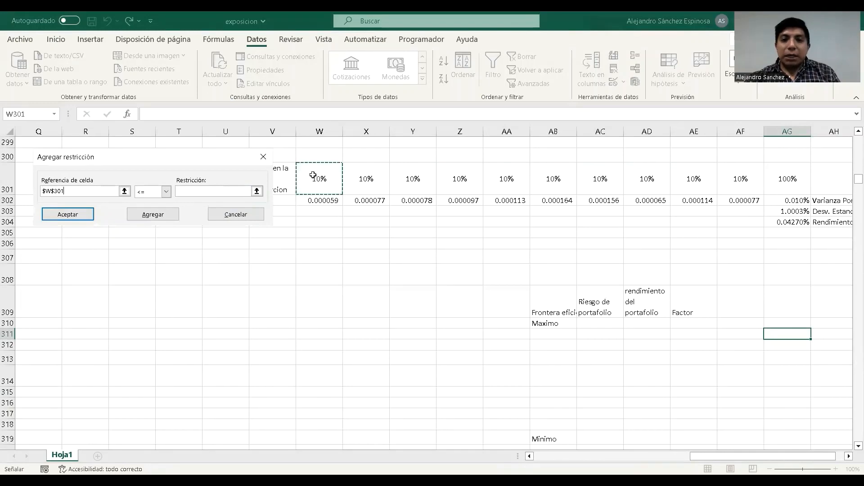
pyautogui.click(313, 174)
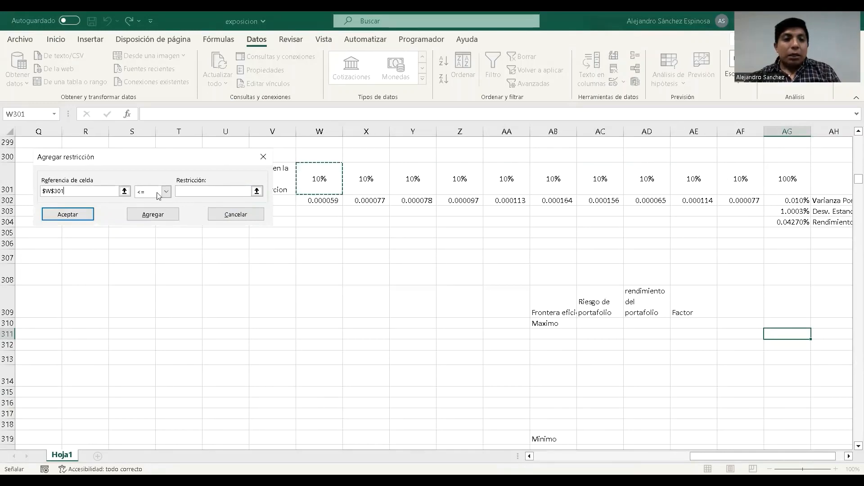
pyautogui.hotkey('ctrl', 'shift', 'Right')
pyautogui.hotkey('shift', 'Left')
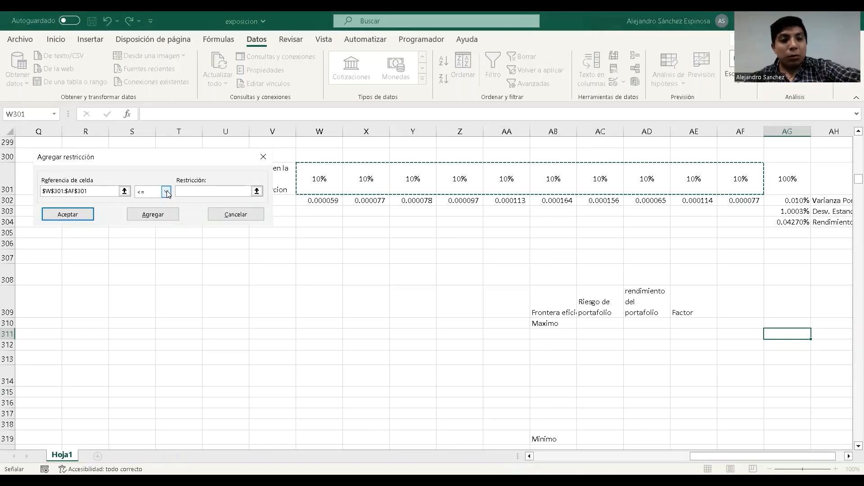
pyautogui.write('1')
pyautogui.press('BackSpace')
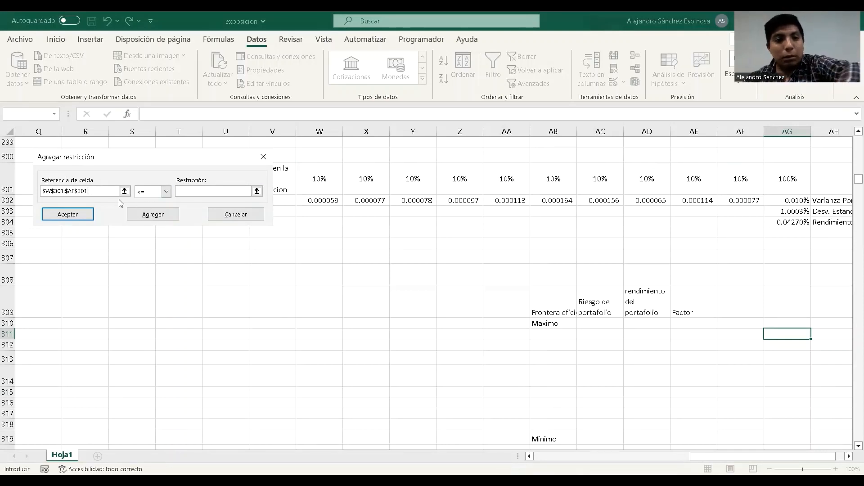
pyautogui.click(190, 194)
pyautogui.write('1')
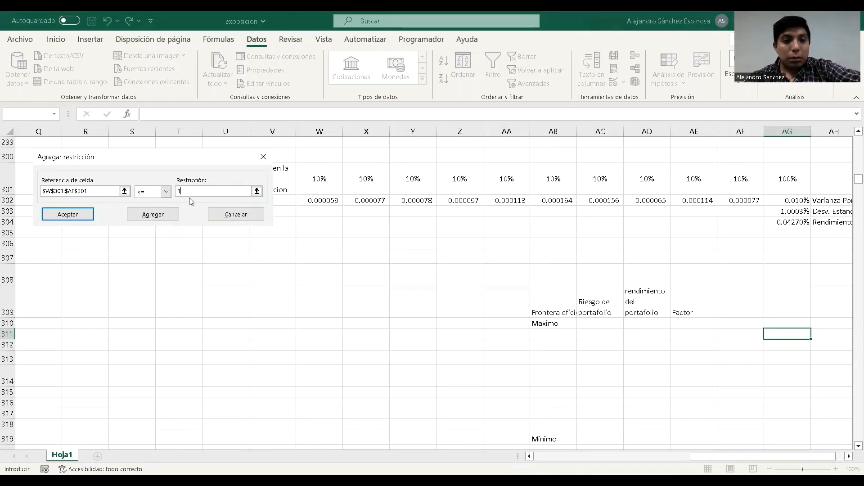
pyautogui.click(147, 216)
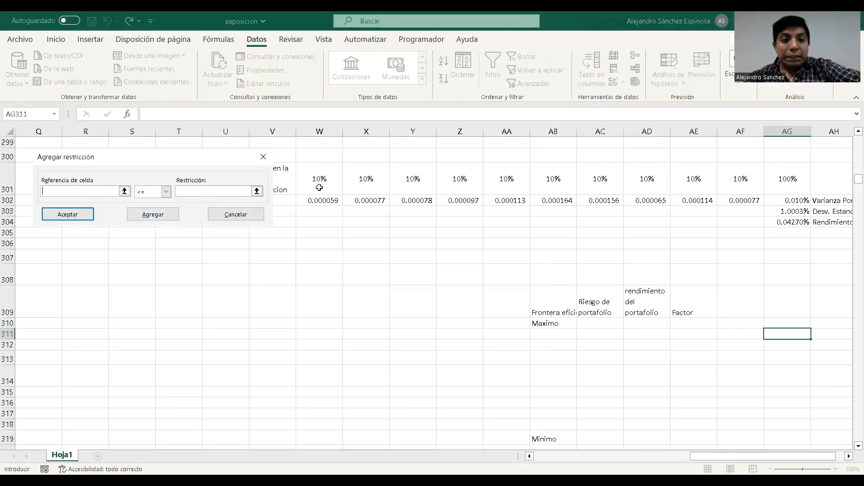
# - Add a second Solver constraint that keeps the weights in W301:AF301 greater than or equal to 0
pyautogui.click(319, 179)
pyautogui.moveTo(319, 179); pyautogui.dragTo(740, 179)
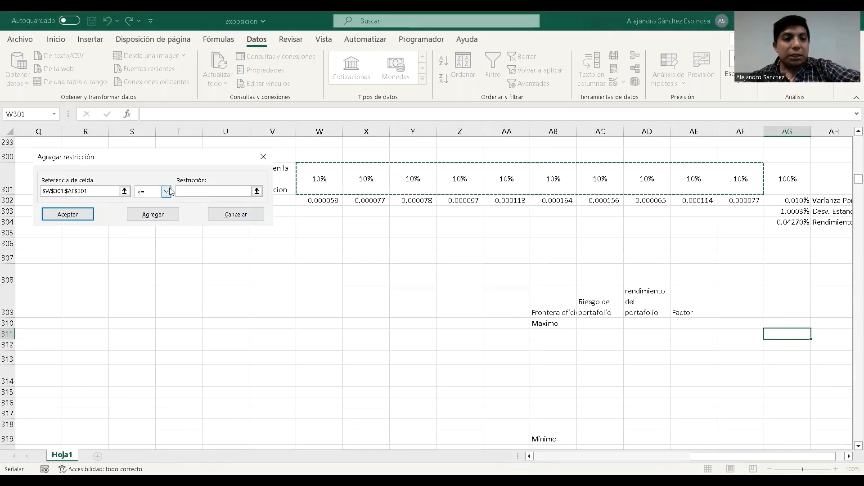
pyautogui.click(166, 191)
pyautogui.click(148, 217)
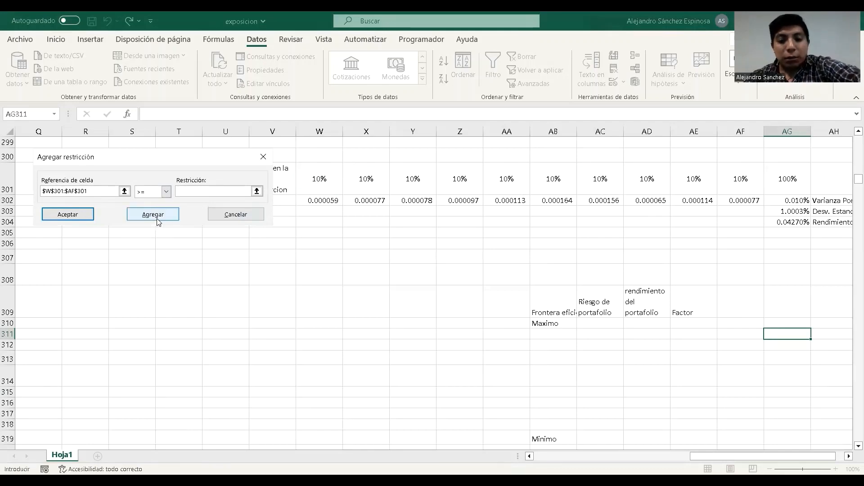
pyautogui.click(156, 215)
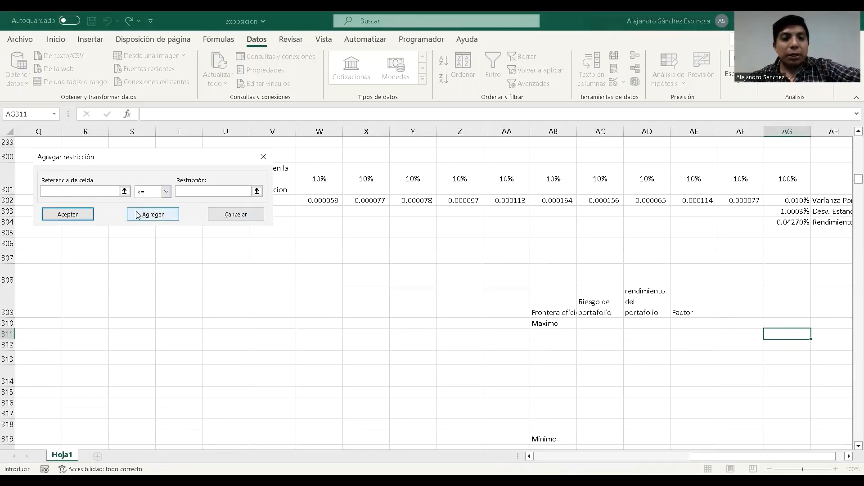
# - Add a Solver constraint setting the total weight in AG301 equal to 1, and finish the constraint list
pyautogui.click(783, 187)
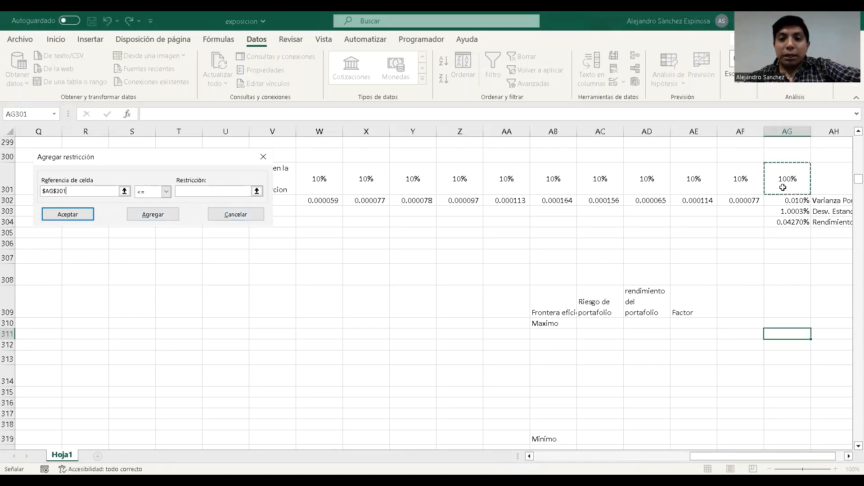
pyautogui.click(167, 192)
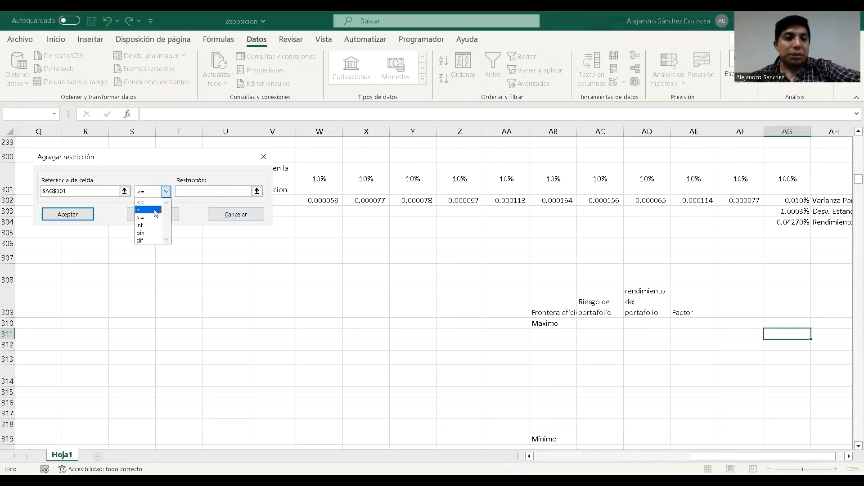
pyautogui.click(155, 213)
pyautogui.write('1')
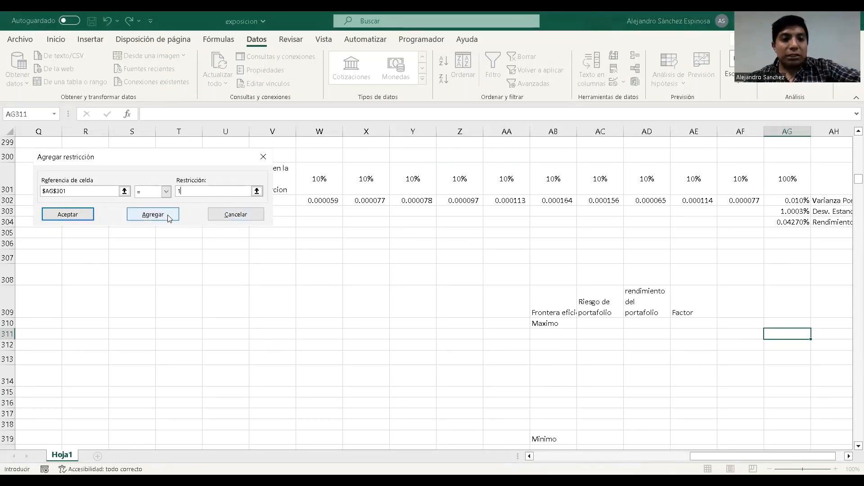
pyautogui.click(80, 216)
pyautogui.click(80, 215)
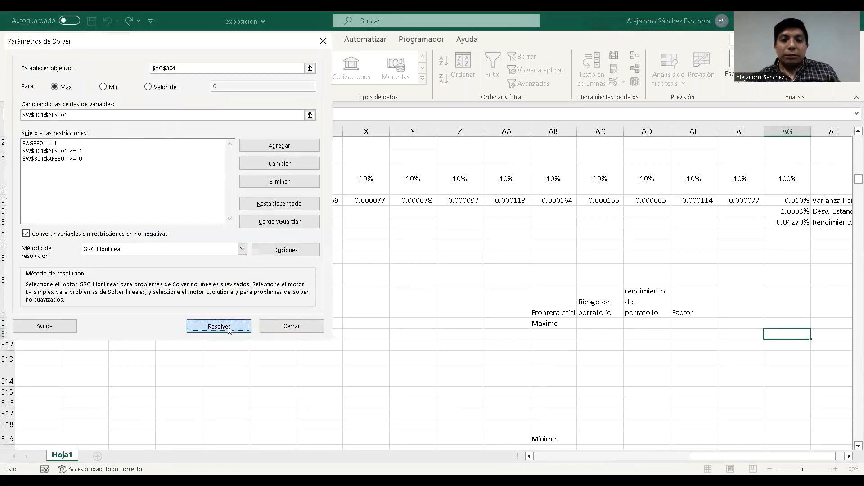
# - Solve for the maximum portfolio return and keep the Solver solution in the sheet
pyautogui.click(227, 328)
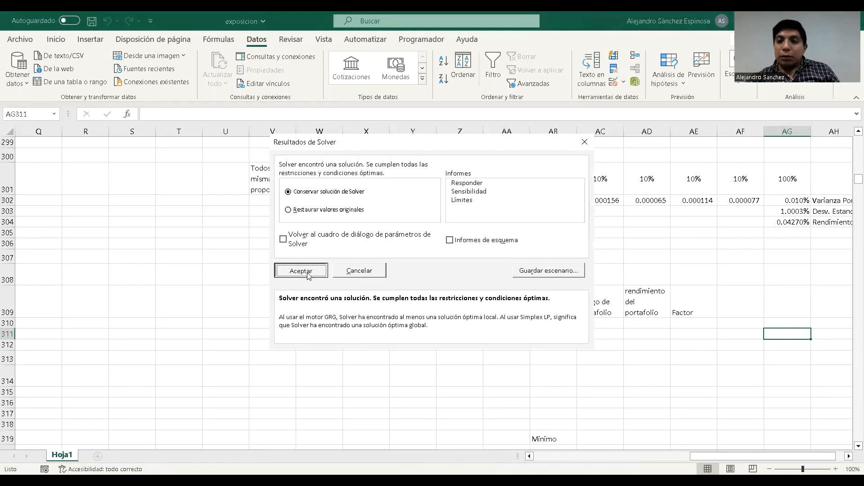
pyautogui.click(308, 273)
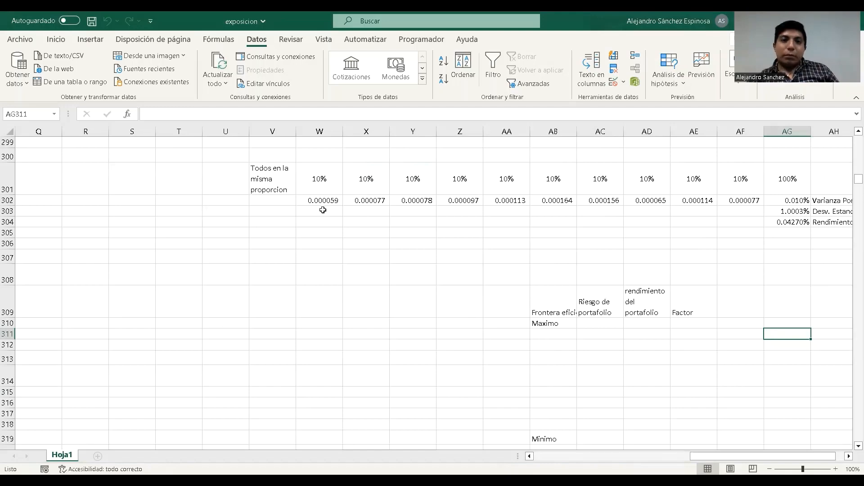
pyautogui.moveTo(768, 456); pyautogui.dragTo(725, 430)
pyautogui.scroll(-1, 573, 333)
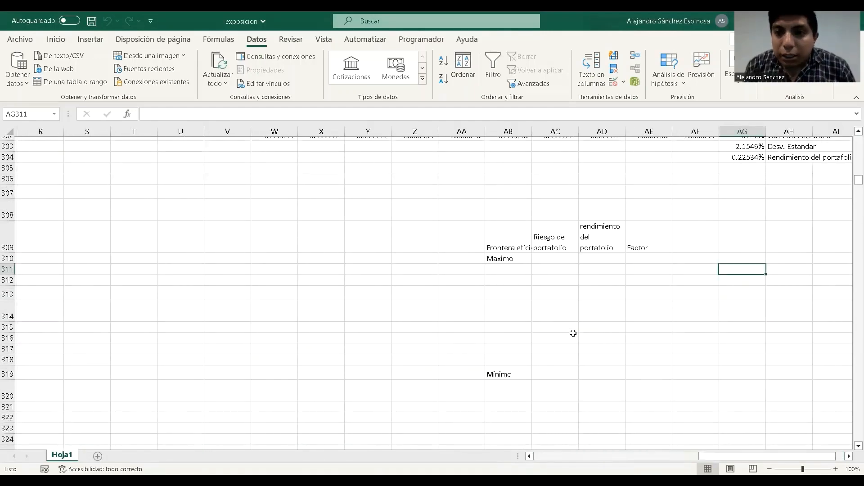
pyautogui.scroll(1, 576, 332)
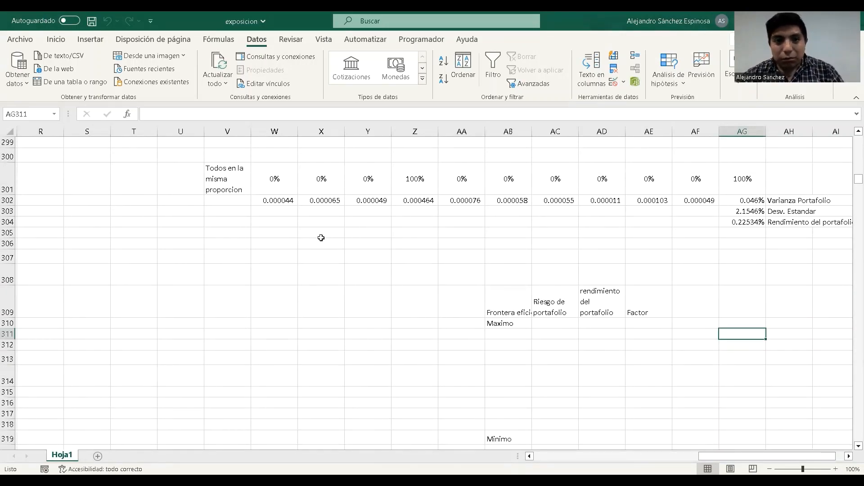
# - Try to paste the maximum portfolio's return as a plain value in AD310
pyautogui.click(752, 221)
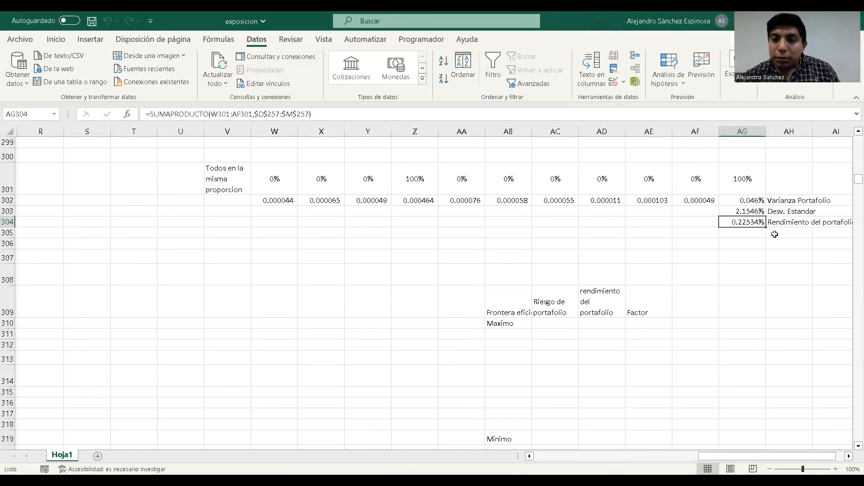
pyautogui.click(764, 249)
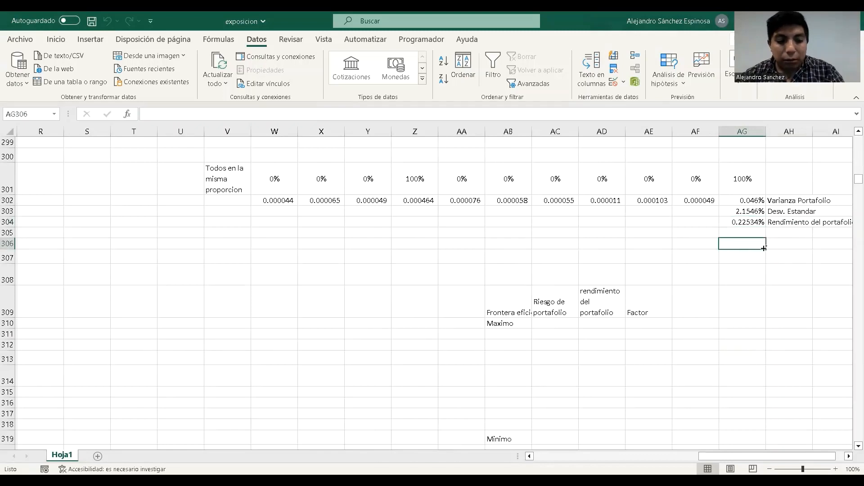
pyautogui.hotkey('ctrl', 'c')
pyautogui.click(608, 320)
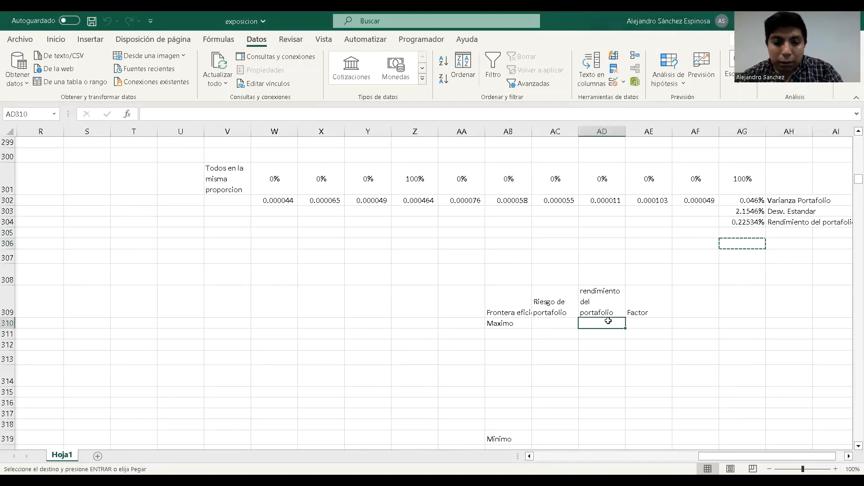
pyautogui.hotkey('ctrl', 'v')
pyautogui.click(654, 335)
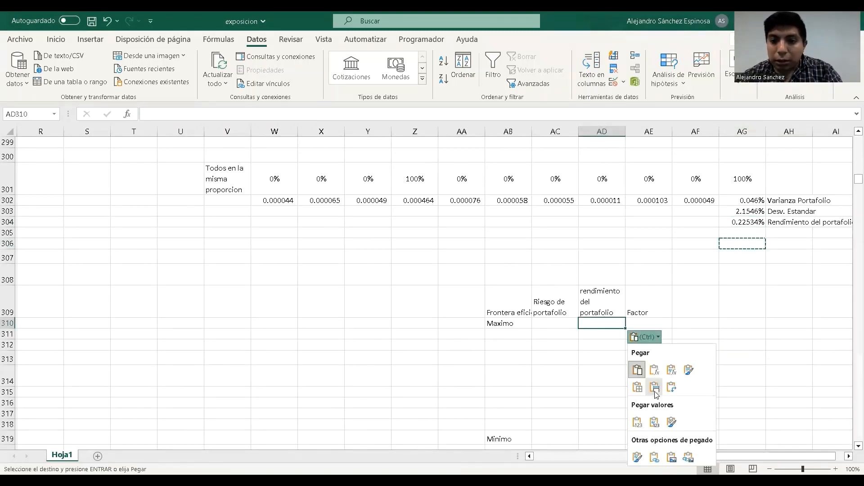
pyautogui.click(637, 424)
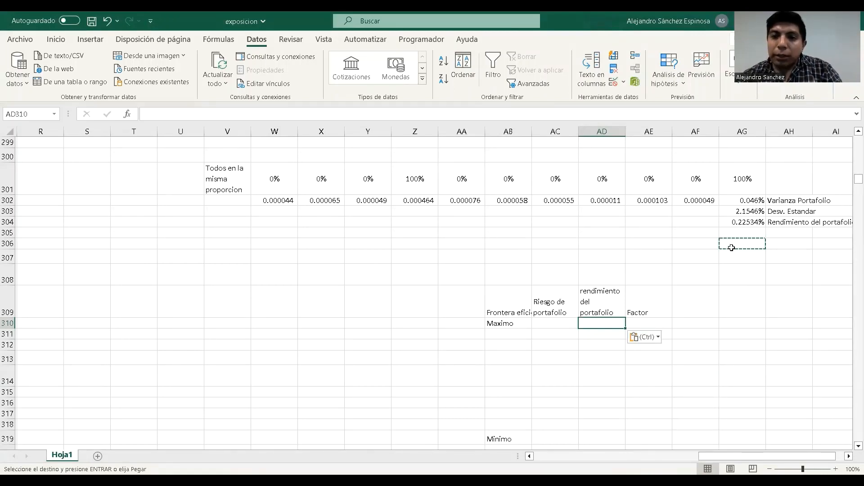
pyautogui.click(653, 338)
pyautogui.click(637, 423)
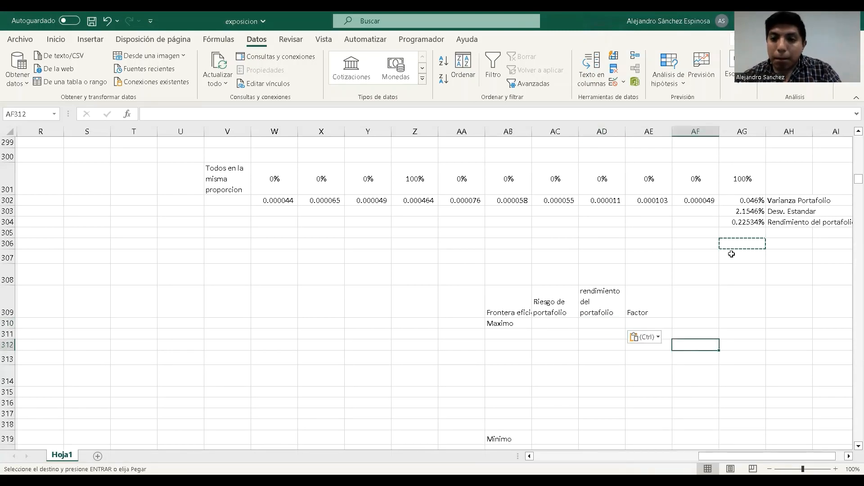
# - Copy the standard deviation in AG303 and paste it as a value in AC310, the risk of the Maximo row
pyautogui.click(743, 214)
pyautogui.hotkey('ctrl', 'c')
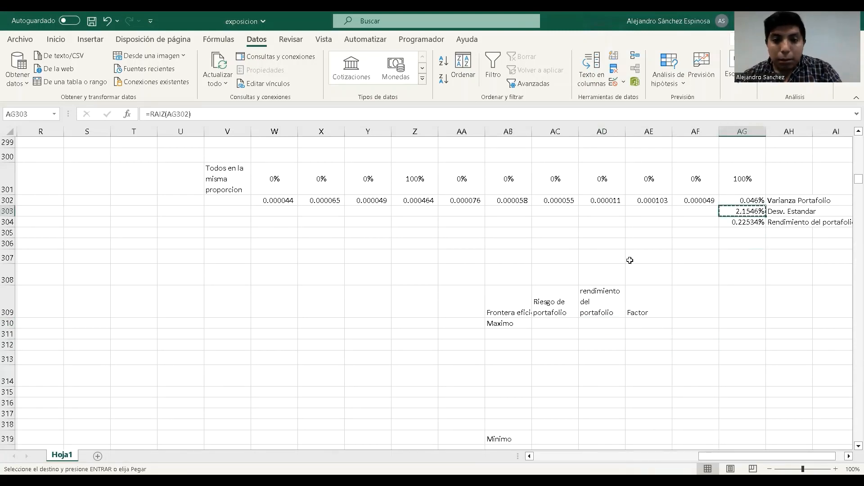
pyautogui.click(568, 323)
pyautogui.hotkey('ctrl', 'v')
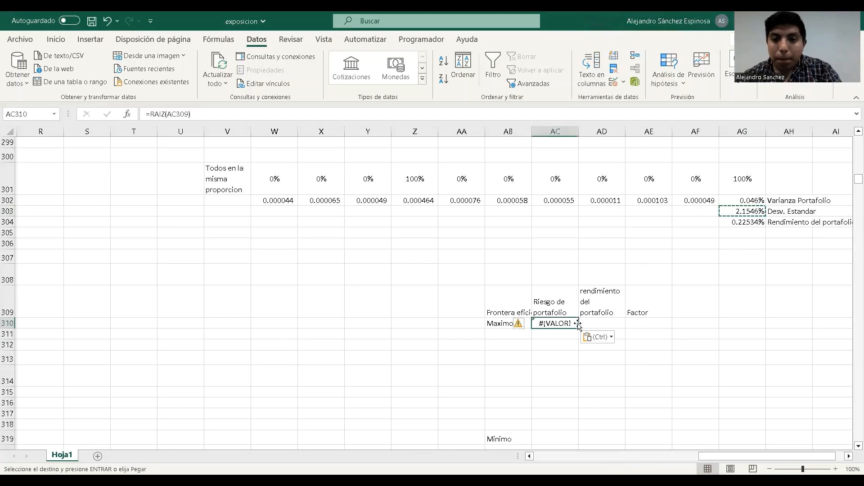
pyautogui.click(597, 339)
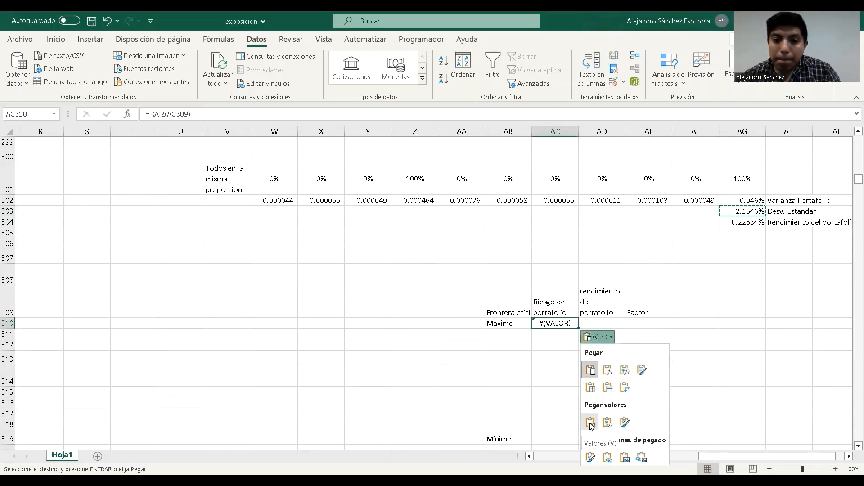
pyautogui.click(591, 423)
# - Copy the portfolio return in AG304 and paste it as a value in AD310 of the Maximo row
pyautogui.click(748, 225)
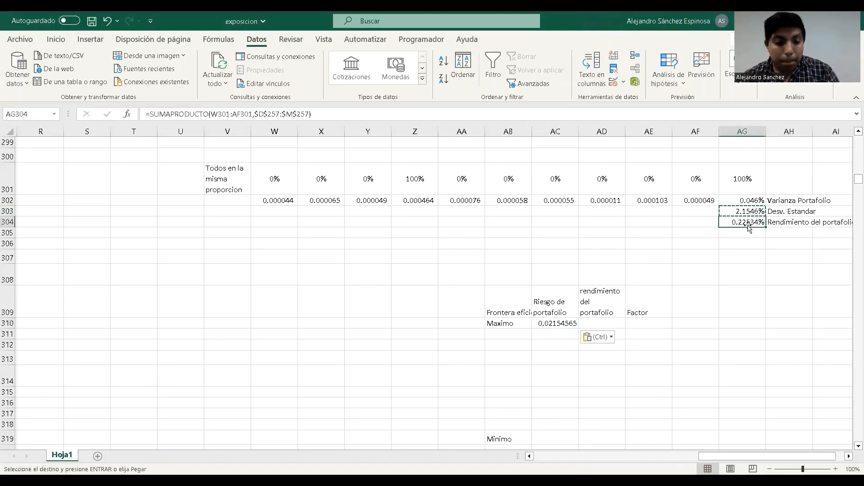
pyautogui.hotkey('ctrl', 'c')
pyautogui.click(613, 322)
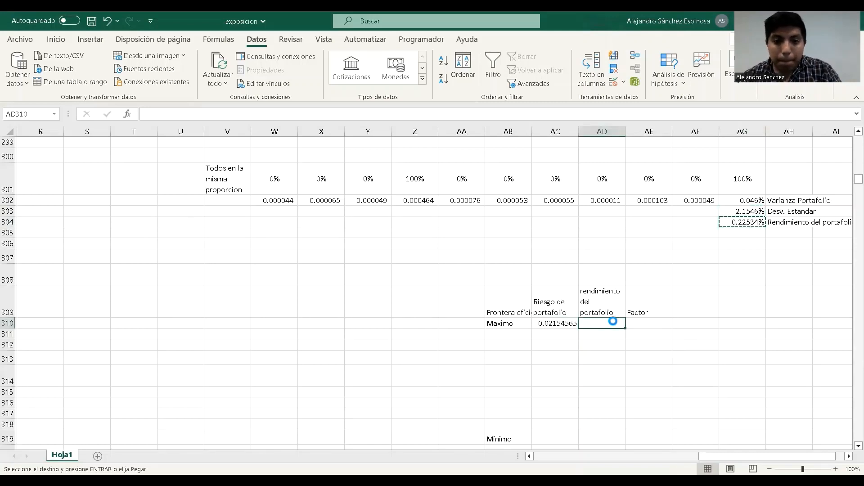
pyautogui.hotkey('ctrl', 'v')
pyautogui.click(651, 344)
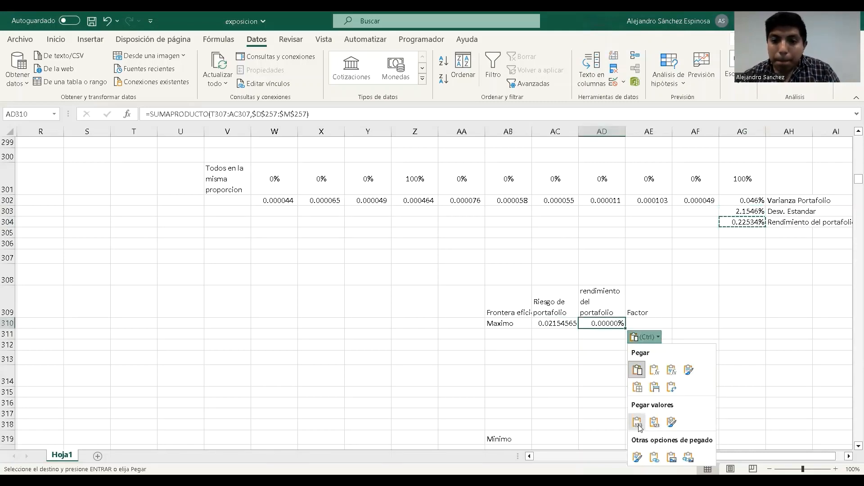
pyautogui.press('v')
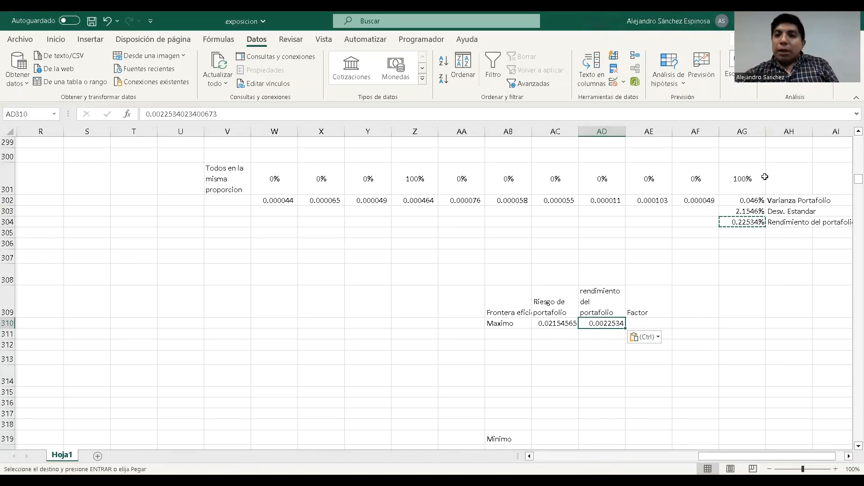
# - Reopen Solver, switch the objective in AG304 to Min, solve it and keep the solution
pyautogui.click(774, 70)
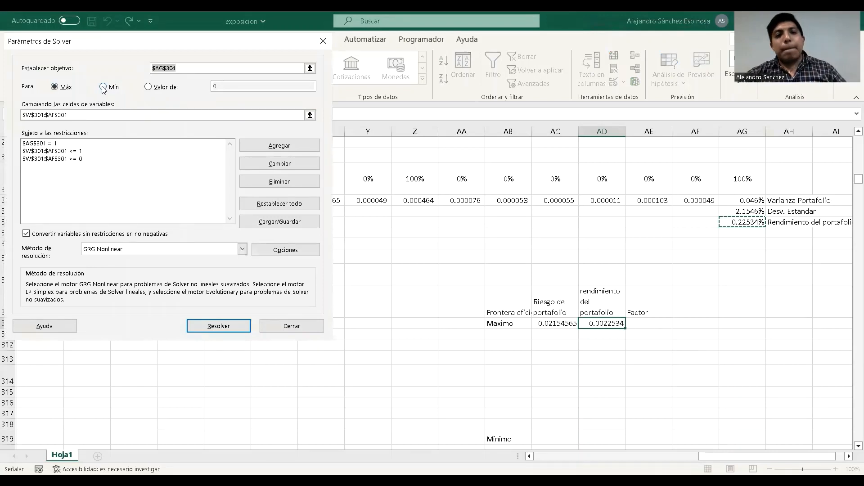
pyautogui.click(103, 88)
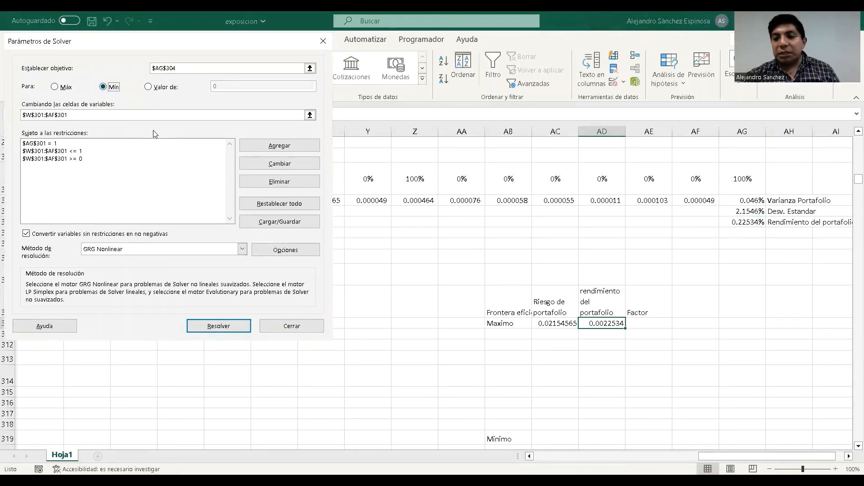
pyautogui.click(227, 326)
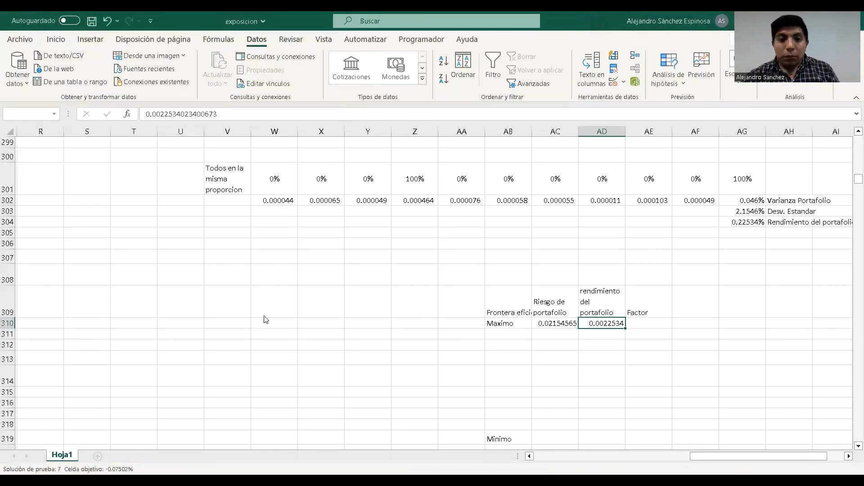
pyautogui.click(300, 270)
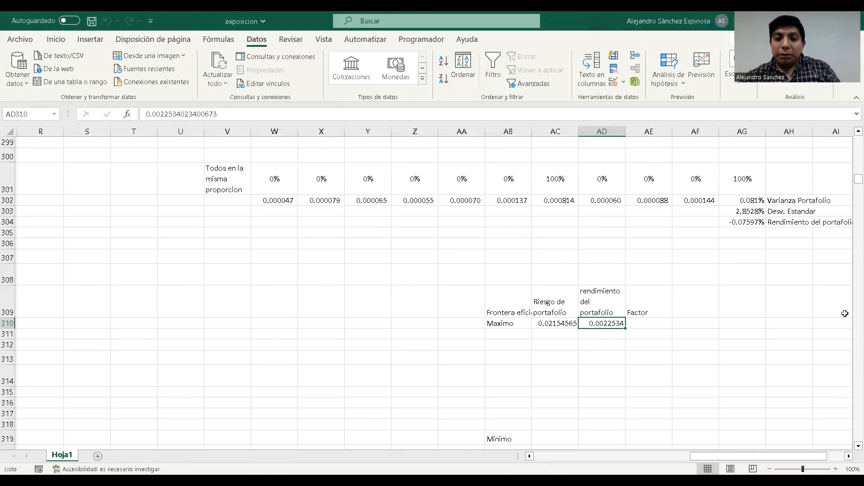
# - Copy the portfolio return in AG304 and paste it as a plain value in AD319 of the Minimo row
pyautogui.click(748, 222)
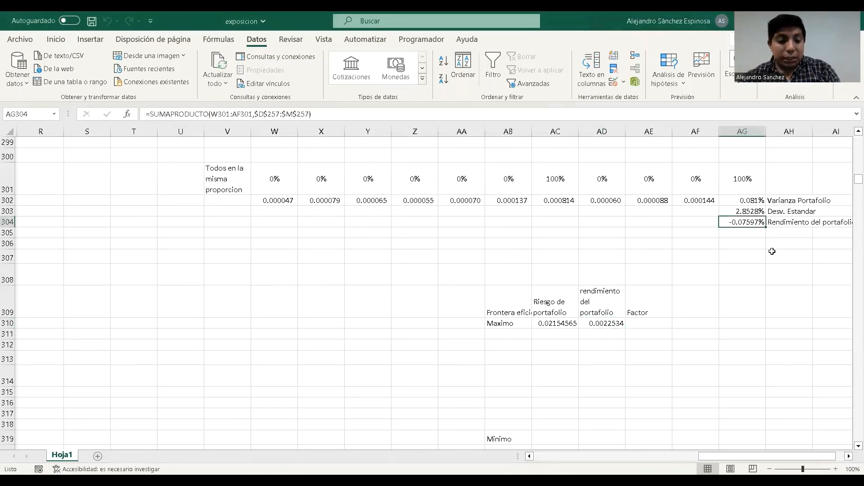
pyautogui.hotkey('ctrl', 'c')
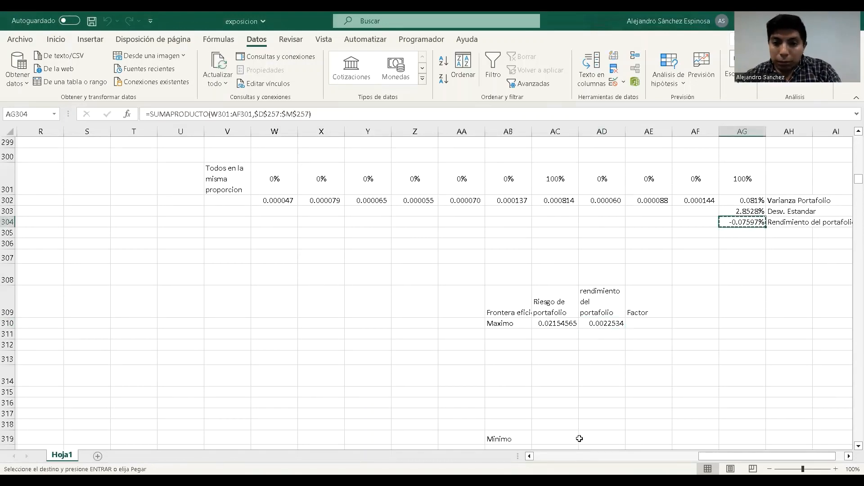
pyautogui.click(592, 439)
pyautogui.hotkey('ctrl', 'c')
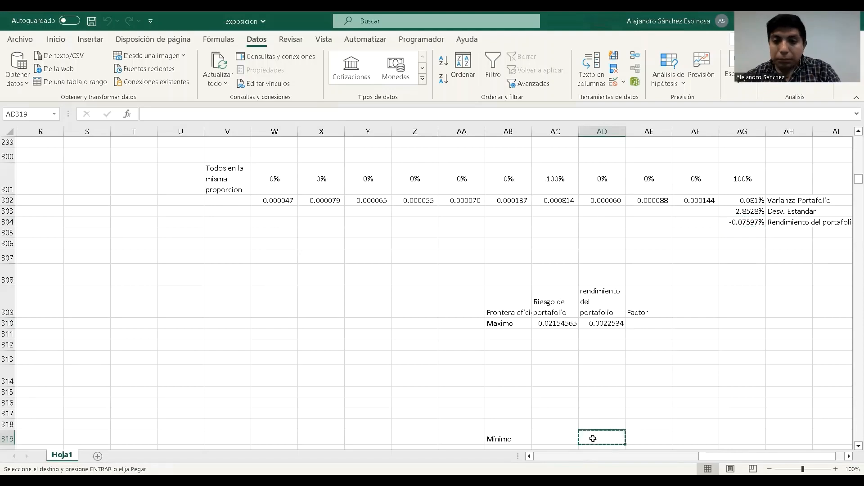
pyautogui.click(750, 224)
pyautogui.hotkey('ctrl', 'c')
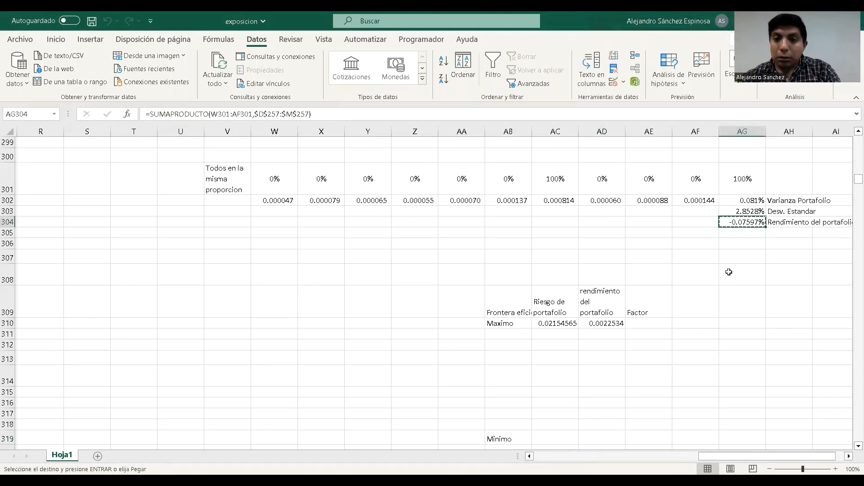
pyautogui.click(609, 436)
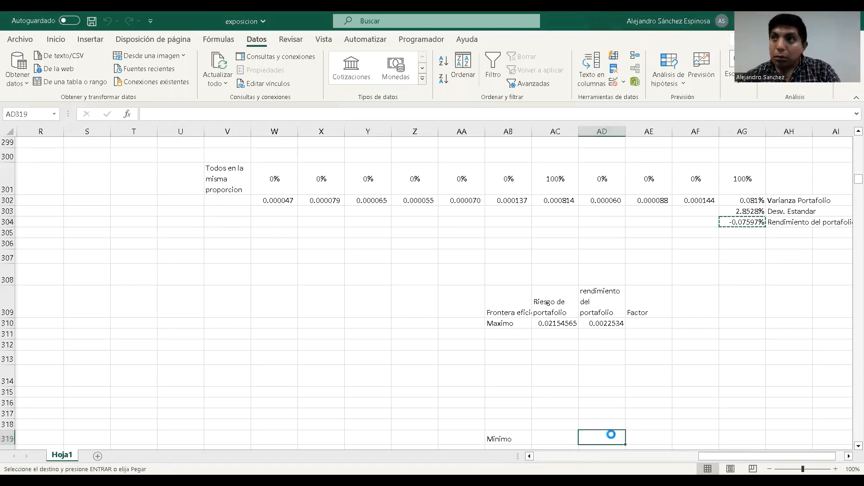
pyautogui.hotkey('ctrl', 'v')
pyautogui.press('ctrl')
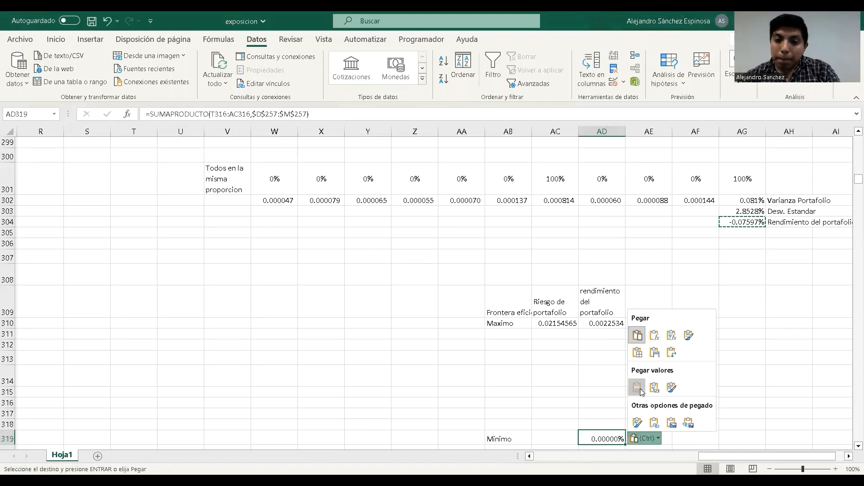
pyautogui.press('v')
# - Copy the standard deviation in AG303 and paste it as a value in AC319, the risk of the Minimo row
pyautogui.click(740, 215)
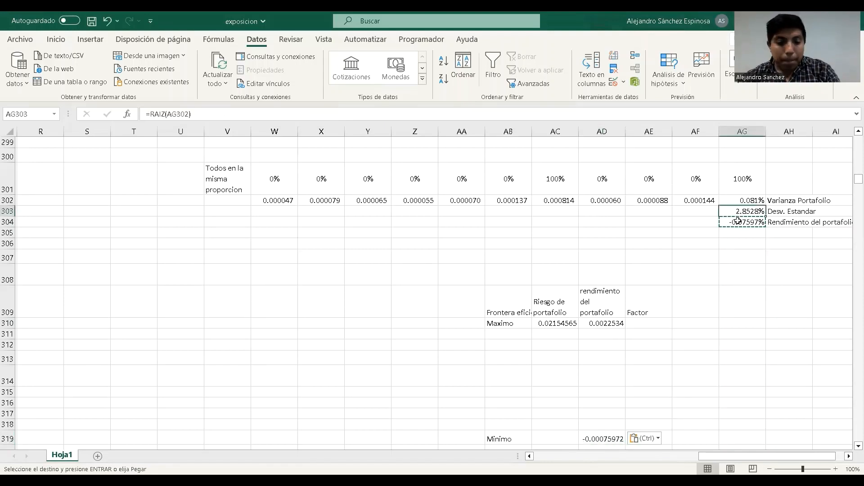
pyautogui.hotkey('ctrl', 'c')
pyautogui.click(562, 440)
pyautogui.hotkey('ctrl', 'v')
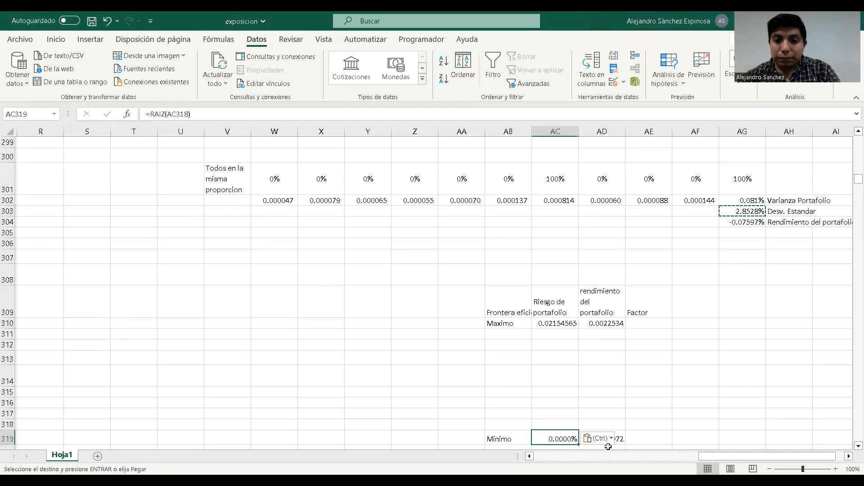
pyautogui.click(603, 439)
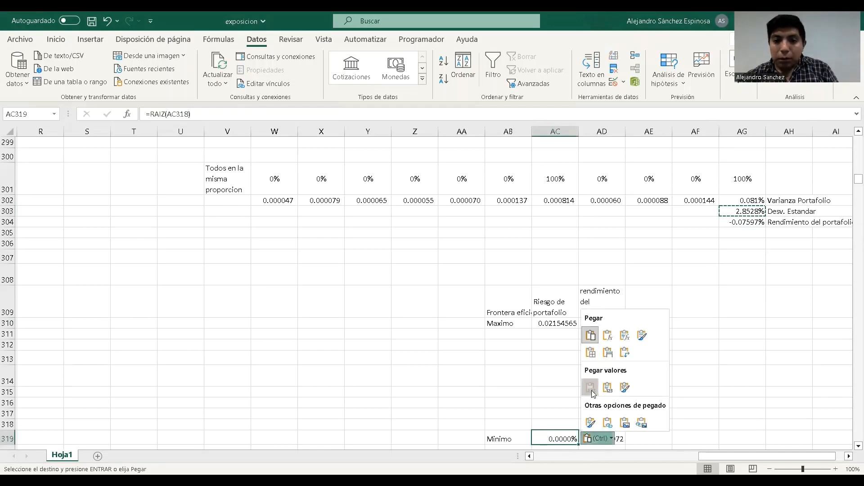
pyautogui.click(595, 395)
# - Calculate the Factor in AF309 with the formula =(AD310-AD319)/9
pyautogui.click(679, 307)
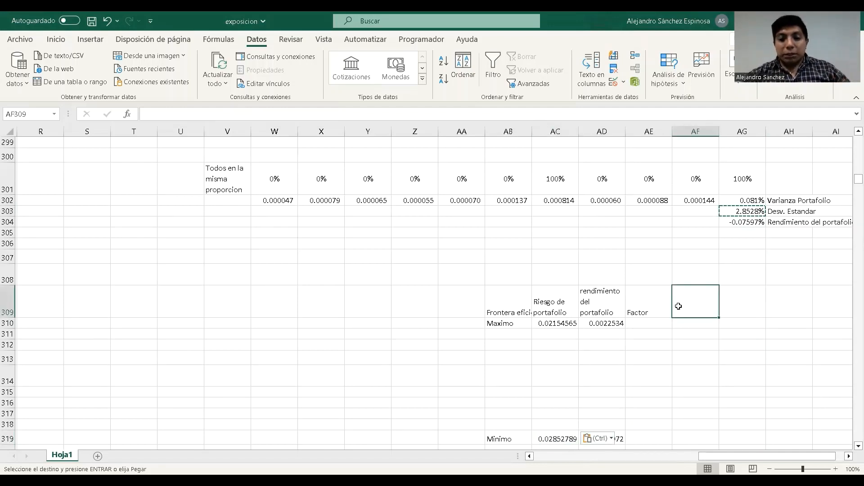
pyautogui.write('=')
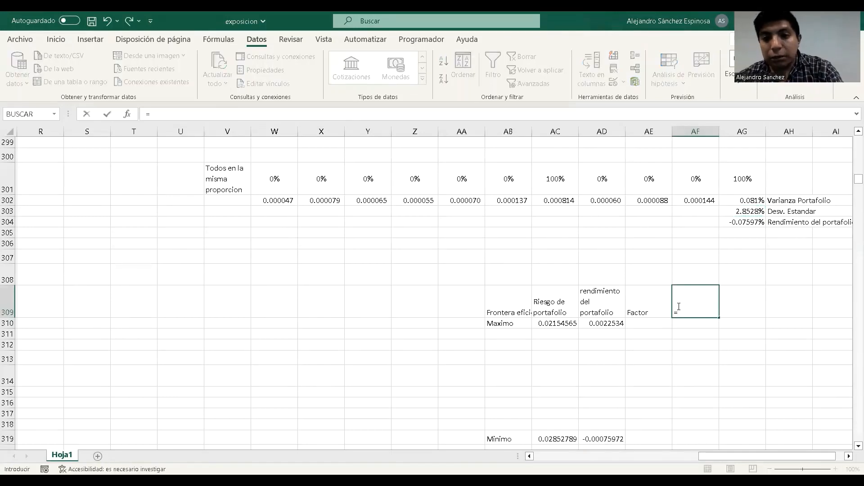
pyautogui.write('(')
pyautogui.click(613, 327)
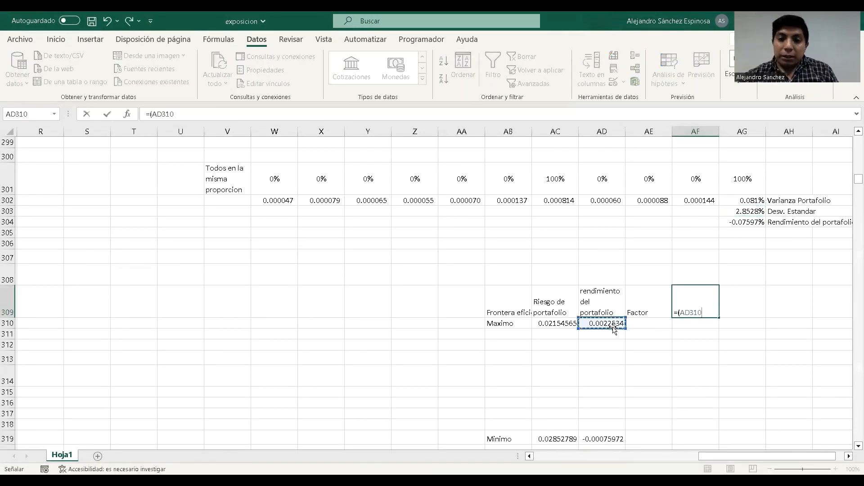
pyautogui.write('-')
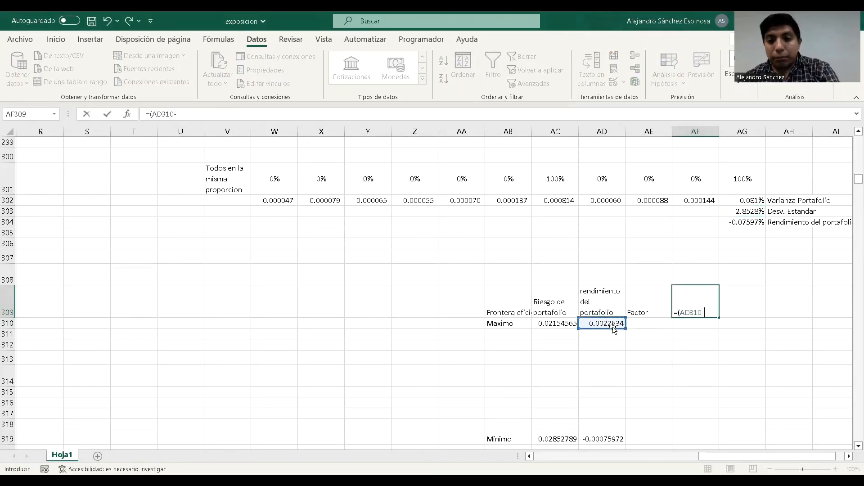
pyautogui.click(610, 439)
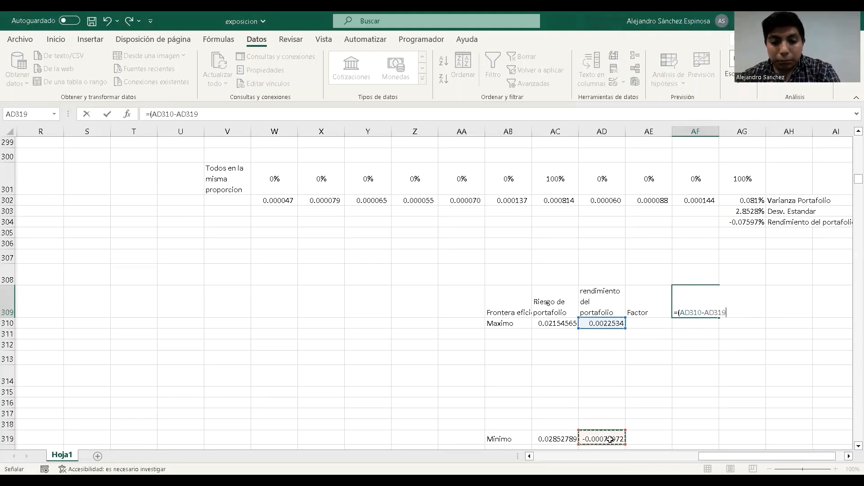
pyautogui.write(')/9')
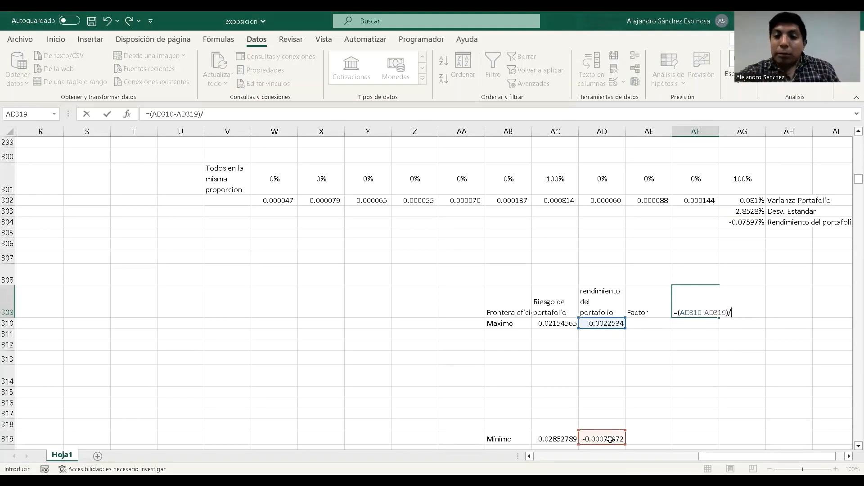
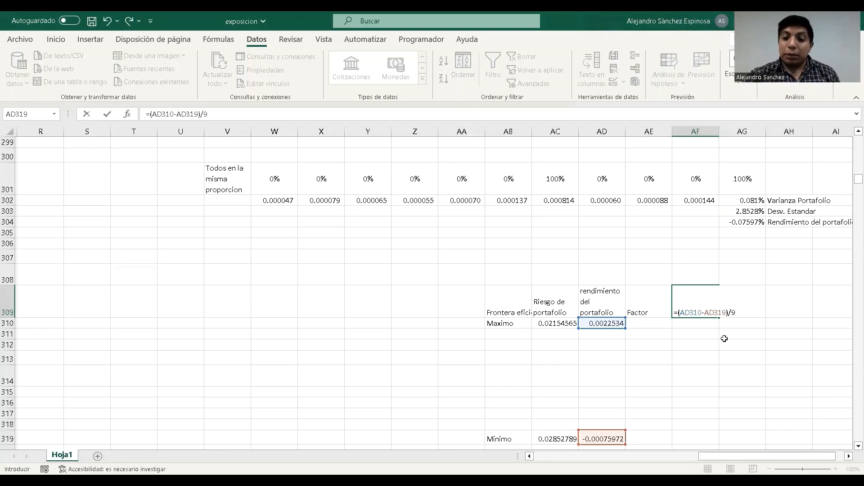
pyautogui.press('Return')
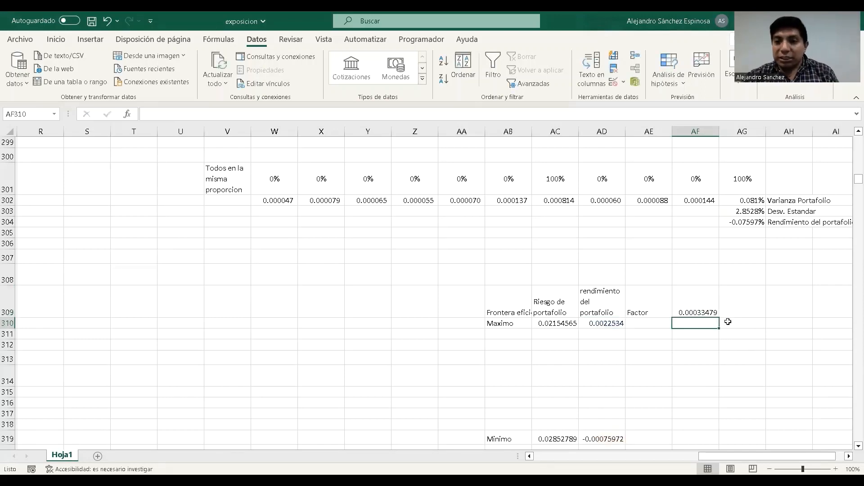
# - Enter =AD310-$AF$309 in AD311 and fill it down through AD318 for the intermediate portfolio returns
pyautogui.click(610, 333)
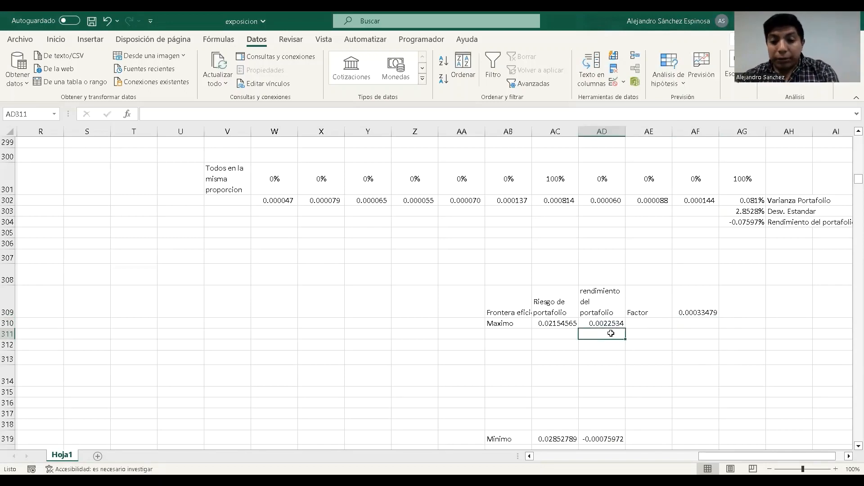
pyautogui.write('=')
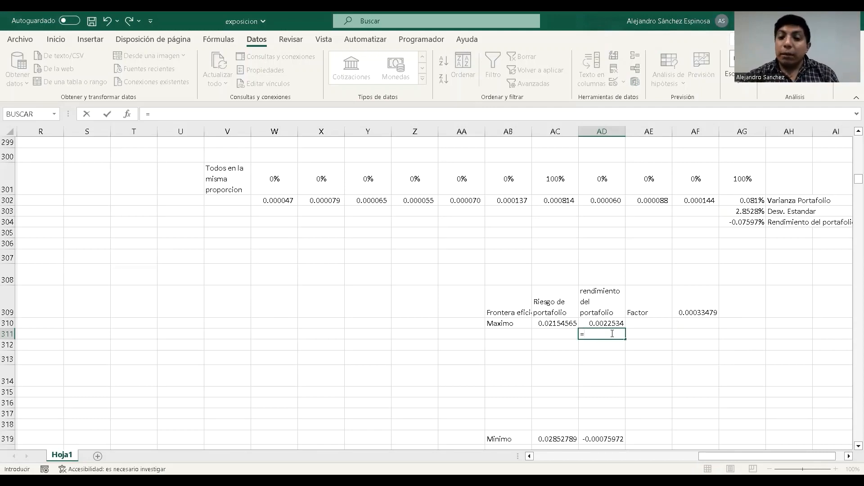
pyautogui.click(600, 323)
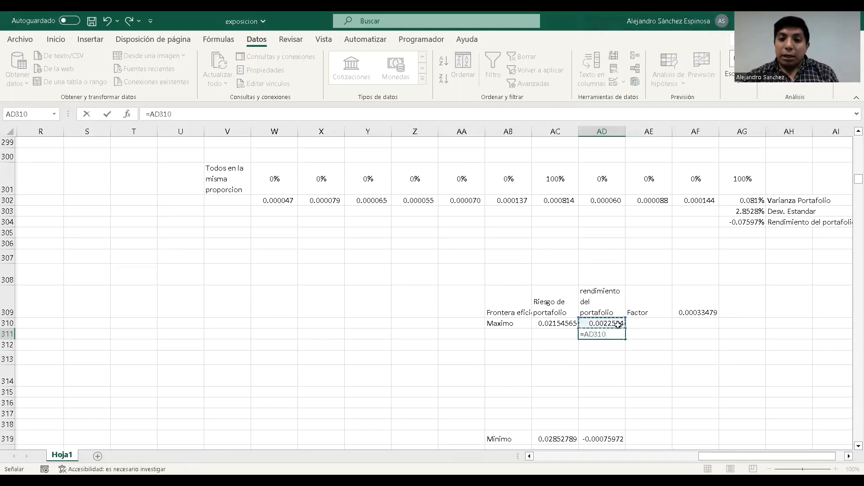
pyautogui.write('-')
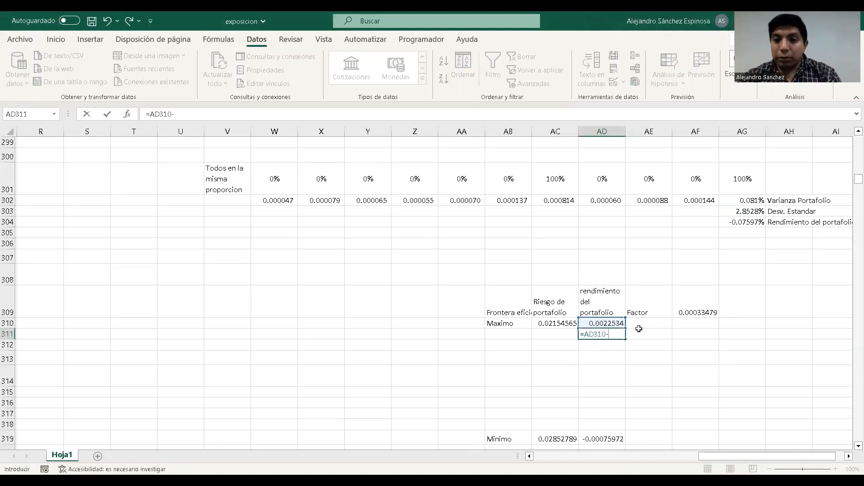
pyautogui.click(697, 310)
pyautogui.click(621, 334)
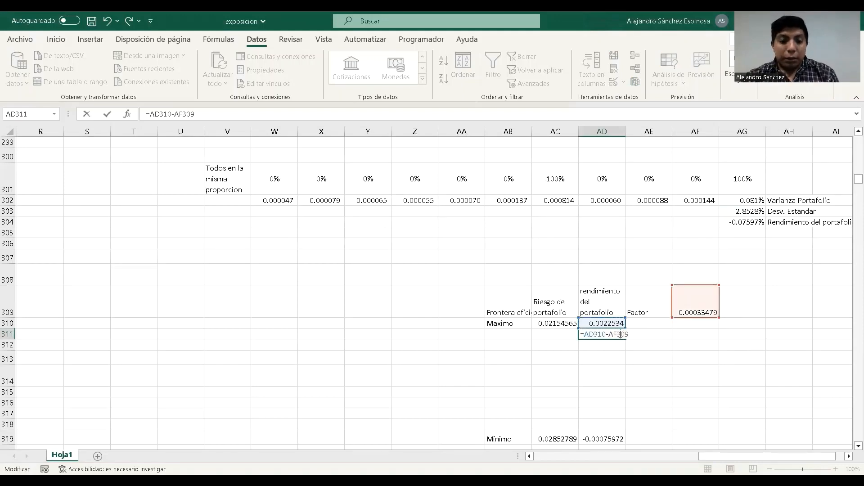
pyautogui.press('F4')
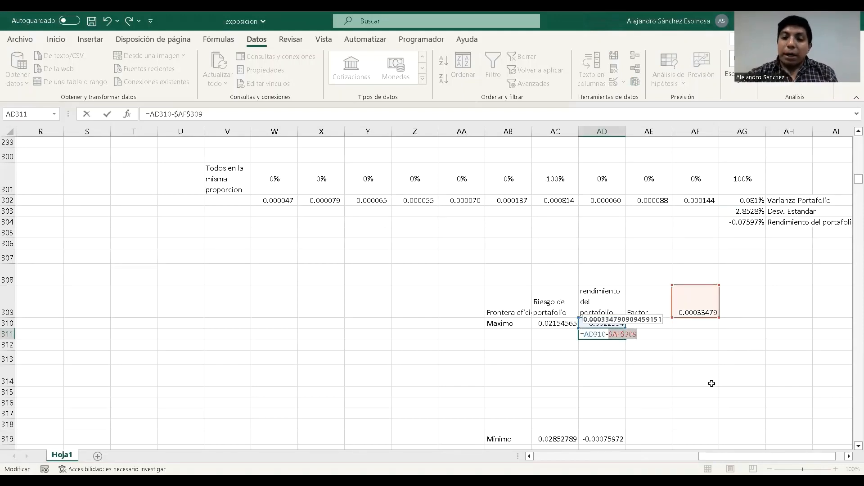
pyautogui.hotkey('ctrl', 'Return')
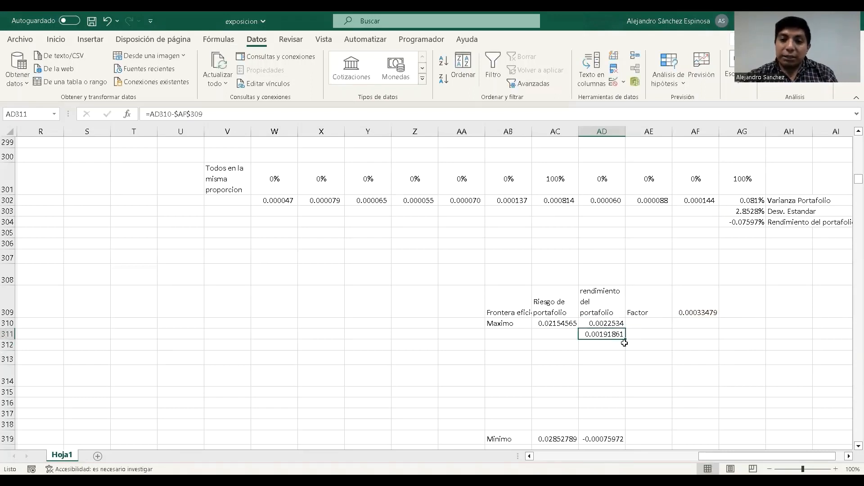
pyautogui.moveTo(625, 338); pyautogui.dragTo(625, 428)
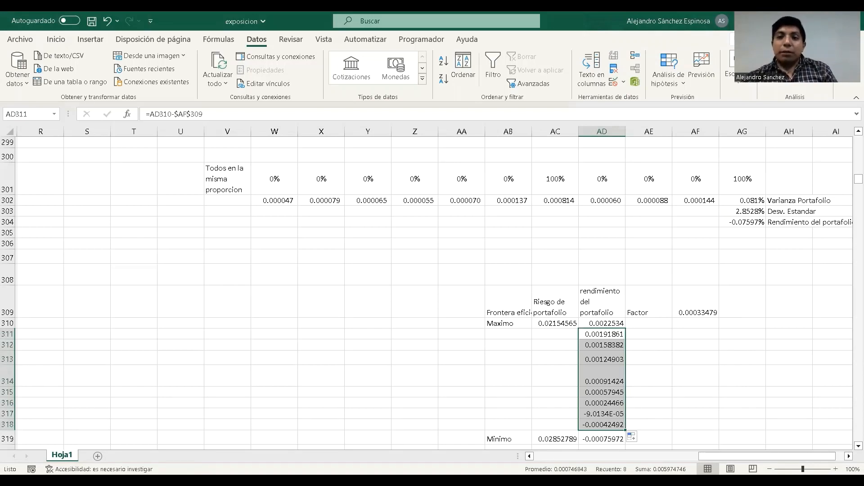
# - Run Solver on AG304 with the objective set to Max and the added constraint $AG$304 = $AD$311, keeping the solution
pyautogui.click(772, 87)
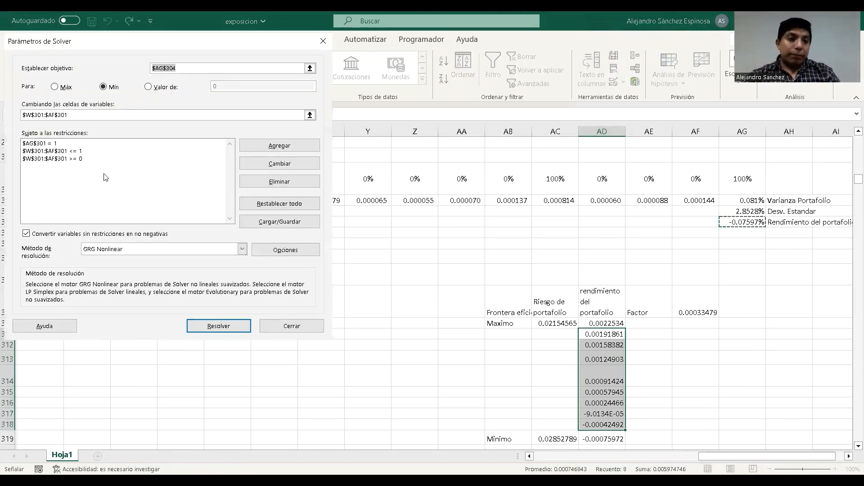
pyautogui.click(55, 89)
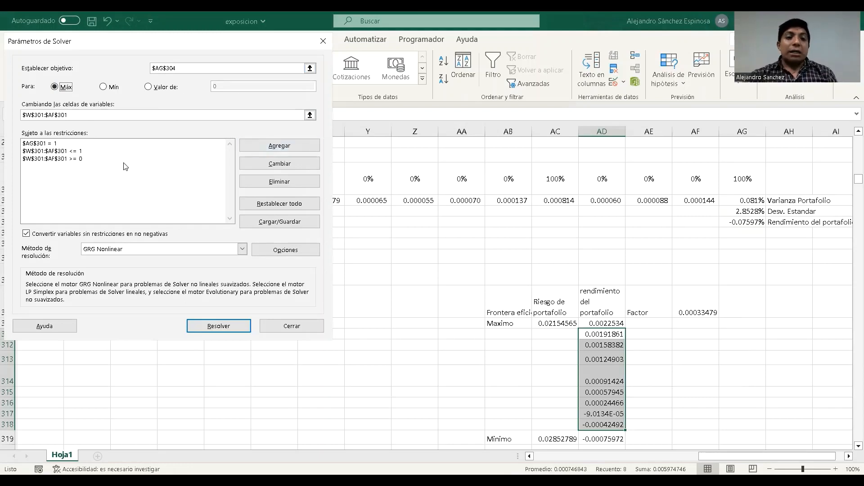
pyautogui.click(271, 148)
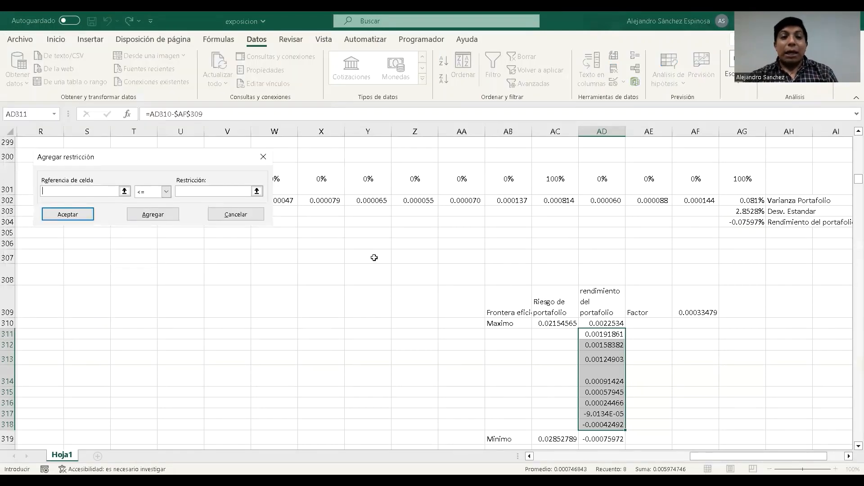
pyautogui.click(757, 223)
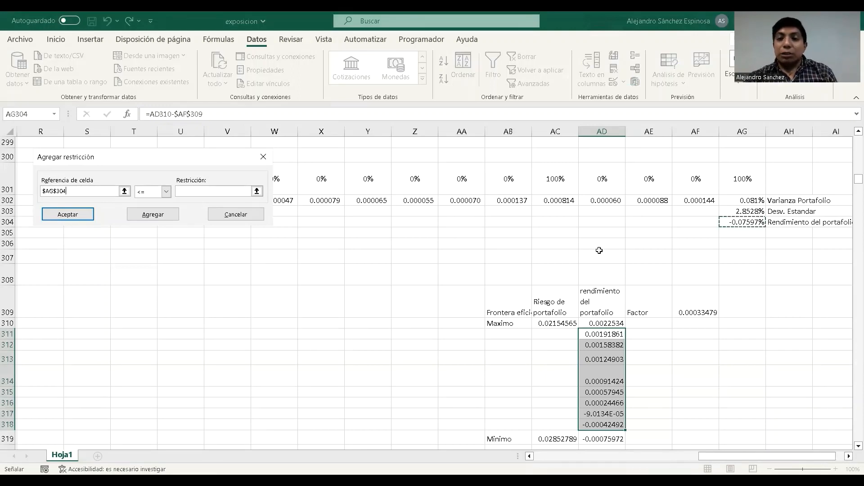
pyautogui.click(166, 193)
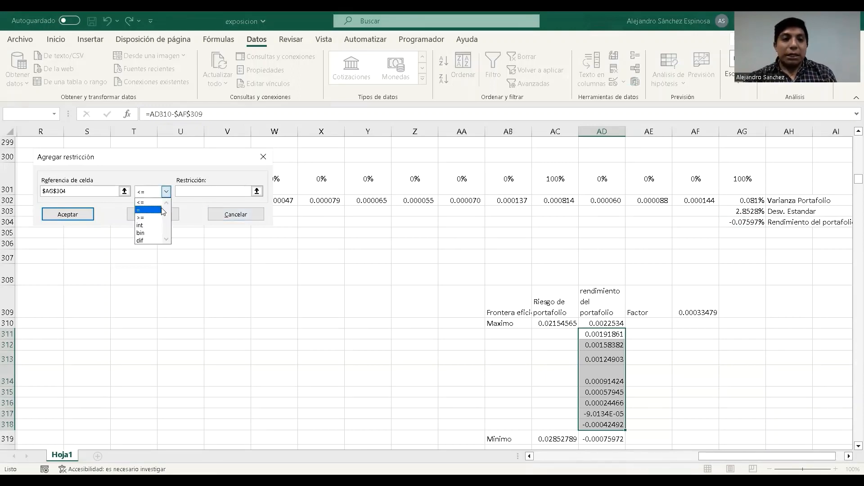
pyautogui.click(149, 210)
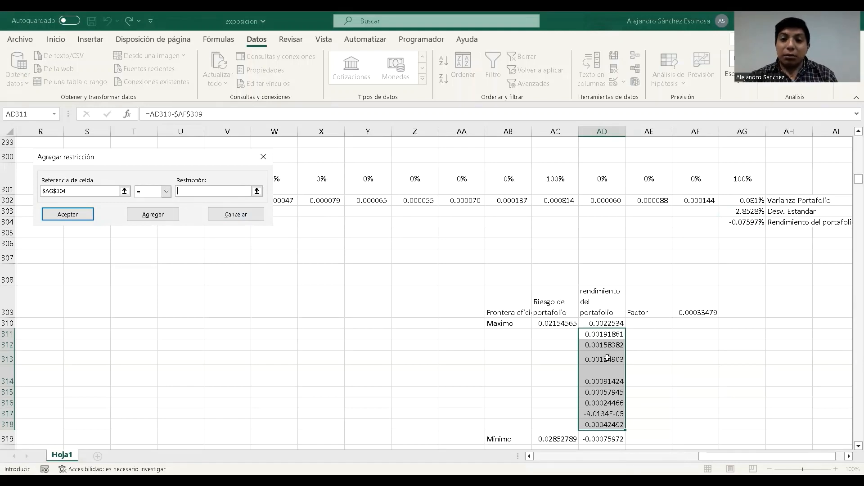
pyautogui.click(606, 334)
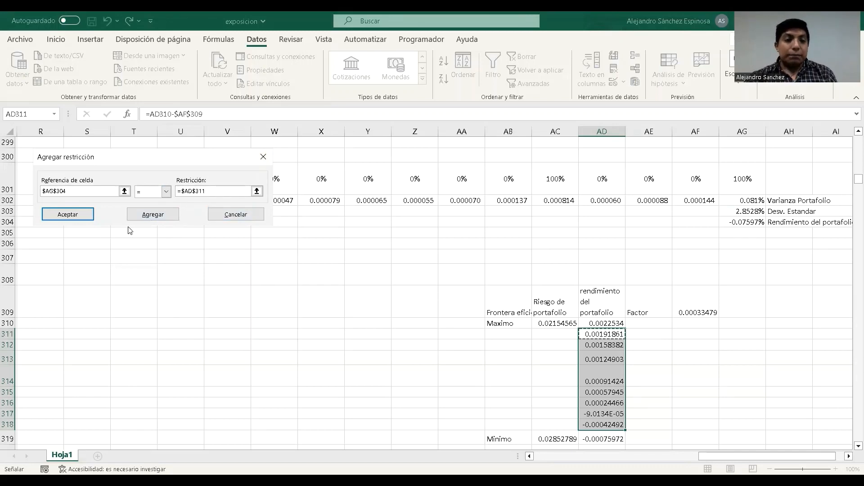
pyautogui.click(81, 216)
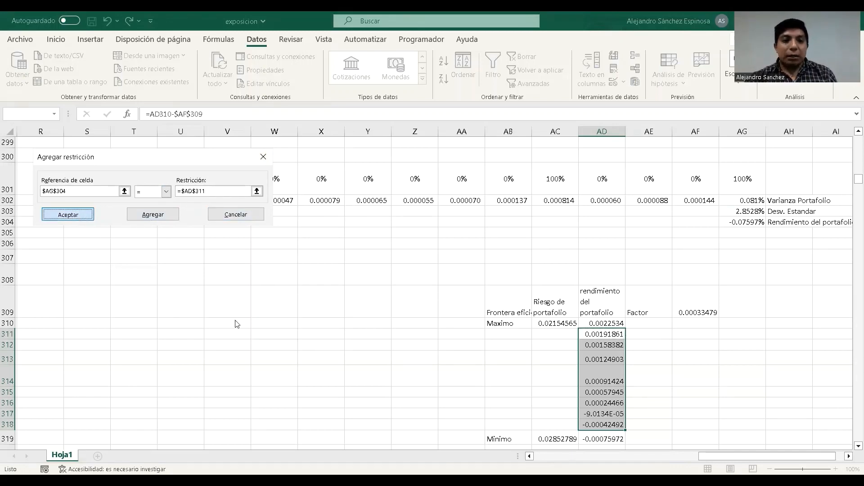
pyautogui.press('Return')
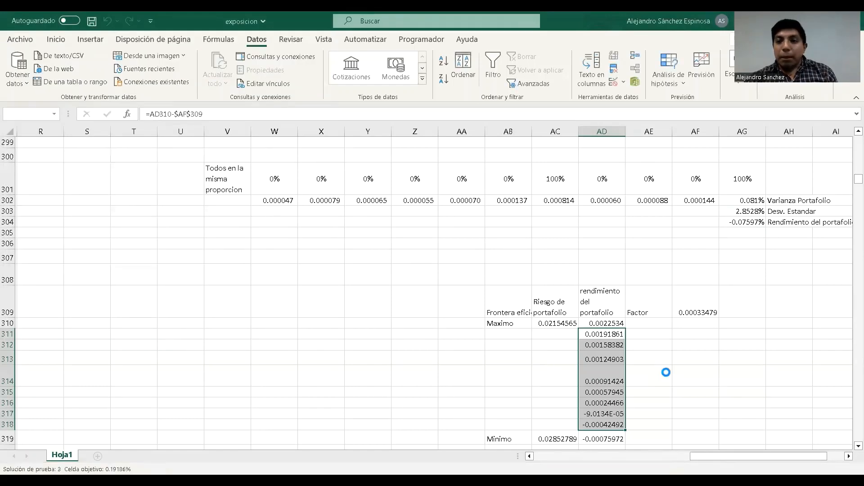
pyautogui.click(300, 270)
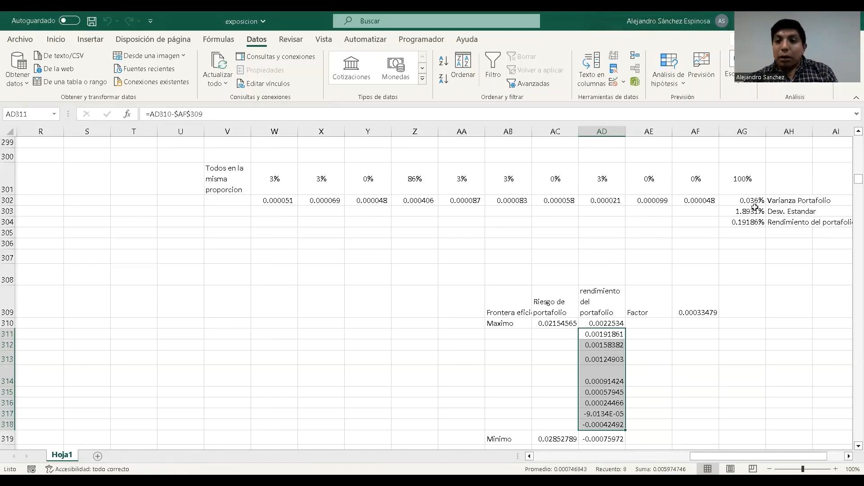
# - Copy the standard deviation in AG303 and paste it as a value in AC311, the risk beside the first intermediate return
pyautogui.click(754, 209)
pyautogui.hotkey('ctrl', 'c')
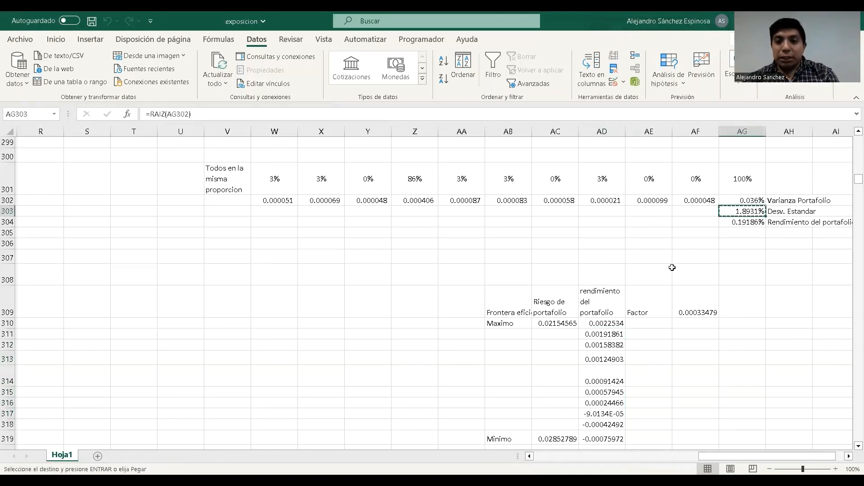
pyautogui.click(555, 336)
pyautogui.hotkey('ctrl', 'v')
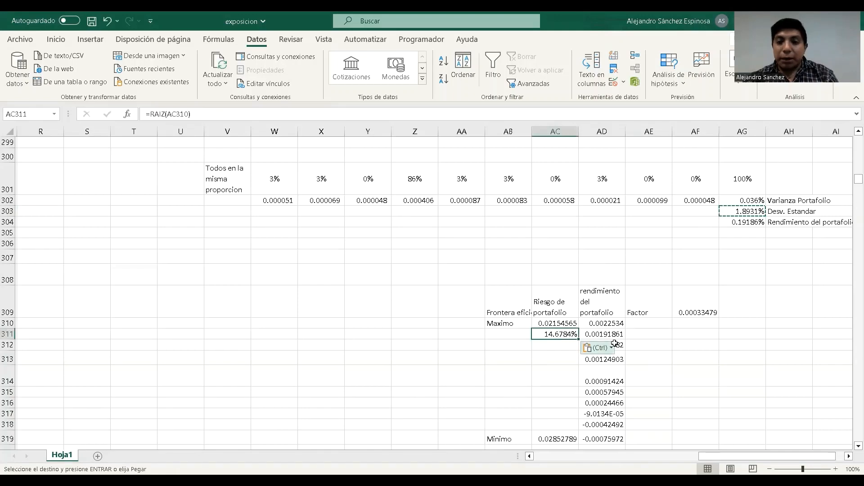
pyautogui.click(611, 348)
pyautogui.click(591, 297)
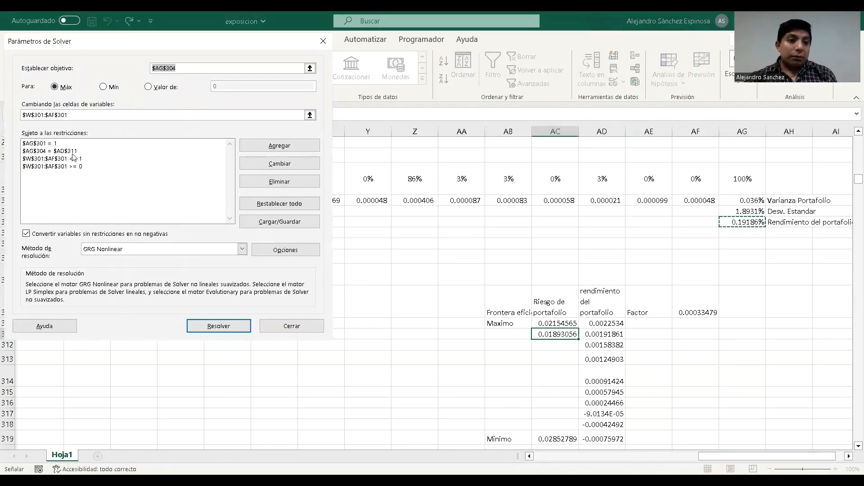
# - Change the Solver return constraint to $AG$304 = $AD$312, solve, and keep the Solver solution
pyautogui.click(72, 153)
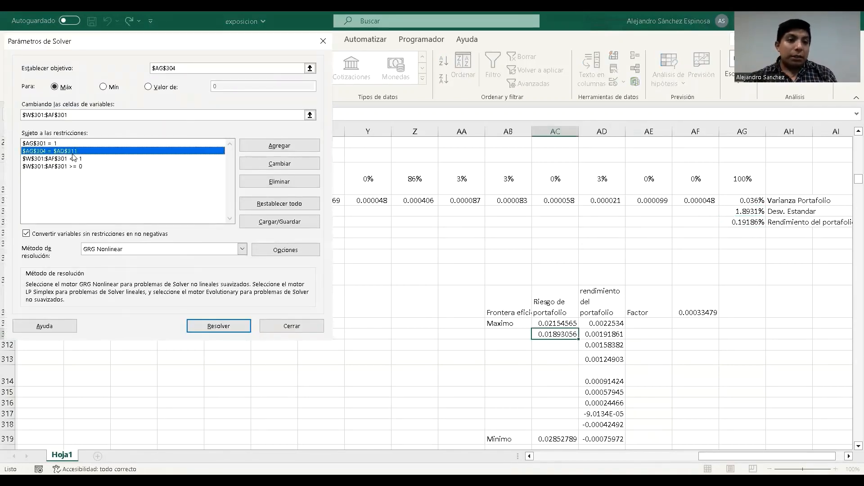
pyautogui.click(287, 166)
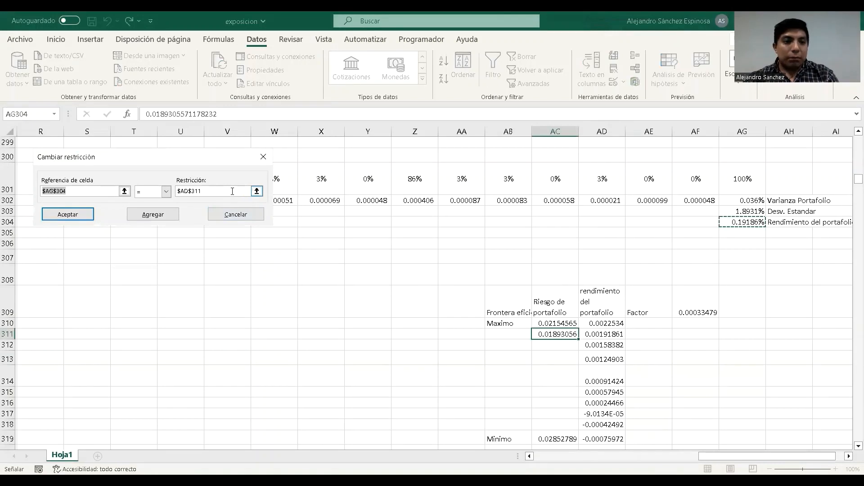
pyautogui.click(232, 192)
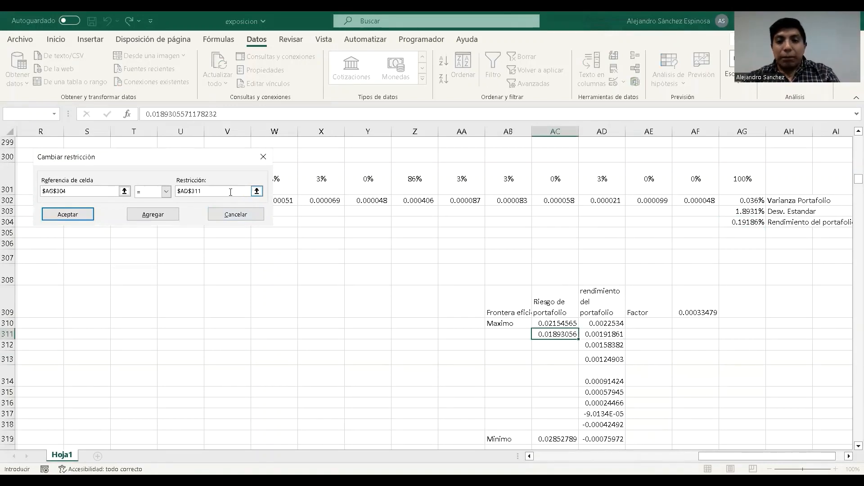
pyautogui.write('+')
pyautogui.click(600, 344)
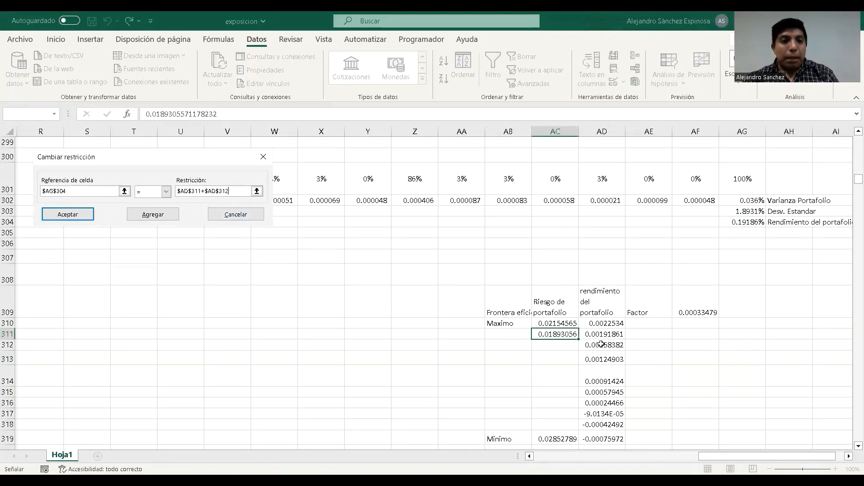
pyautogui.press('BackSpace')
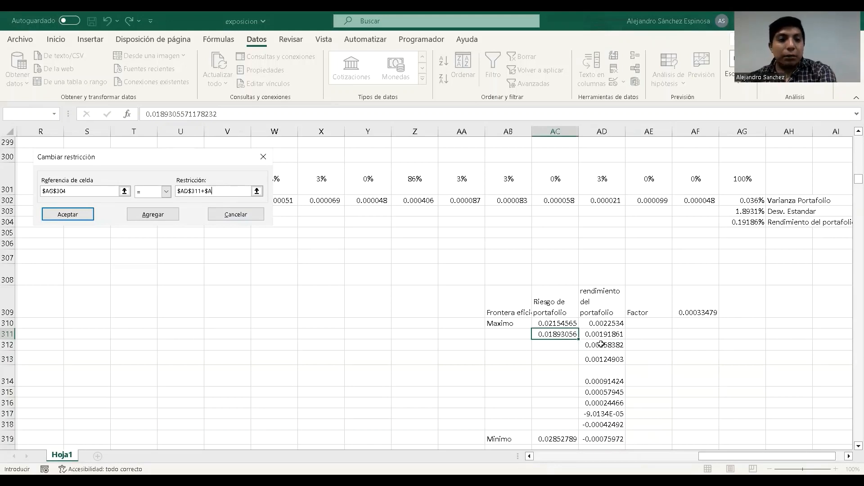
pyautogui.press('BackSpace')
pyautogui.press('BackSpace')
pyautogui.press('BackSpace')
pyautogui.press('BackSpace')
pyautogui.press('BackSpace')
pyautogui.press('BackSpace')
pyautogui.press('BackSpace')
pyautogui.press('BackSpace')
pyautogui.press('BackSpace')
pyautogui.press('BackSpace')
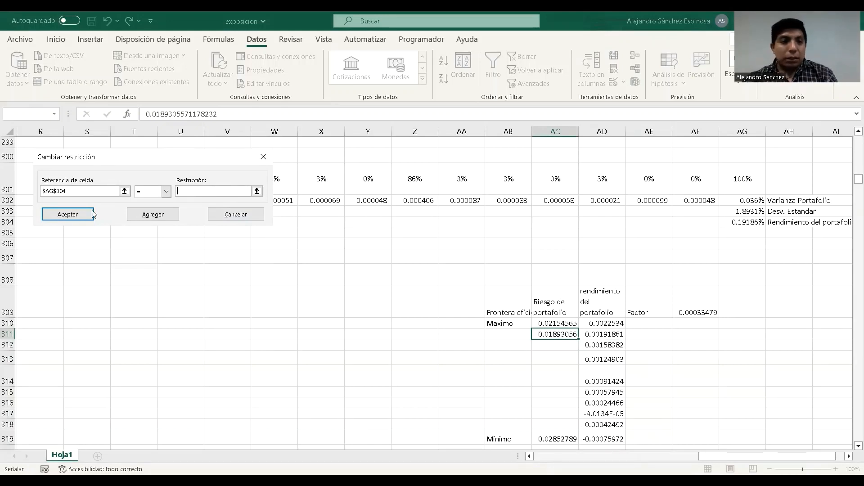
pyautogui.click(87, 213)
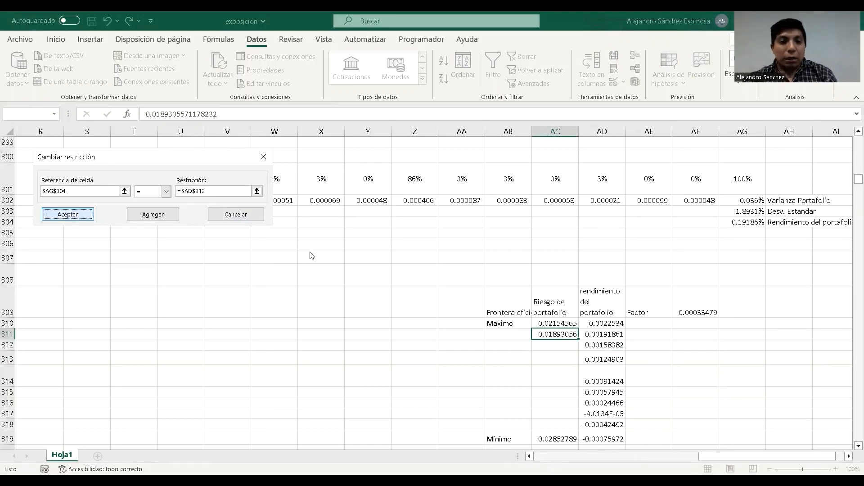
pyautogui.click(245, 324)
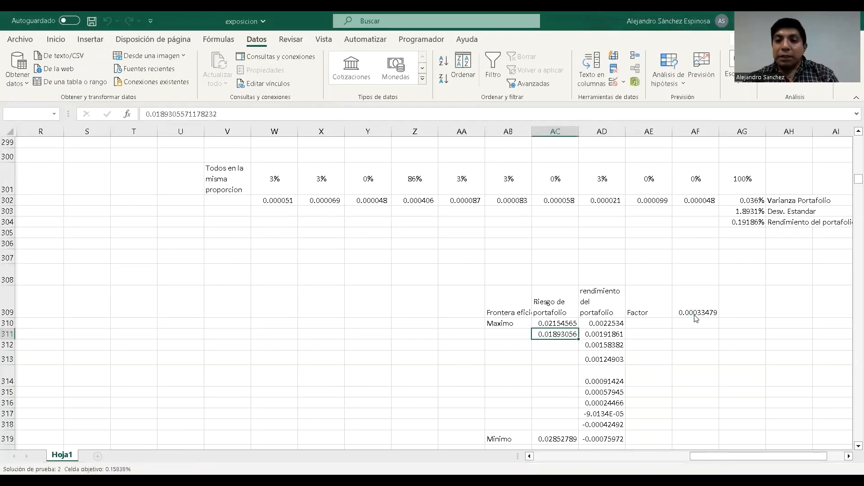
pyautogui.click(295, 271)
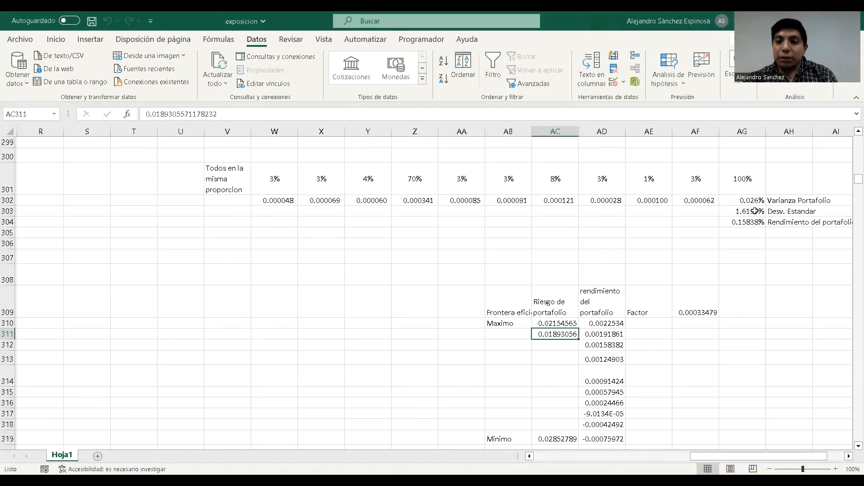
# - Copy the standard deviation in AG303 and paste it as a value in AC312, beside the second intermediate return
pyautogui.click(755, 211)
pyautogui.hotkey('ctrl', 'c')
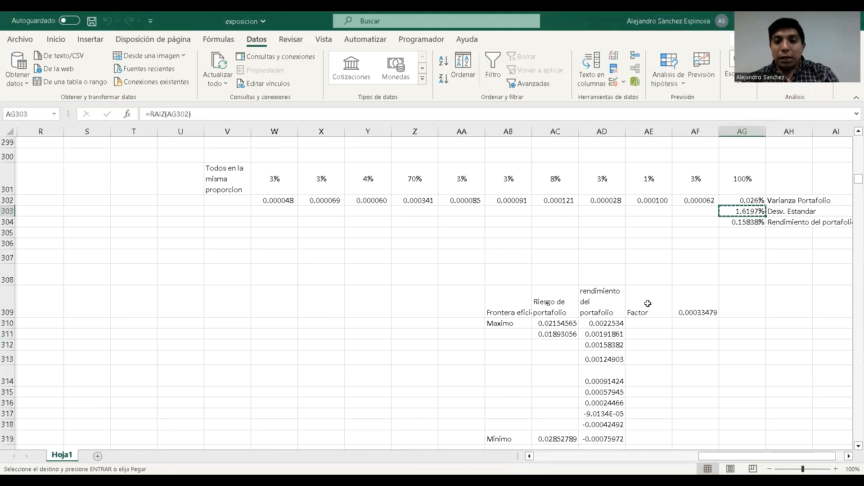
pyautogui.click(576, 345)
pyautogui.hotkey('ctrl', 'v')
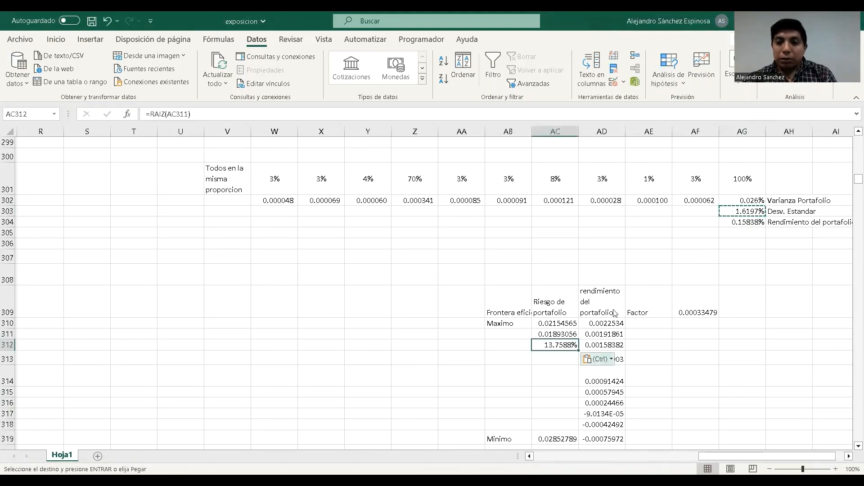
pyautogui.click(601, 359)
pyautogui.click(590, 308)
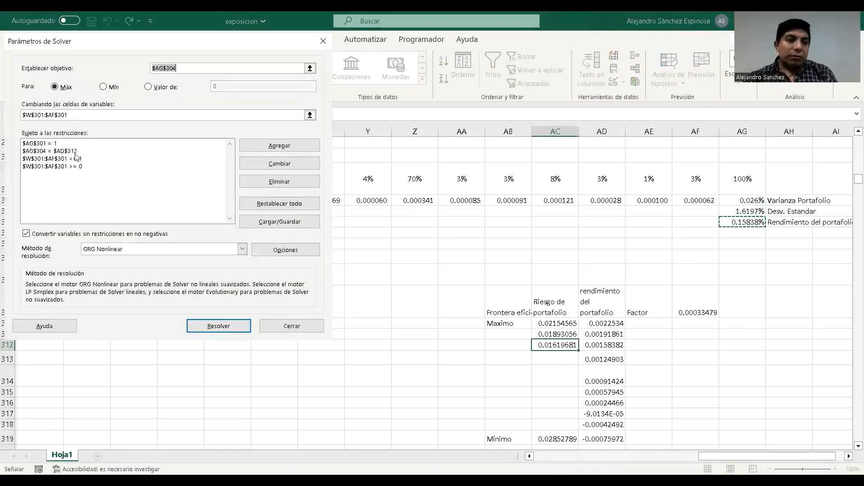
# - Change the Solver return constraint to $AG$304 = $AD$313, solve, and keep the Solver solution
pyautogui.click(77, 153)
pyautogui.click(255, 163)
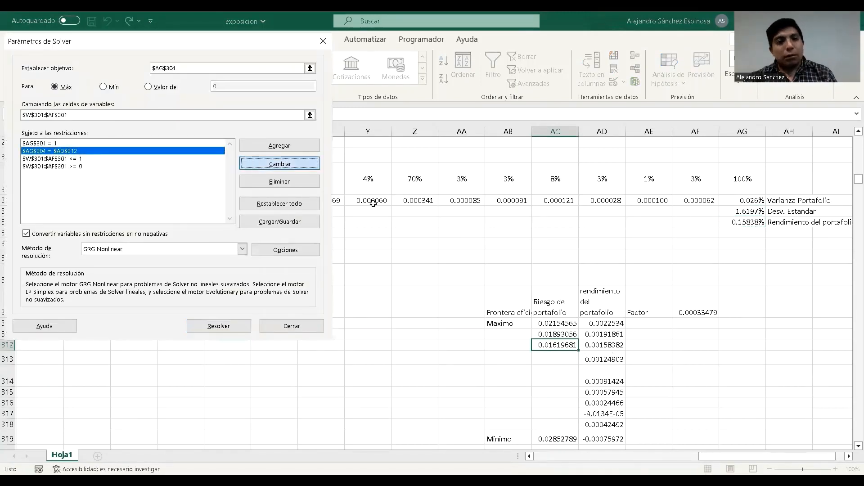
pyautogui.click(209, 194)
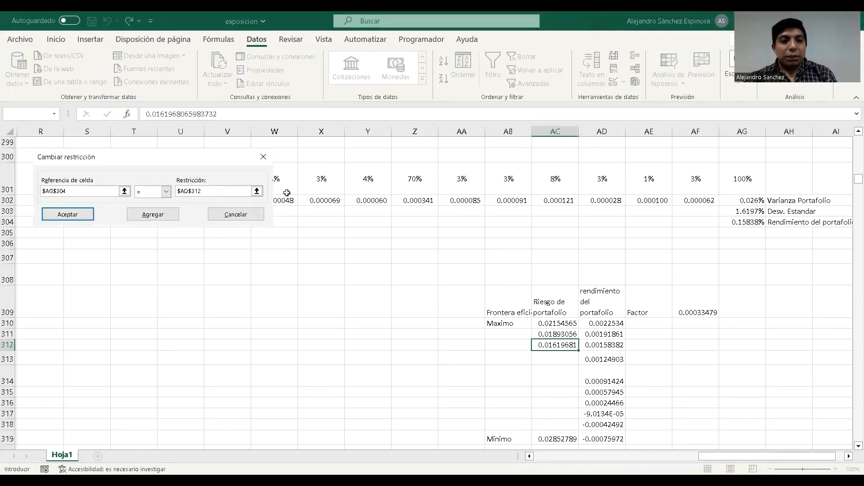
pyautogui.click(257, 191)
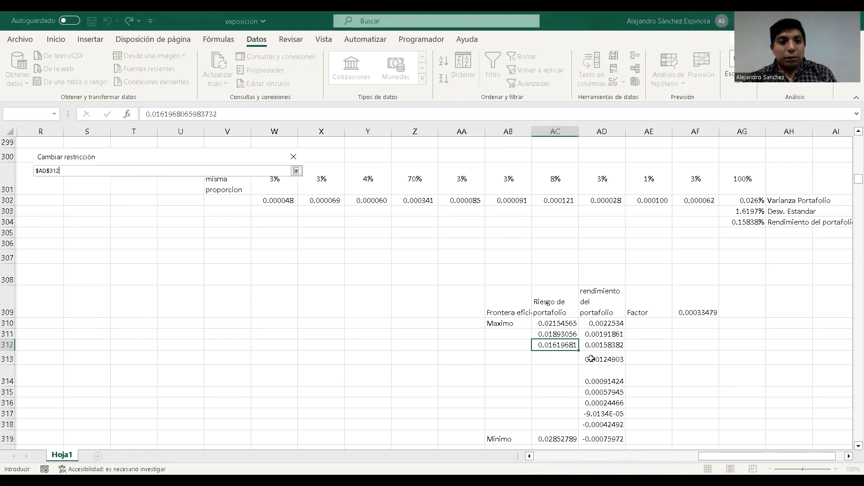
pyautogui.write('+')
pyautogui.click(590, 355)
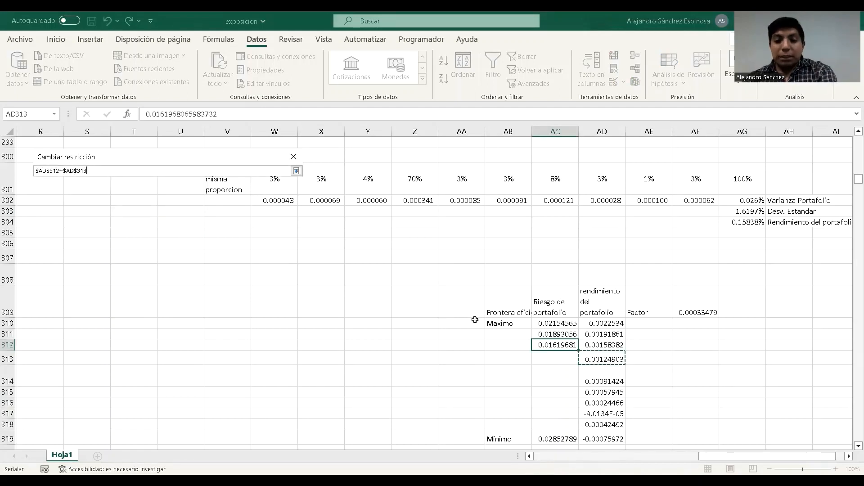
pyautogui.press('BackSpace')
pyautogui.press('BackSpace')
pyautogui.press('BackSpace')
pyautogui.press('BackSpace')
pyautogui.press('BackSpace')
pyautogui.press('BackSpace')
pyautogui.press('BackSpace')
pyautogui.press('BackSpace')
pyautogui.press('BackSpace')
pyautogui.press('BackSpace')
pyautogui.press('BackSpace')
pyautogui.press('BackSpace')
pyautogui.press('BackSpace')
pyautogui.press('BackSpace')
pyautogui.press('BackSpace')
pyautogui.click(590, 360)
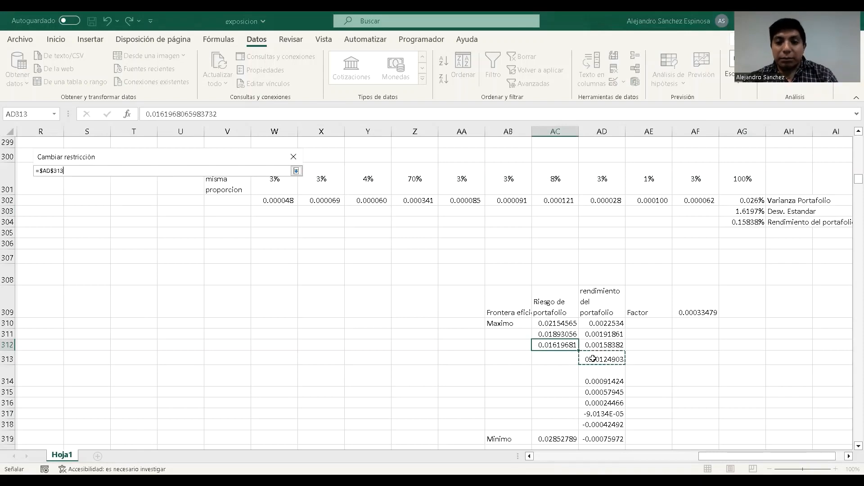
pyautogui.click(296, 171)
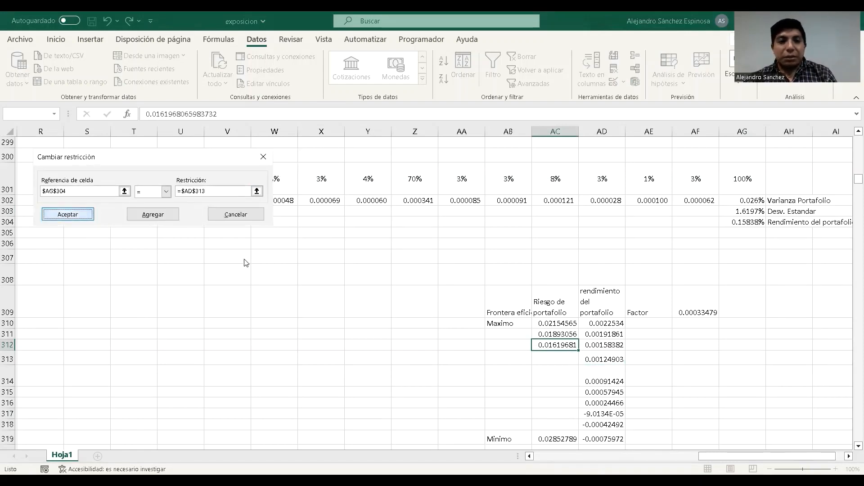
pyautogui.press('Return')
pyautogui.click(211, 328)
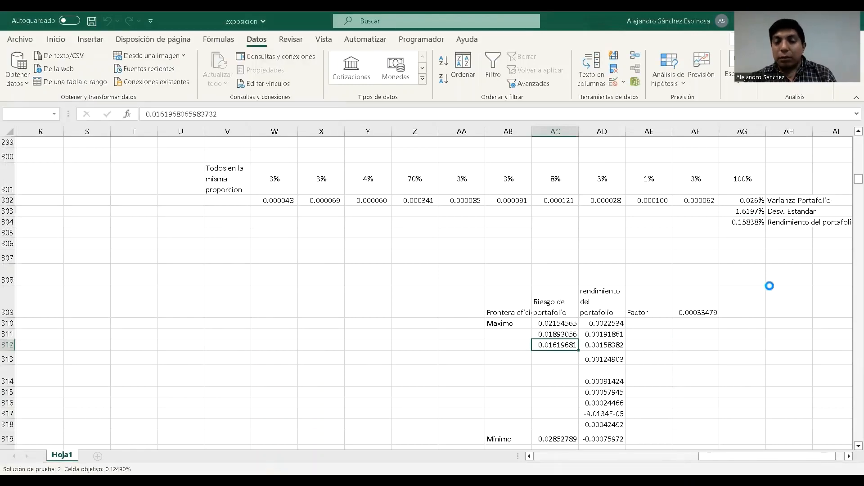
pyautogui.click(288, 270)
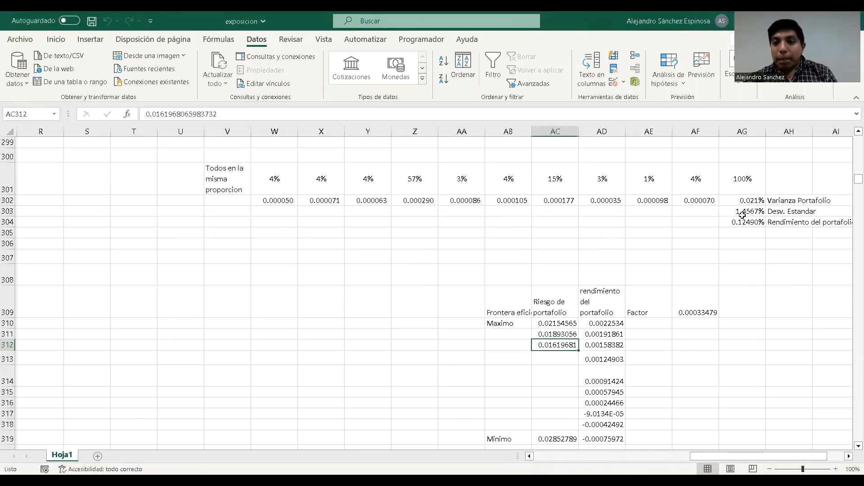
# - Copy the standard deviation in AG303 and paste it as a value in AC313, beside the third intermediate return
pyautogui.click(742, 215)
pyautogui.hotkey('ctrl', 'c')
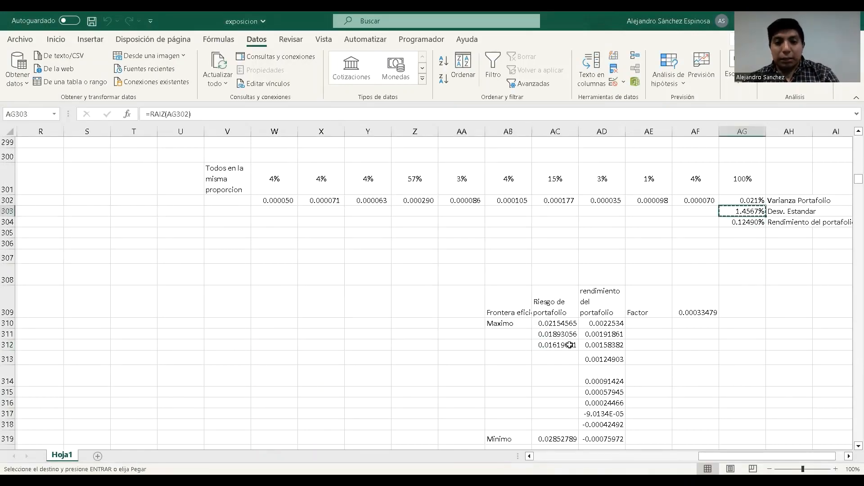
pyautogui.click(559, 358)
pyautogui.hotkey('ctrl', 'v')
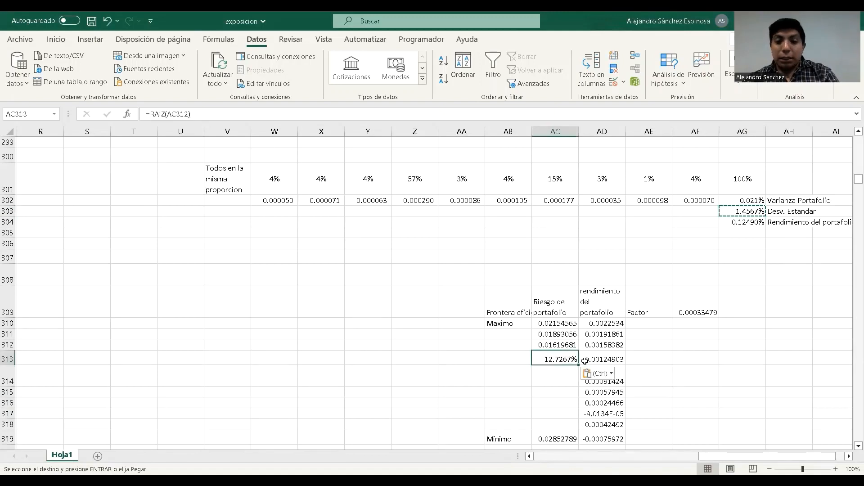
pyautogui.click(606, 375)
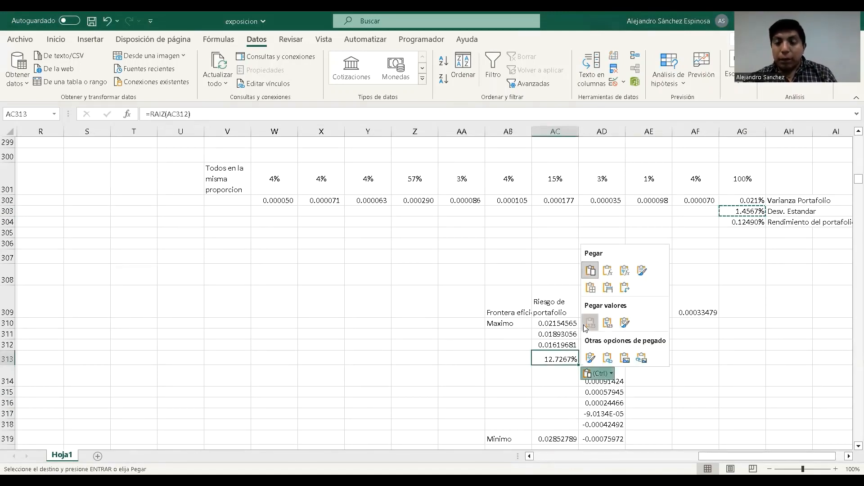
pyautogui.click(590, 322)
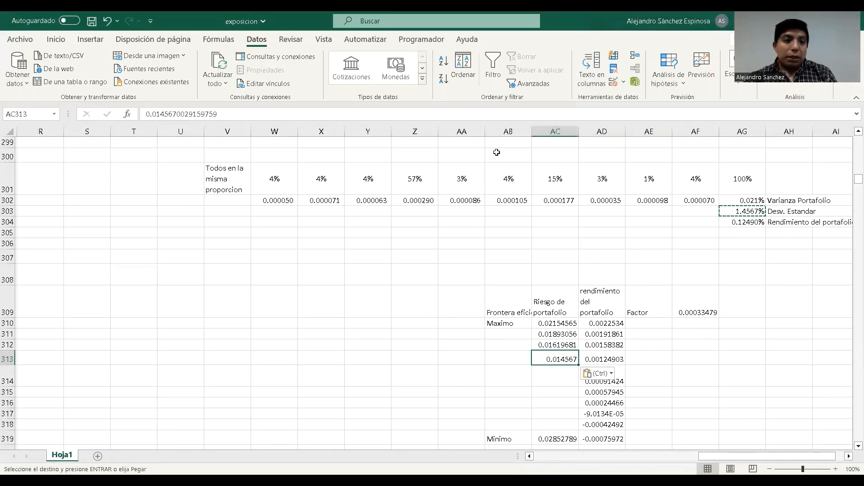
# - Change the Solver return constraint to $AG$304 = $AD$314, solve, and keep the Solver solution
pyautogui.click(79, 153)
pyautogui.click(260, 166)
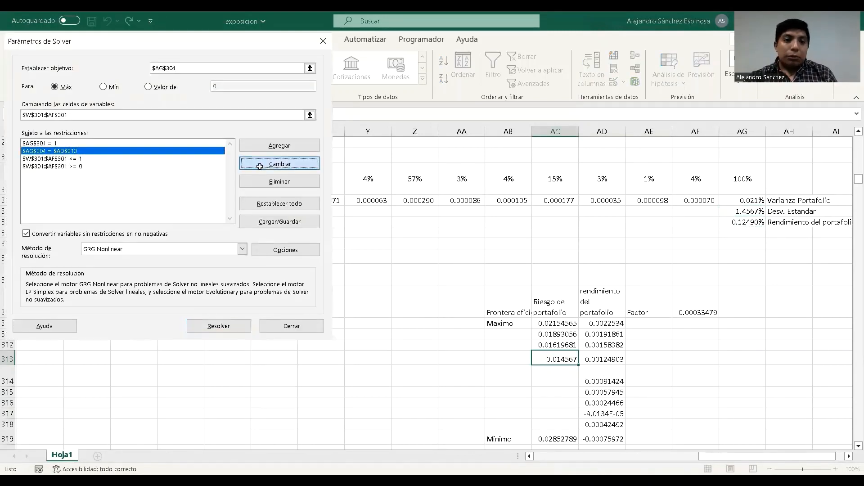
pyautogui.click(208, 190)
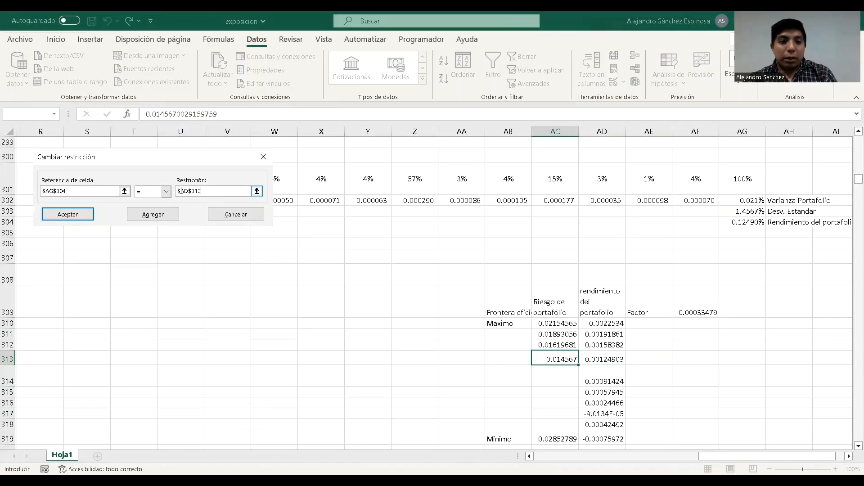
pyautogui.press('BackSpace')
pyautogui.press('BackSpace')
pyautogui.press('BackSpace')
pyautogui.press('BackSpace')
pyautogui.press('BackSpace')
pyautogui.press('BackSpace')
pyautogui.press('BackSpace')
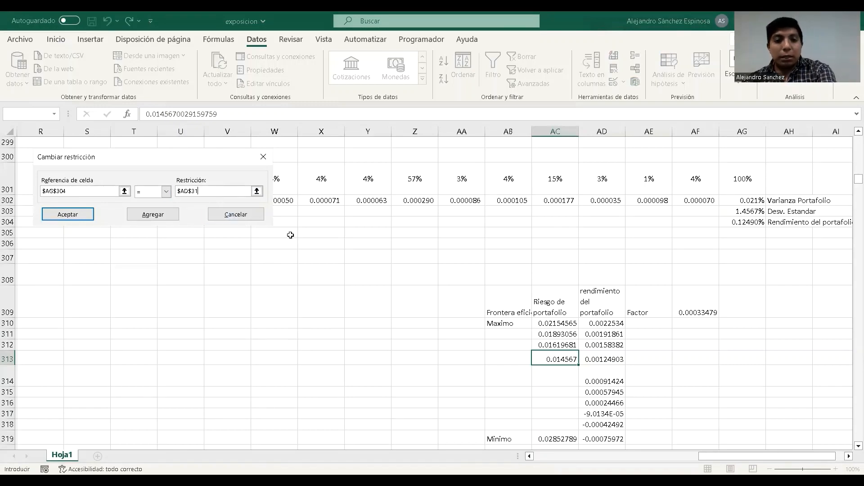
pyautogui.click(582, 375)
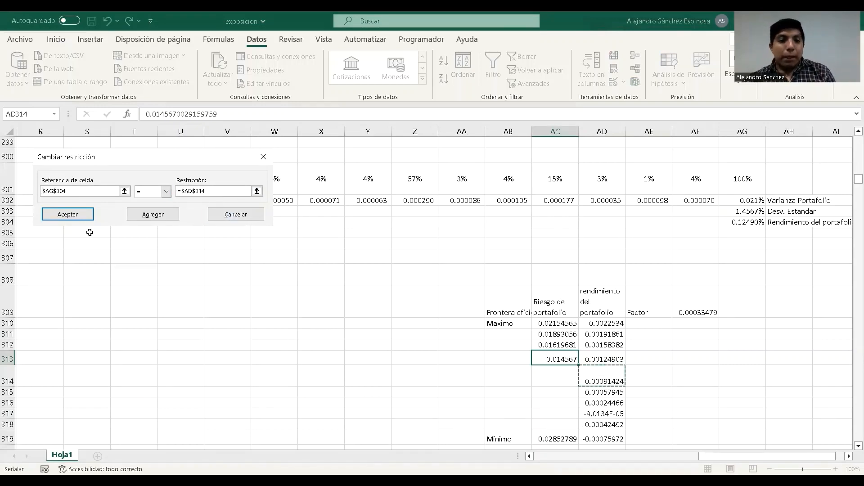
pyautogui.click(78, 217)
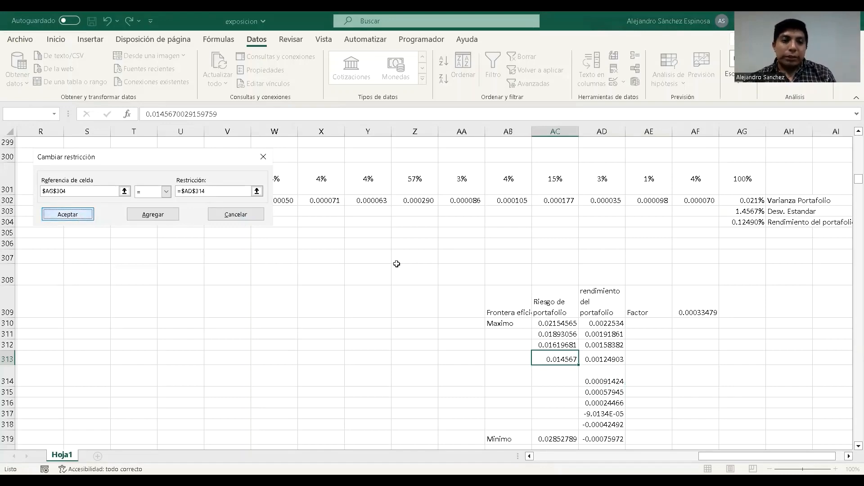
pyautogui.click(219, 326)
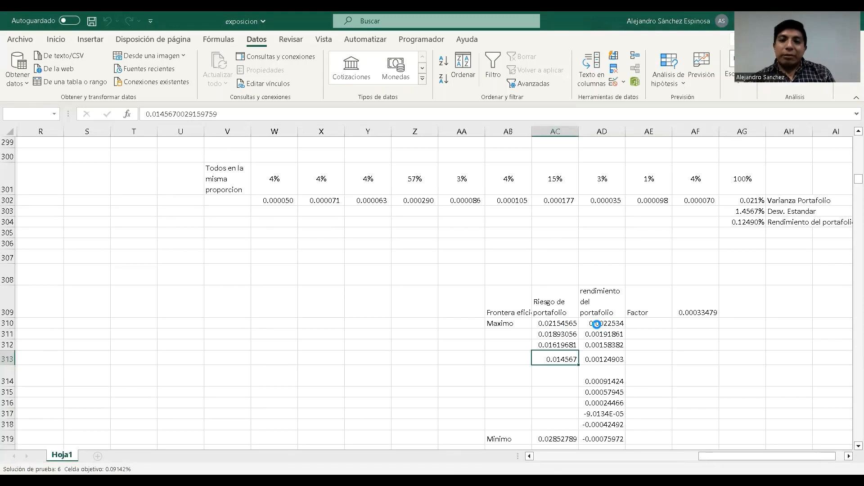
pyautogui.click(307, 273)
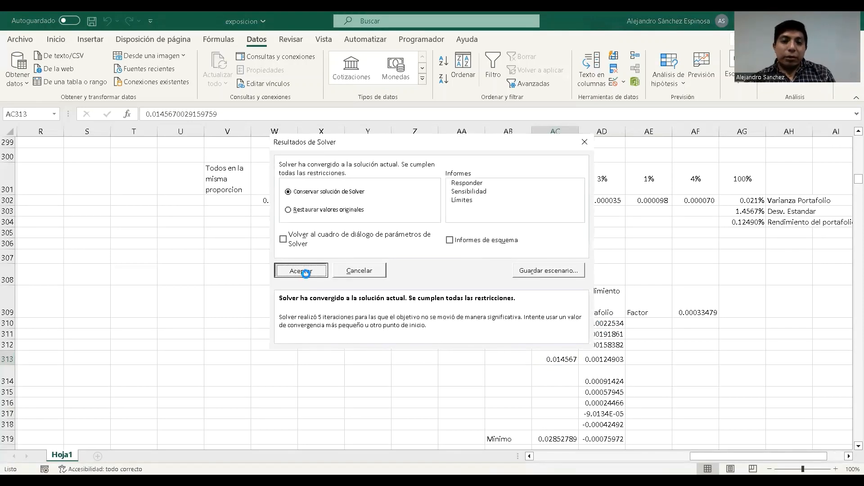
# - Copy the standard deviation in AG303 and paste it as a value in AC314, beside the fourth intermediate return
pyautogui.click(748, 212)
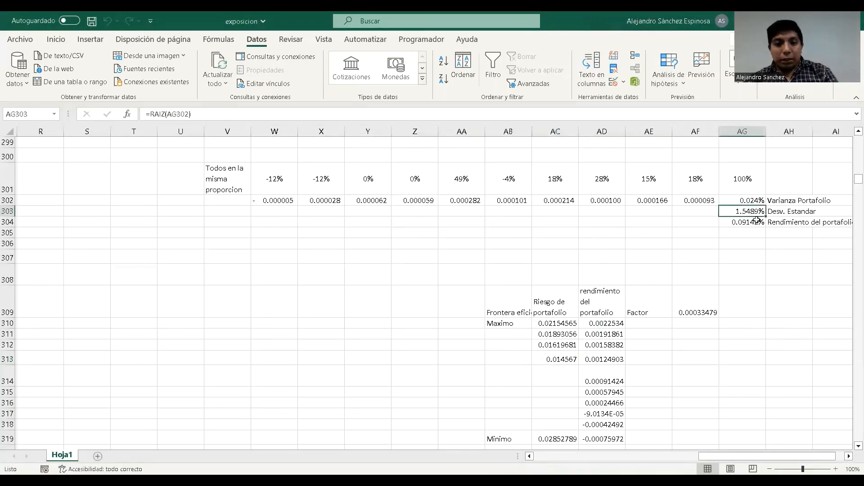
pyautogui.click(782, 258)
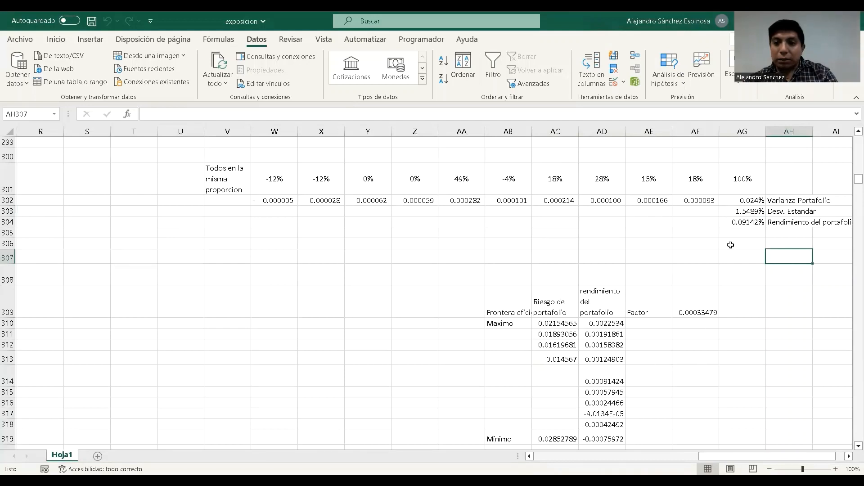
pyautogui.click(739, 210)
pyautogui.hotkey('ctrl', 'c')
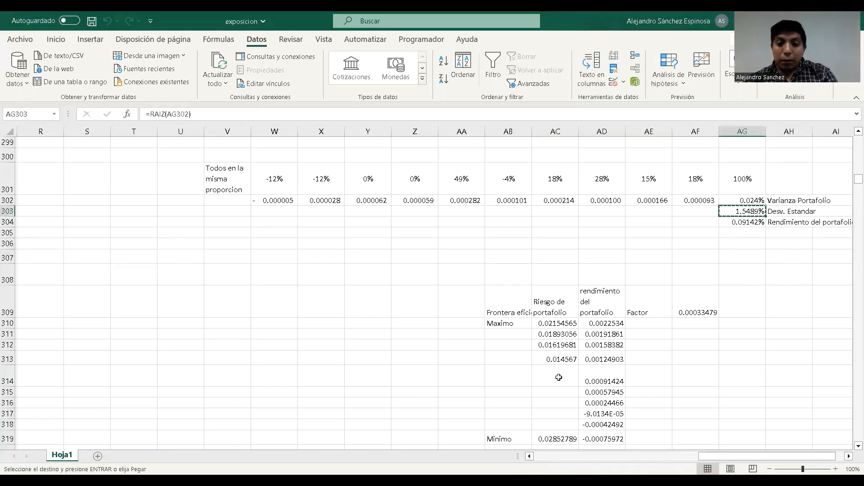
pyautogui.click(560, 377)
pyautogui.hotkey('ctrl', 'v')
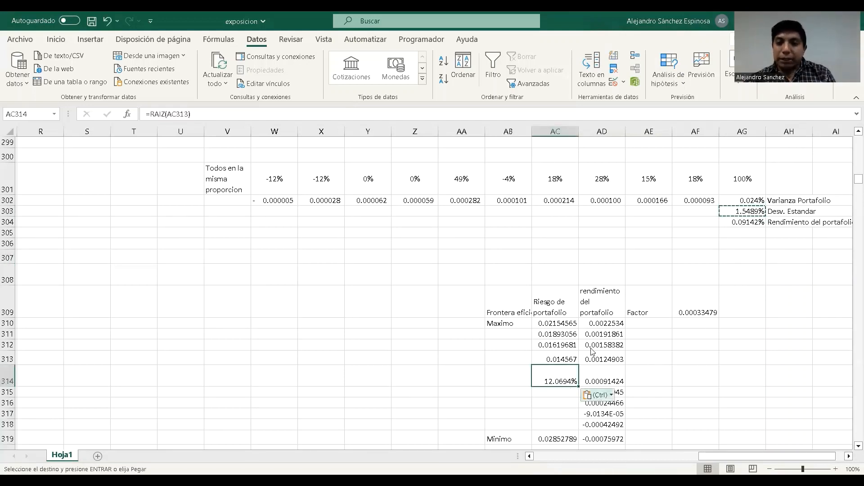
pyautogui.click(598, 395)
pyautogui.press('v')
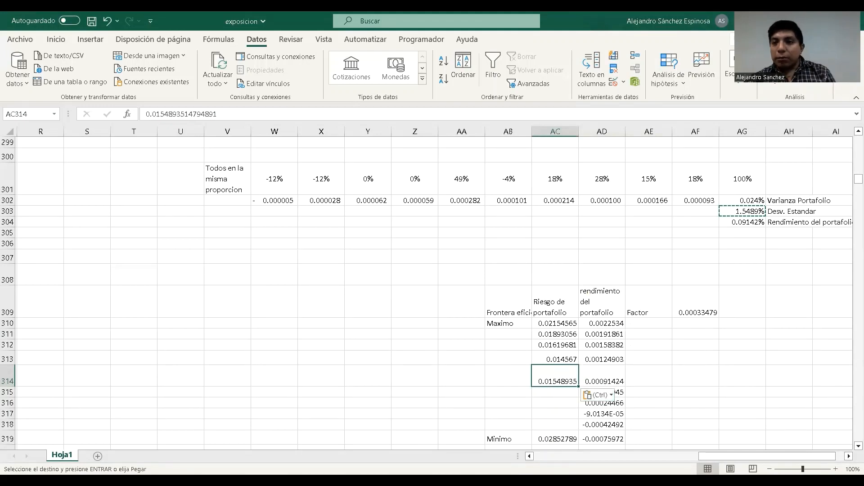
# - Change the Solver return constraint to $AG$304 = $AD$315, solve, and keep the Solver solution
pyautogui.click(74, 152)
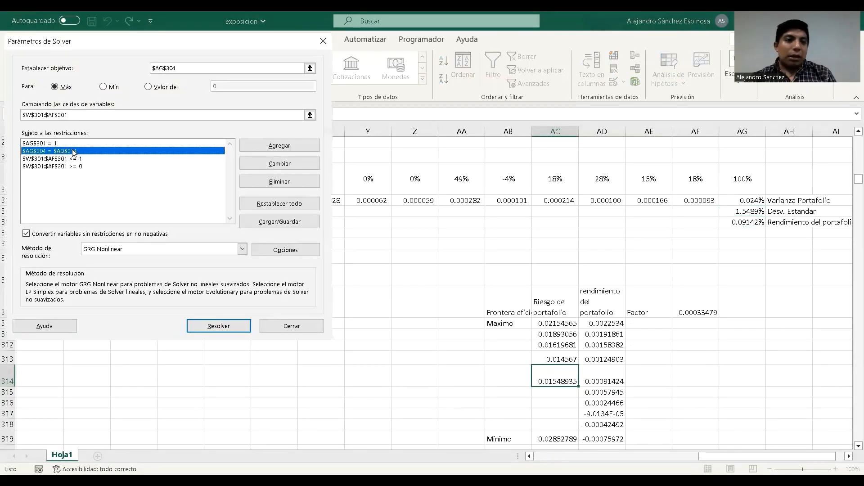
pyautogui.click(269, 166)
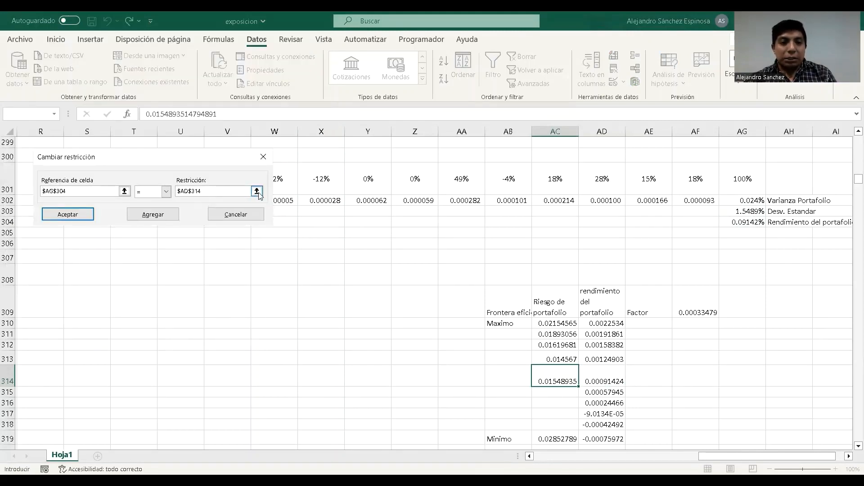
pyautogui.click(257, 192)
pyautogui.press('BackSpace')
pyautogui.press('BackSpace')
pyautogui.press('BackSpace')
pyautogui.press('BackSpace')
pyautogui.press('BackSpace')
pyautogui.press('BackSpace')
pyautogui.press('BackSpace')
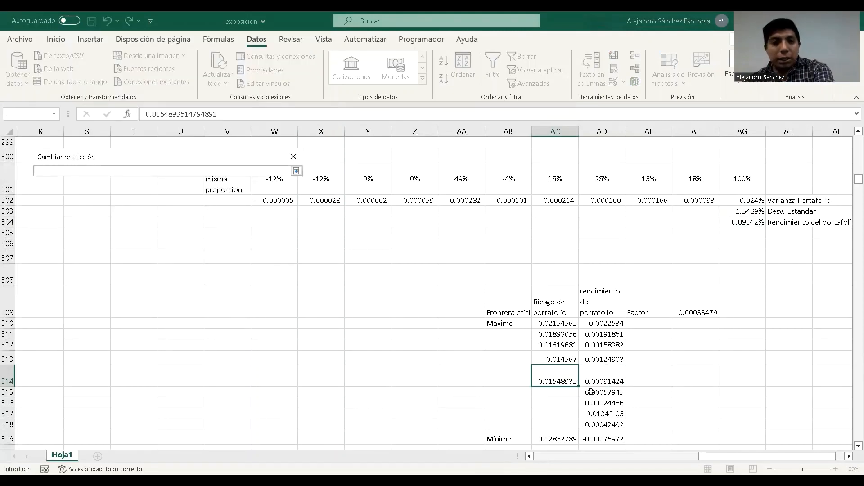
pyautogui.click(605, 396)
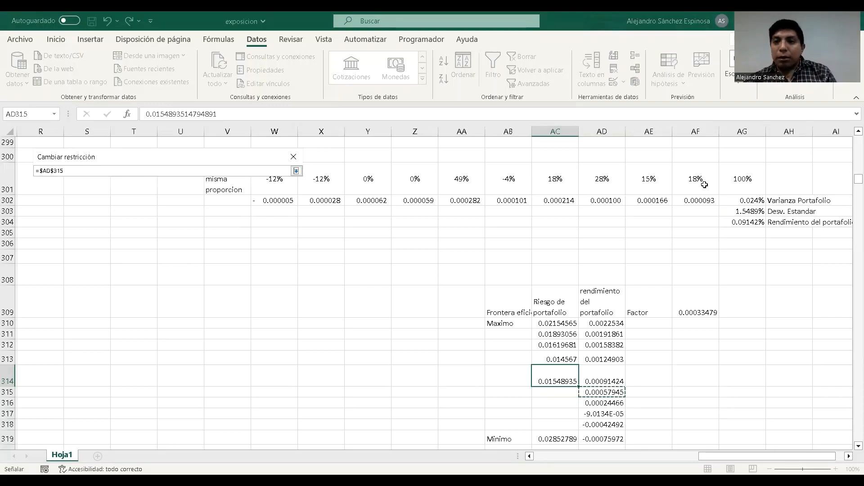
pyautogui.click(297, 171)
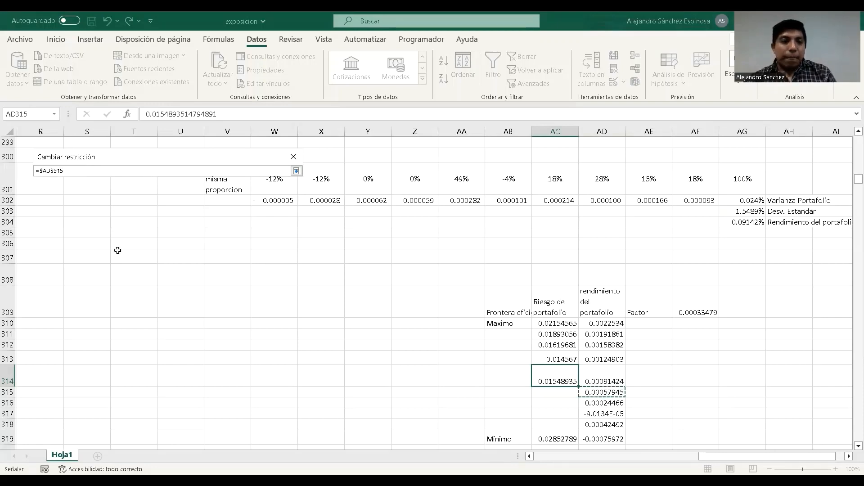
pyautogui.click(68, 214)
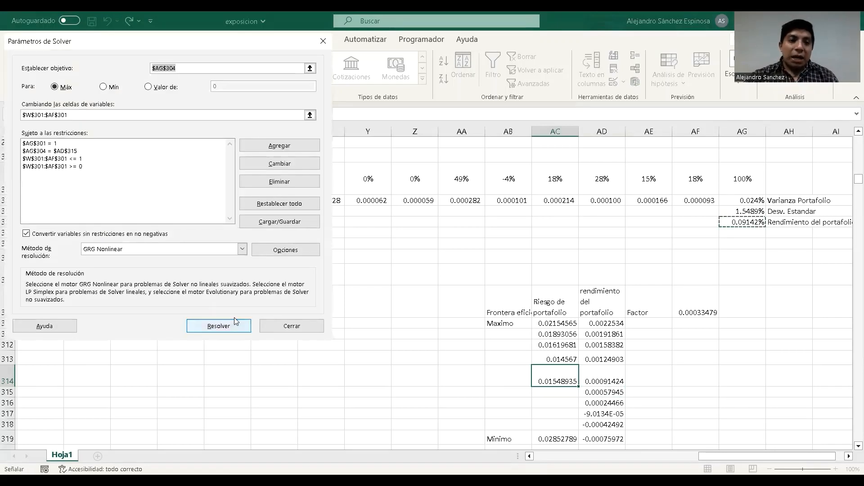
pyautogui.click(219, 326)
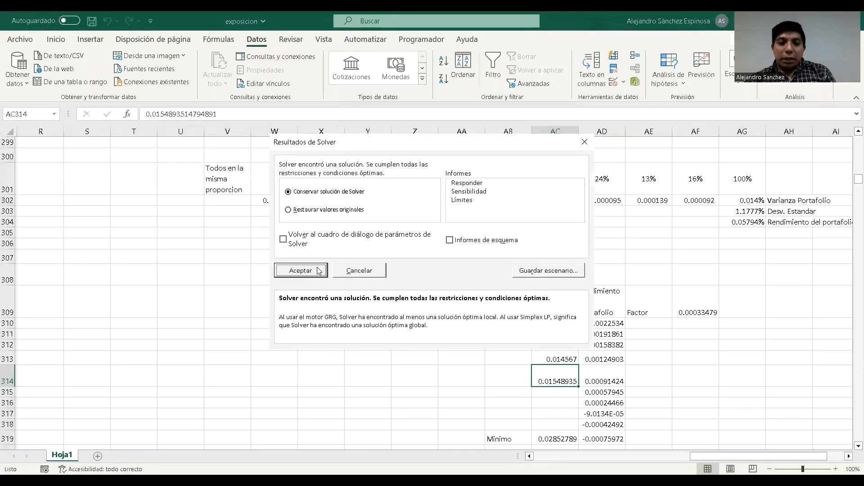
pyautogui.click(285, 270)
# - Copy the standard deviation in AG303 and paste it as a value in AC315, beside the fifth intermediate return
pyautogui.click(754, 212)
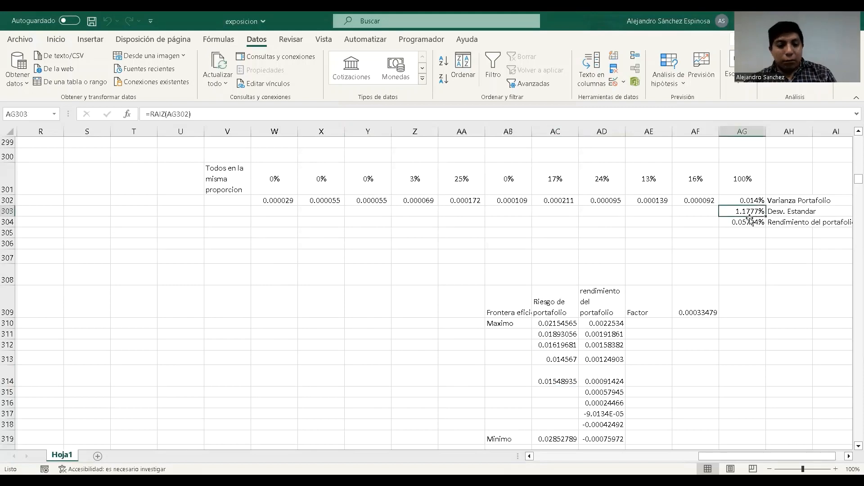
pyautogui.hotkey('ctrl', 'c')
pyautogui.click(564, 390)
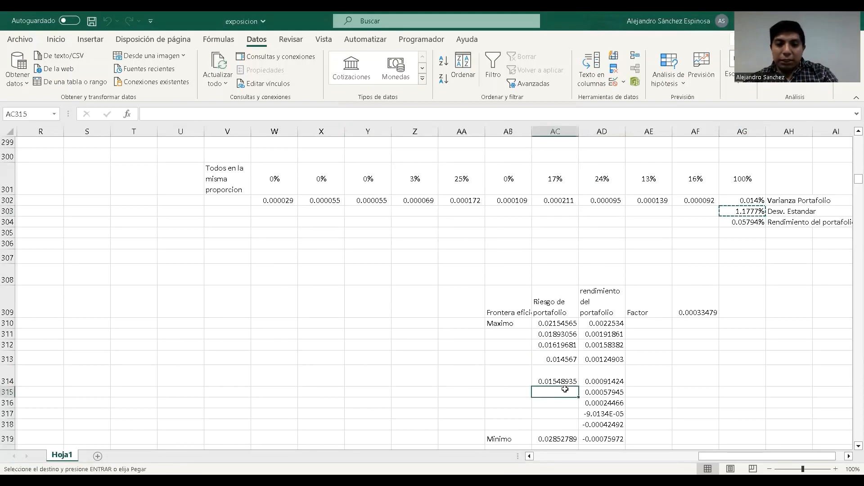
pyautogui.hotkey('ctrl', 'v')
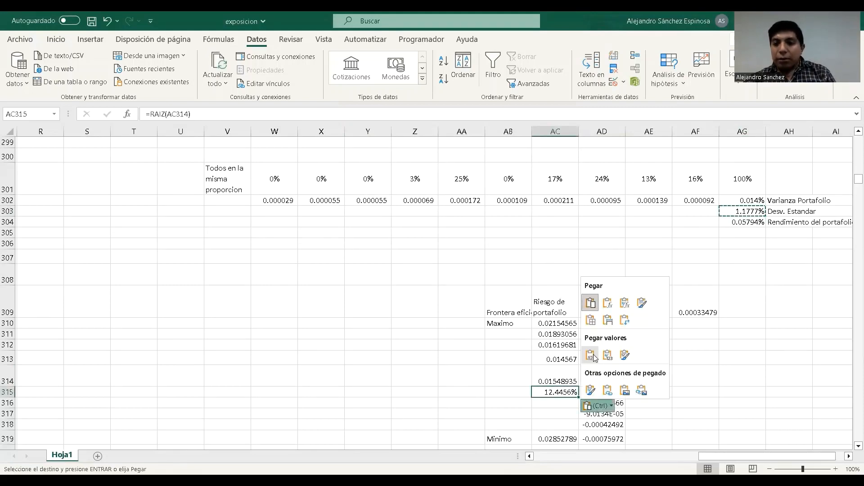
pyautogui.click(595, 406)
pyautogui.click(591, 356)
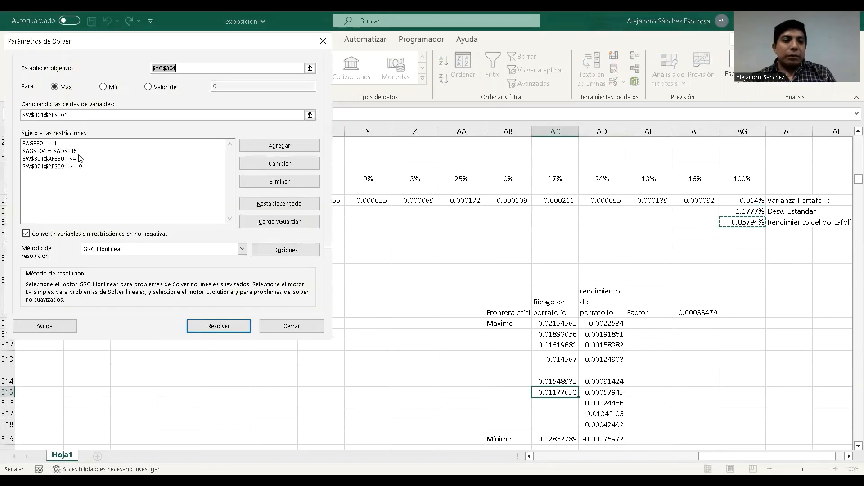
# - Change the Solver return constraint to $AG$304 = $AD$316, solve, and keep the Solver solution
pyautogui.click(83, 158)
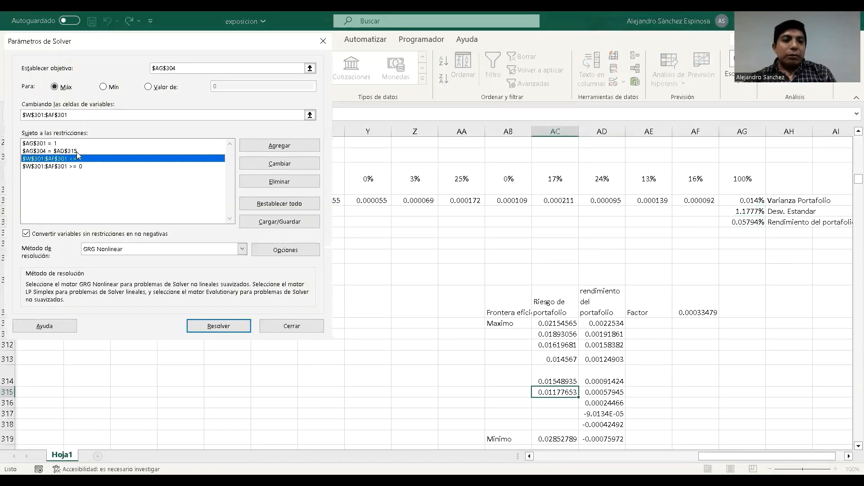
pyautogui.click(77, 151)
pyautogui.click(268, 170)
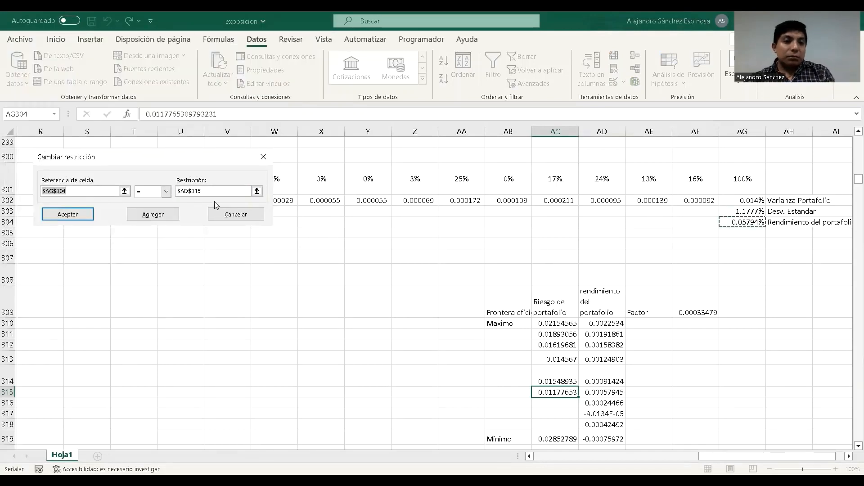
pyautogui.click(256, 192)
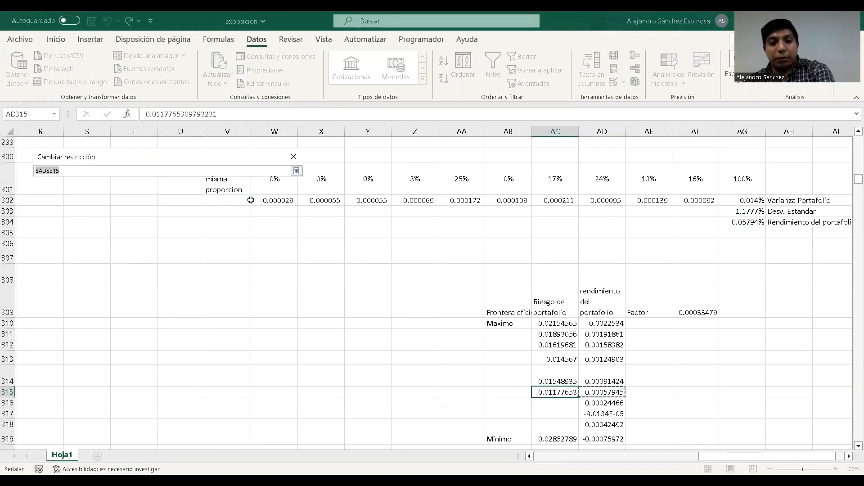
pyautogui.press('BackSpace')
pyautogui.click(600, 402)
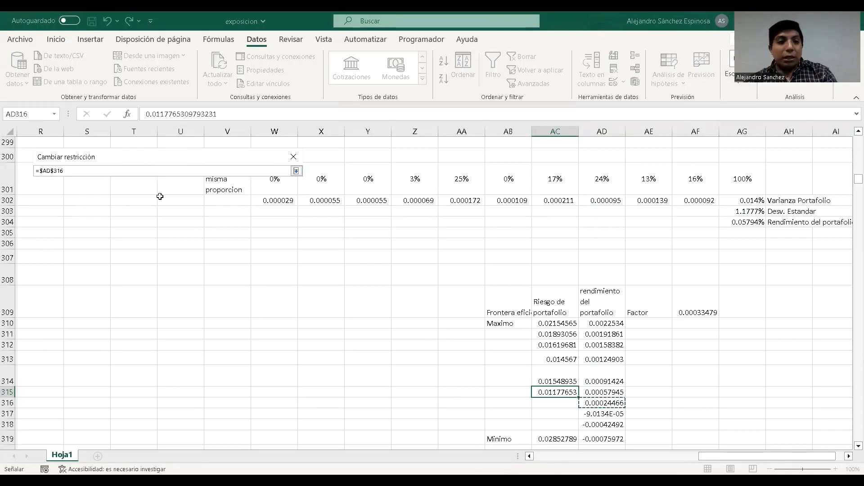
pyautogui.click(296, 171)
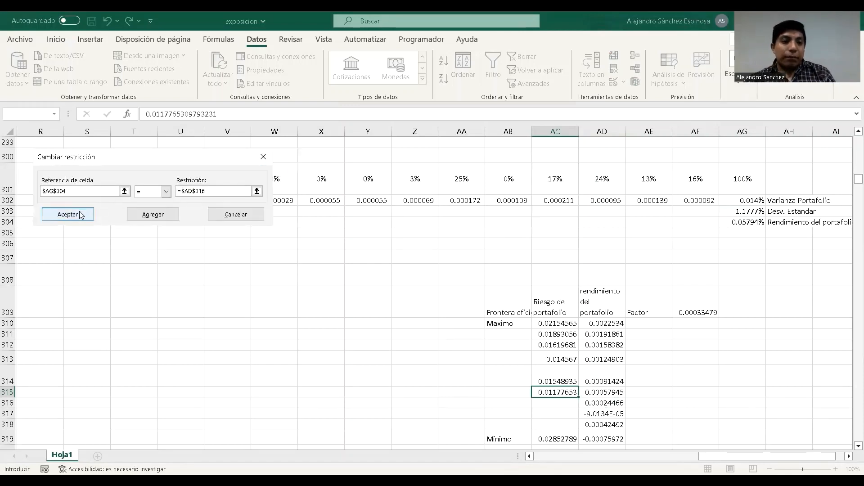
pyautogui.click(81, 215)
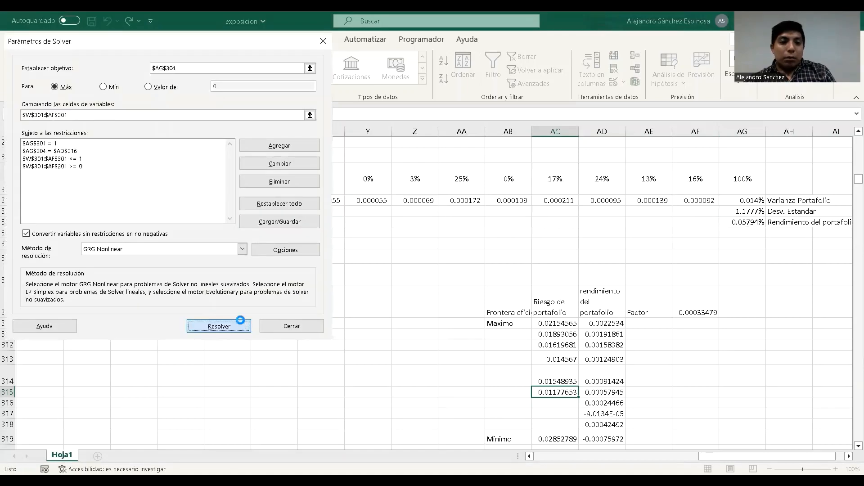
pyautogui.click(240, 322)
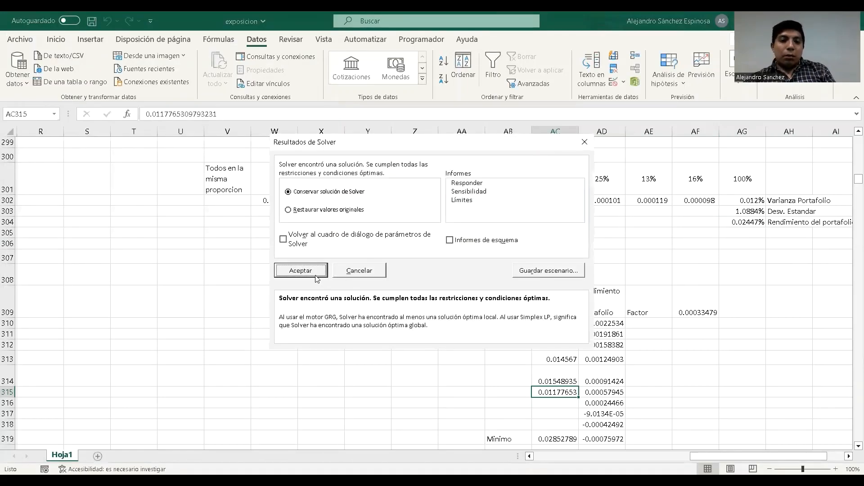
pyautogui.click(288, 269)
pyautogui.click(562, 403)
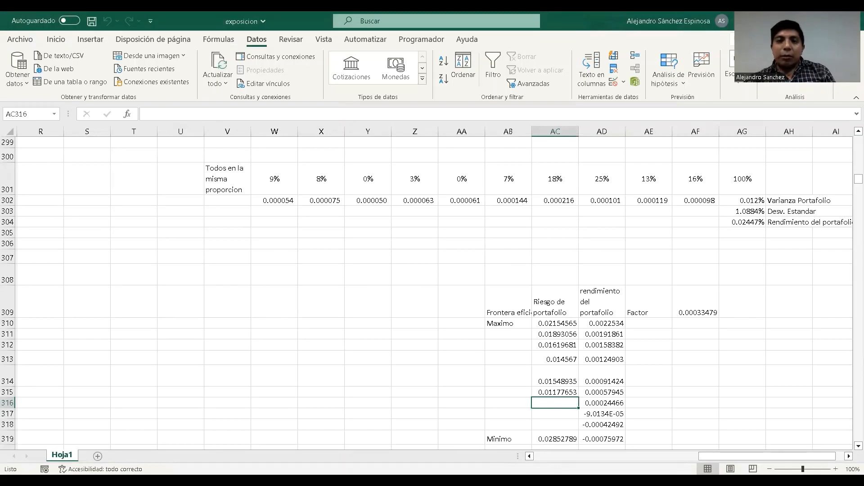
pyautogui.click(782, 68)
pyautogui.click(73, 151)
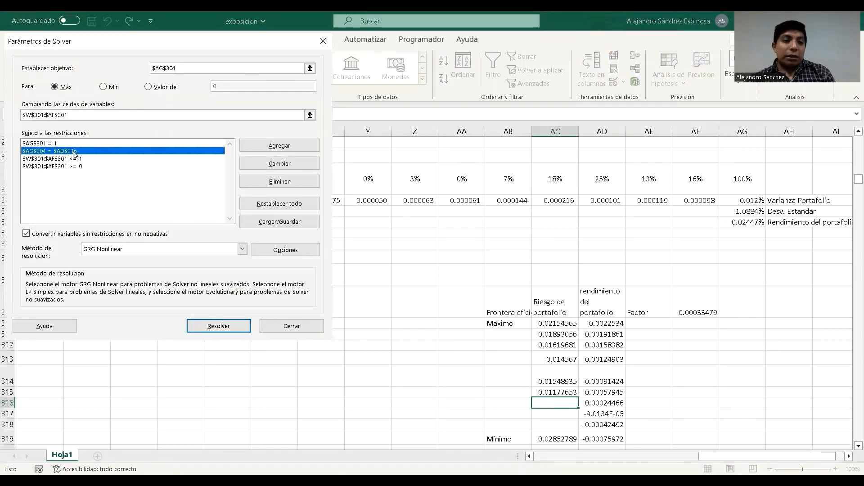
pyautogui.click(260, 169)
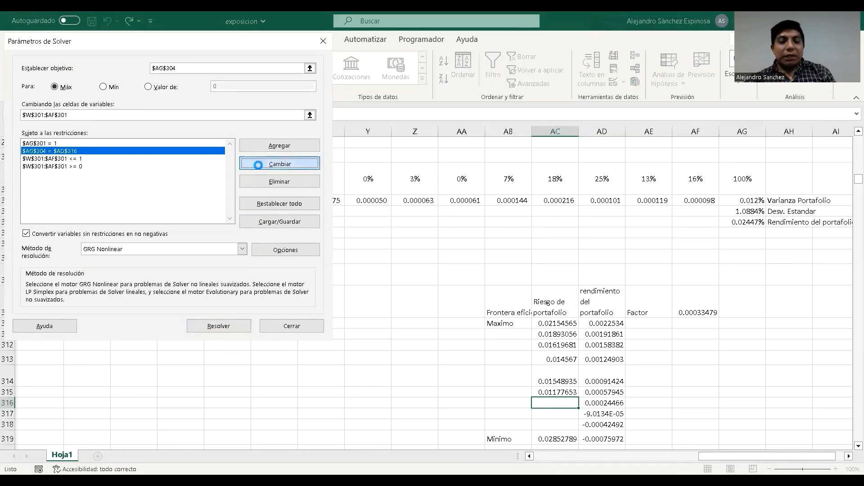
pyautogui.click(257, 191)
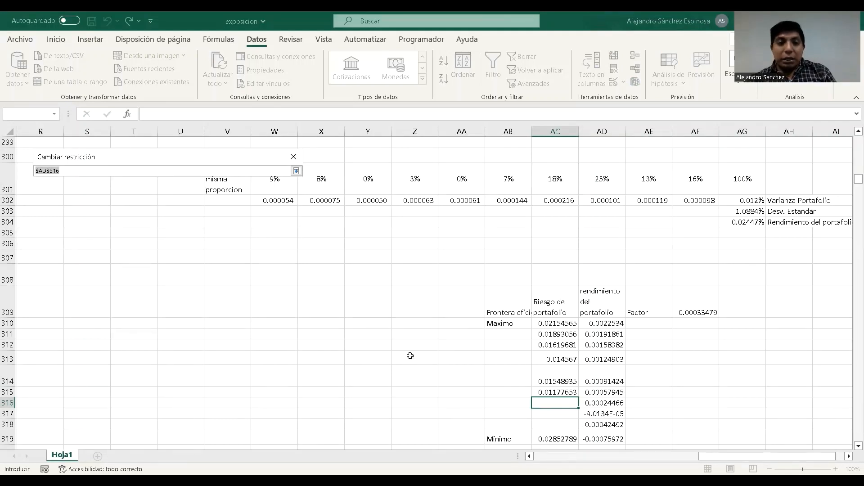
pyautogui.click(296, 171)
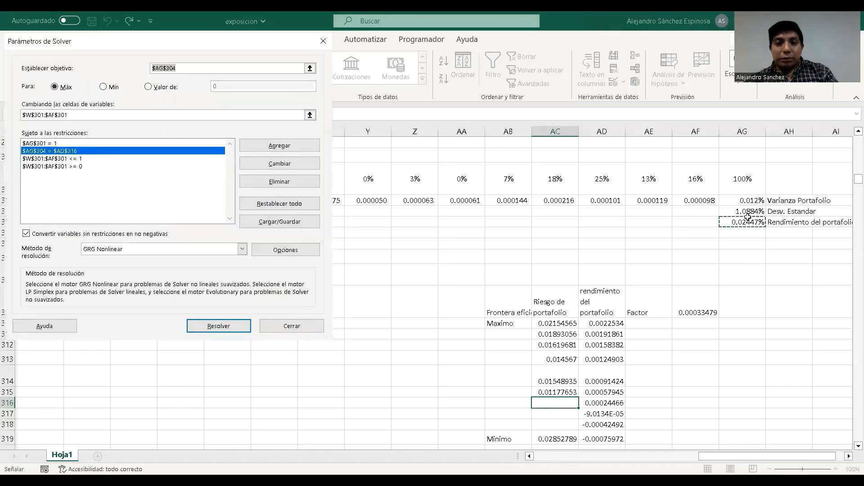
pyautogui.click(322, 41)
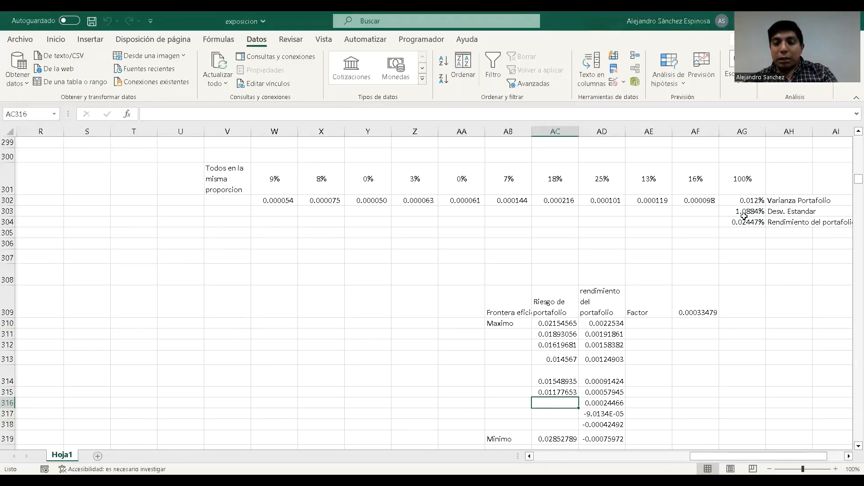
# - Copy the standard deviation in AG303 and paste it as a value in AC316, beside the sixth intermediate return
pyautogui.click(744, 212)
pyautogui.hotkey('ctrl', 'c')
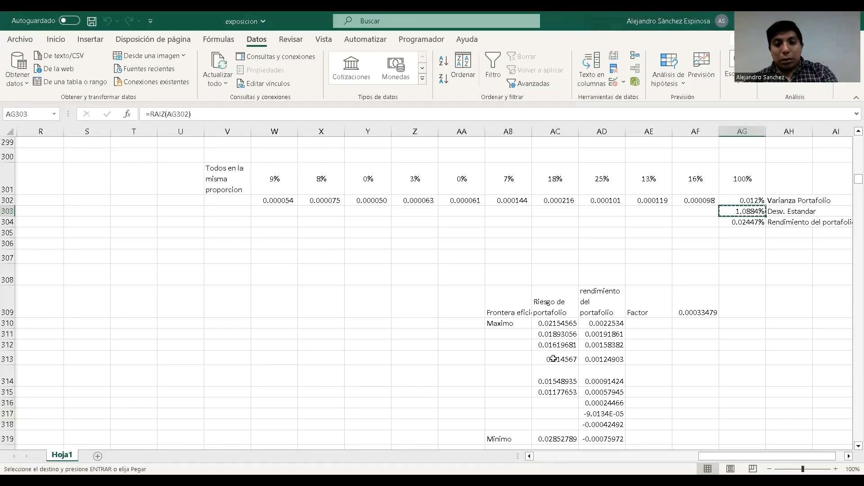
pyautogui.click(553, 400)
pyautogui.hotkey('ctrl', 'v')
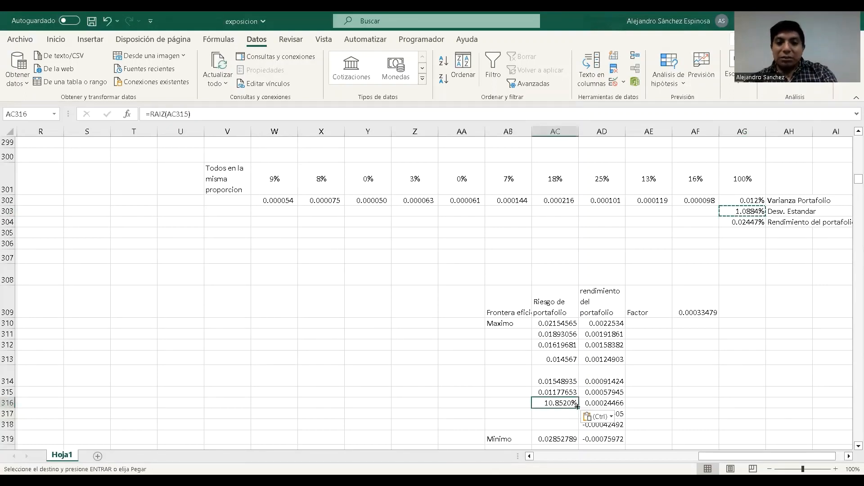
pyautogui.click(609, 416)
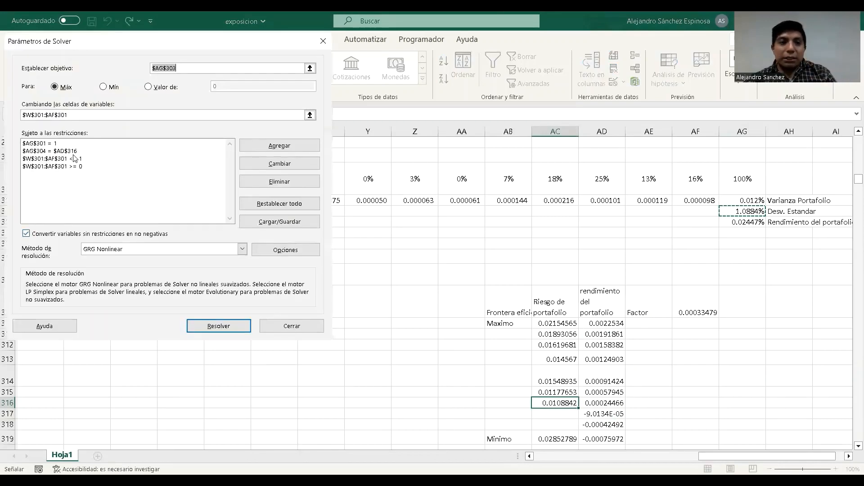
# - Change the Solver return constraint to $AG$304 = $AD$317, solve, and keep the Solver solution
pyautogui.click(74, 151)
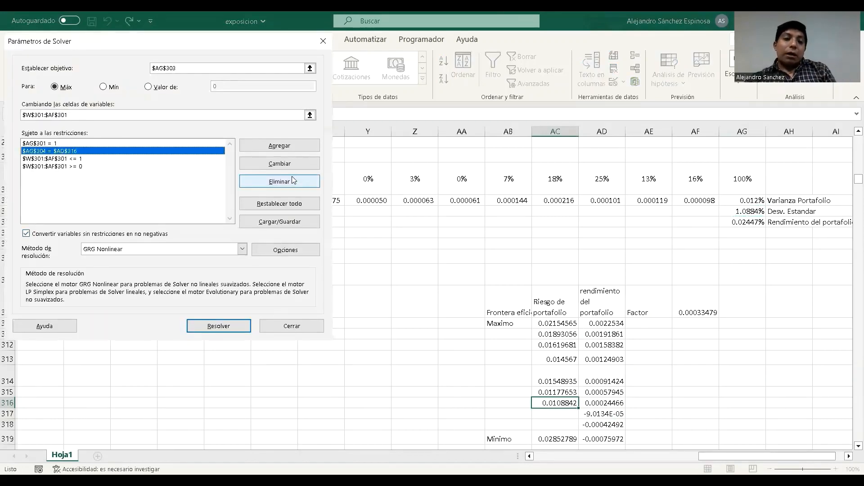
pyautogui.click(280, 164)
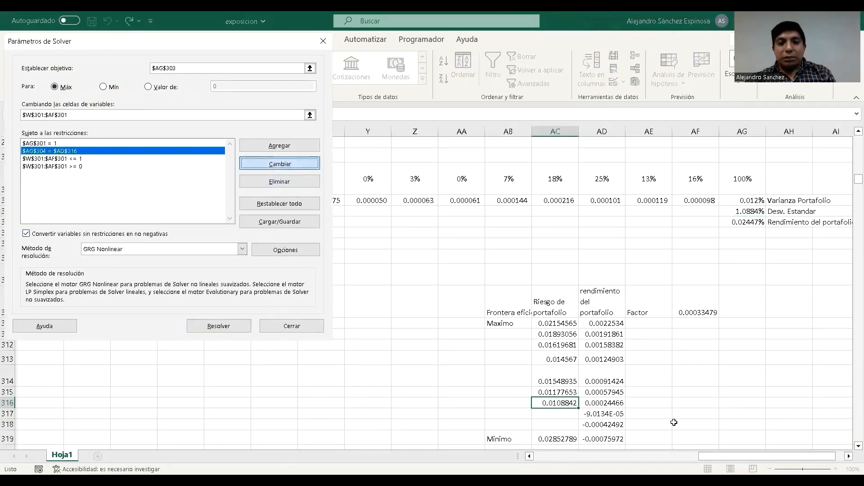
pyautogui.click(203, 191)
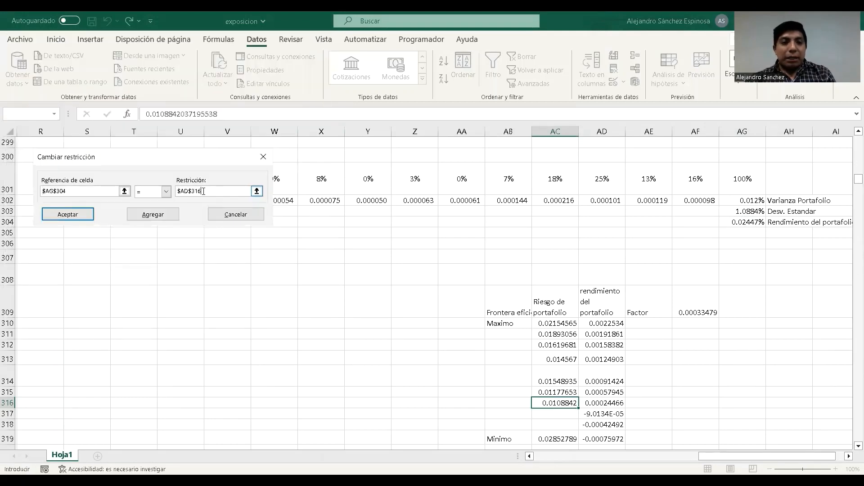
pyautogui.click(257, 191)
pyautogui.press('BackSpace')
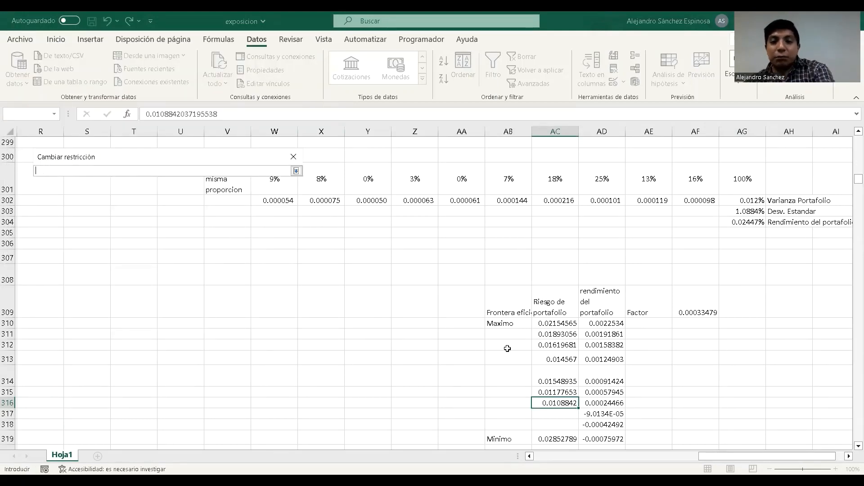
pyautogui.click(606, 414)
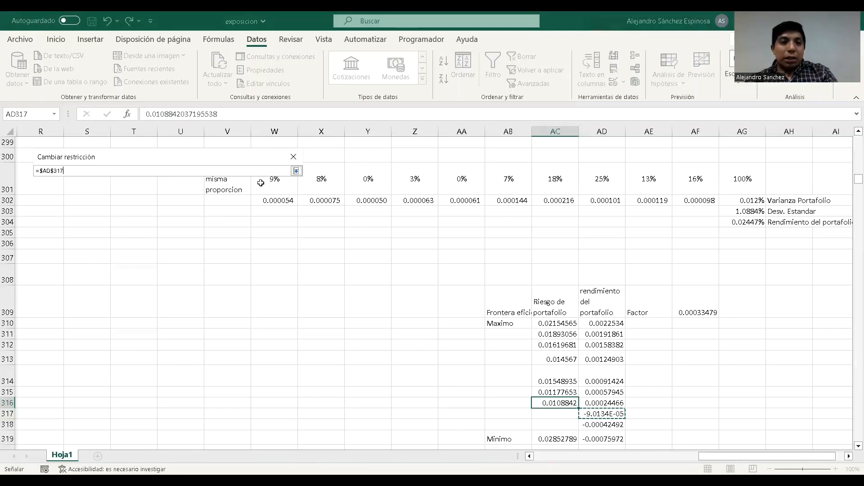
pyautogui.click(297, 171)
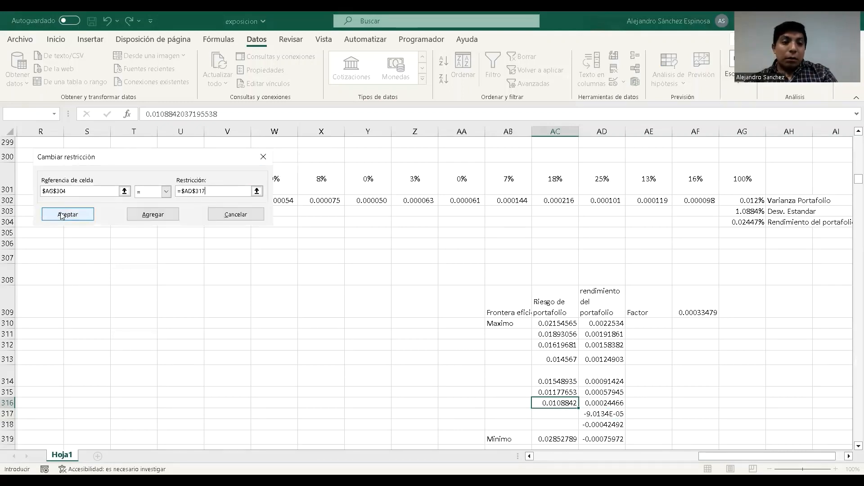
pyautogui.click(64, 215)
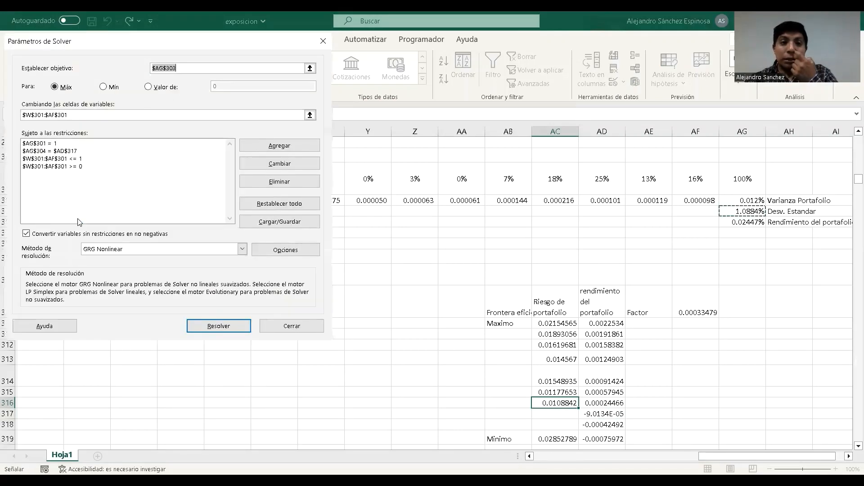
pyautogui.click(217, 327)
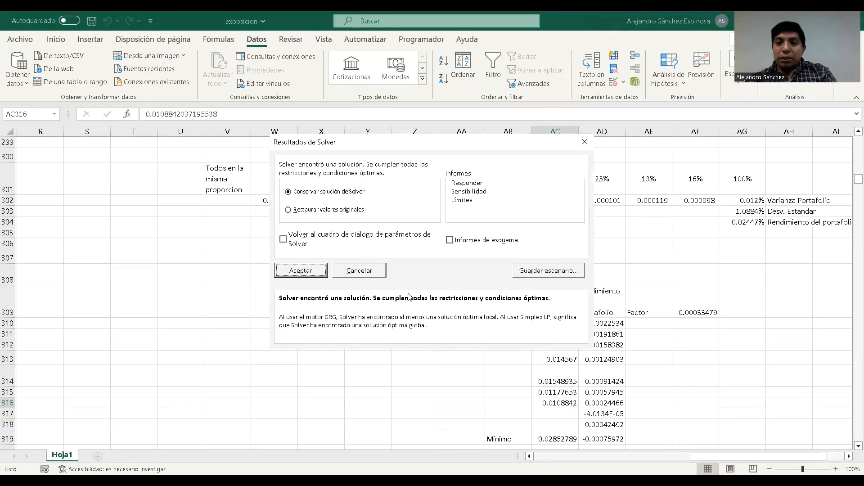
pyautogui.click(318, 269)
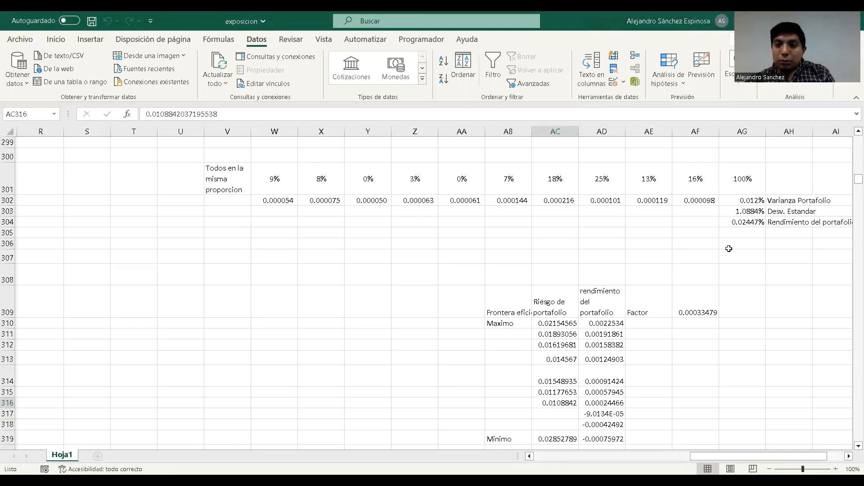
# - Copy the standard deviation in AG303 and paste it as a value in AC317, beside the seventh intermediate return
pyautogui.click(735, 212)
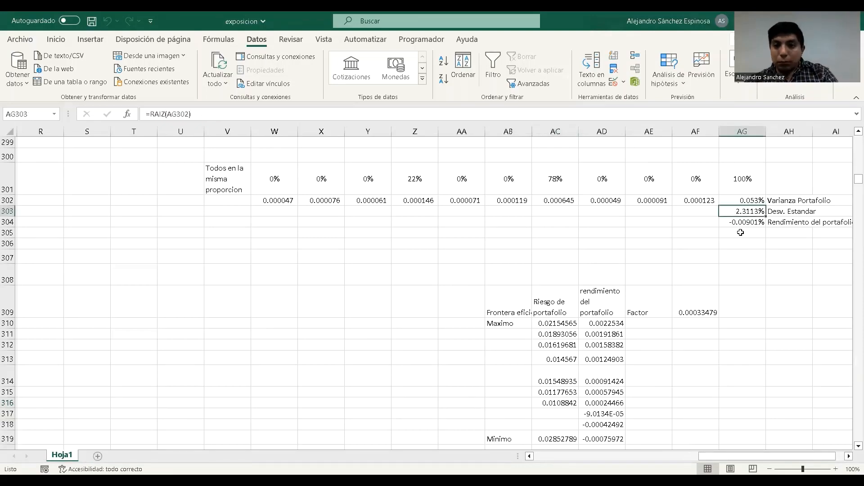
pyautogui.hotkey('ctrl', 'c')
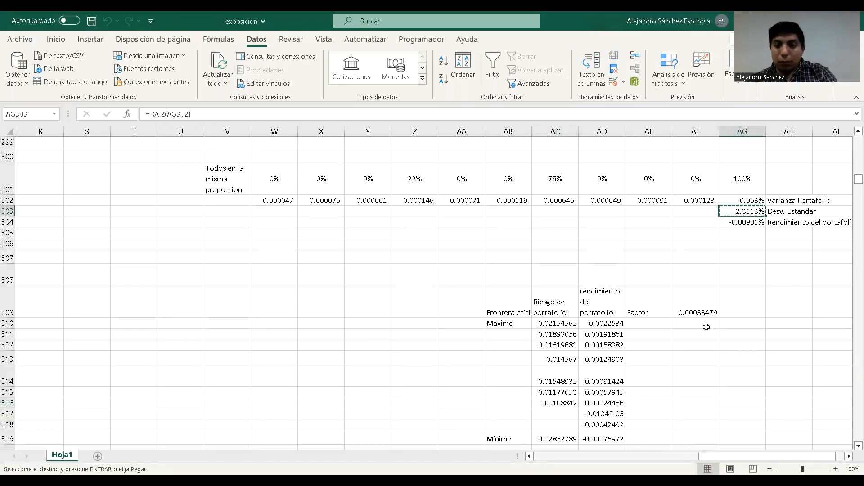
pyautogui.click(562, 412)
pyautogui.hotkey('ctrl', 'v')
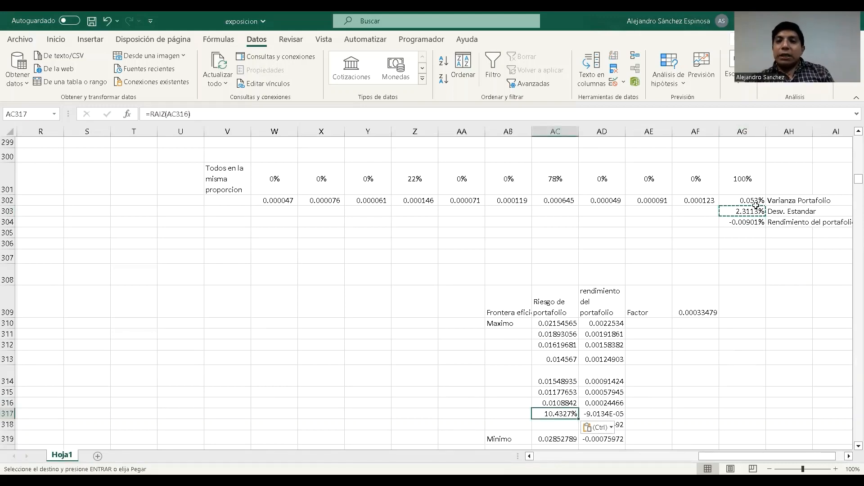
pyautogui.click(607, 423)
pyautogui.click(588, 376)
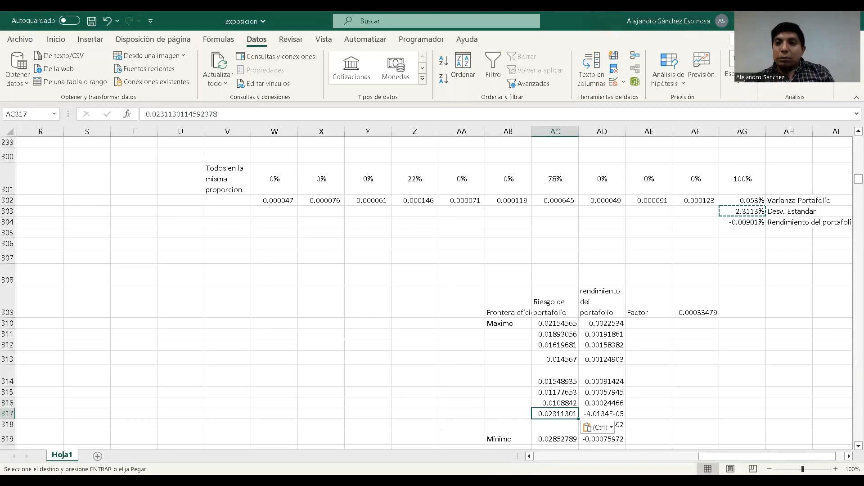
# - Change the Solver return constraint to $AG$304 = $AD$318, solve, and keep the Solver solution
pyautogui.click(103, 152)
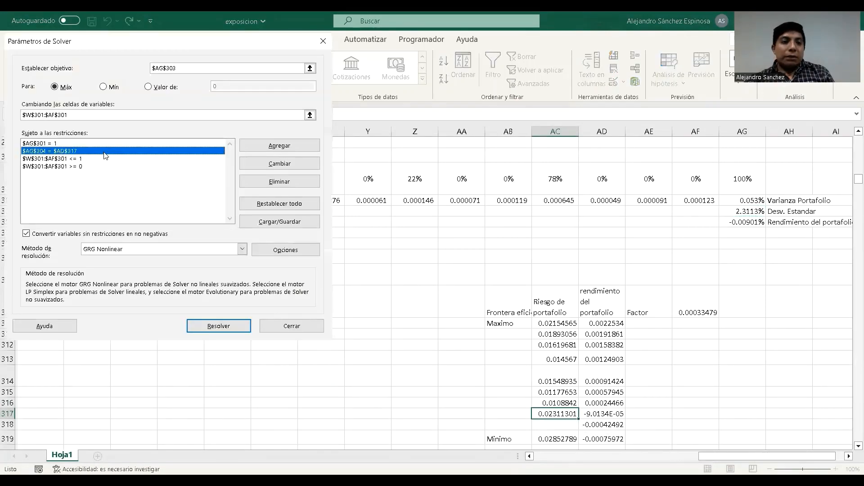
pyautogui.click(262, 170)
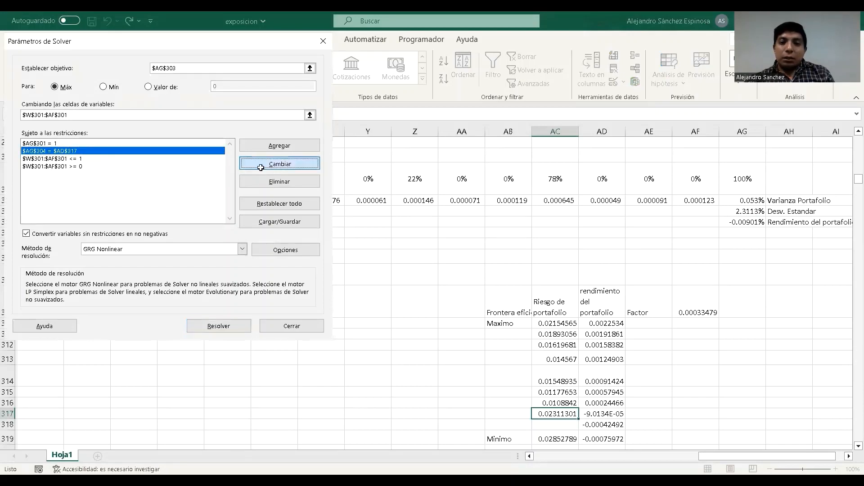
pyautogui.click(234, 193)
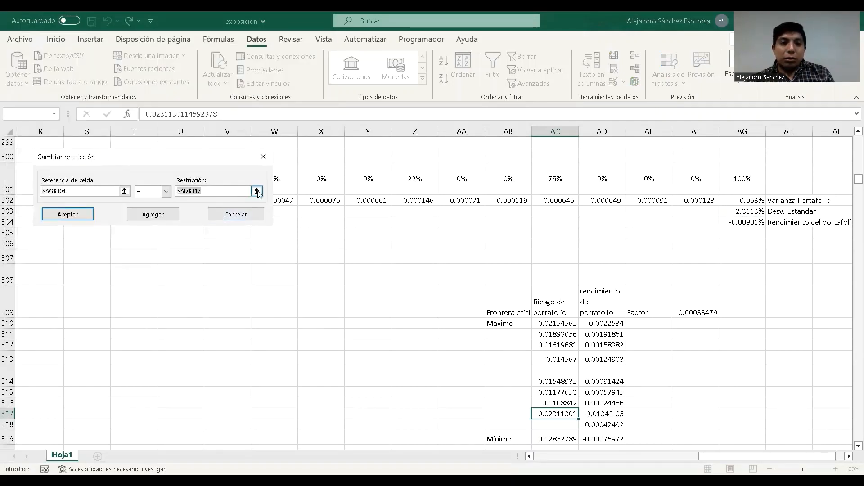
pyautogui.click(257, 191)
pyautogui.click(609, 425)
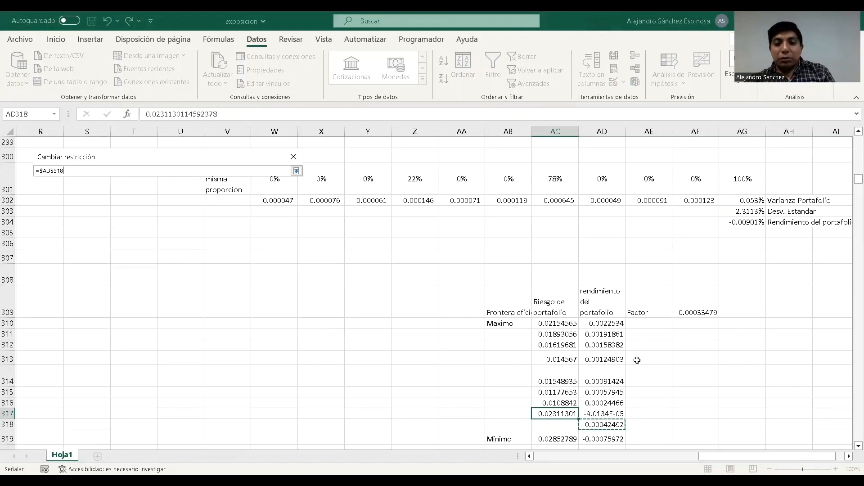
pyautogui.click(299, 172)
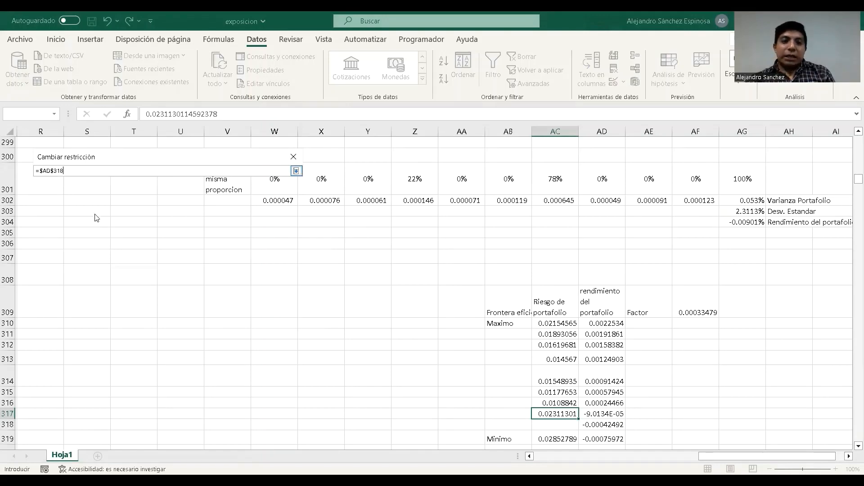
pyautogui.press('Return')
pyautogui.click(218, 324)
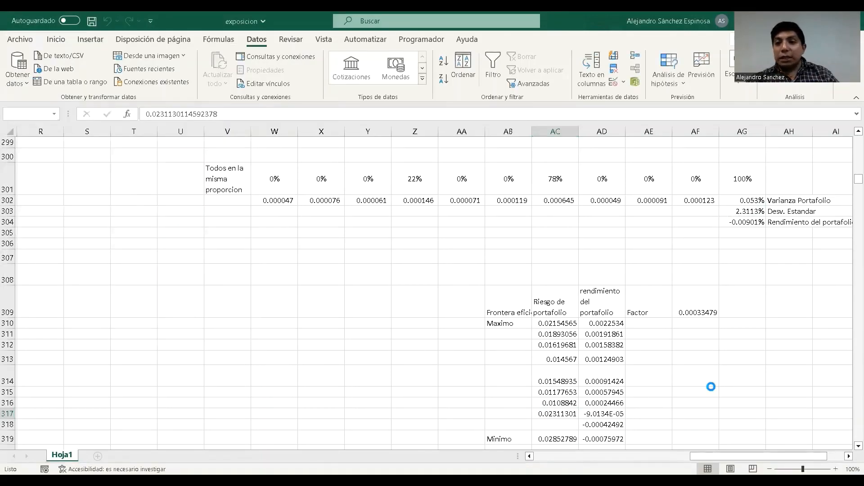
pyautogui.click(300, 271)
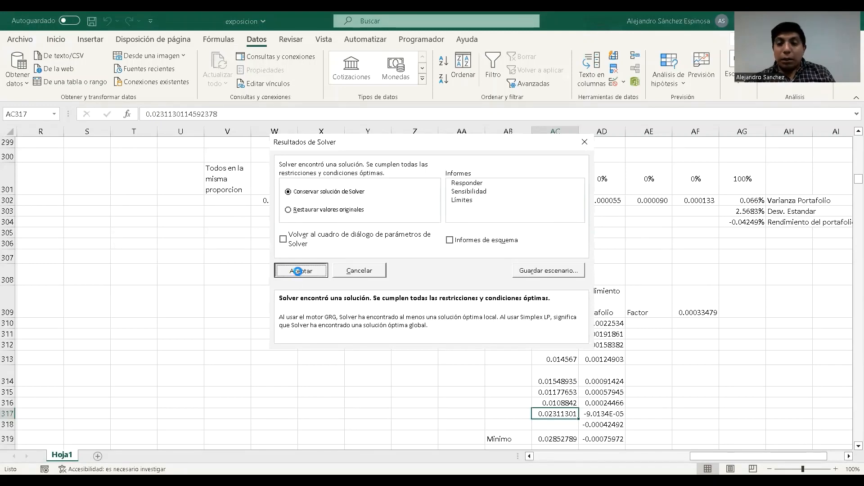
# - Copy the standard deviation in AG303 and paste it as a value in AC318, beside the eighth intermediate return
pyautogui.click(746, 210)
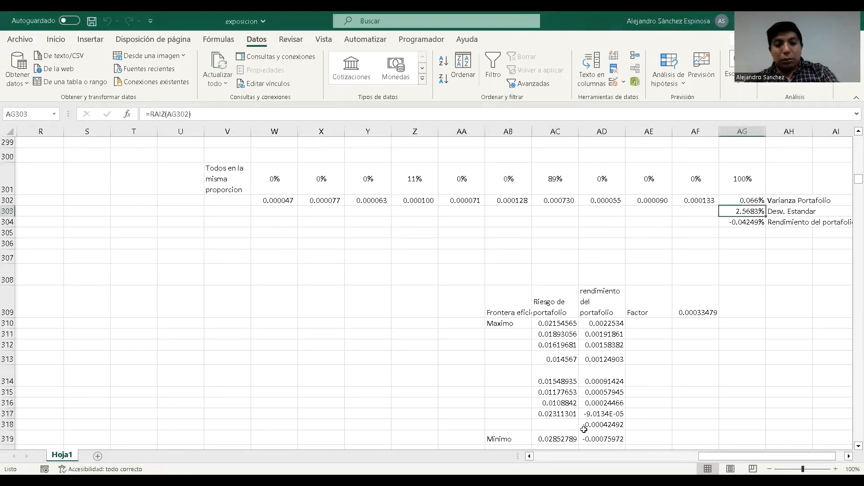
pyautogui.hotkey('ctrl', 'c')
pyautogui.click(555, 425)
pyautogui.hotkey('ctrl', 'v')
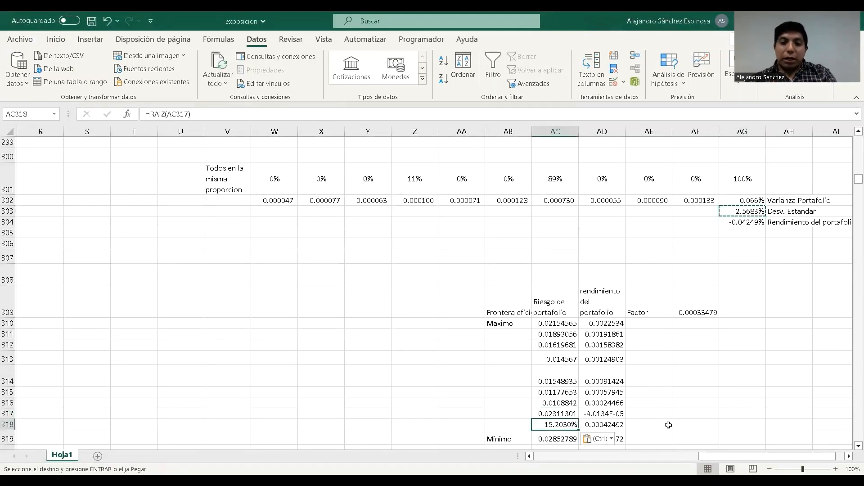
pyautogui.click(598, 439)
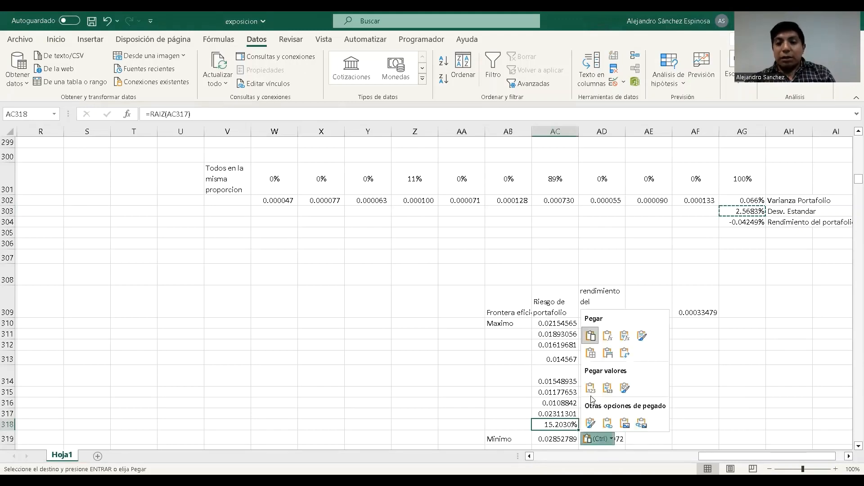
pyautogui.click(591, 388)
# - Insert a scatter chart with smooth lines and no markers from the risk and return values in AC310:AD319
pyautogui.moveTo(555, 323); pyautogui.dragTo(614, 414)
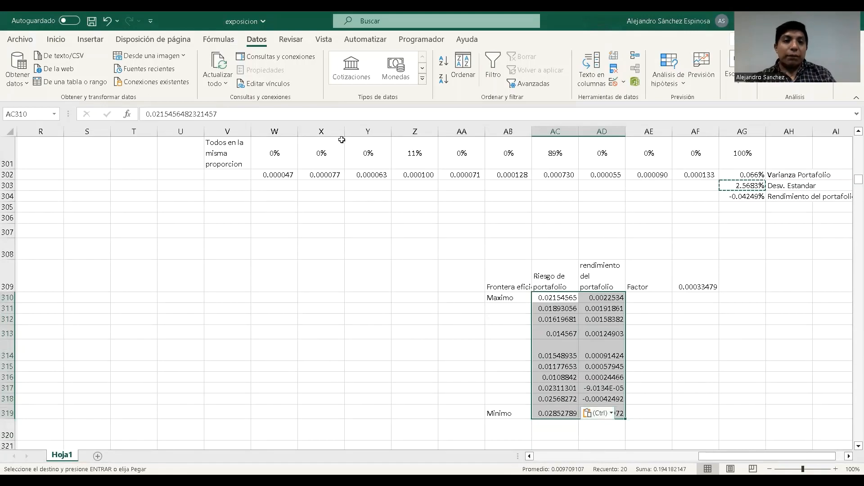
pyautogui.click(84, 44)
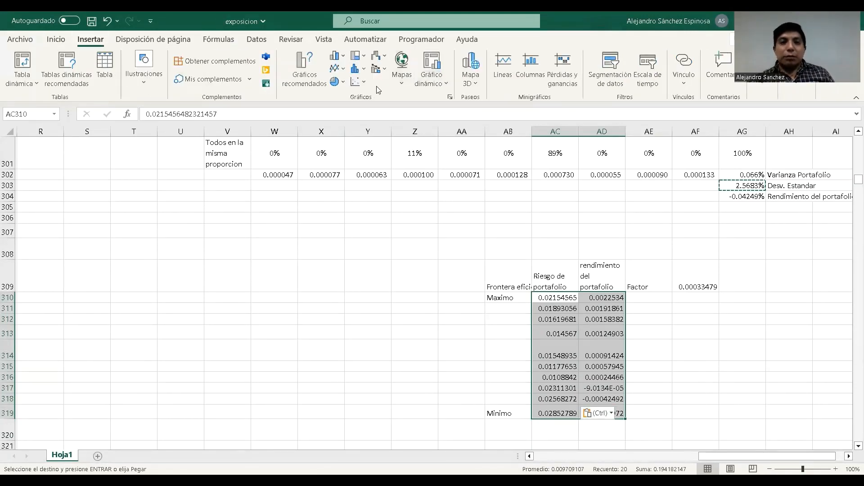
pyautogui.click(365, 89)
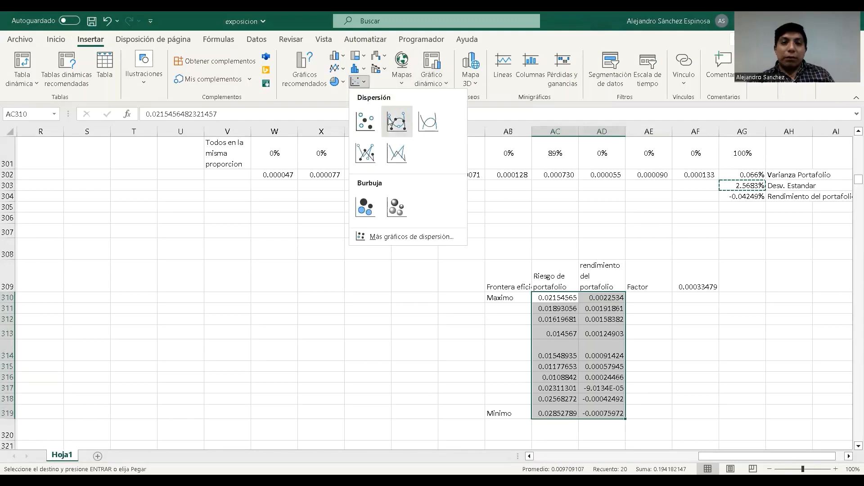
pyautogui.click(428, 127)
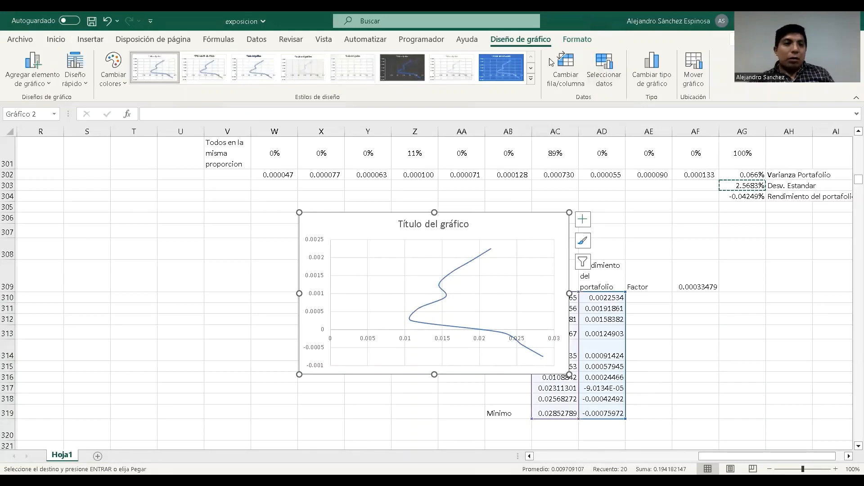
# - Change the efficient frontier chart to a scatter with smooth lines and markers
pyautogui.click(91, 39)
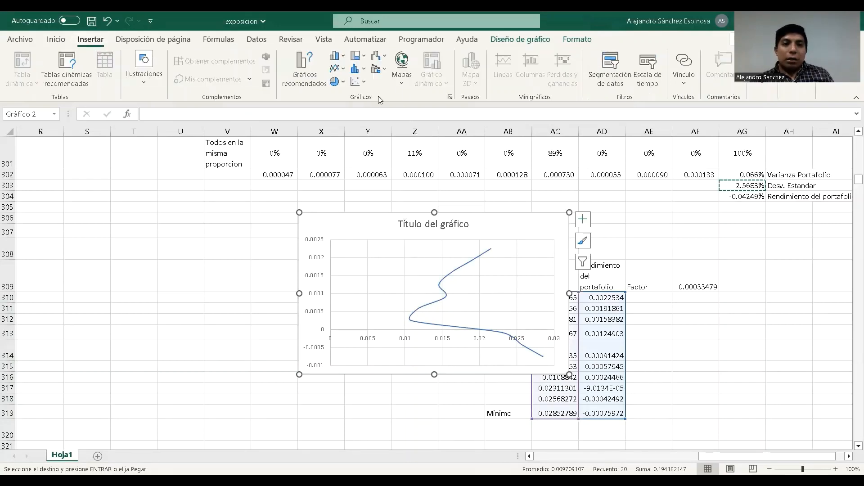
pyautogui.click(365, 82)
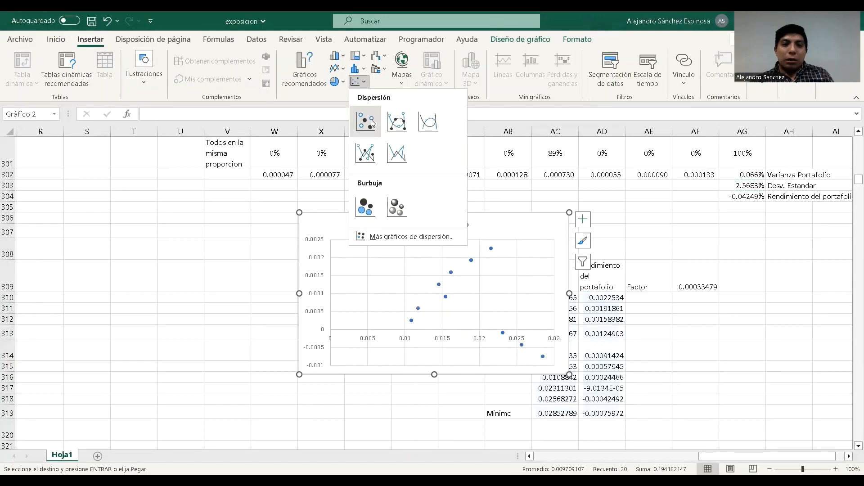
pyautogui.click(396, 125)
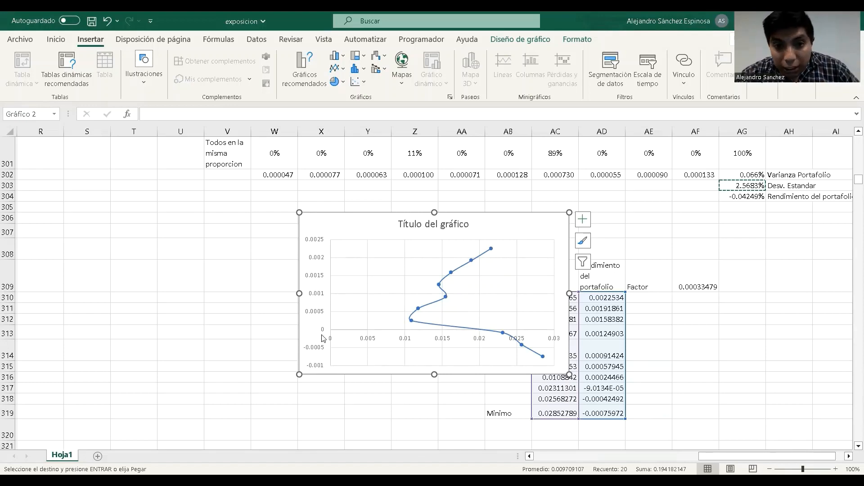
# - Inspect the lowest-risk point on the curve and move the chart beside the frontier table so it no longer covers the values
pyautogui.click(480, 331)
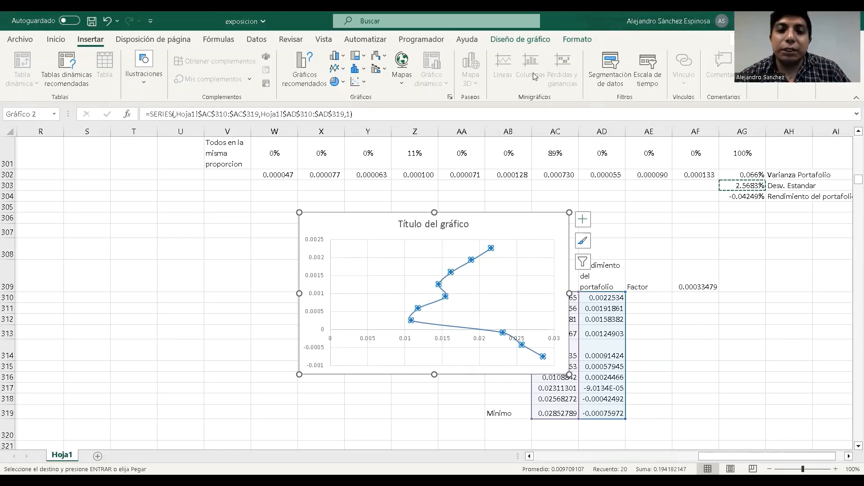
pyautogui.click(410, 321)
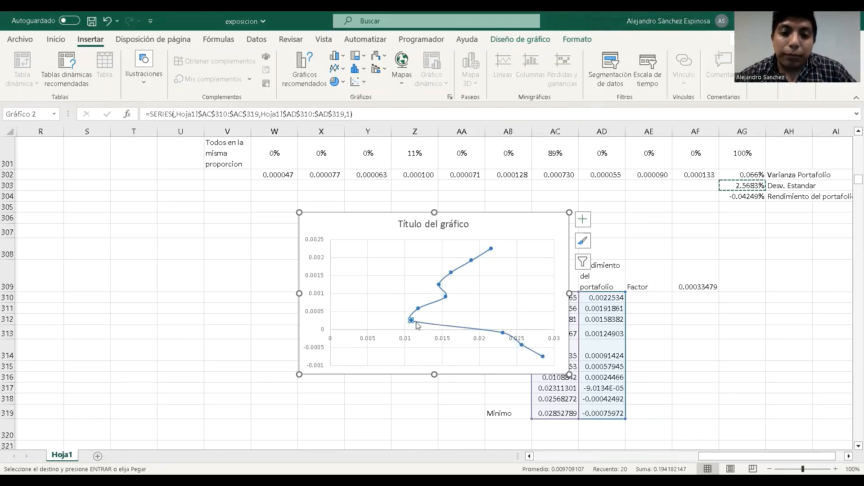
pyautogui.click(410, 322)
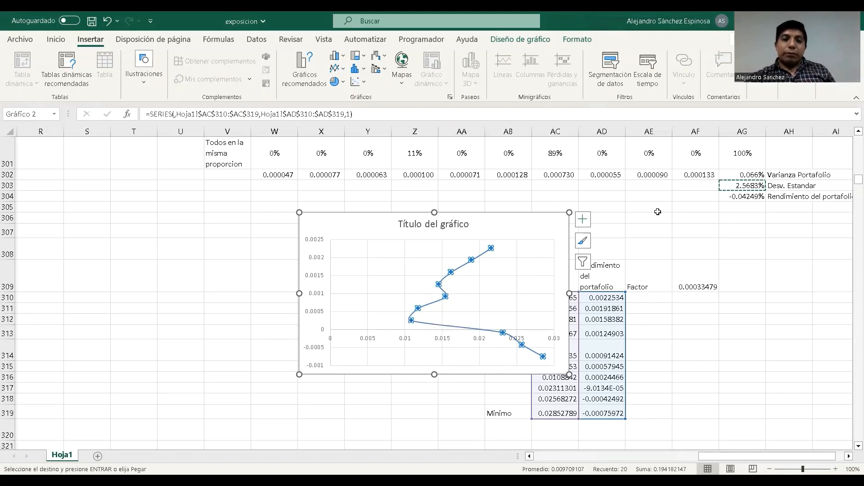
pyautogui.moveTo(503, 236); pyautogui.dragTo(421, 226)
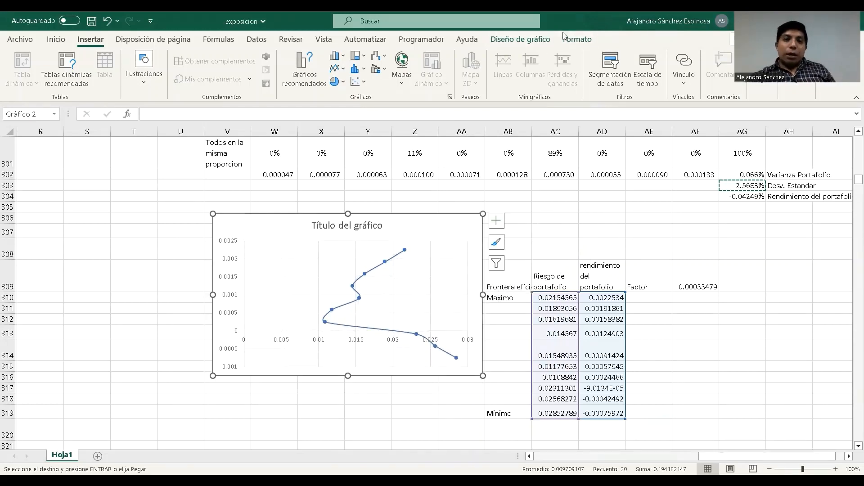